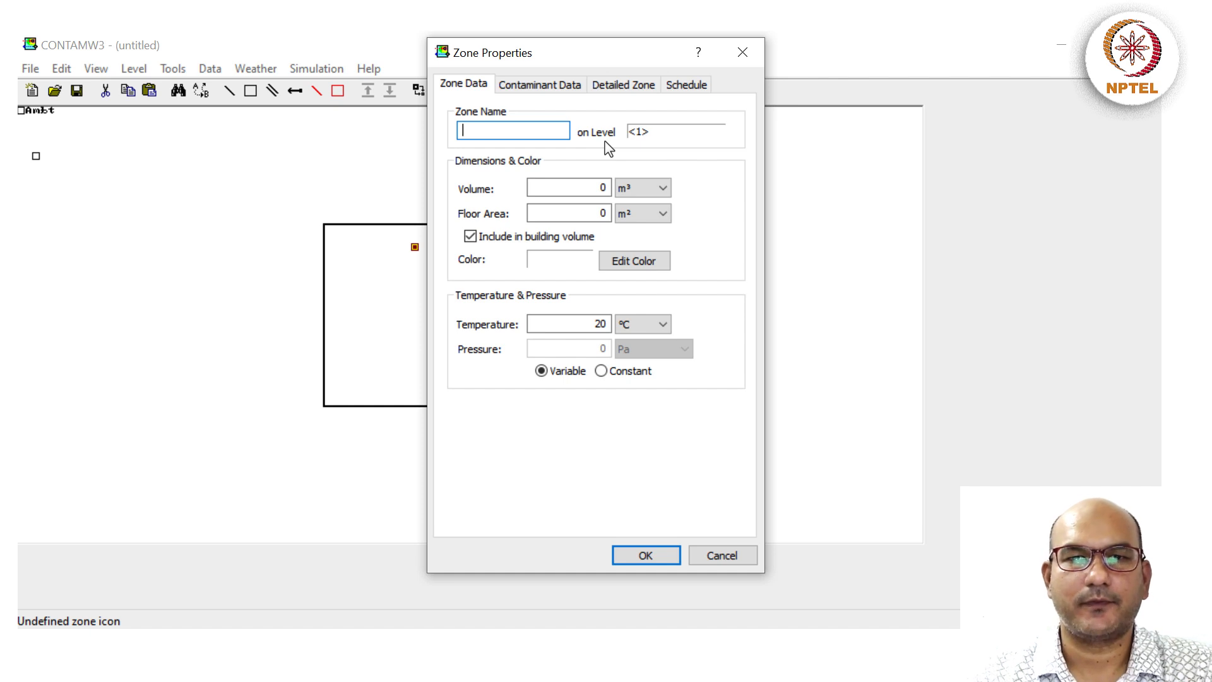
# - Name the zone Suite with a floor area of 20 m² and a volume of 60 m³, and accept its properties
pyautogui.write('Suite')
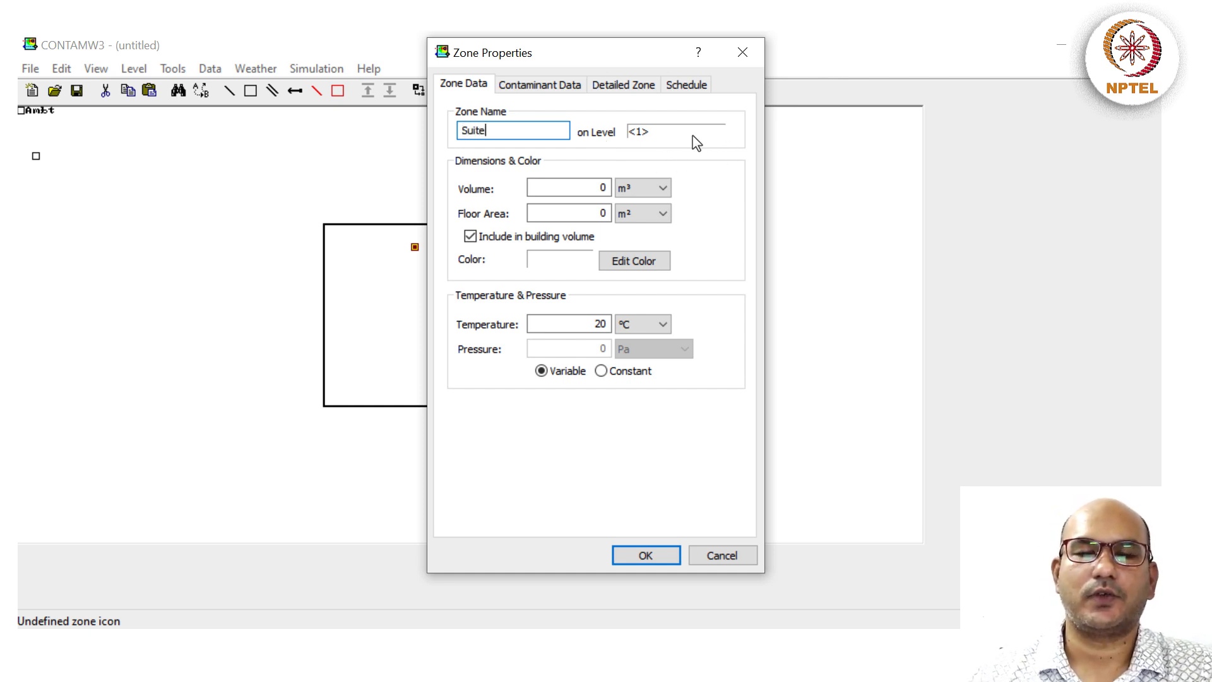
pyautogui.doubleClick(603, 213)
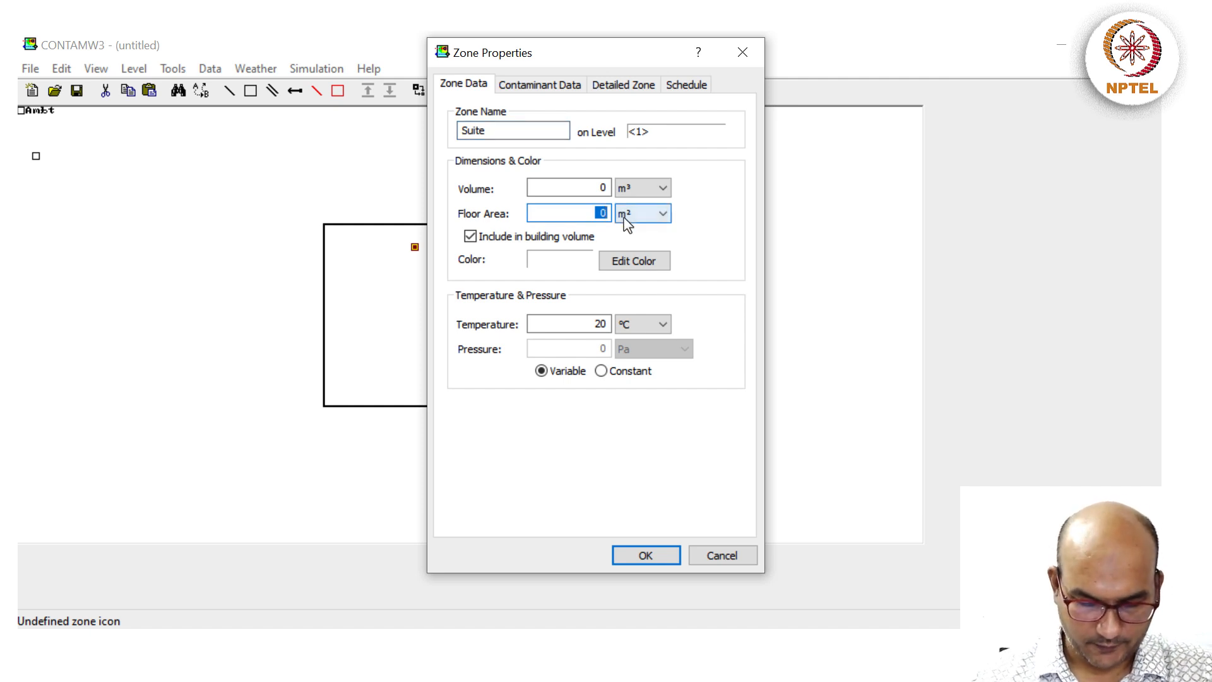
pyautogui.write('20')
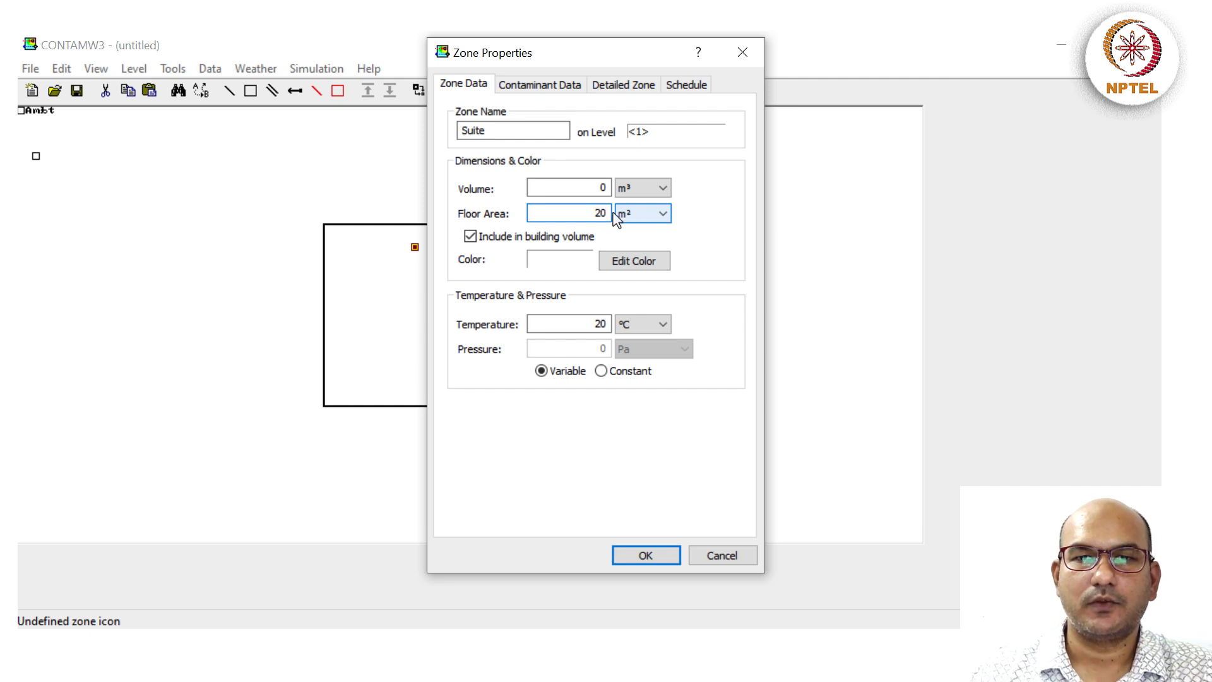
pyautogui.doubleClick(587, 190)
pyautogui.write('60')
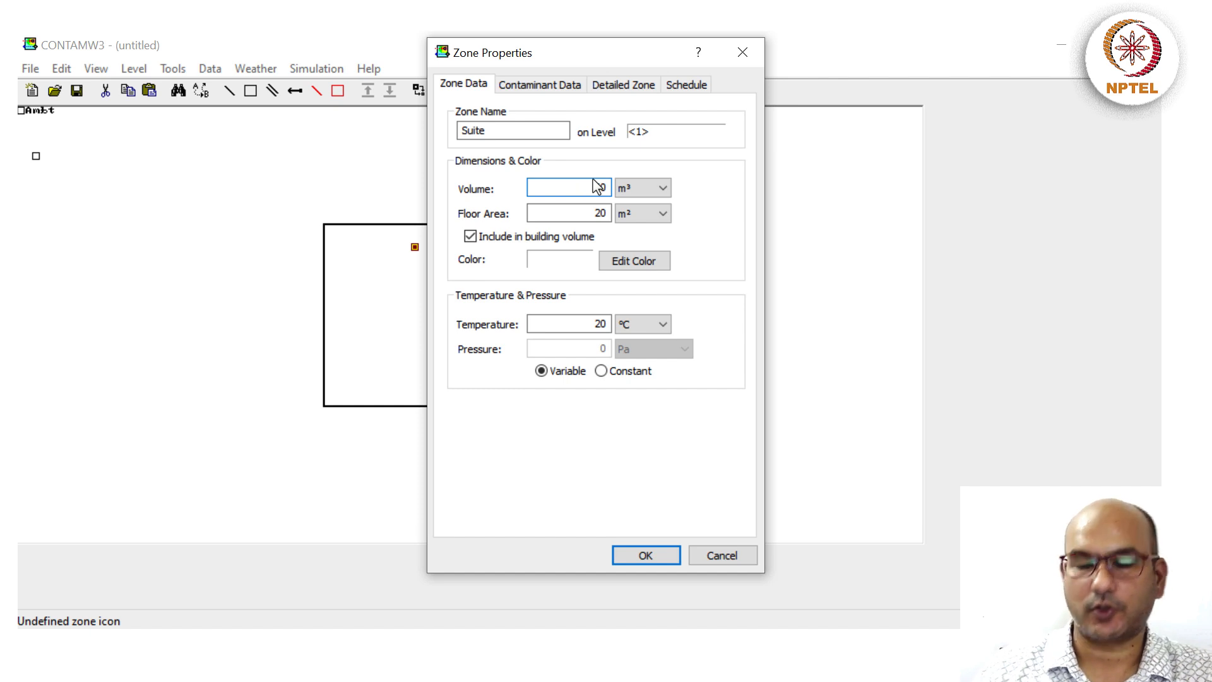
pyautogui.click(548, 89)
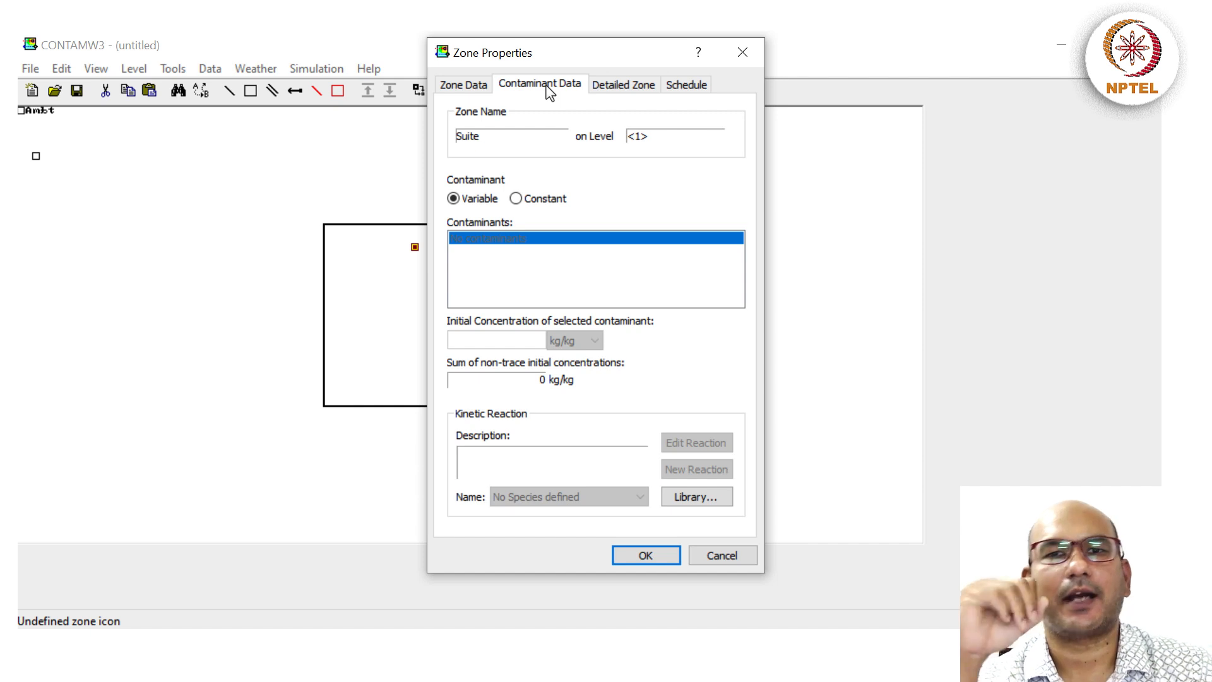
pyautogui.click(646, 556)
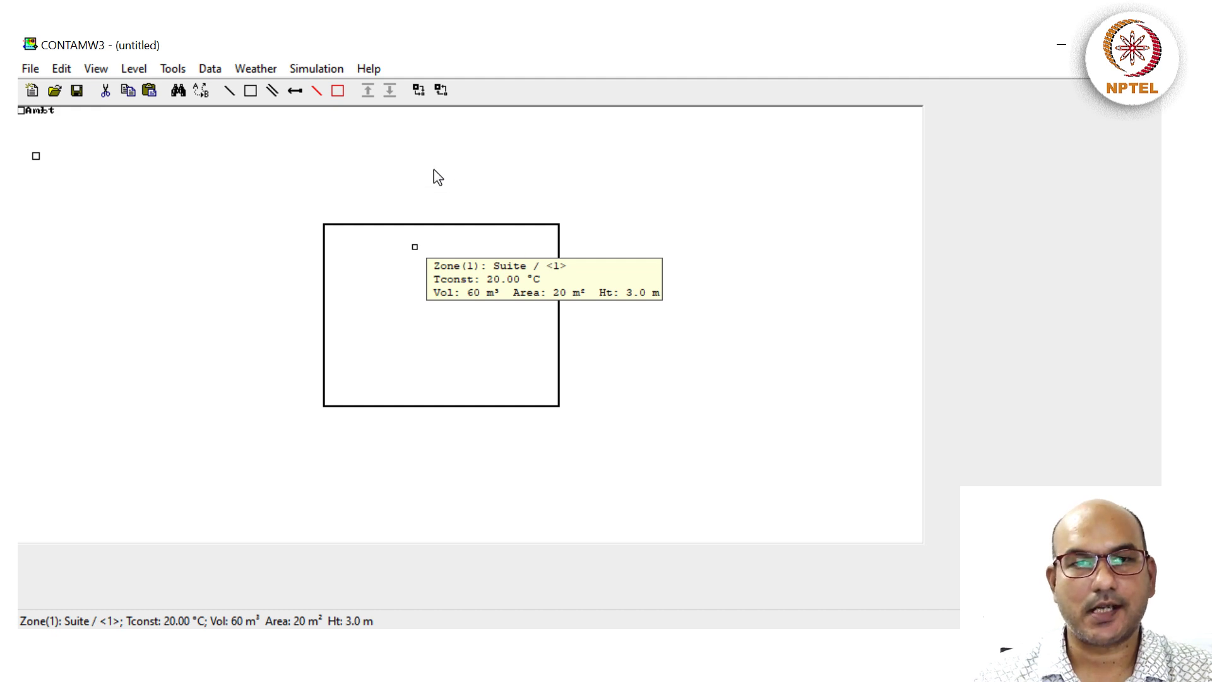
# - Create a new project species named CO2 with a molar mass of 44 kg/kmol
pyautogui.click(211, 69)
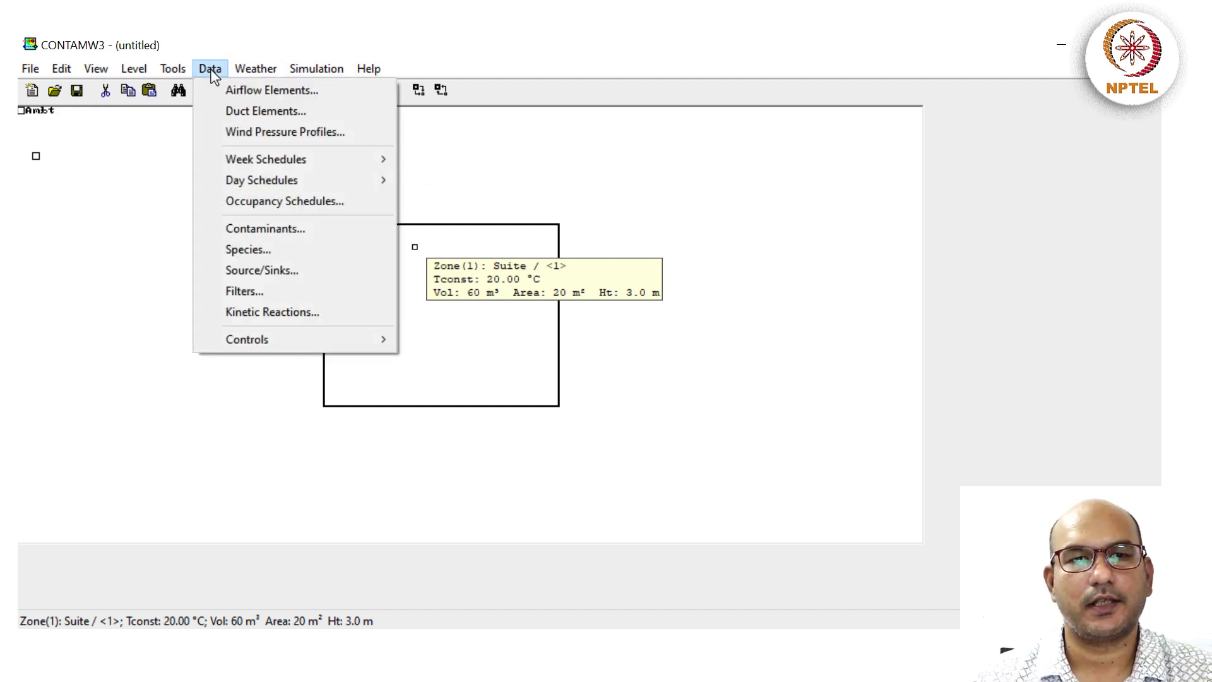
pyautogui.click(248, 229)
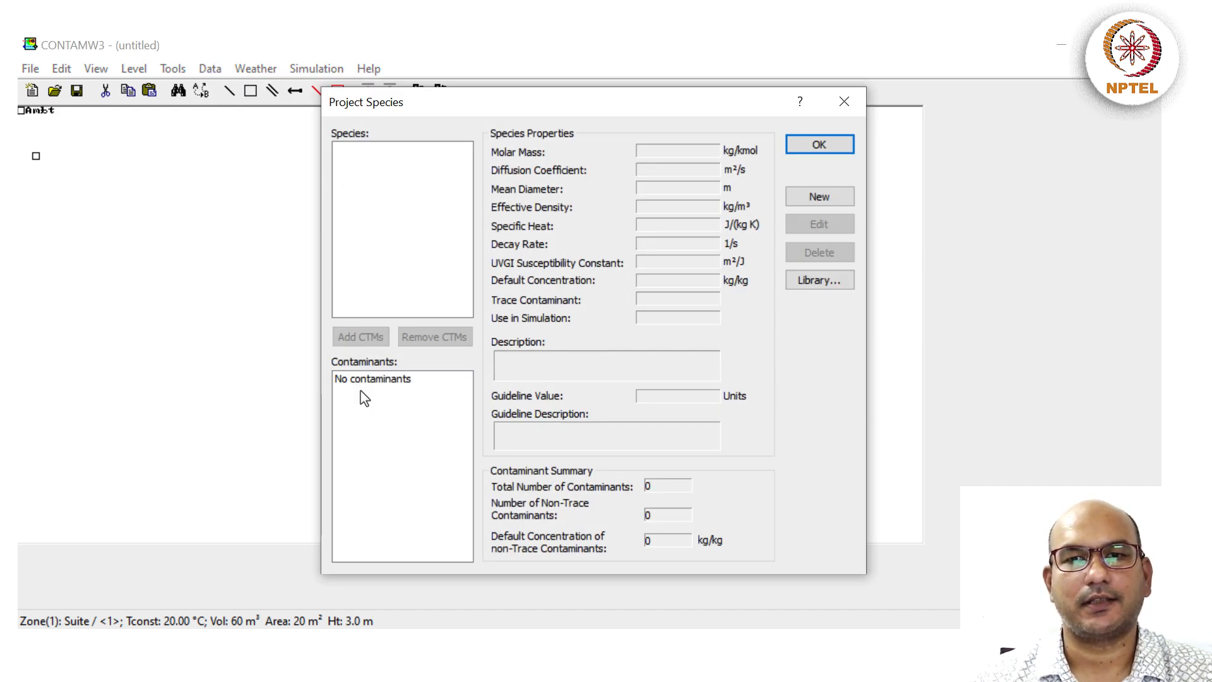
pyautogui.click(816, 198)
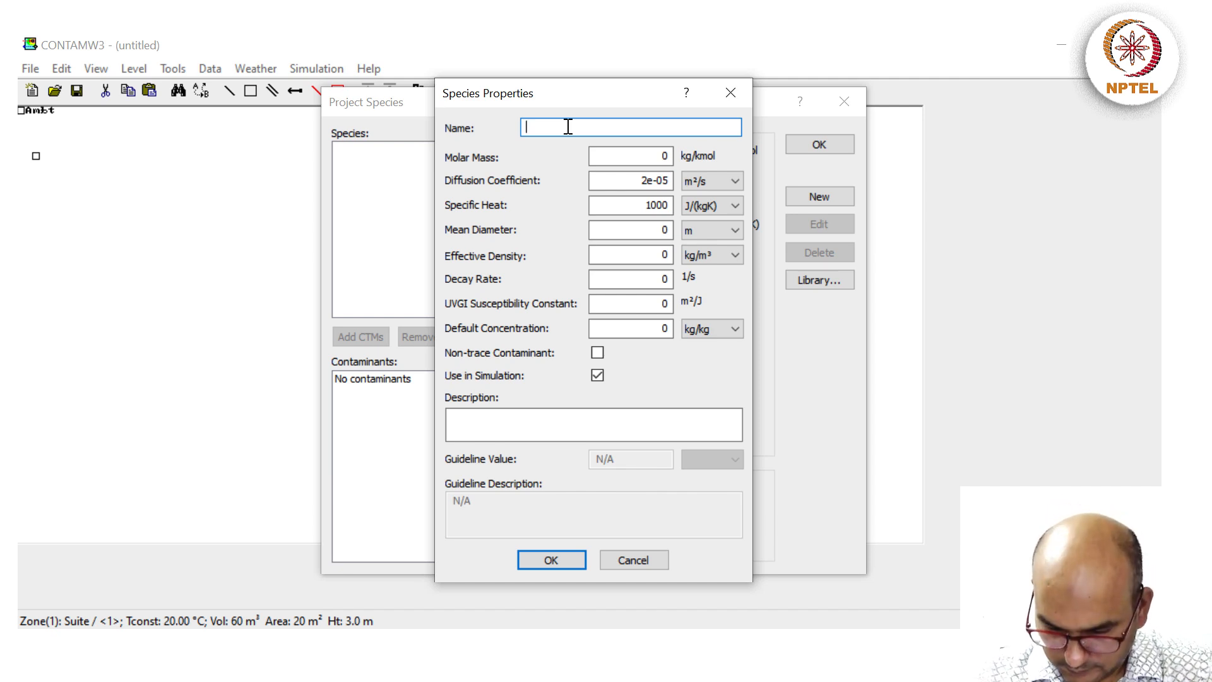
pyautogui.write('Co')
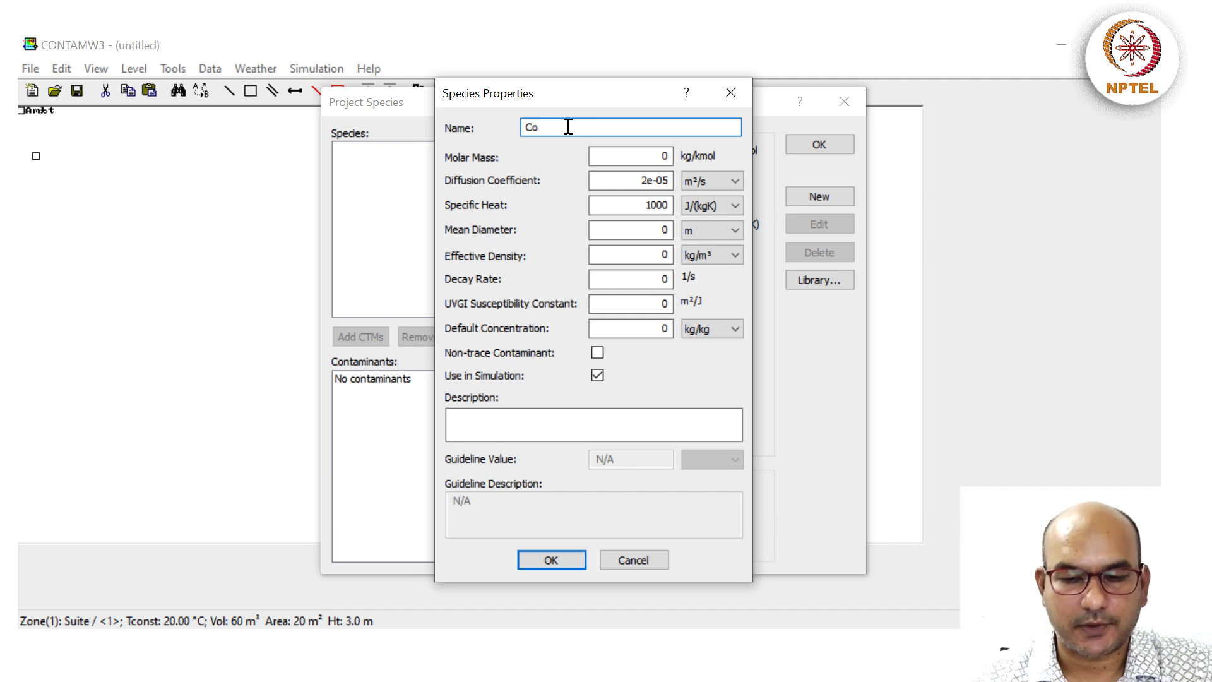
pyautogui.write('O2')
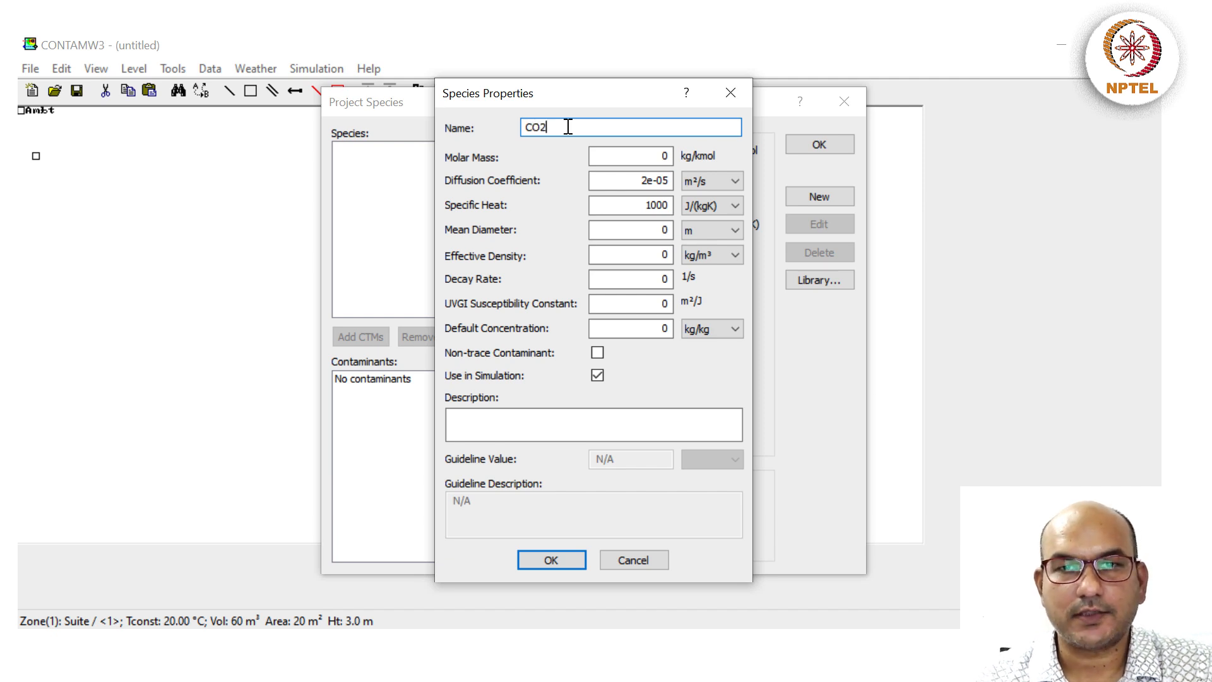
pyautogui.press('Tab')
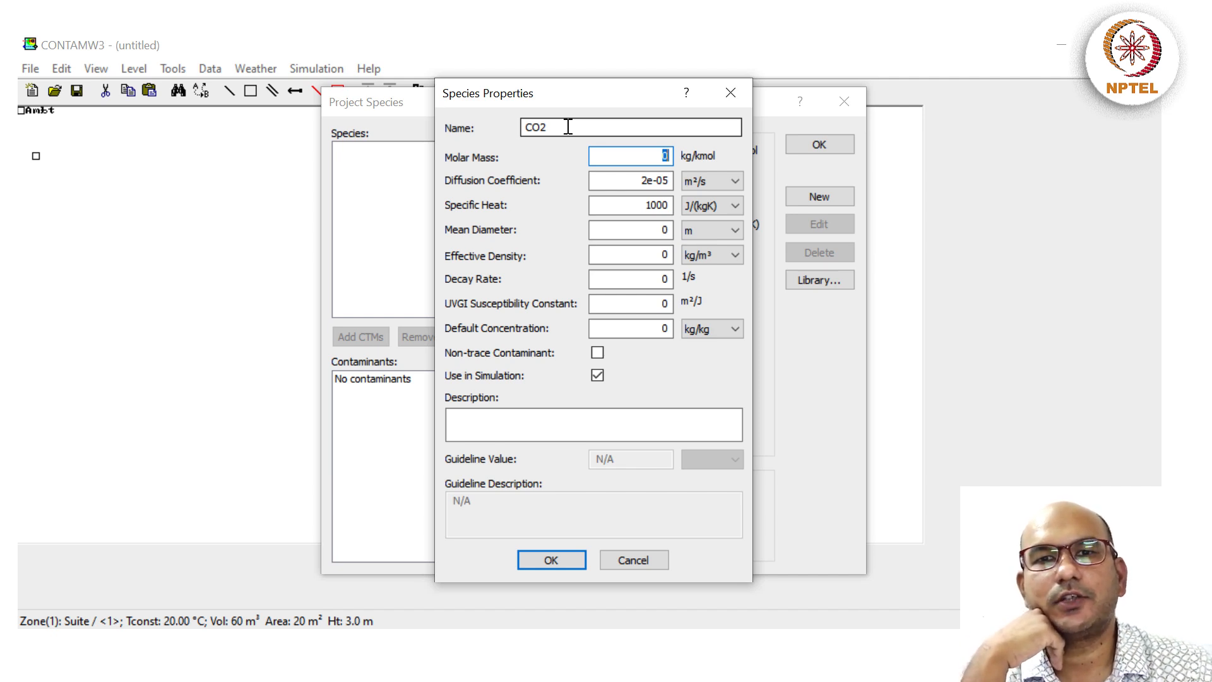
pyautogui.write('44')
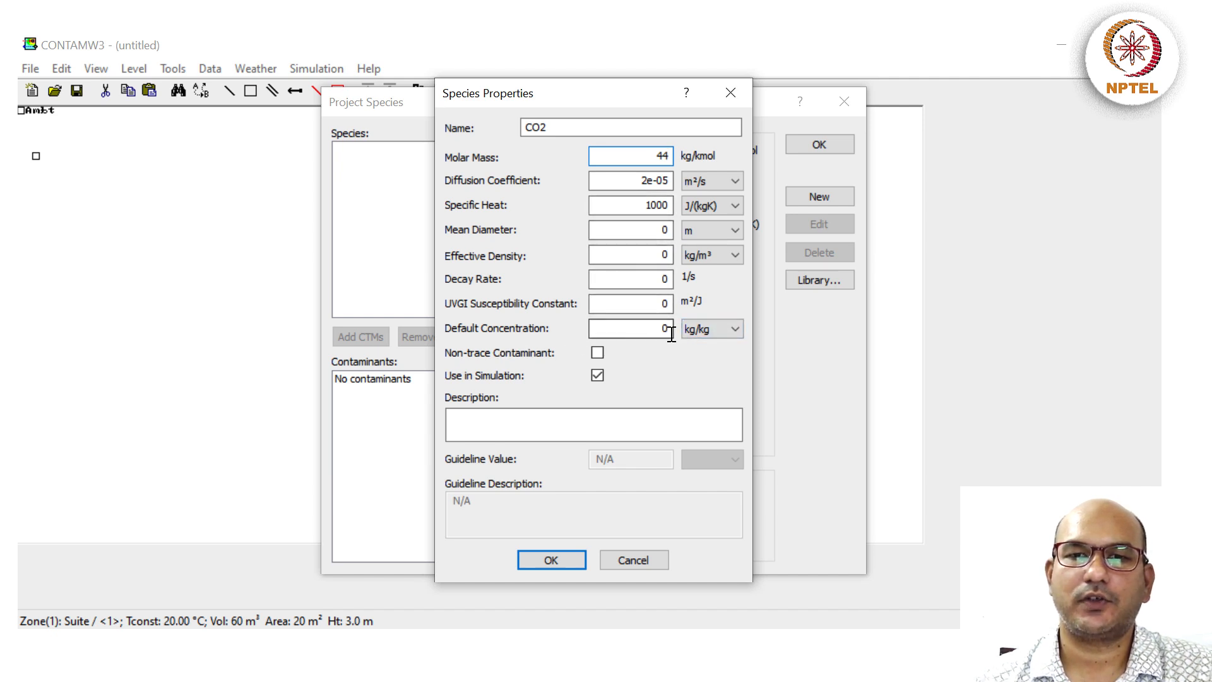
# - Set the CO2 default concentration to 400 ppm and save the species
pyautogui.click(725, 334)
pyautogui.click(707, 358)
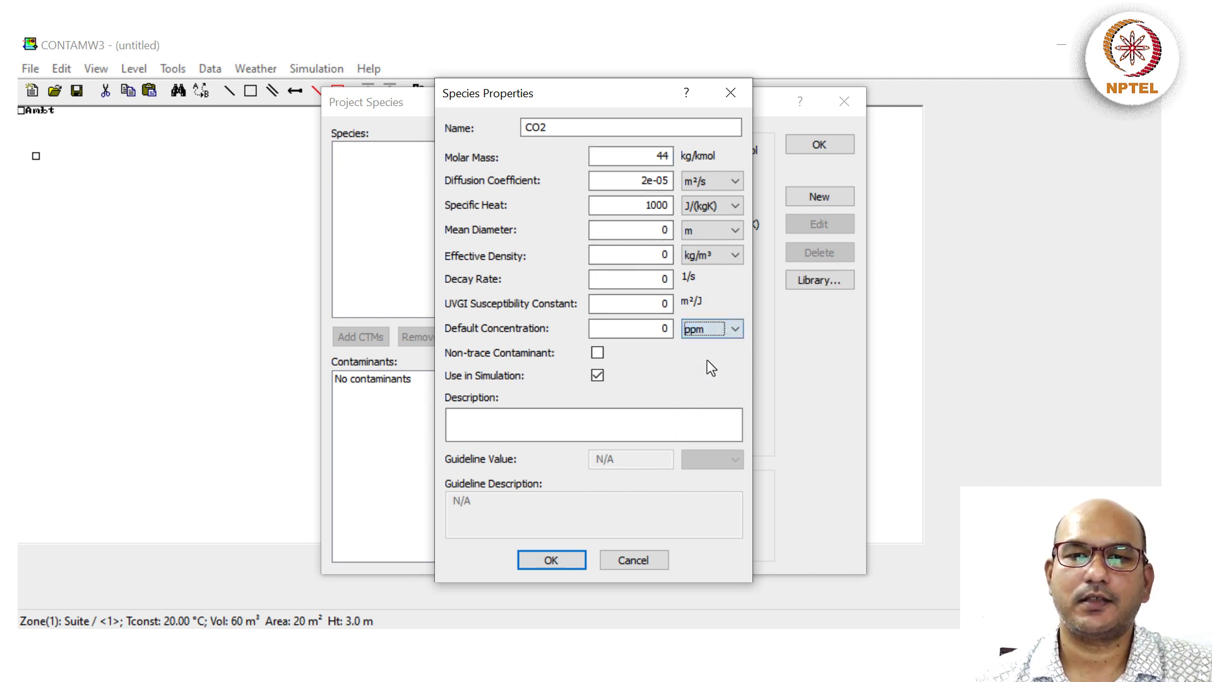
pyautogui.doubleClick(667, 333)
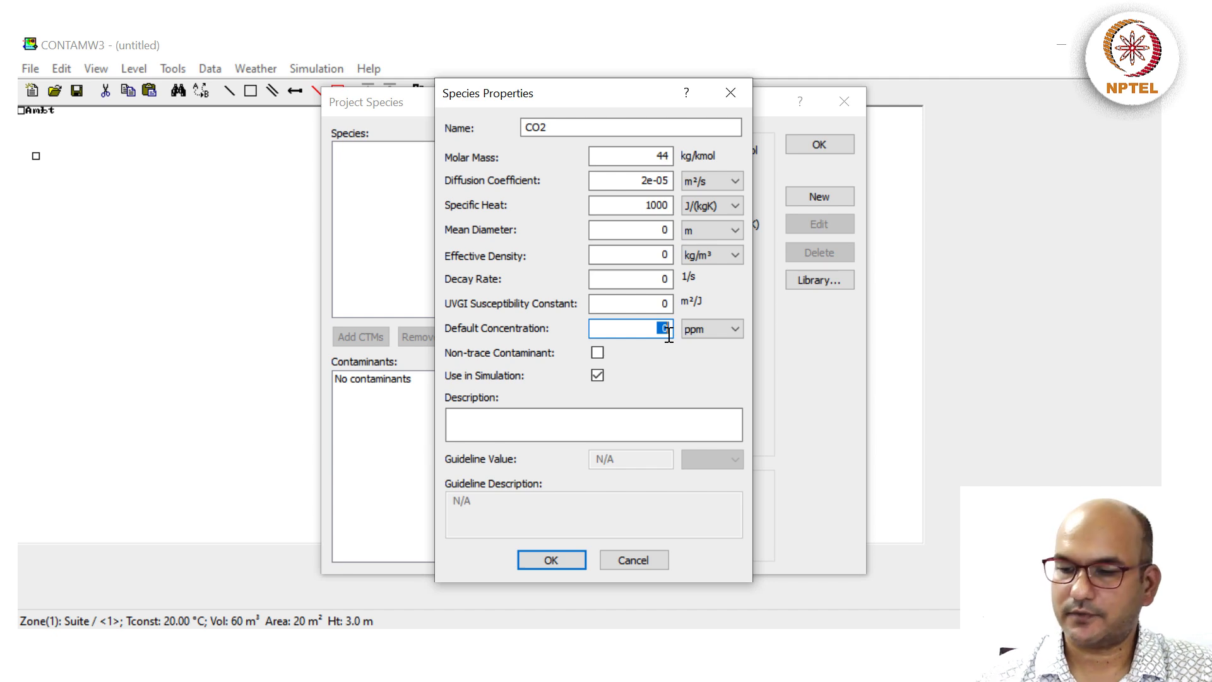
pyautogui.write('400')
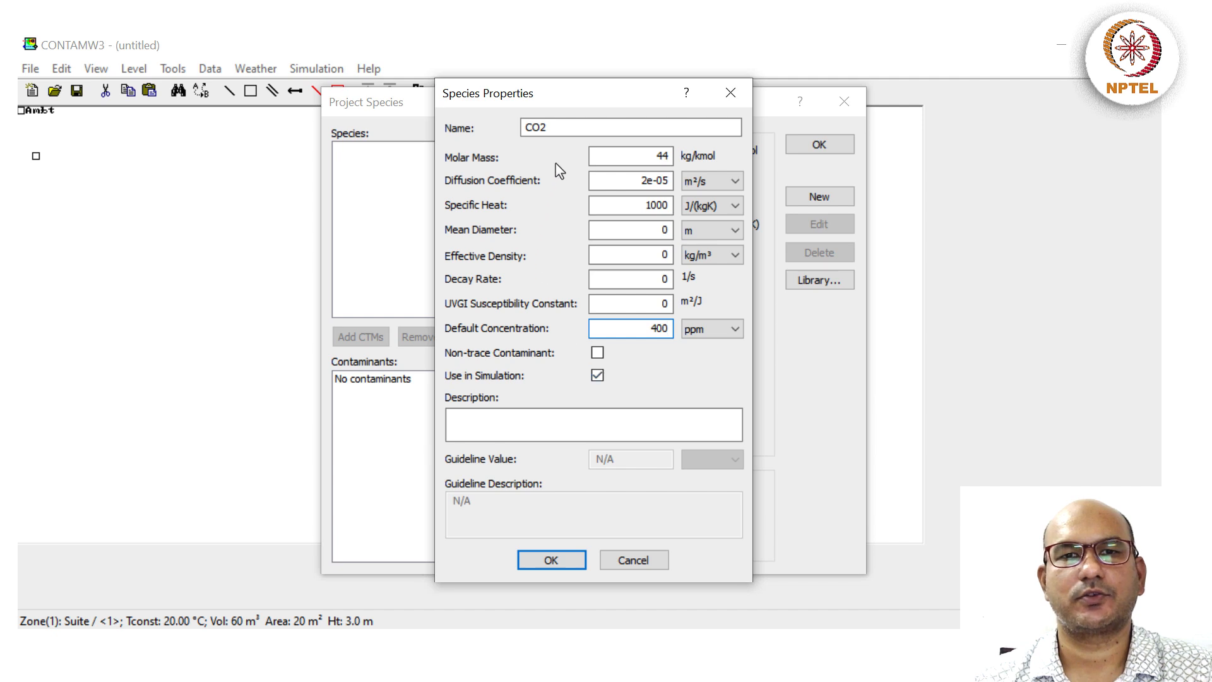
pyautogui.click(590, 129)
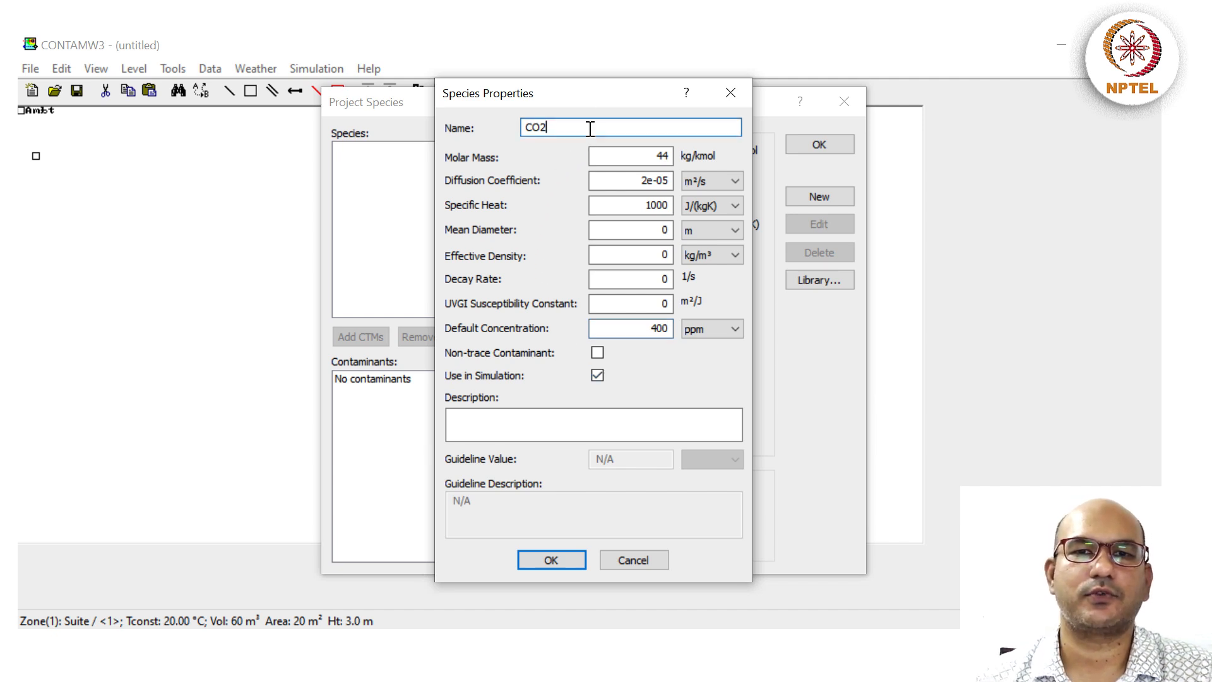
pyautogui.click(652, 157)
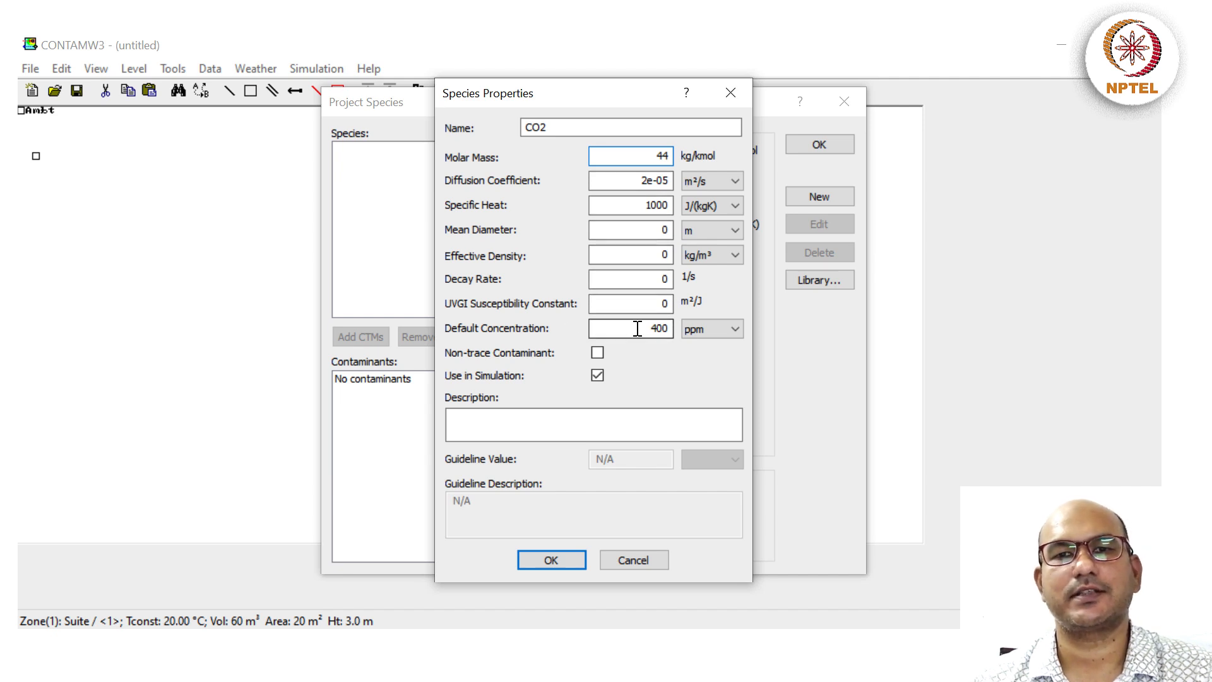
pyautogui.click(558, 562)
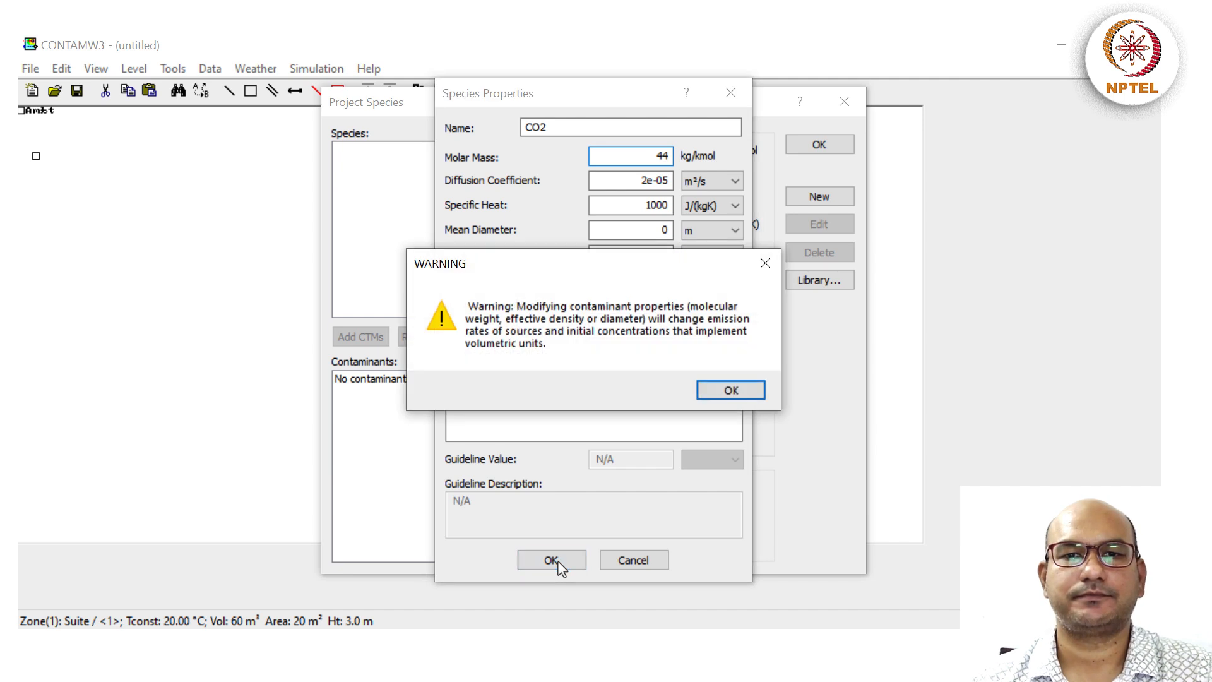
pyautogui.click(721, 394)
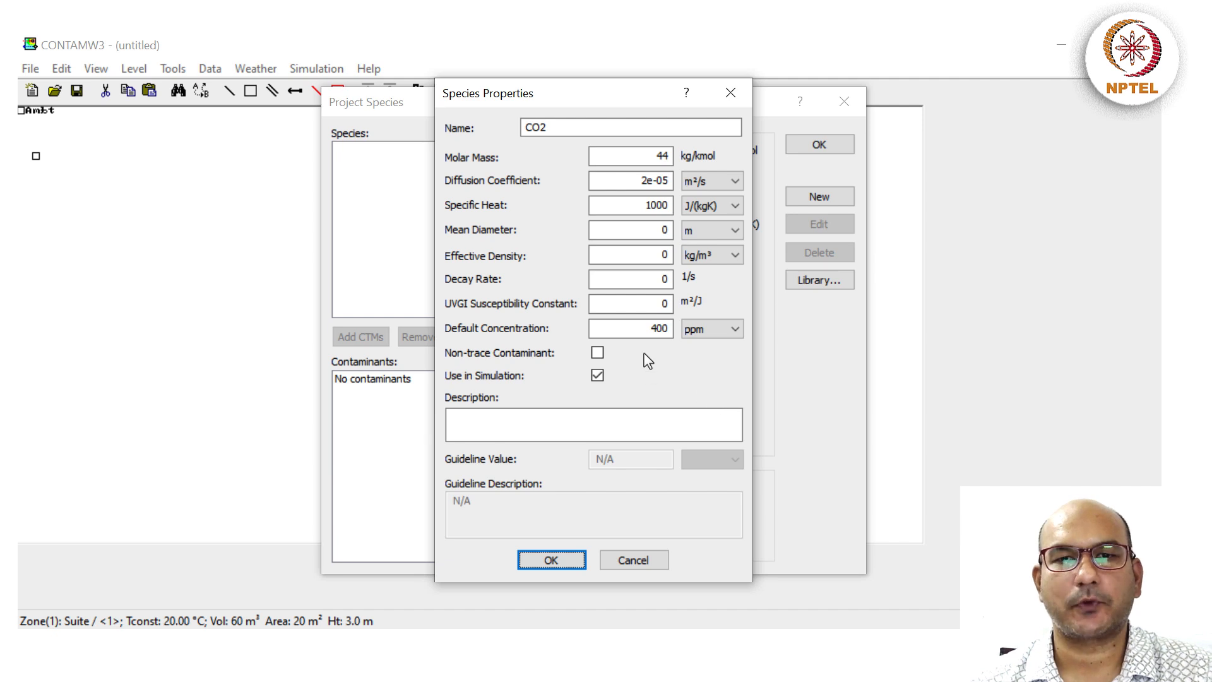
pyautogui.click(647, 331)
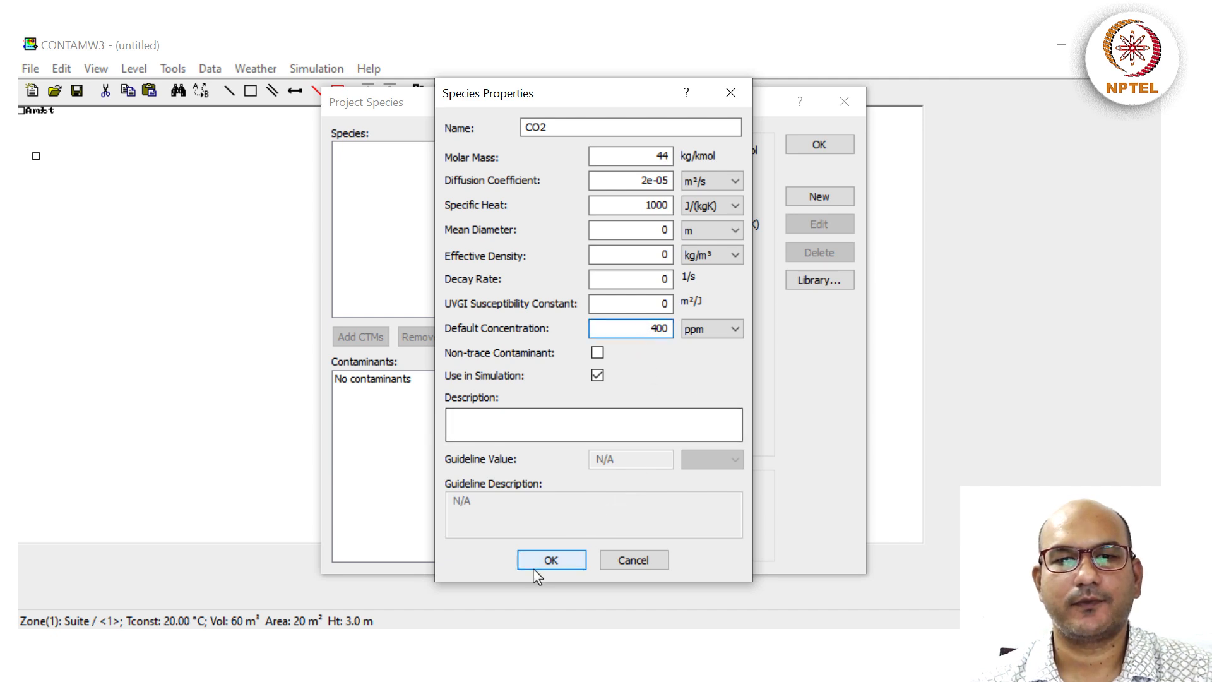
pyautogui.click(549, 559)
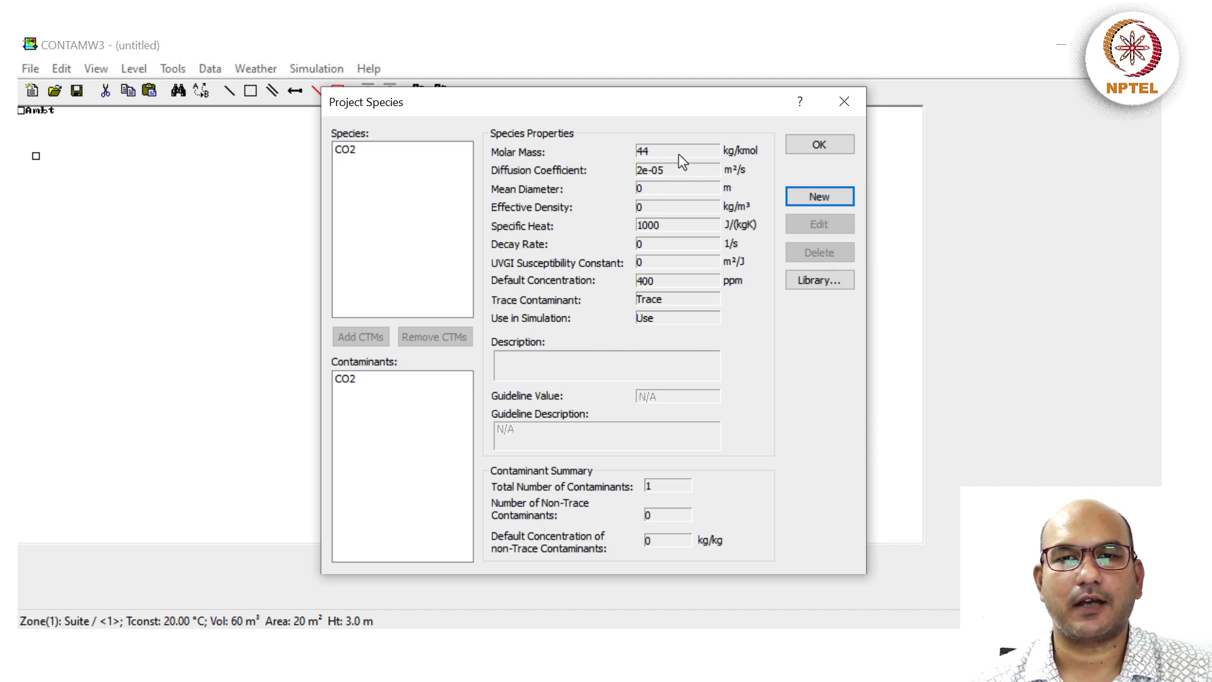
# - Create another species named PM2.5 with a mean diameter of 2.5 µm
pyautogui.click(820, 197)
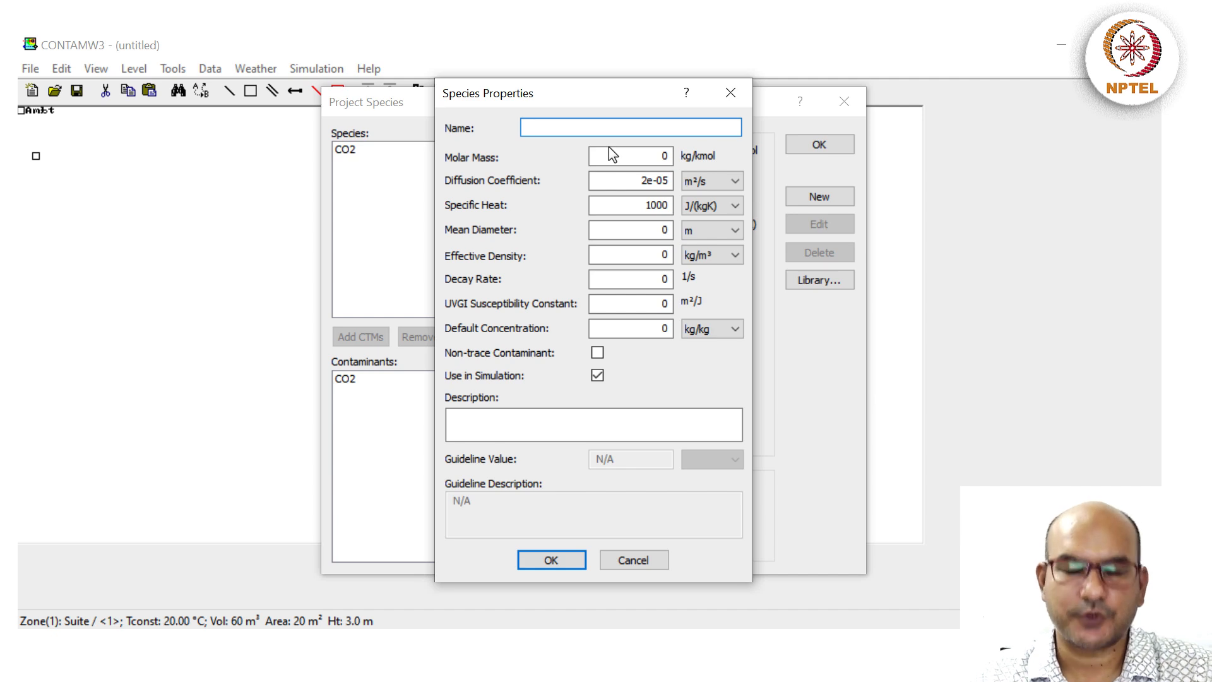
pyautogui.write('PM')
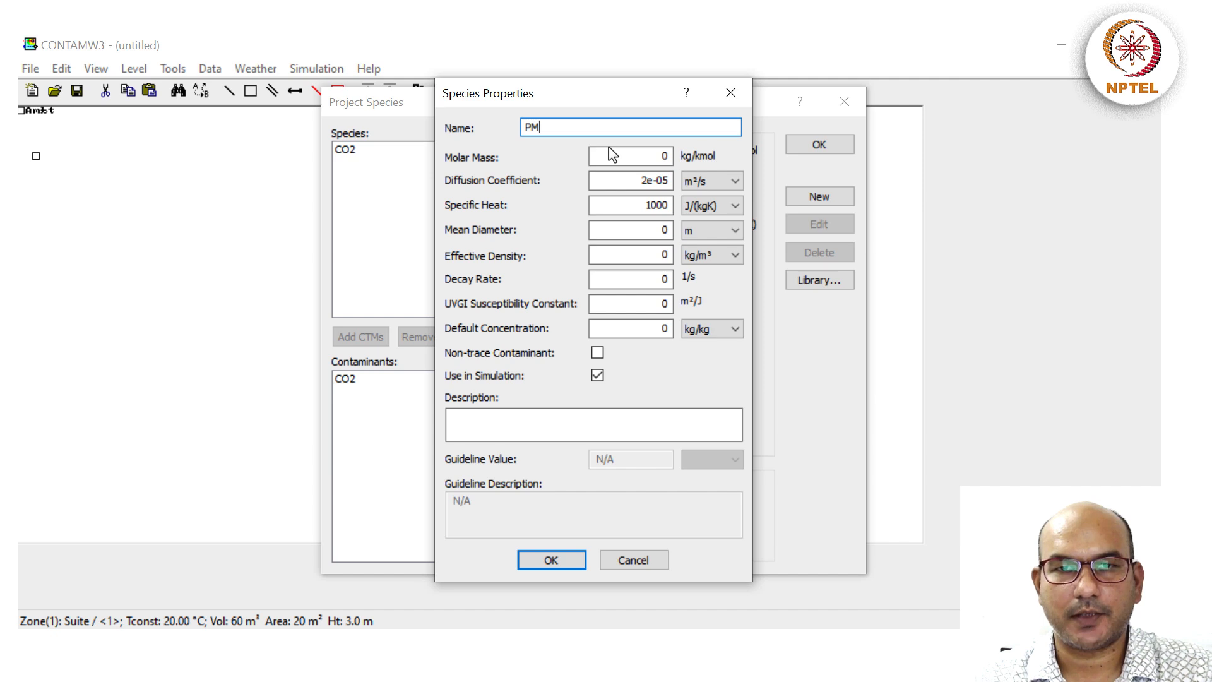
pyautogui.write('2.5')
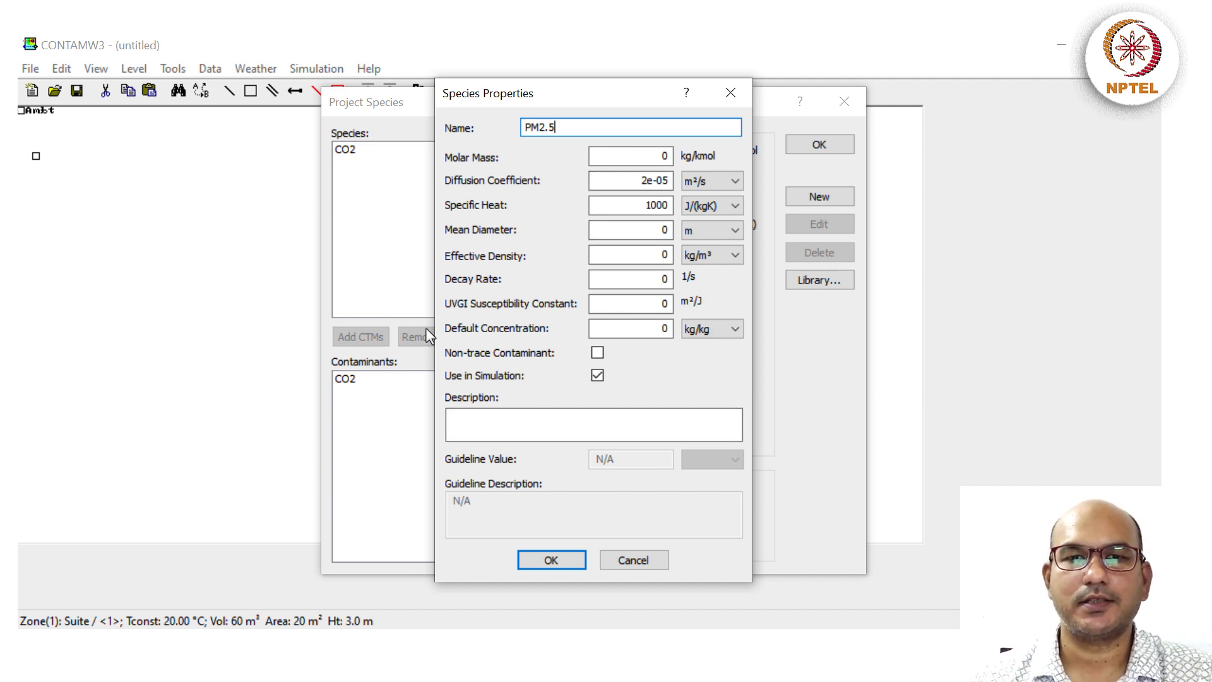
pyautogui.click(700, 229)
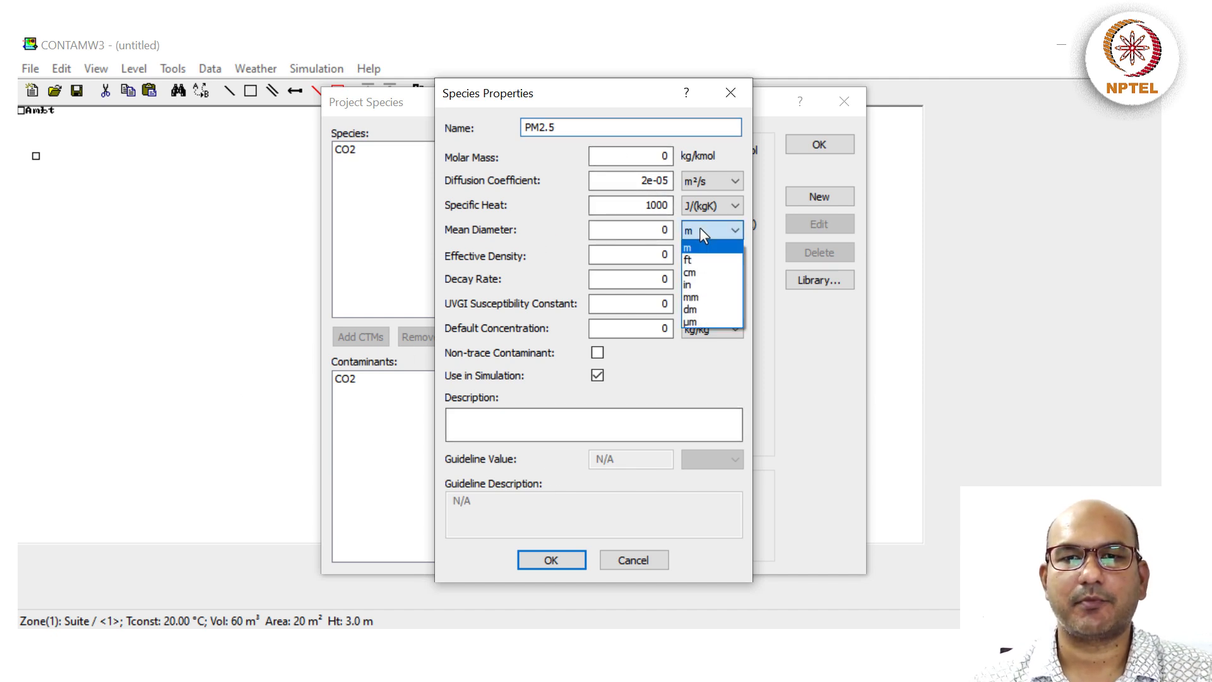
pyautogui.click(690, 321)
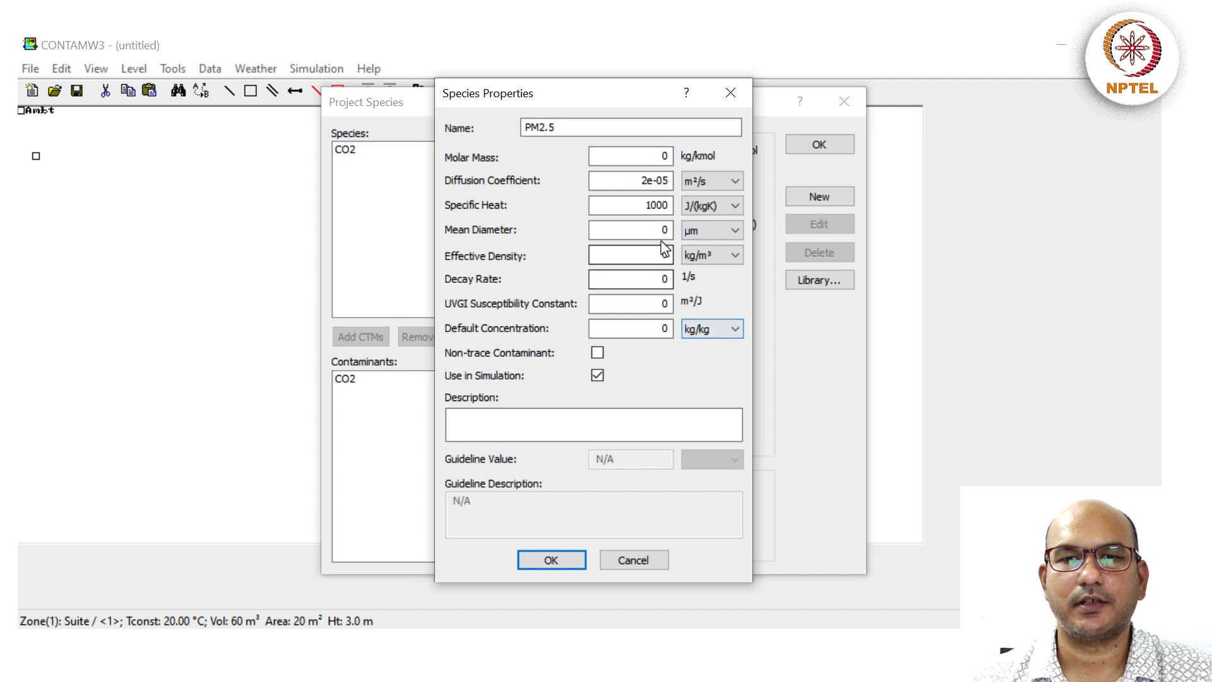
pyautogui.doubleClick(682, 230)
pyautogui.write('2.5')
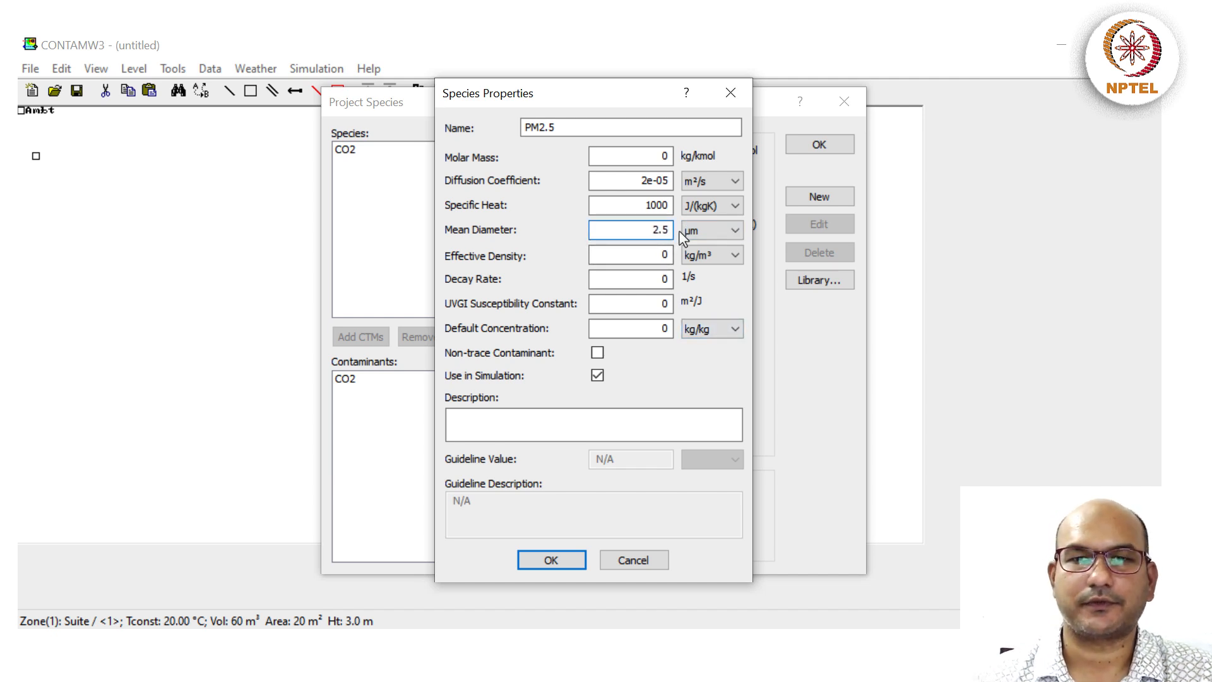
# - Set the effective density of PM2.5 to 1000 kg/m³
pyautogui.click(628, 254)
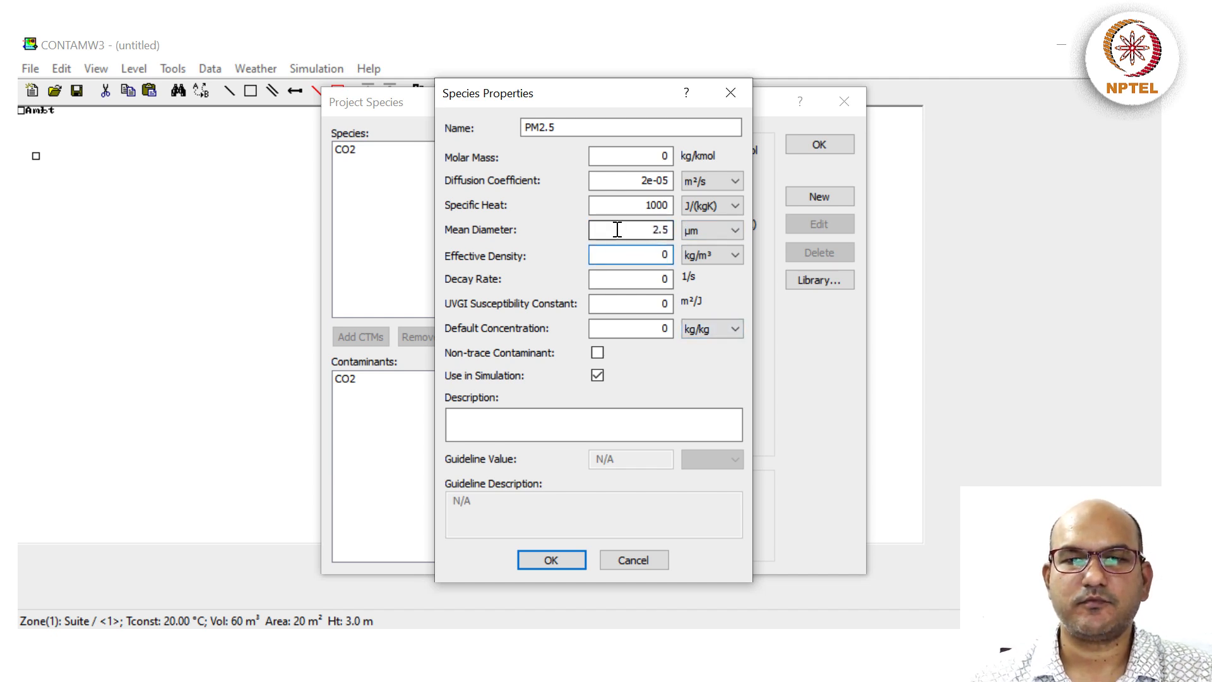
pyautogui.click(618, 231)
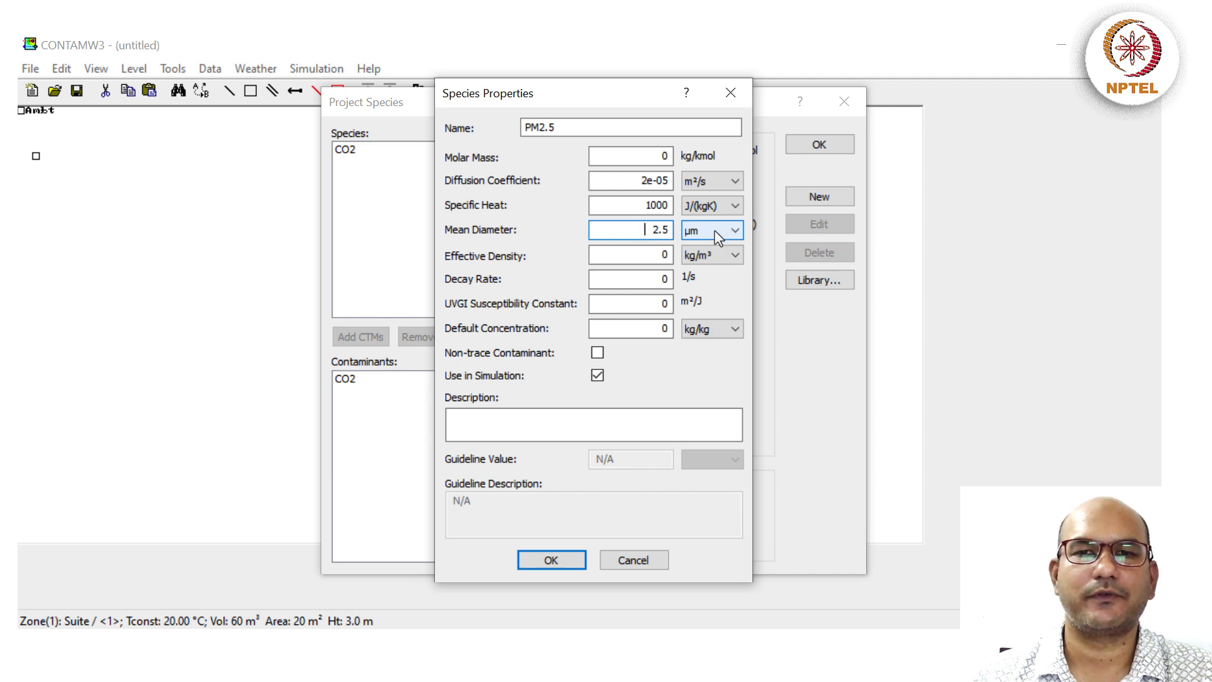
pyautogui.click(661, 252)
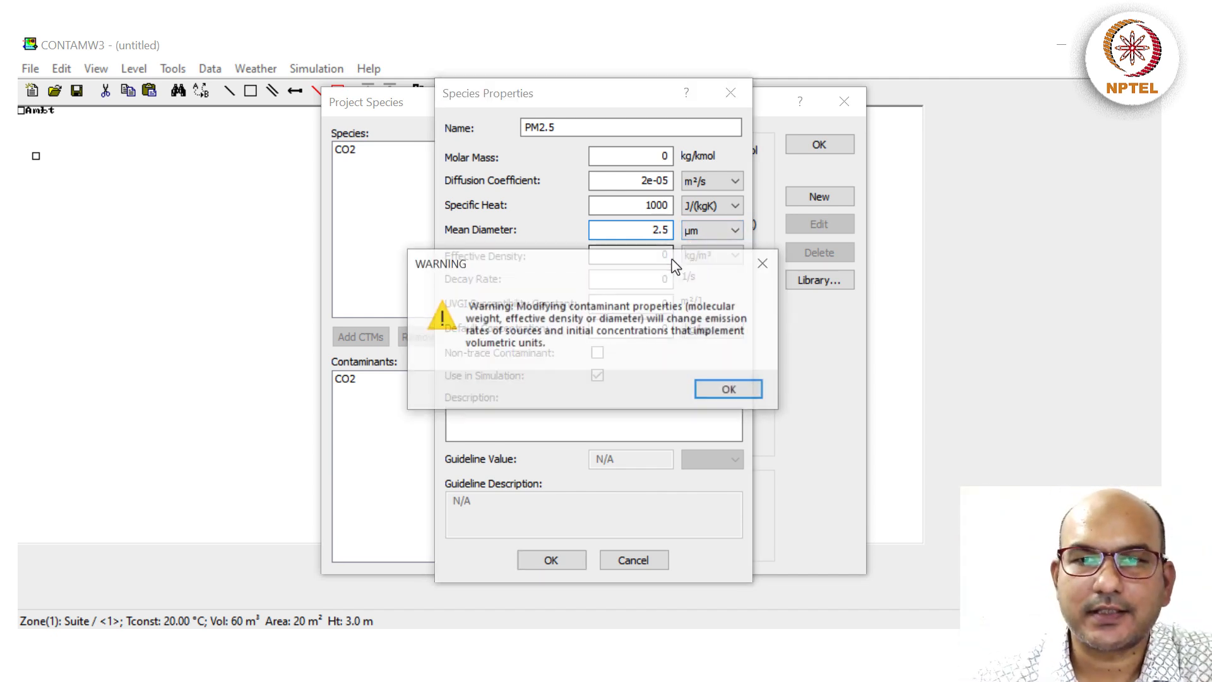
pyautogui.click(729, 385)
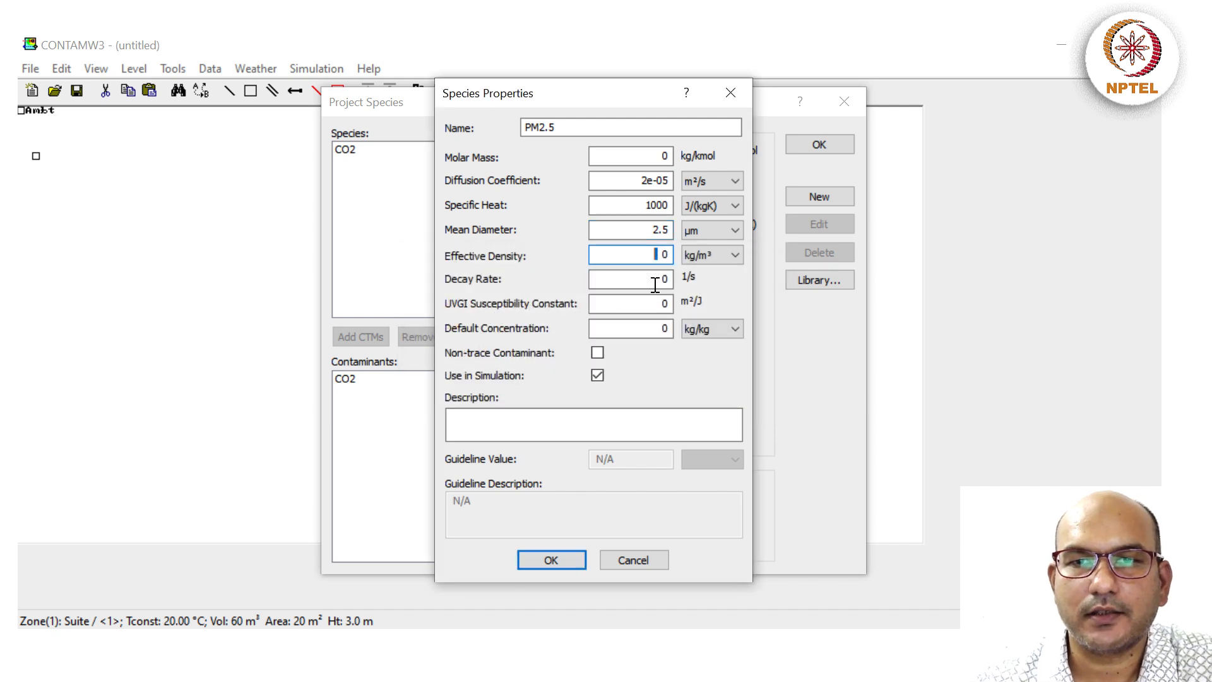
pyautogui.click(663, 254)
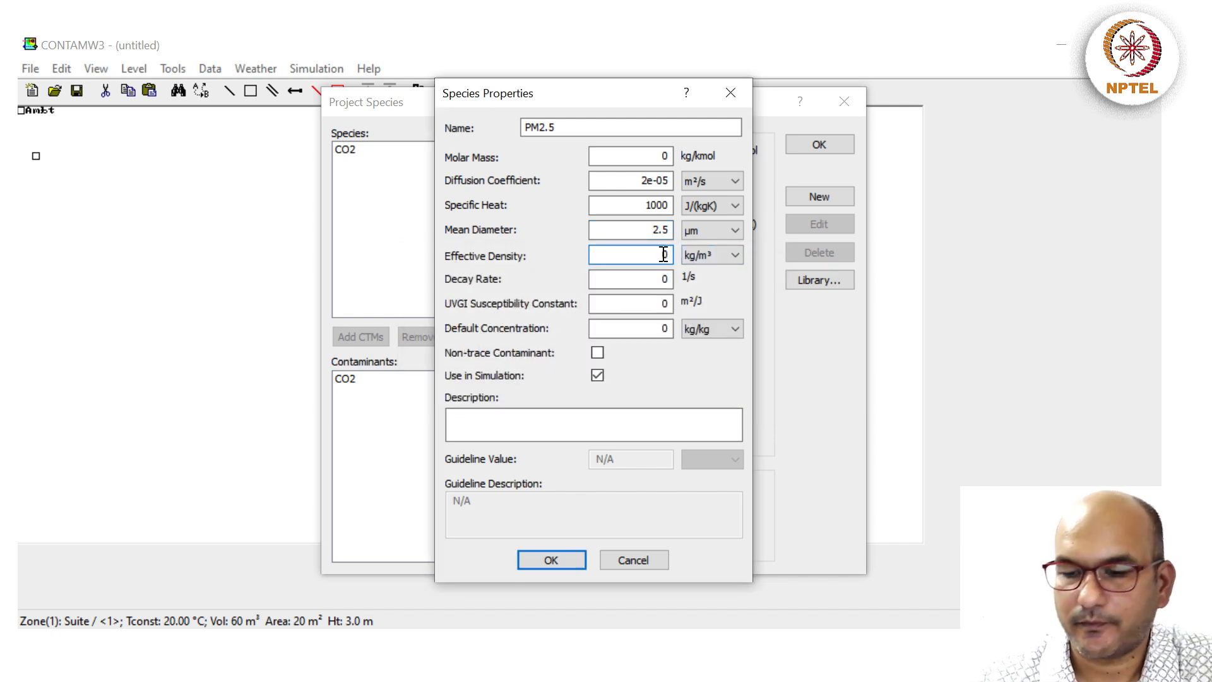
pyautogui.press('BackSpace')
pyautogui.write('1000')
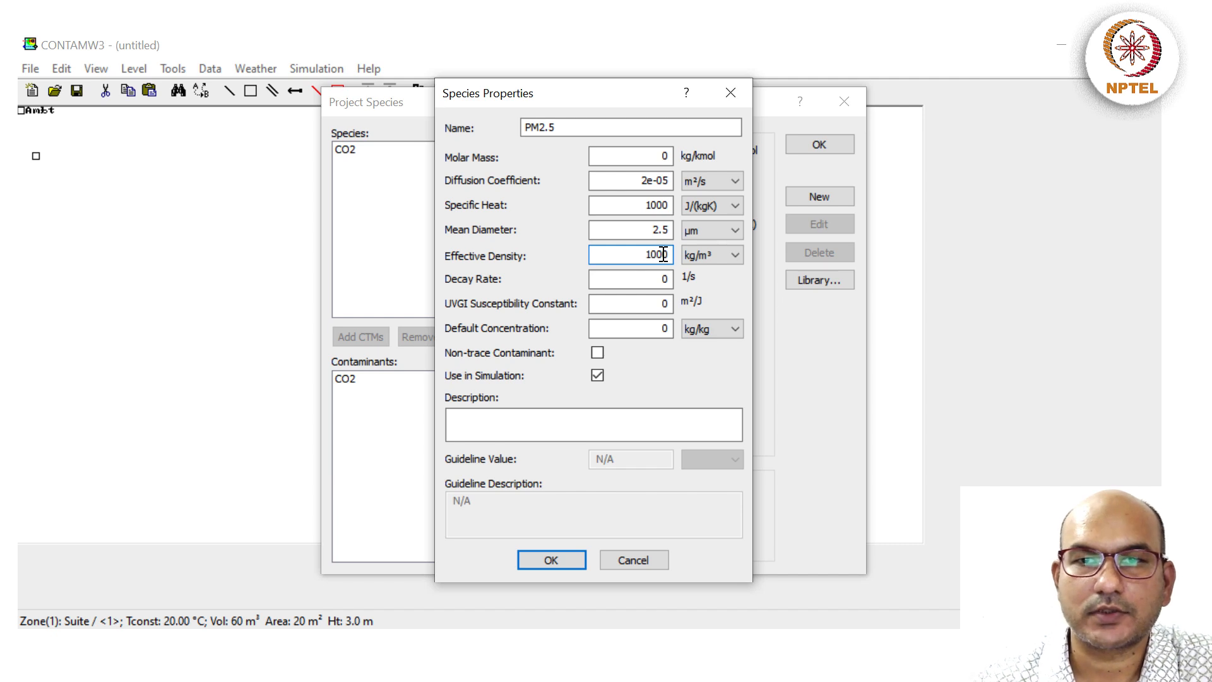
pyautogui.click(631, 273)
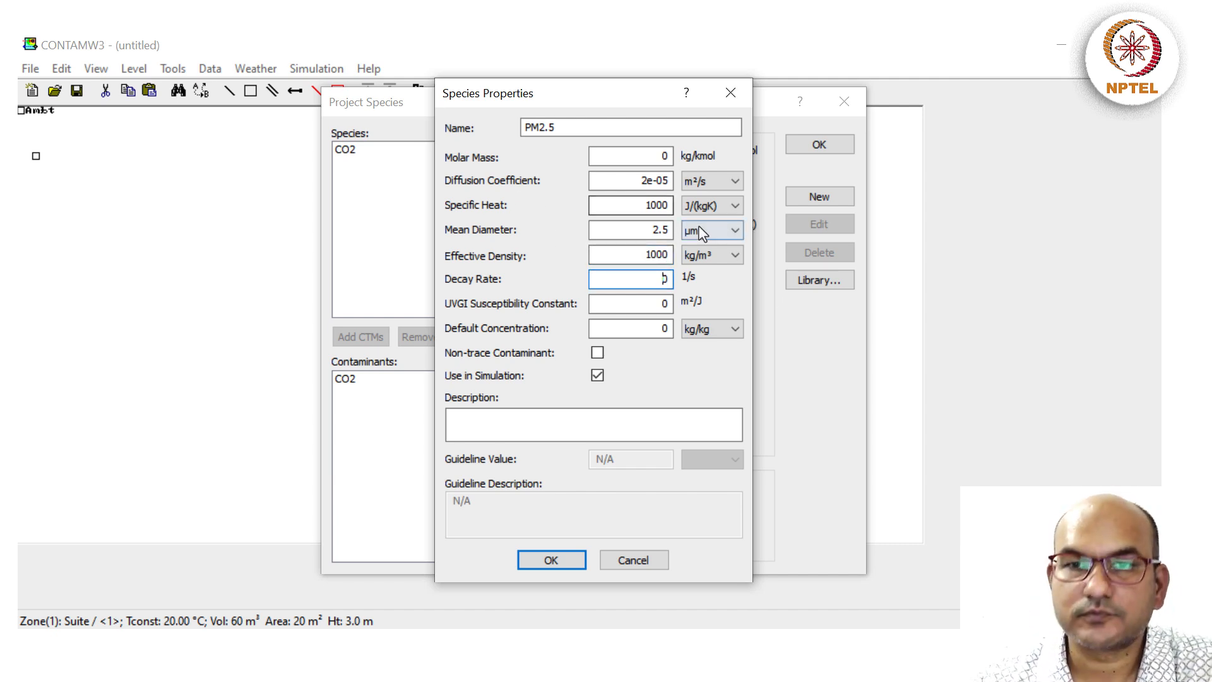
# - Set the PM2.5 default concentration to 50 µg/m³, save the species and accept the project species list
pyautogui.click(712, 329)
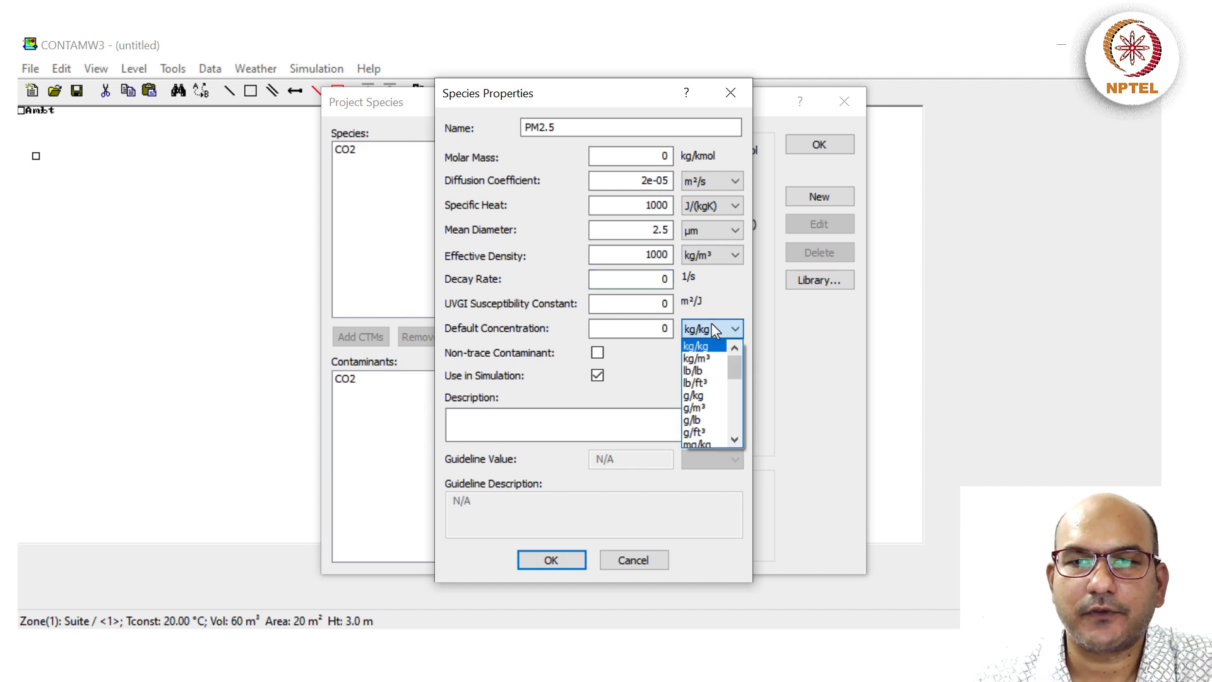
pyautogui.scroll(-2, 714, 375)
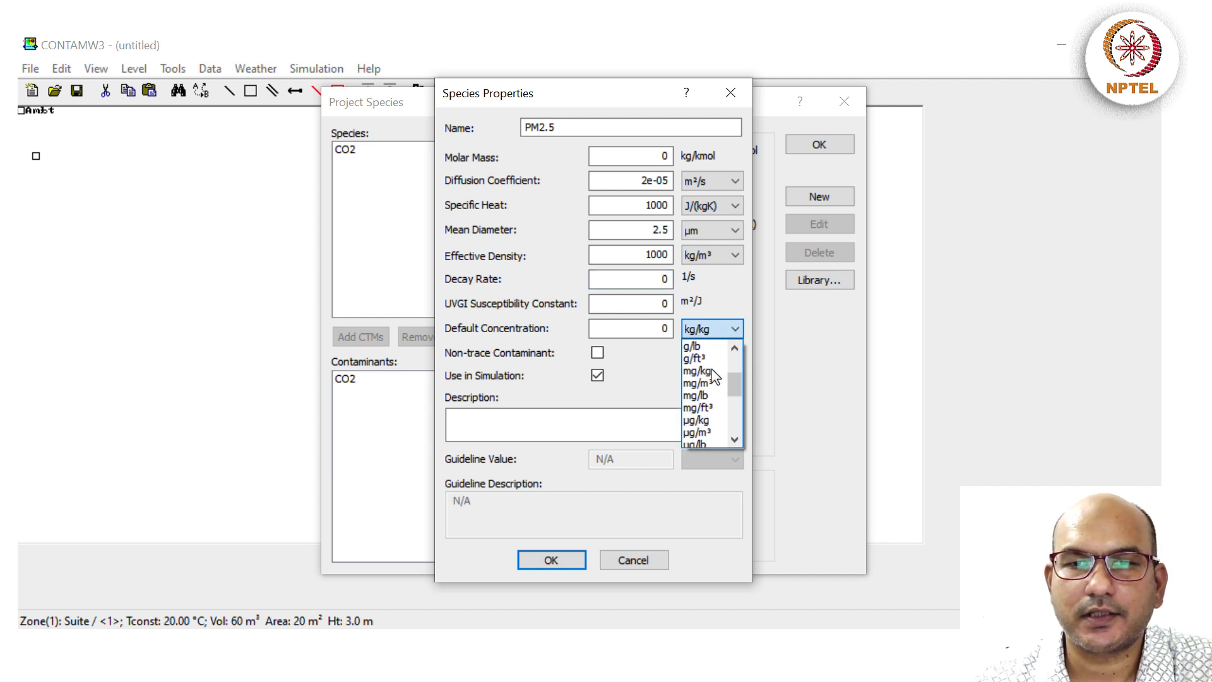
pyautogui.click(712, 431)
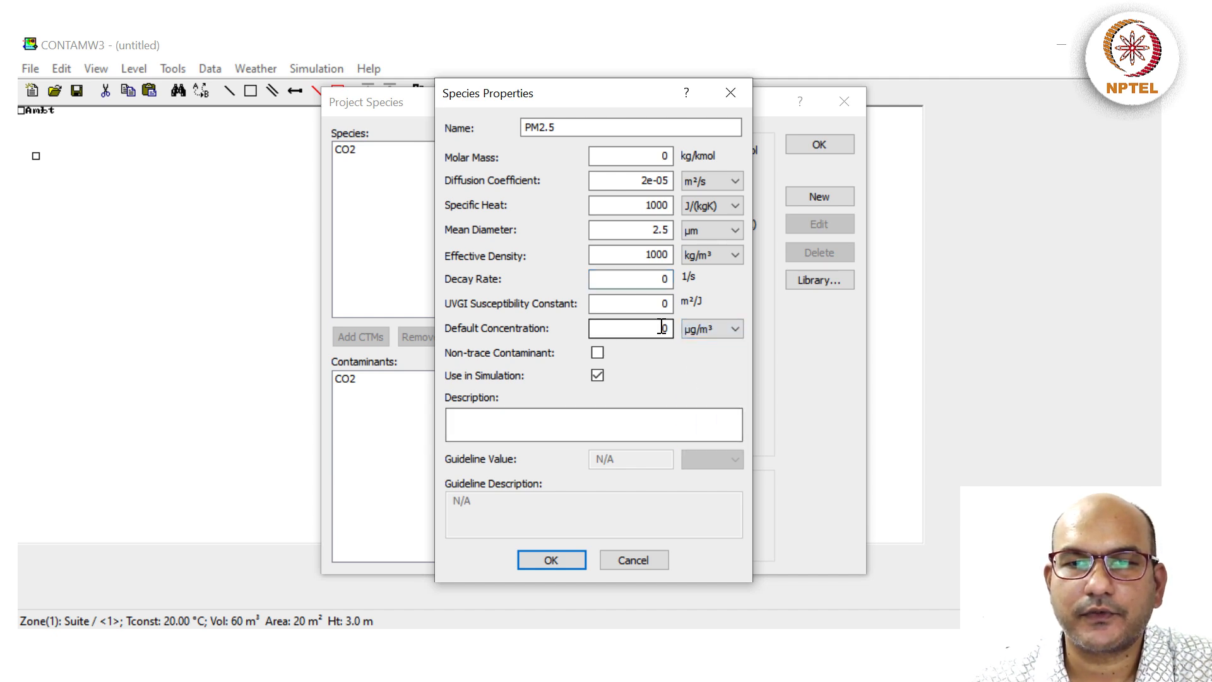
pyautogui.doubleClick(662, 328)
pyautogui.write('50')
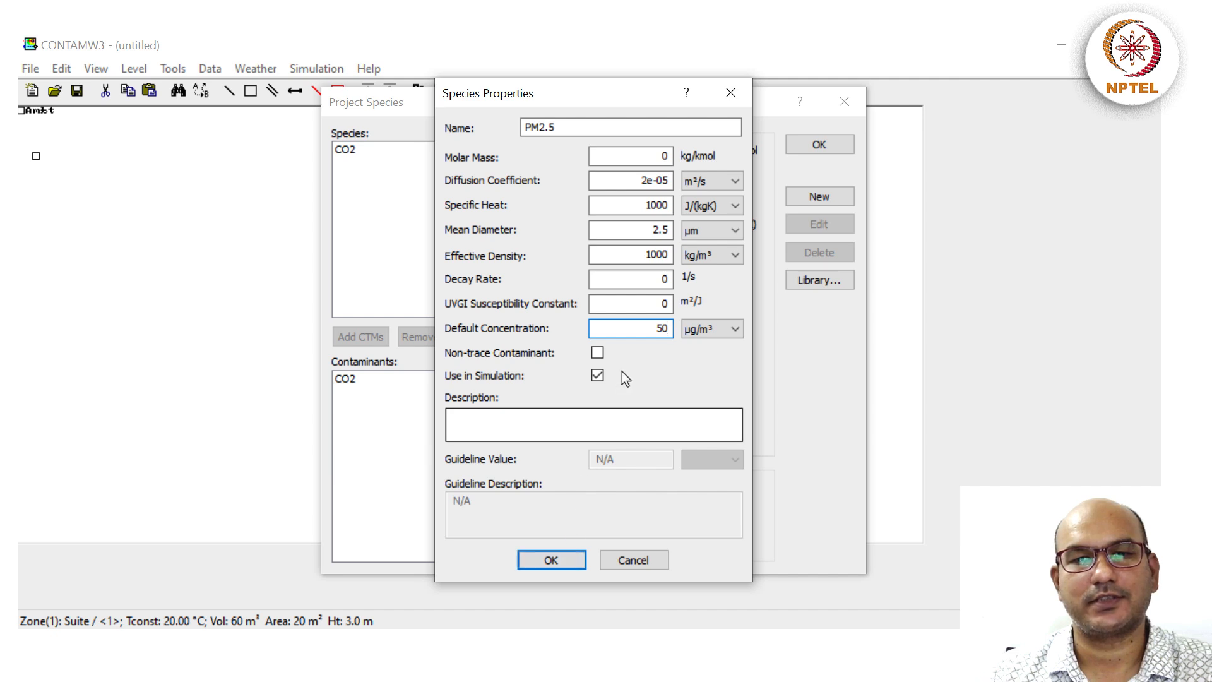
pyautogui.click(551, 560)
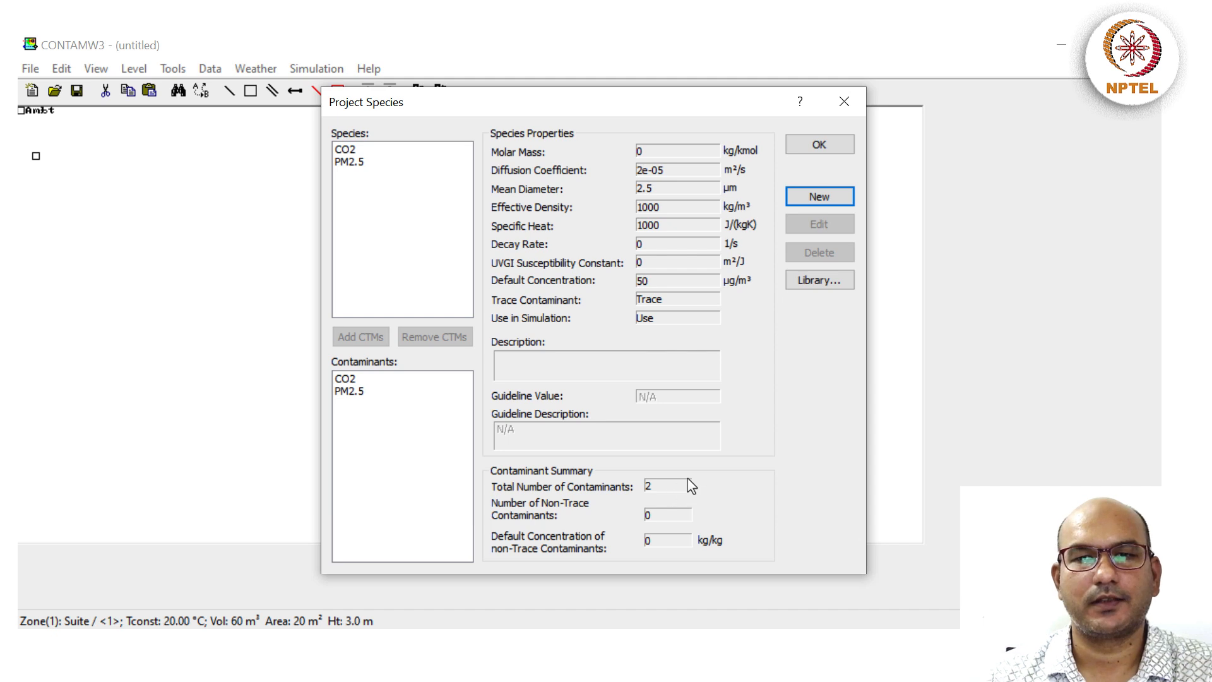
pyautogui.click(824, 140)
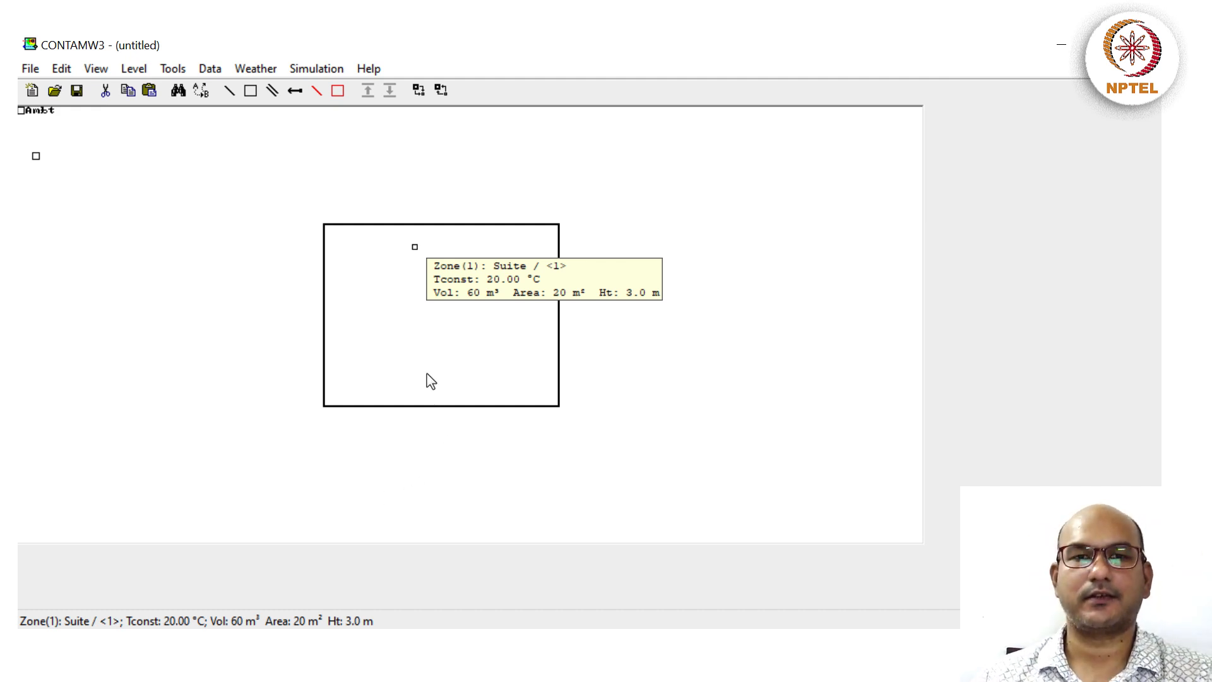
# - Place a source/sink inside the Suite zone, just below the zone icon, and open its properties
pyautogui.rightClick(415, 285)
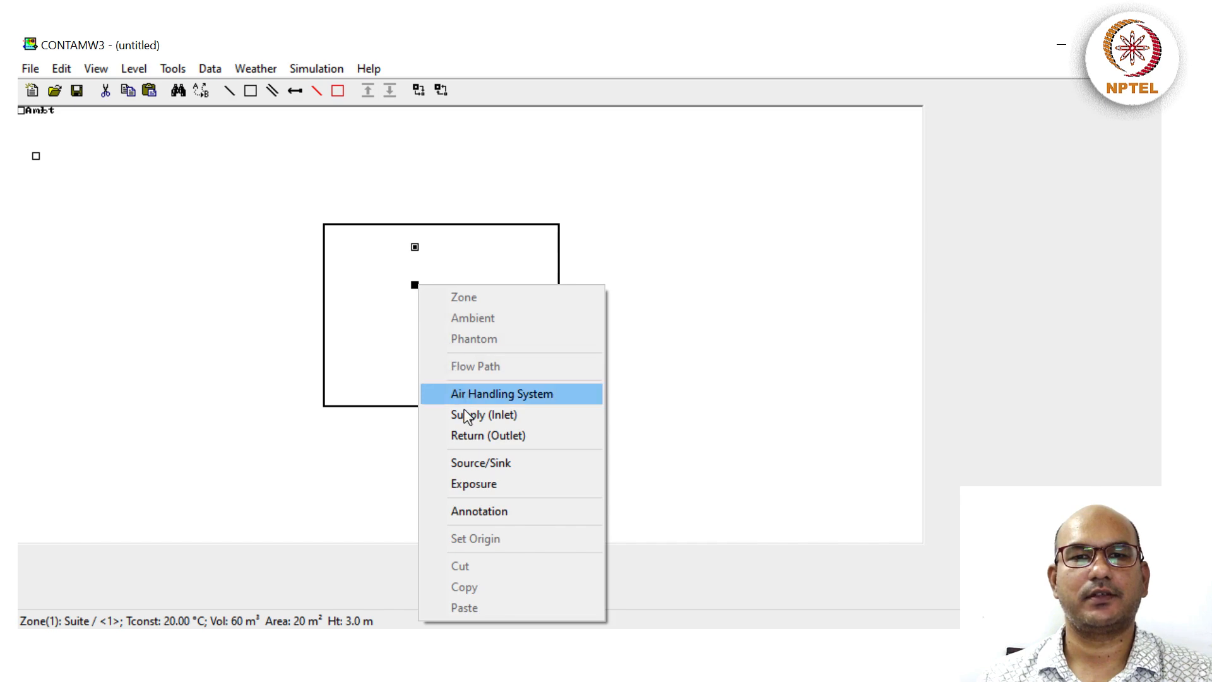
pyautogui.click(471, 462)
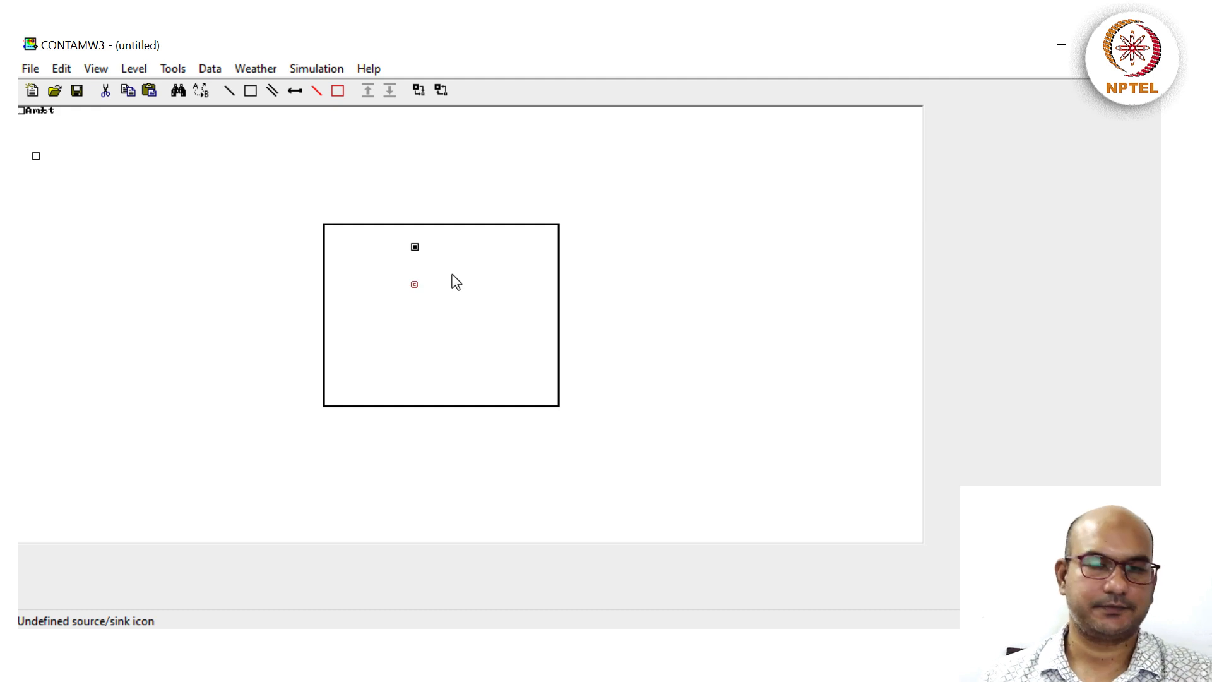
pyautogui.doubleClick(414, 285)
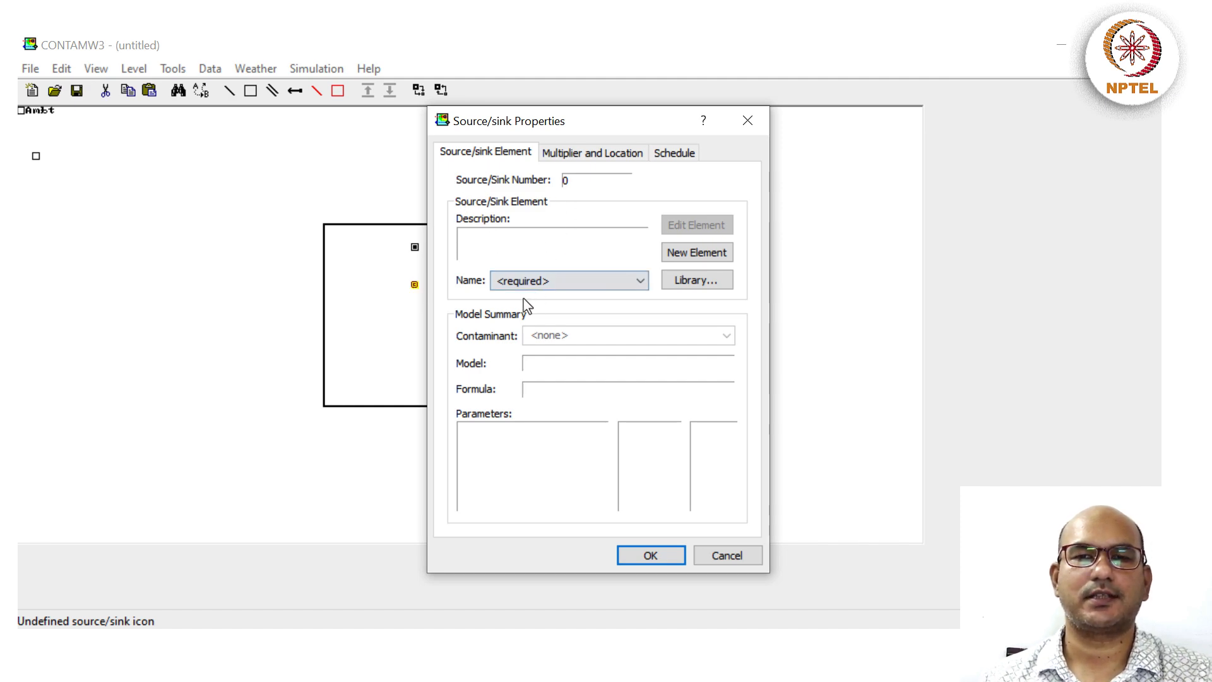
# - Create a new source/sink element using the Constant Coefficient model and name it OccupantCO2
pyautogui.click(707, 255)
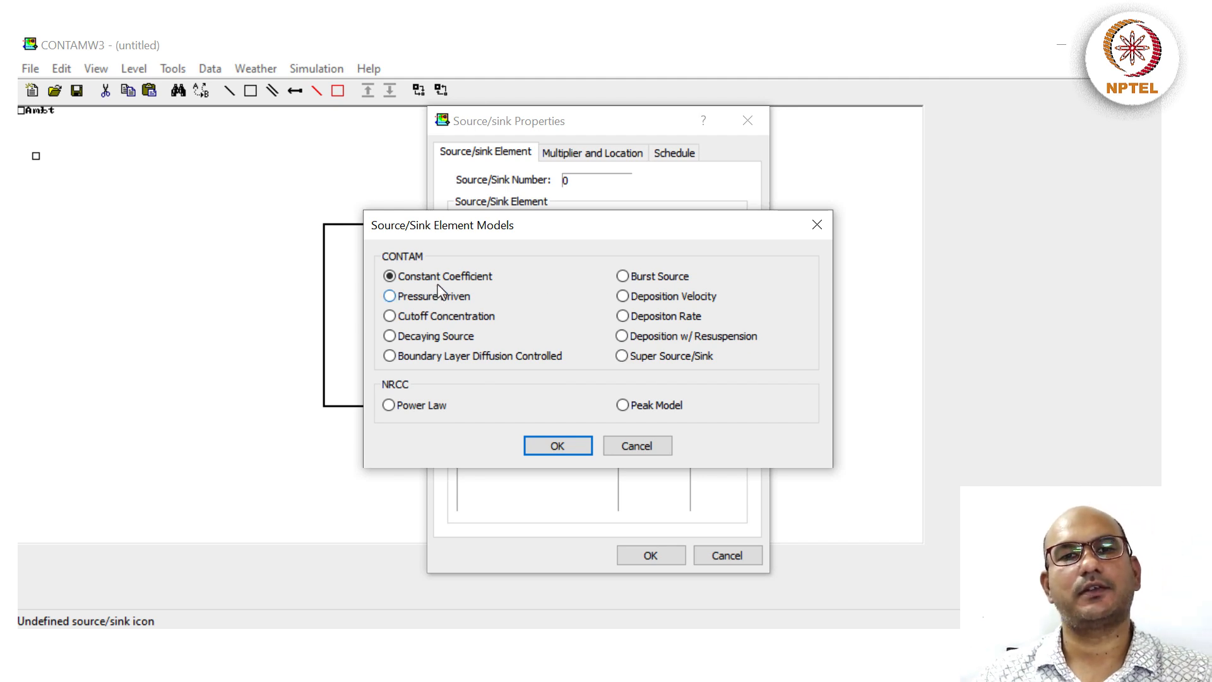
pyautogui.click(543, 446)
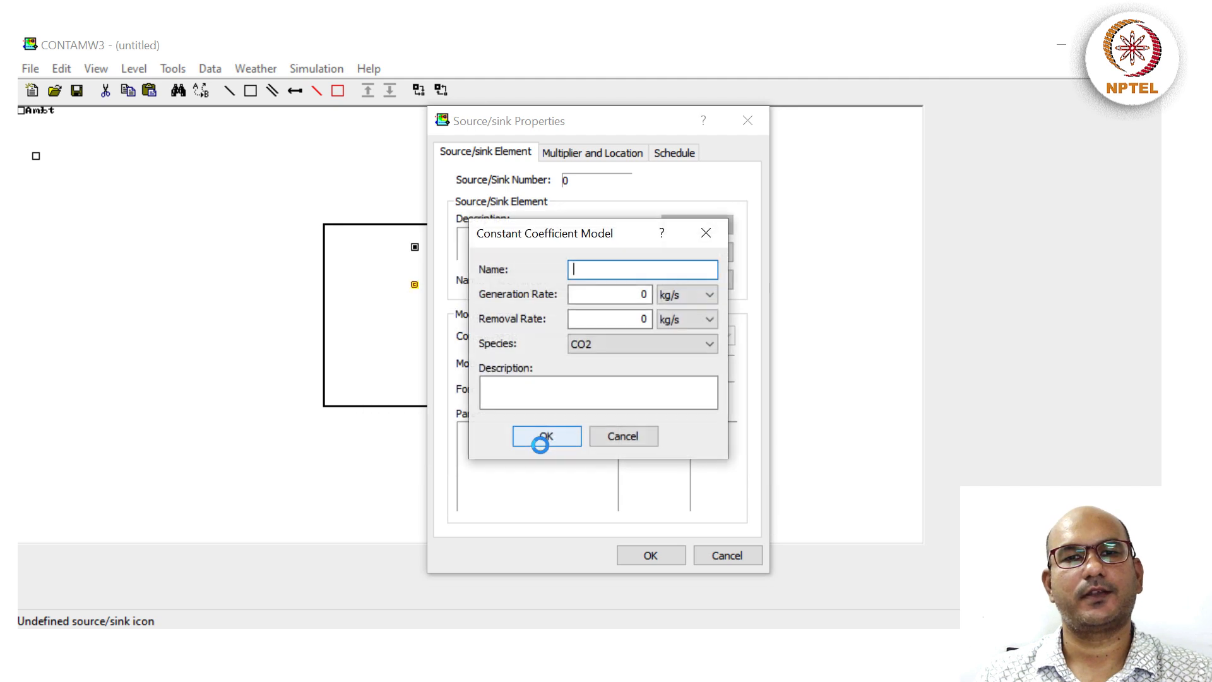
pyautogui.write('O')
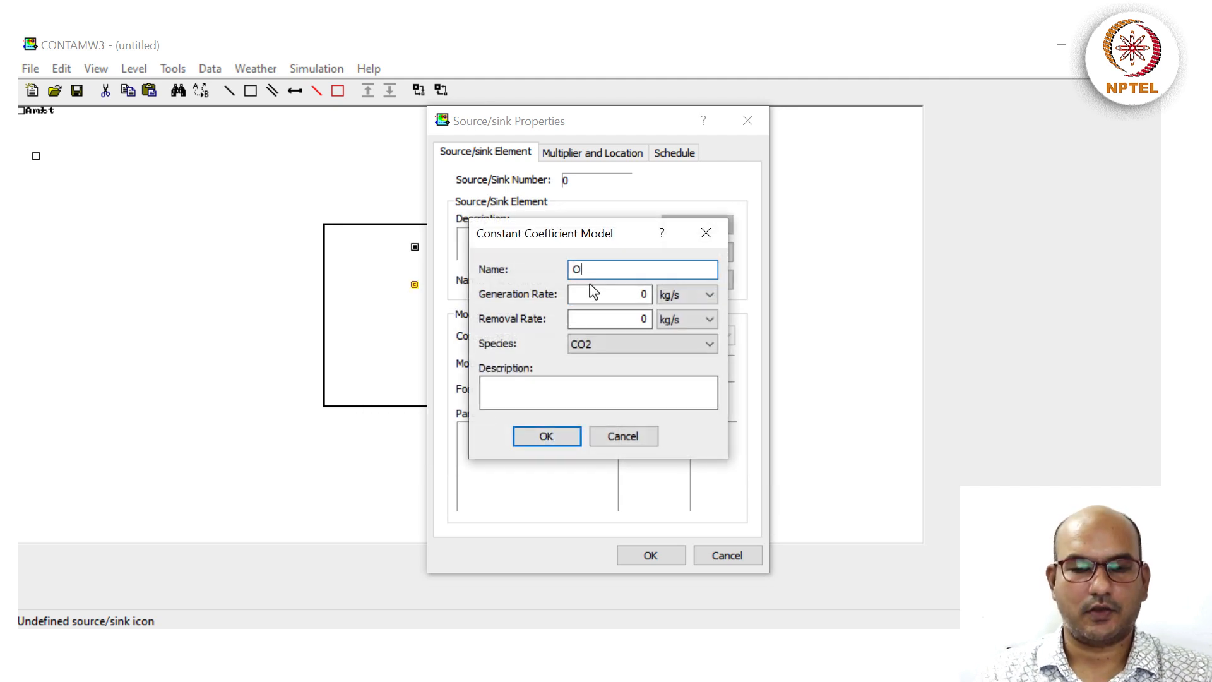
pyautogui.write('ccupant')
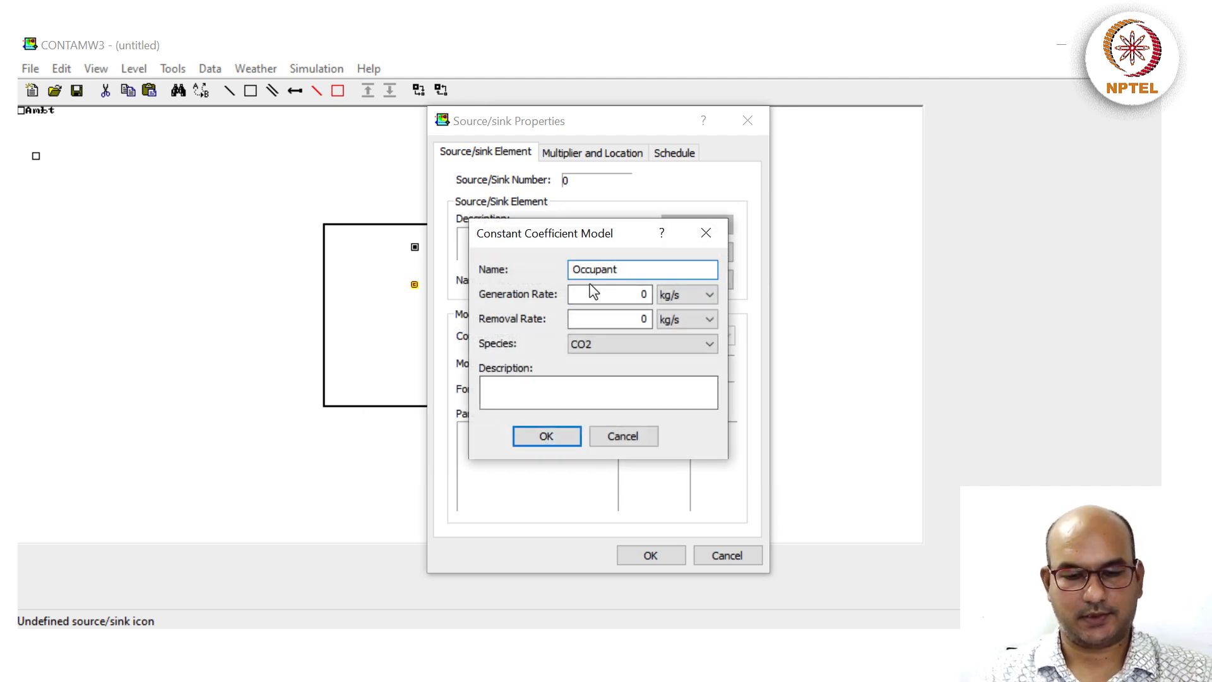
pyautogui.write('CO2')
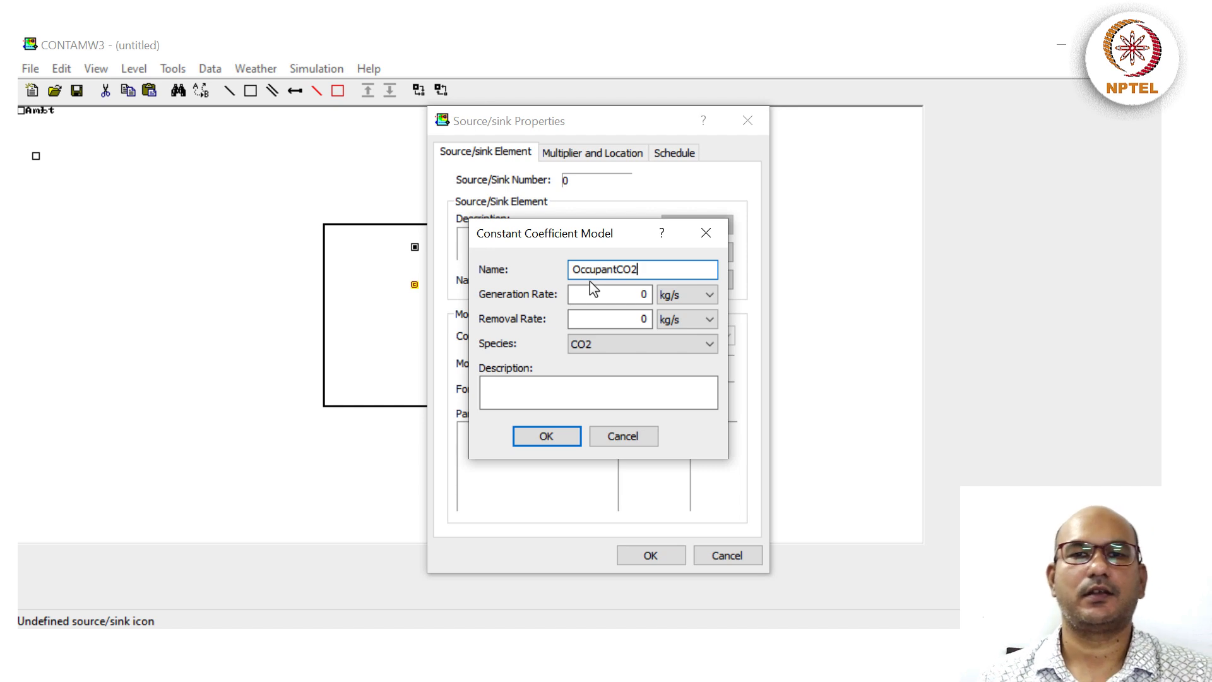
# - Set the OccupantCO2 generation rate to 0.005 L/s and save the element
pyautogui.click(687, 296)
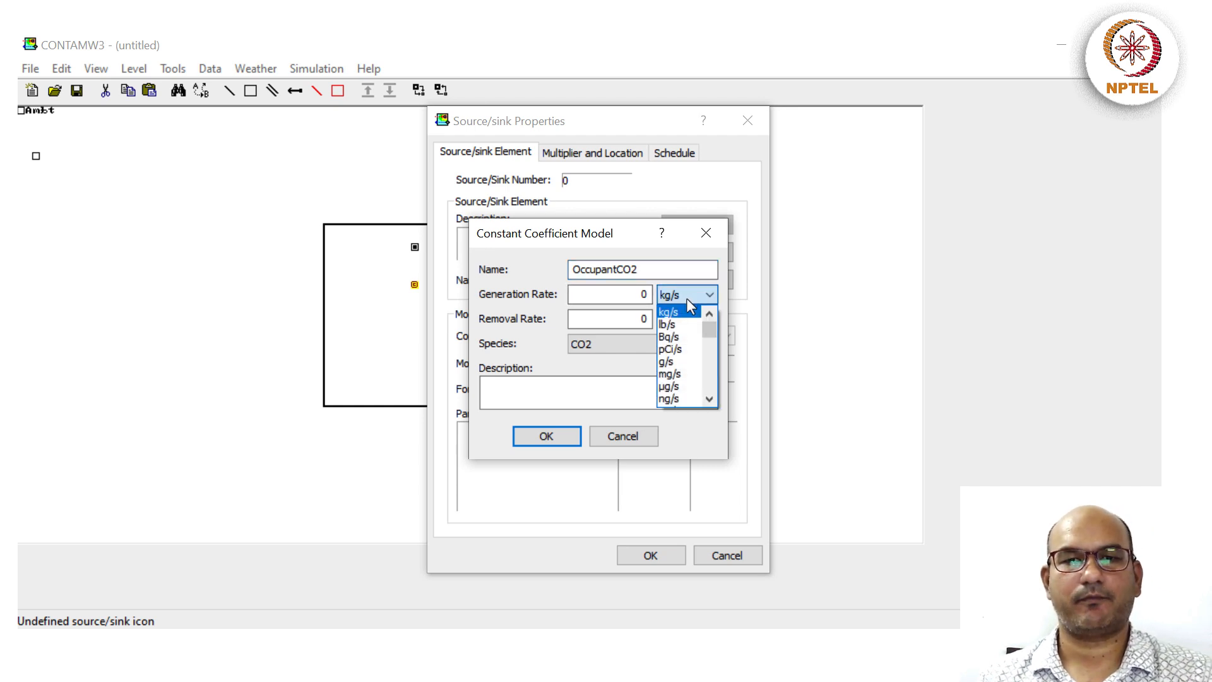
pyautogui.scroll(-2, 687, 341)
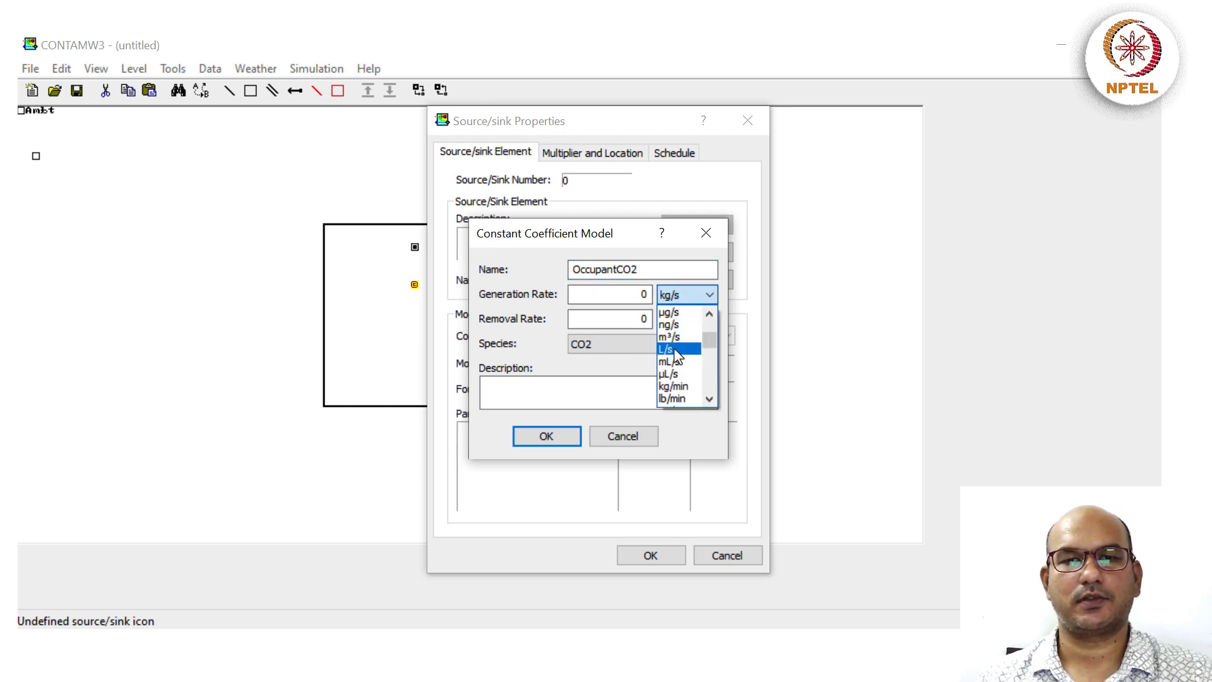
pyautogui.click(684, 349)
pyautogui.doubleClick(642, 294)
pyautogui.write('0.005')
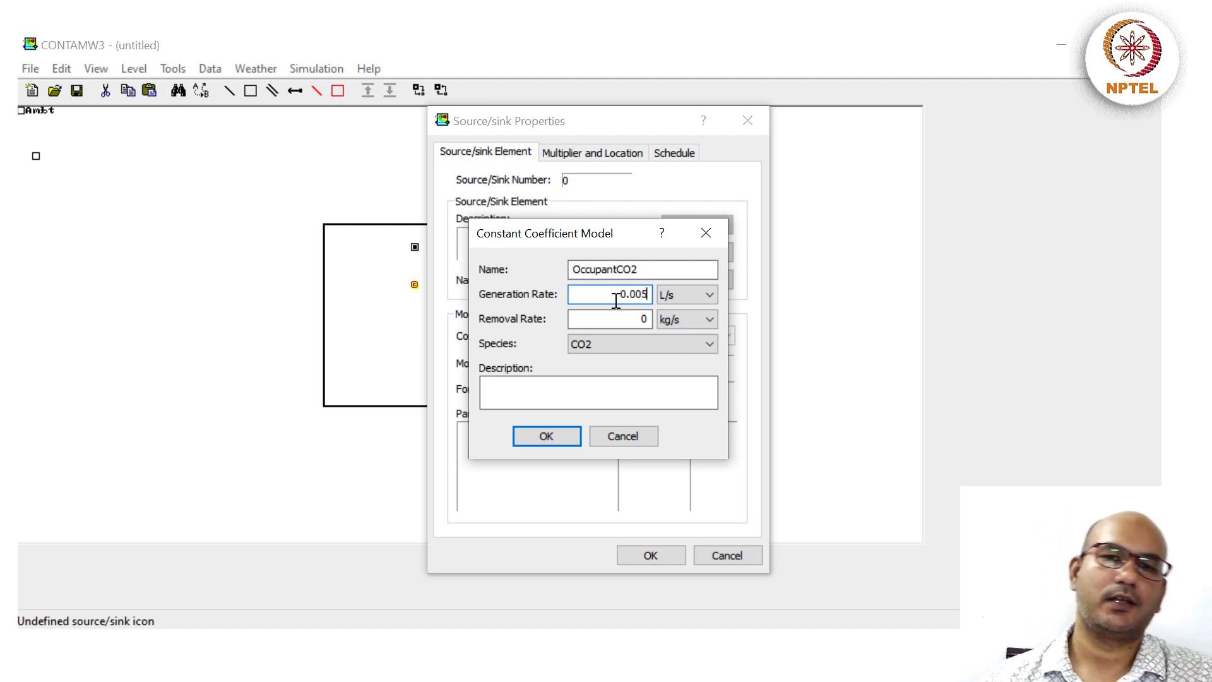
pyautogui.click(548, 440)
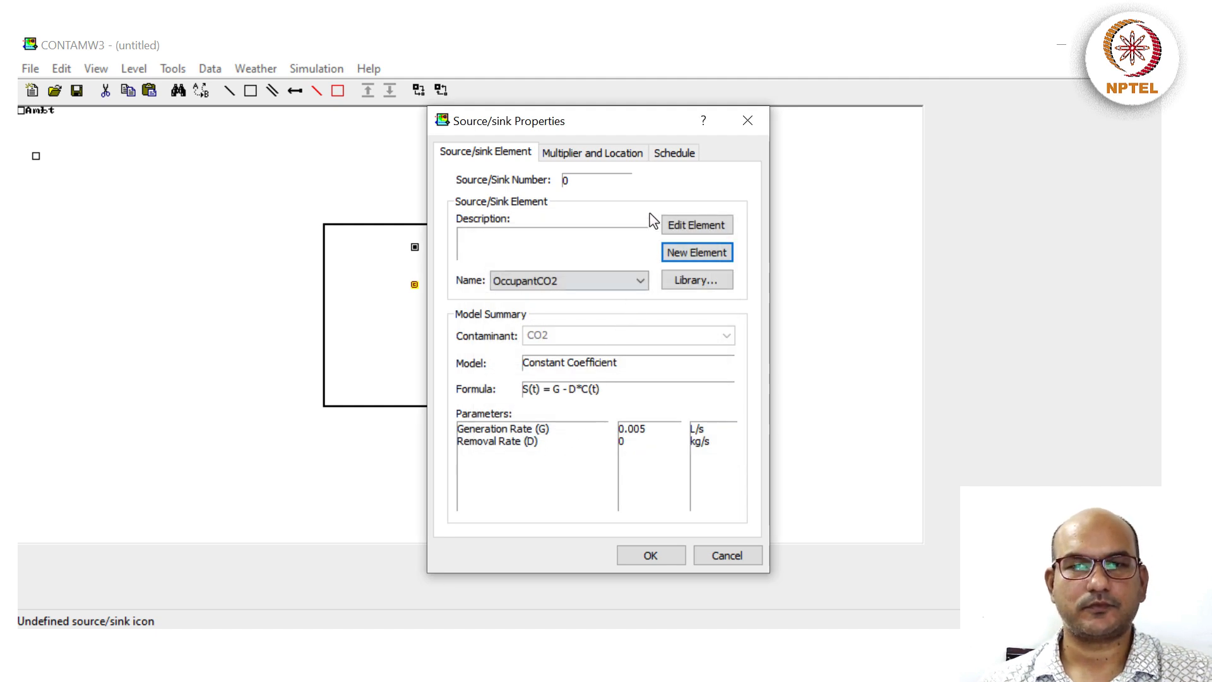
pyautogui.click(618, 158)
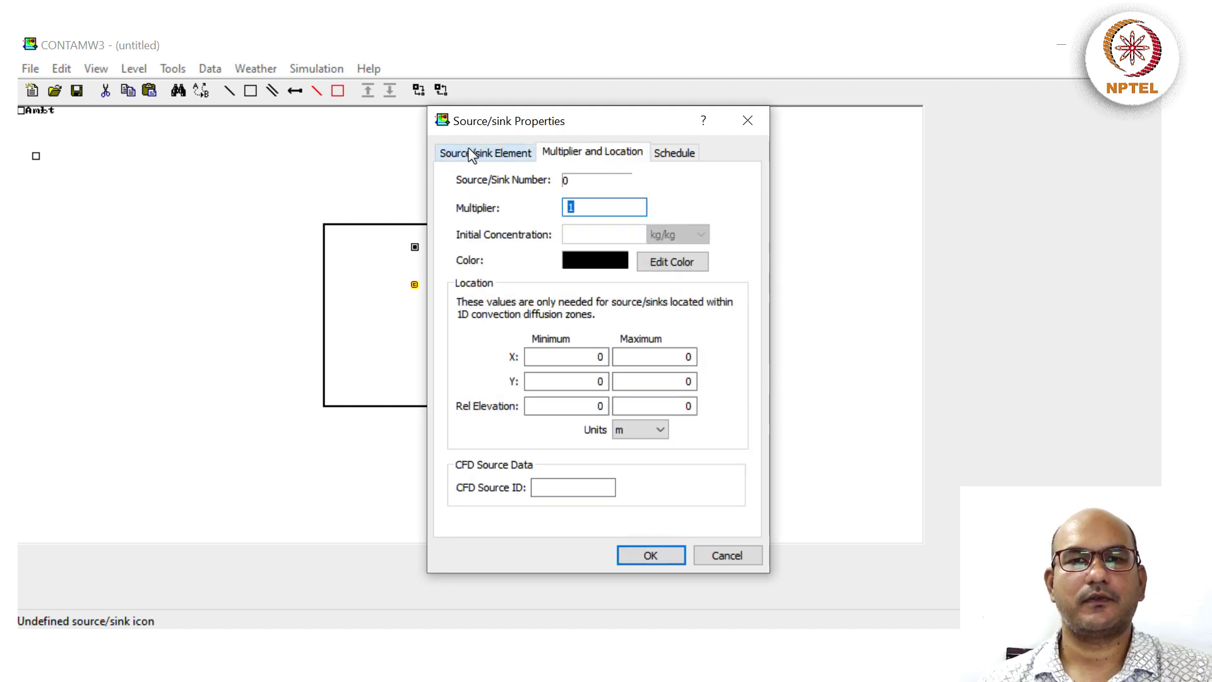
pyautogui.click(475, 153)
pyautogui.click(598, 153)
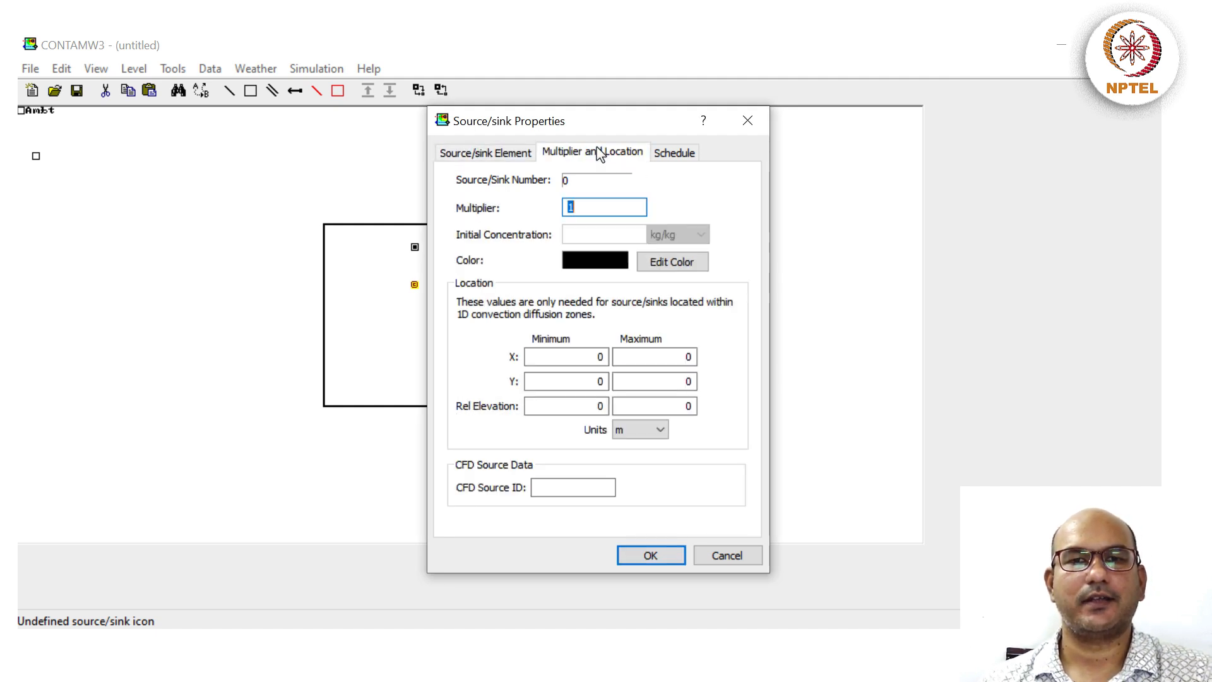
# - Create a new week schedule for the CO2 source and name it Occup_schedule
pyautogui.click(675, 155)
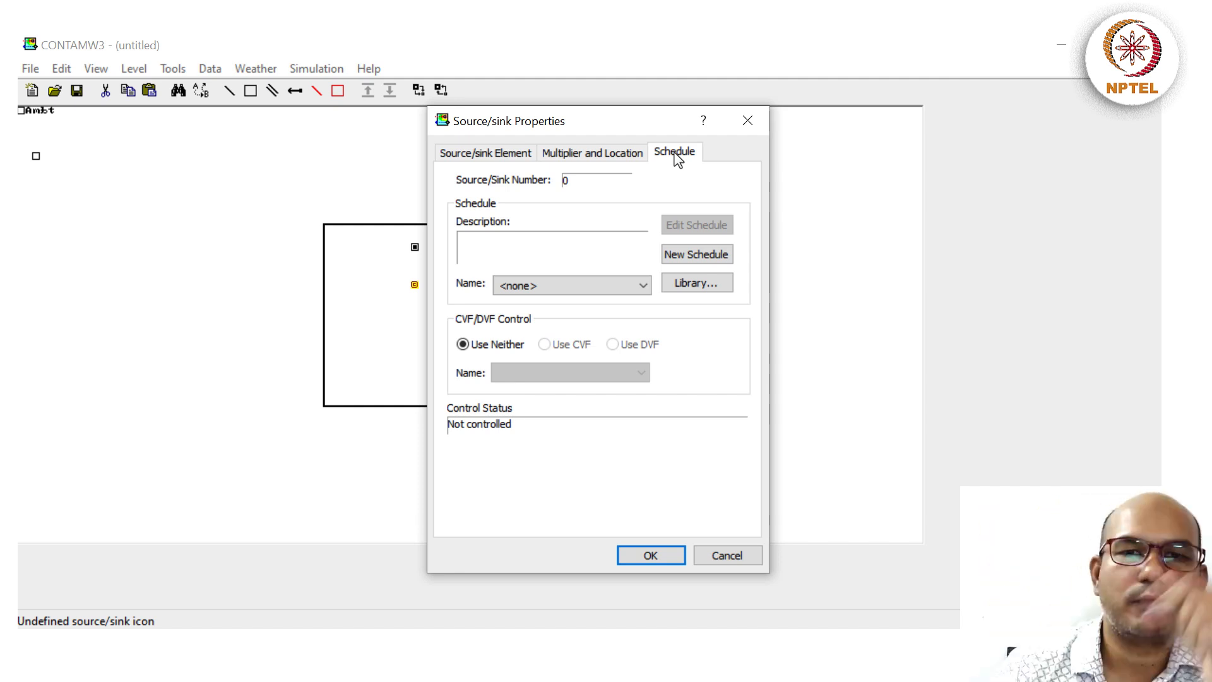
pyautogui.click(678, 259)
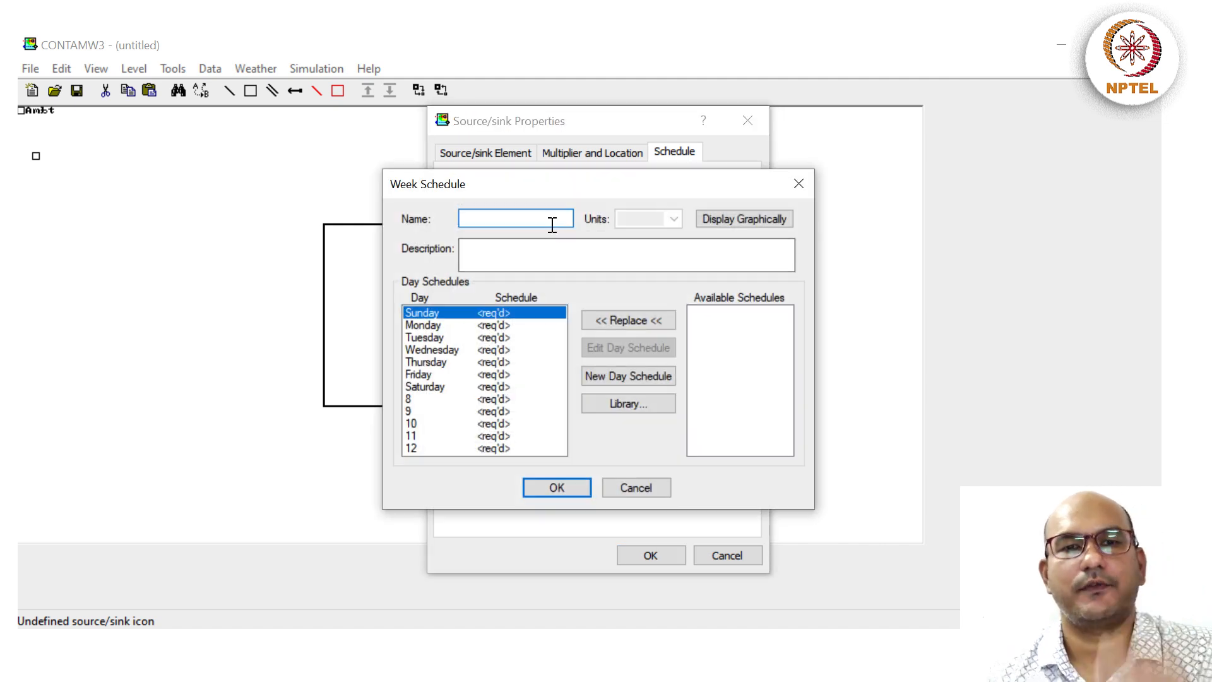
pyautogui.write('Occup')
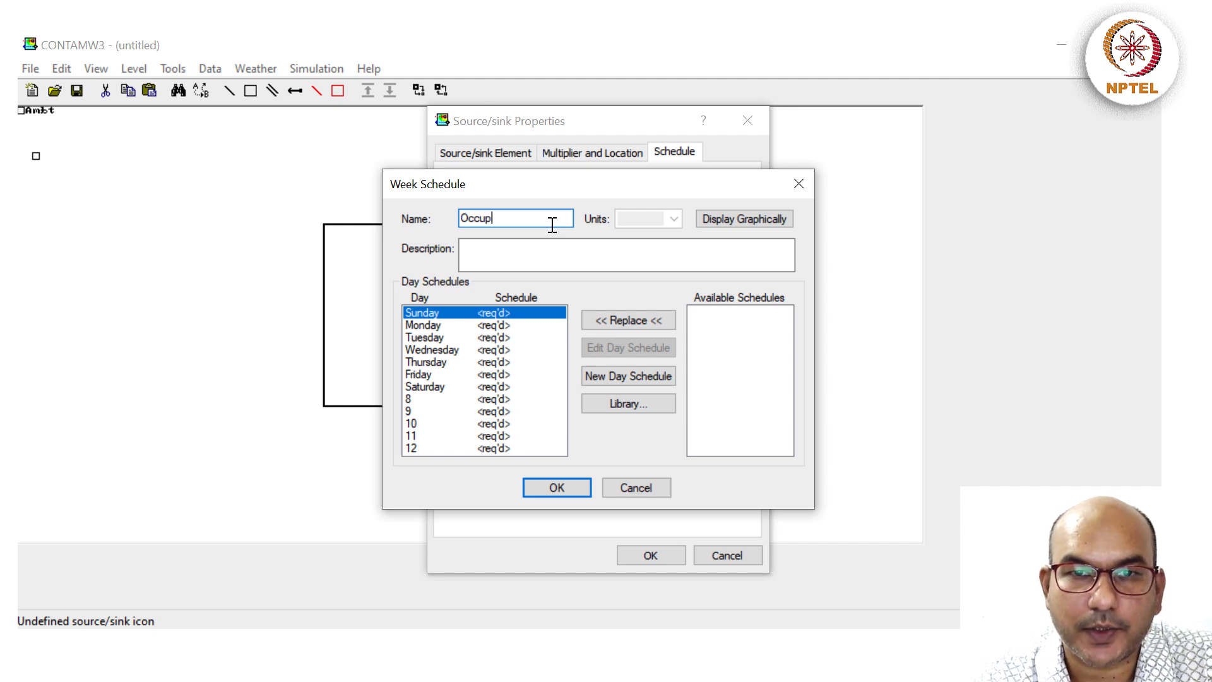
pyautogui.write('antSc')
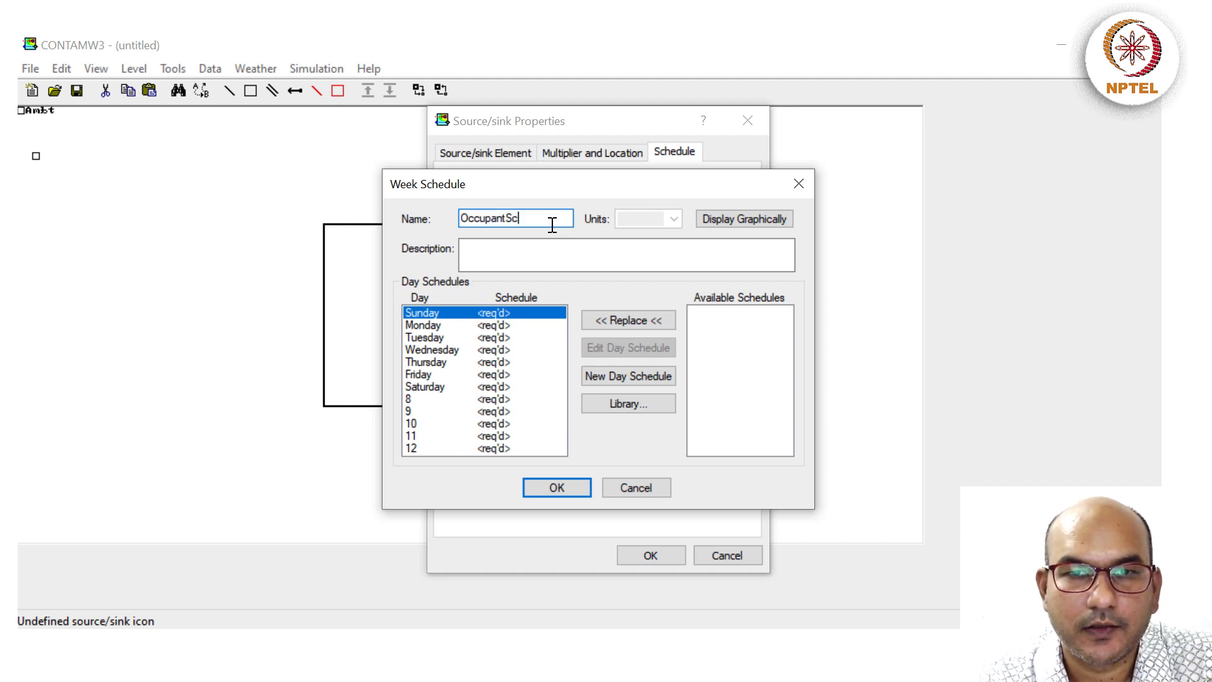
pyautogui.press('BackSpace')
pyautogui.press('BackSpace')
pyautogui.press('BackSpace')
pyautogui.press('BackSpace')
pyautogui.press('BackSpace')
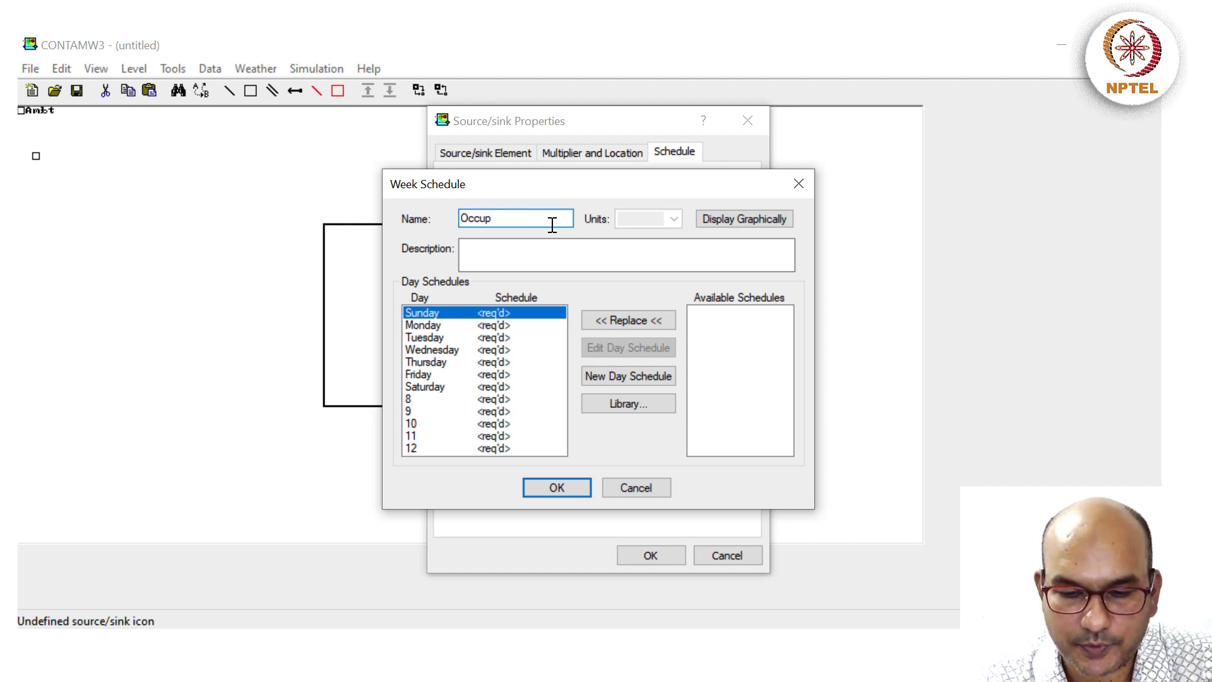
pyautogui.write('_sch')
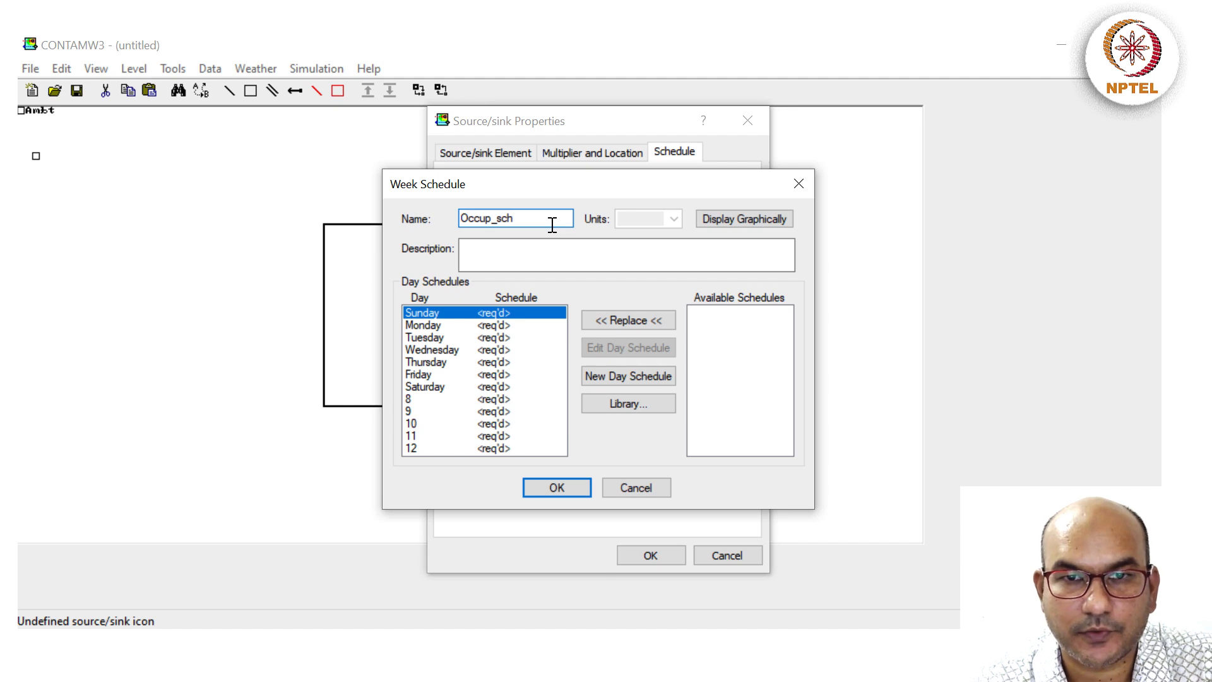
pyautogui.write('ed')
pyautogui.press('BackSpace')
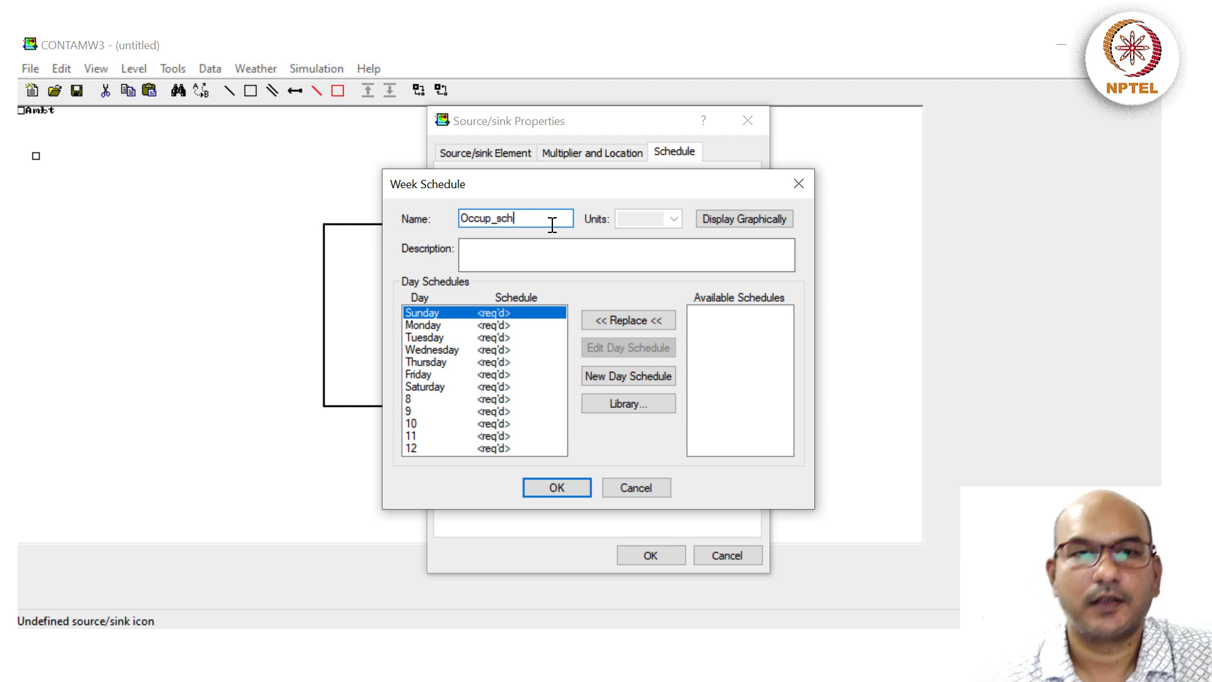
pyautogui.write('edule')
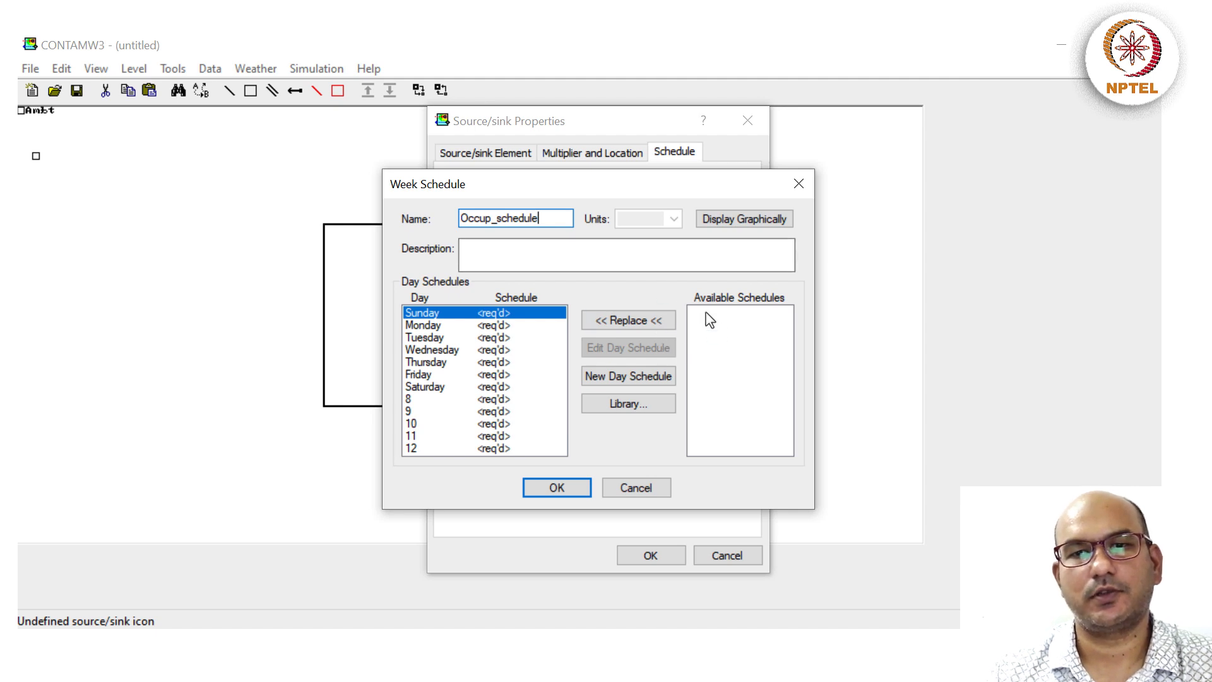
# - Add a new day schedule to the week schedule and name it Occup_schedule
pyautogui.click(629, 377)
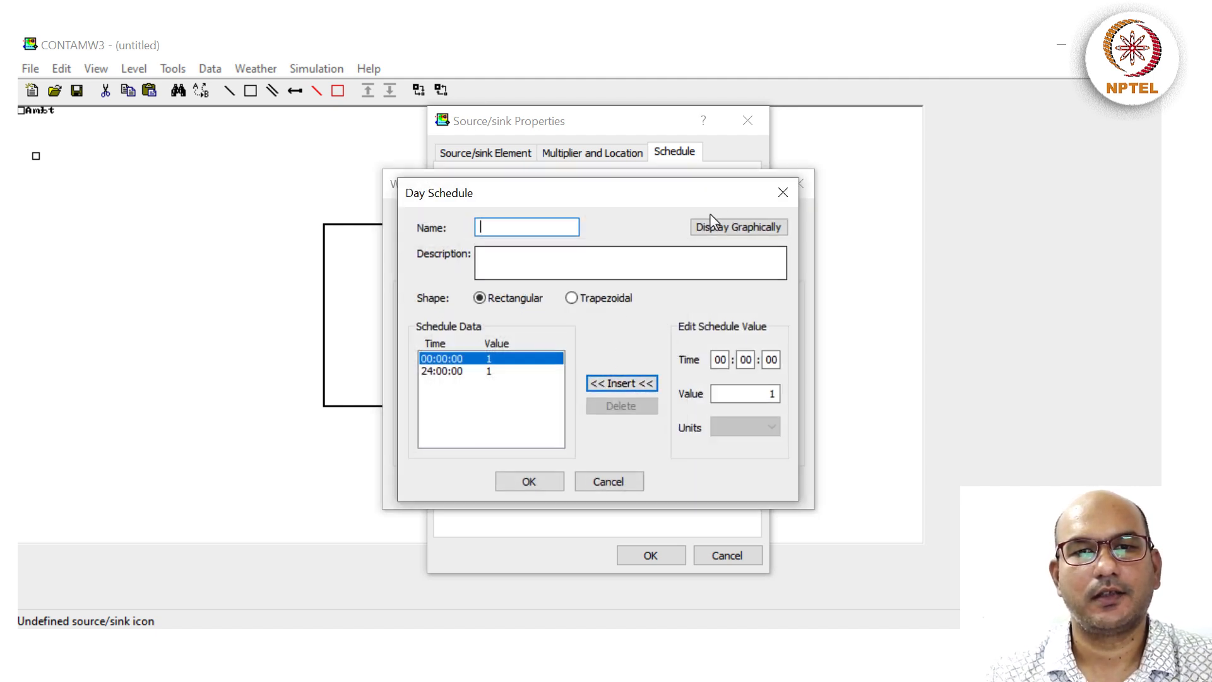
pyautogui.write('Occupat')
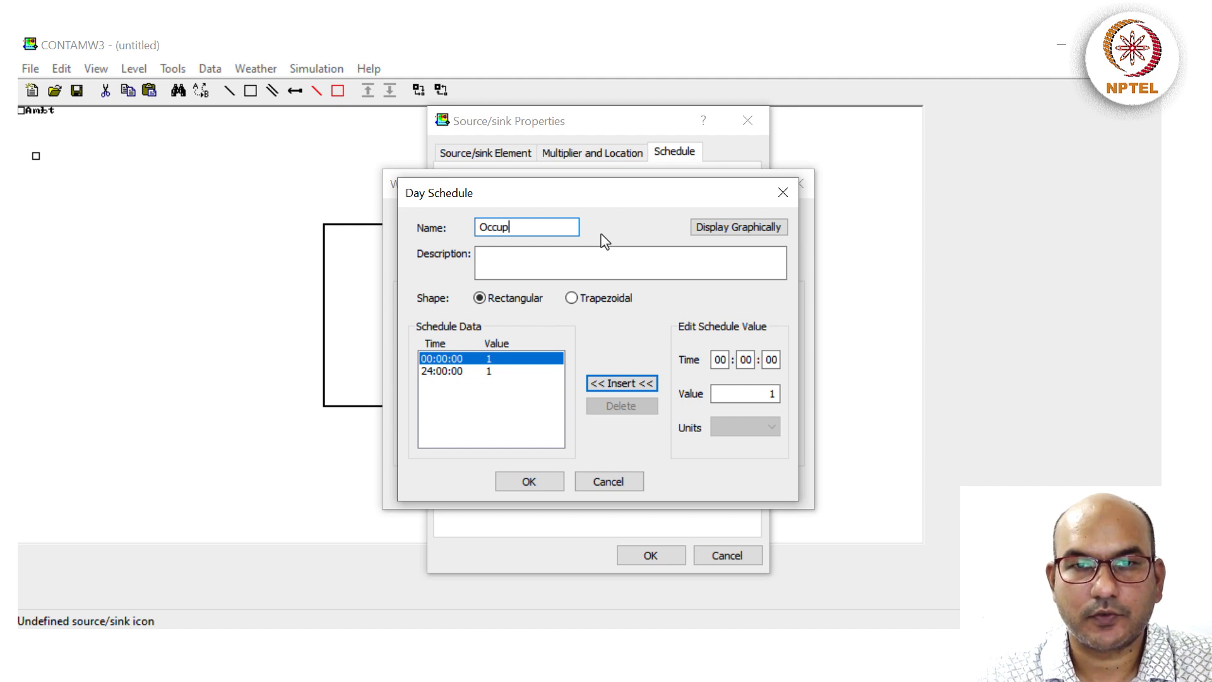
pyautogui.press('BackSpace')
pyautogui.press('BackSpace')
pyautogui.press('BackSpace')
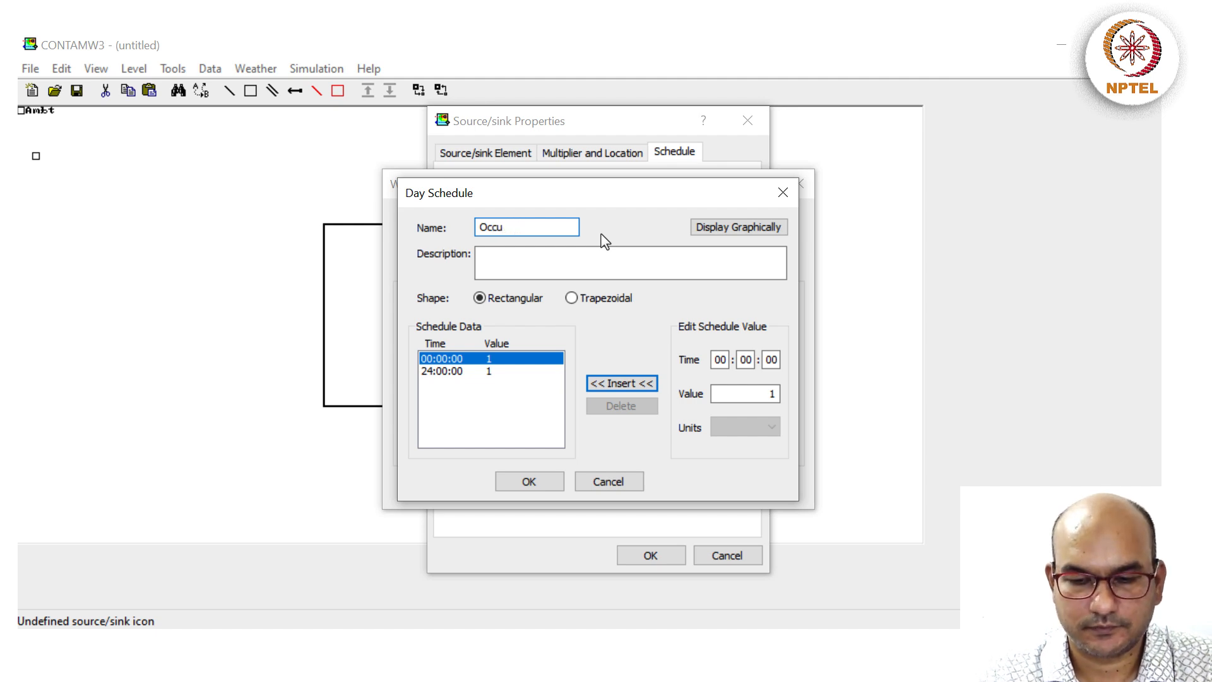
pyautogui.write('p_schedule')
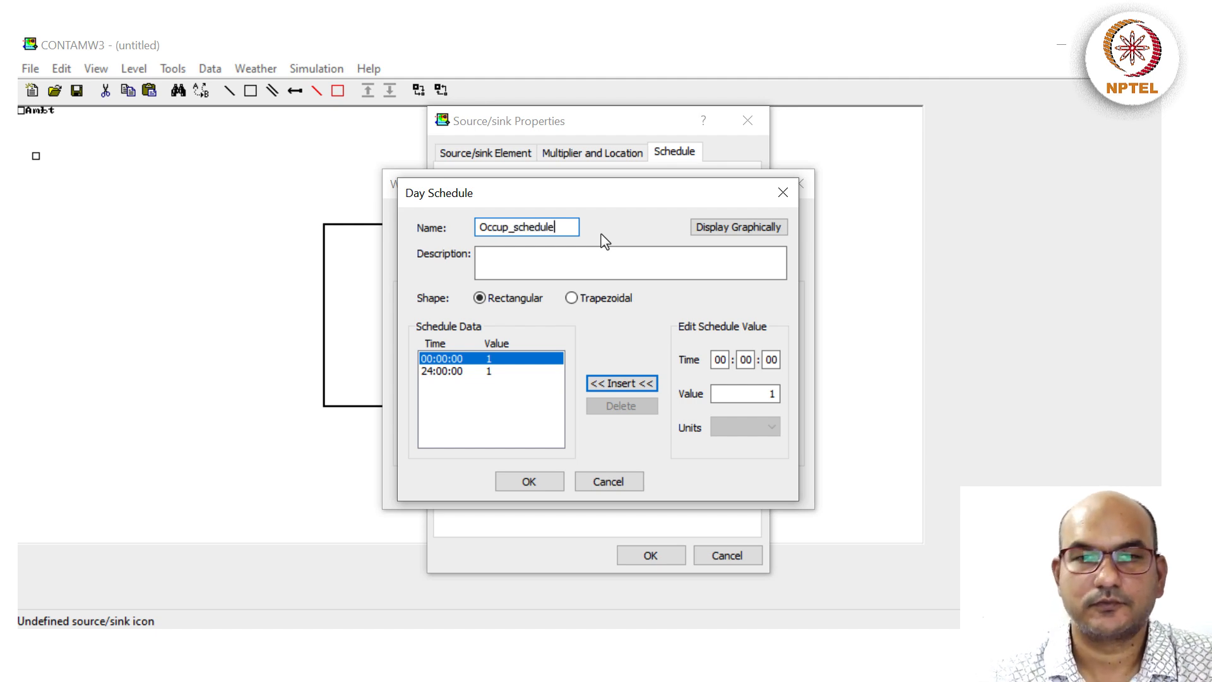
# - Describe the day schedule as "Indoors only between 10 pm to 7 am, and 5 pm to 8 pm"
pyautogui.press('Tab')
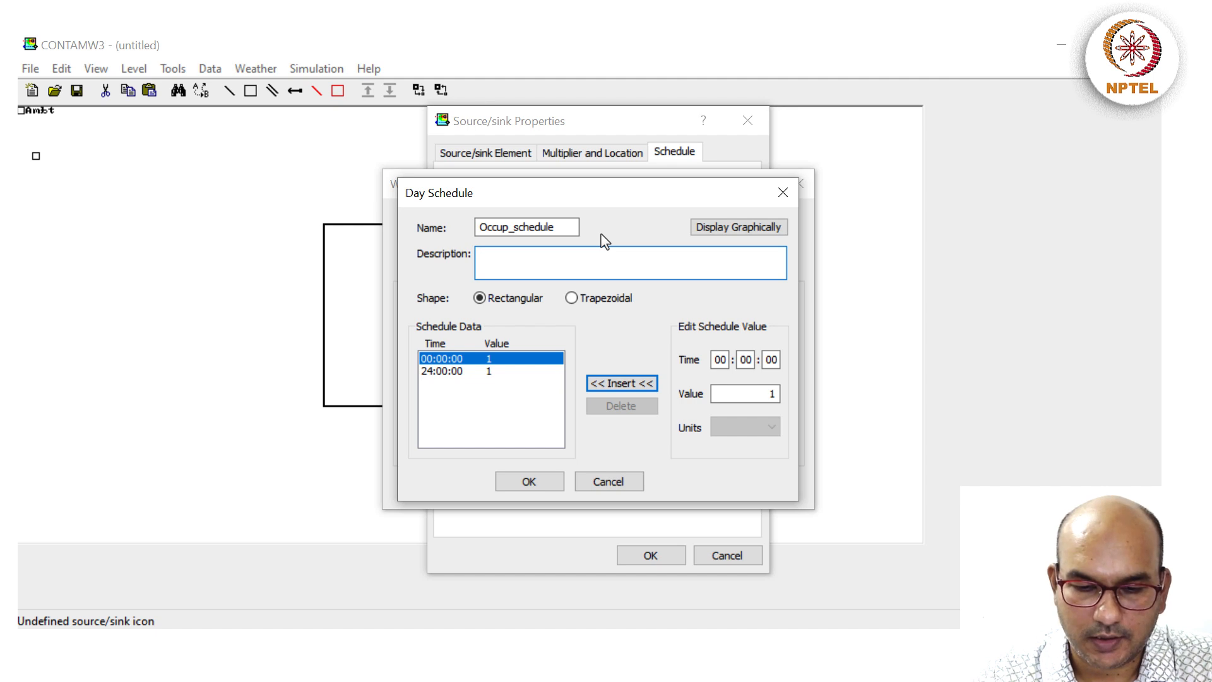
pyautogui.write('Indoors')
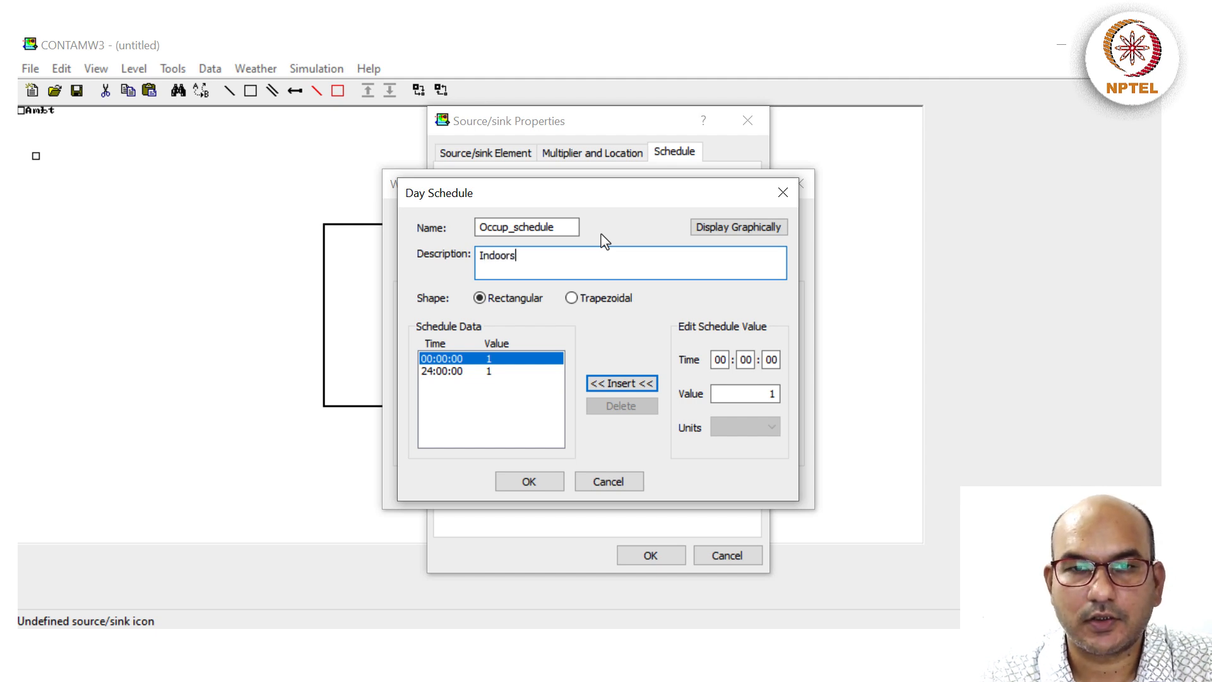
pyautogui.write(' only between')
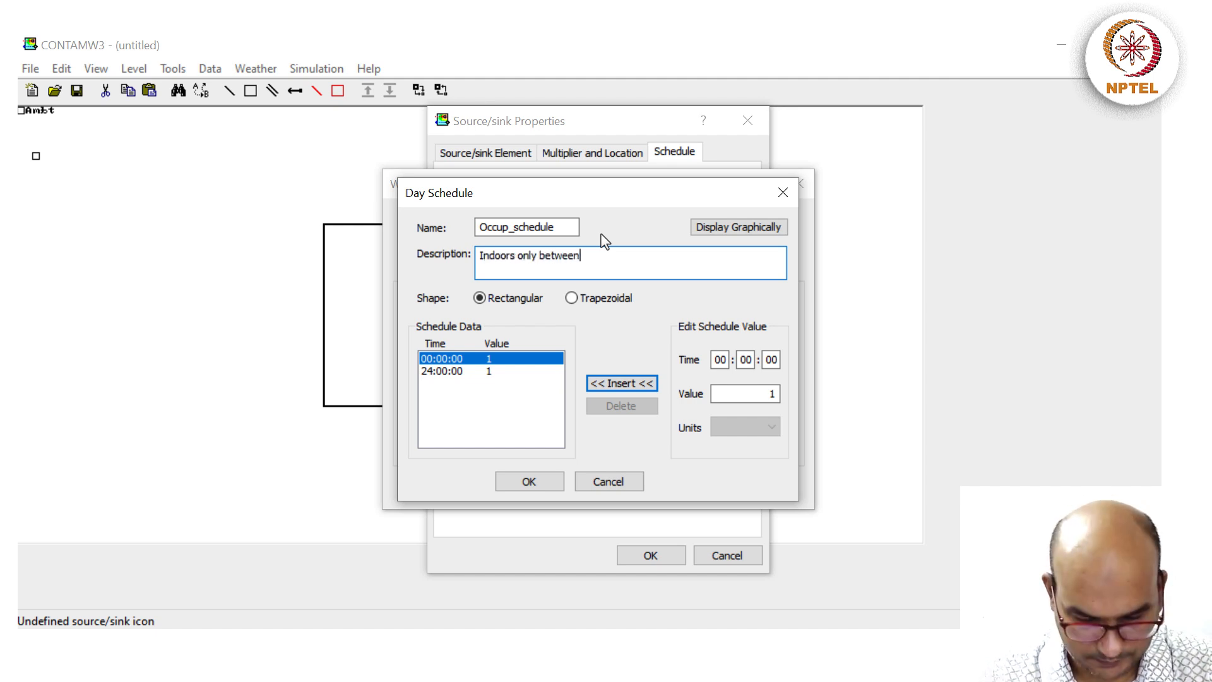
pyautogui.write(' 10 pm ')
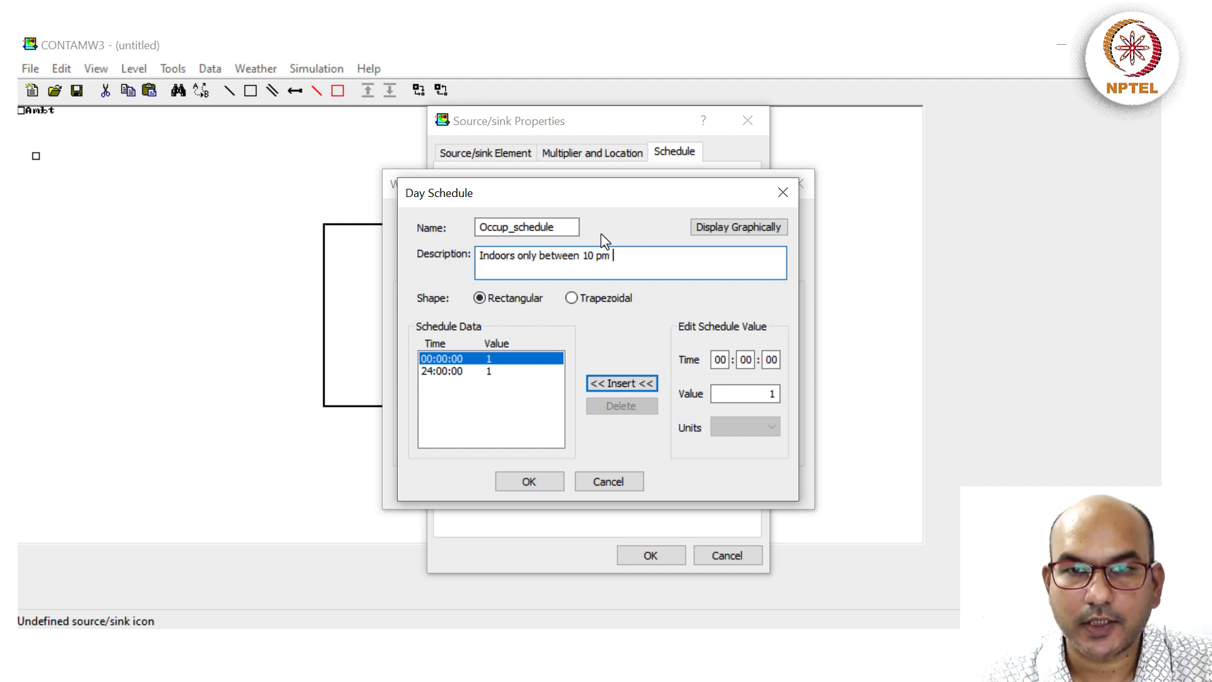
pyautogui.write('to 7 am ')
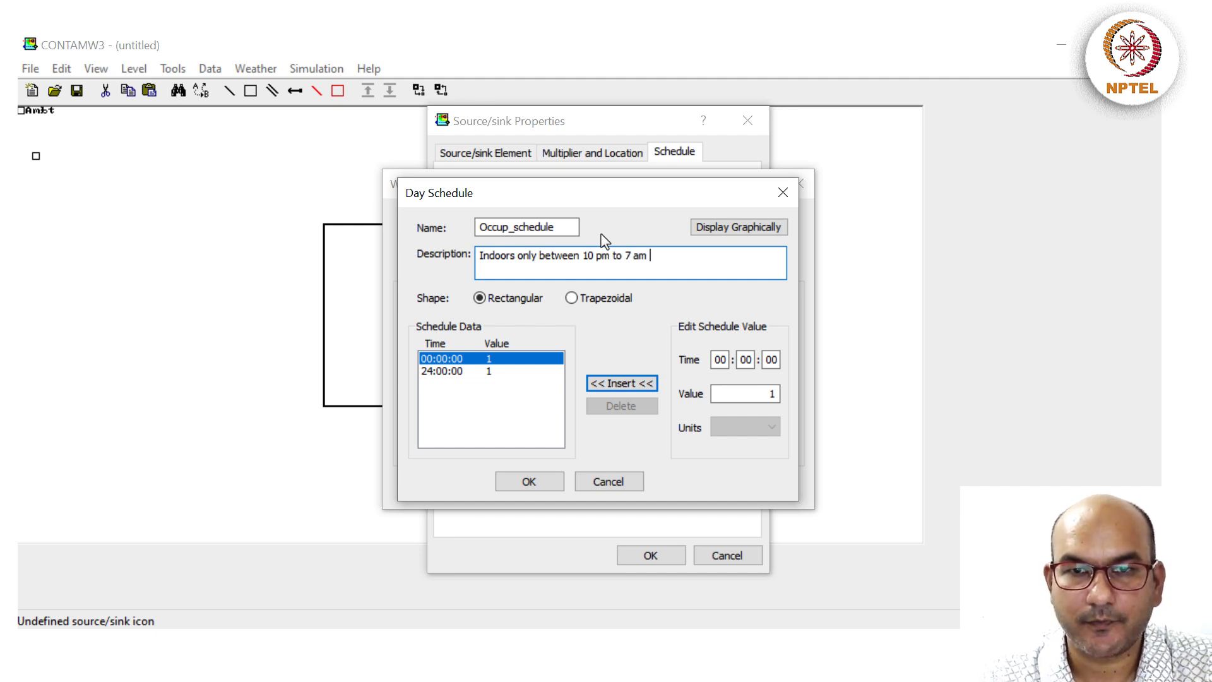
pyautogui.write(', and ')
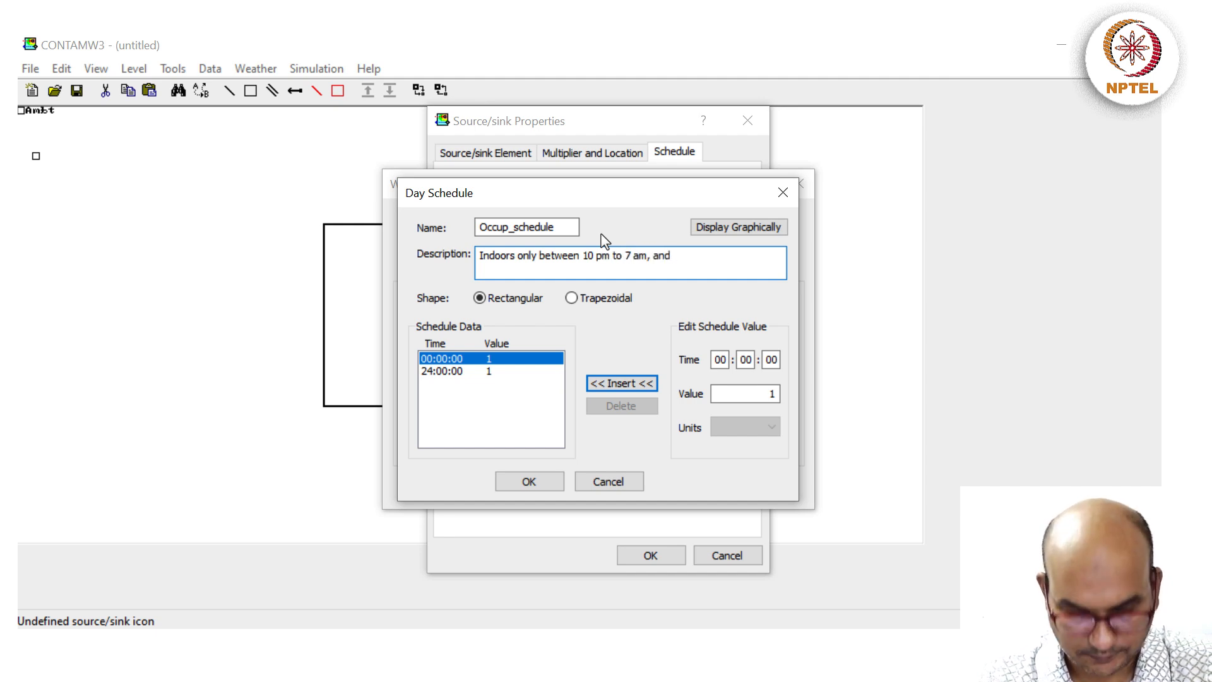
pyautogui.write('5 pm to ')
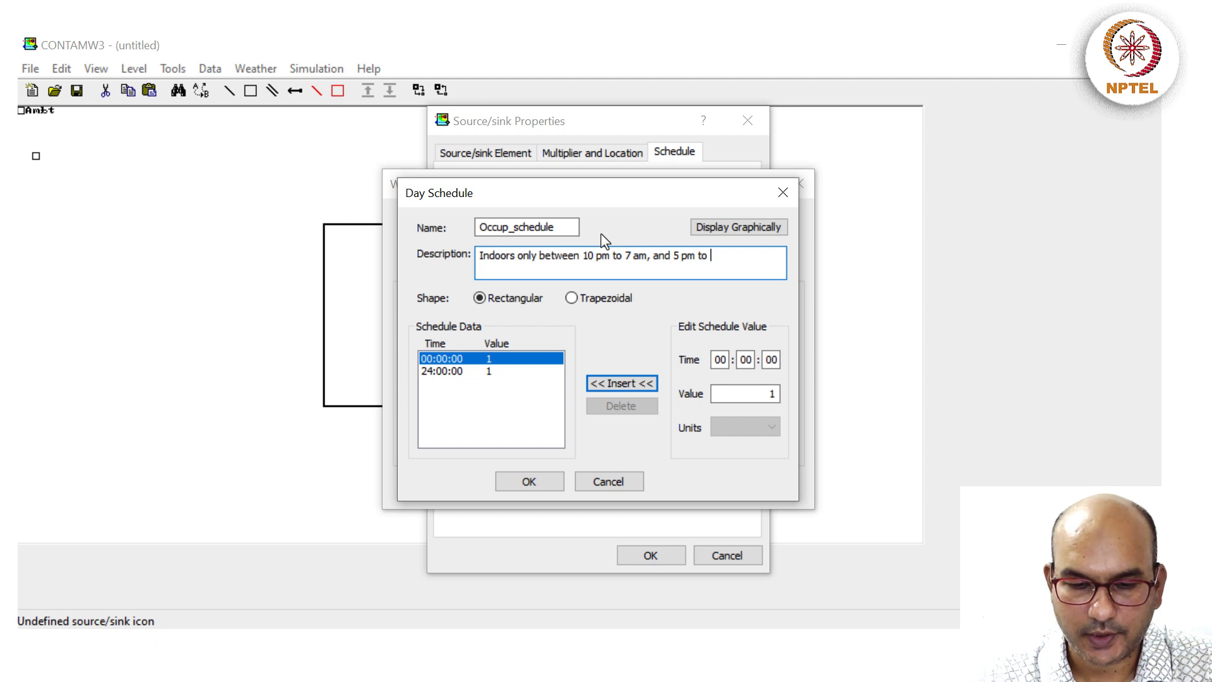
pyautogui.write('8 pm')
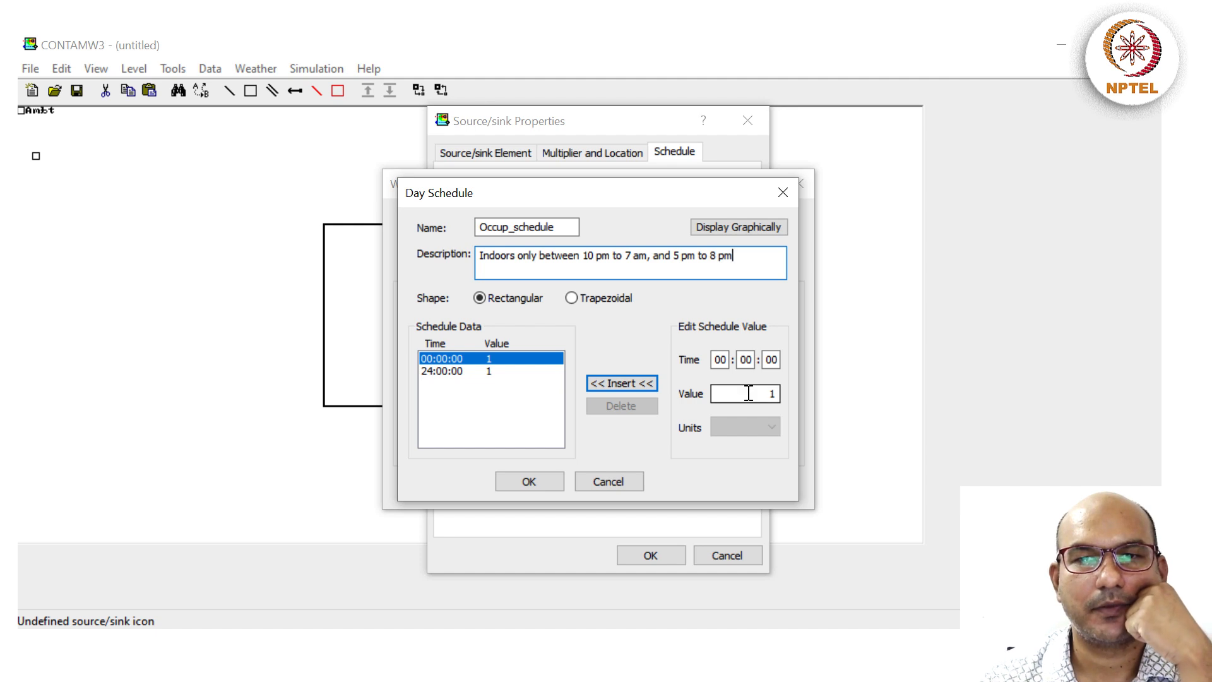
# - Insert a day schedule entry at 07:00:00 with a value of 0
pyautogui.click(720, 359)
pyautogui.press('BackSpace')
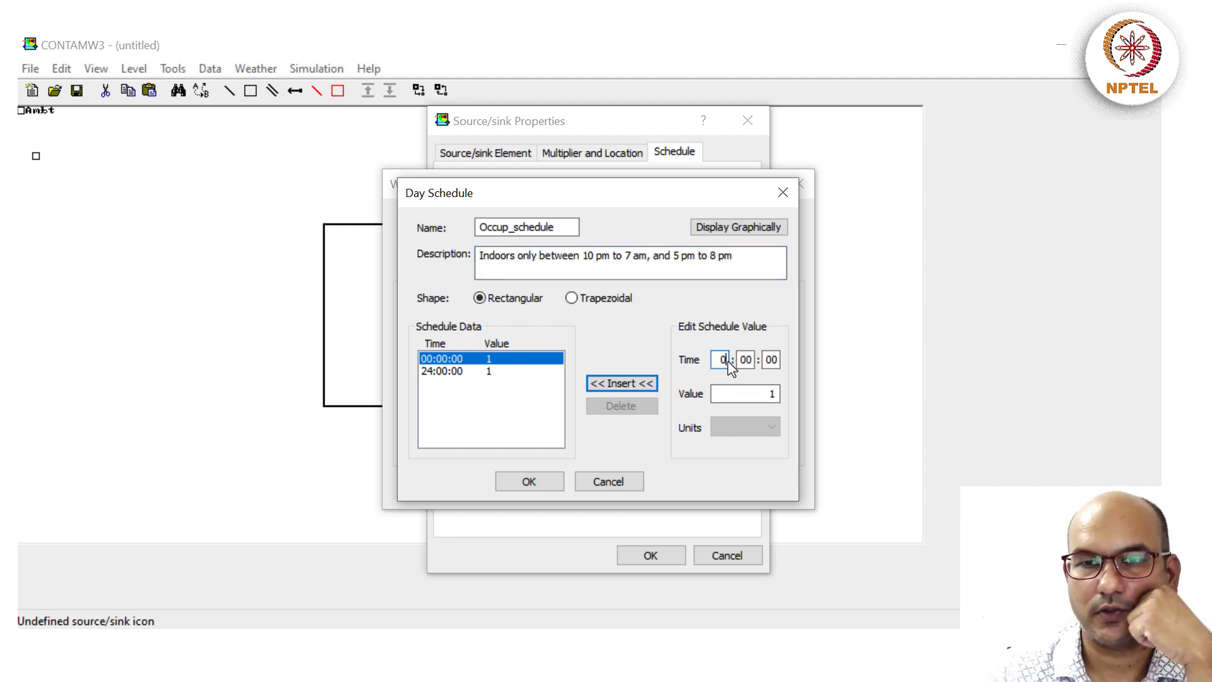
pyautogui.write('7')
pyautogui.doubleClick(768, 395)
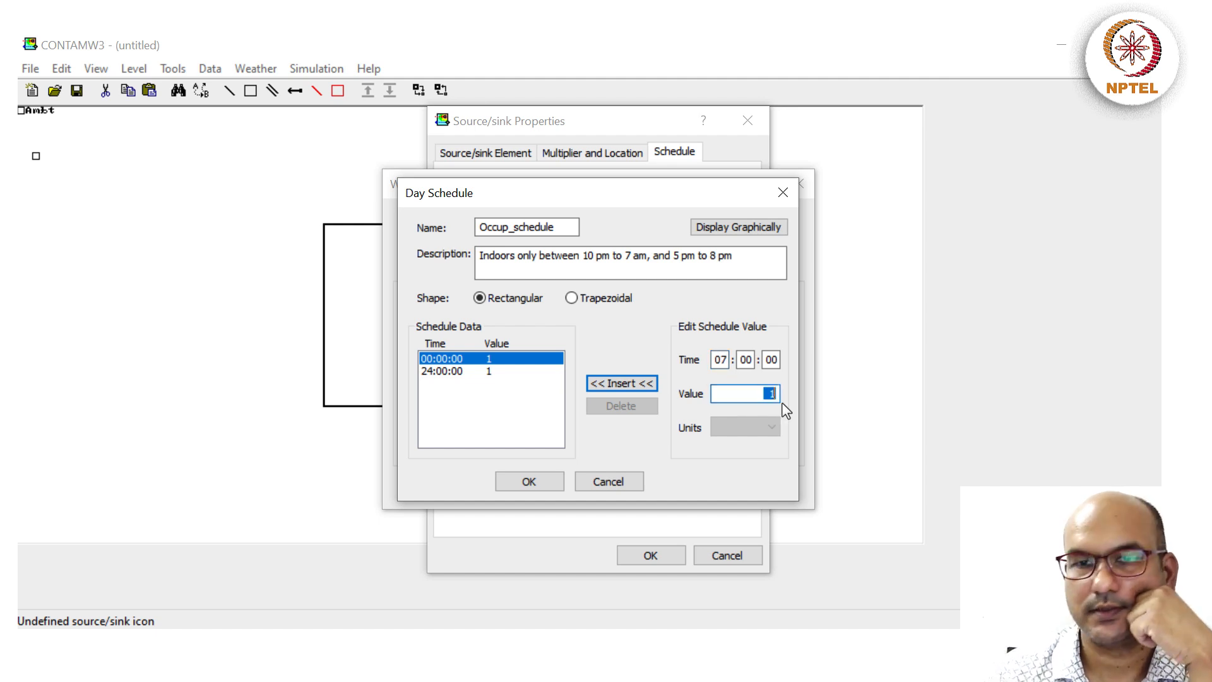
pyautogui.write('0')
pyautogui.click(615, 382)
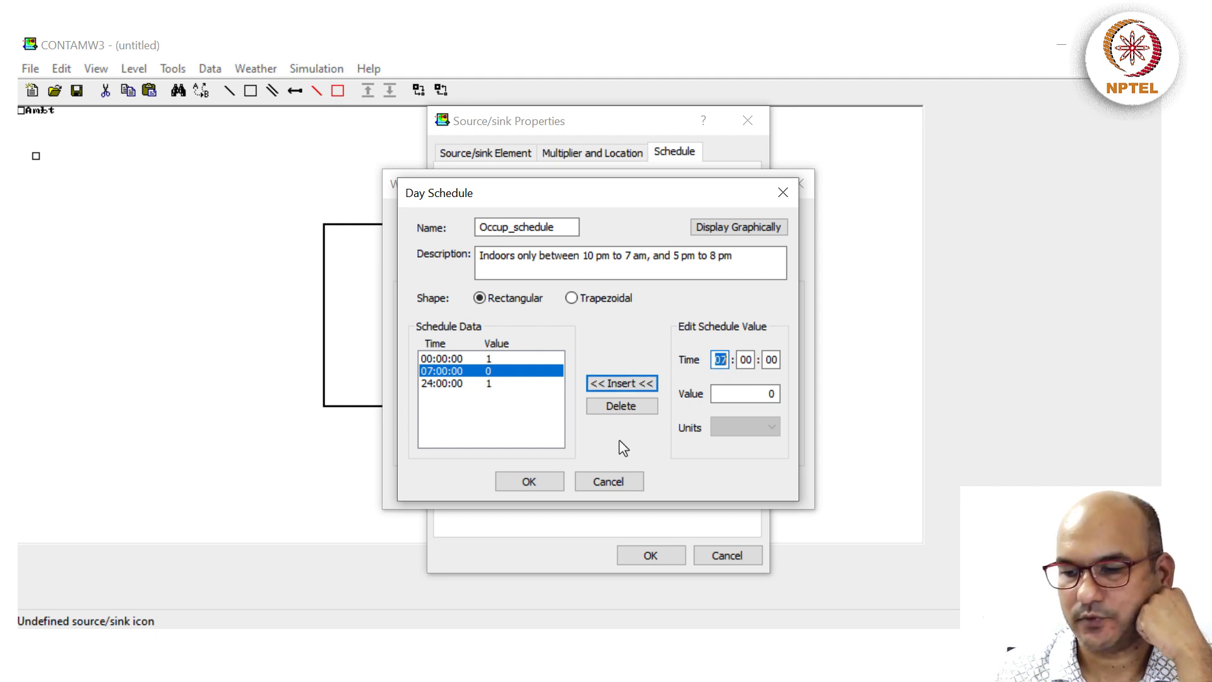
# - Insert a day schedule entry at 17:00:00 and set its value to 1
pyautogui.write('17')
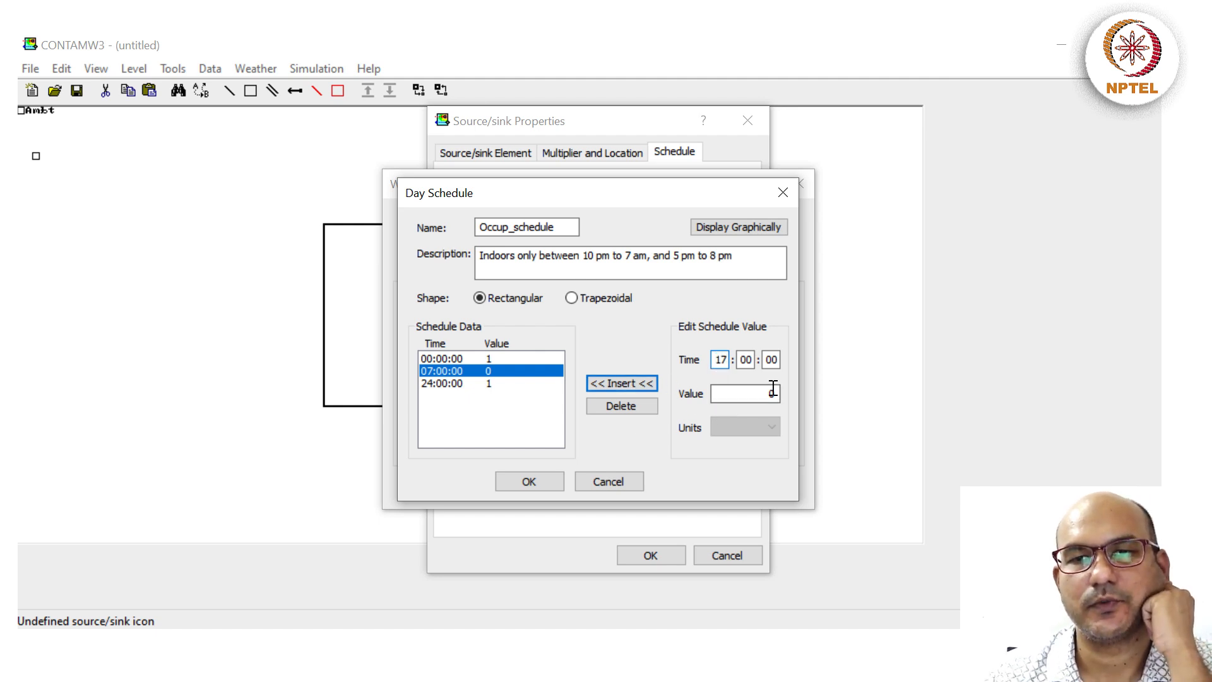
pyautogui.moveTo(760, 394); pyautogui.dragTo(801, 394)
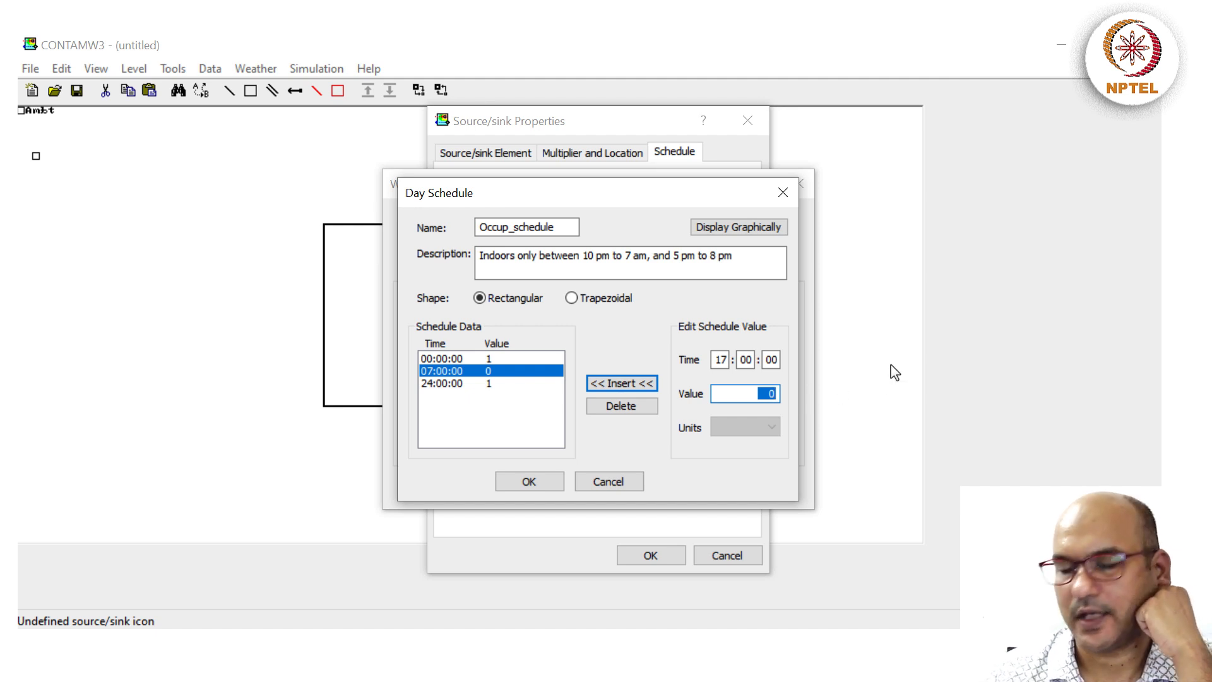
pyautogui.write('0')
pyautogui.press('Return')
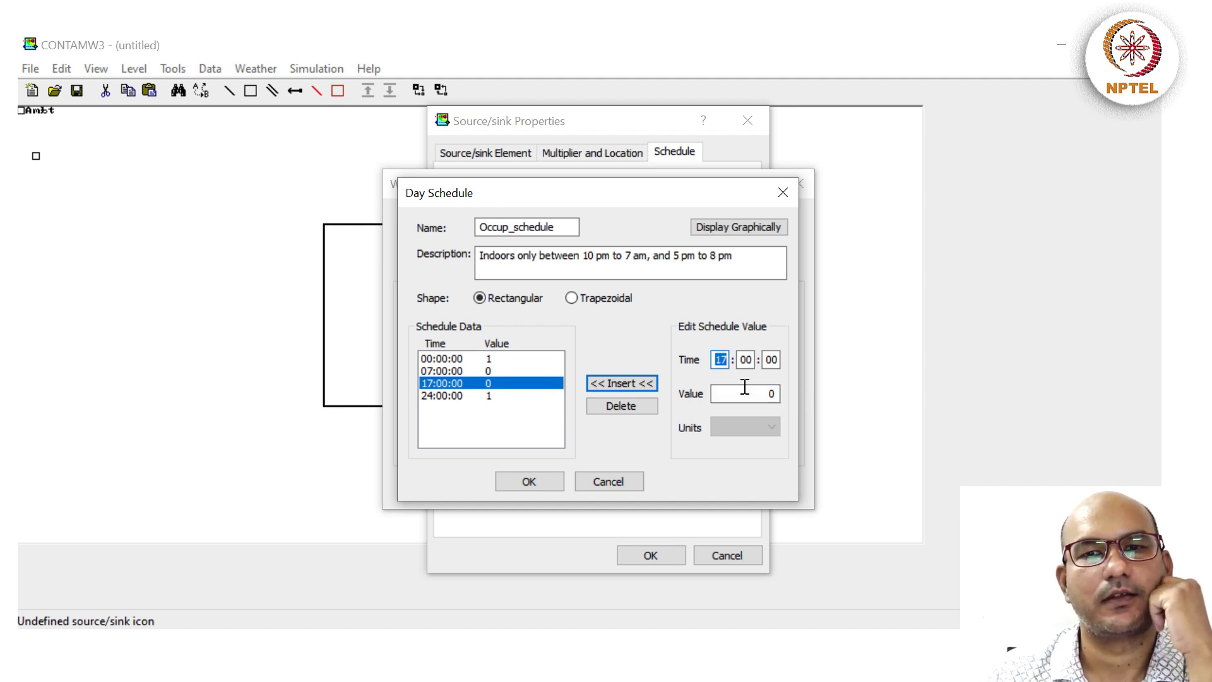
pyautogui.moveTo(762, 394); pyautogui.dragTo(790, 394)
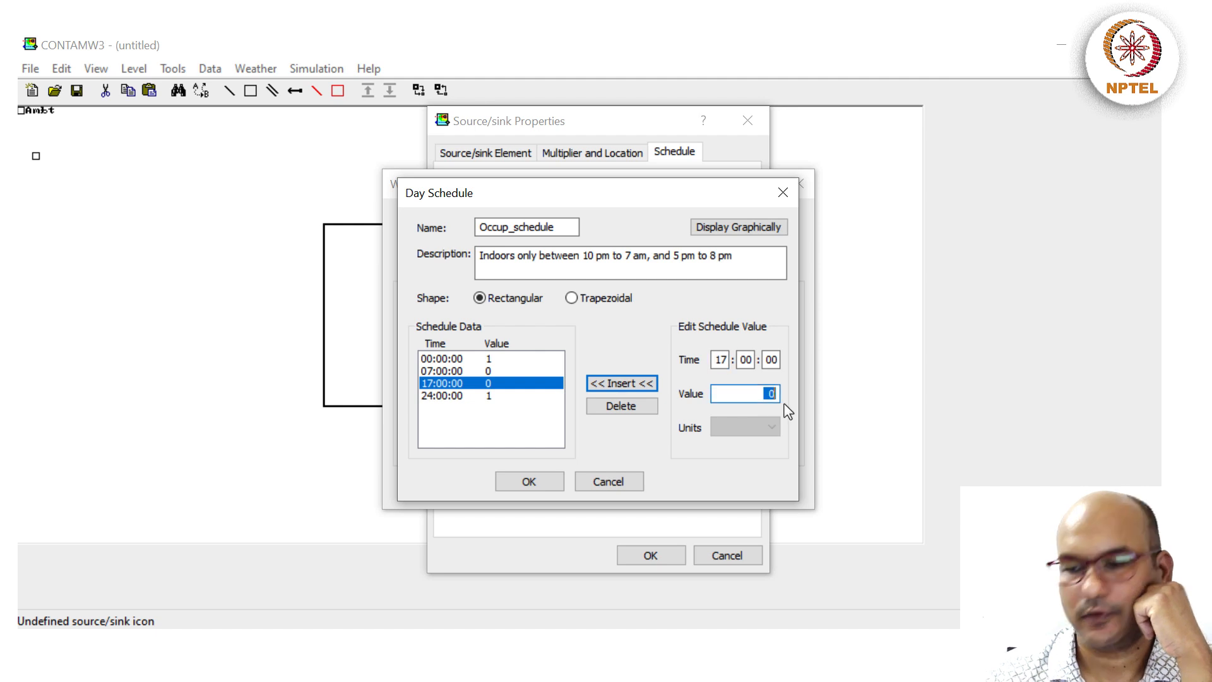
pyautogui.write('1')
pyautogui.click(634, 382)
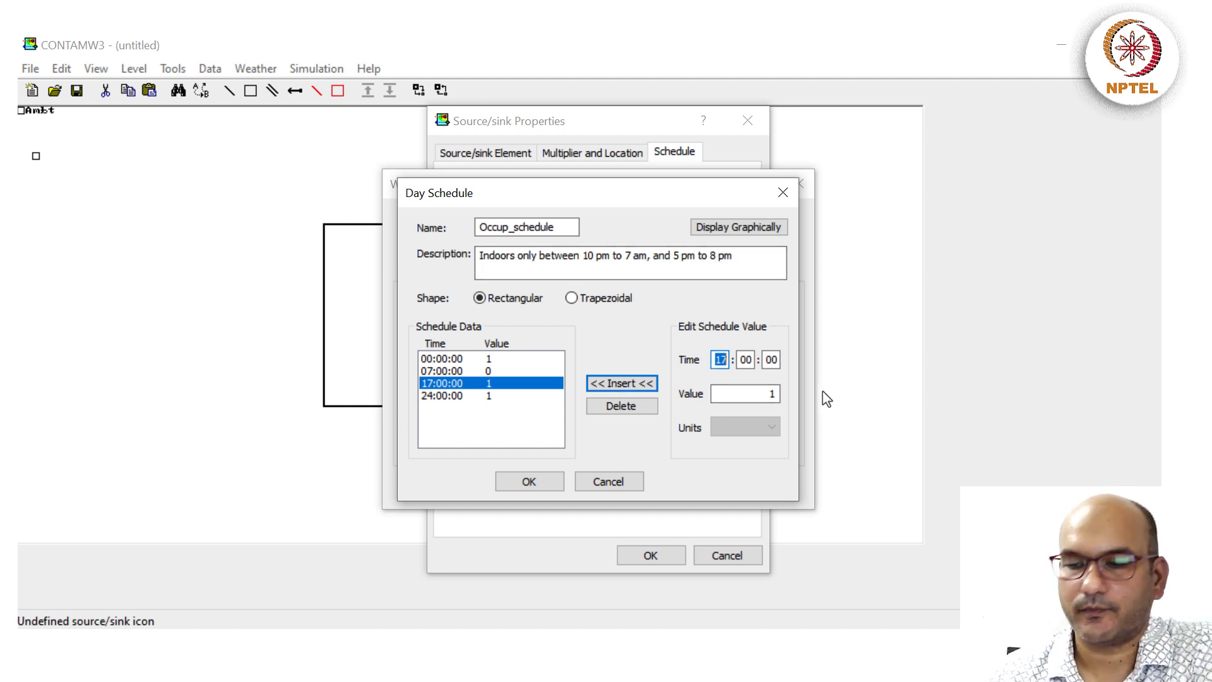
# - Insert a day schedule entry at 20:00:00 with a value of 0
pyautogui.write('20')
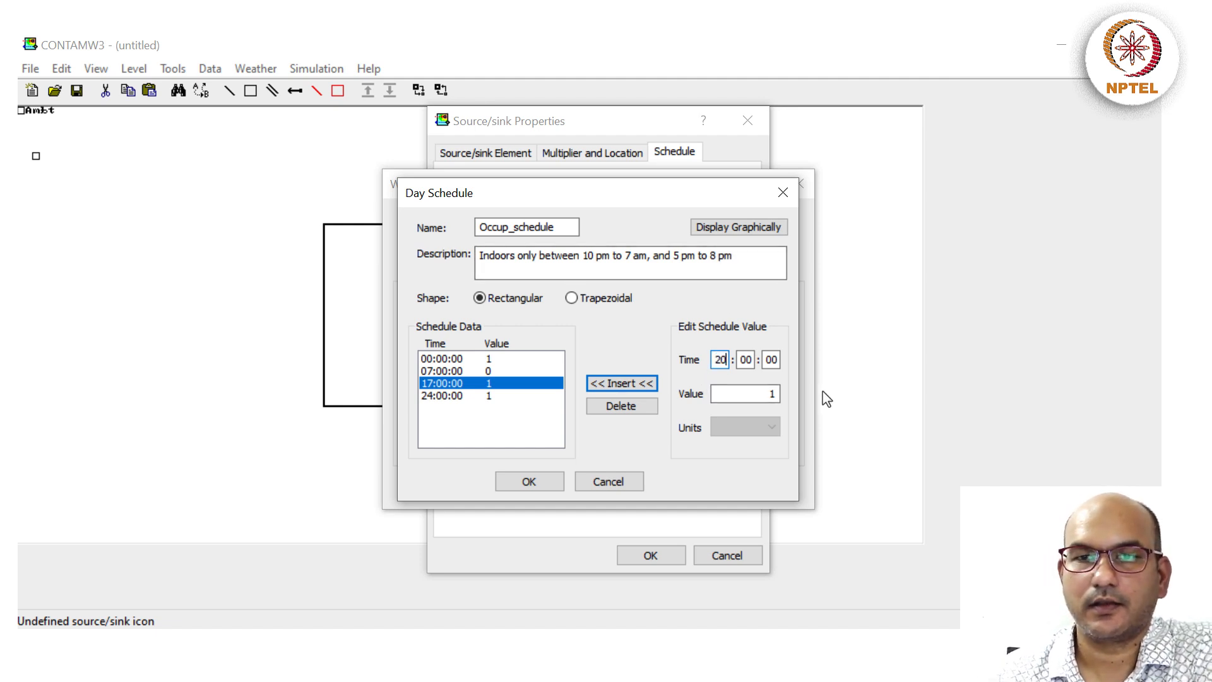
pyautogui.doubleClick(781, 394)
pyautogui.write('0')
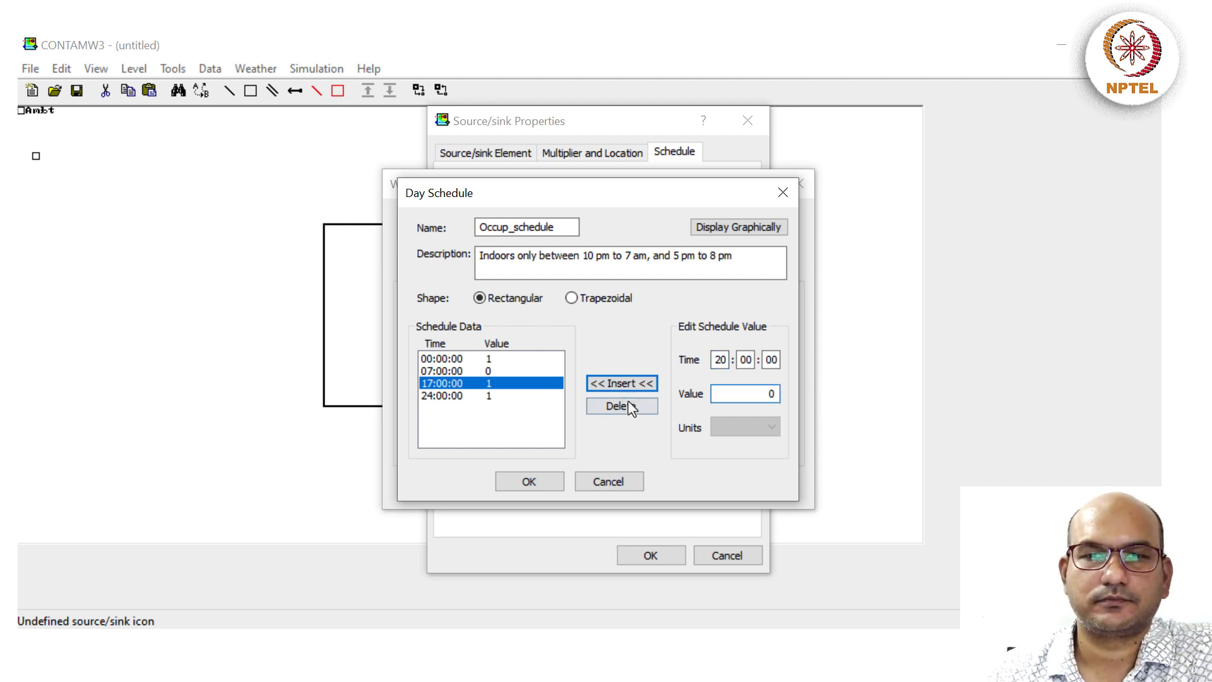
pyautogui.click(626, 382)
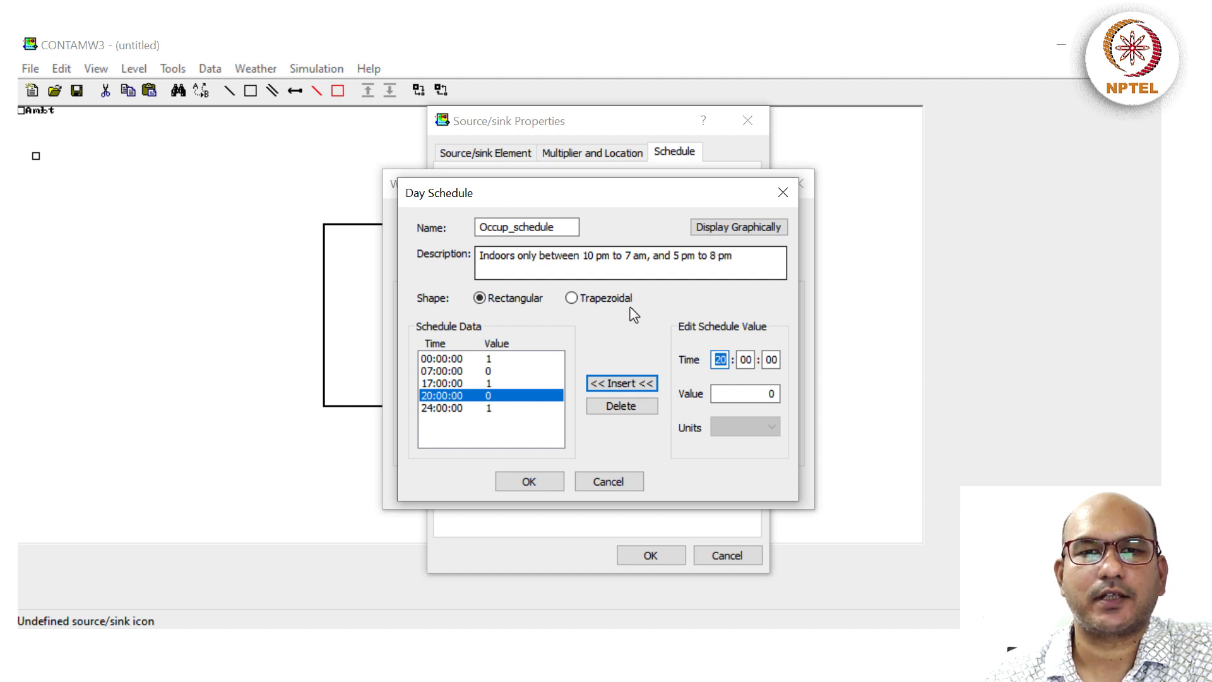
# - Insert a day schedule entry at 22:00:00 with a value of 1
pyautogui.write('2')
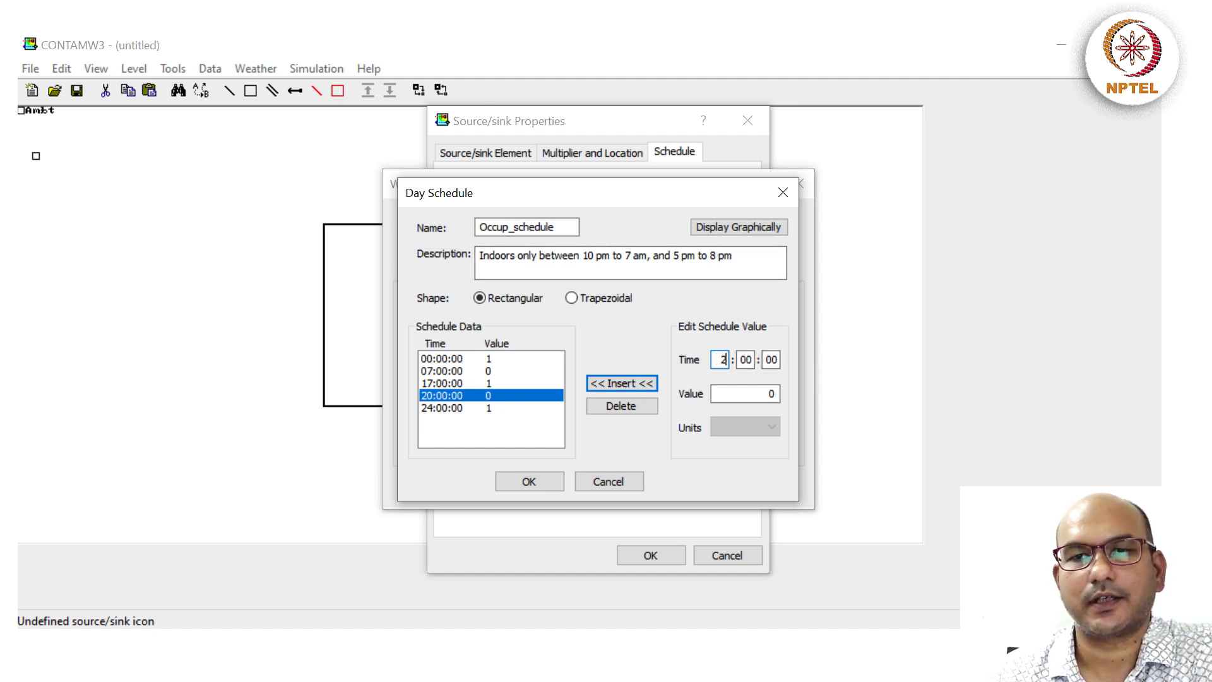
pyautogui.doubleClick(778, 396)
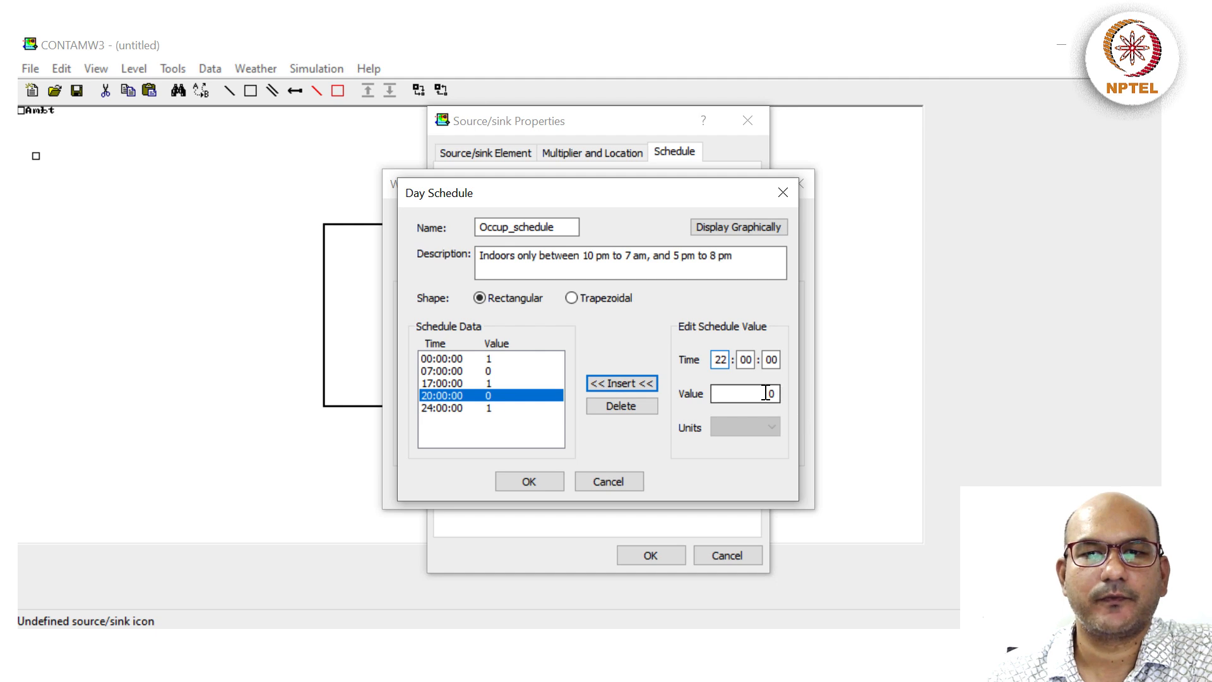
pyautogui.write('1')
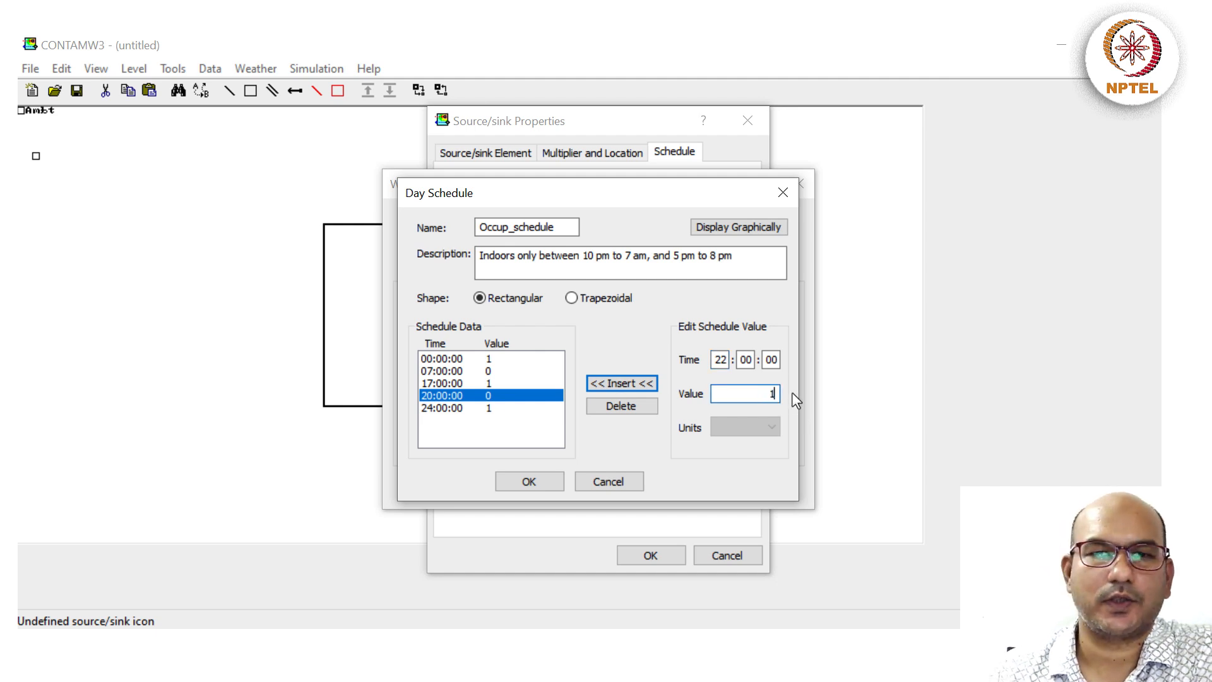
pyautogui.click(606, 384)
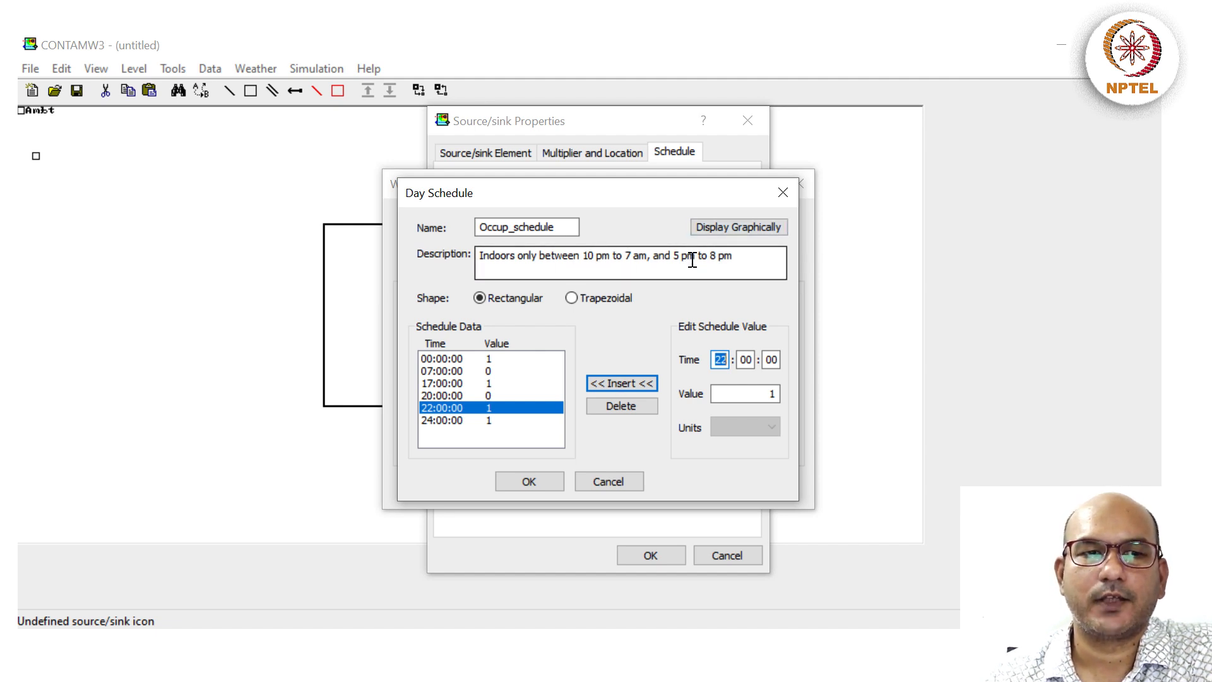
# - Check the day schedule as a graph over the hours of the day, and save the day schedule
pyautogui.click(746, 233)
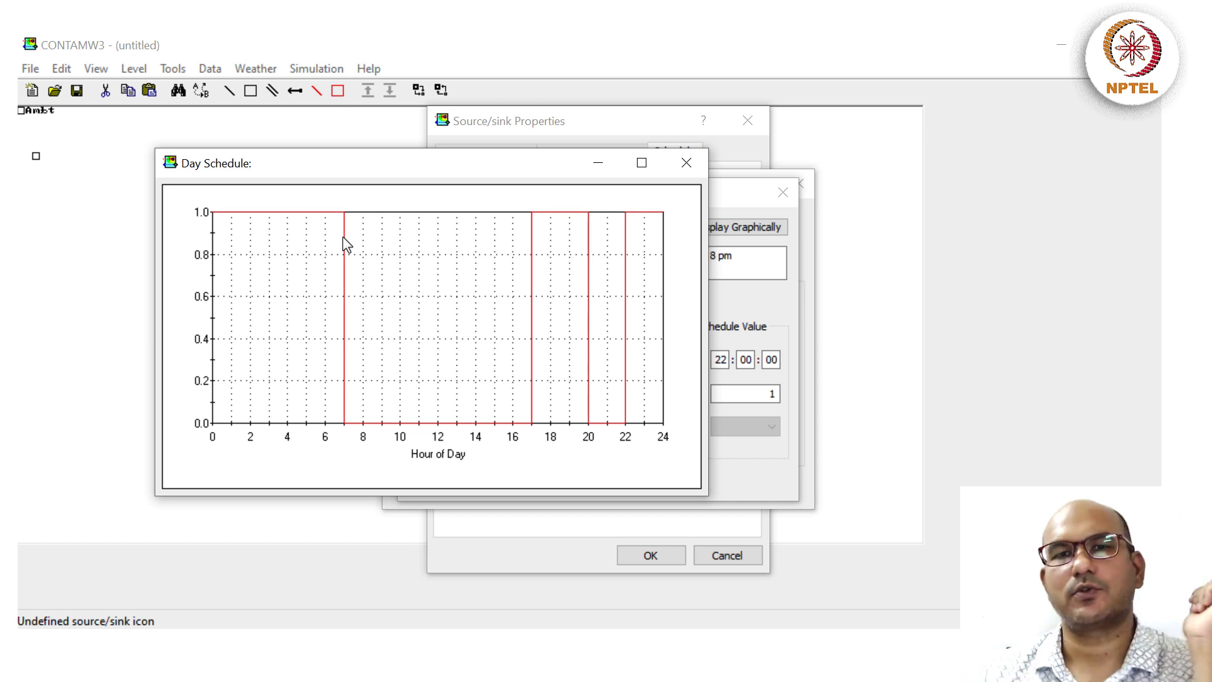
pyautogui.click(688, 164)
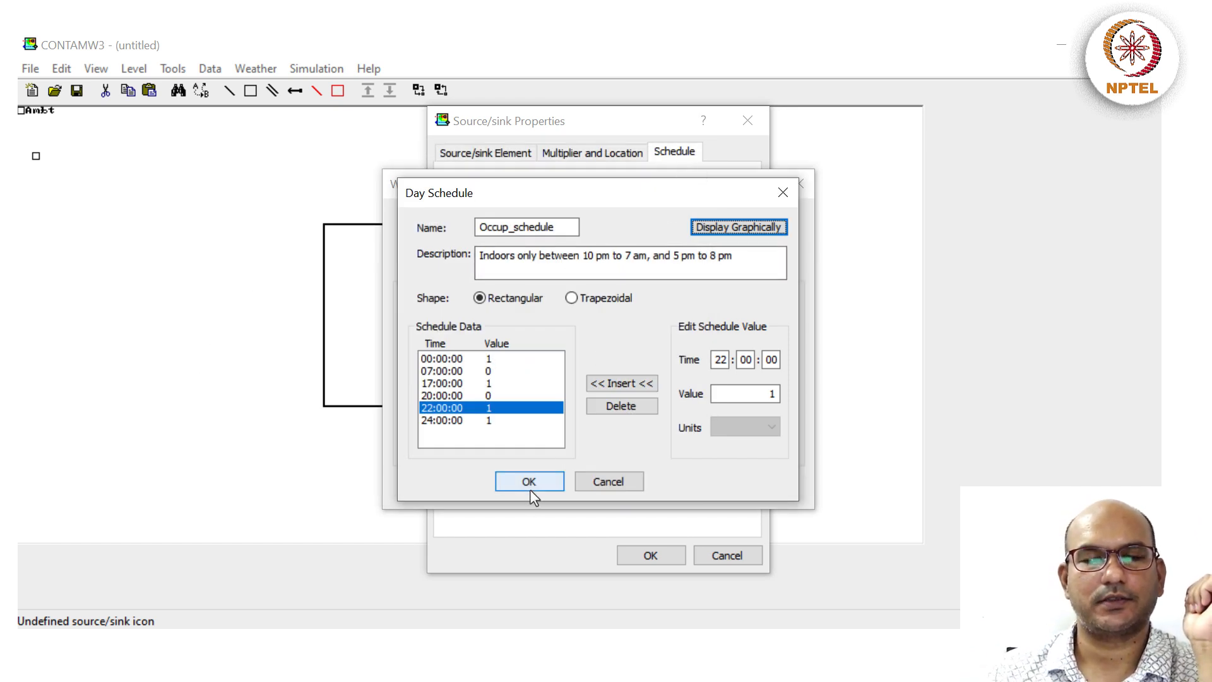
pyautogui.click(530, 482)
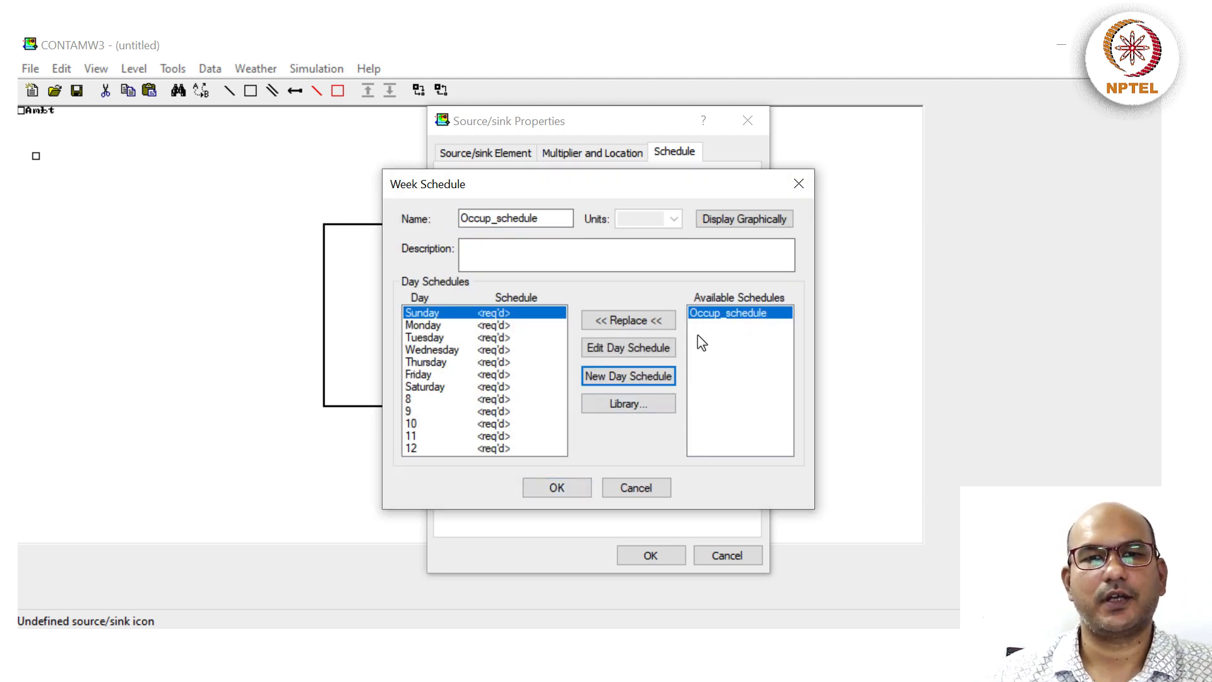
# - Assign the Occup_schedule day schedule to all days from Sunday through 12, and check the week schedule as a graph
pyautogui.keyDown('shift'); pyautogui.click(467, 448); pyautogui.keyUp('shift')
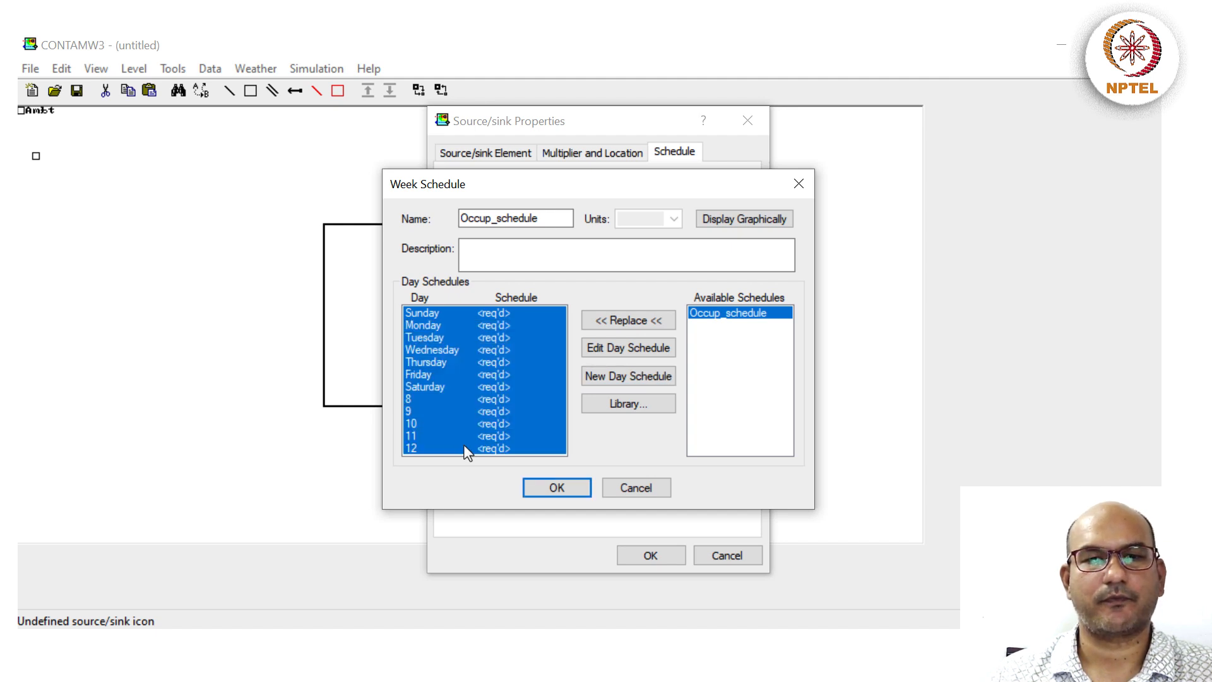
pyautogui.click(613, 322)
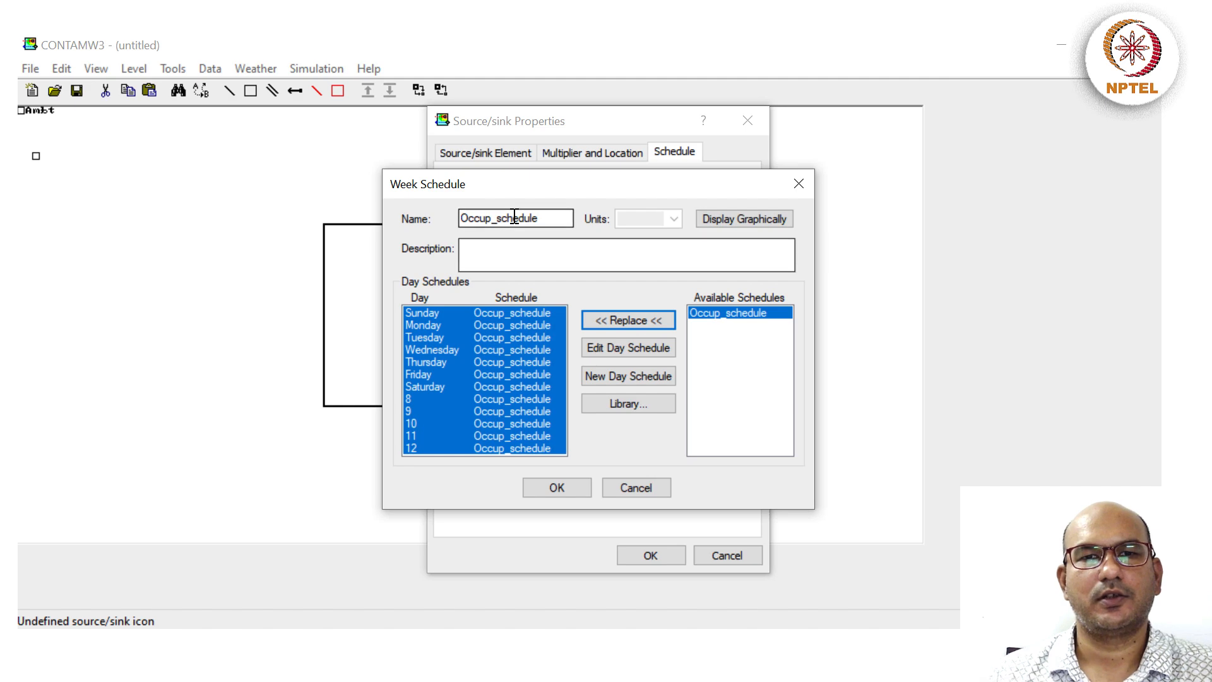
pyautogui.doubleClick(541, 218)
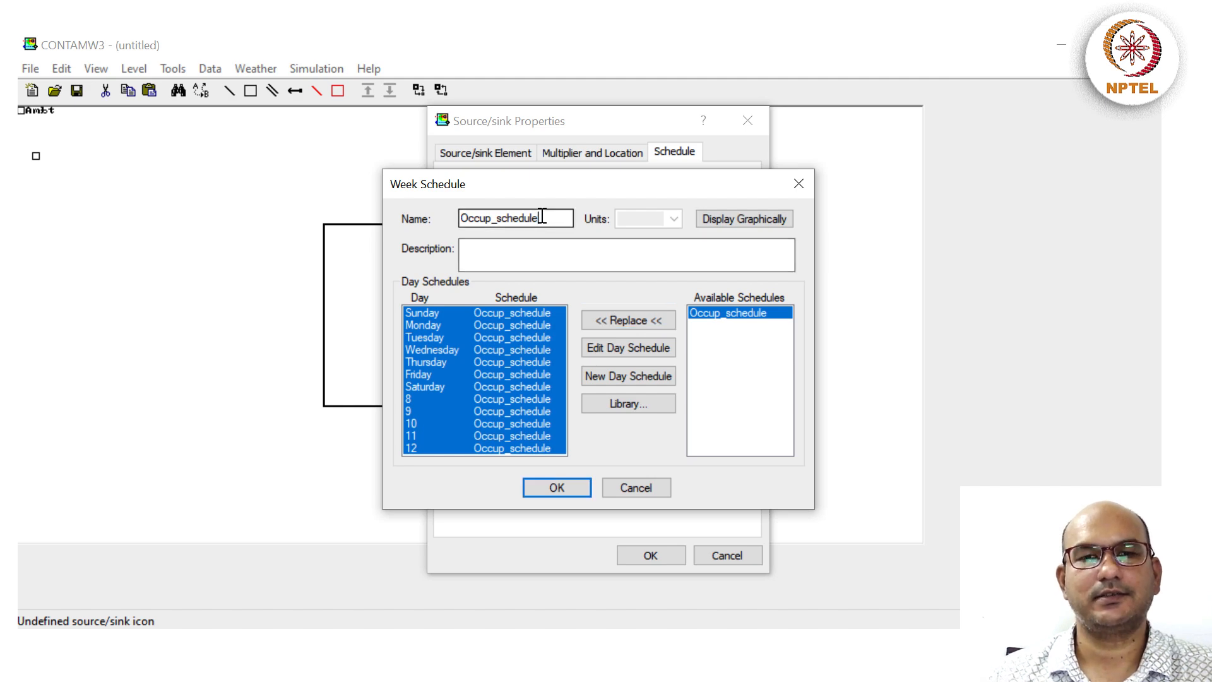
pyautogui.click(530, 257)
pyautogui.click(716, 221)
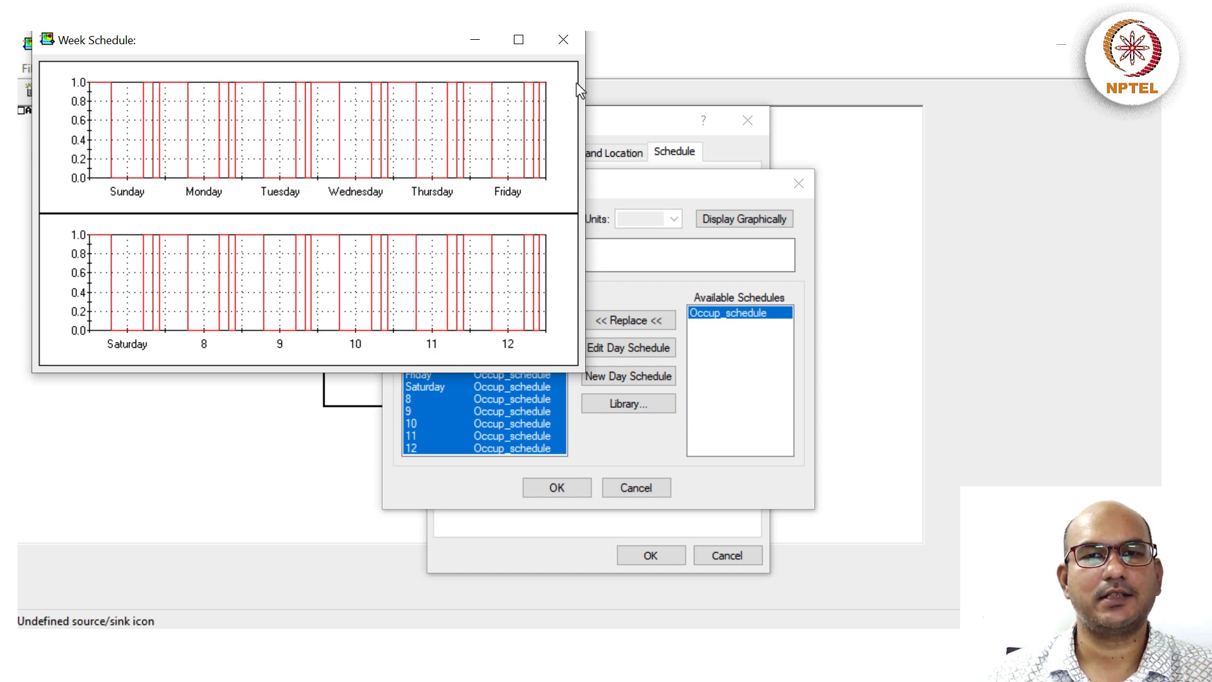
pyautogui.click(562, 37)
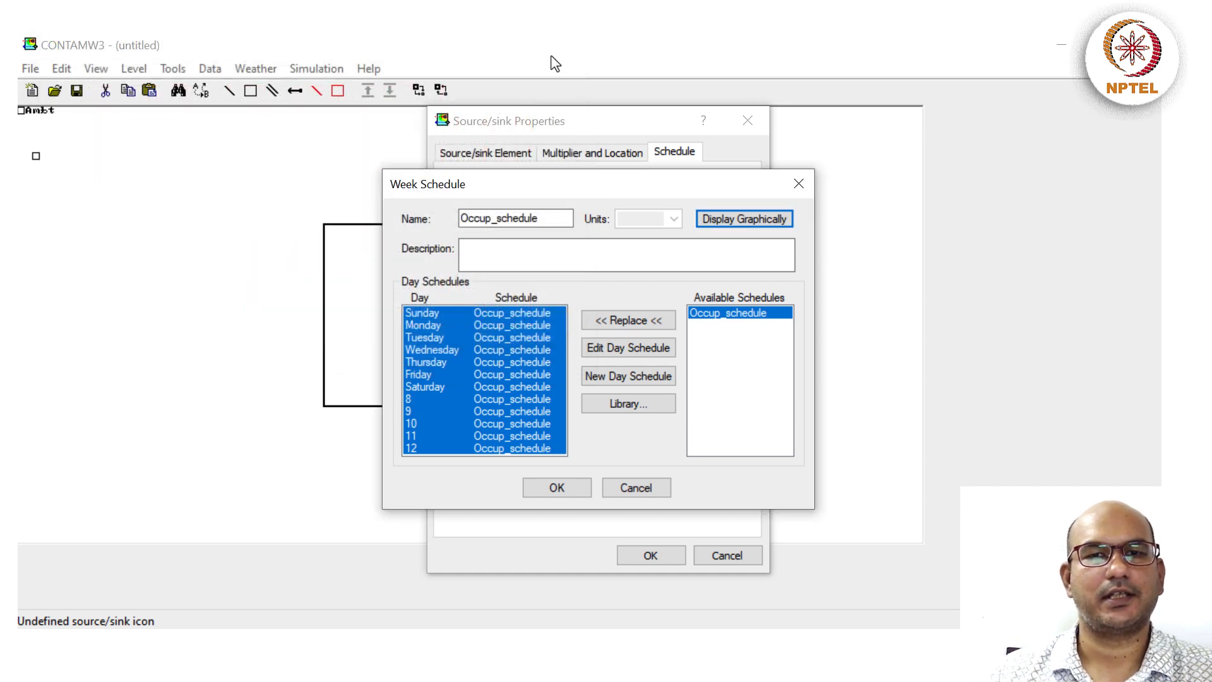
# - Save the Occup_schedule week schedule and apply the OccupantCO2 source/sink properties after reviewing the element
pyautogui.click(542, 492)
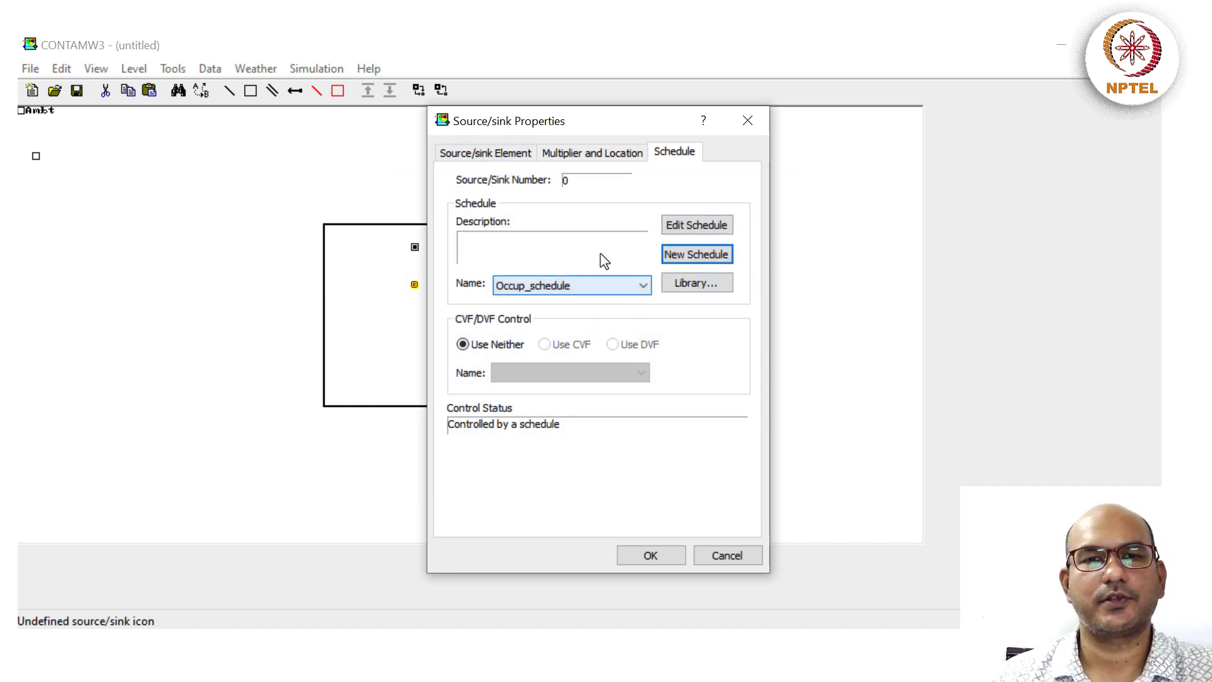
pyautogui.click(487, 155)
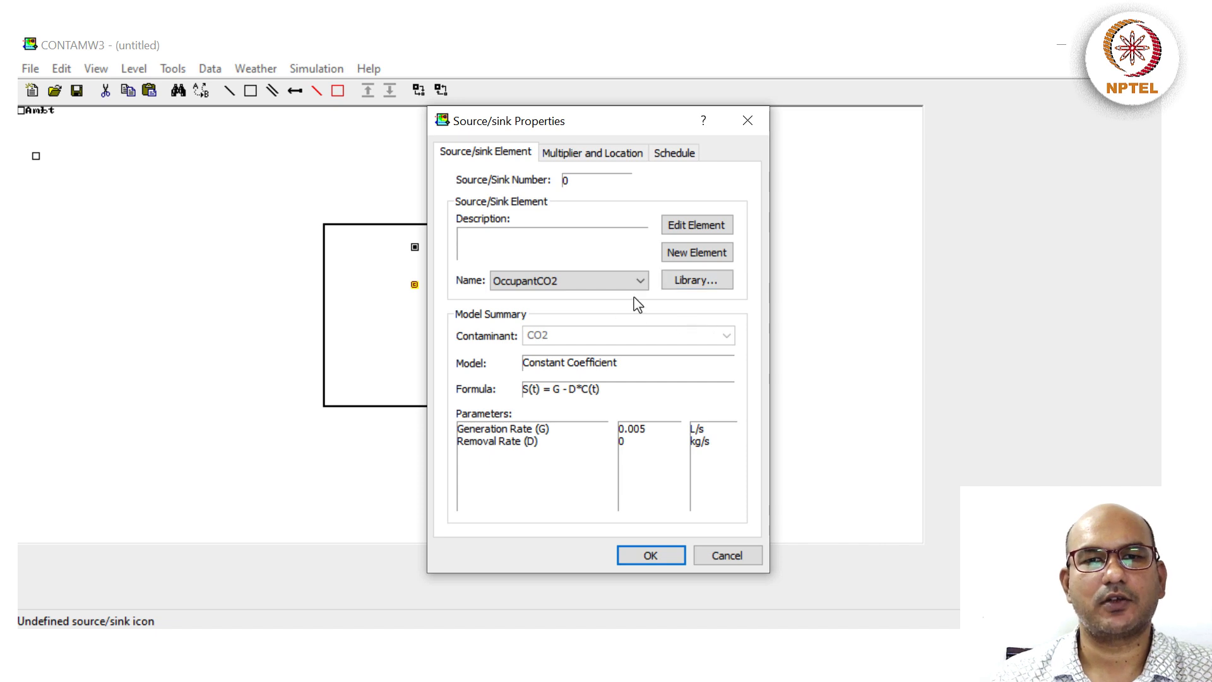
pyautogui.click(631, 556)
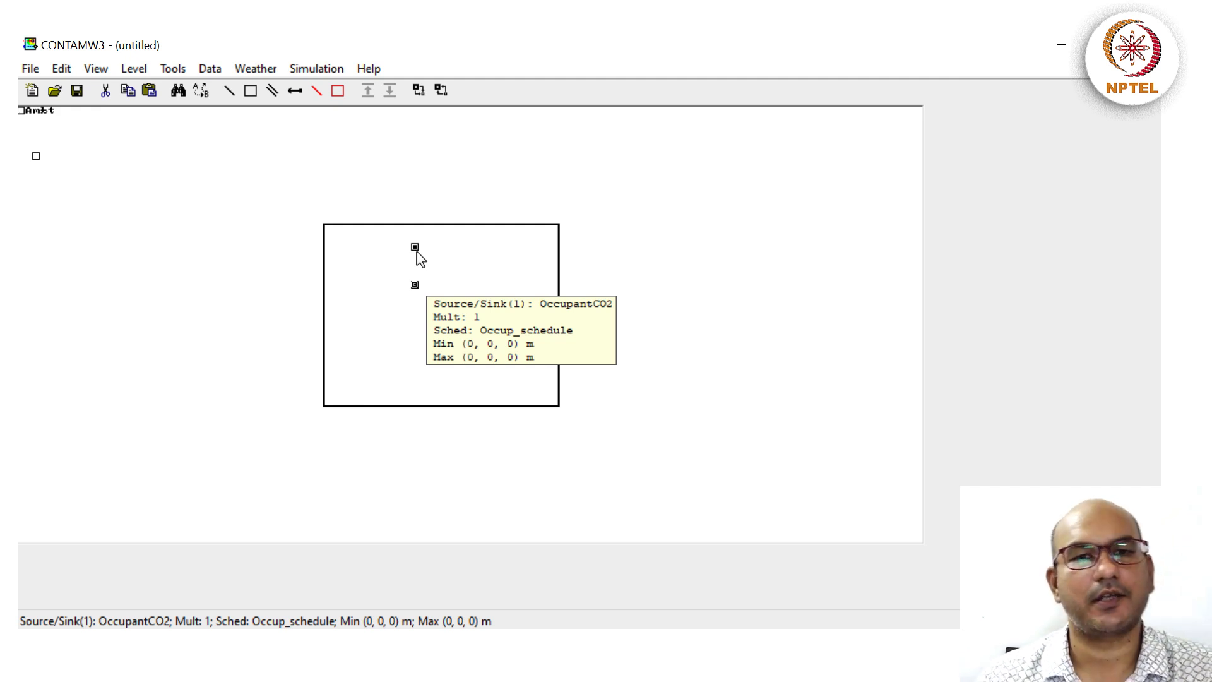
# - Place a flow path on the left wall of the Suite zone and open its airflow path properties
pyautogui.click(324, 341)
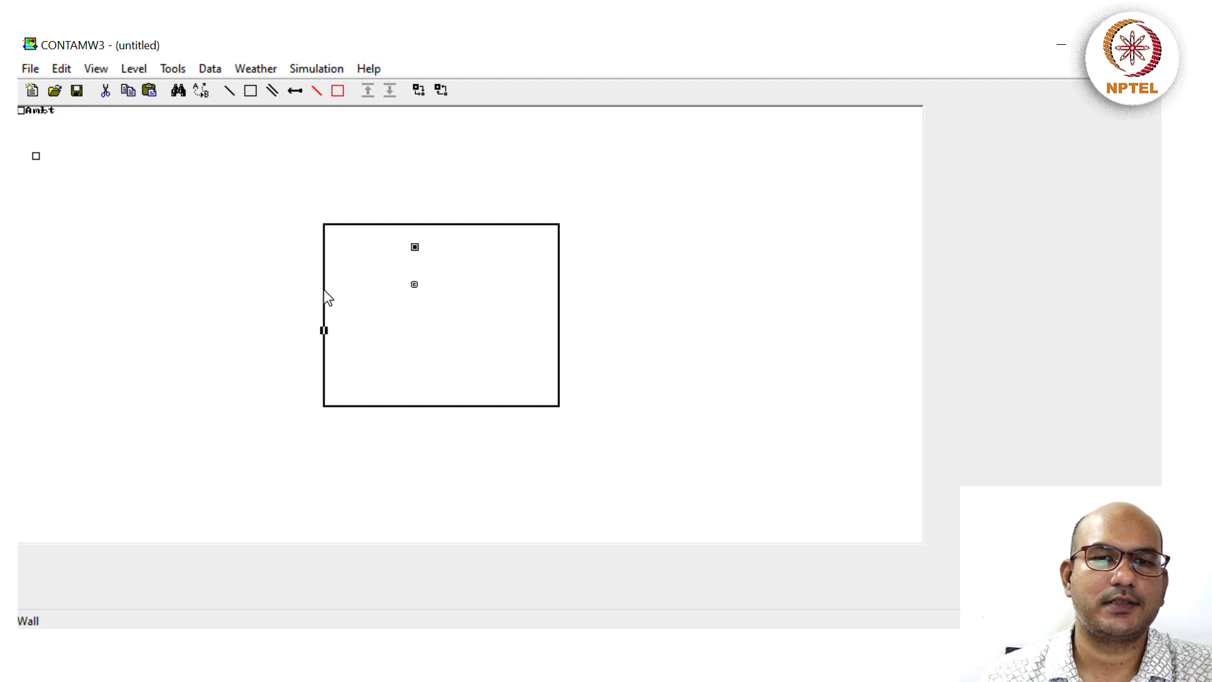
pyautogui.rightClick(325, 330)
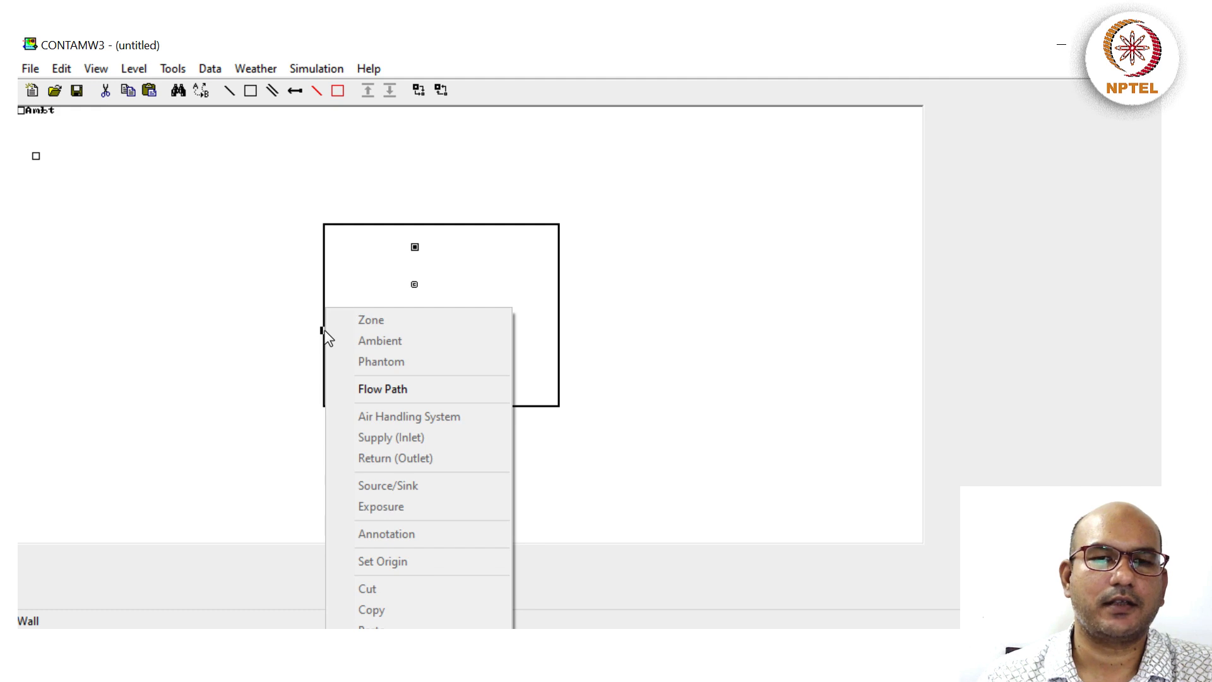
pyautogui.click(362, 389)
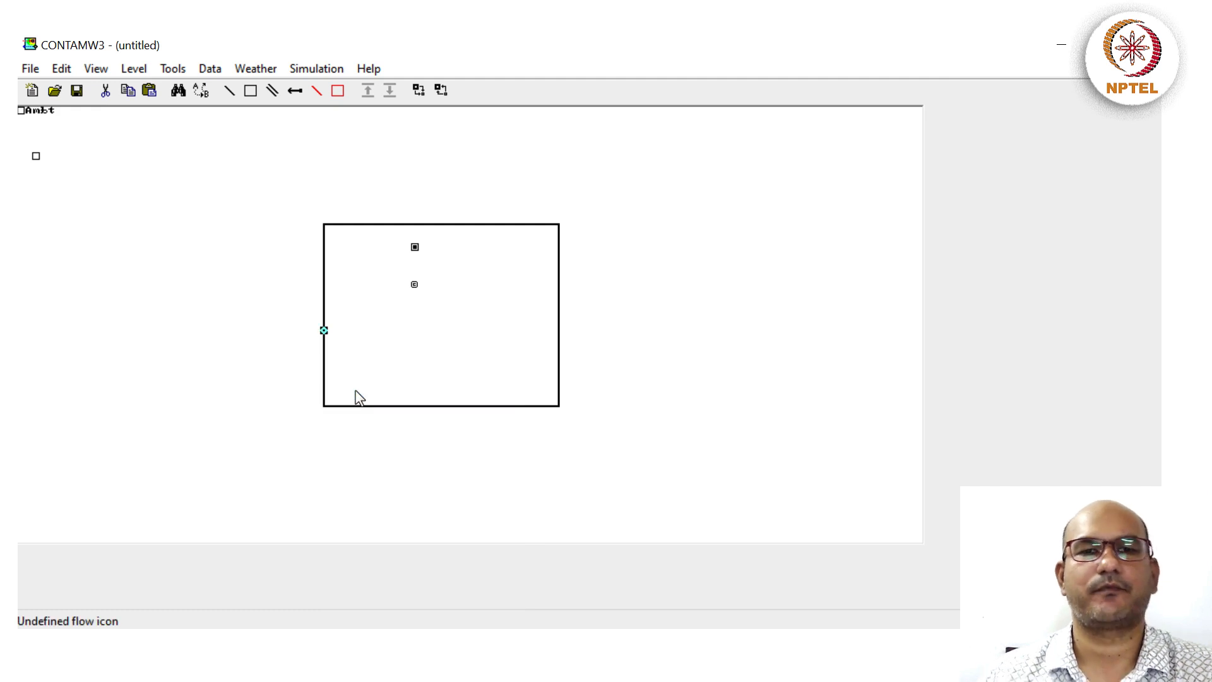
pyautogui.doubleClick(324, 330)
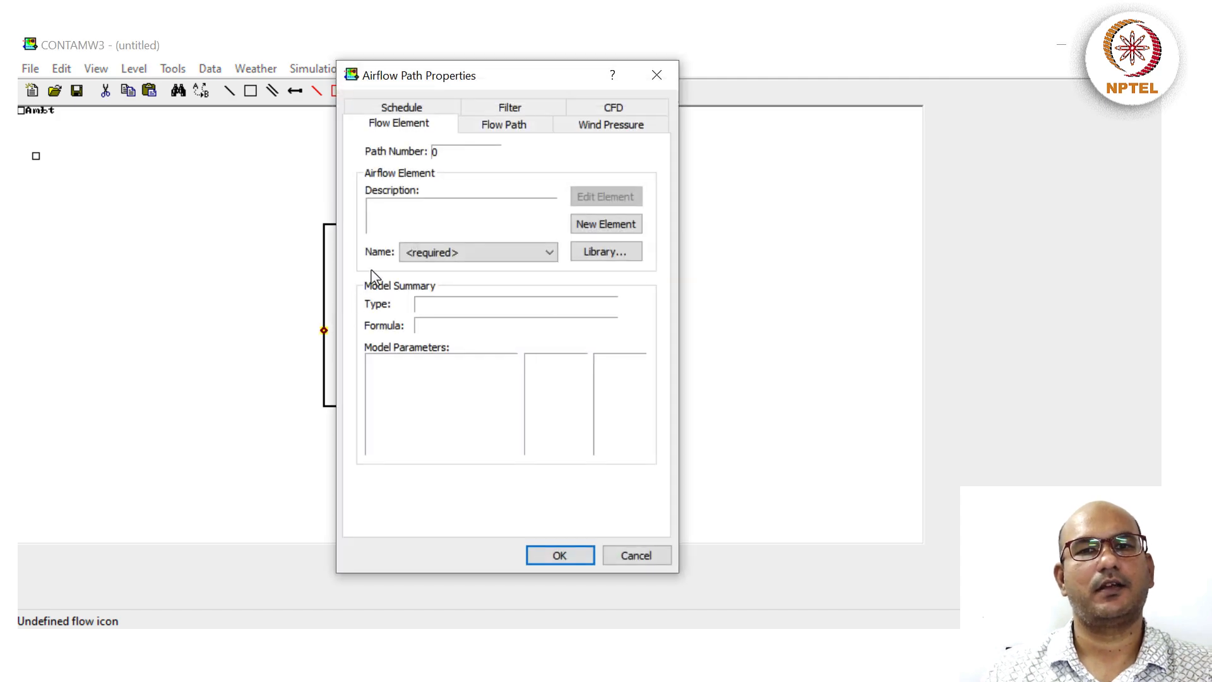
# - Create a new airflow element for the path using the Constant Volume Flow fan model and name it FanIn
pyautogui.click(608, 228)
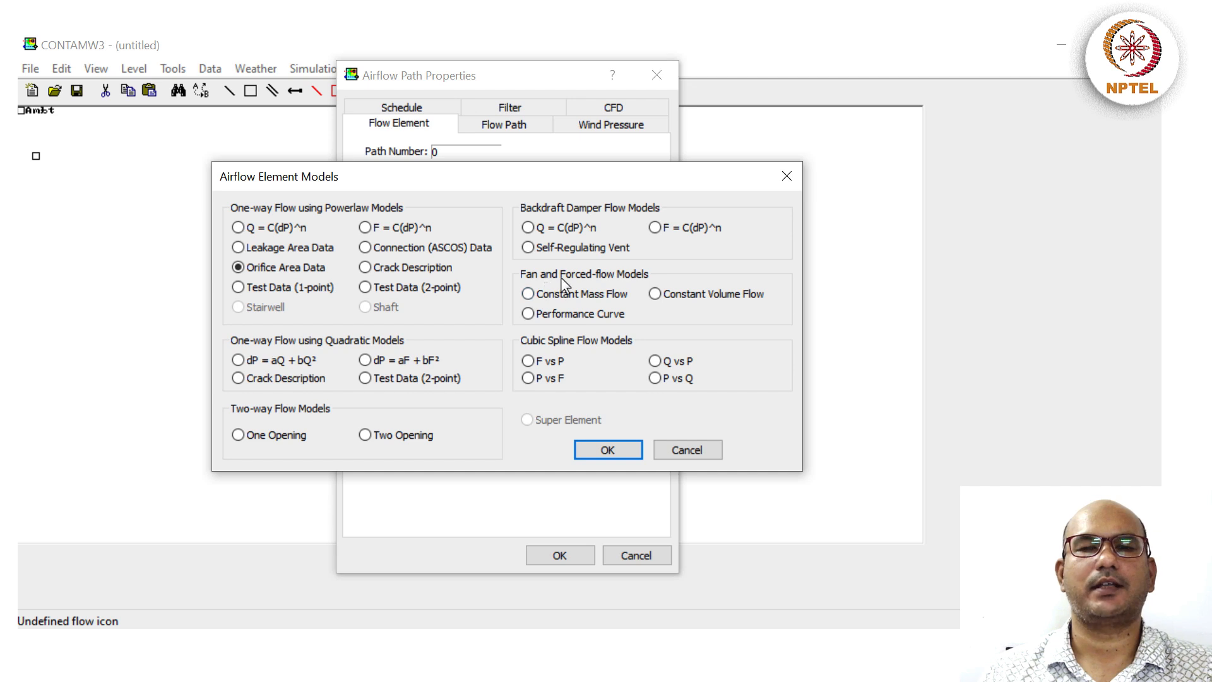
pyautogui.click(655, 295)
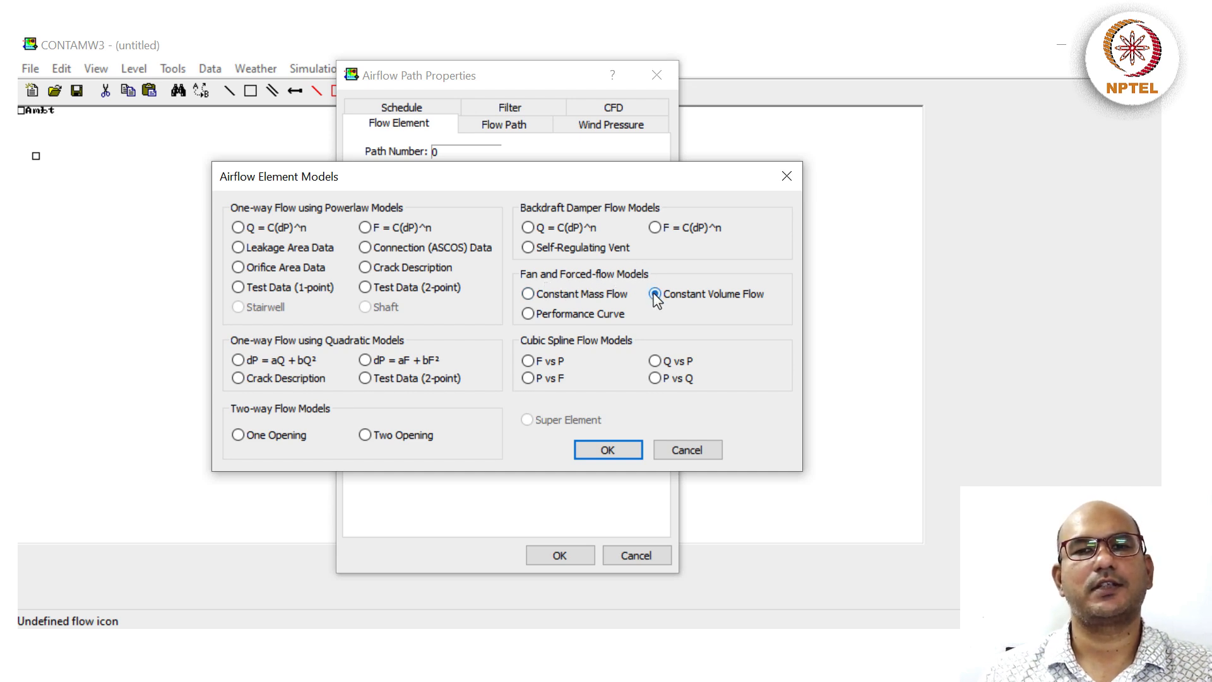
pyautogui.click(607, 451)
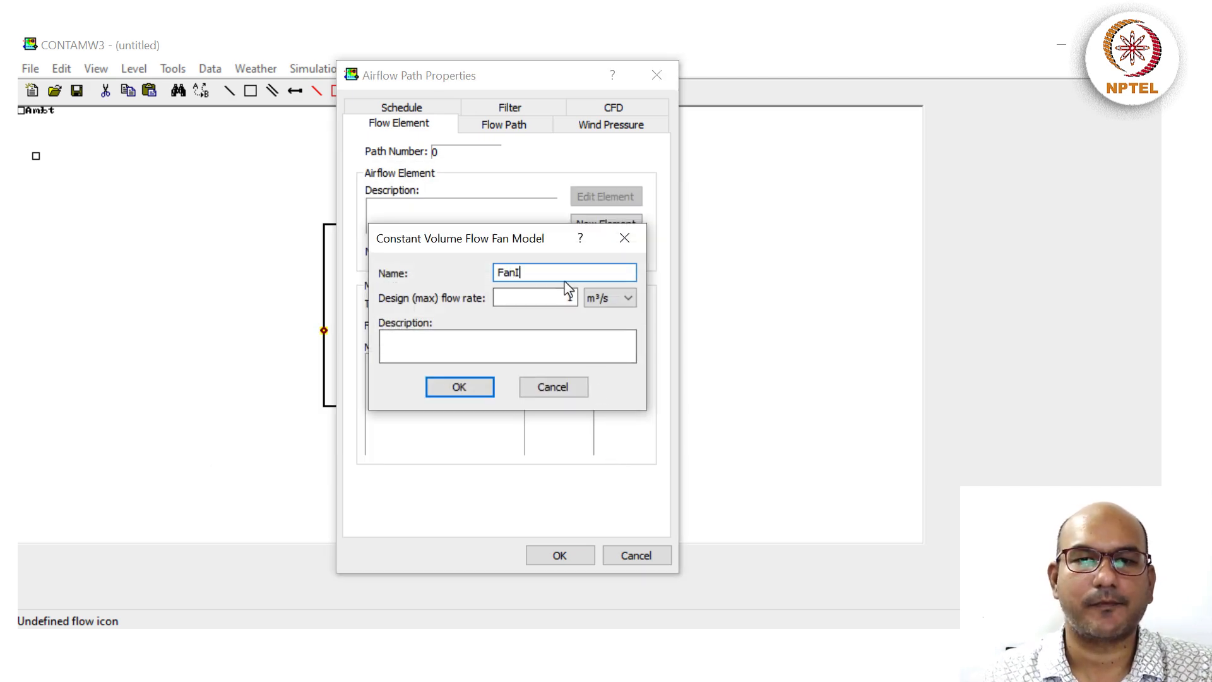
pyautogui.press('Tab')
pyautogui.click(565, 297)
pyautogui.write('1')
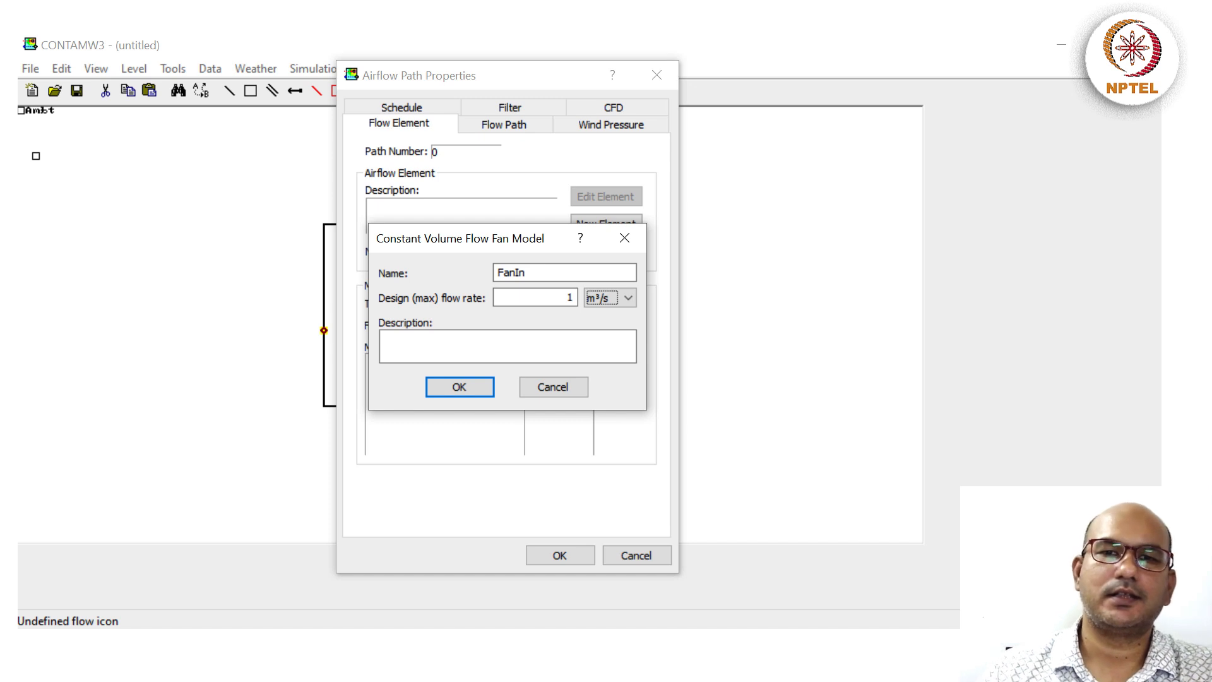
# - Set the design (max) flow rate of the FanIn element to 30 m³/h
pyautogui.click(610, 298)
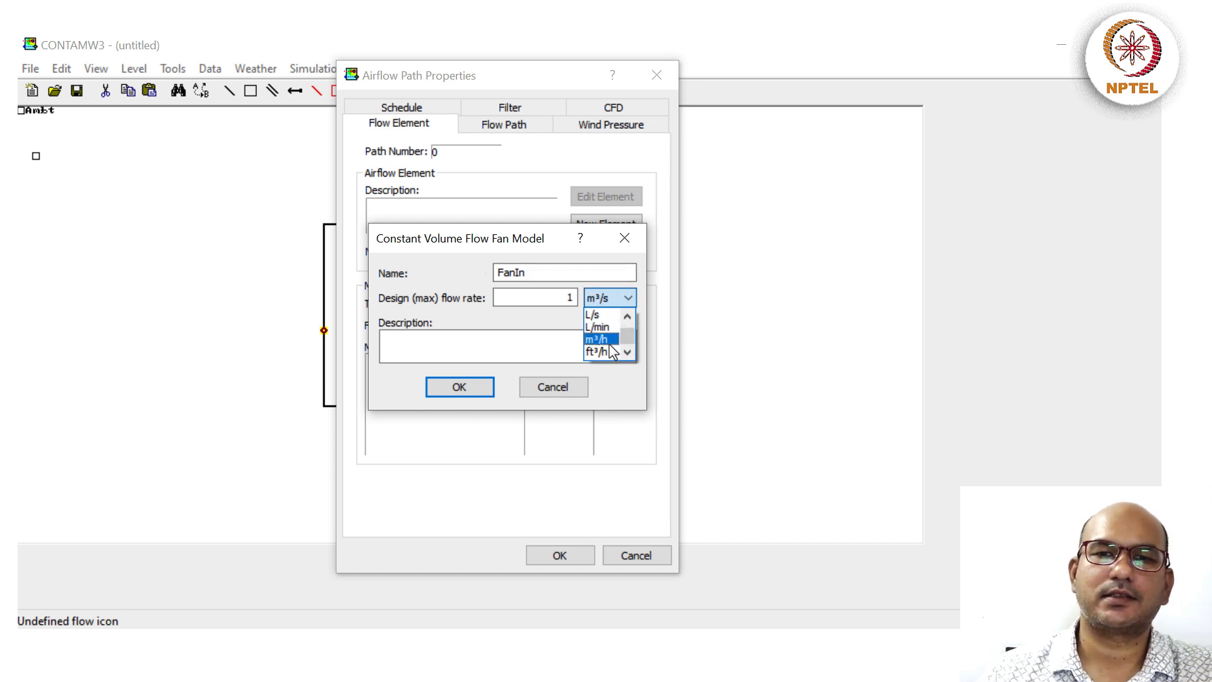
pyautogui.click(603, 346)
pyautogui.doubleClick(570, 302)
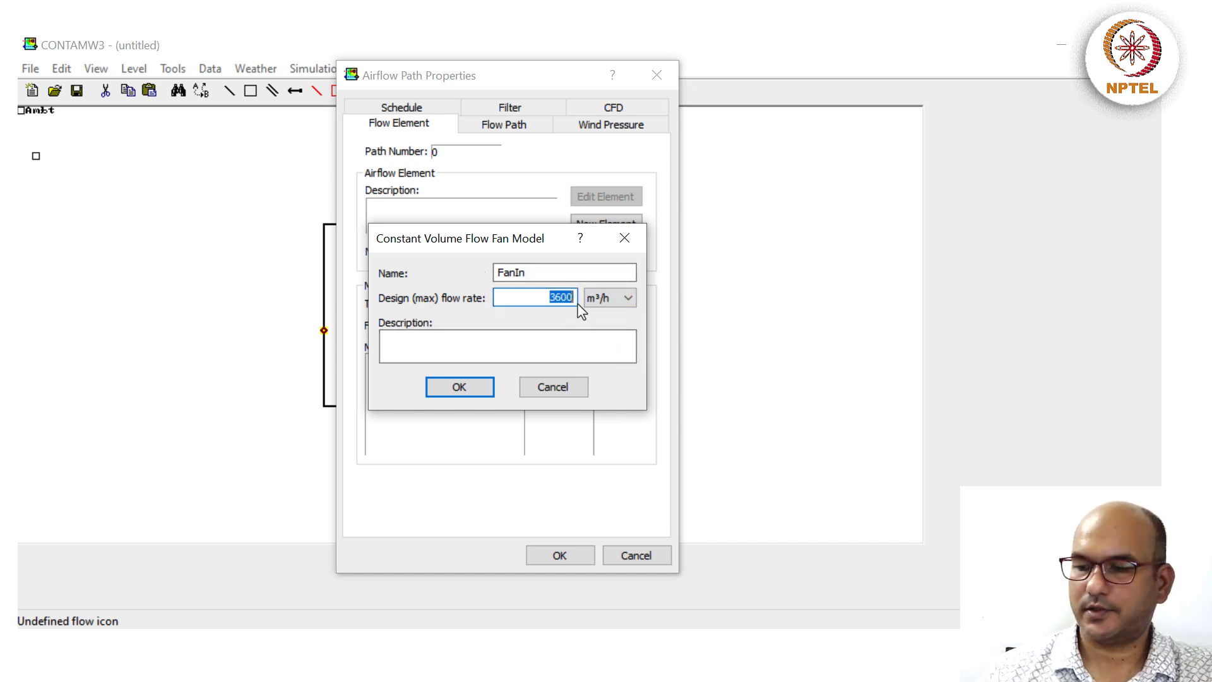
pyautogui.write('30')
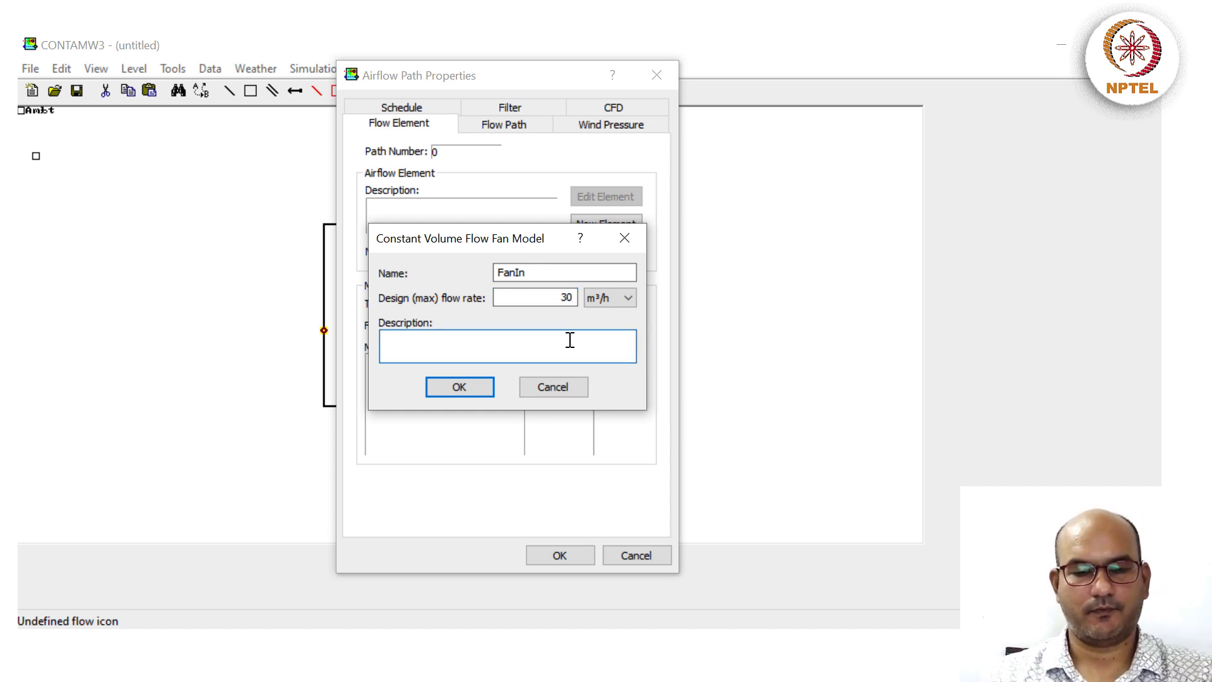
# - Describe the FanIn element as "ACH of 0.5 (= 30/60)" and save the element
pyautogui.click(570, 340)
pyautogui.write('ACH of 0.5  (30/60')
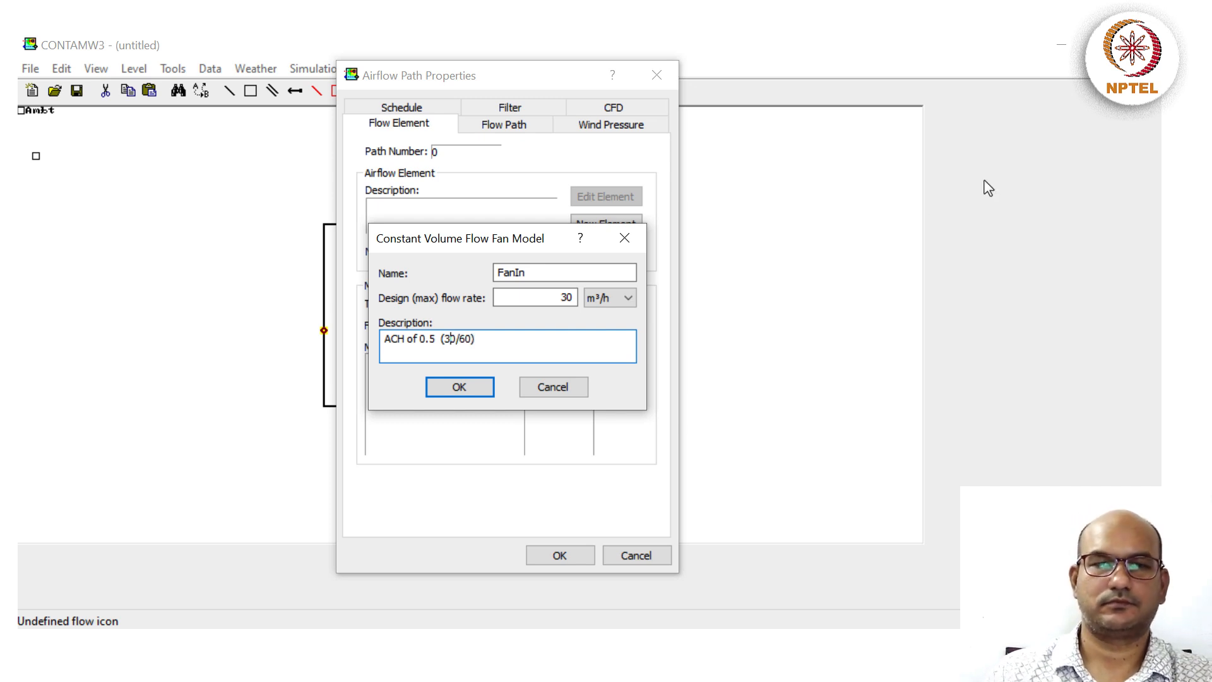
pyautogui.write('=')
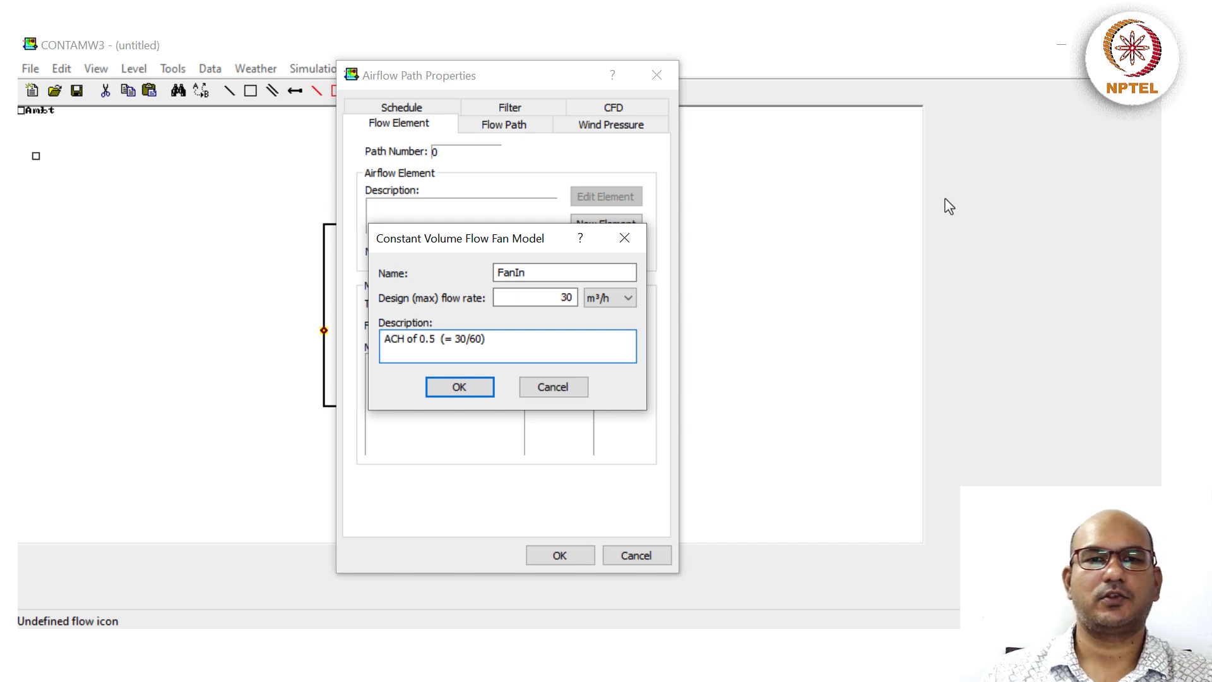
pyautogui.click(460, 390)
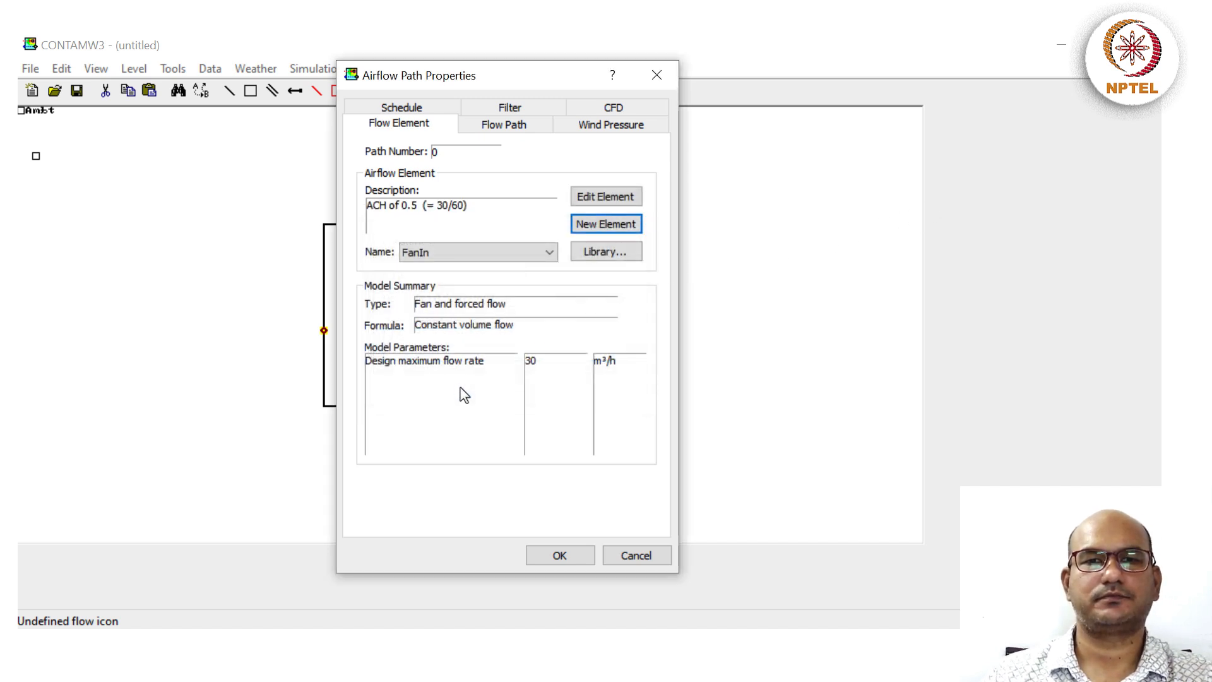
# - Check the path's positive flow direction, and create a new week schedule named FanIn with the description "Always ON"
pyautogui.click(496, 129)
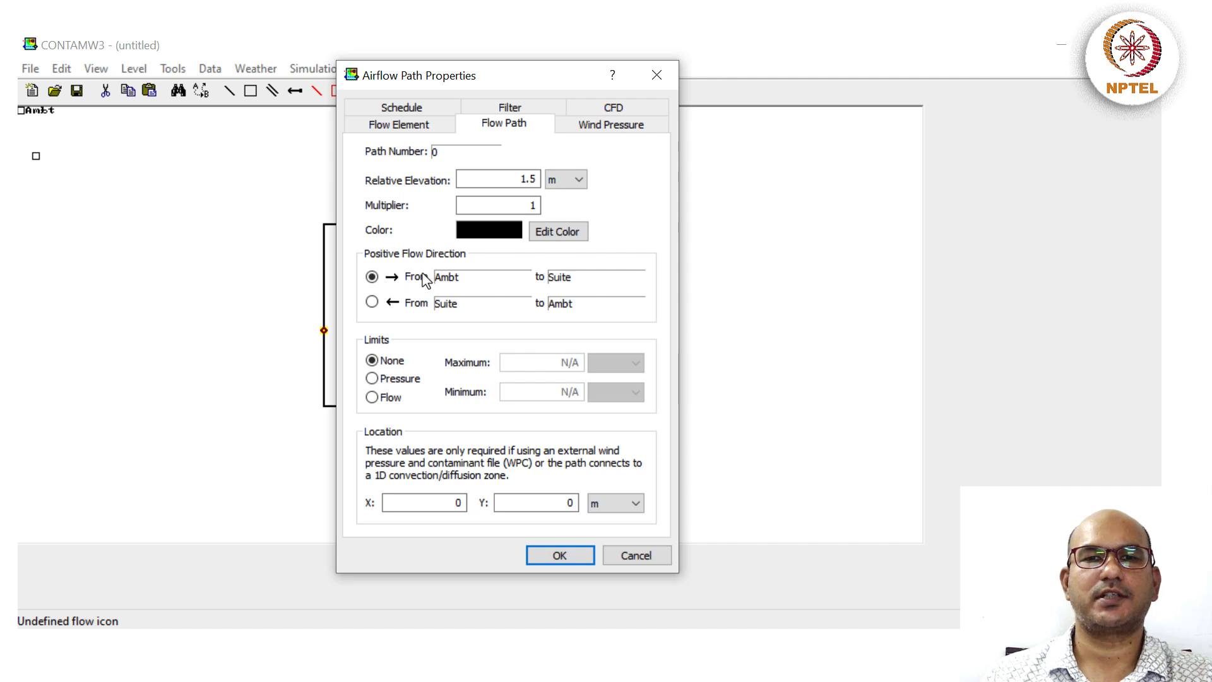
pyautogui.click(405, 107)
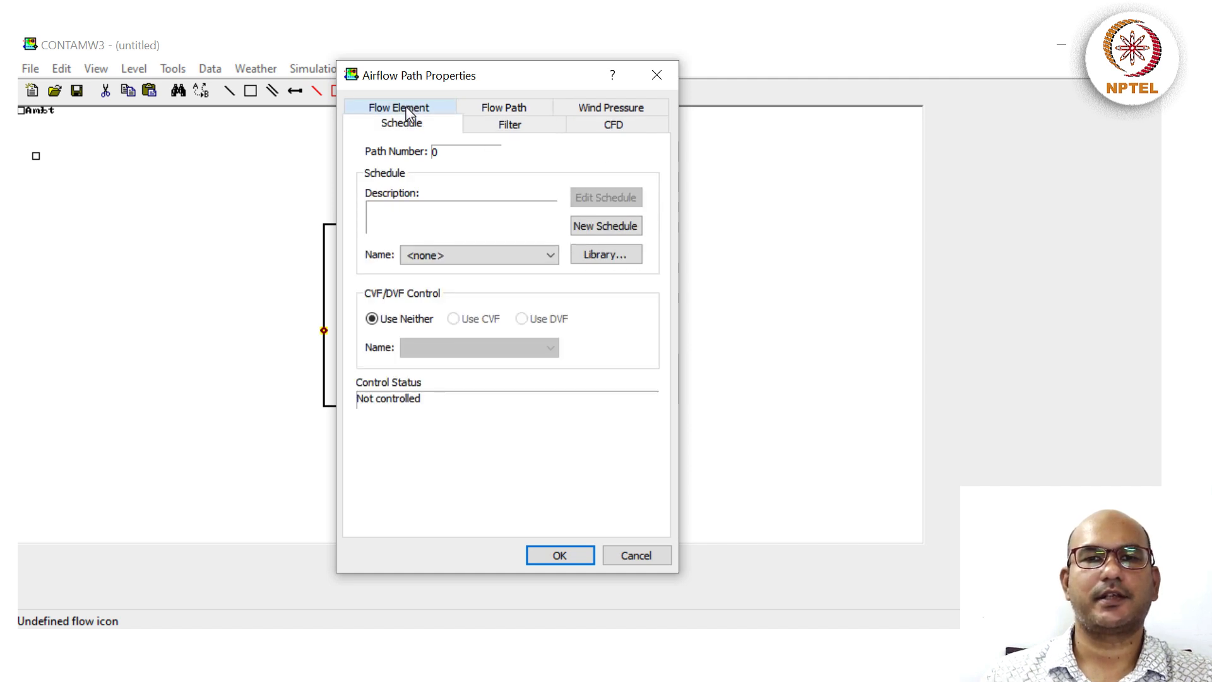
pyautogui.click(605, 226)
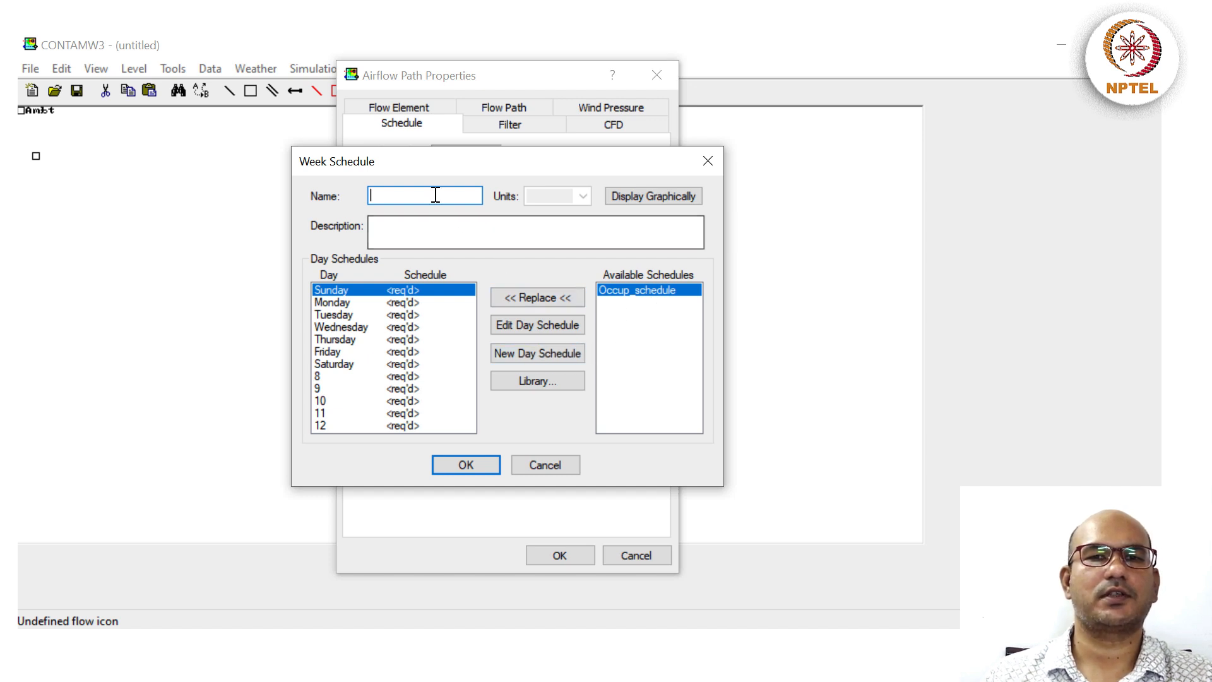
pyautogui.write('anIn')
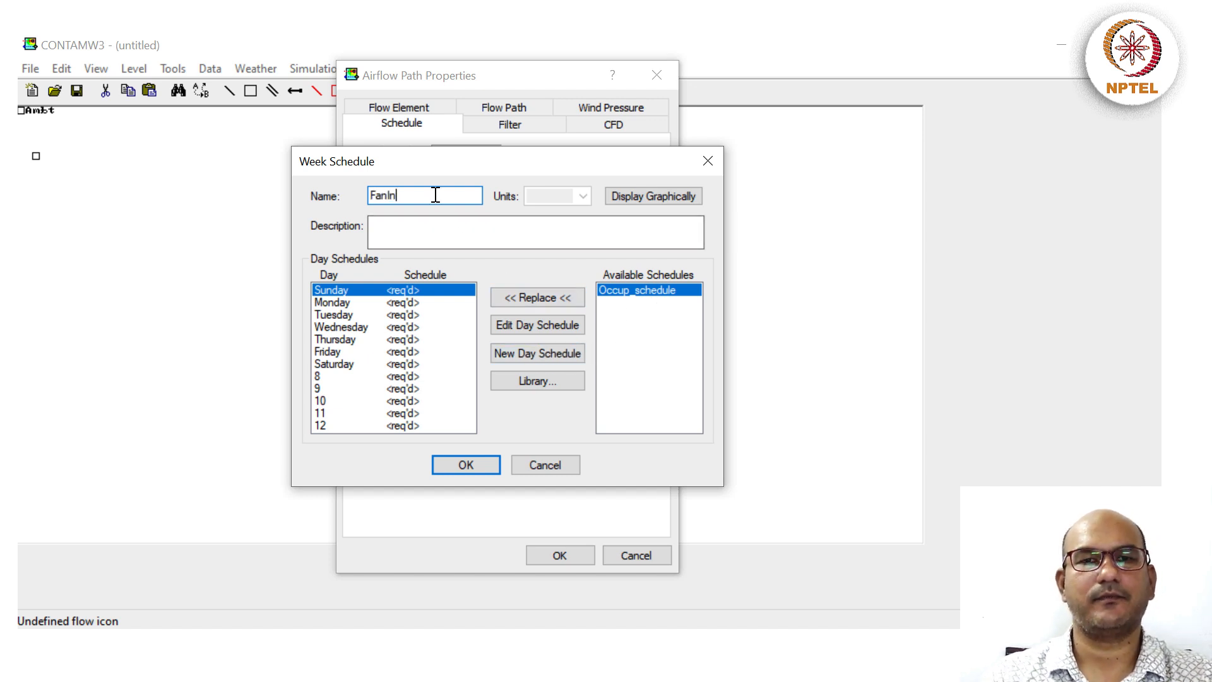
pyautogui.press('Tab')
pyautogui.write('Alwa')
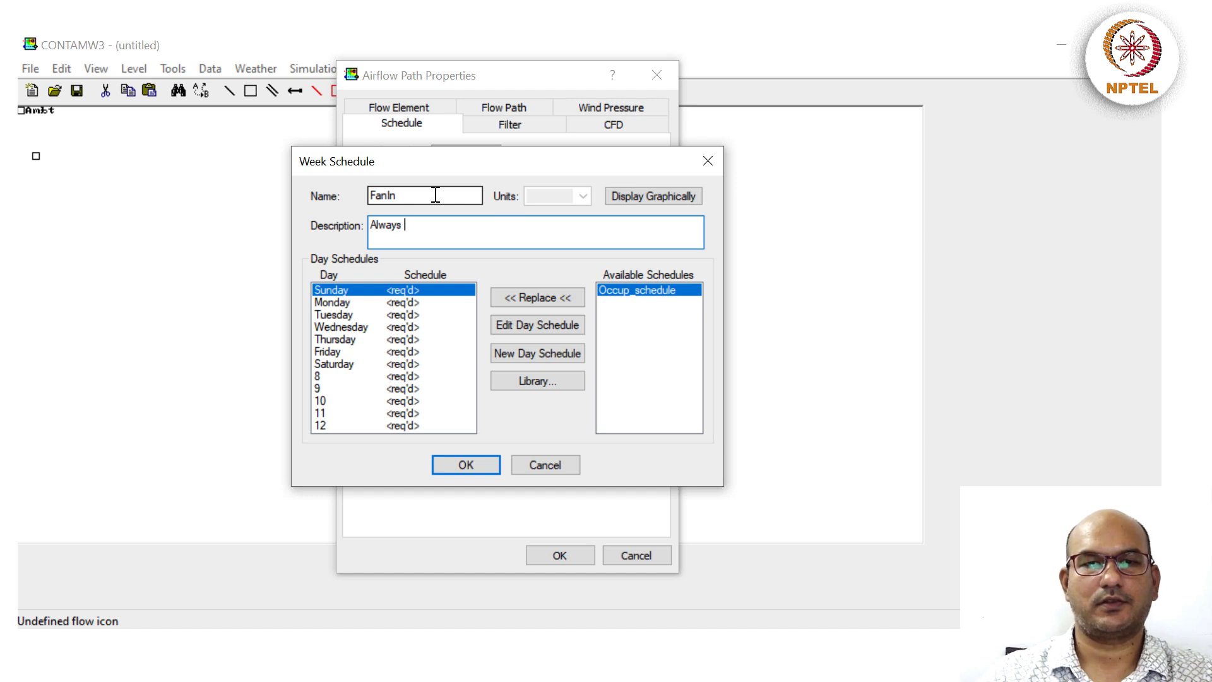
pyautogui.write('ys ON')
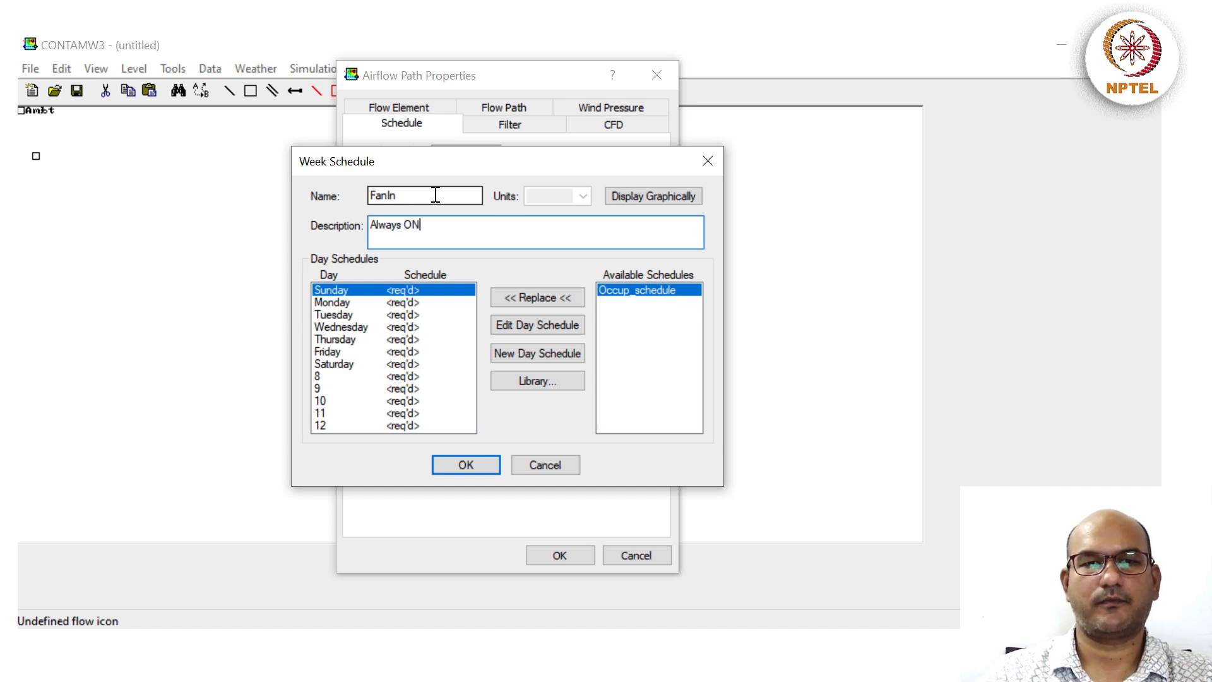
# - Create a new day schedule named AlwaysON with the description "The ventilation is always ON"
pyautogui.click(511, 352)
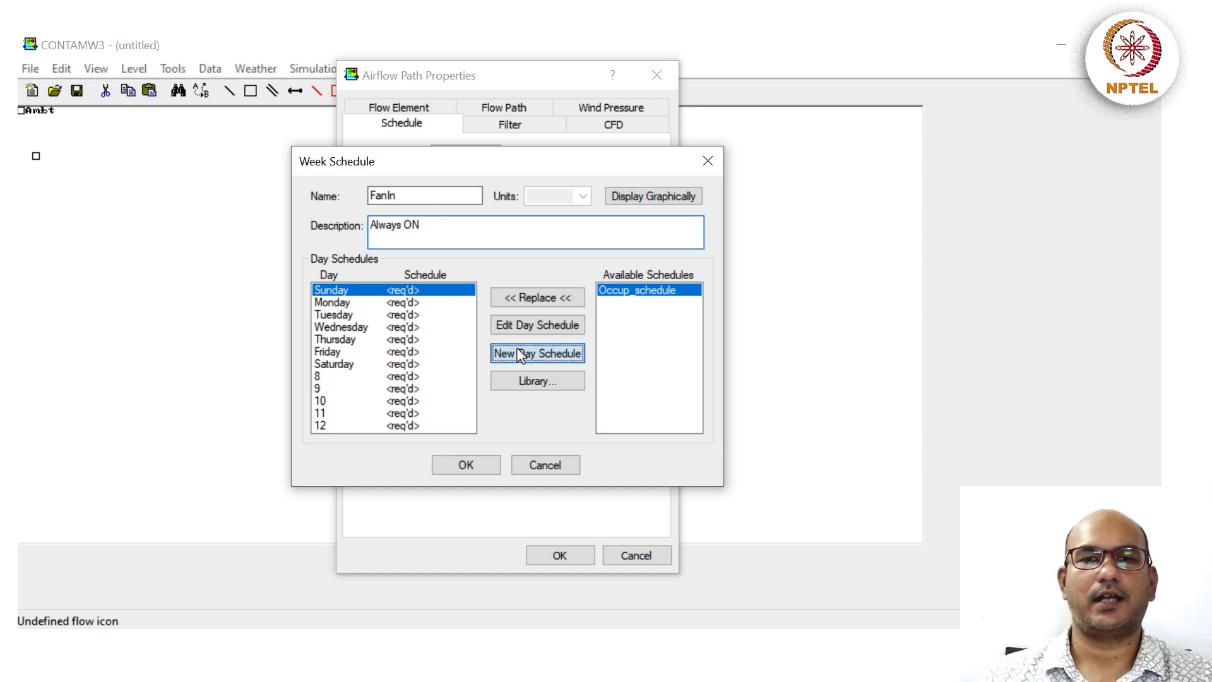
pyautogui.write('AlwaysON')
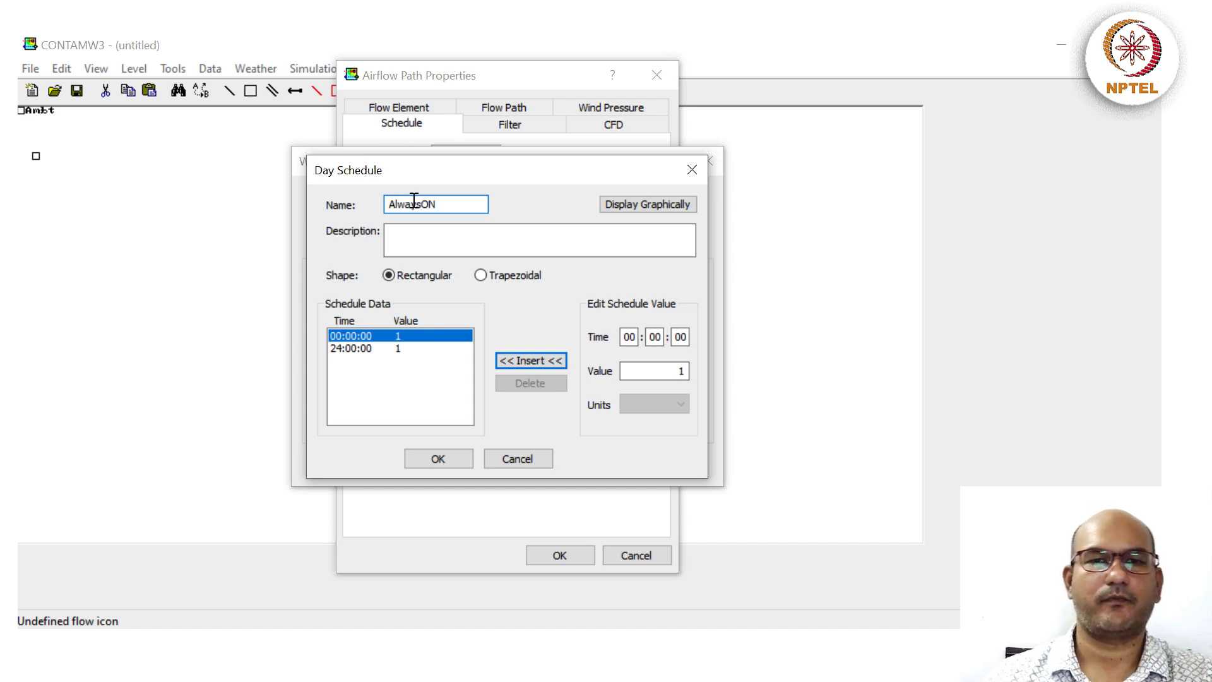
pyautogui.press('Tab')
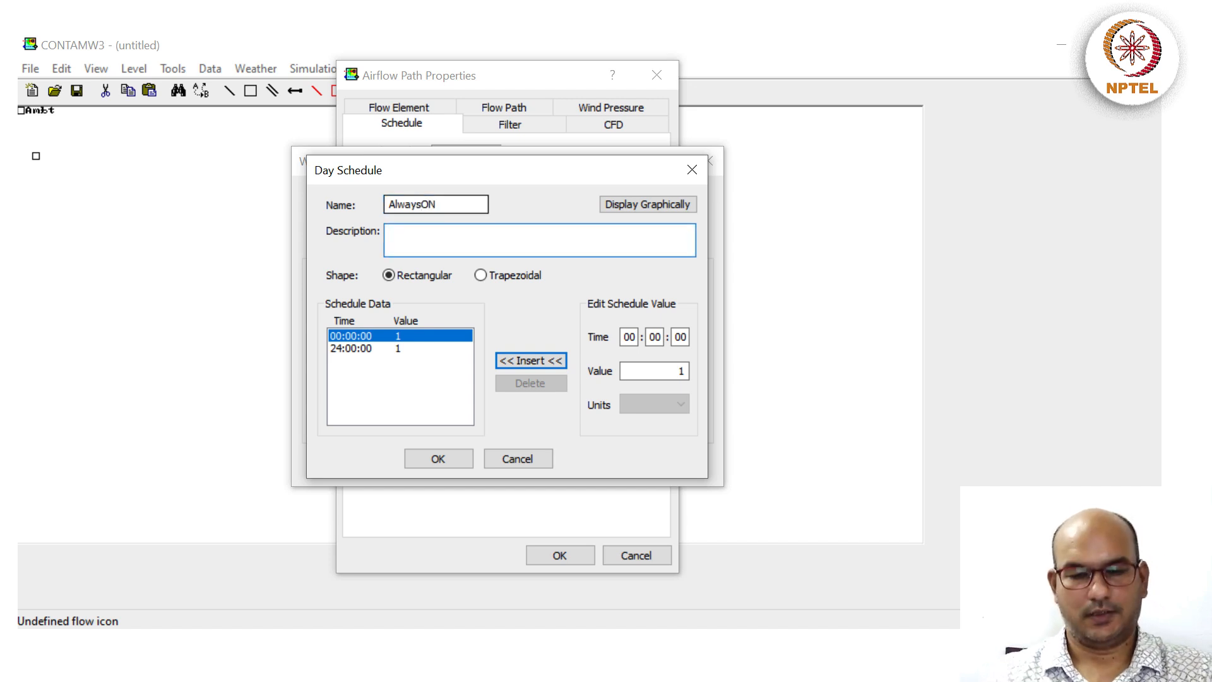
pyautogui.write('The ')
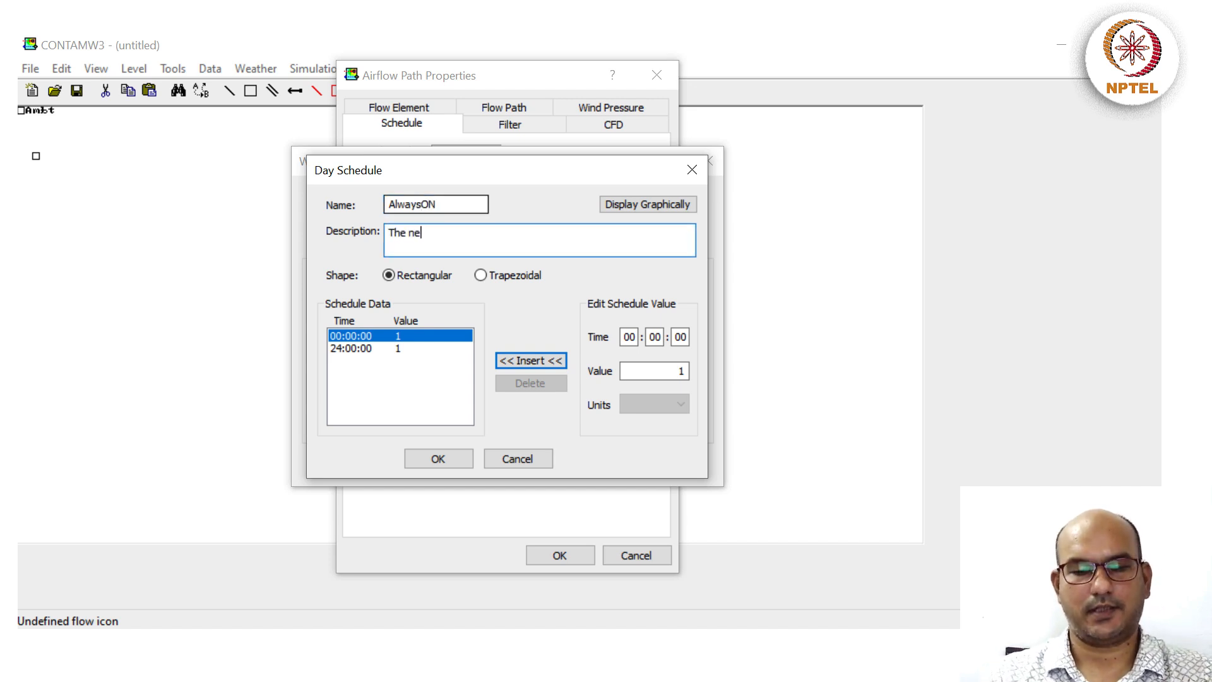
pyautogui.write('ventilation i')
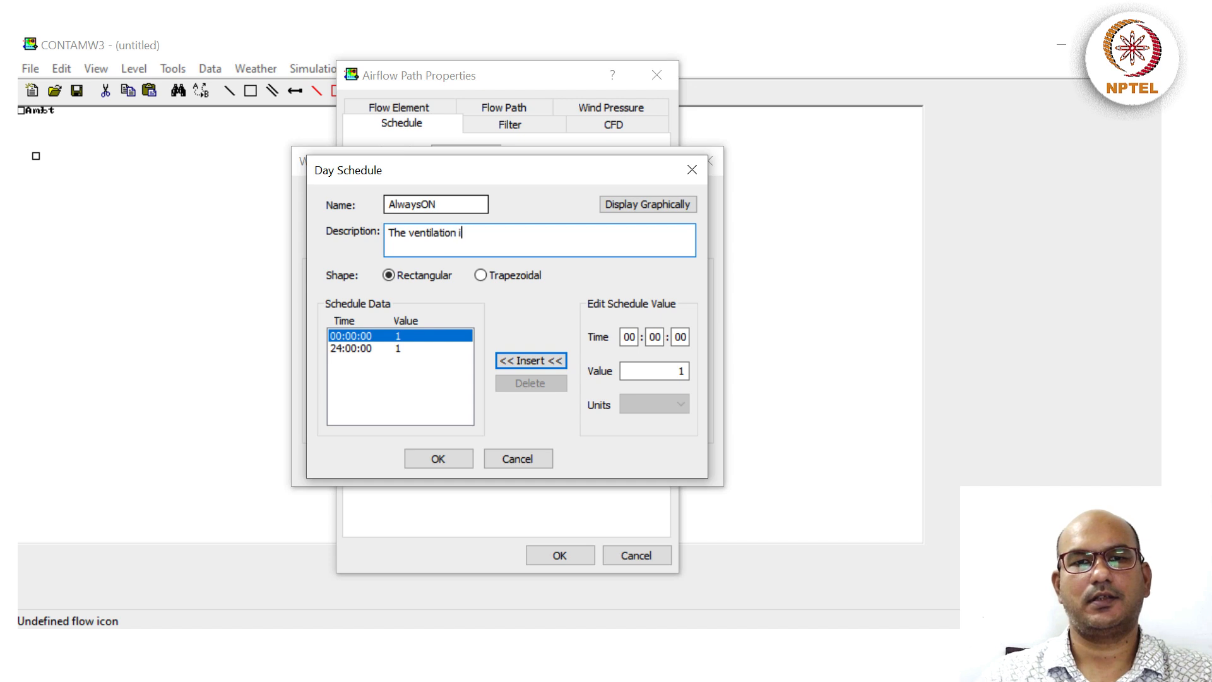
pyautogui.write('s always O')
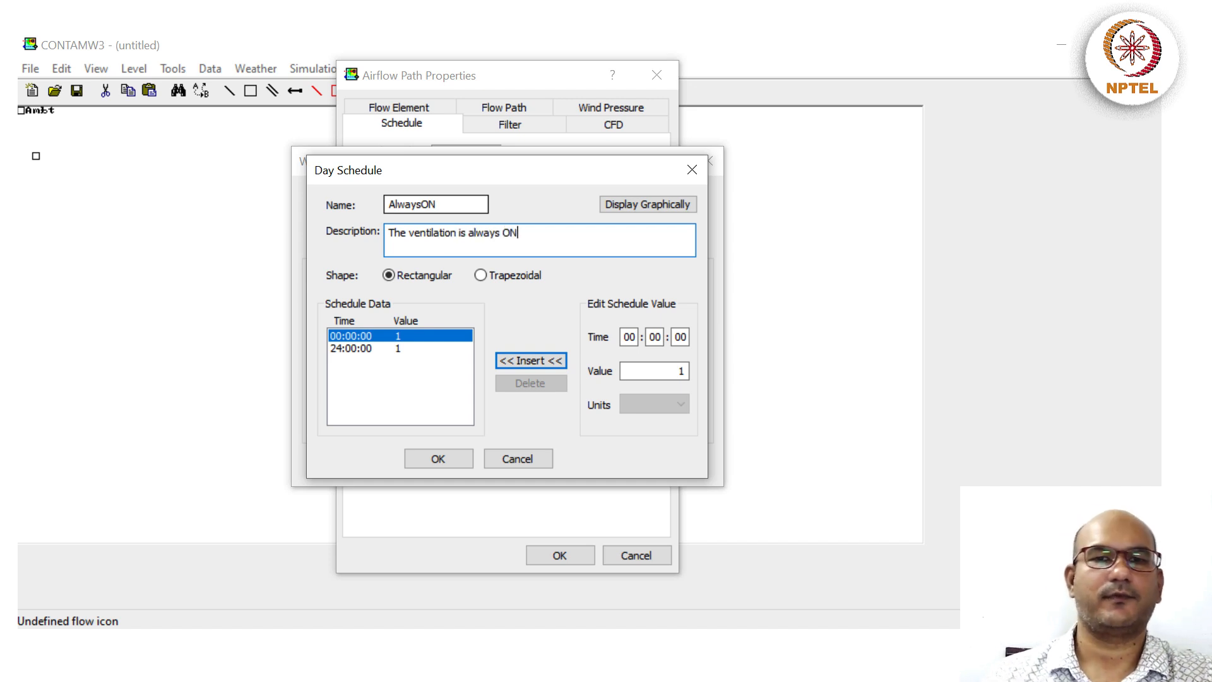
pyautogui.write('N')
# - Check the AlwaysON day schedule as a graph, and save the day schedule
pyautogui.click(668, 208)
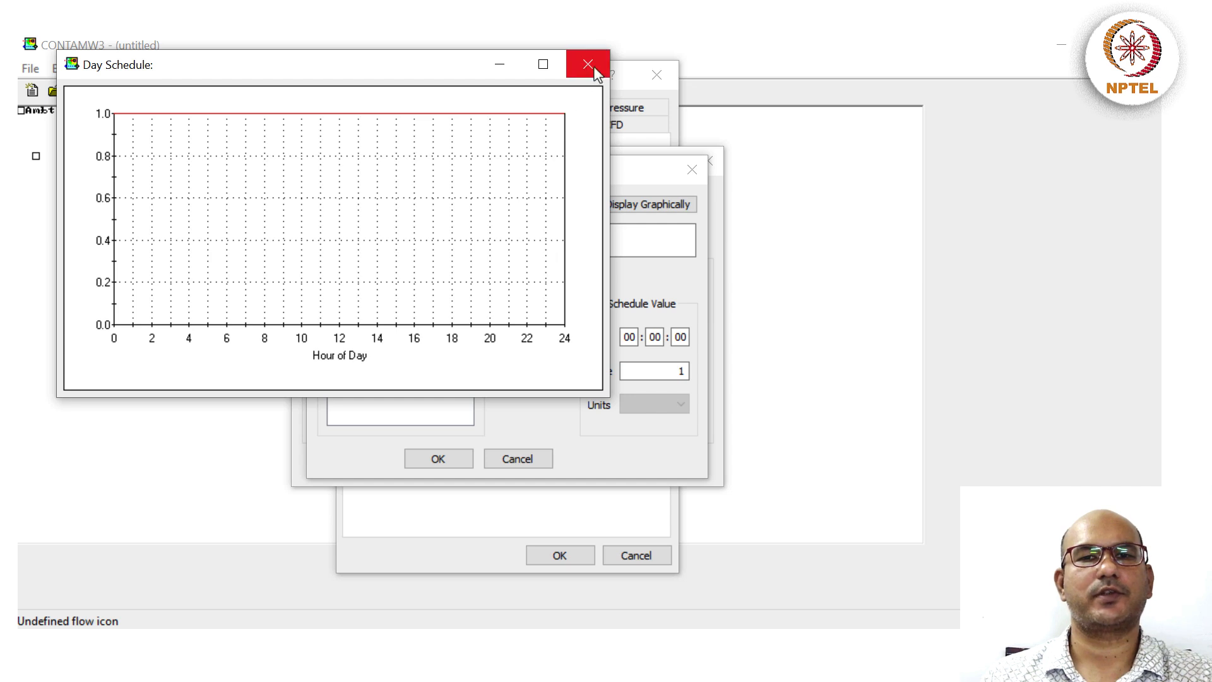
pyautogui.click(588, 66)
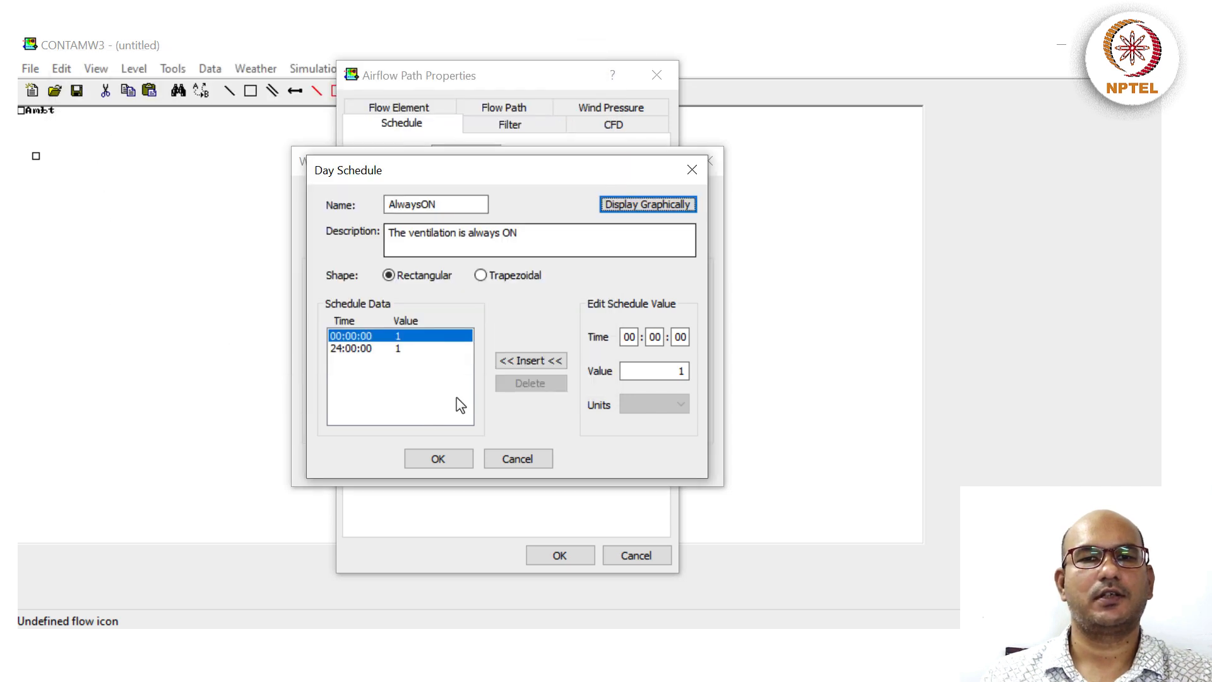
pyautogui.click(418, 459)
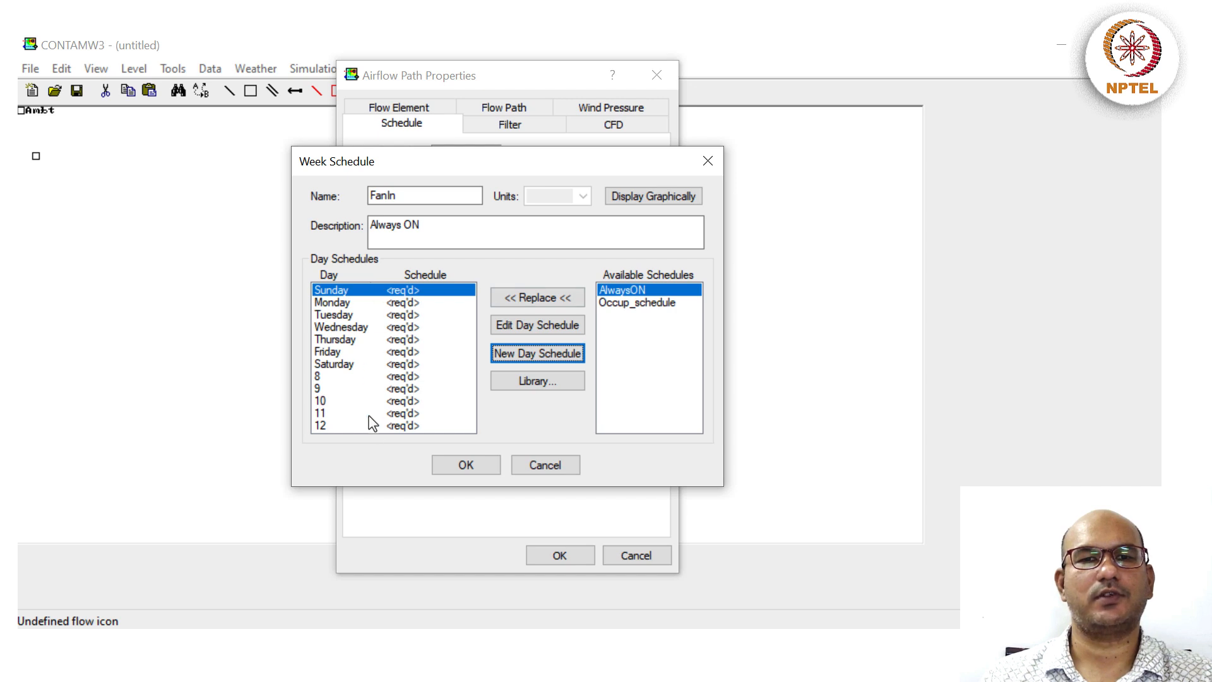
# - Assign the AlwaysON day schedule to all days from Sunday through 12, and save the FanIn week schedule after checking its graph
pyautogui.keyDown('shift'); pyautogui.click(393, 425); pyautogui.keyUp('shift')
pyautogui.click(540, 297)
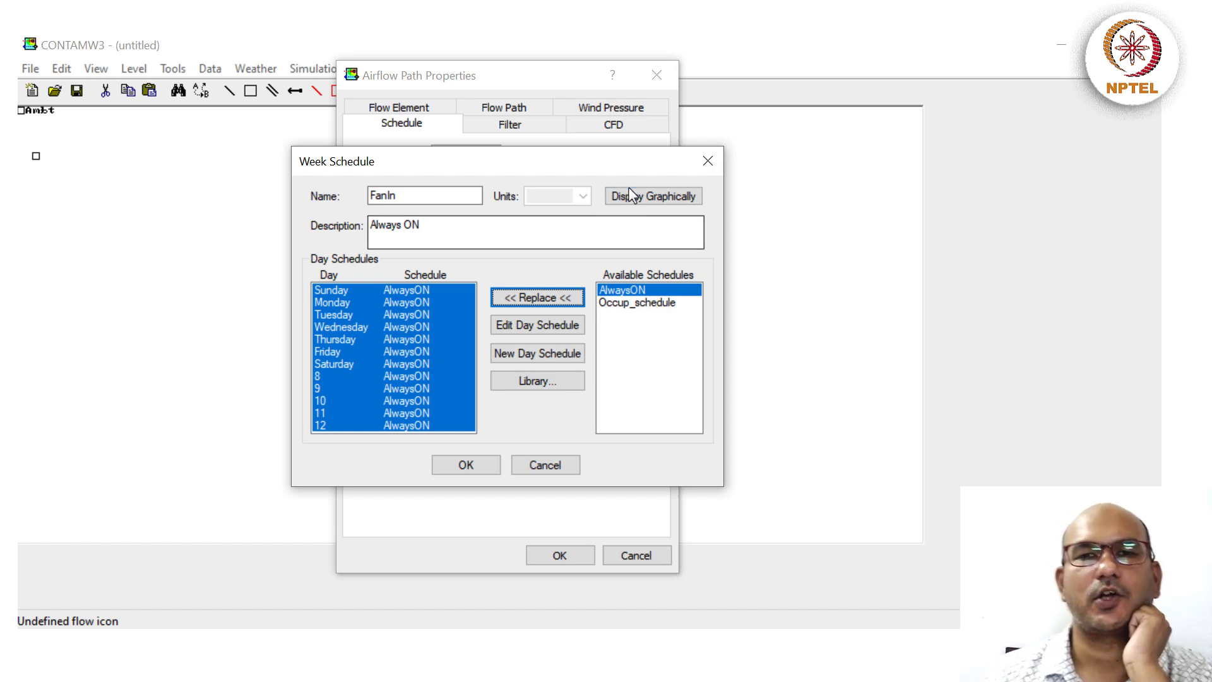
pyautogui.click(641, 198)
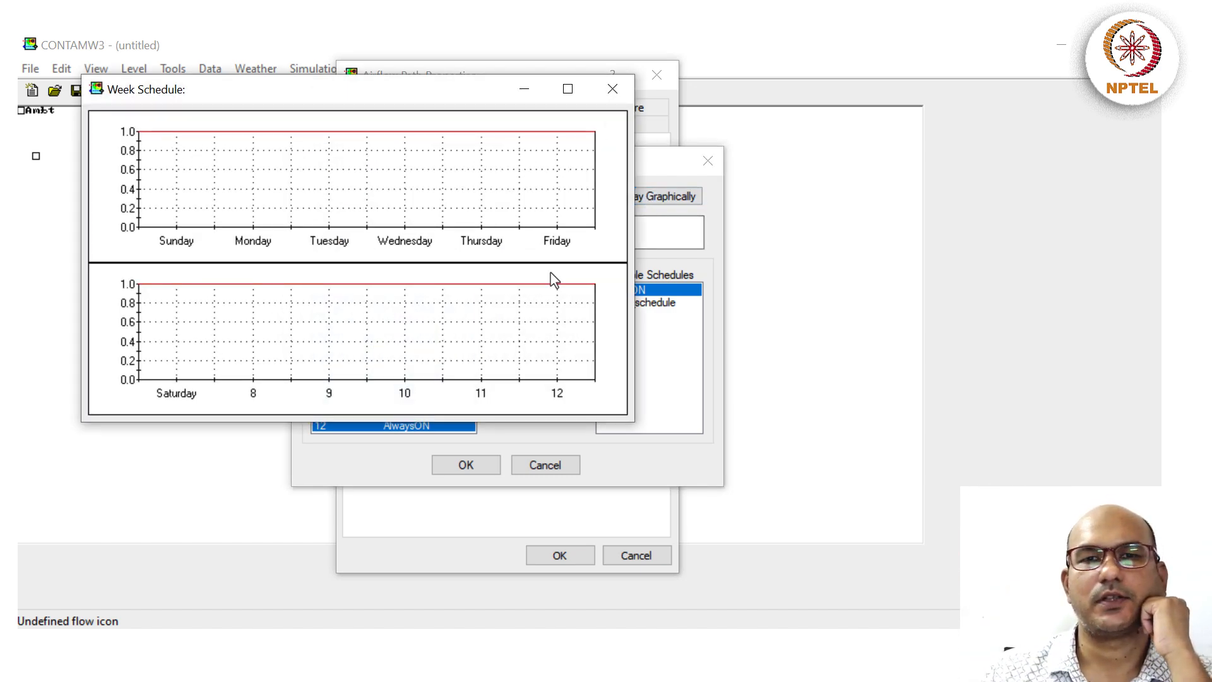
pyautogui.click(612, 88)
pyautogui.click(481, 467)
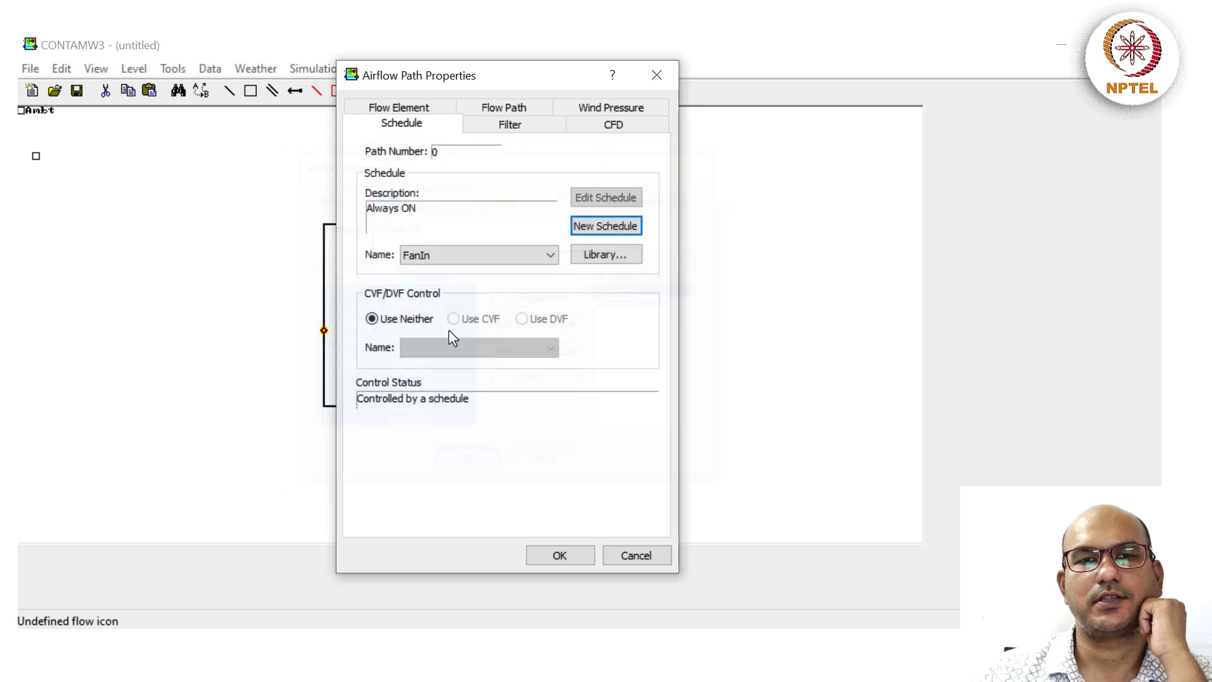
# - Review the airflow path's flow element and schedule, and open its filter settings
pyautogui.click(397, 108)
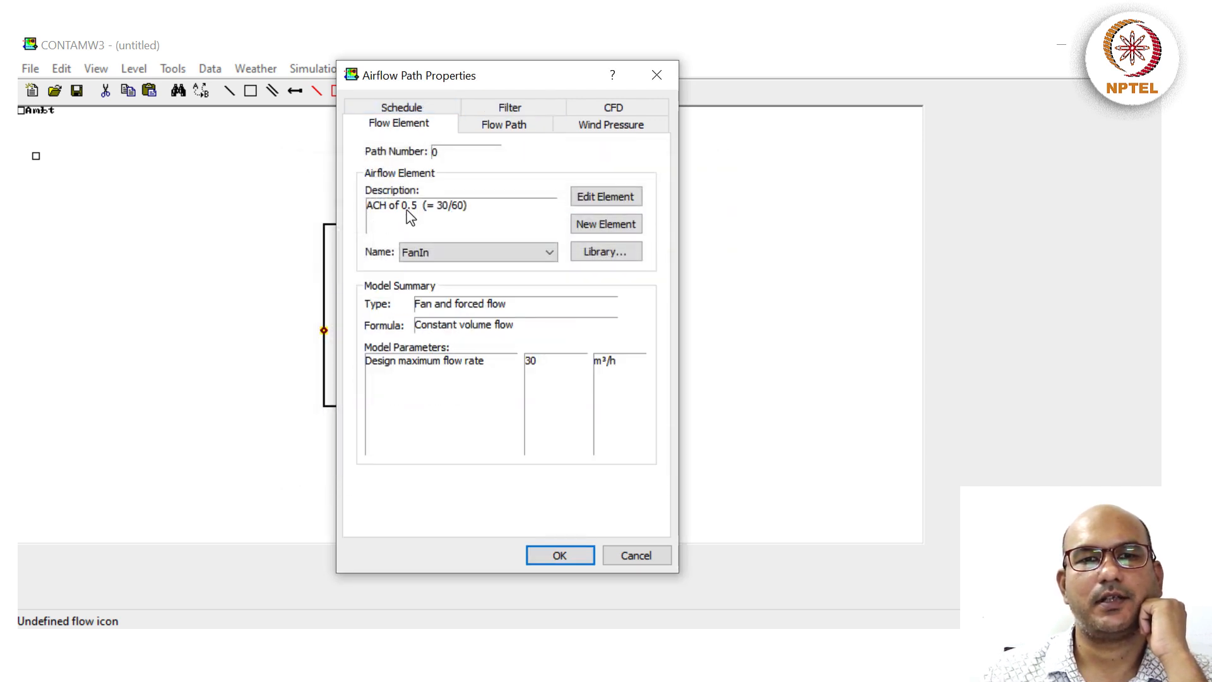
pyautogui.click(435, 107)
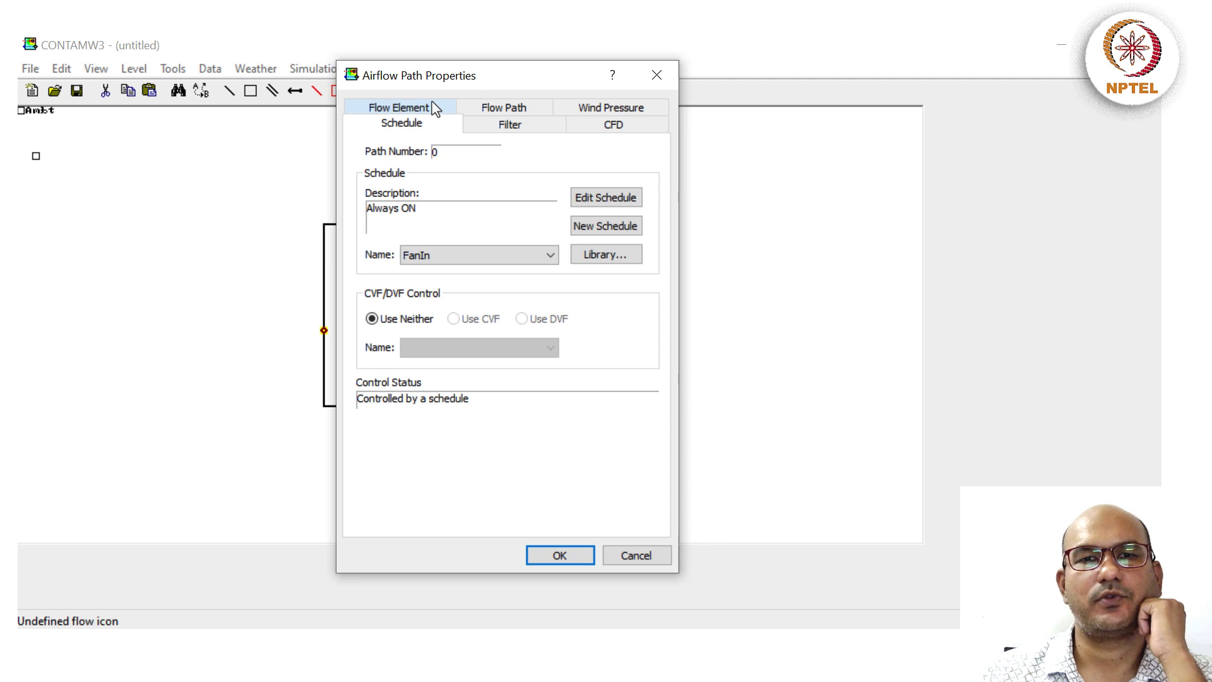
pyautogui.click(491, 108)
pyautogui.click(514, 108)
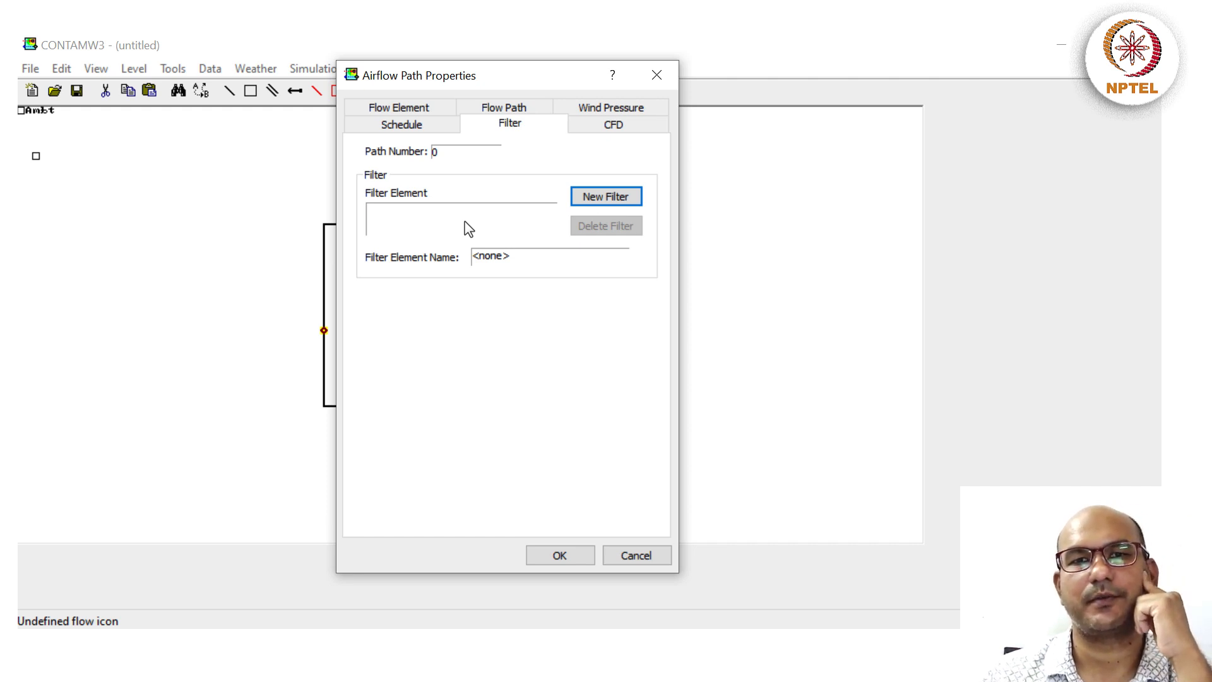
# - Confirm the inlet fan path, add a new flow path on the Suite's right wall, and open its airflow path properties
pyautogui.click(559, 556)
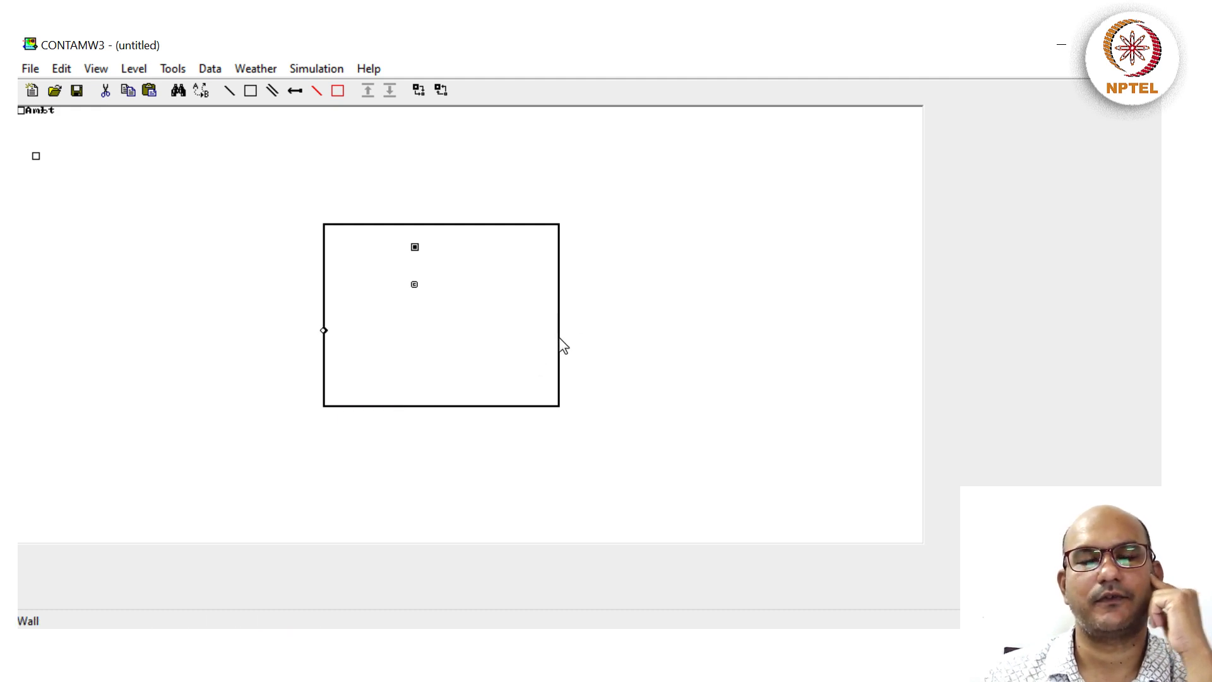
pyautogui.rightClick(560, 292)
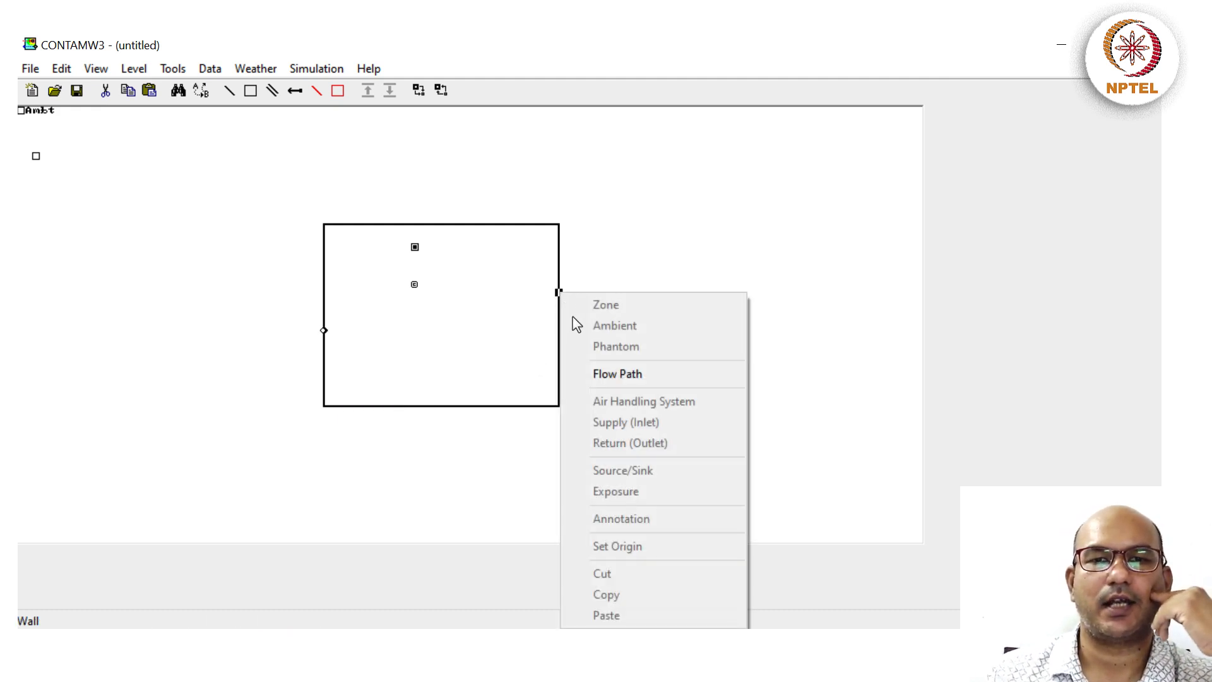
pyautogui.click(618, 375)
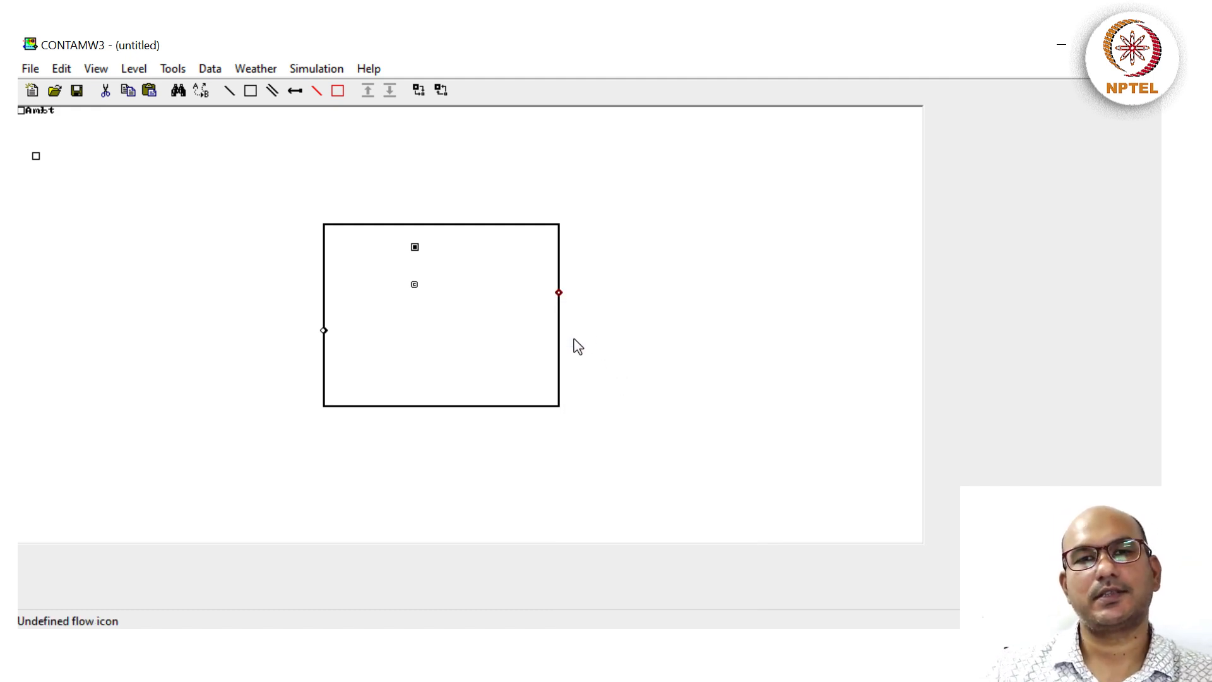
pyautogui.click(560, 294)
pyautogui.doubleClick(557, 294)
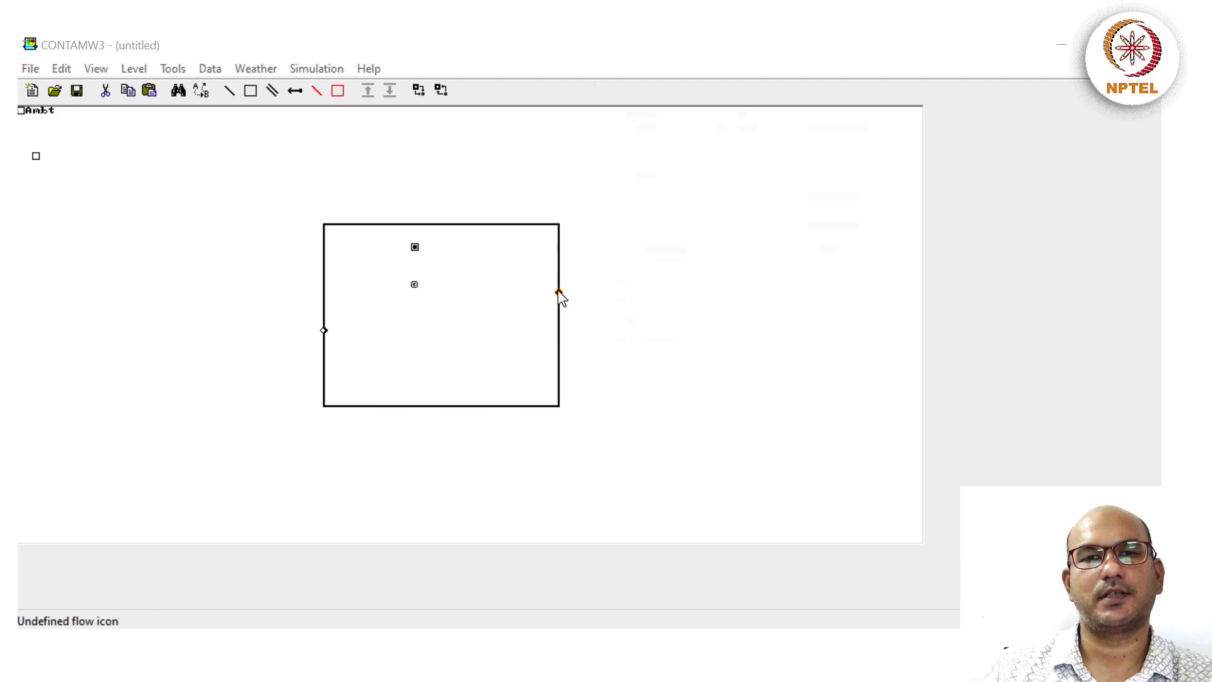
# - Create a Constant Volume Flow fan element named FanOut with a design flow rate of 30 m³/h
pyautogui.click(843, 230)
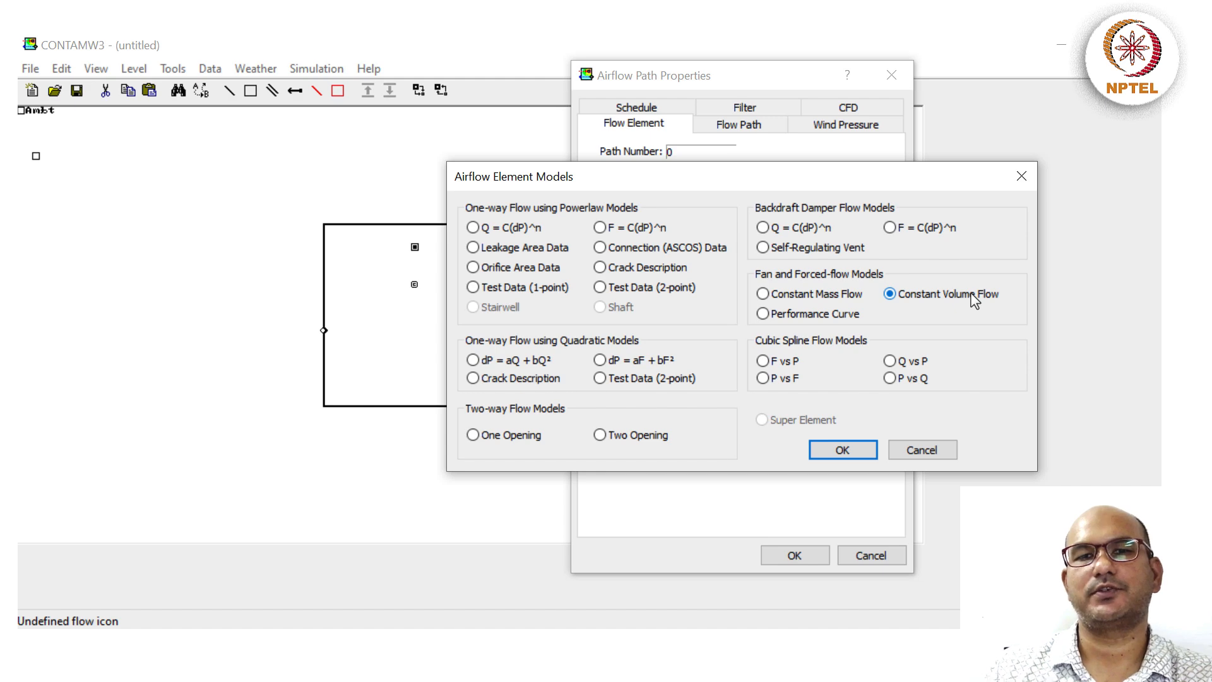
pyautogui.click(848, 445)
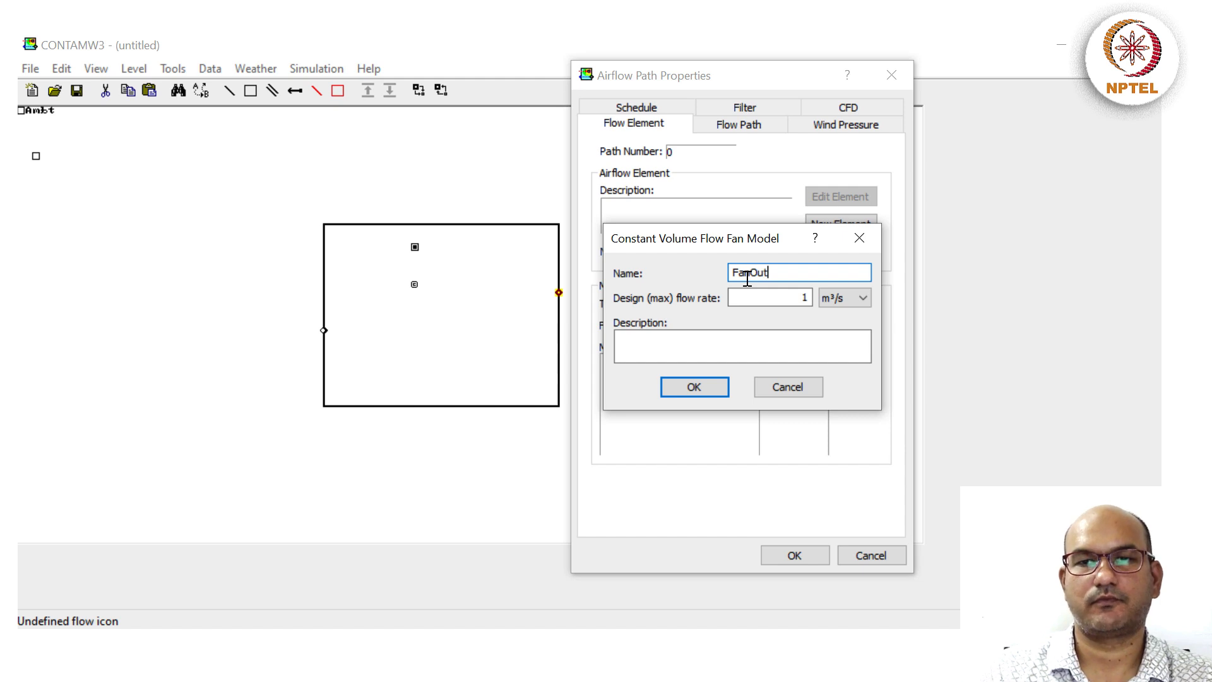
pyautogui.click(854, 298)
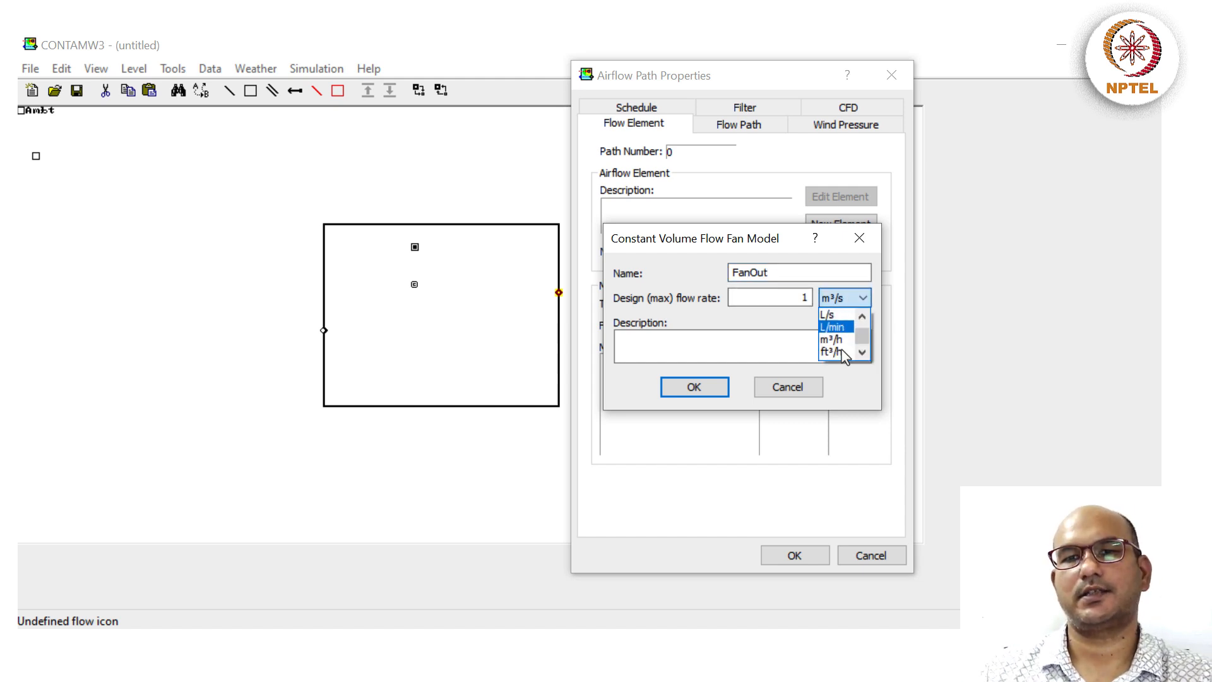
pyautogui.click(832, 339)
pyautogui.doubleClick(794, 298)
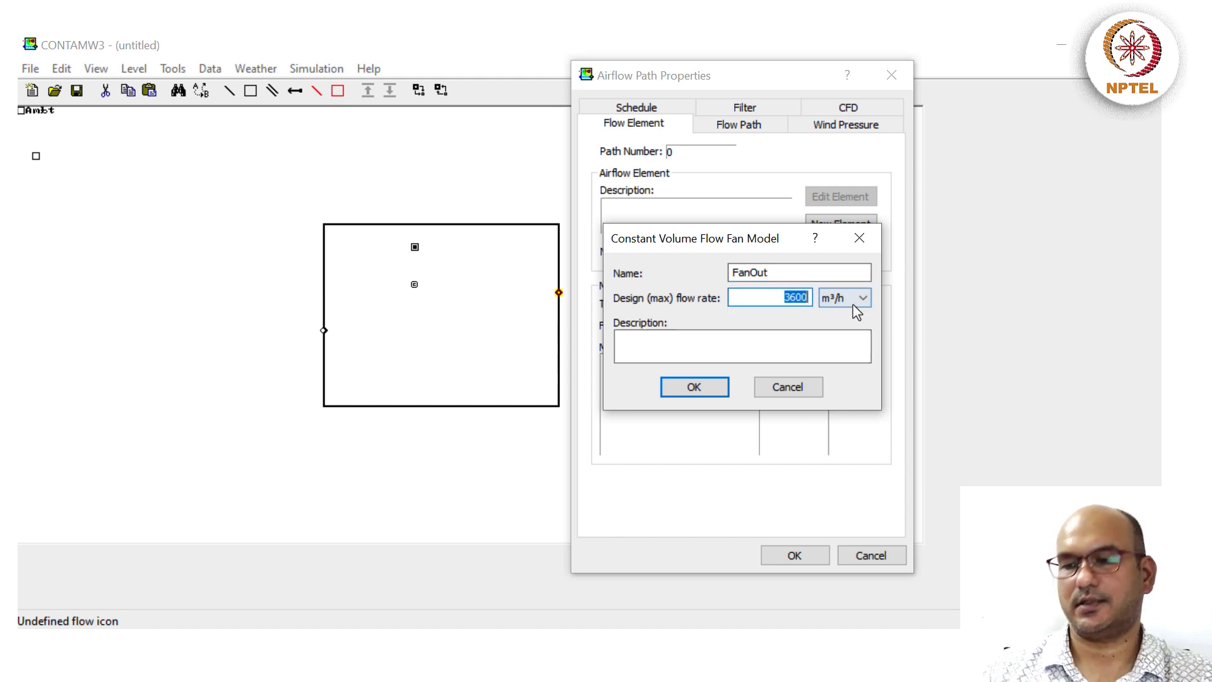
pyautogui.write('30')
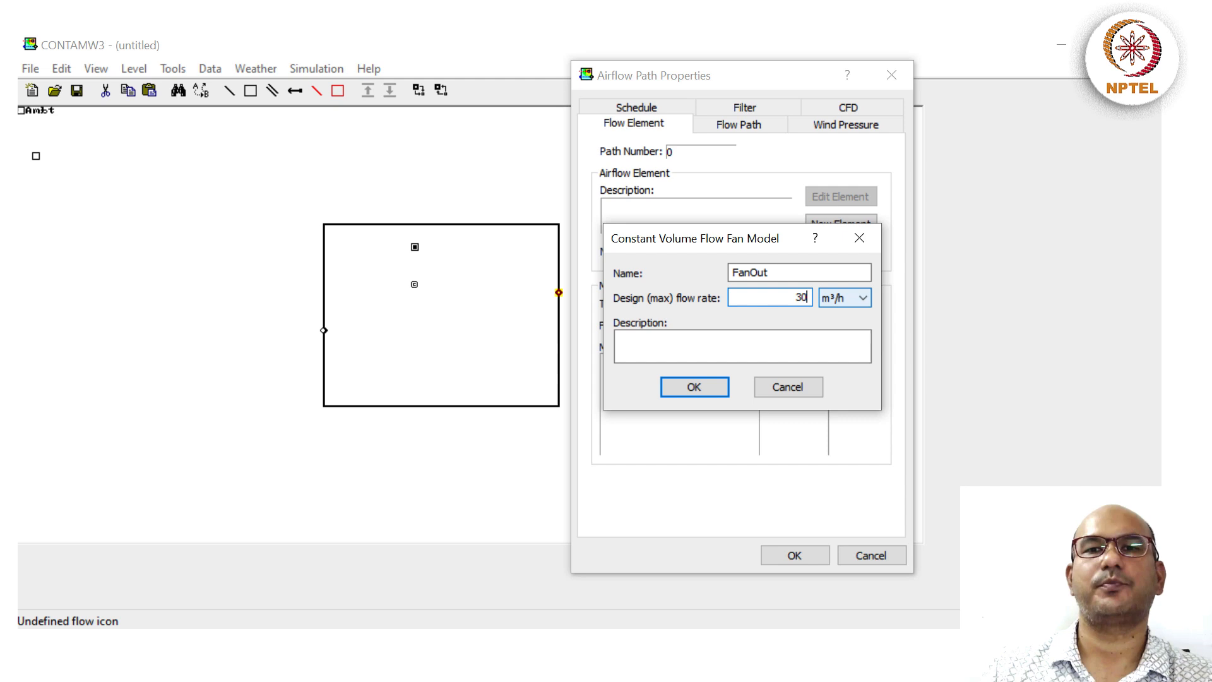
pyautogui.click(752, 346)
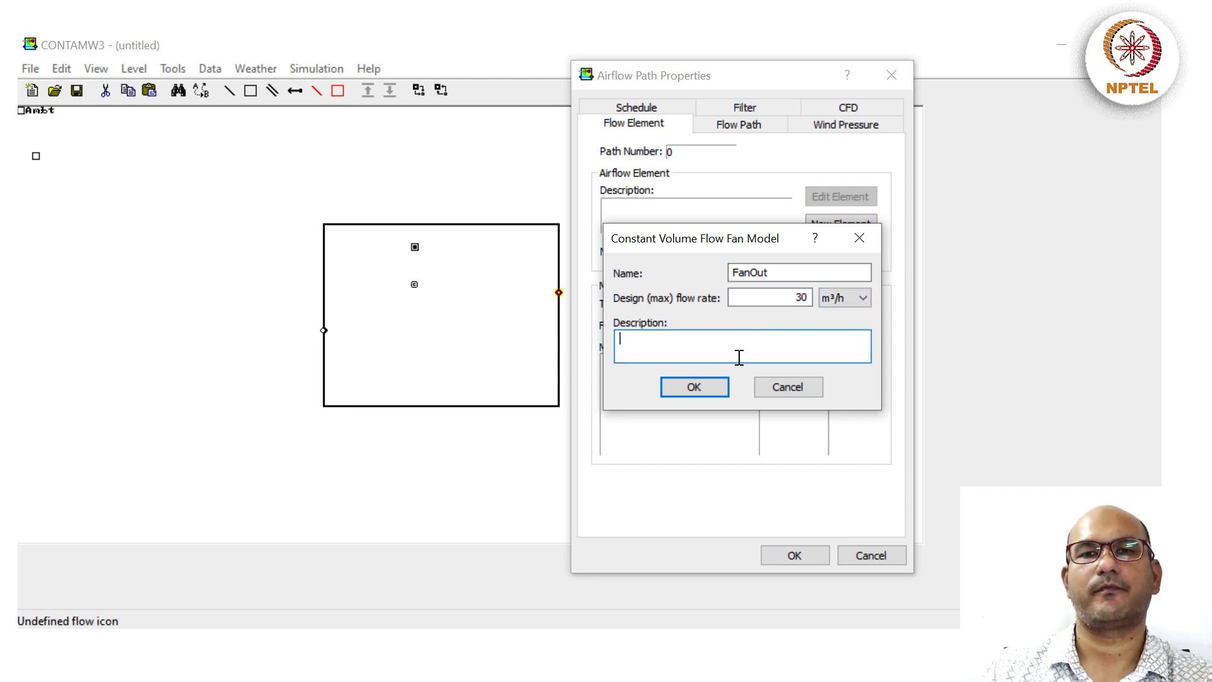
pyautogui.click(704, 392)
# - Set the FanOut path's positive flow direction from Suite to Ambt
pyautogui.click(751, 129)
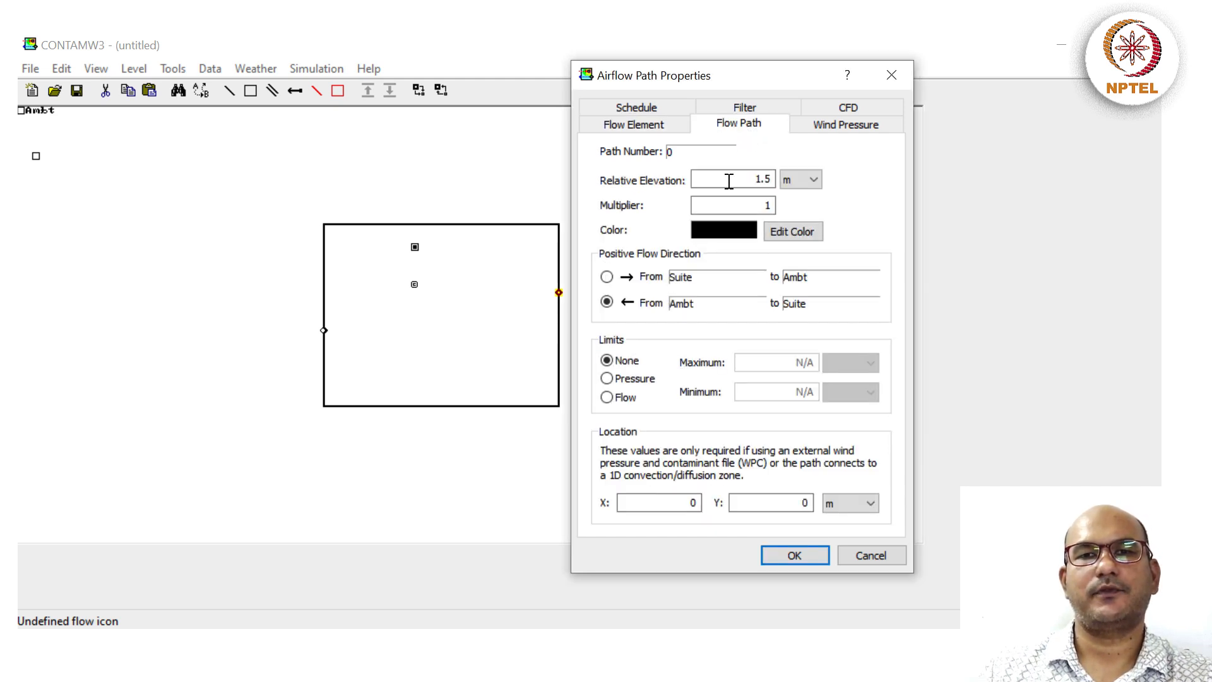
pyautogui.click(607, 278)
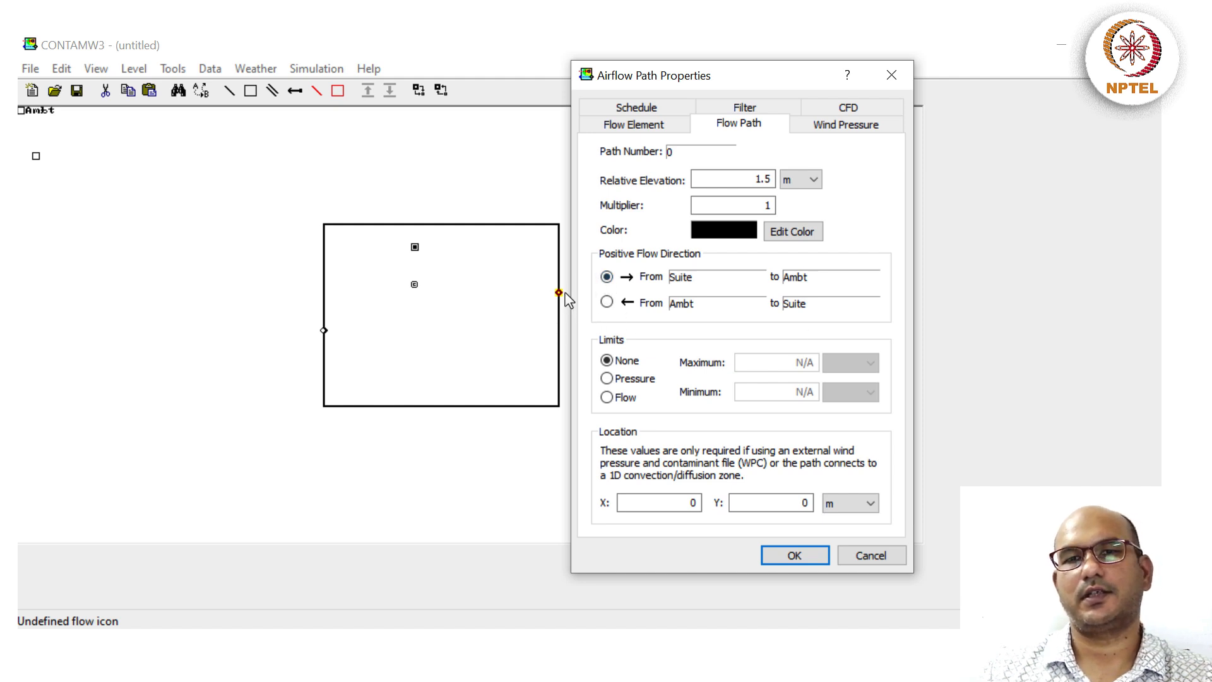
pyautogui.moveTo(726, 85); pyautogui.dragTo(854, 55)
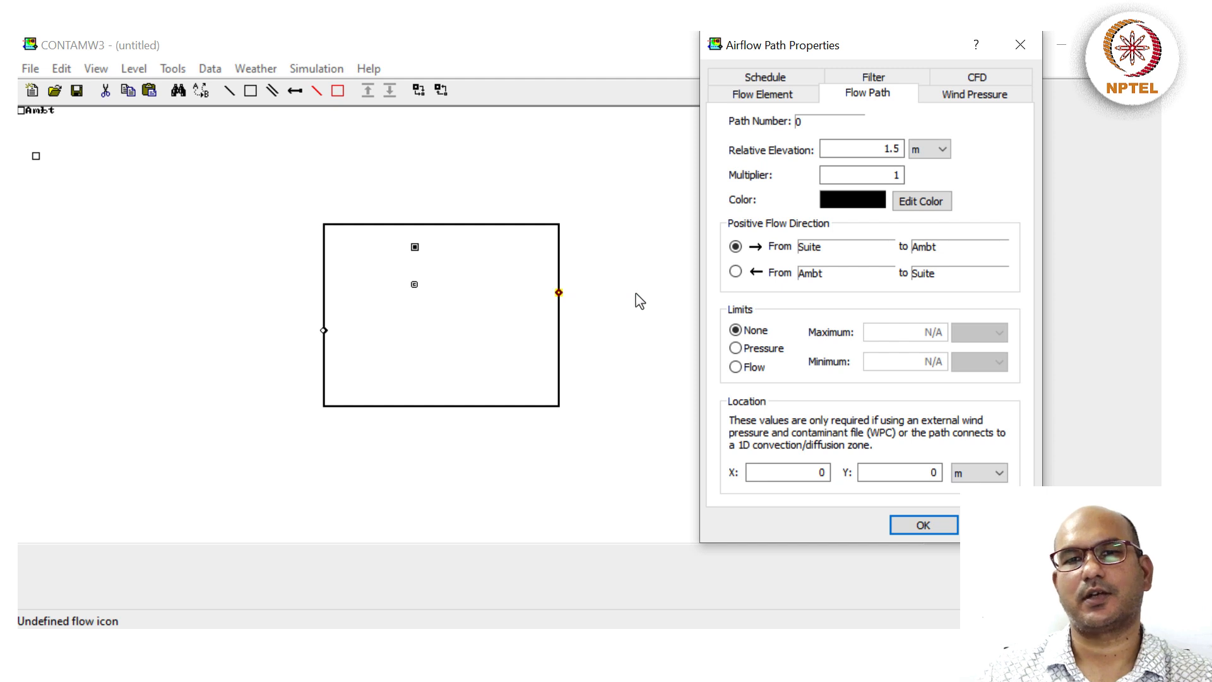
pyautogui.moveTo(847, 54); pyautogui.dragTo(732, 146)
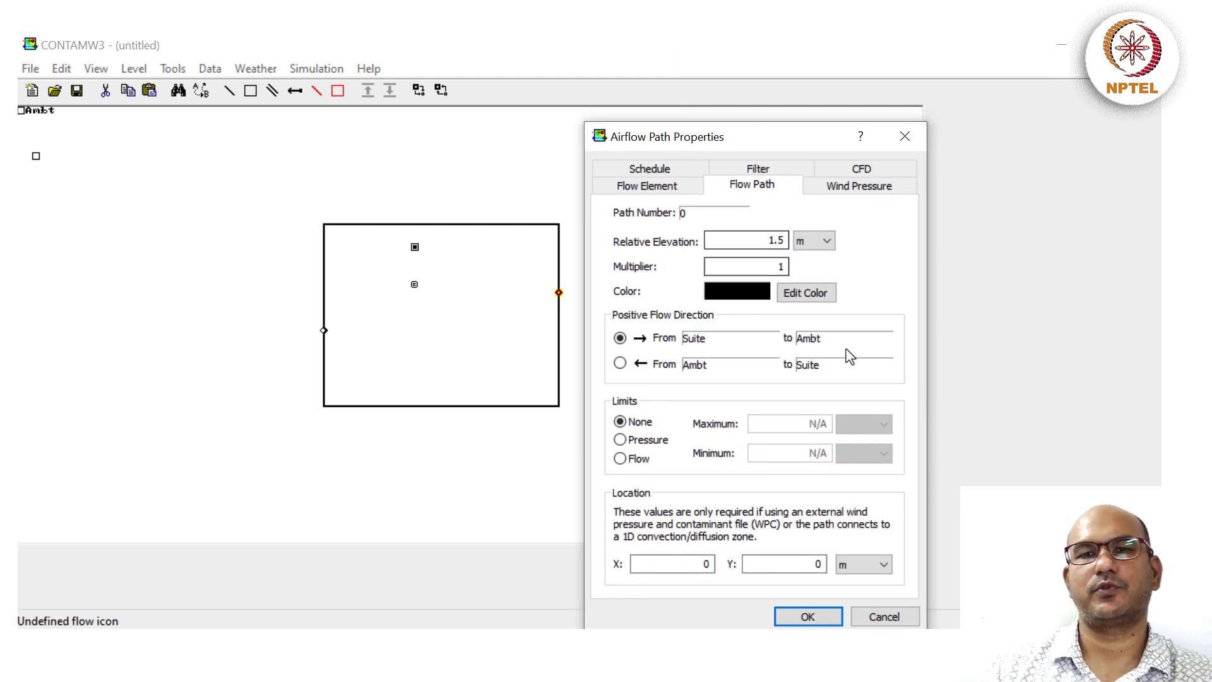
# - Create a week schedule named FanOut_alwaysON using AlwaysON for all days from Sunday through 12, and save it after checking its graph
pyautogui.click(668, 170)
pyautogui.moveTo(709, 133); pyautogui.dragTo(706, 66)
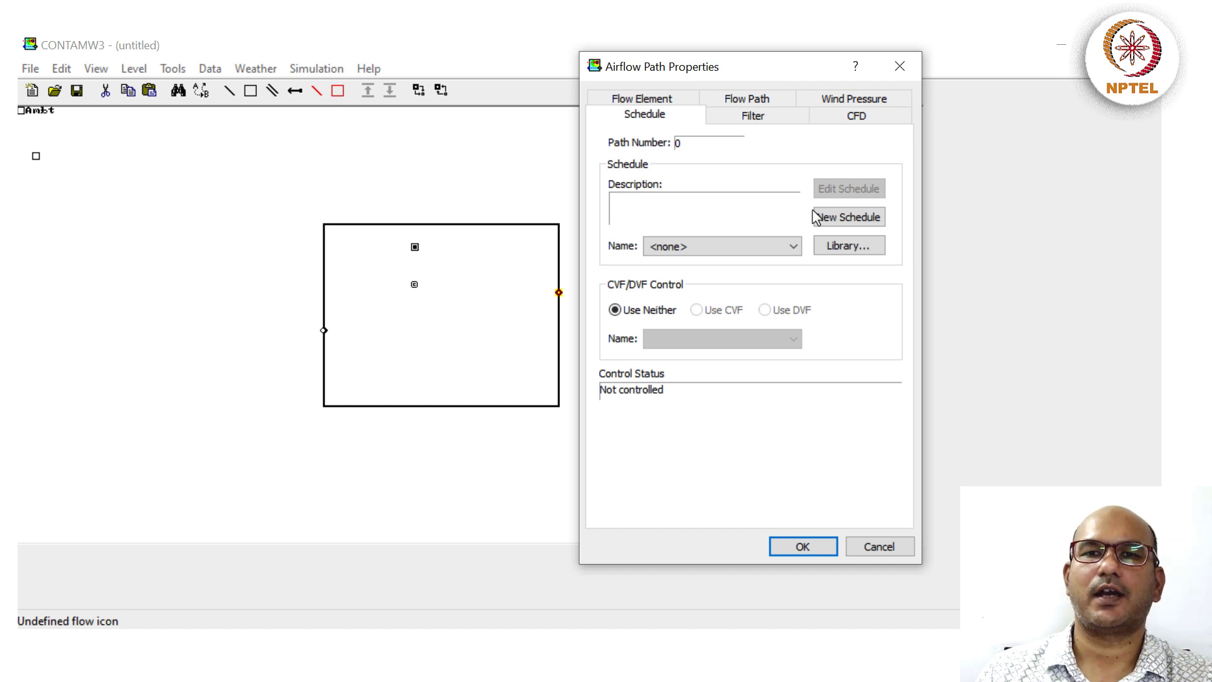
pyautogui.click(839, 222)
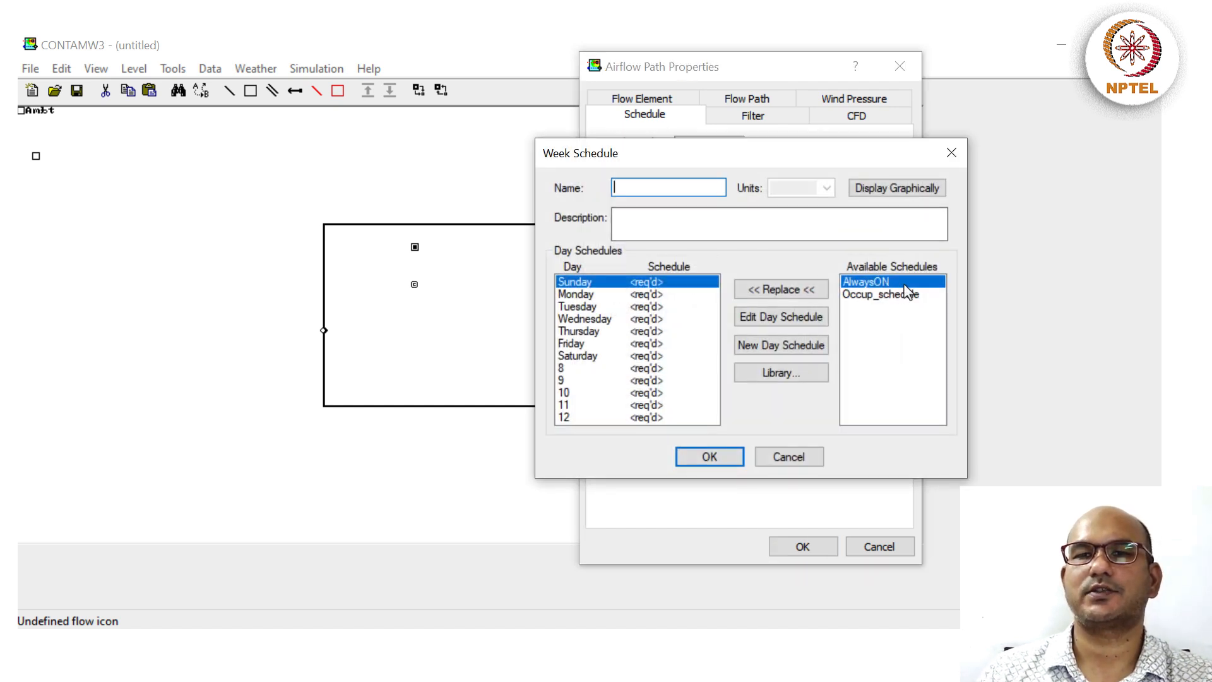
pyautogui.keyDown('shift'); pyautogui.click(652, 412); pyautogui.keyUp('shift')
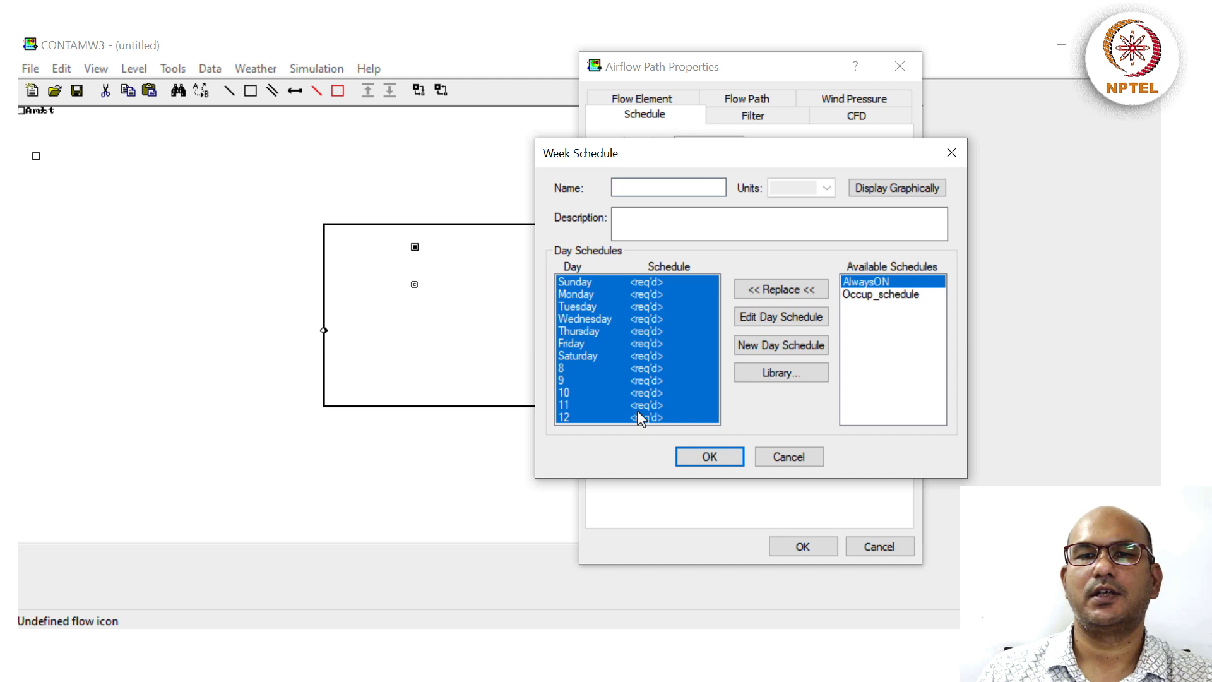
pyautogui.click(781, 290)
pyautogui.click(639, 184)
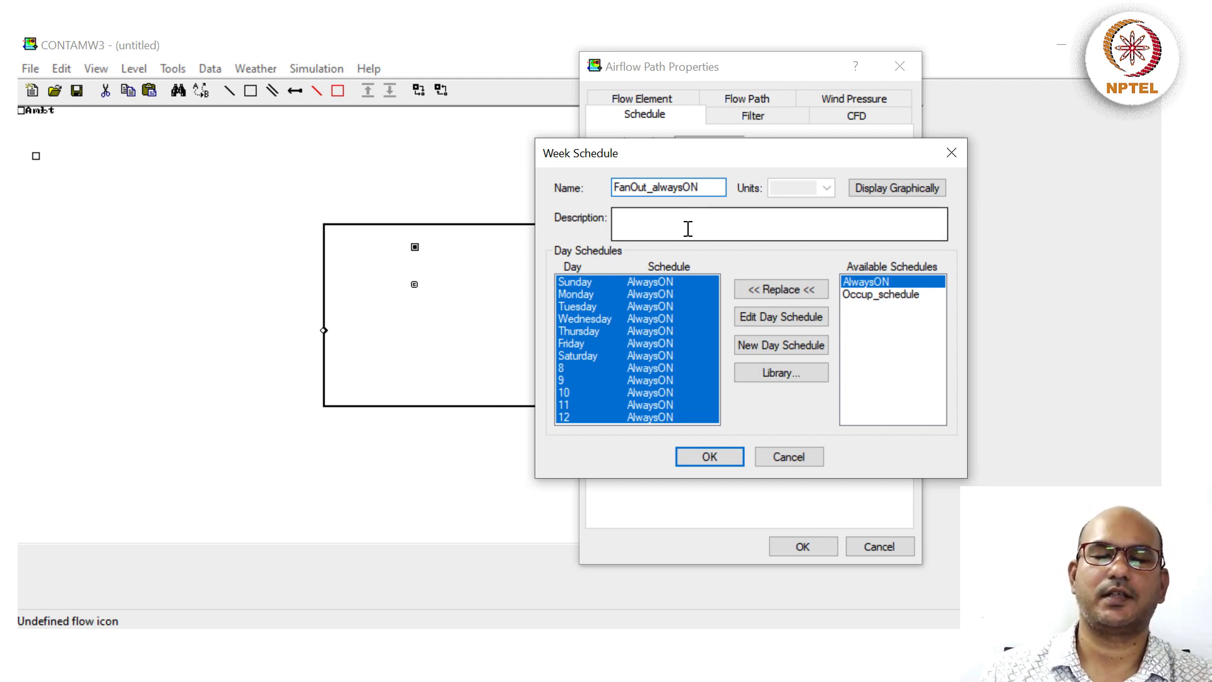
pyautogui.click(899, 188)
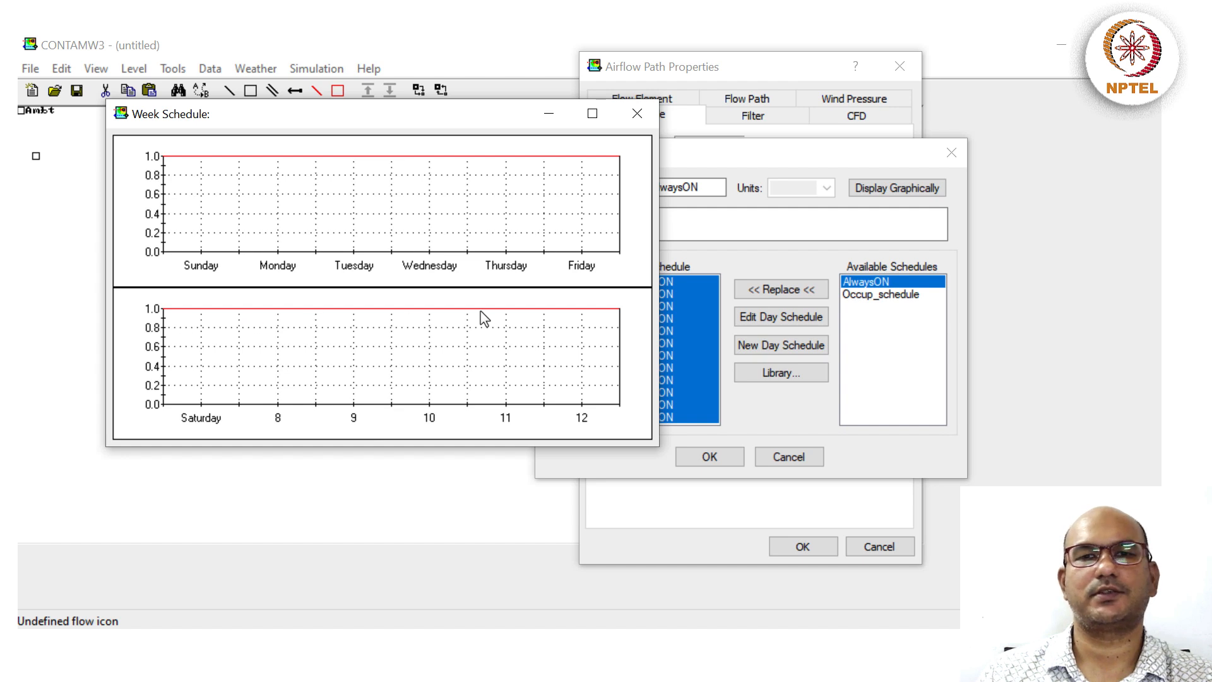
pyautogui.click(638, 114)
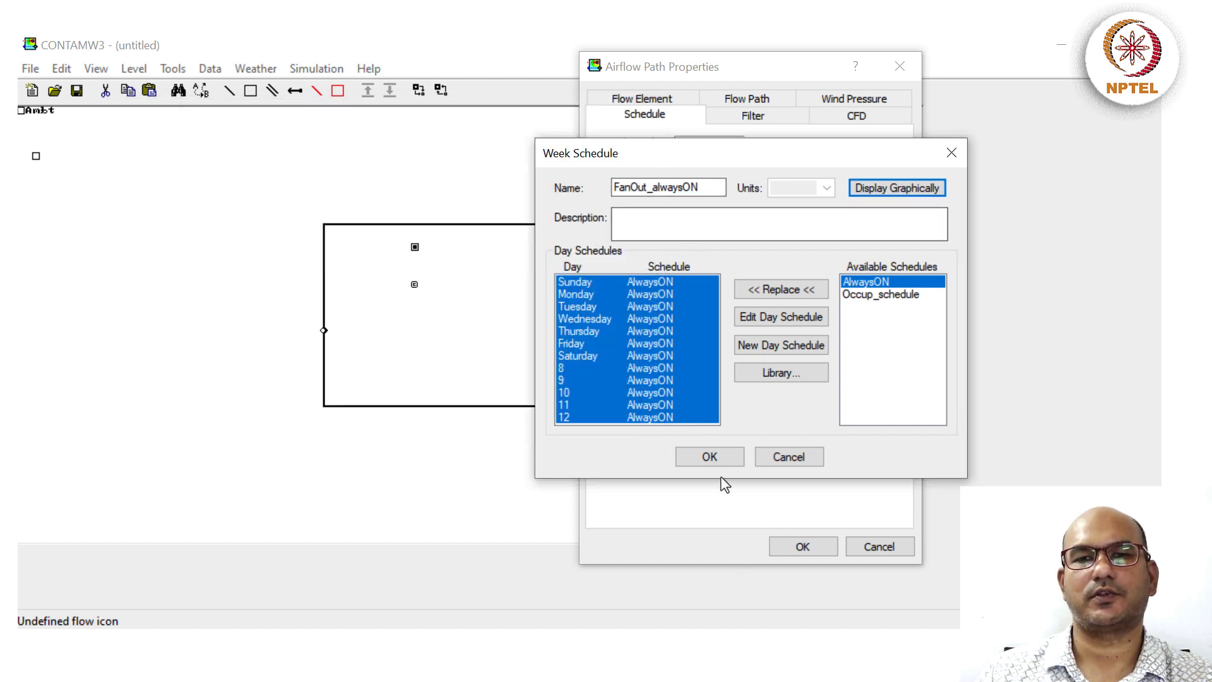
pyautogui.click(711, 458)
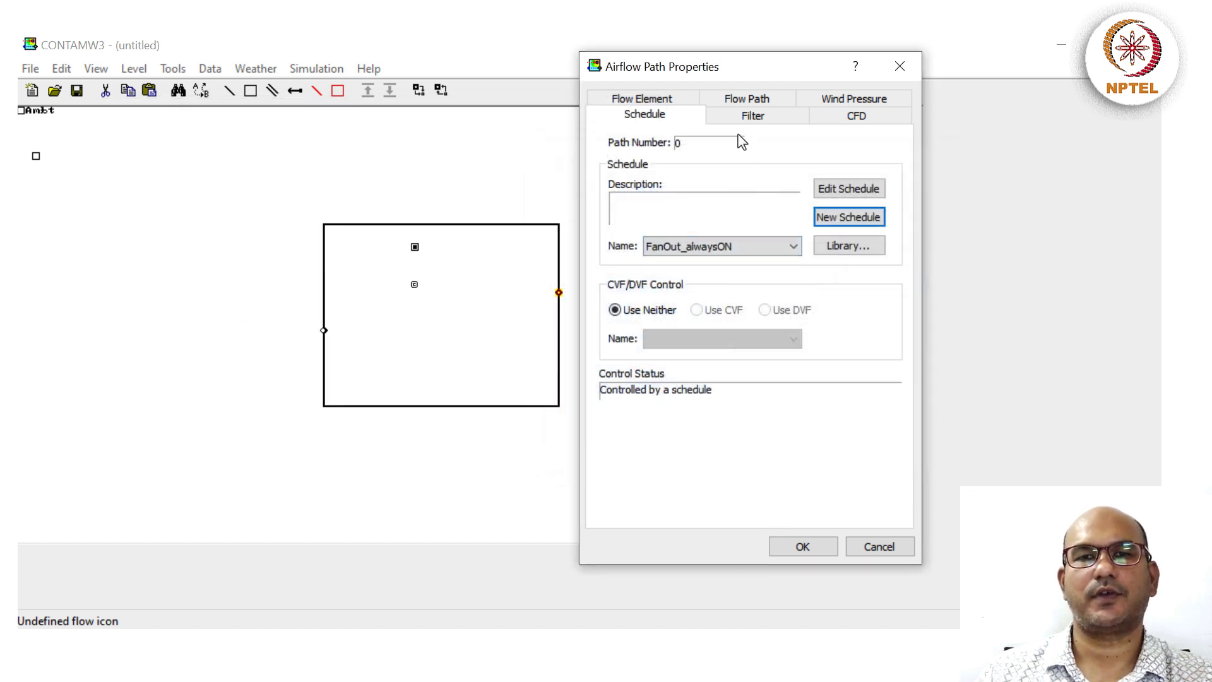
# - Review the FanOut path's flow direction and flow element, and confirm the airflow path properties
pyautogui.click(743, 99)
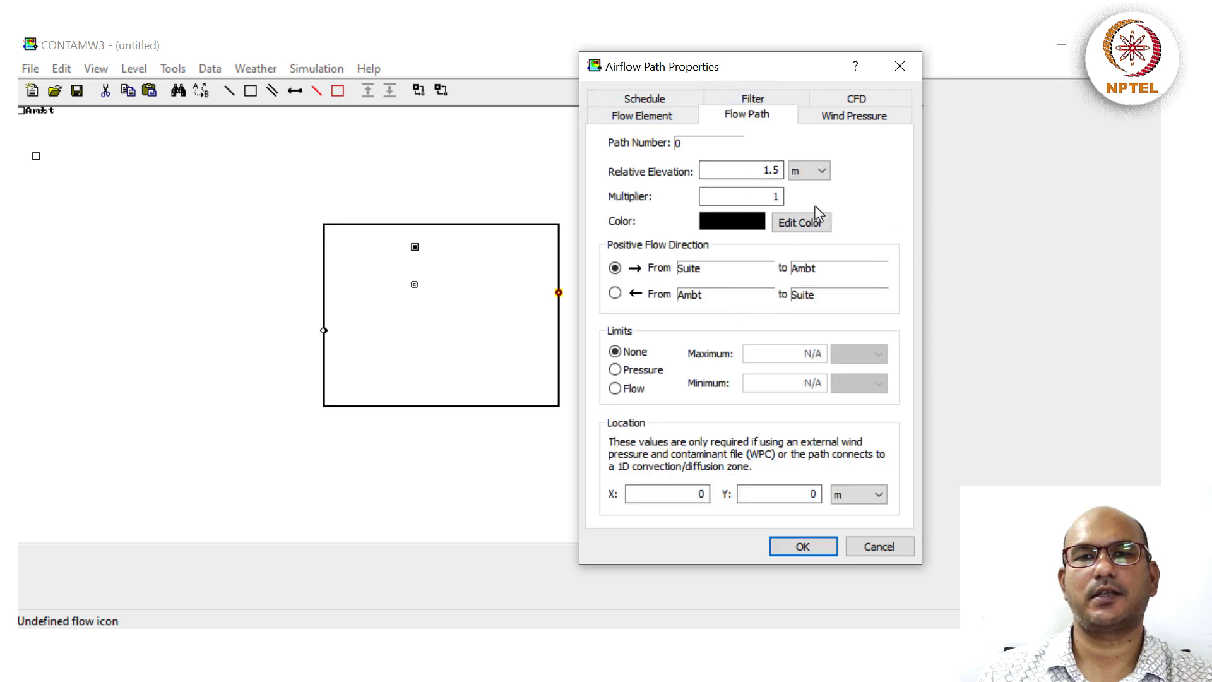
pyautogui.click(650, 115)
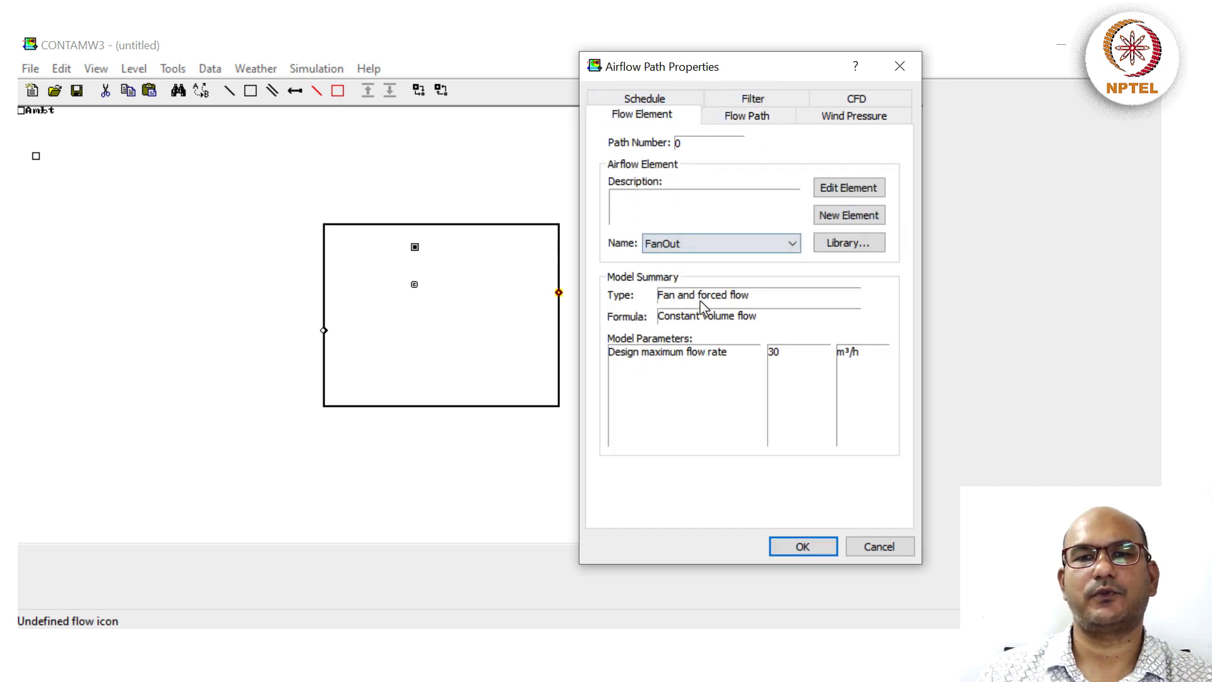
pyautogui.click(803, 546)
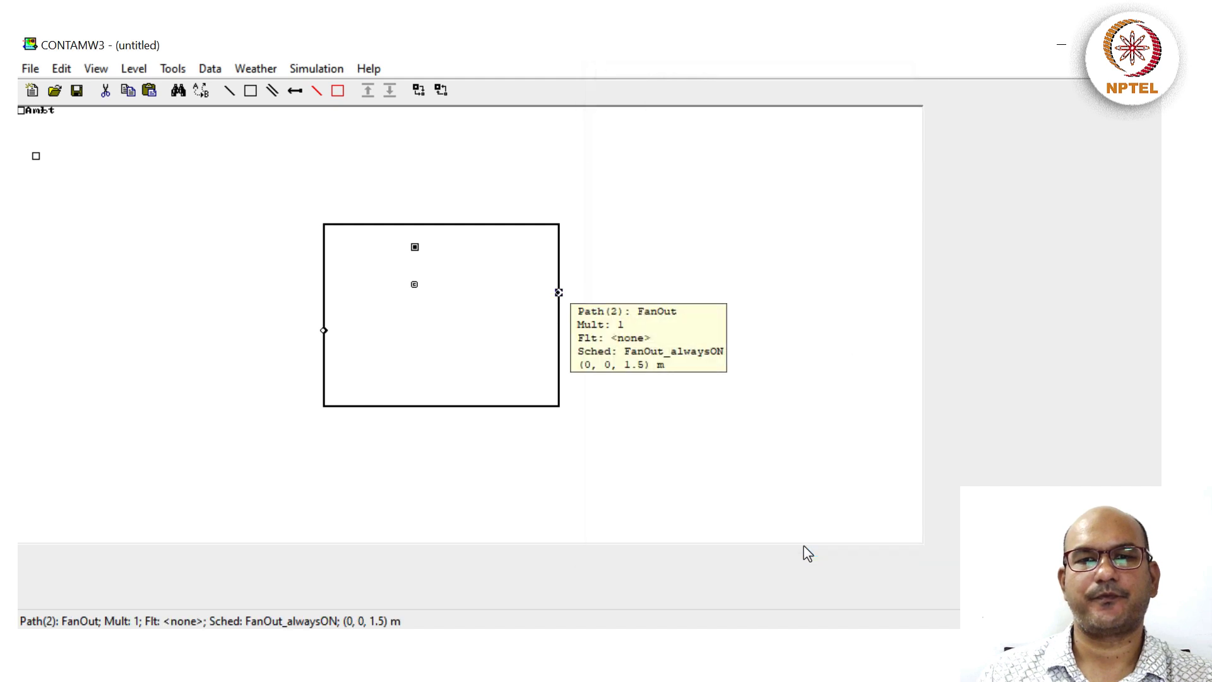
# - Add a flow path on the Suite's top wall and open its airflow path properties
pyautogui.rightClick(506, 224)
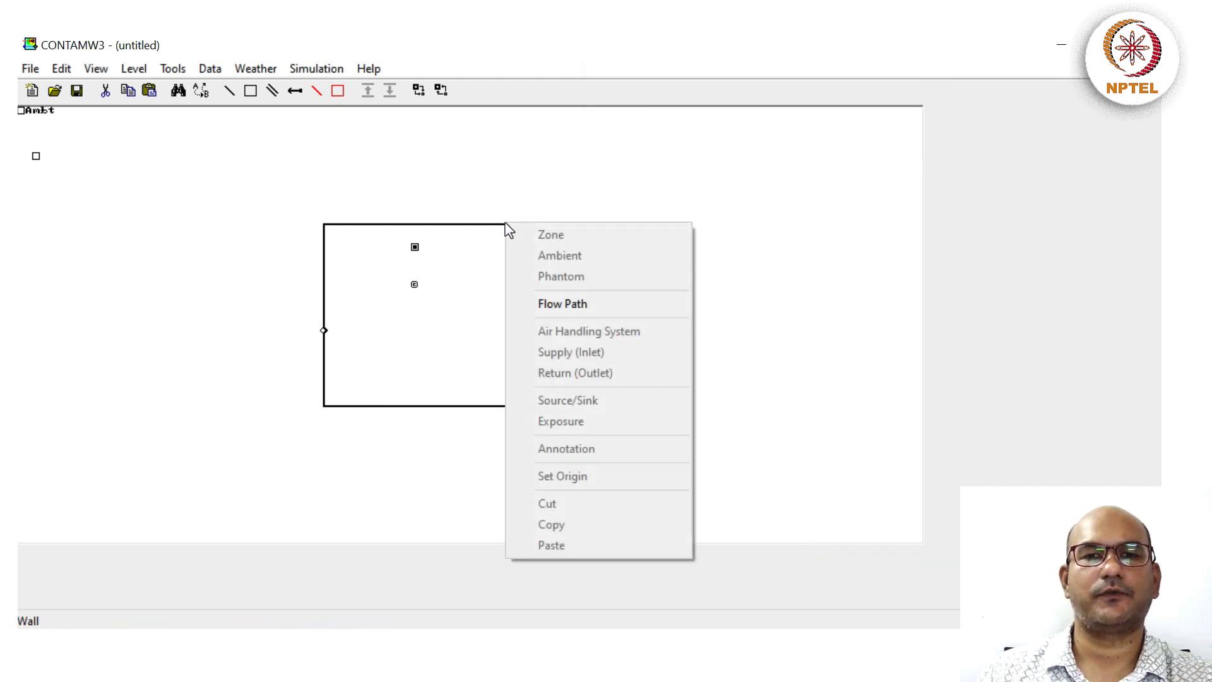
pyautogui.click(555, 304)
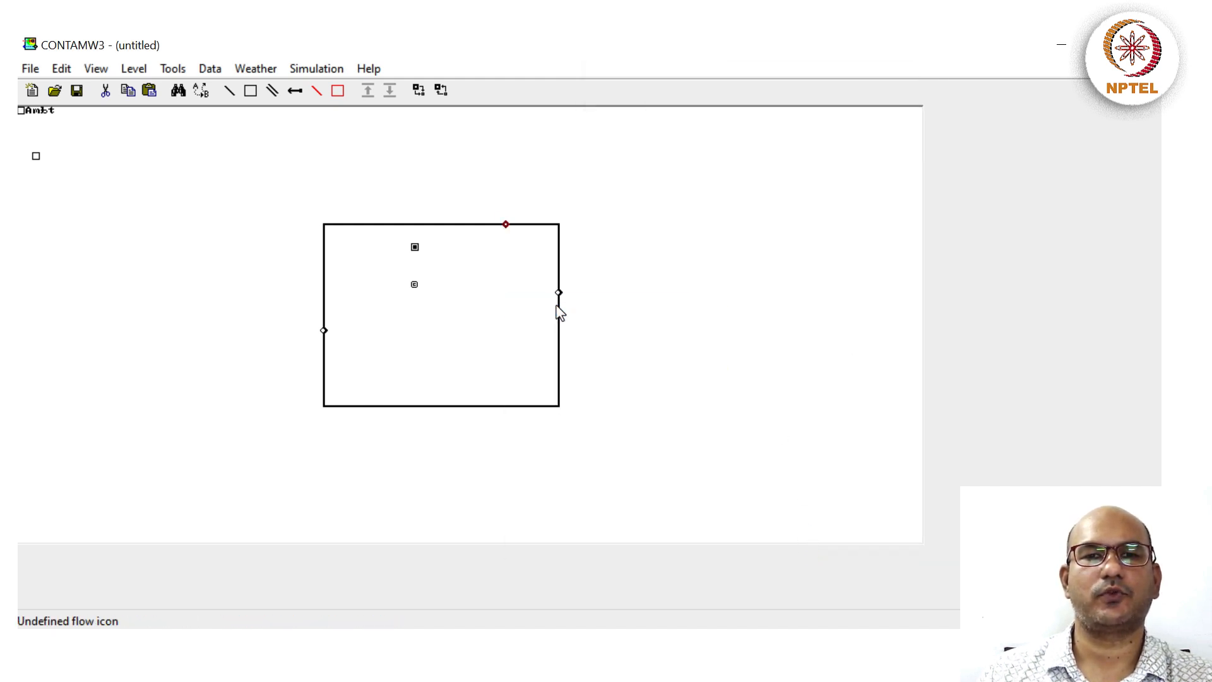
pyautogui.click(507, 217)
pyautogui.doubleClick(505, 231)
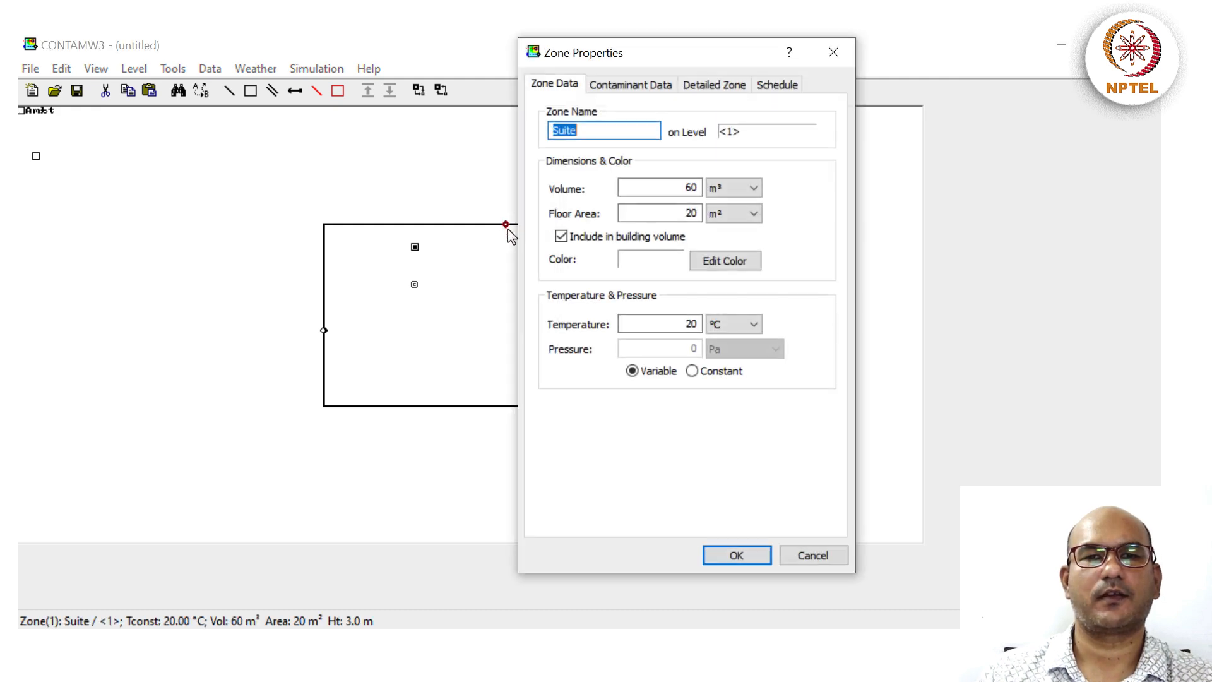
pyautogui.press('Escape')
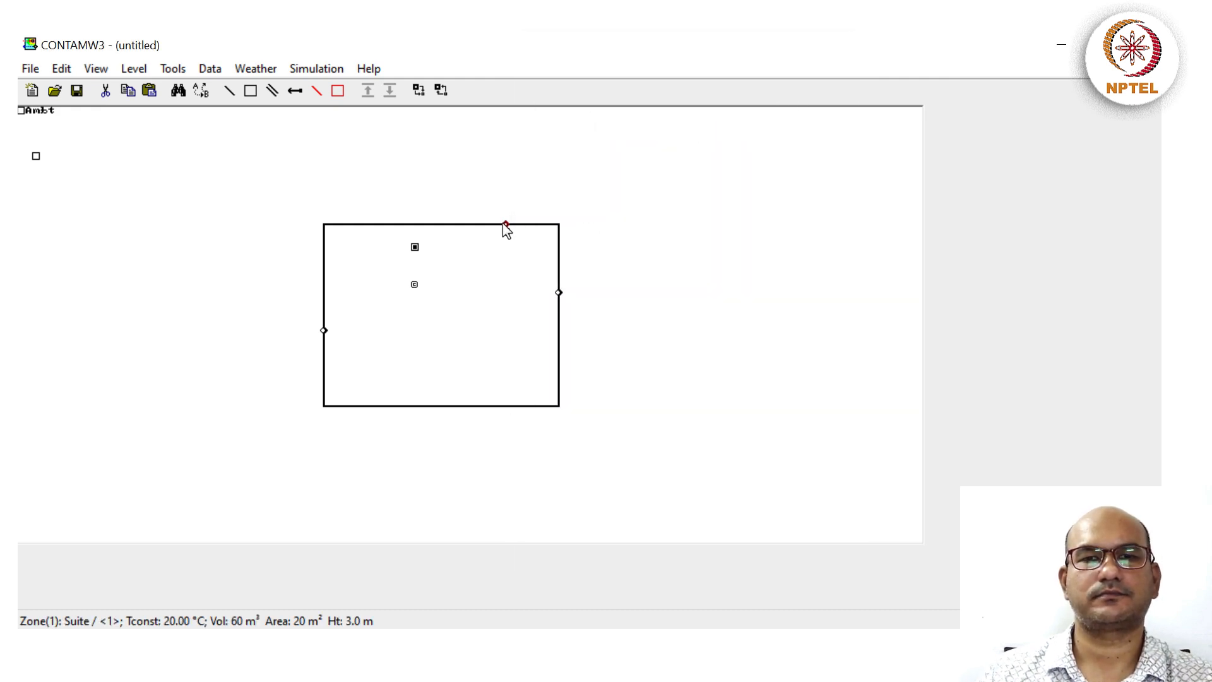
pyautogui.doubleClick(506, 227)
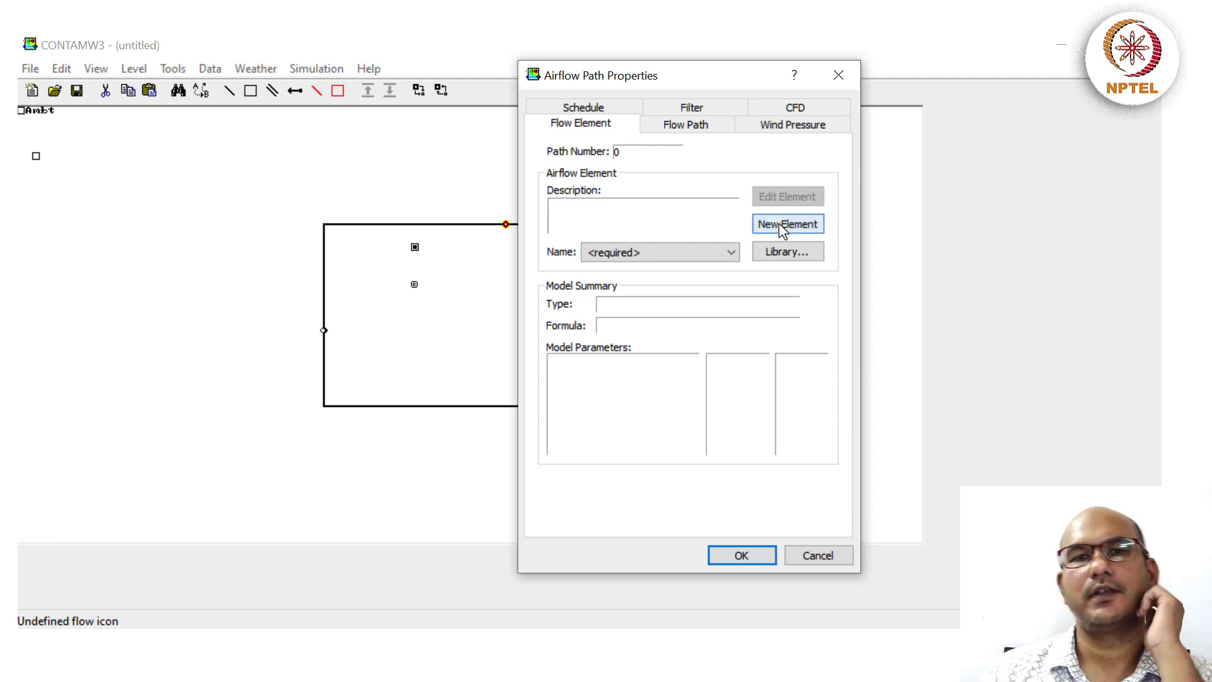
# - Create a Leakage Area Data powerlaw element named Leakage with a leakage area per unit area of 1 cm²/m²
pyautogui.click(782, 225)
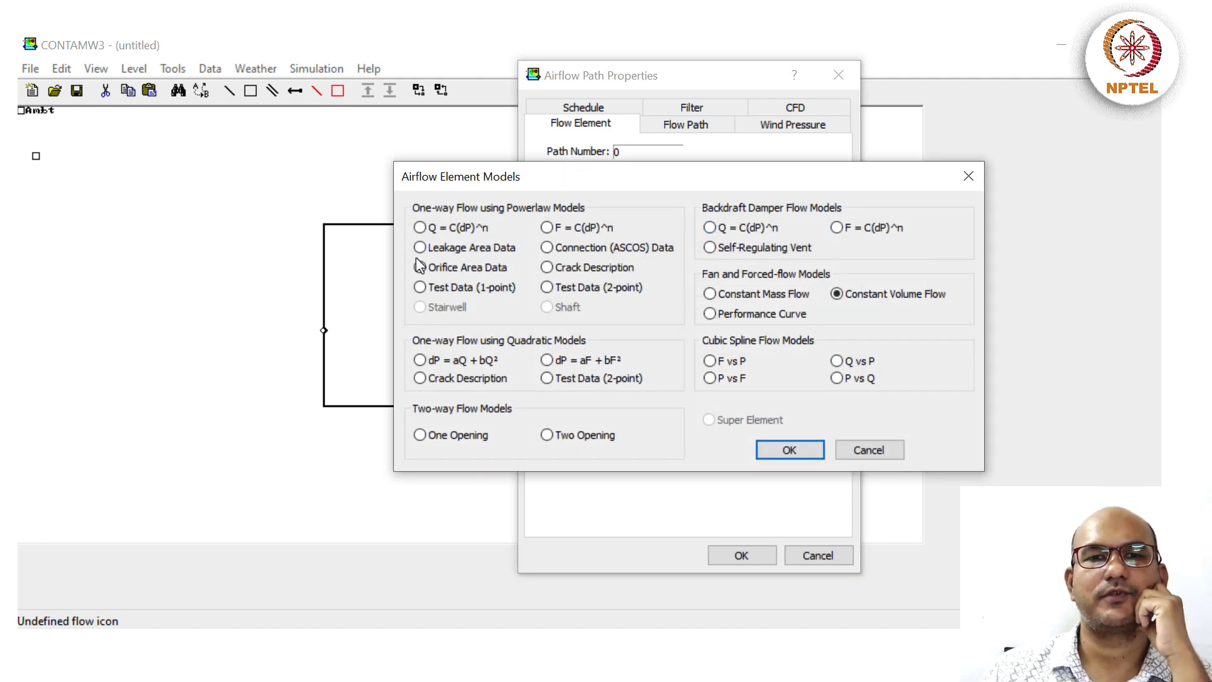
pyautogui.click(420, 248)
pyautogui.click(762, 450)
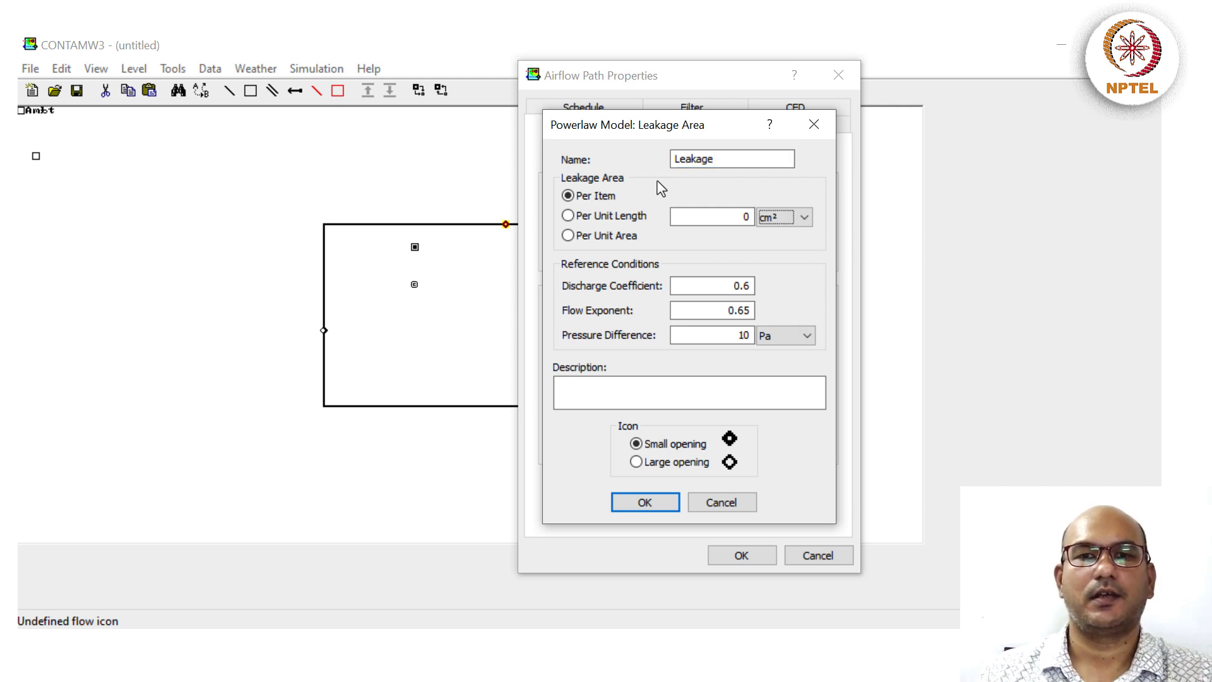
pyautogui.click(619, 239)
pyautogui.doubleClick(726, 216)
pyautogui.write('1')
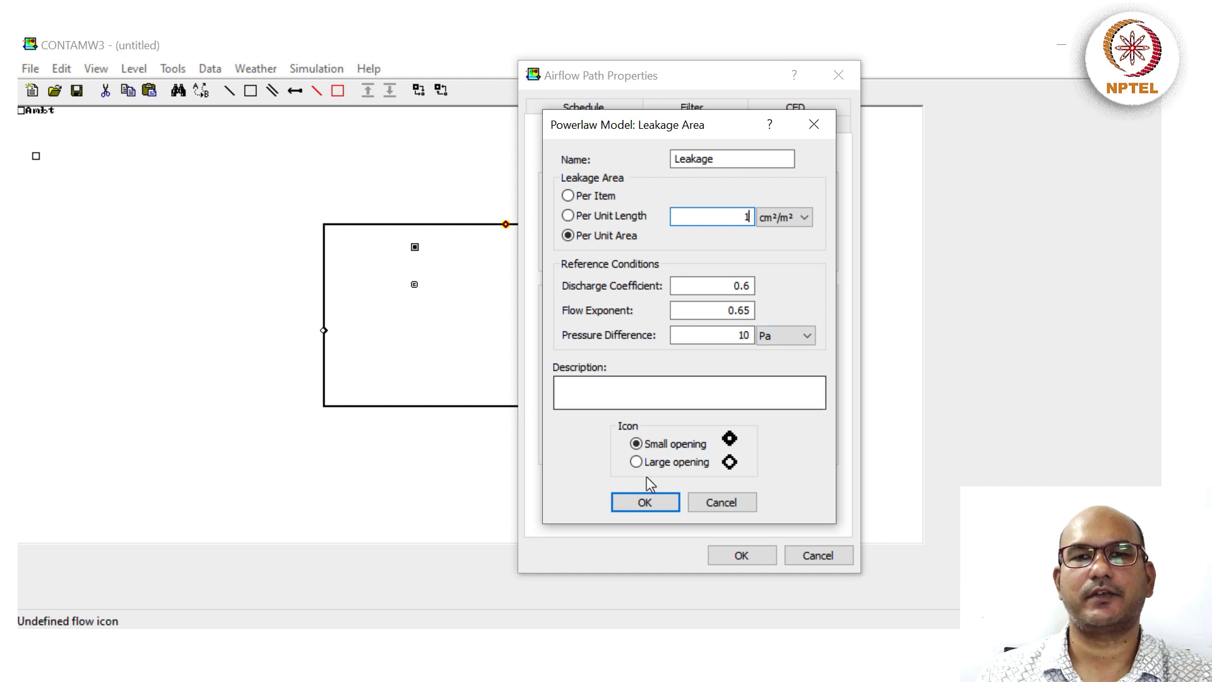
pyautogui.click(645, 501)
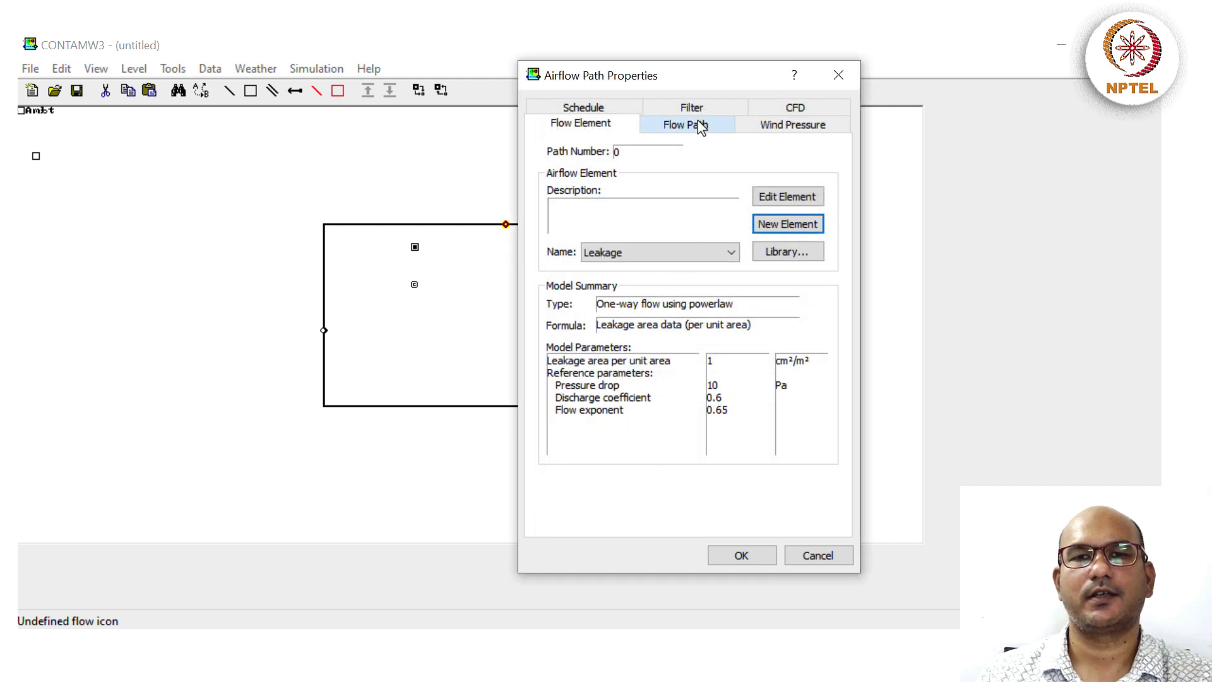
# - Set the Leakage path's positive flow direction from Suite to Ambt, and open its schedule settings
pyautogui.click(696, 124)
pyautogui.click(555, 278)
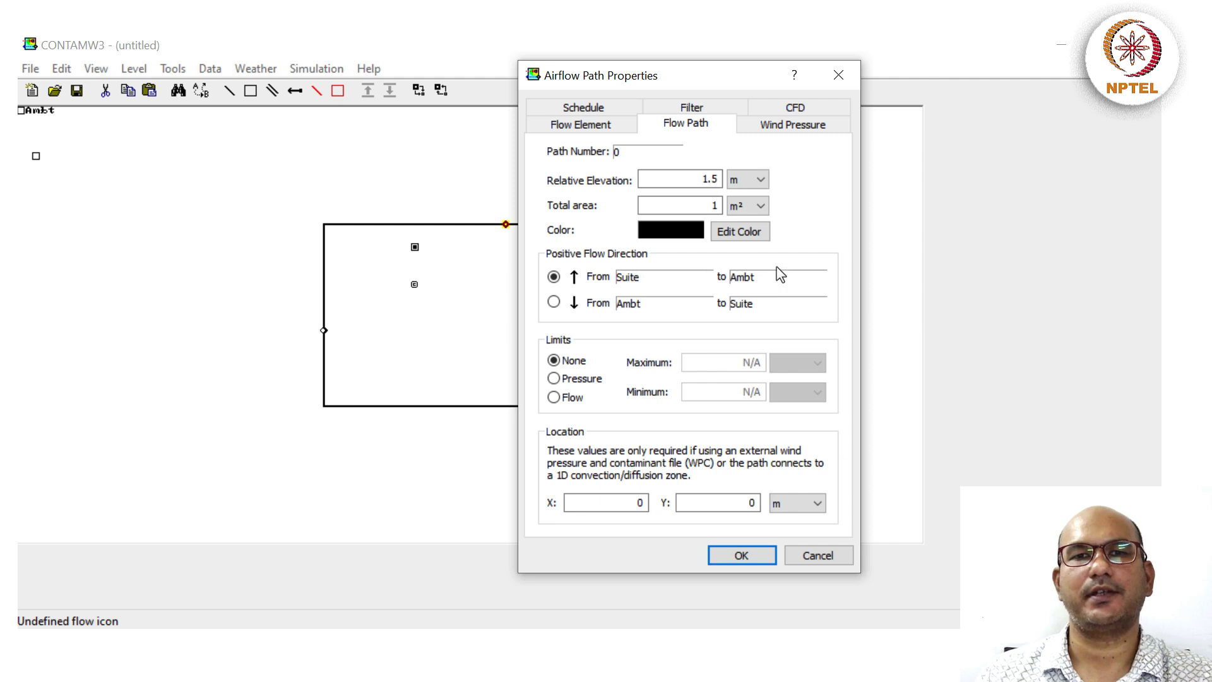
pyautogui.click(628, 113)
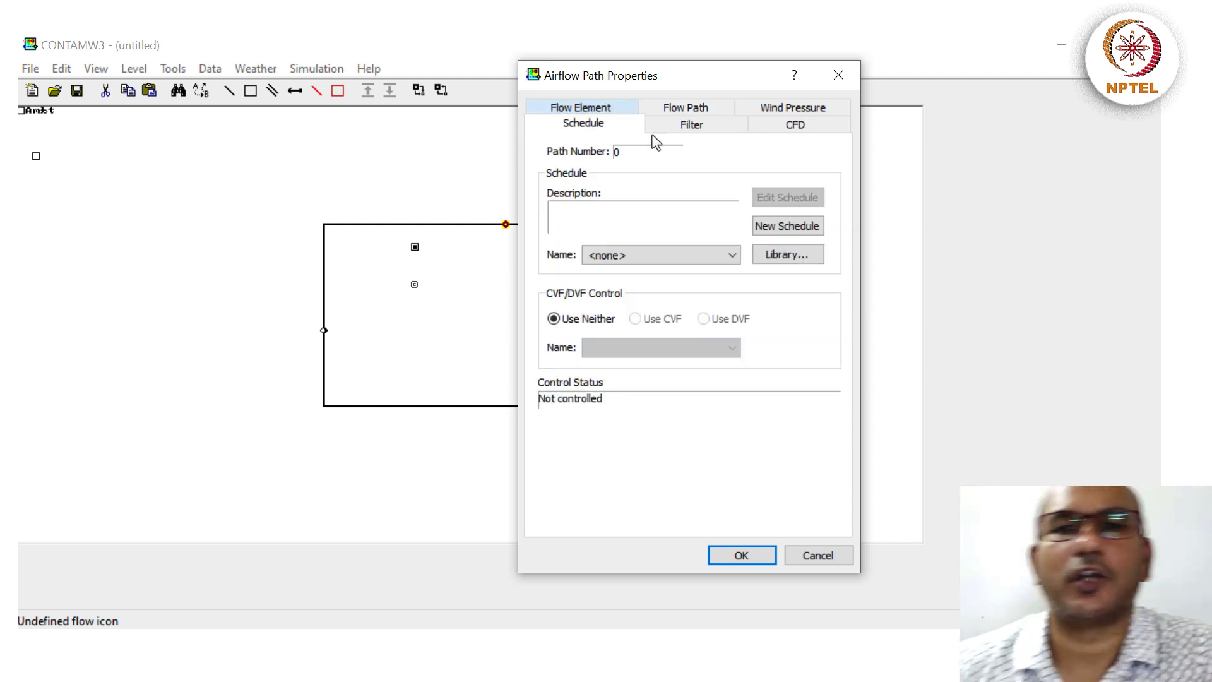
# - Create a week schedule named Leakage with the description Always ON, assigning the AlwaysON day schedule to all twelve days
pyautogui.click(776, 226)
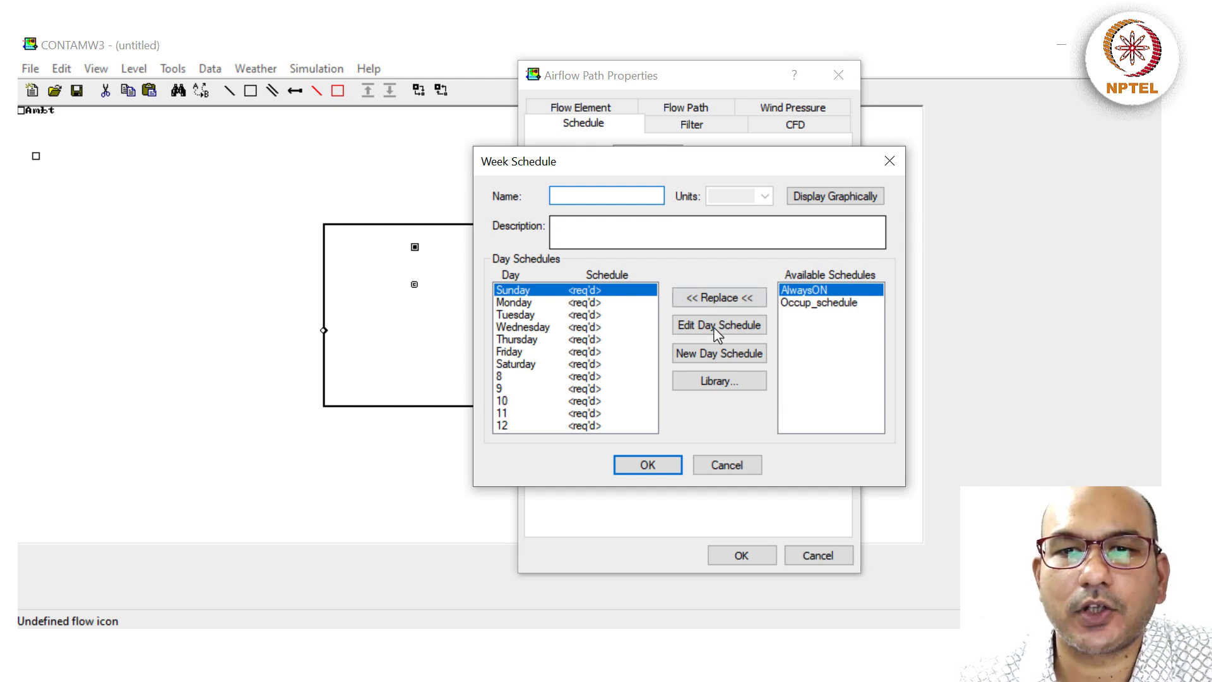
pyautogui.keyDown('shift'); pyautogui.click(572, 426); pyautogui.keyUp('shift')
pyautogui.click(701, 297)
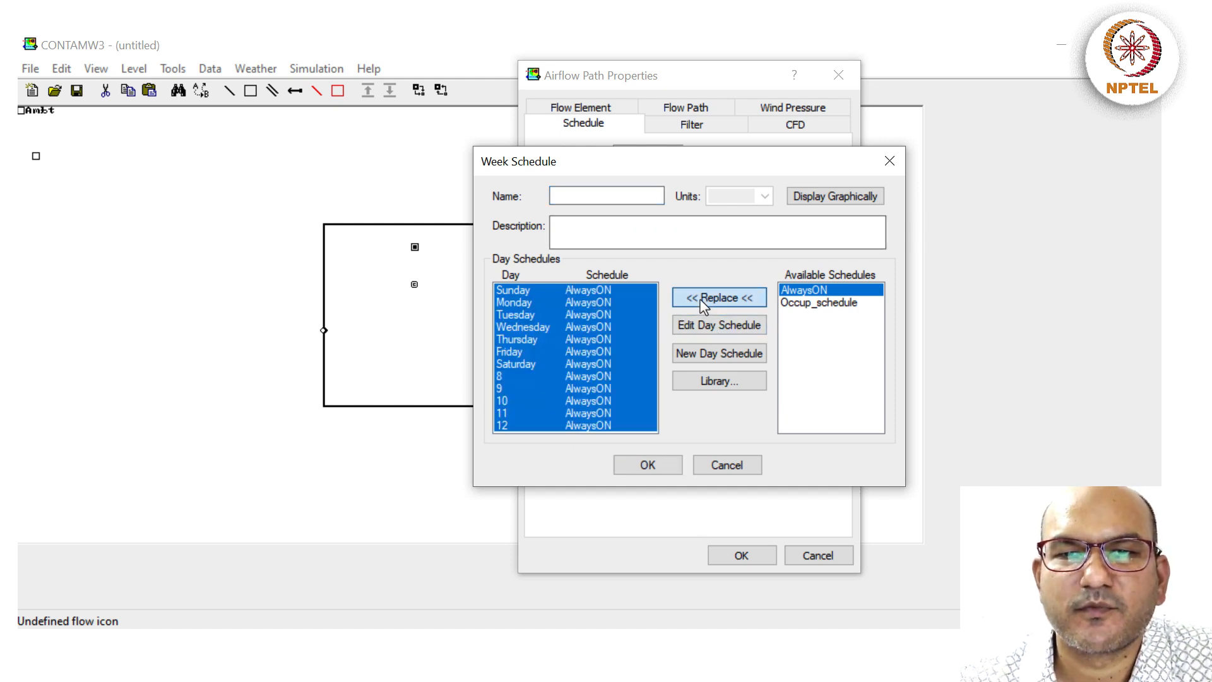
pyautogui.click(617, 197)
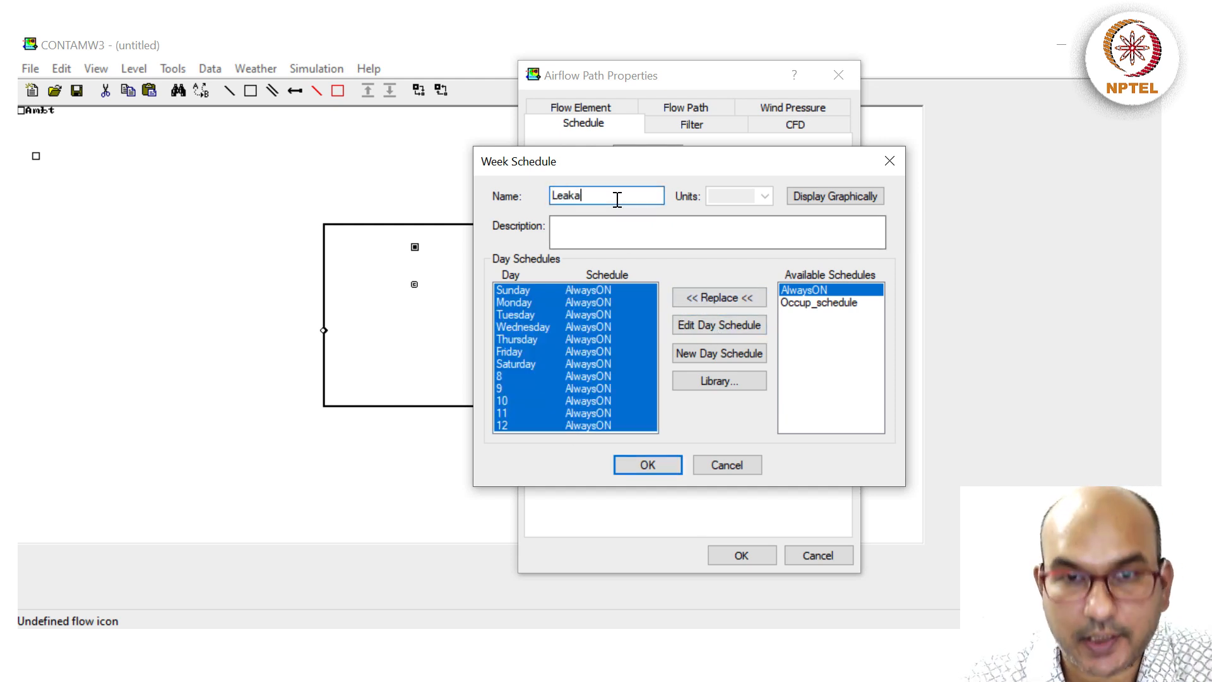
pyautogui.press('Tab')
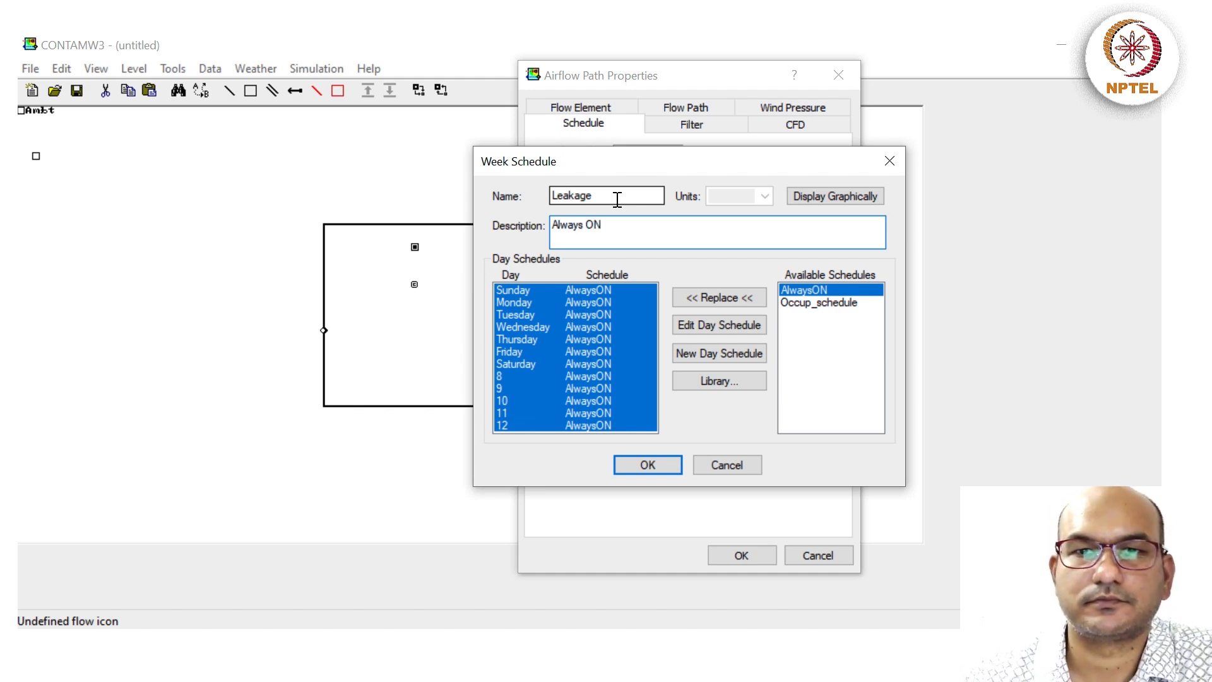
# - Preview the Leakage week schedule as a graph, and confirm the schedule and the airflow path properties
pyautogui.click(817, 198)
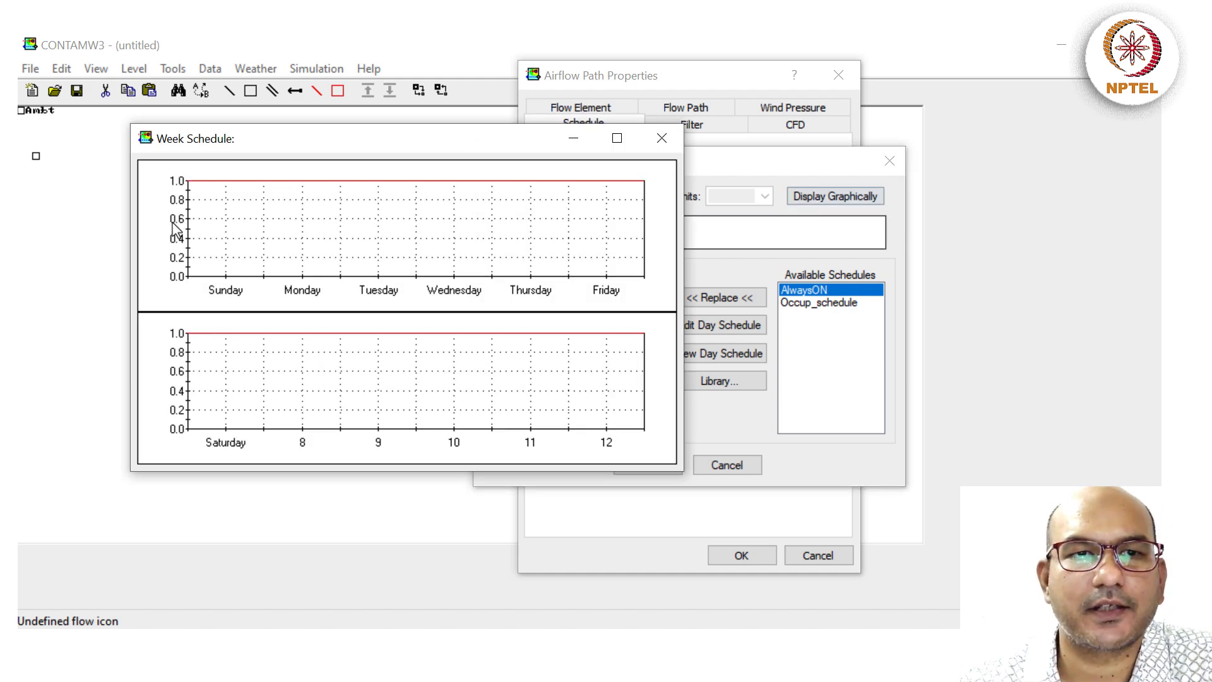
pyautogui.click(662, 138)
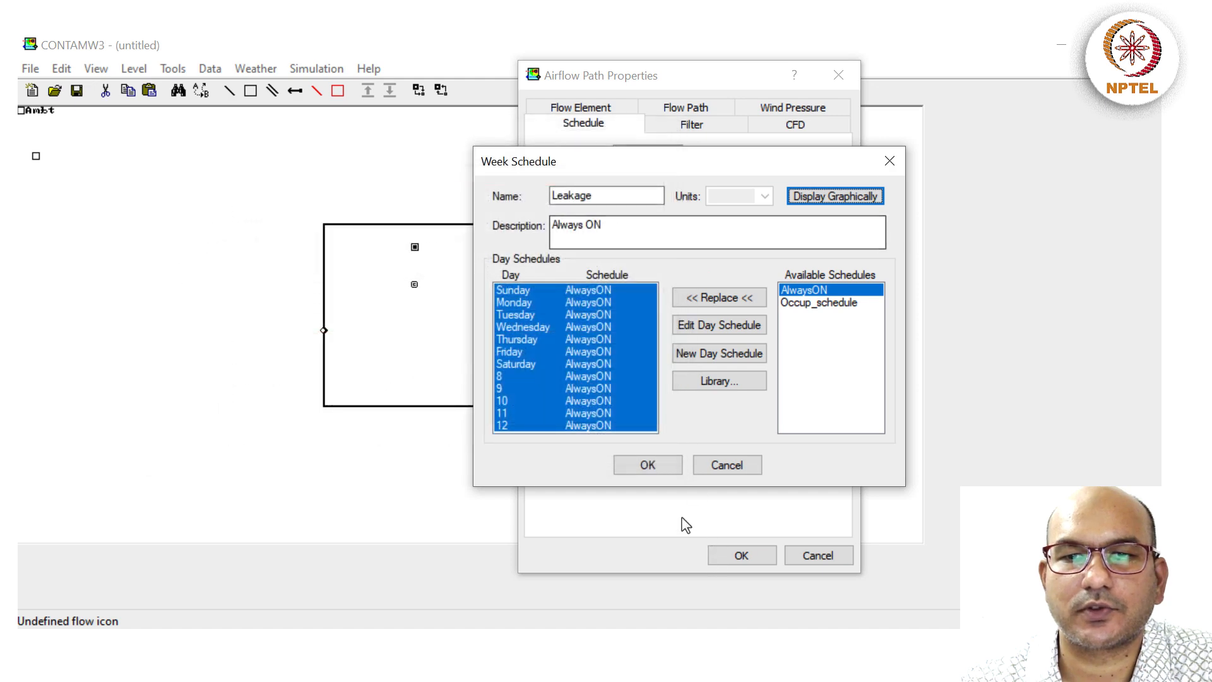
pyautogui.click(644, 465)
pyautogui.click(742, 560)
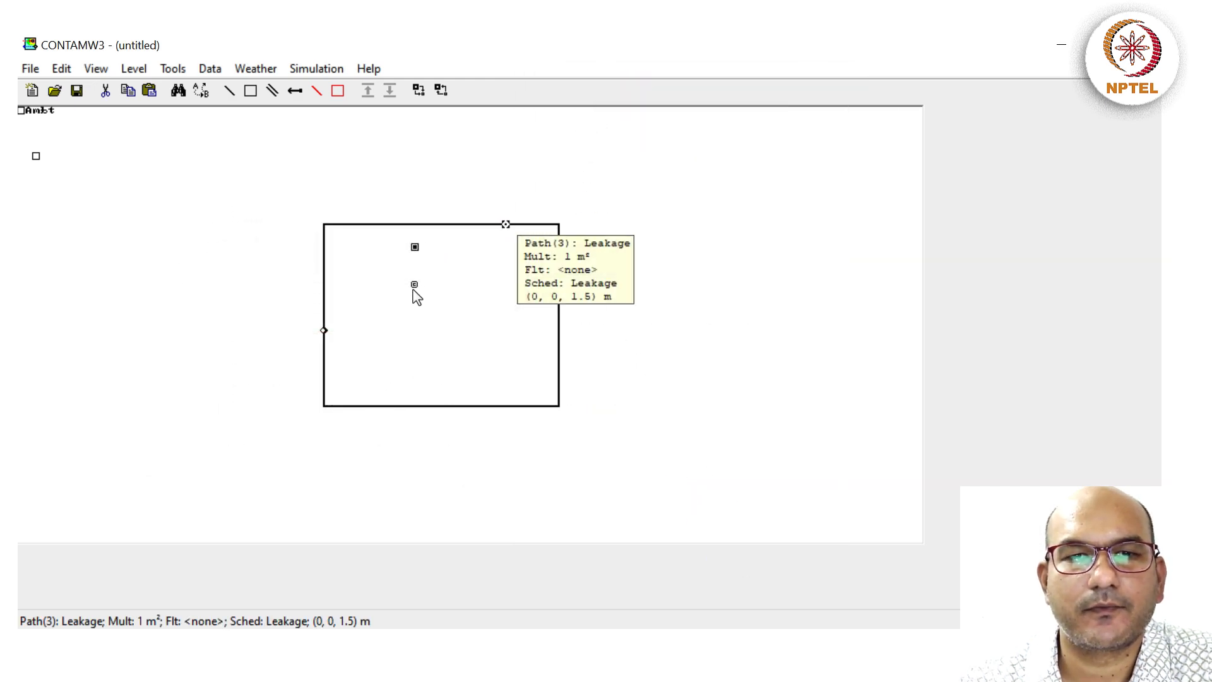
# - Set the Suite zone's initial concentrations to 0 ppm for CO2 and 0 µg/m³ for PM2.5
pyautogui.doubleClick(415, 247)
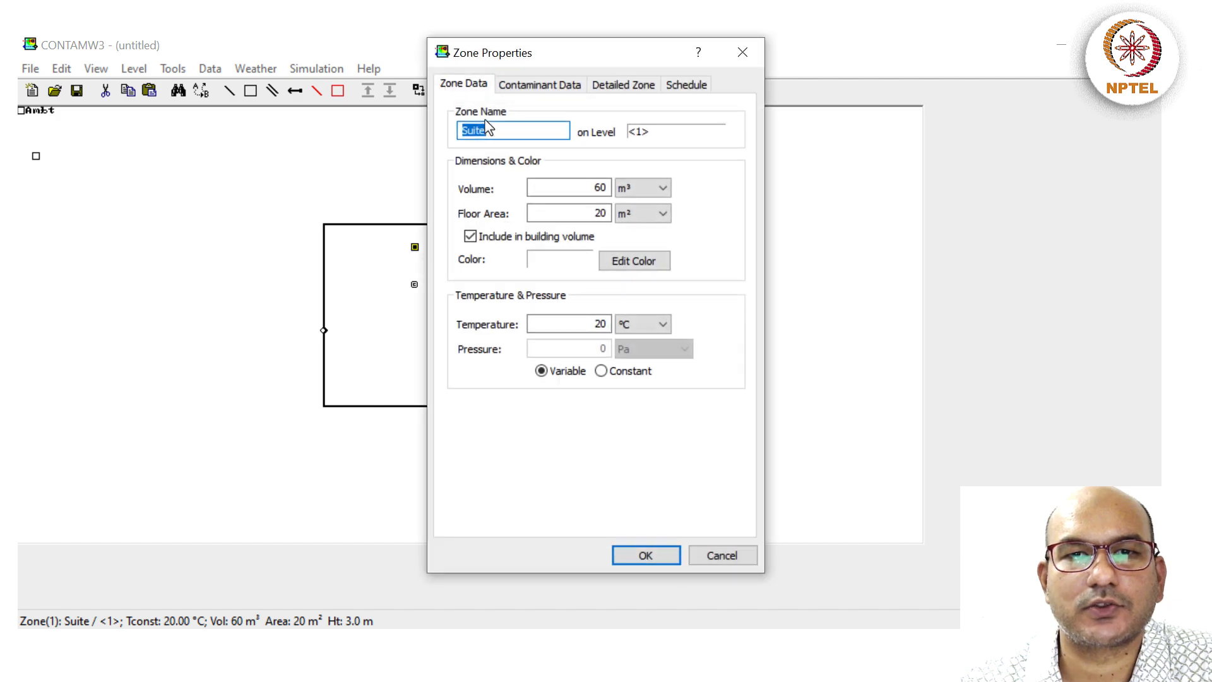
pyautogui.click(533, 86)
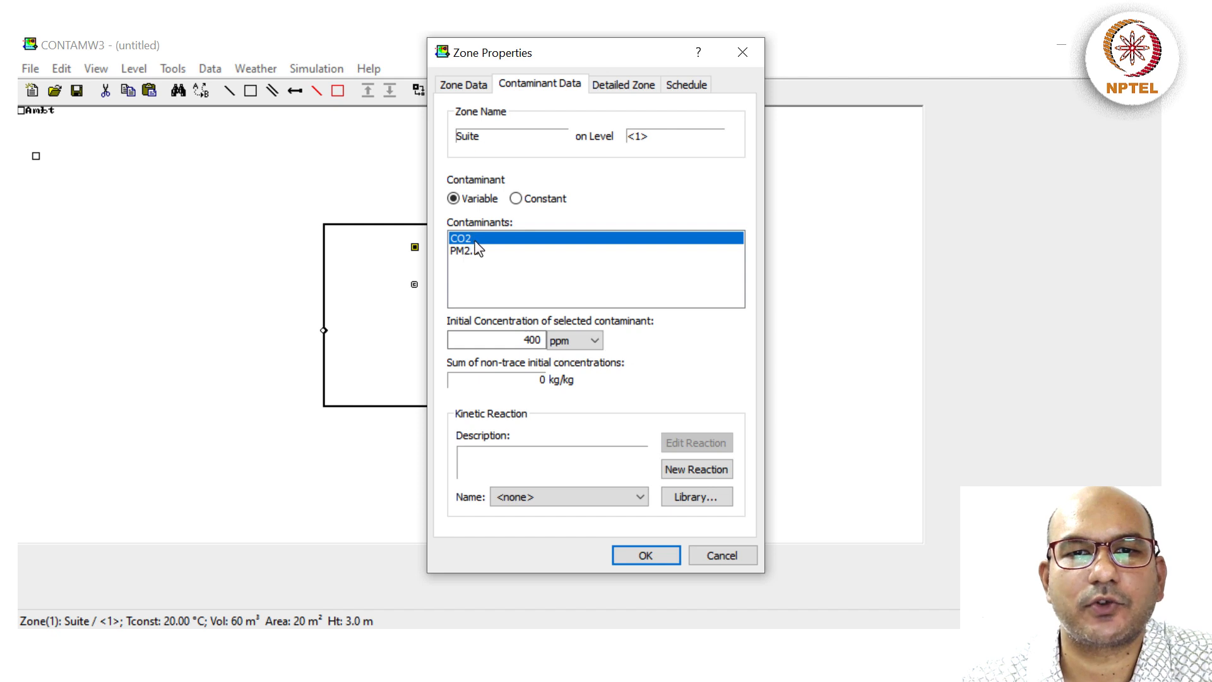
pyautogui.moveTo(516, 340); pyautogui.dragTo(571, 342)
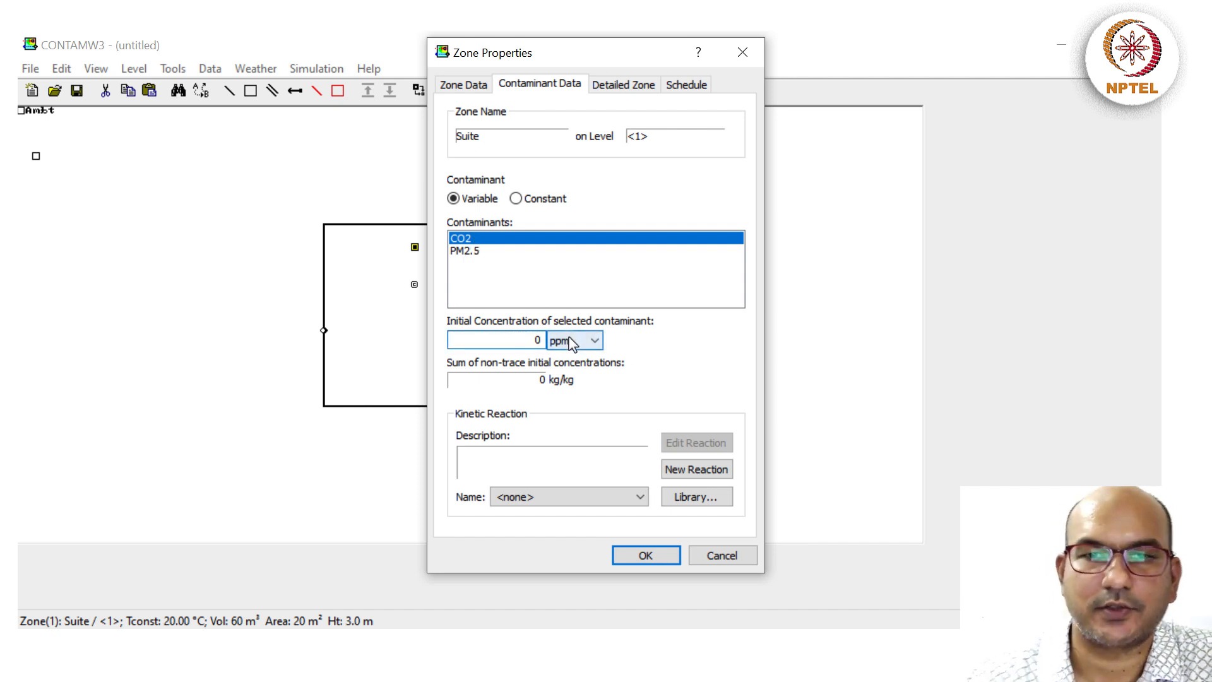
pyautogui.click(469, 252)
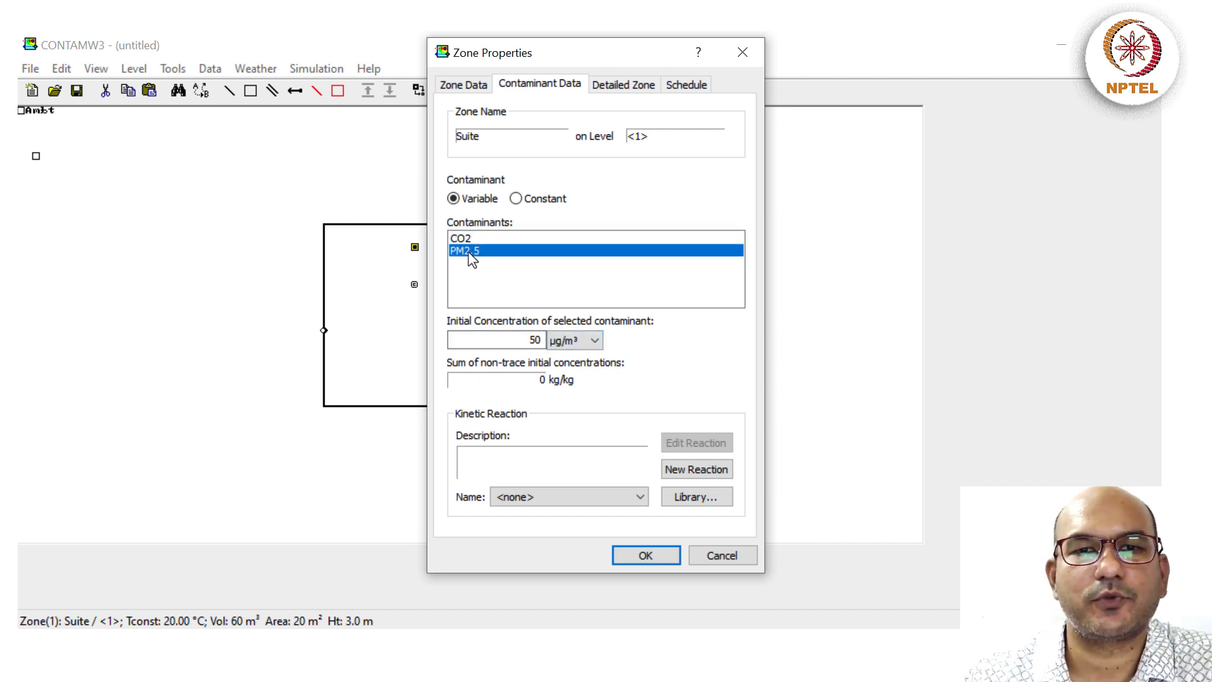
pyautogui.moveTo(508, 340); pyautogui.dragTo(579, 351)
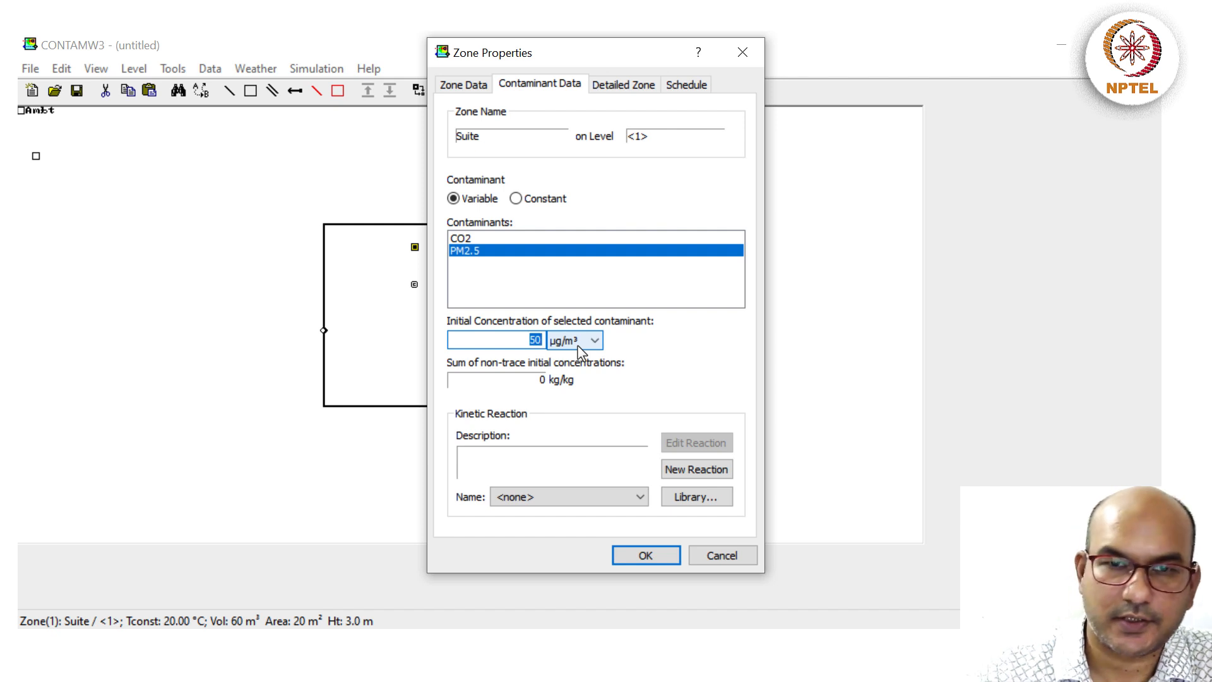
pyautogui.write('0')
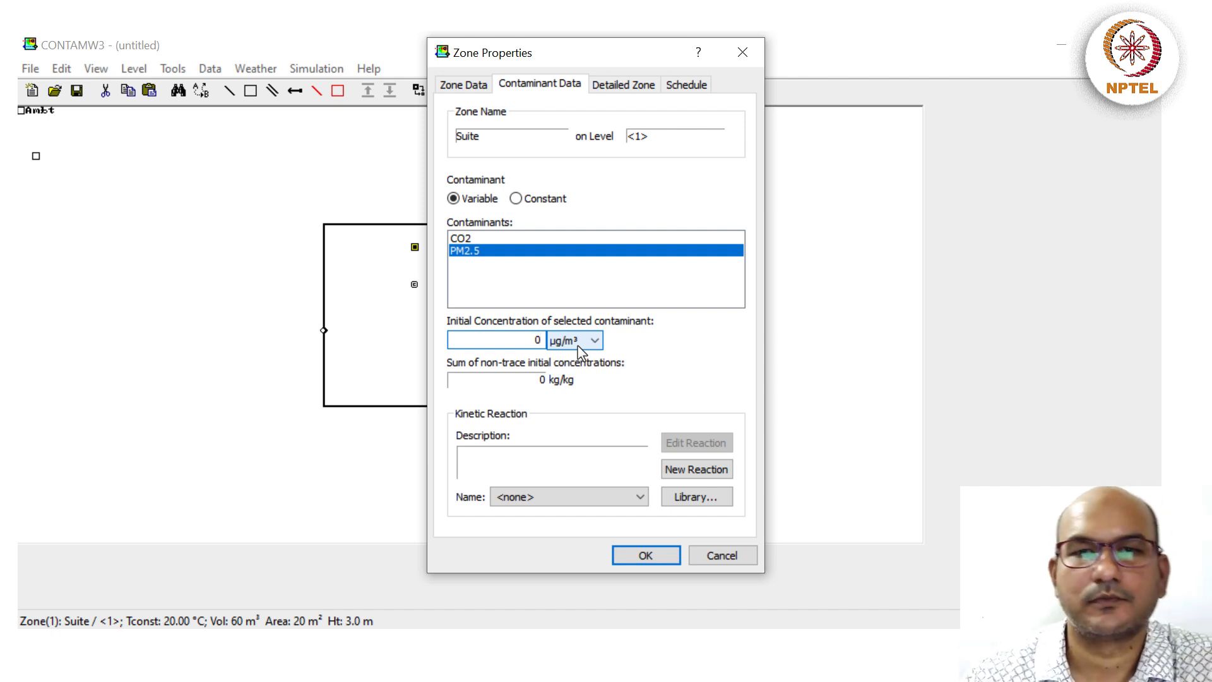
# - Review the Suite's temperature schedule, both contaminants' initial concentrations and the zone data, and confirm the zone properties
pyautogui.click(624, 84)
pyautogui.click(687, 85)
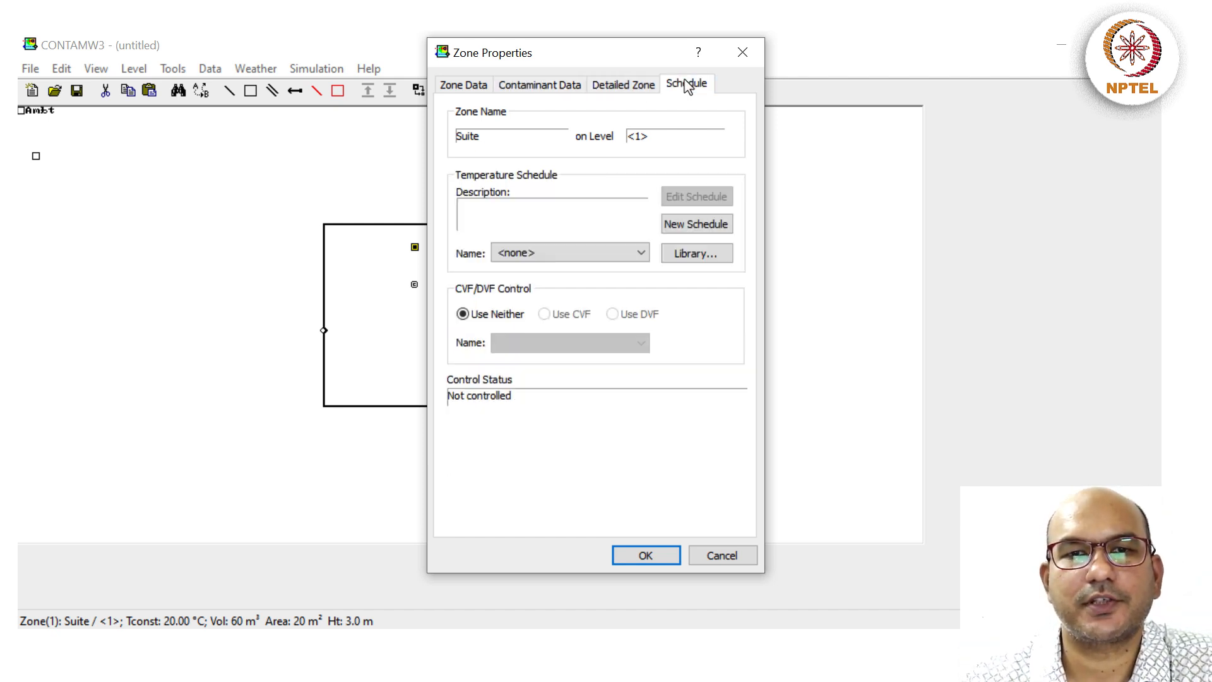
pyautogui.click(542, 85)
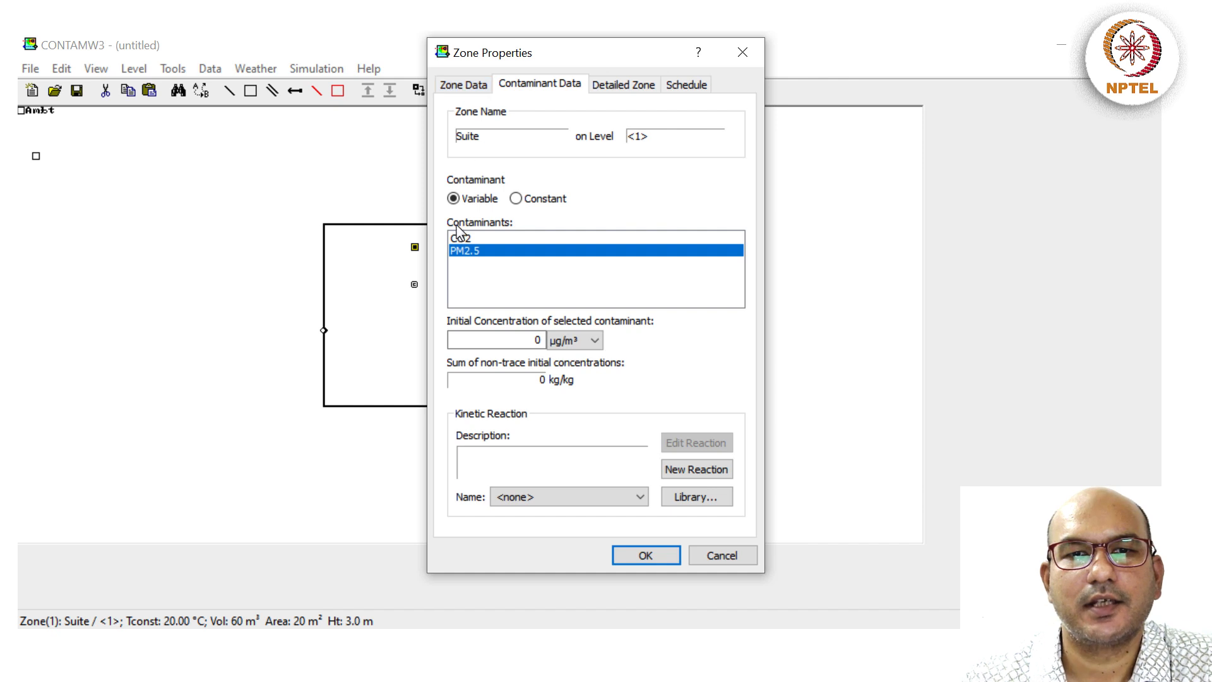
pyautogui.click(471, 237)
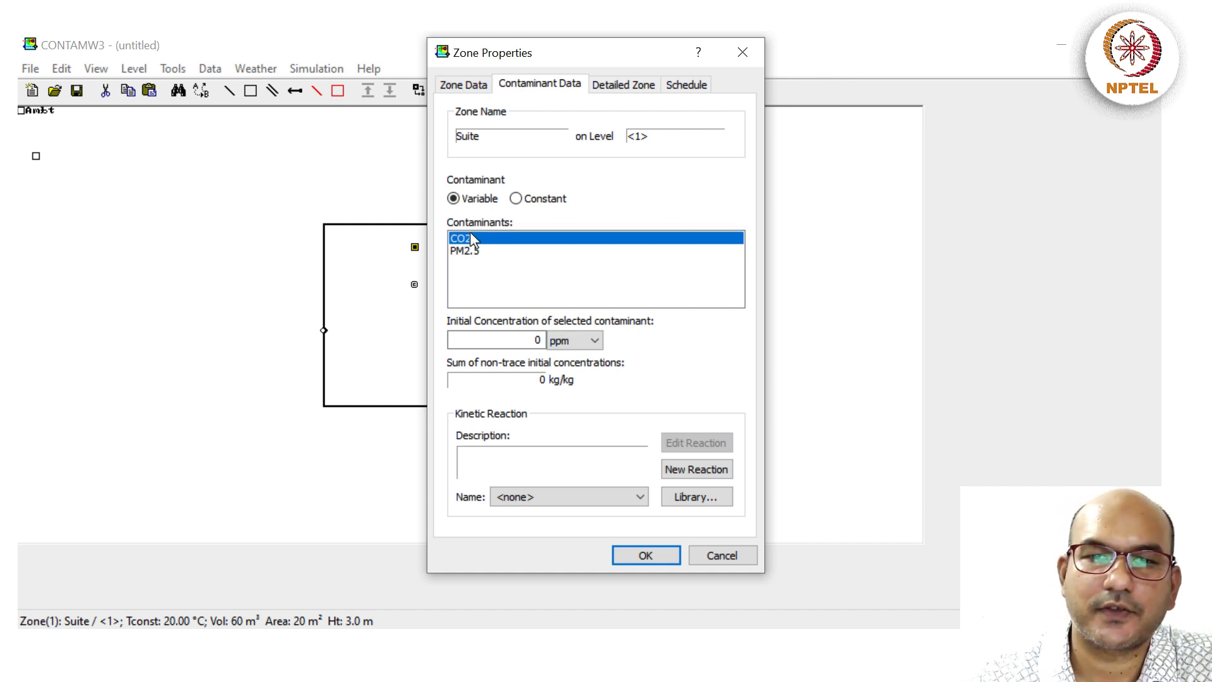
pyautogui.press('Down')
pyautogui.press('Up')
pyautogui.press('Down')
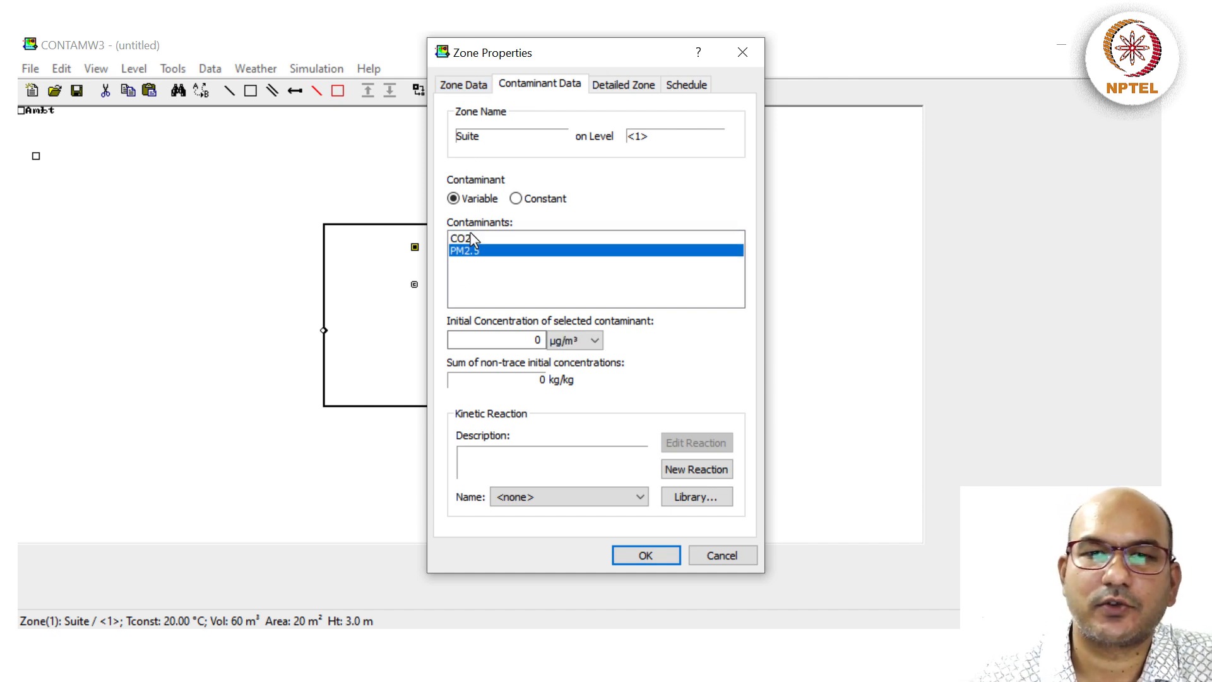
pyautogui.click(468, 88)
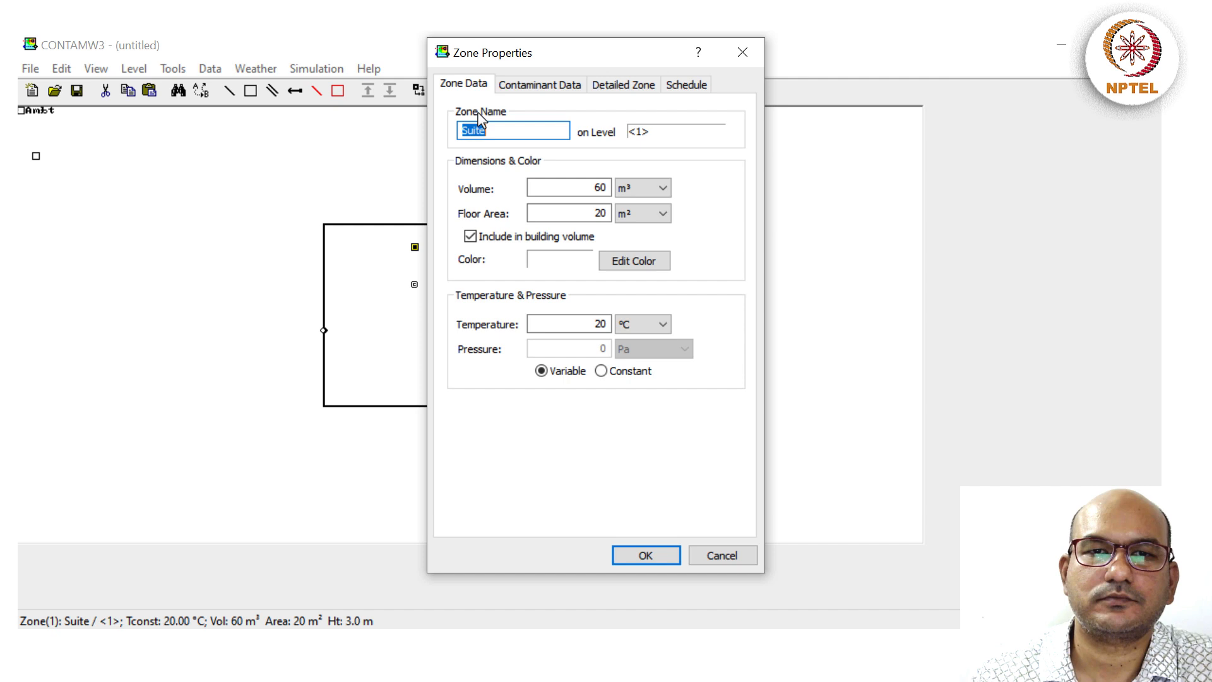
pyautogui.click(643, 555)
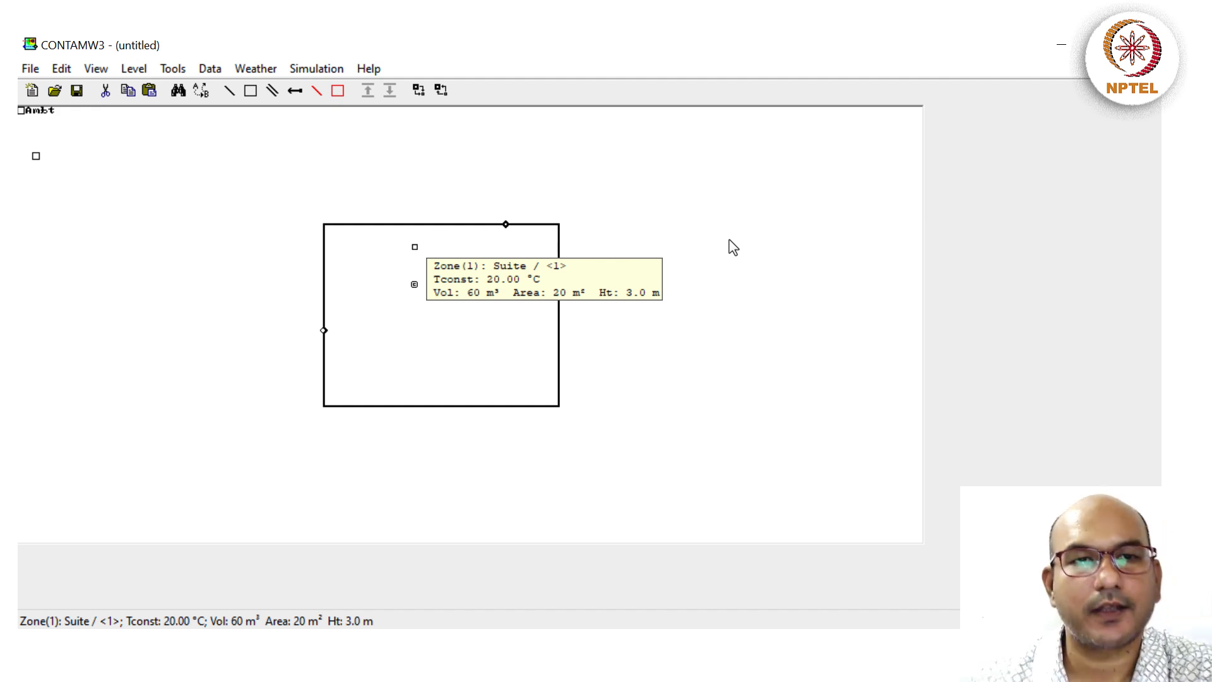
# - Set the simulation method to transient for airflows and contaminants, with the transient stop date on Jan 7
pyautogui.click(298, 71)
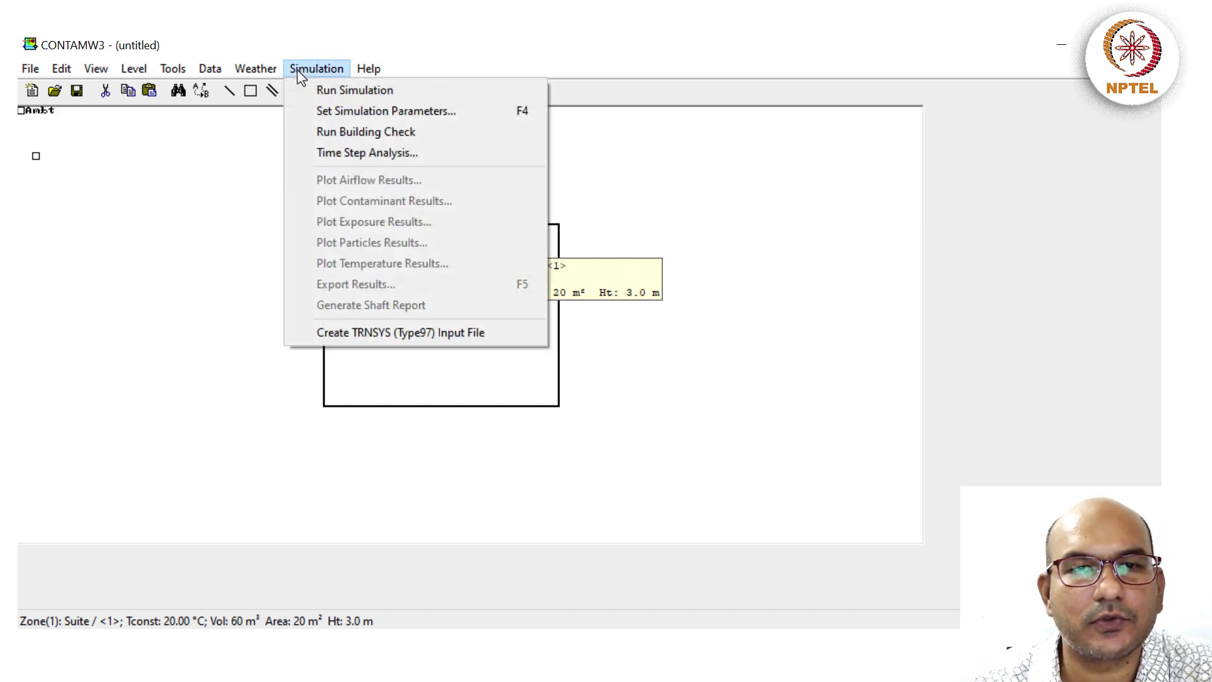
pyautogui.click(320, 114)
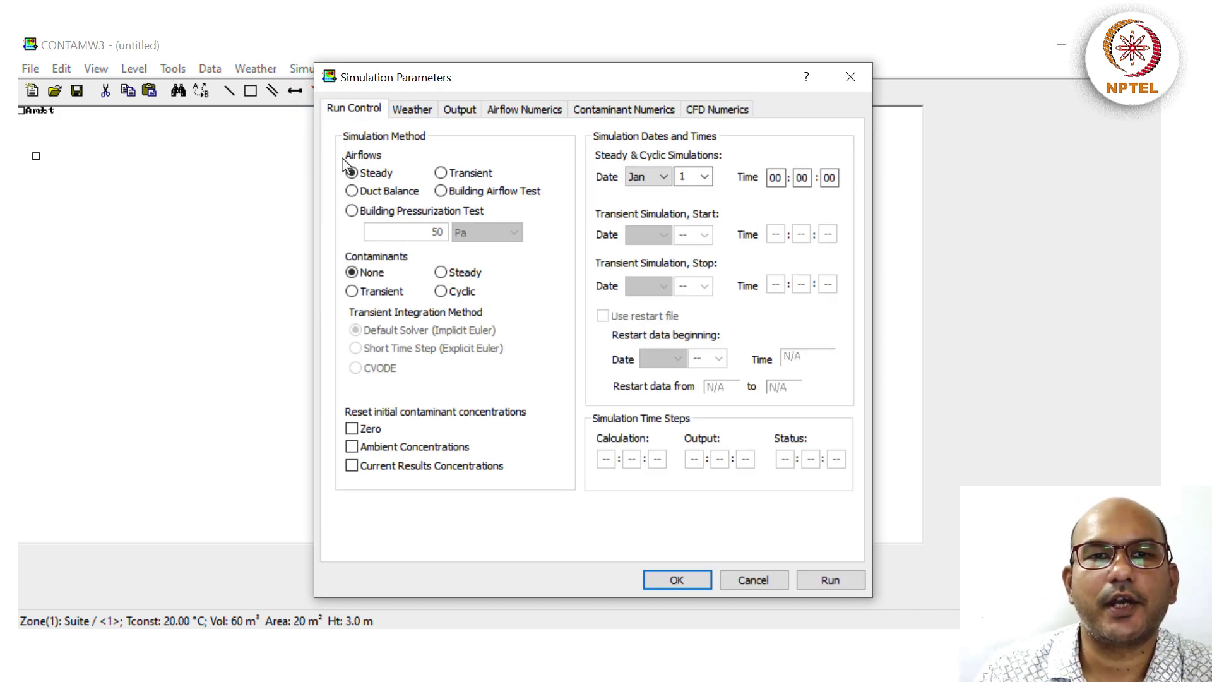
pyautogui.click(440, 174)
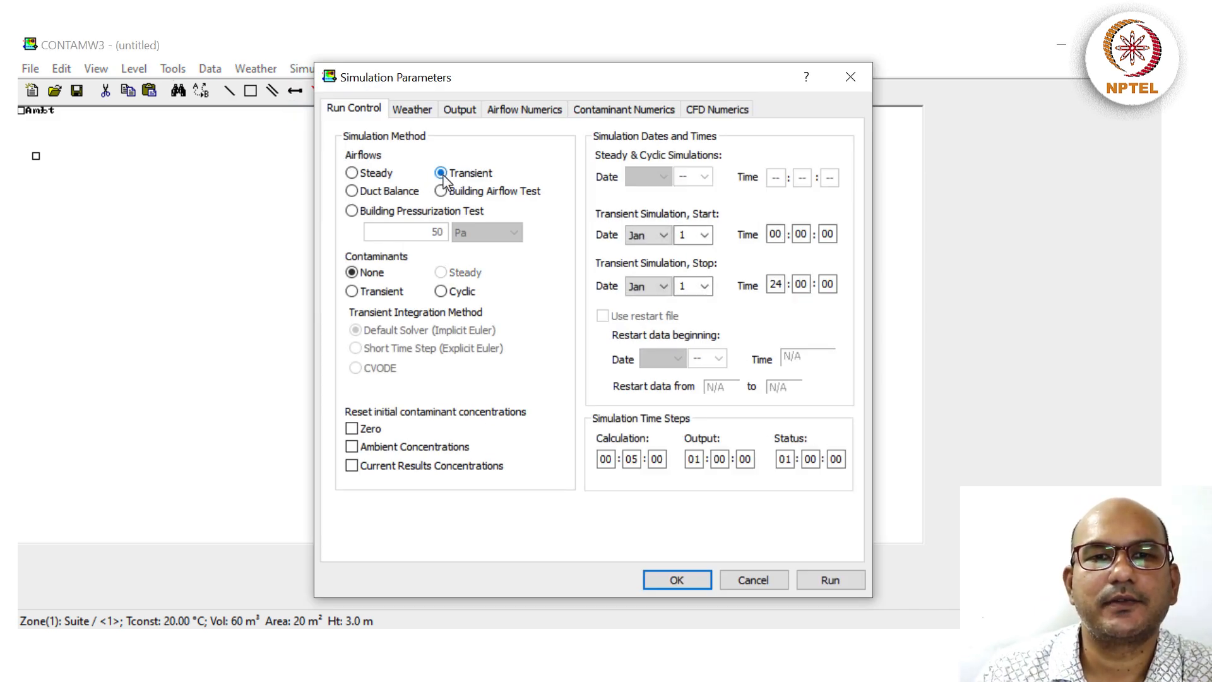
pyautogui.click(352, 292)
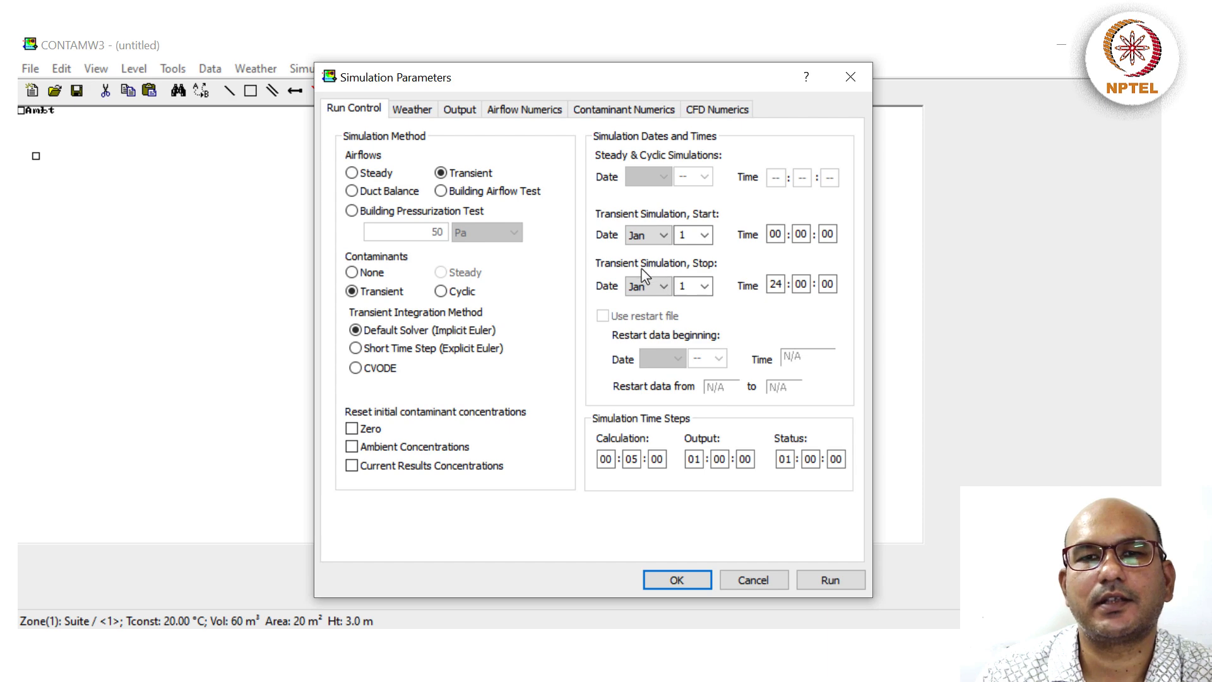
pyautogui.click(696, 284)
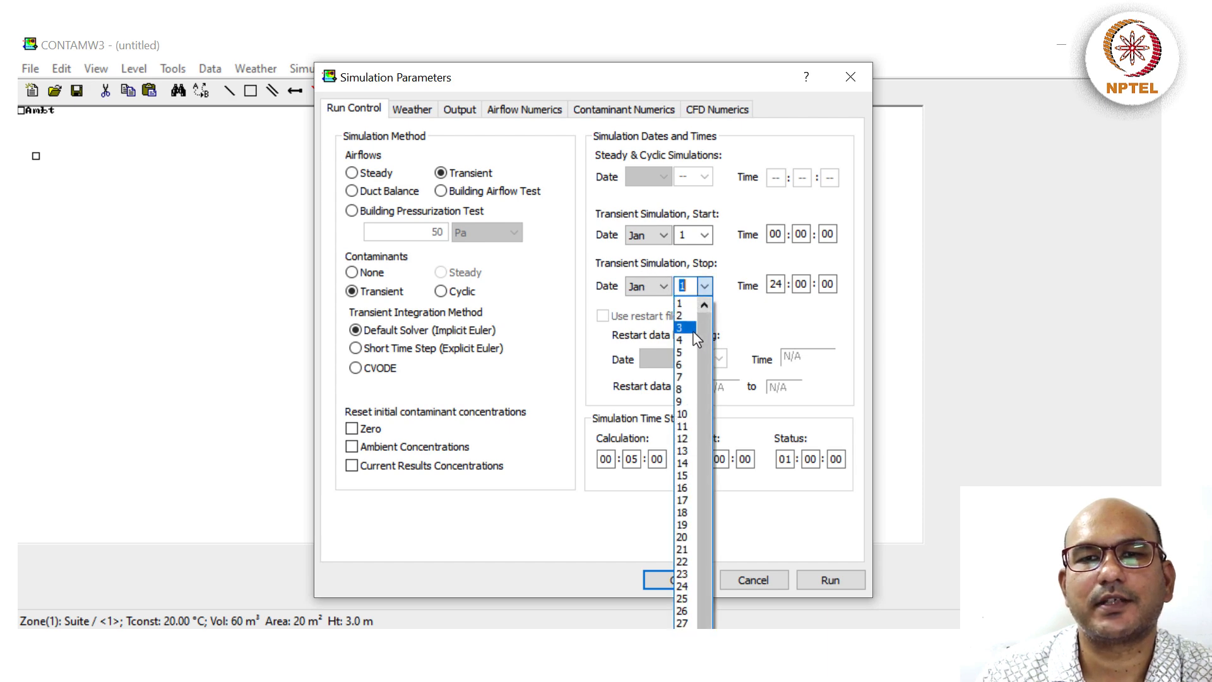
pyautogui.click(696, 364)
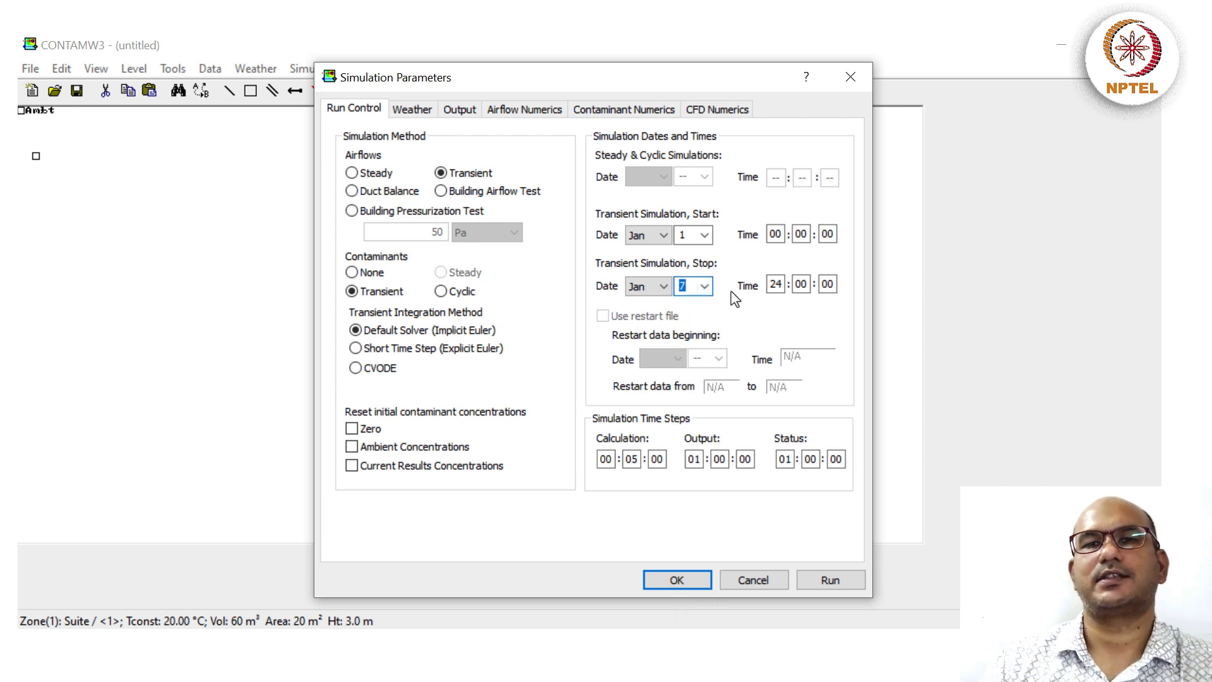
# - Review the weather, output and run control settings, and confirm the simulation parameters
pyautogui.click(411, 112)
pyautogui.click(463, 113)
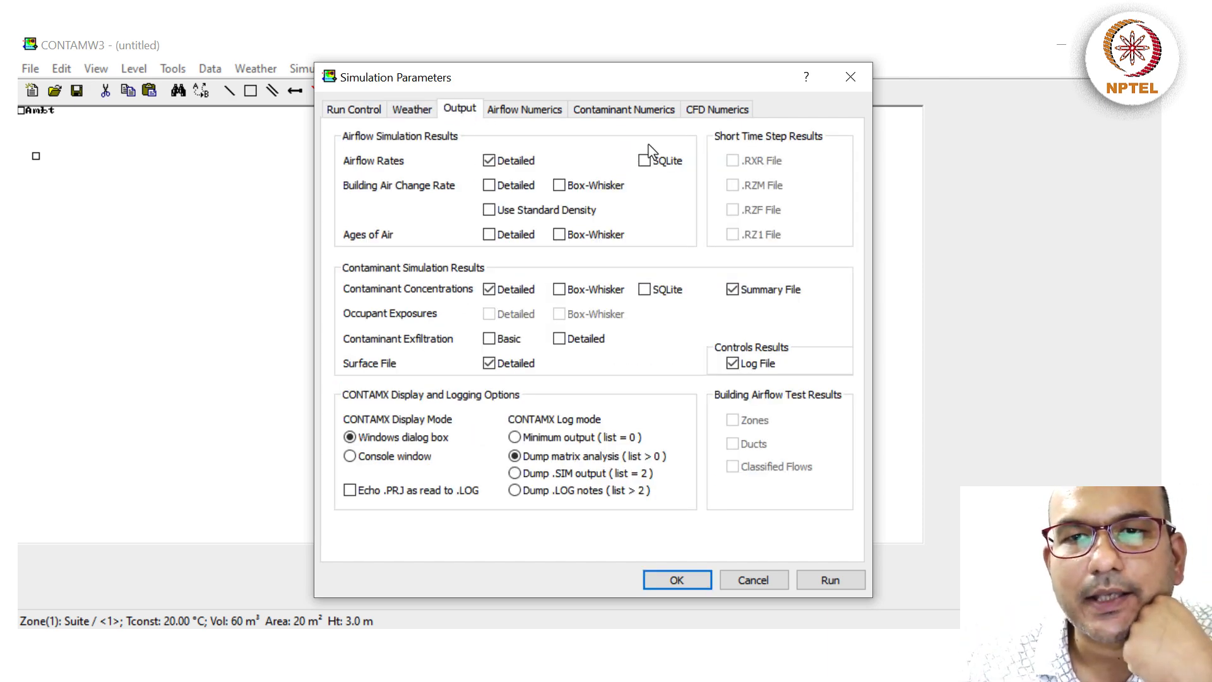
pyautogui.click(353, 110)
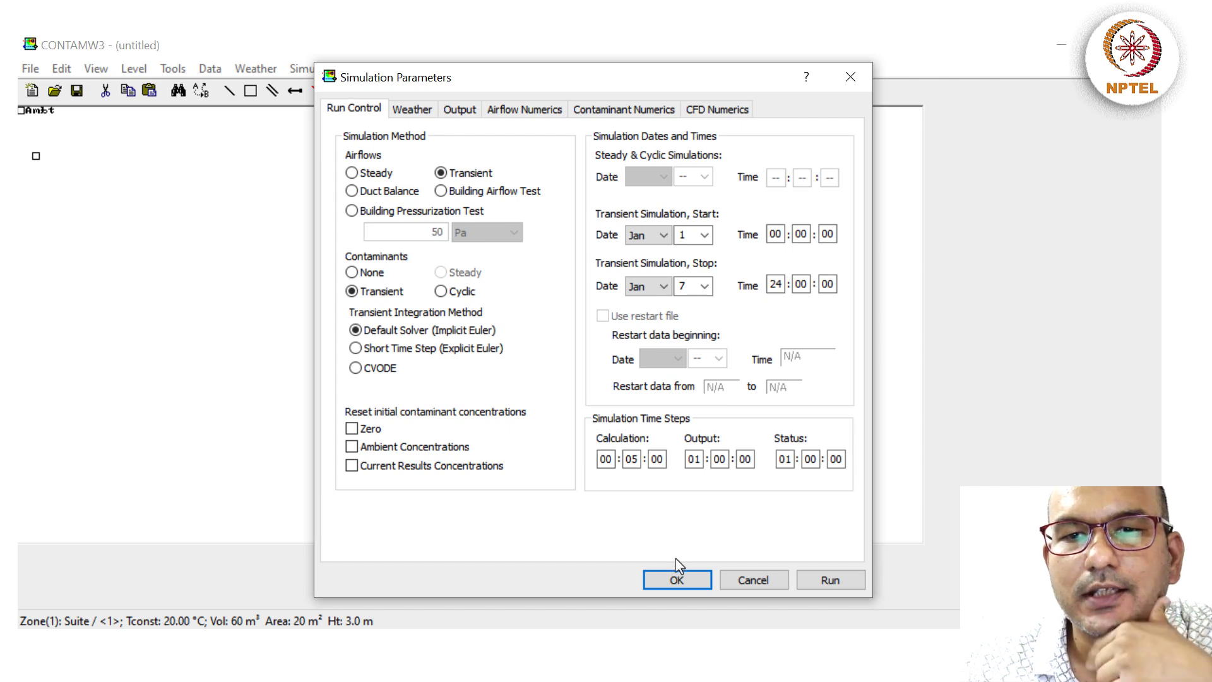
pyautogui.click(677, 582)
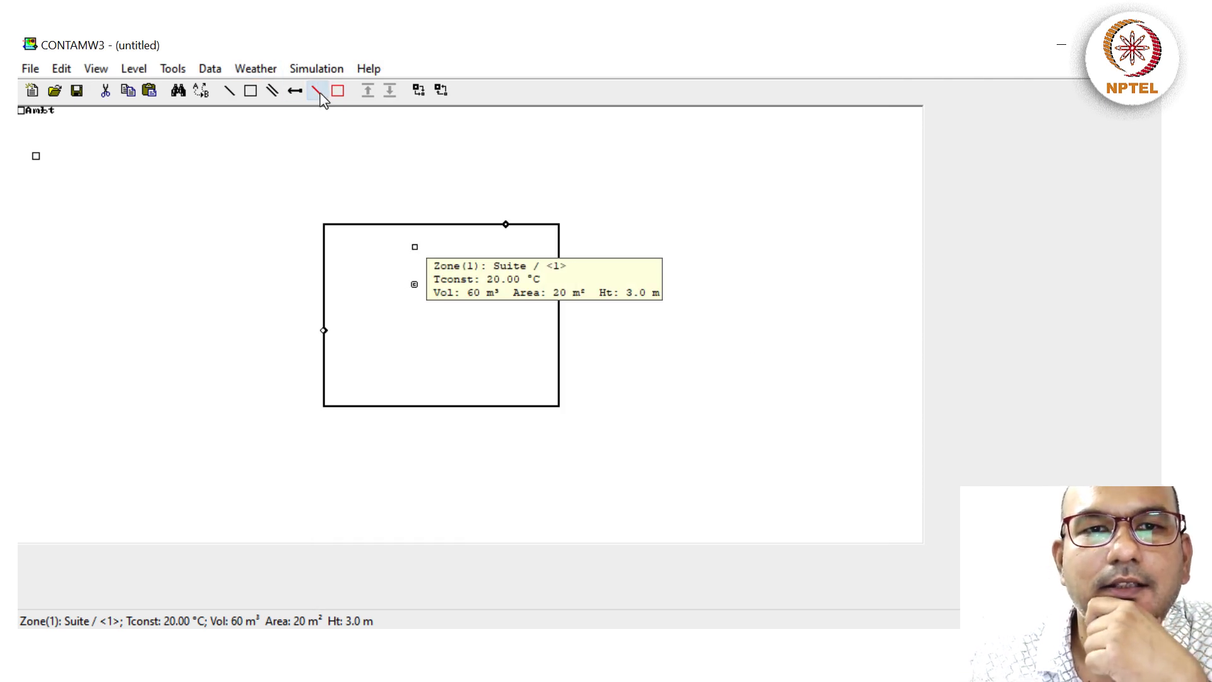
# - Save the project as IndoorAirControl in Downloads, run the simulation and close the simulation control
pyautogui.click(316, 69)
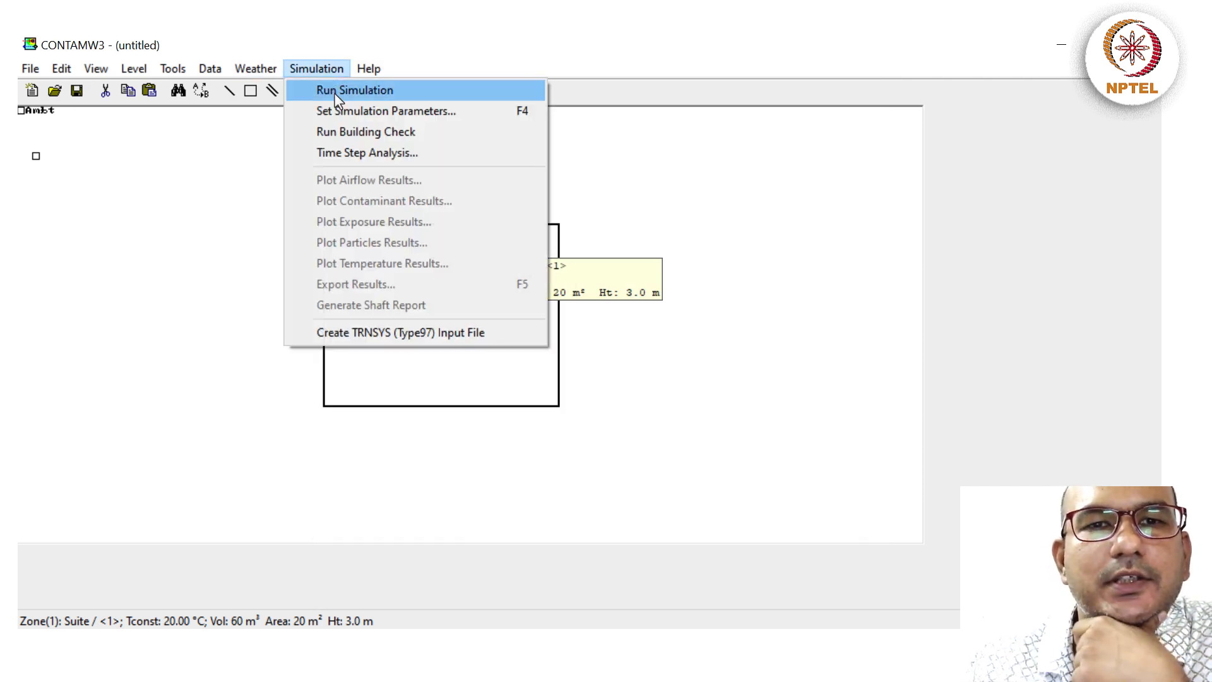
pyautogui.click(334, 91)
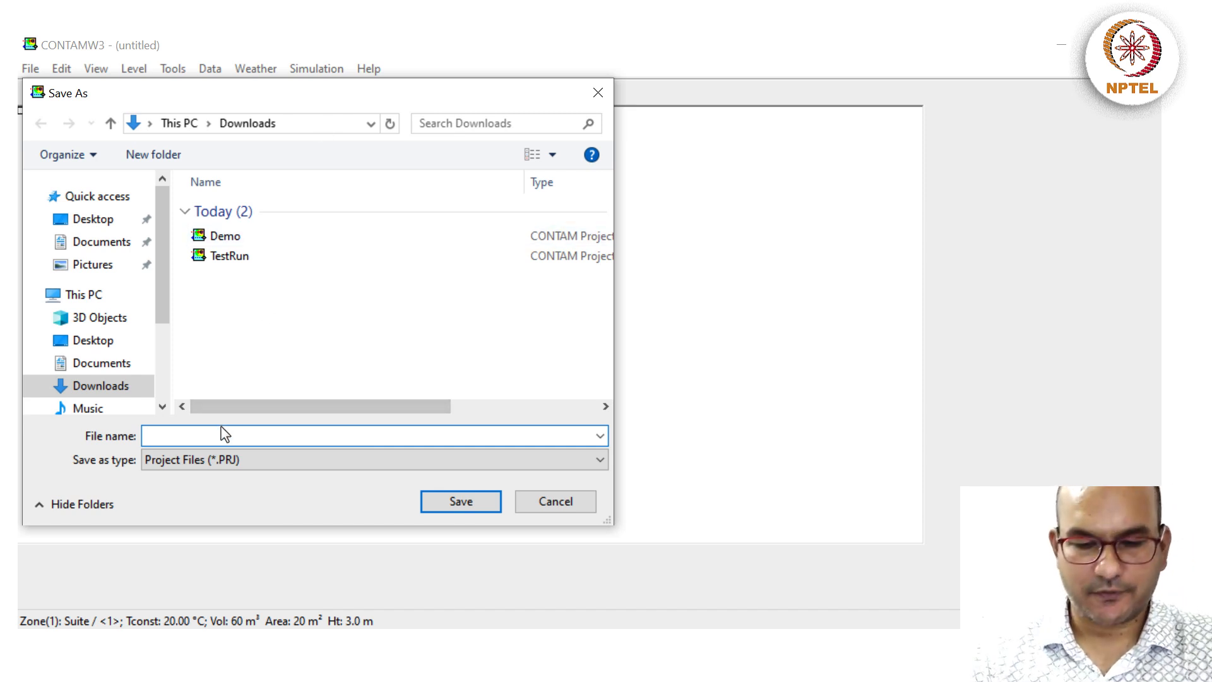
pyautogui.write('IndoorA')
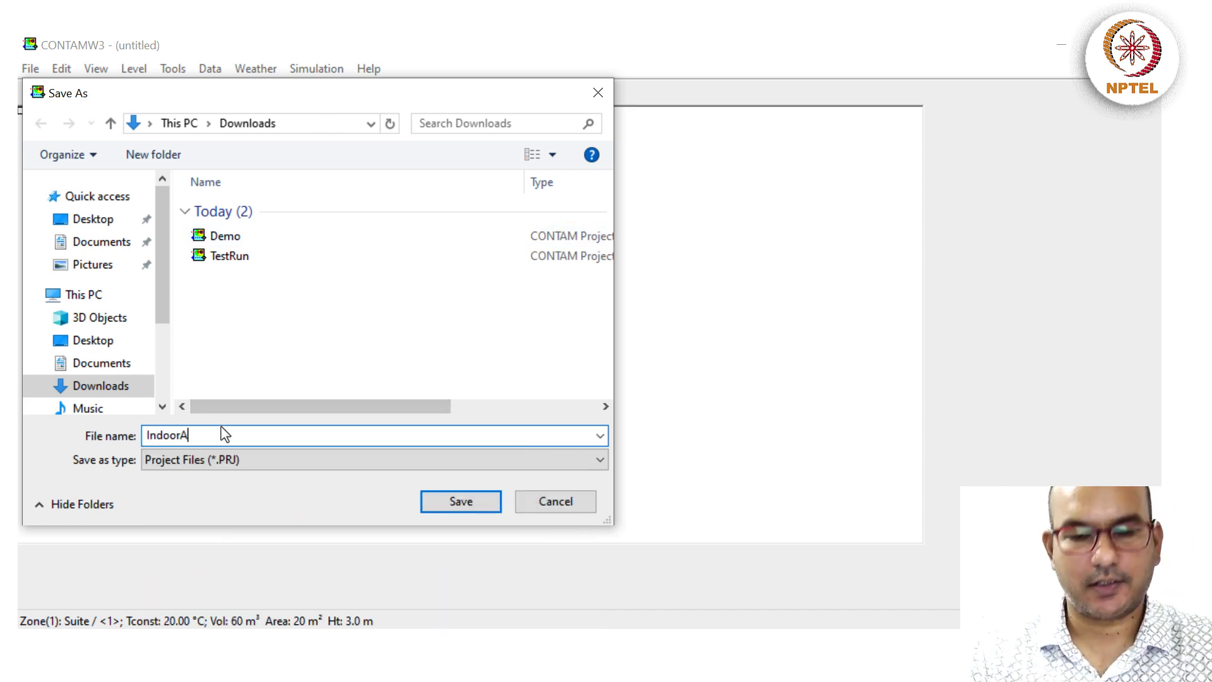
pyautogui.write('irCont')
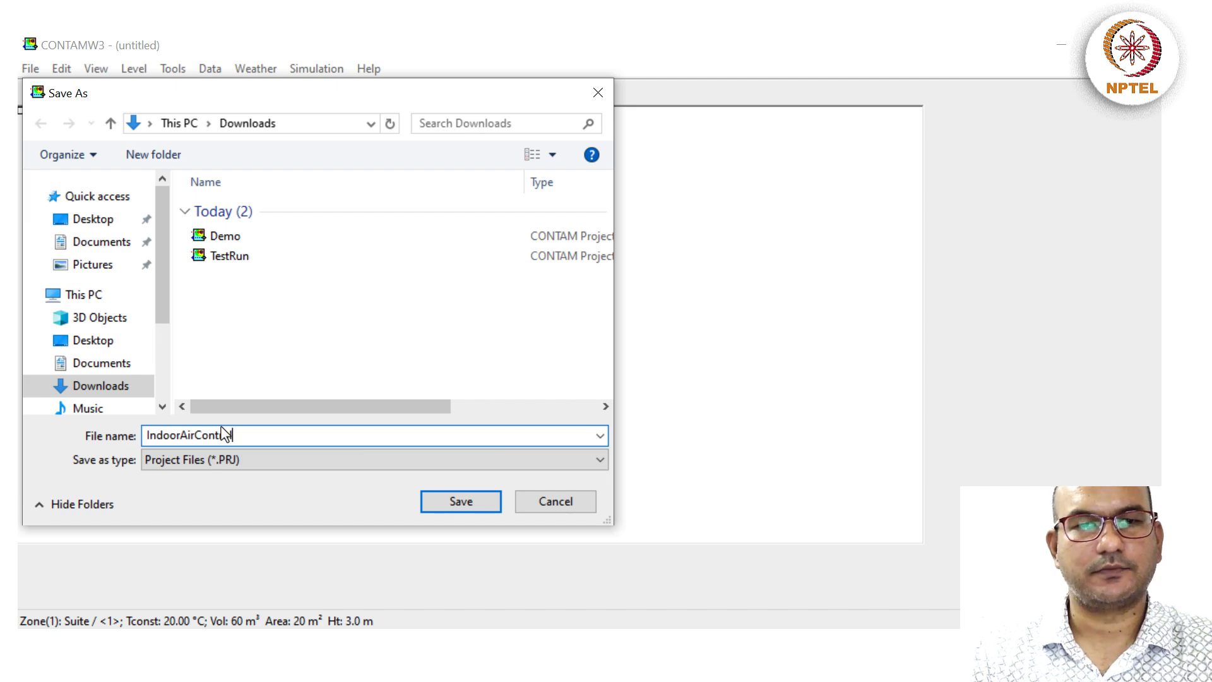
pyautogui.write('rol')
pyautogui.press('Return')
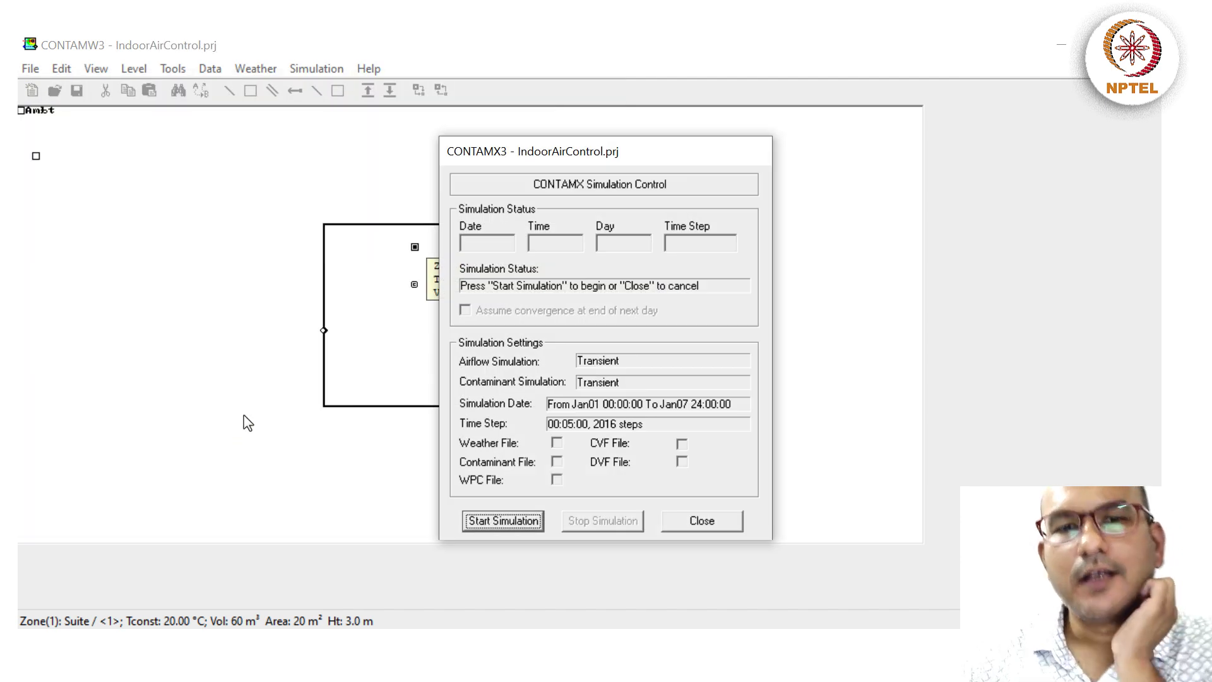
pyautogui.click(494, 524)
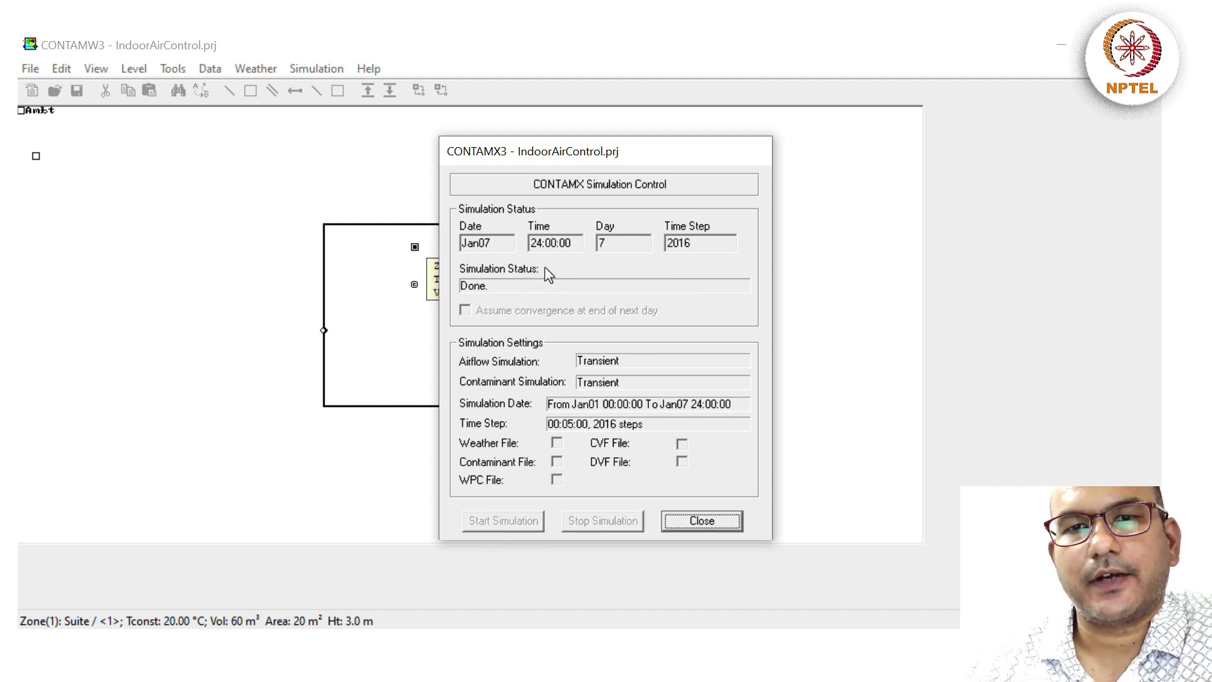
pyautogui.click(700, 521)
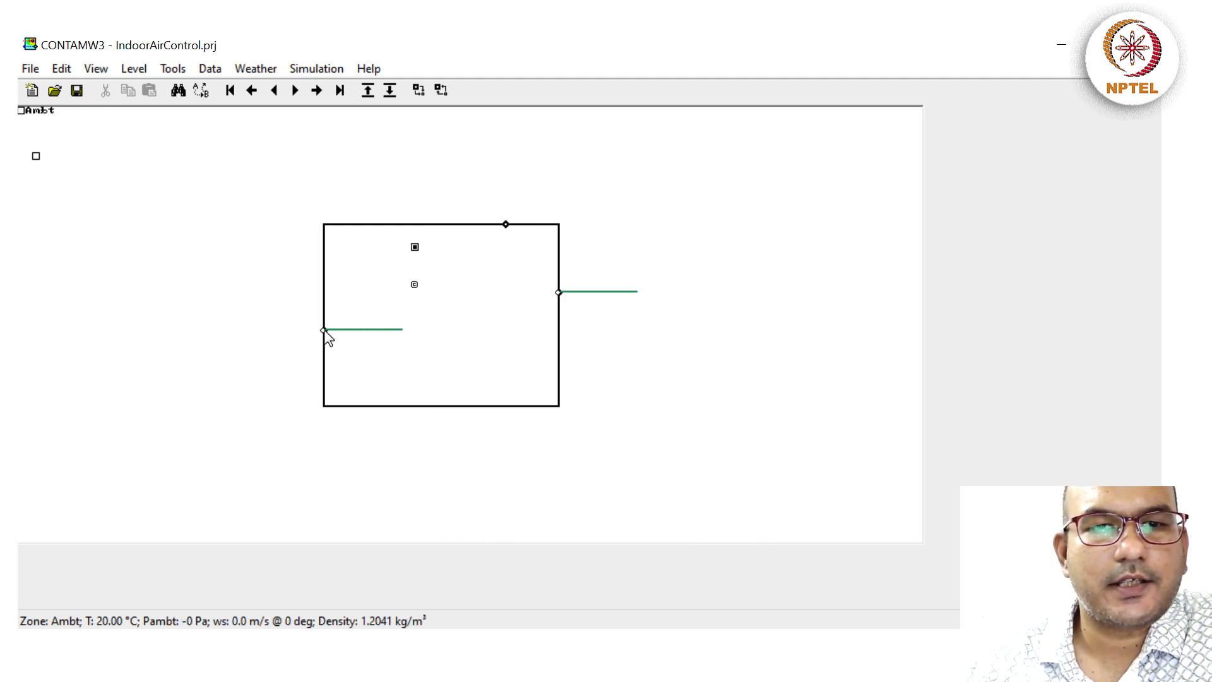
# - Inspect the simulated airflow and pressure results at the FanIn, Leakage and exhaust fan paths and the Suite's zone and source icons
pyautogui.moveTo(324, 333)
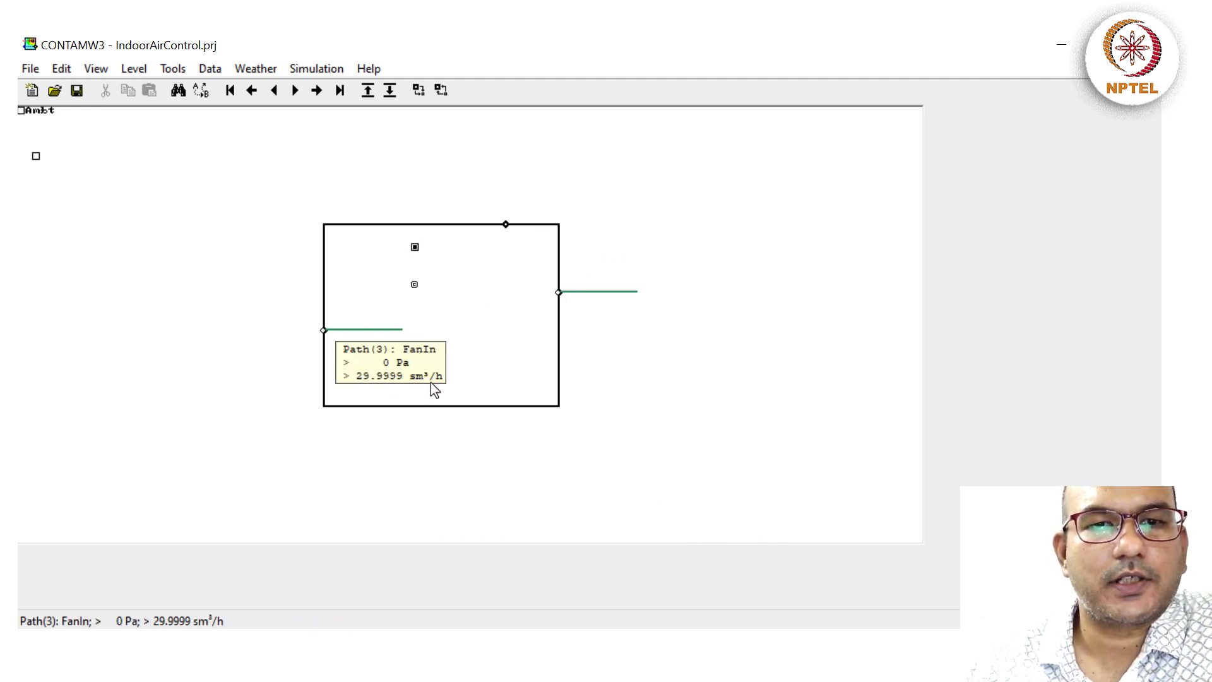
pyautogui.moveTo(559, 292)
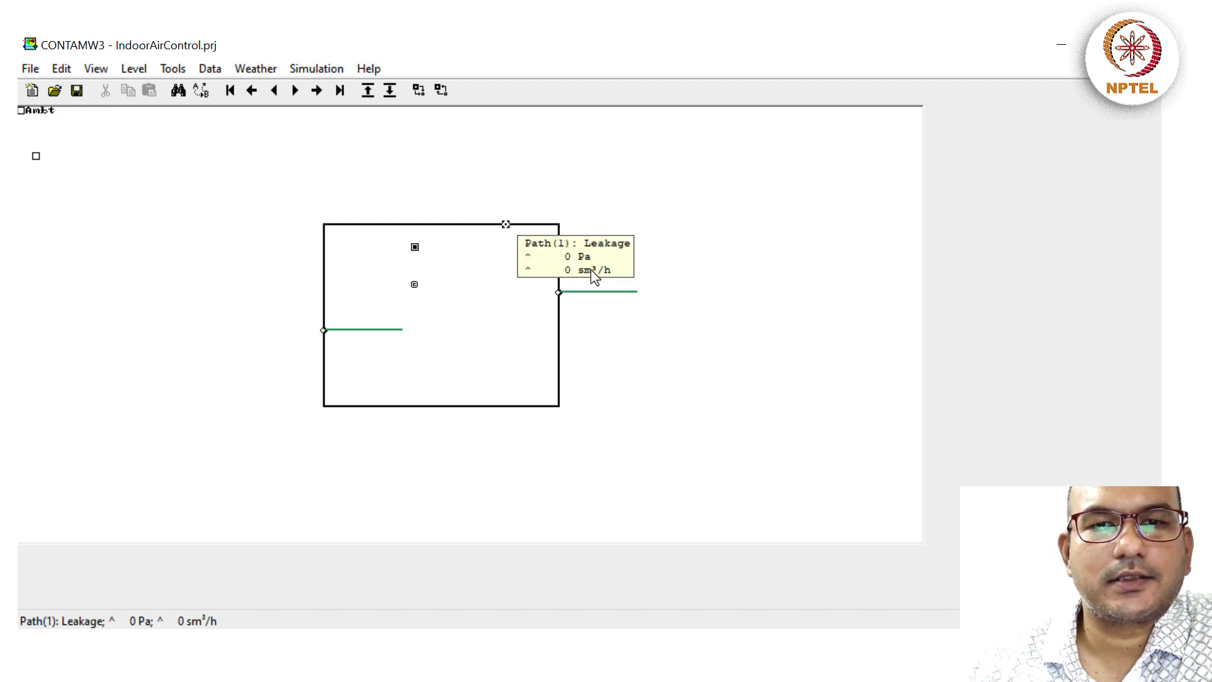
pyautogui.click(415, 338)
pyautogui.click(323, 329)
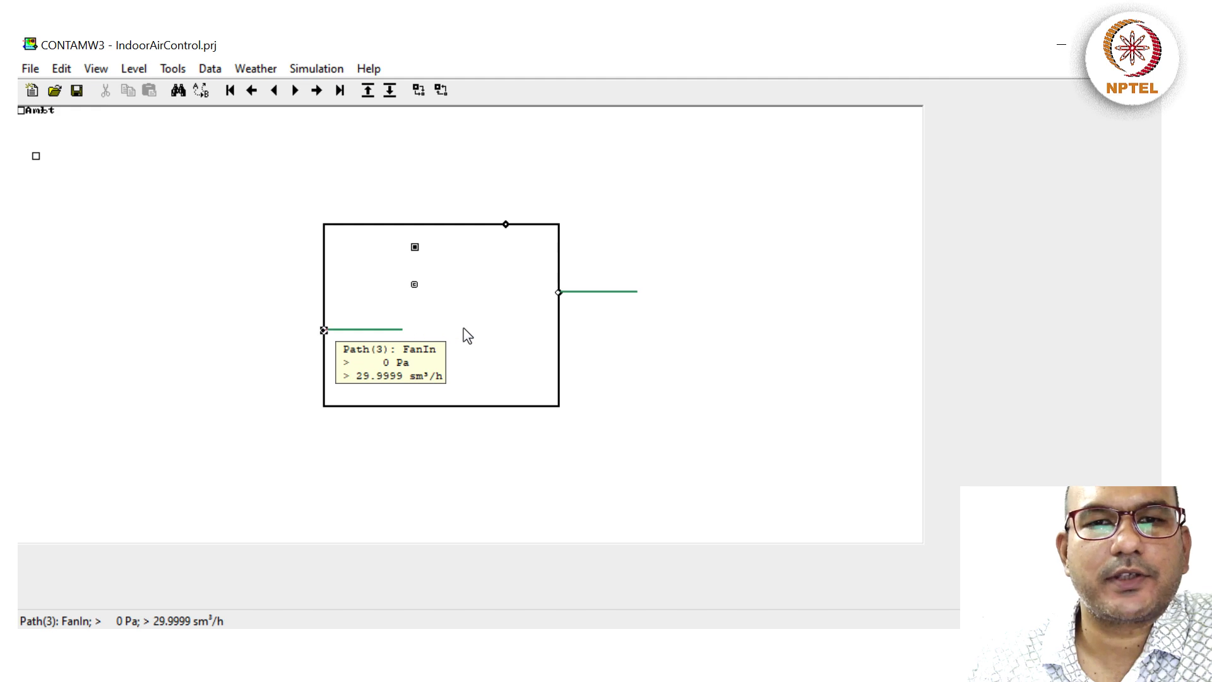
pyautogui.click(559, 293)
pyautogui.click(679, 240)
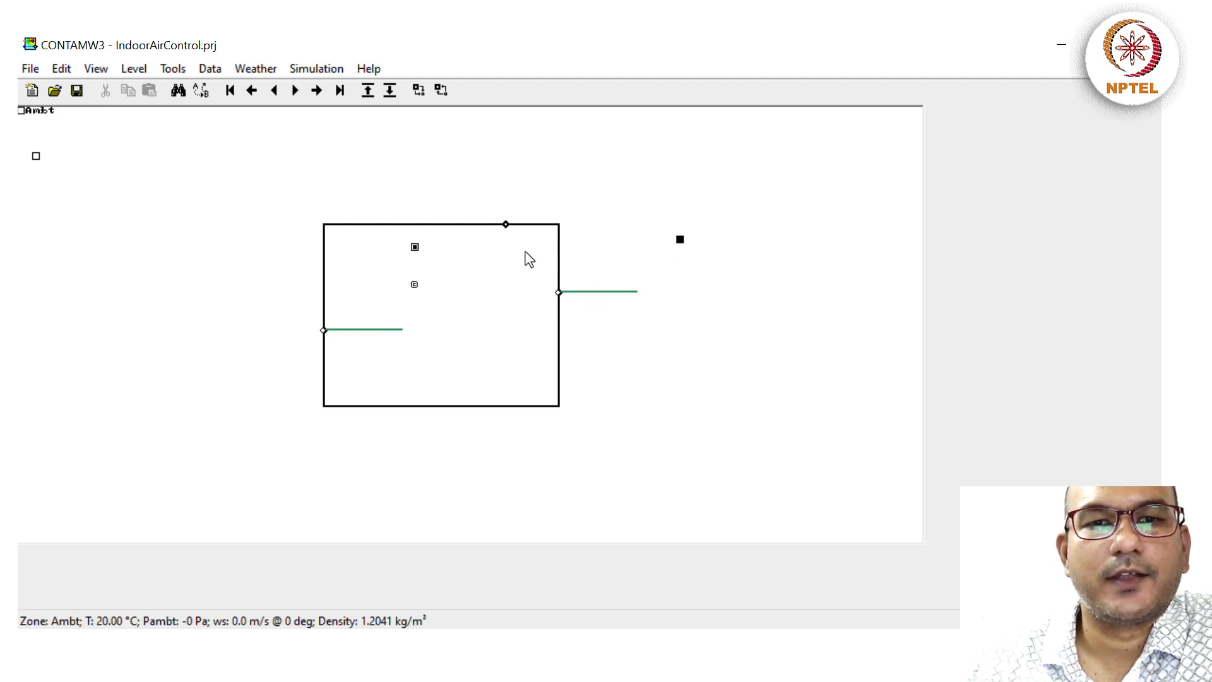
pyautogui.click(414, 248)
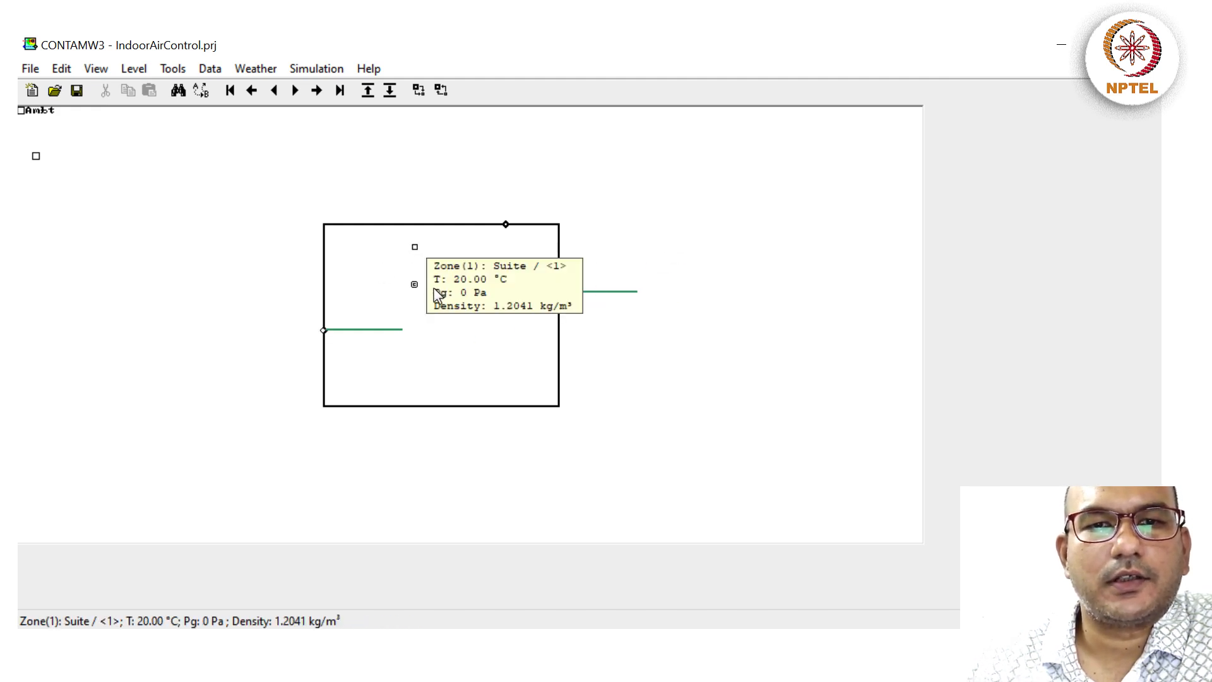
pyautogui.click(415, 285)
# - Plot the Suite's transient CO2 concentration in ppm from Jan01 to Jan07
pyautogui.click(480, 260)
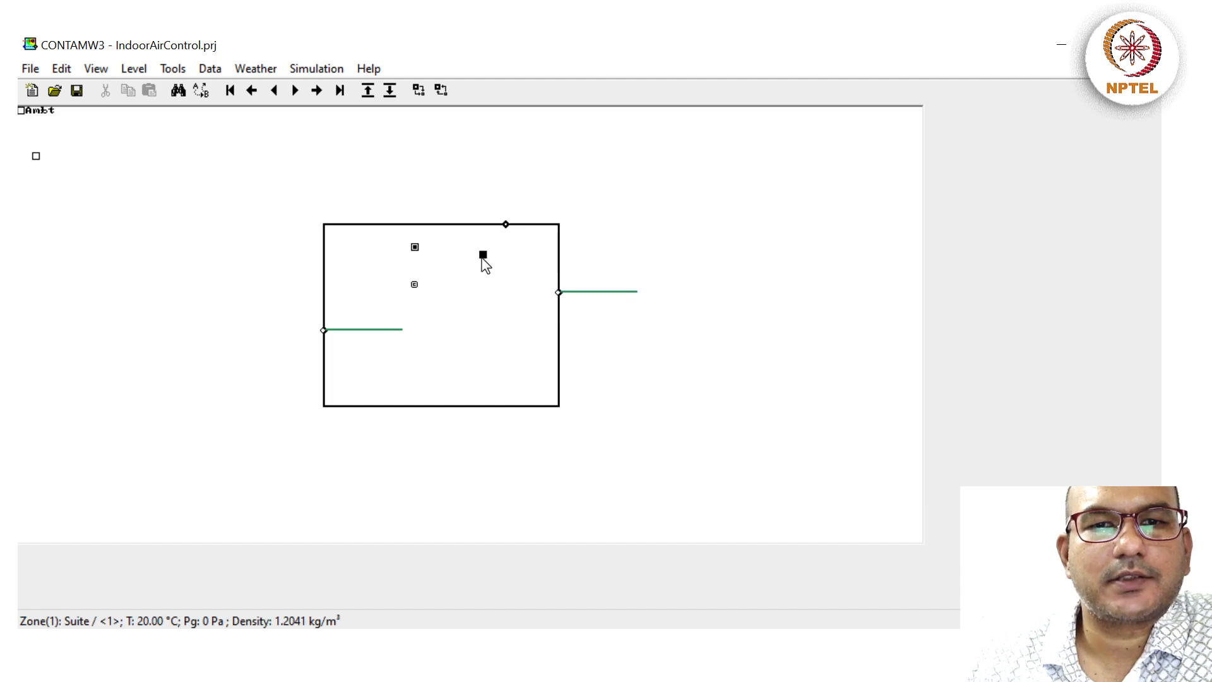
pyautogui.rightClick(479, 259)
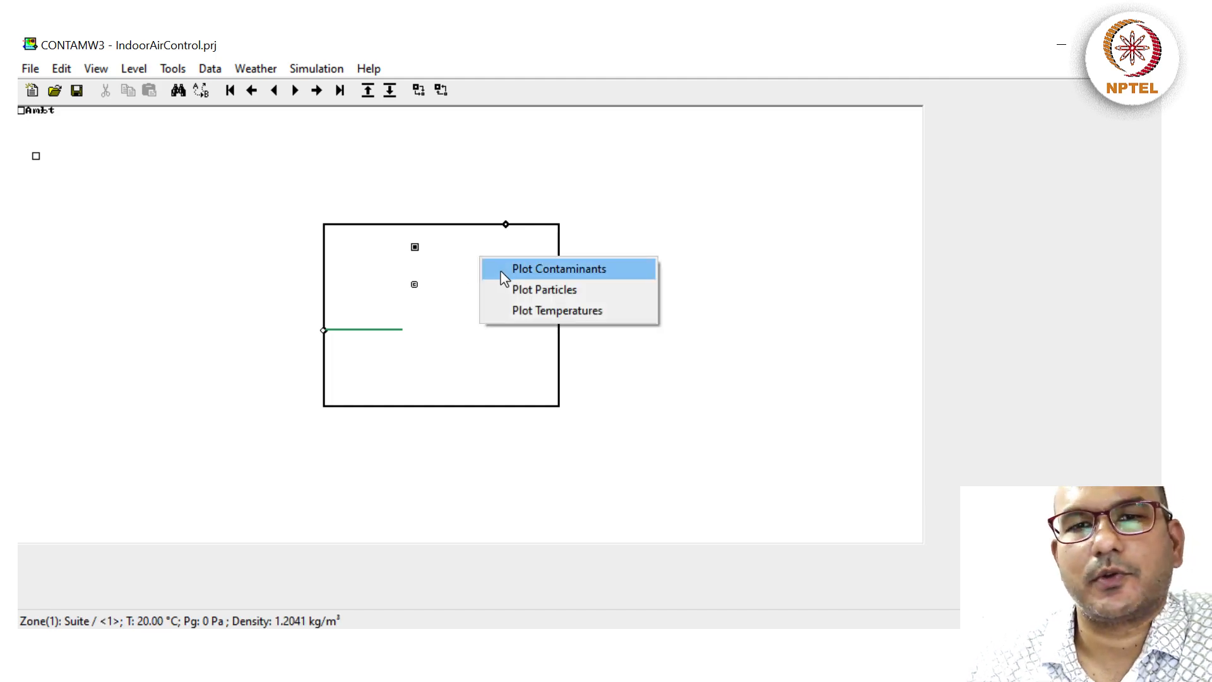
pyautogui.click(501, 274)
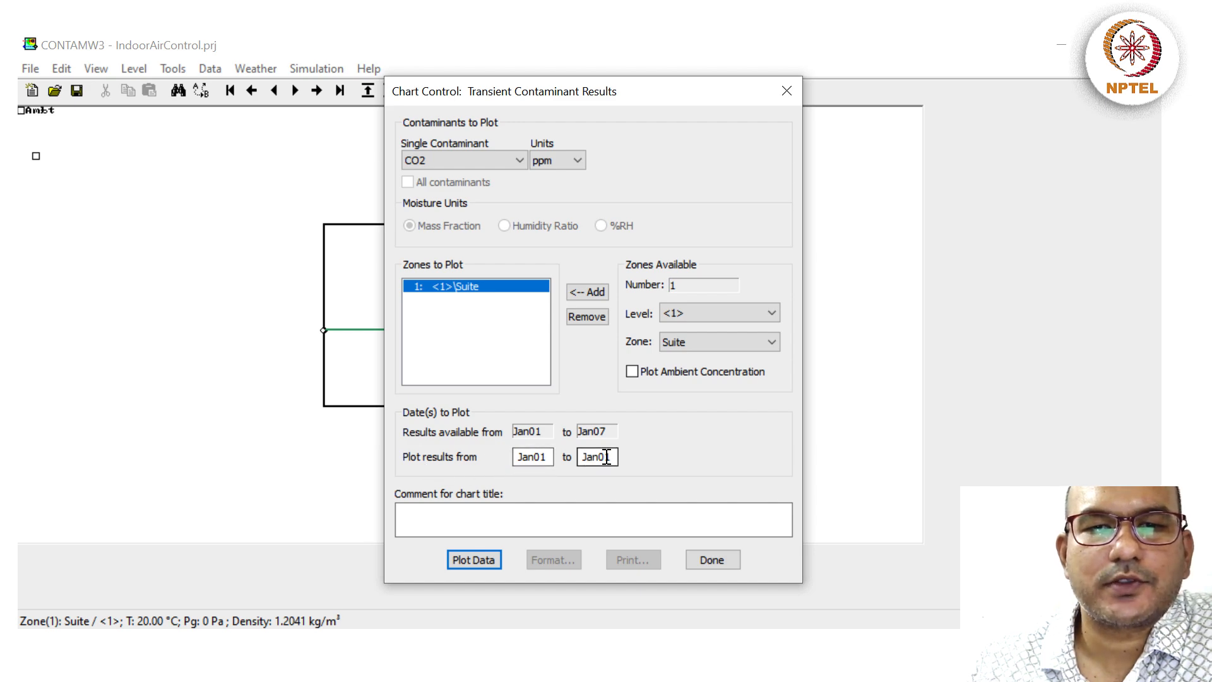
pyautogui.moveTo(605, 457); pyautogui.dragTo(661, 463)
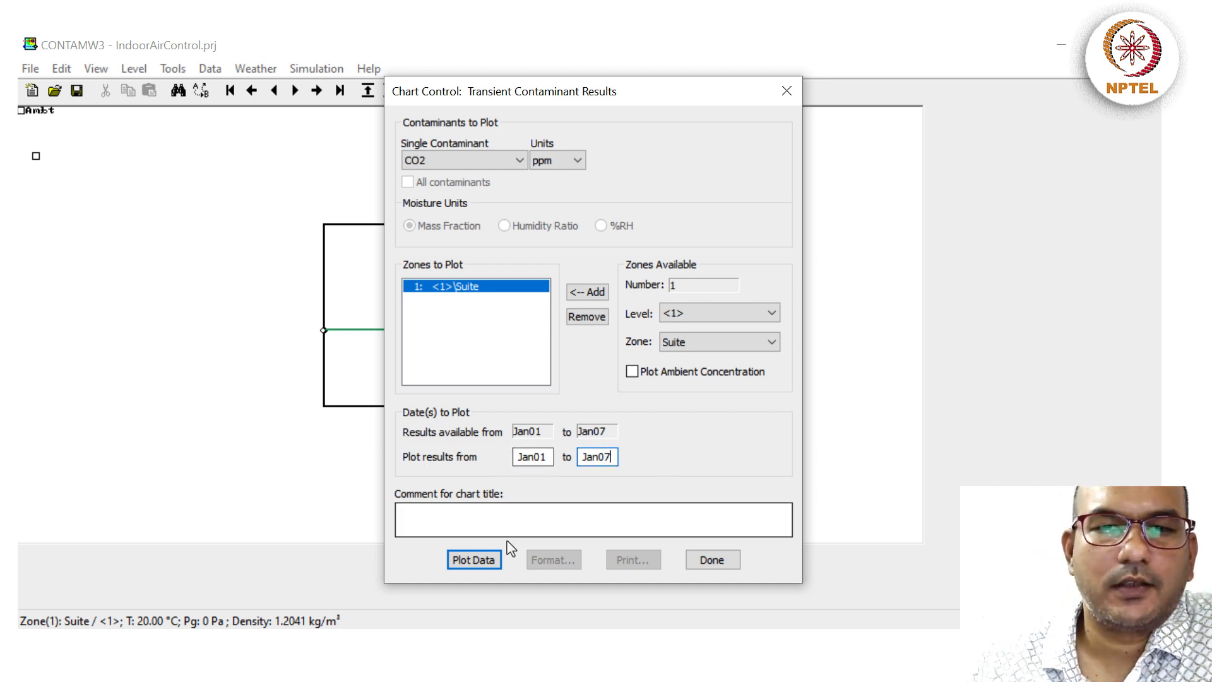
pyautogui.click(483, 565)
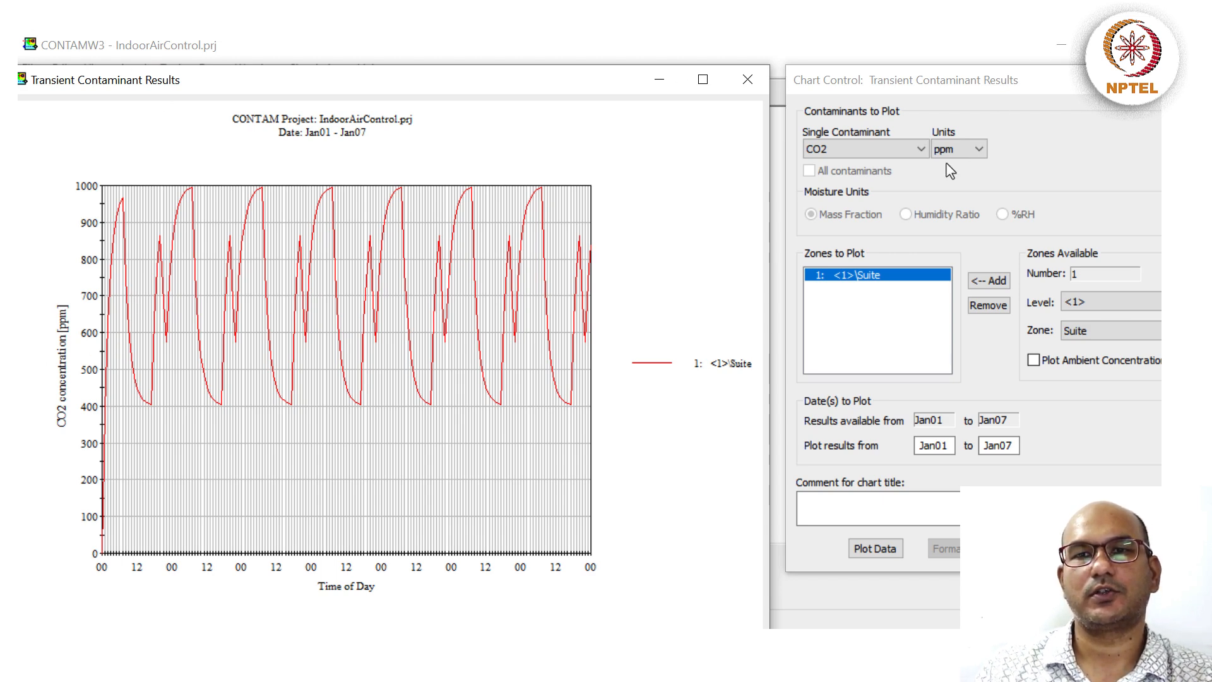
# - Shrink the CO2 chart window and arrange it beside the chart control window so the two do not overlap
pyautogui.moveTo(973, 84); pyautogui.dragTo(914, 72)
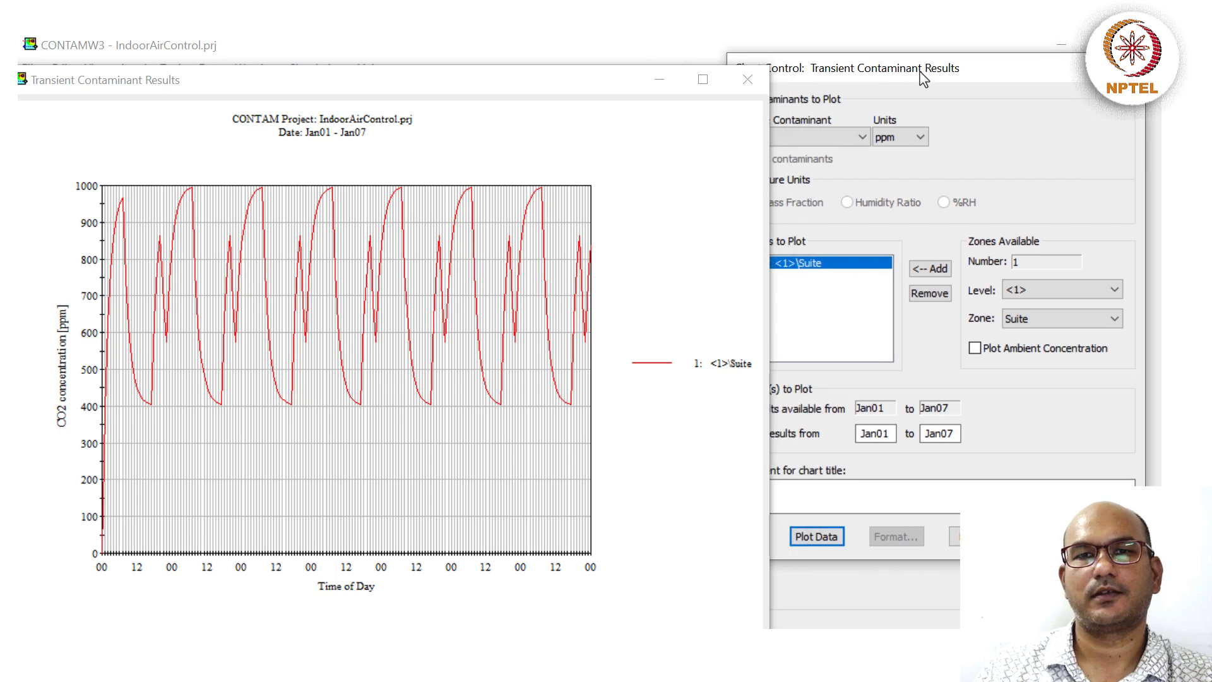
pyautogui.moveTo(603, 84); pyautogui.dragTo(600, 74)
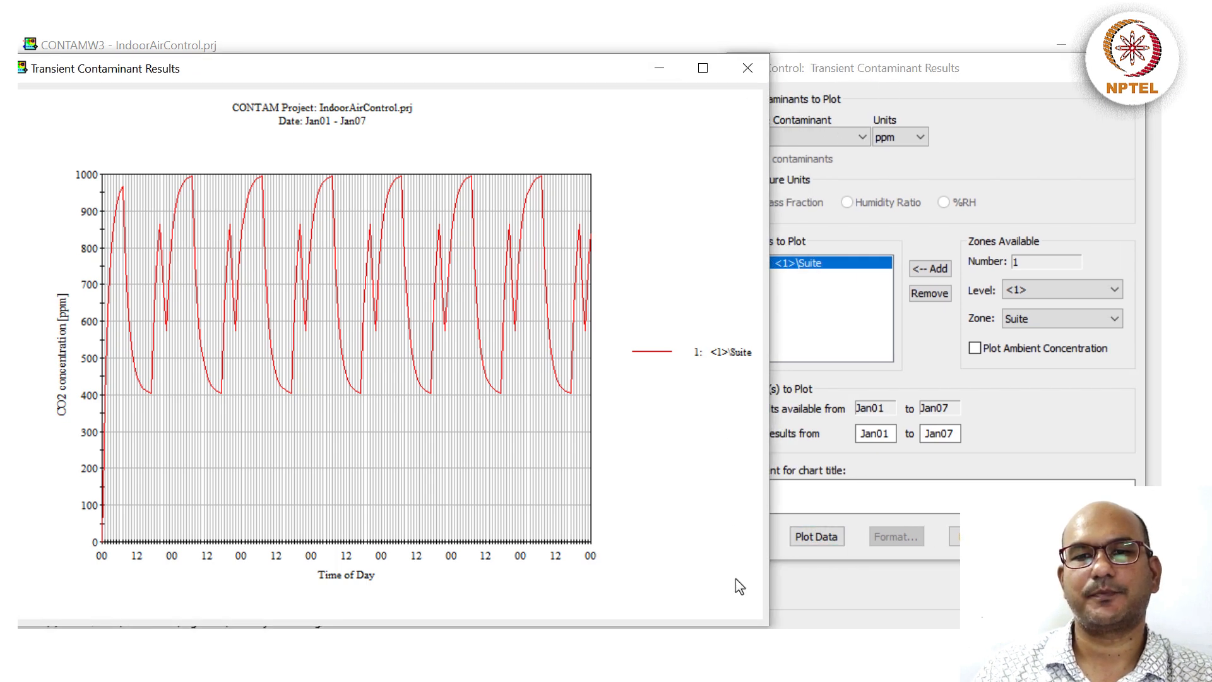
pyautogui.moveTo(762, 623); pyautogui.dragTo(680, 606)
pyautogui.moveTo(818, 55); pyautogui.dragTo(779, 65)
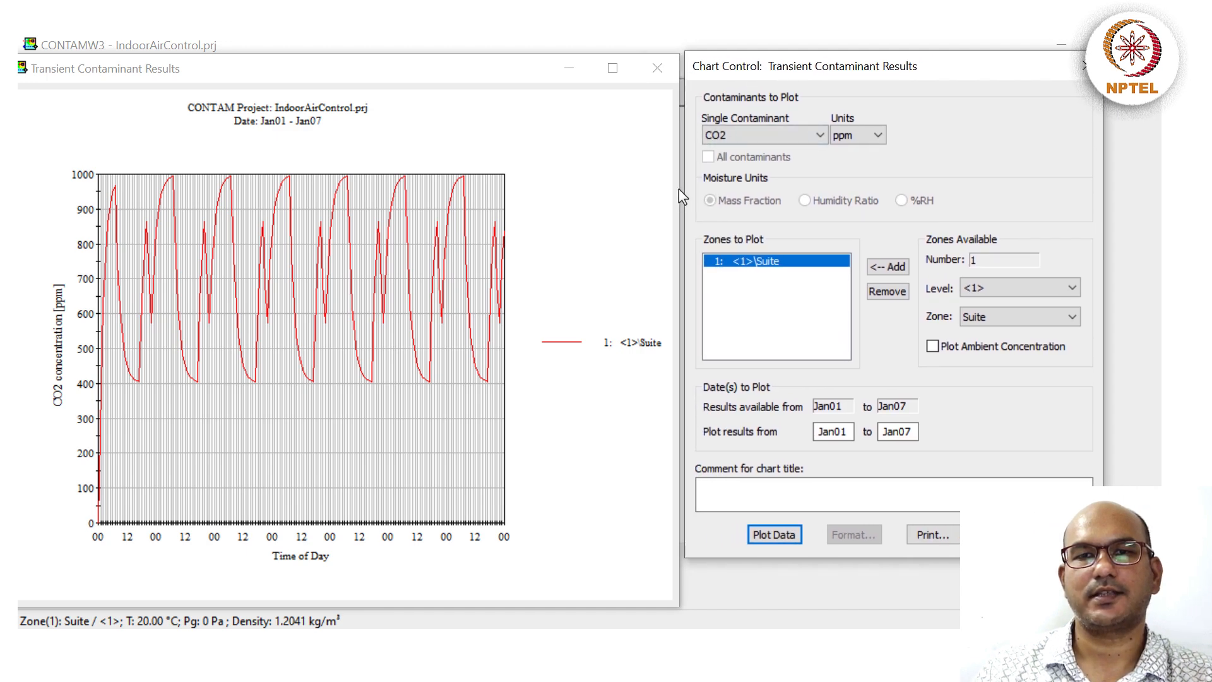
pyautogui.moveTo(679, 189)
pyautogui.mouseDown()
pyautogui.moveTo(611, 189)
pyautogui.moveTo(698, 189)
pyautogui.mouseUp()
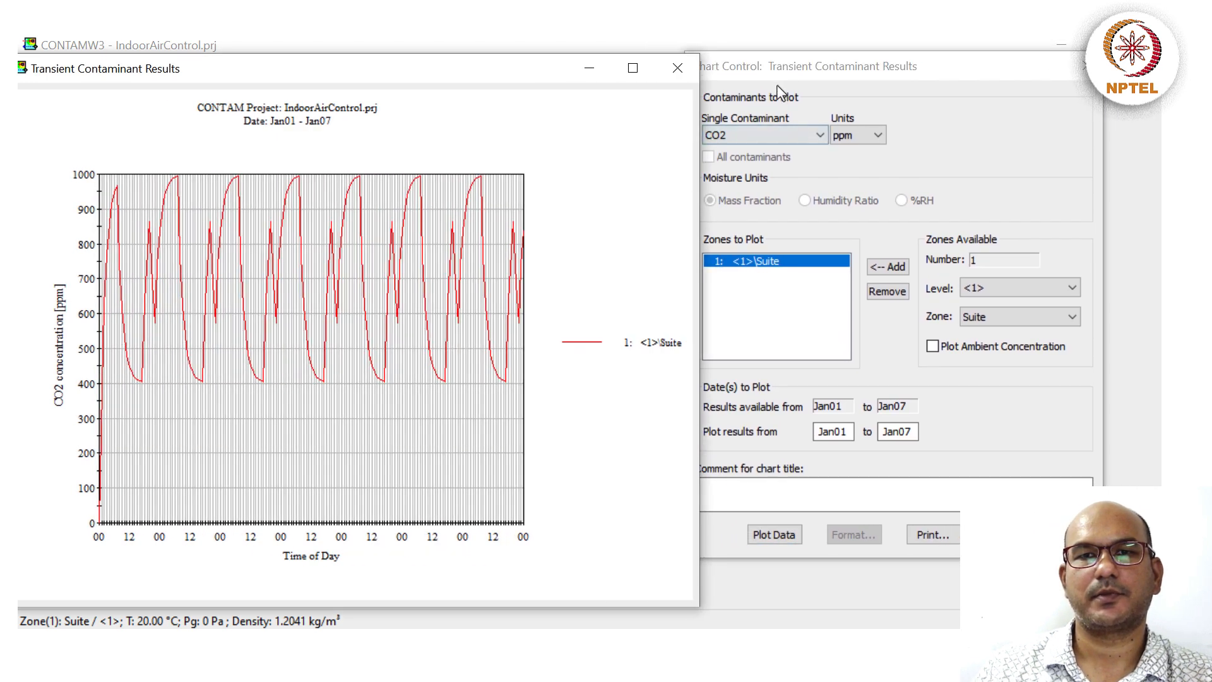
pyautogui.moveTo(778, 76); pyautogui.dragTo(815, 77)
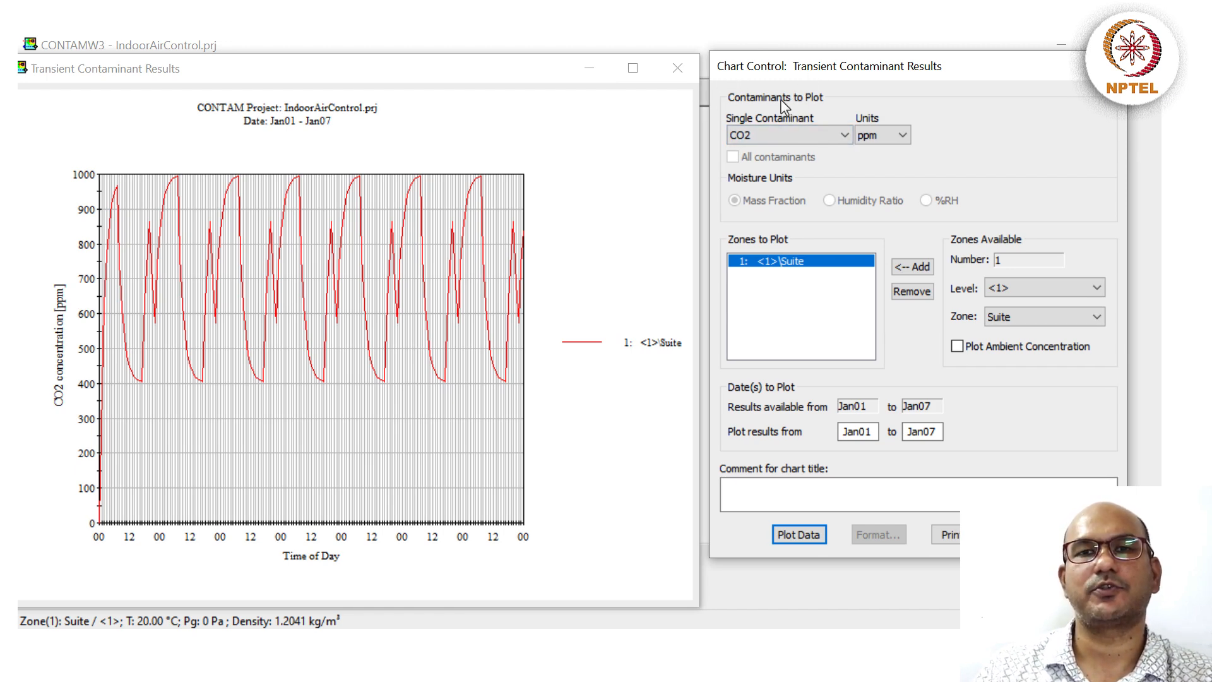
# - Plot the Suite's PM2.5 concentration for Jan01 to Jan07, and close the chart control when finished
pyautogui.click(789, 135)
pyautogui.click(783, 163)
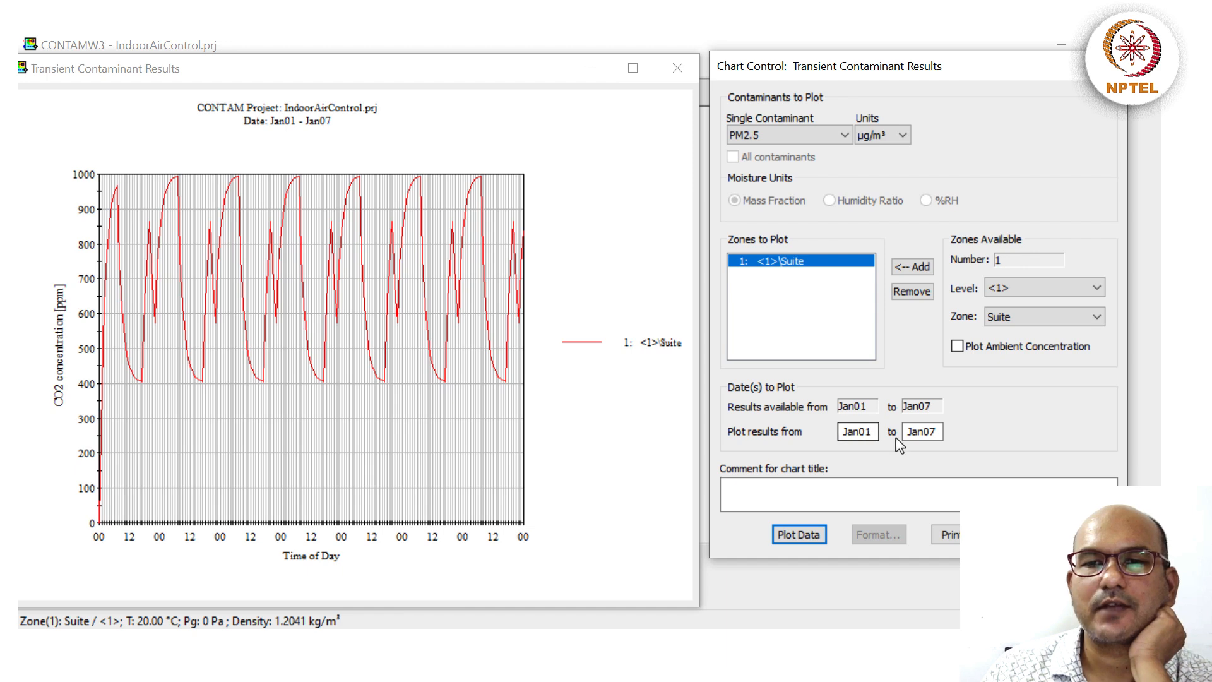
pyautogui.click(799, 534)
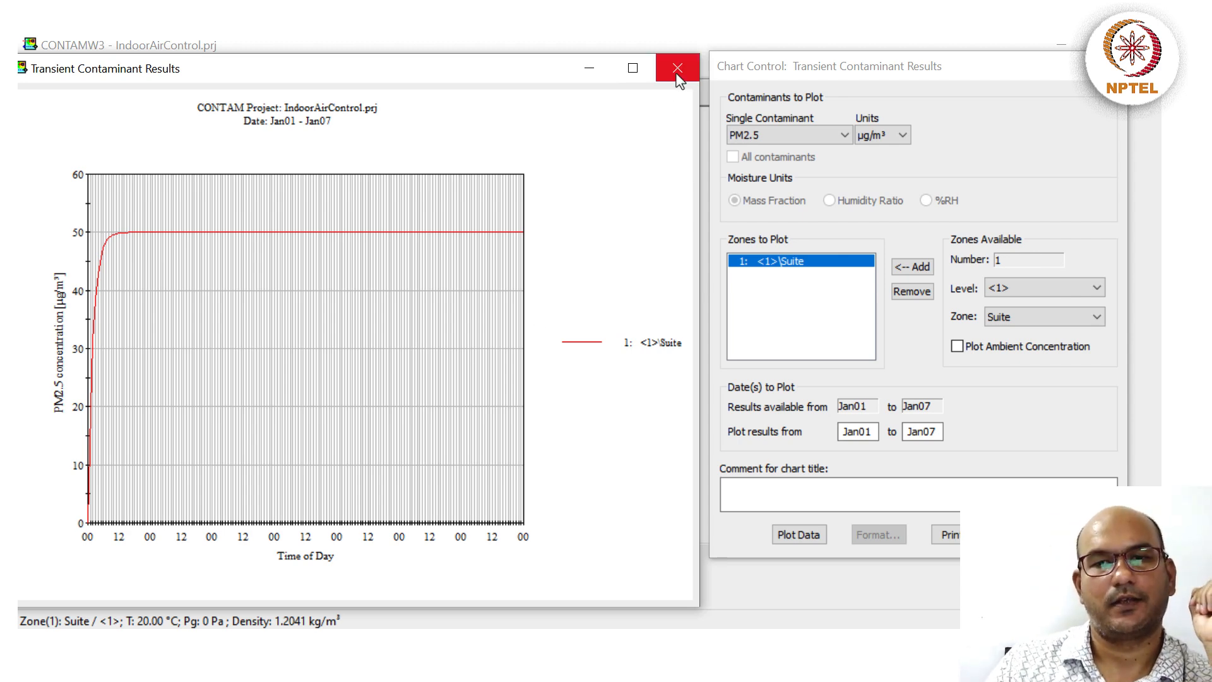
pyautogui.click(1038, 534)
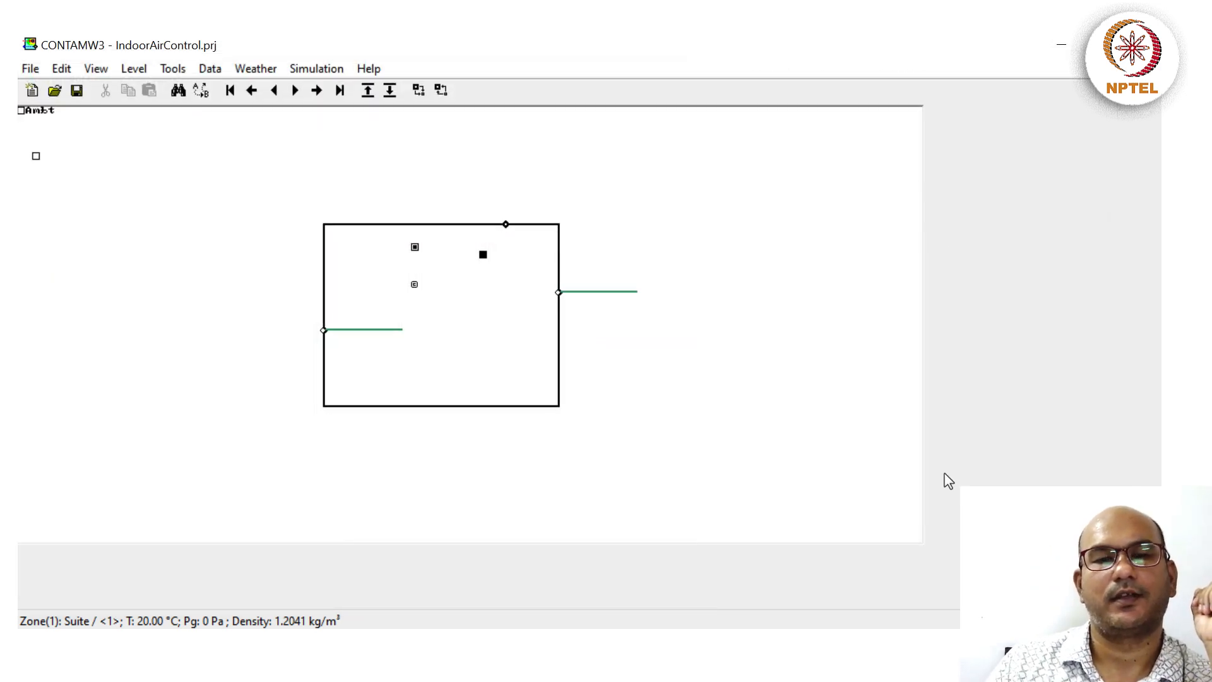
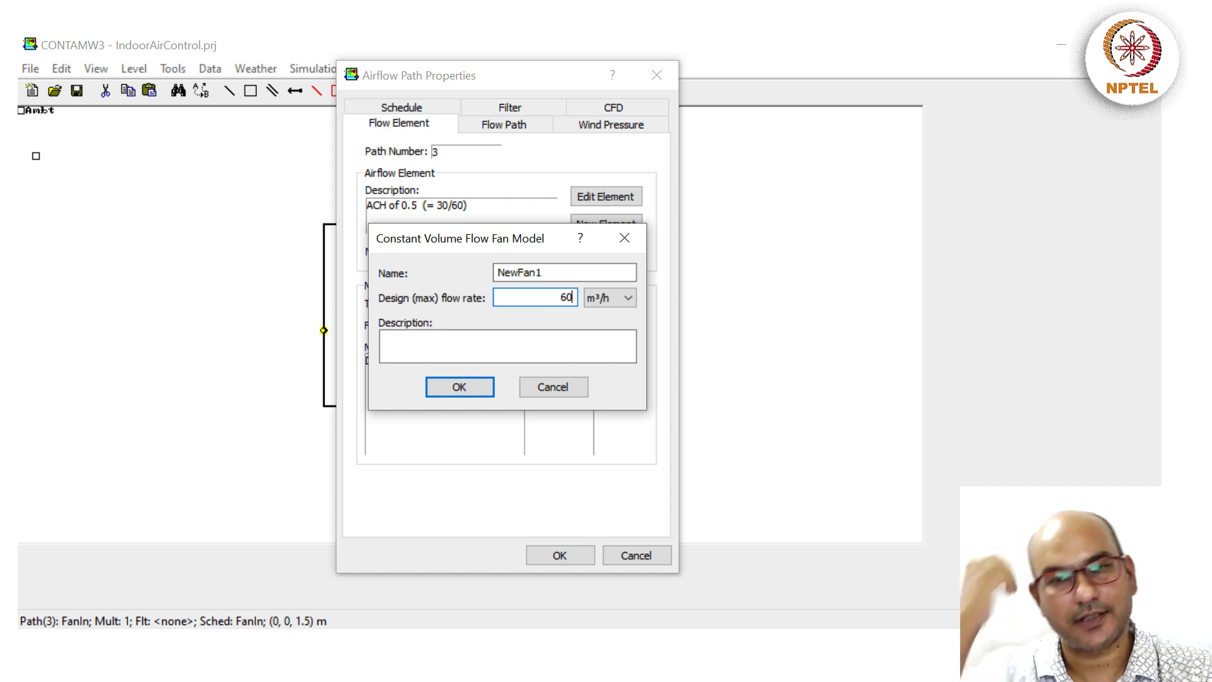
# - Describe the NewFan1 element as "Air changes per hour increased from 0.5 to 1.0" and save the fan element
pyautogui.click(549, 351)
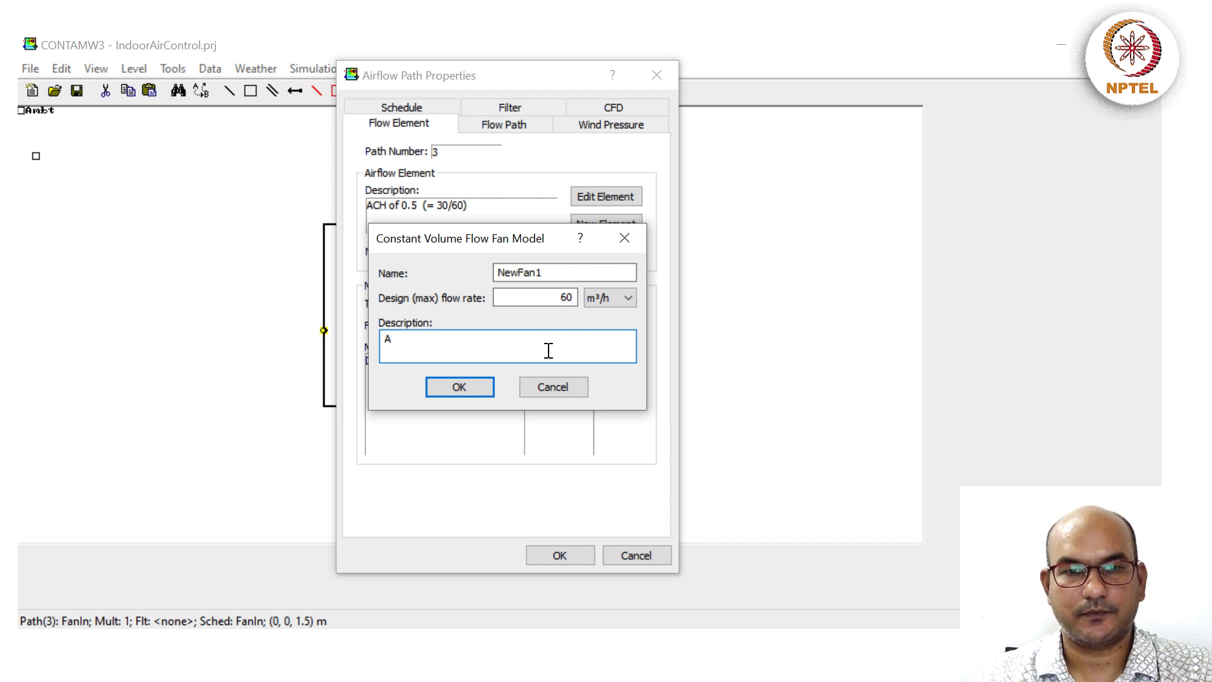
pyautogui.write('Air changes per hour increased from 0.5 to 1.0')
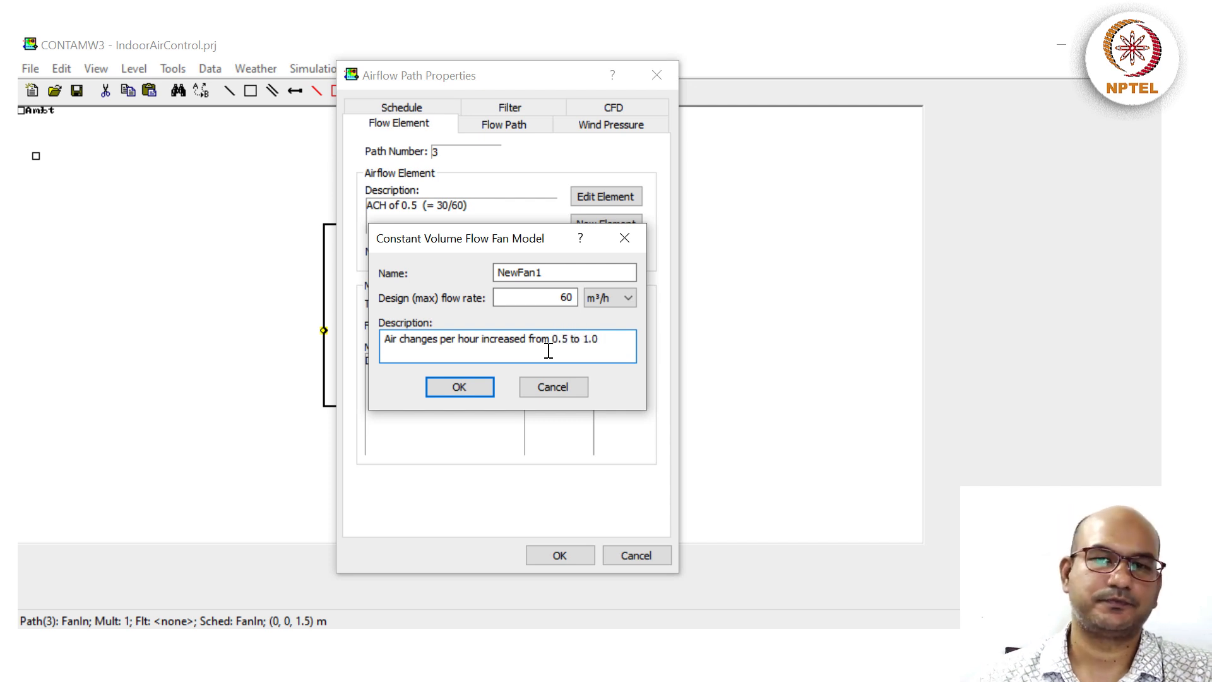
pyautogui.click(464, 387)
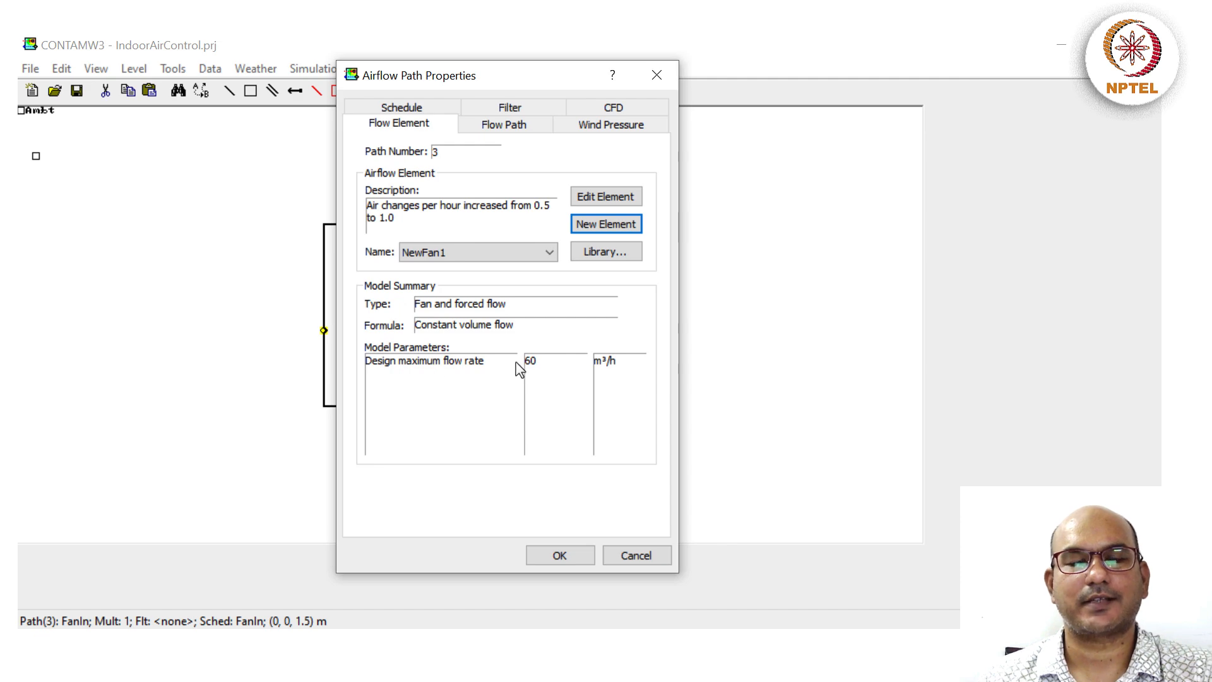
# - Review the intake path's flow direction and FanIn week schedule graph, and confirm the path with NewFan1 as its flow element
pyautogui.click(509, 134)
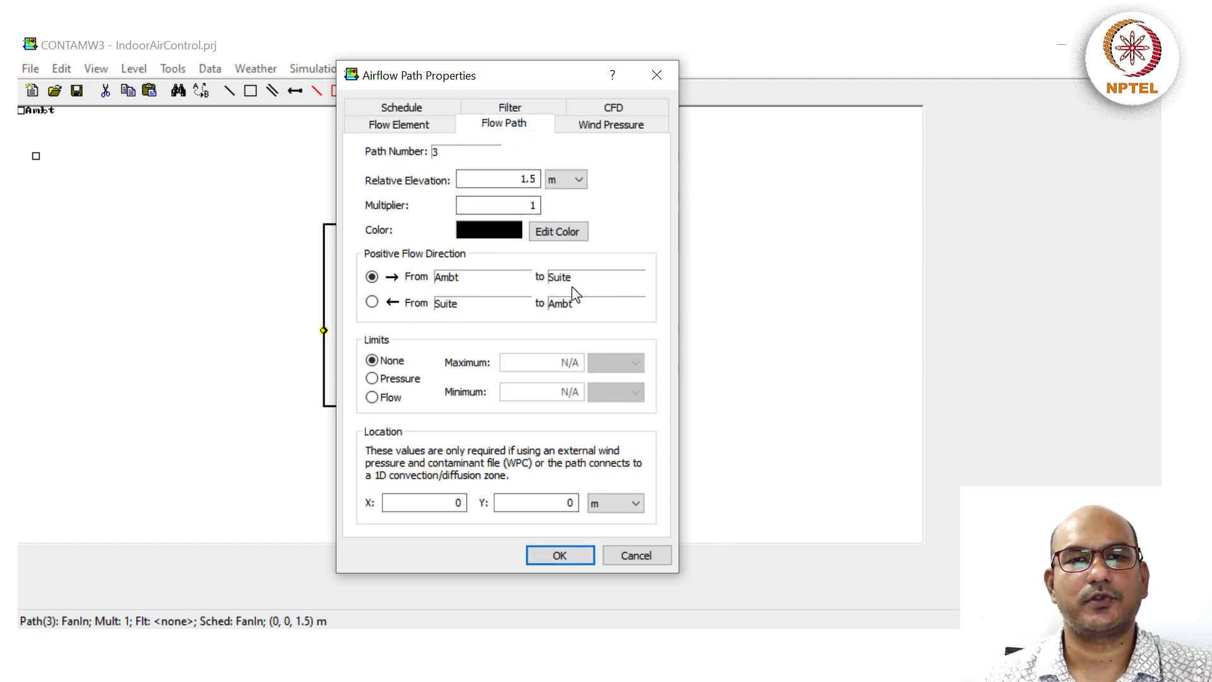
pyautogui.click(407, 109)
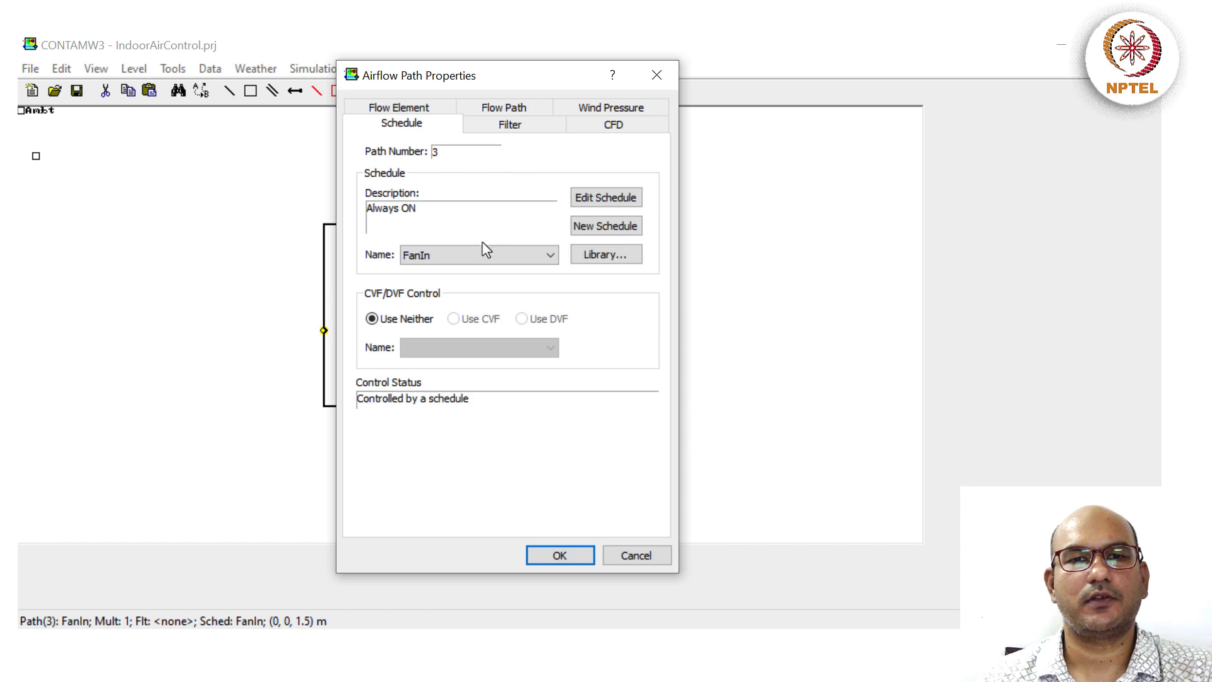
pyautogui.click(610, 199)
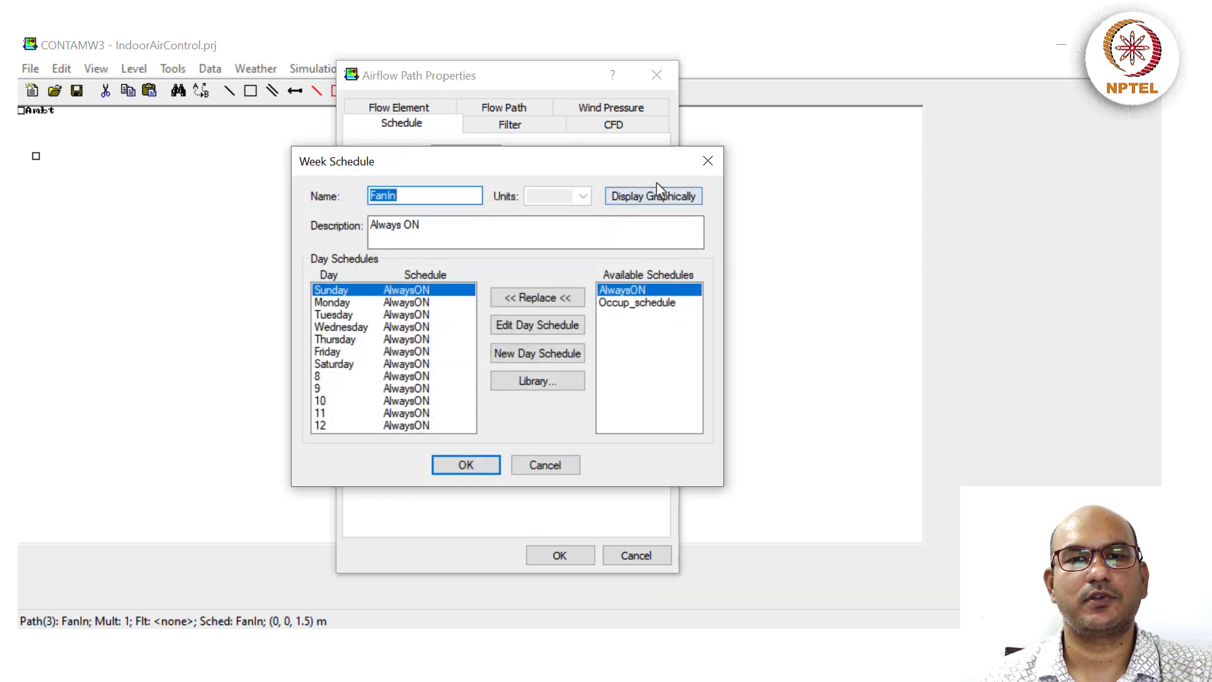
pyautogui.click(655, 198)
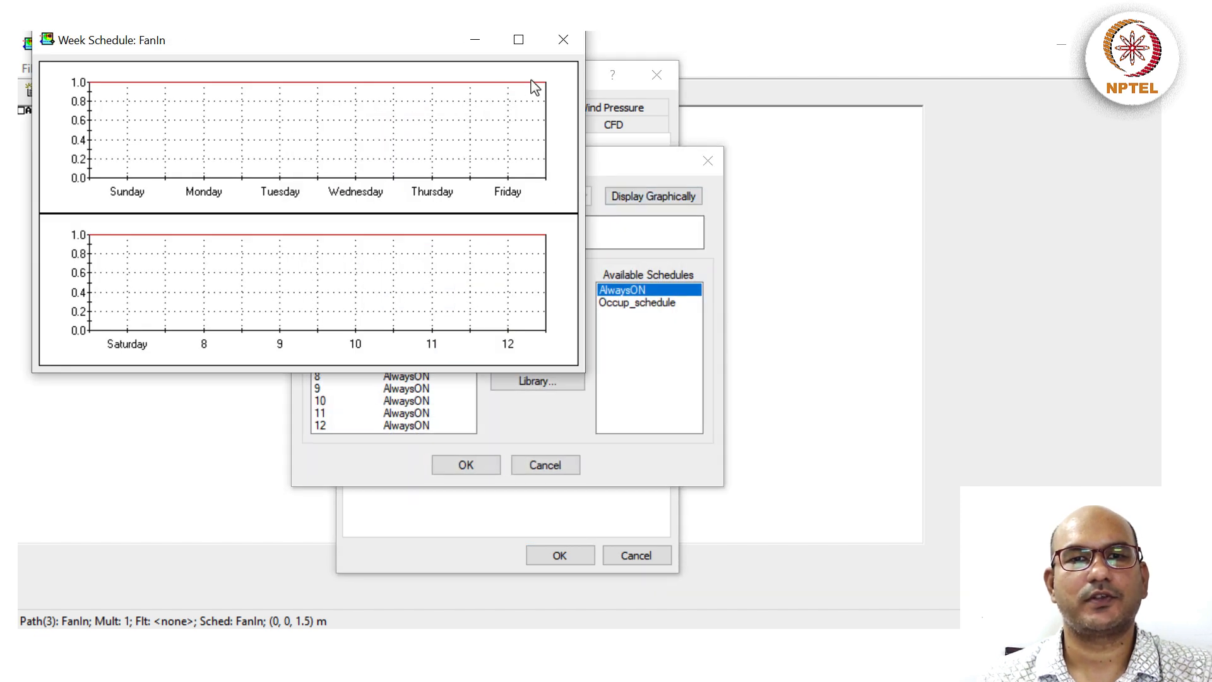
pyautogui.click(559, 49)
pyautogui.click(473, 465)
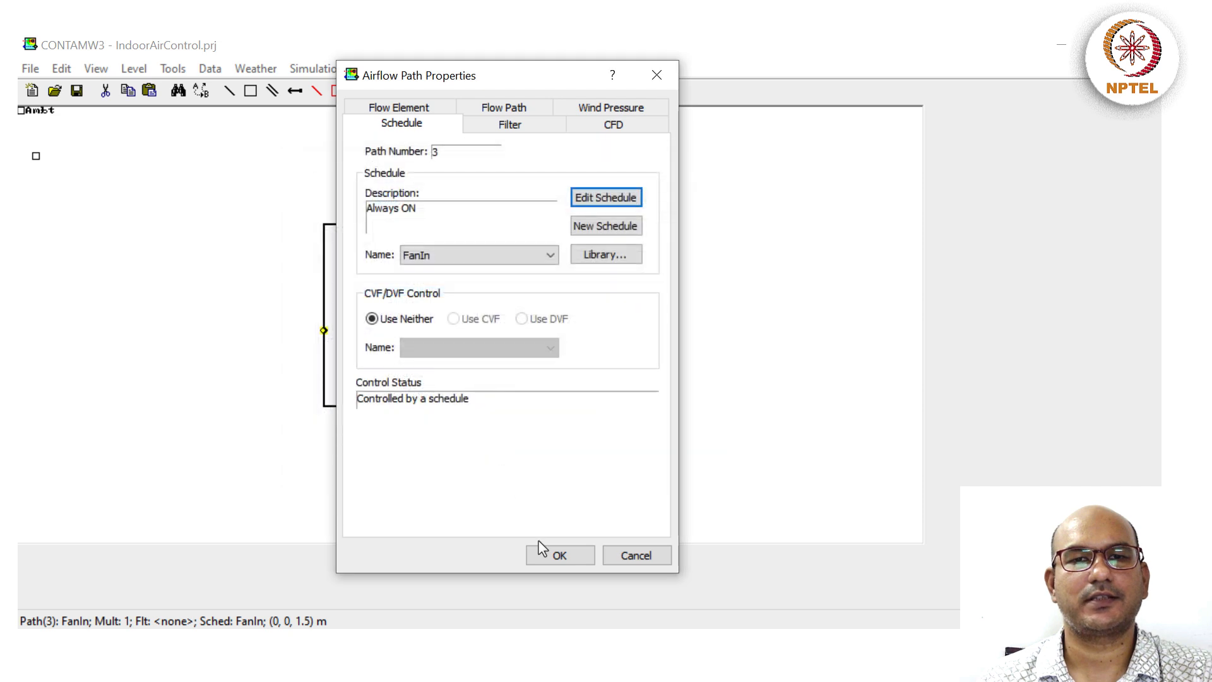
pyautogui.click(409, 108)
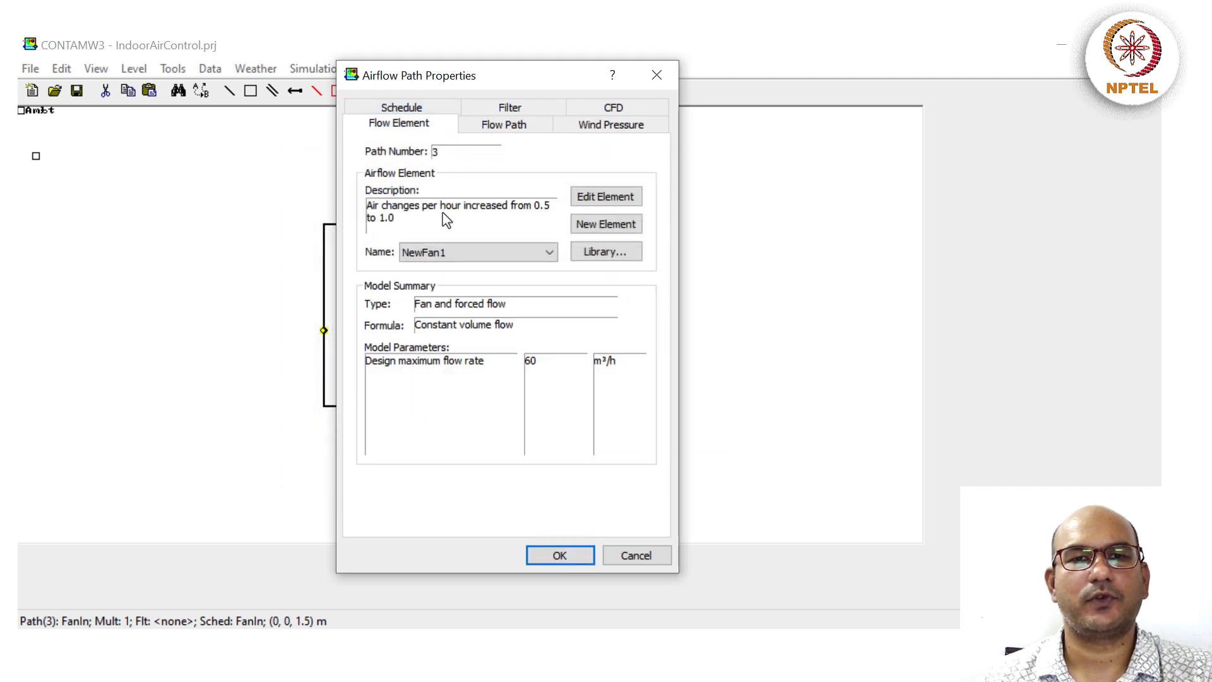
pyautogui.click(559, 556)
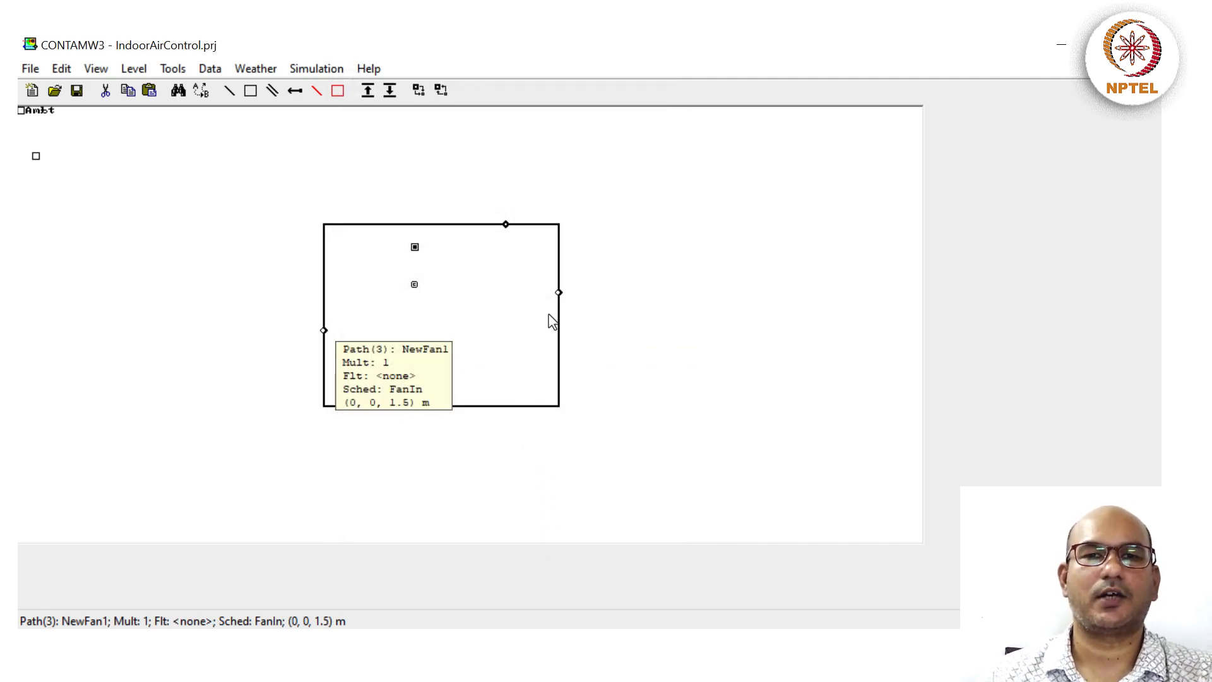
# - Create a constant volume flow element named NewFanOut1 with a 60 m³/h design flow rate for the exhaust fan path
pyautogui.doubleClick(559, 293)
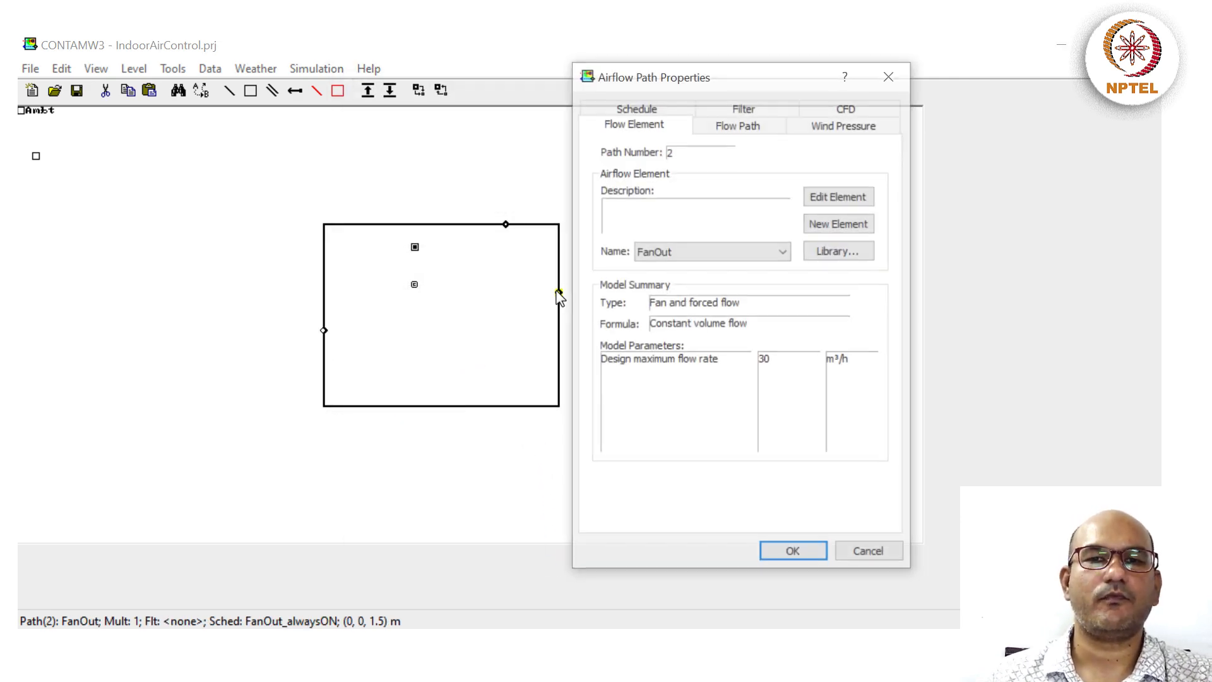
pyautogui.click(814, 225)
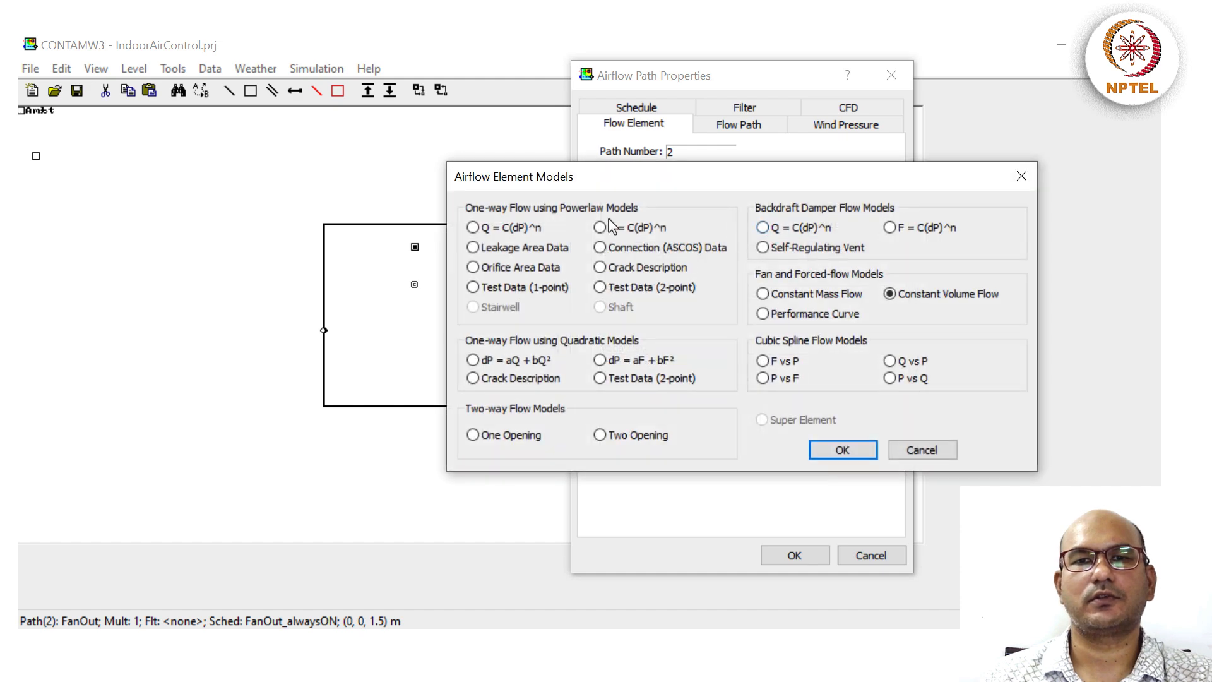
pyautogui.click(814, 453)
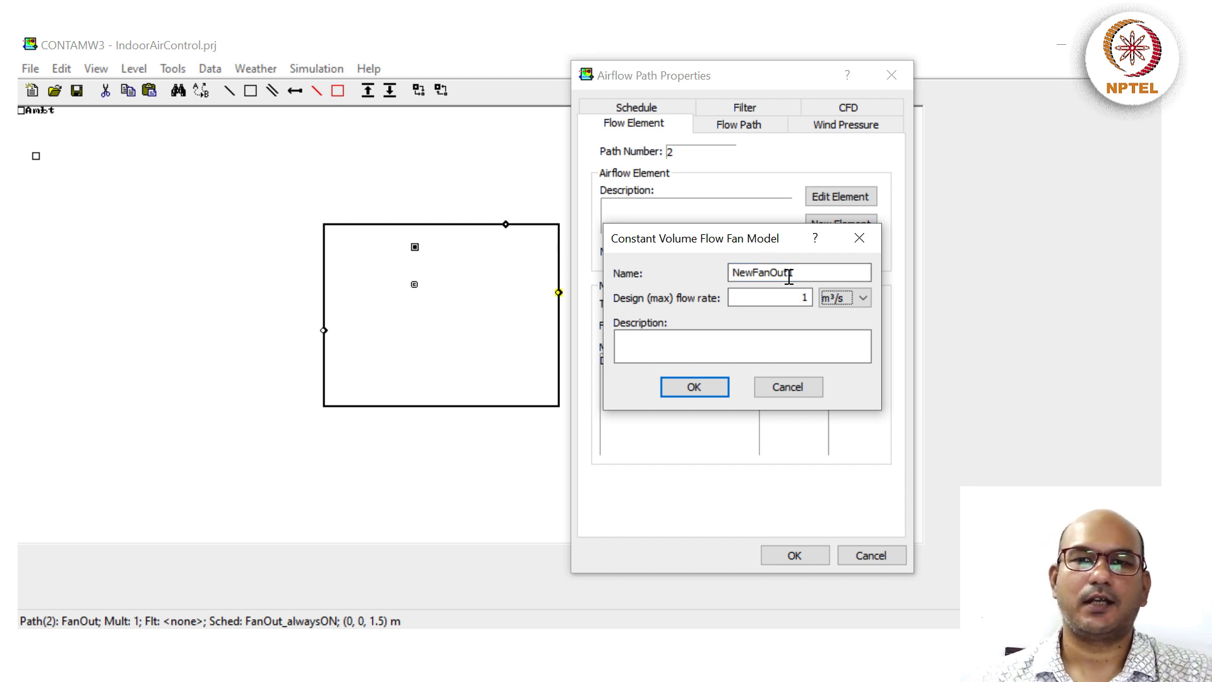
pyautogui.click(862, 302)
pyautogui.click(862, 301)
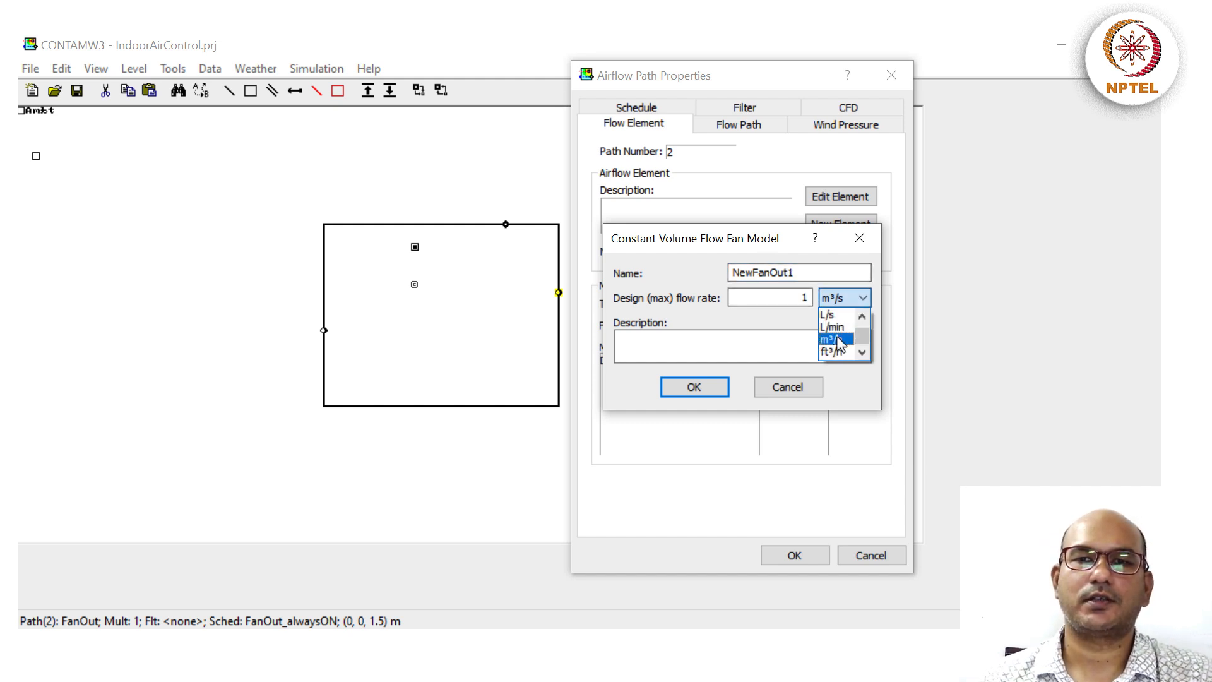
pyautogui.click(837, 343)
pyautogui.hotkey('shift', 'Tab')
pyautogui.write('60')
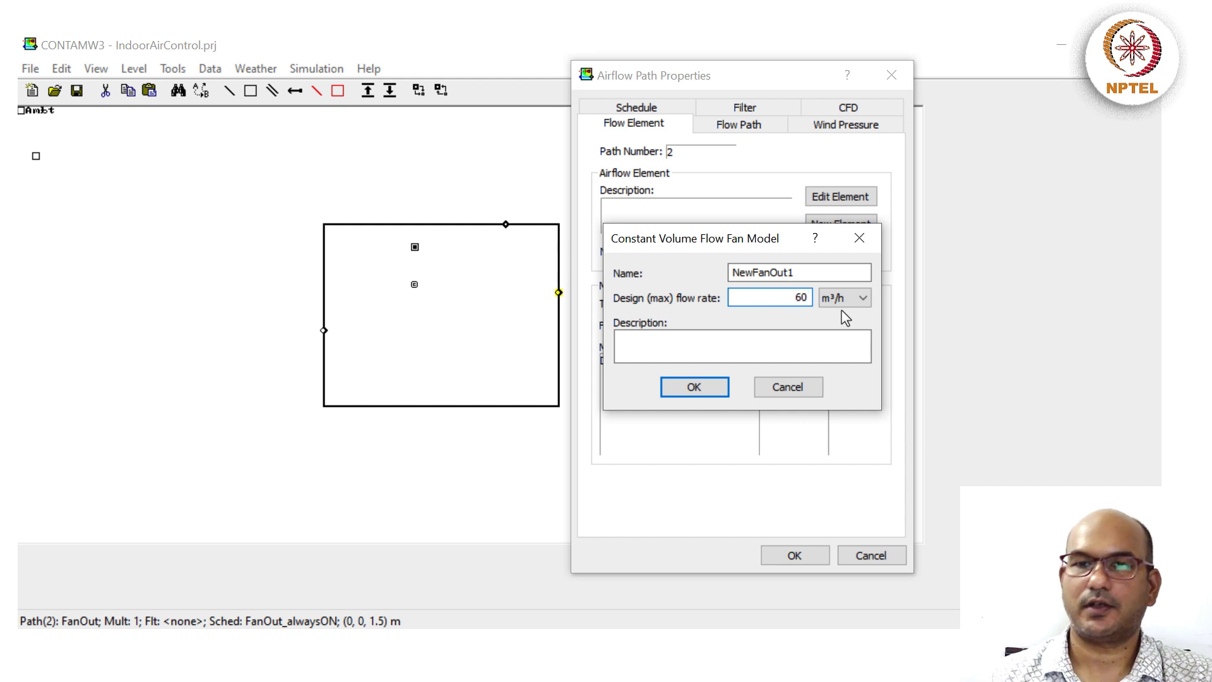
pyautogui.click(694, 387)
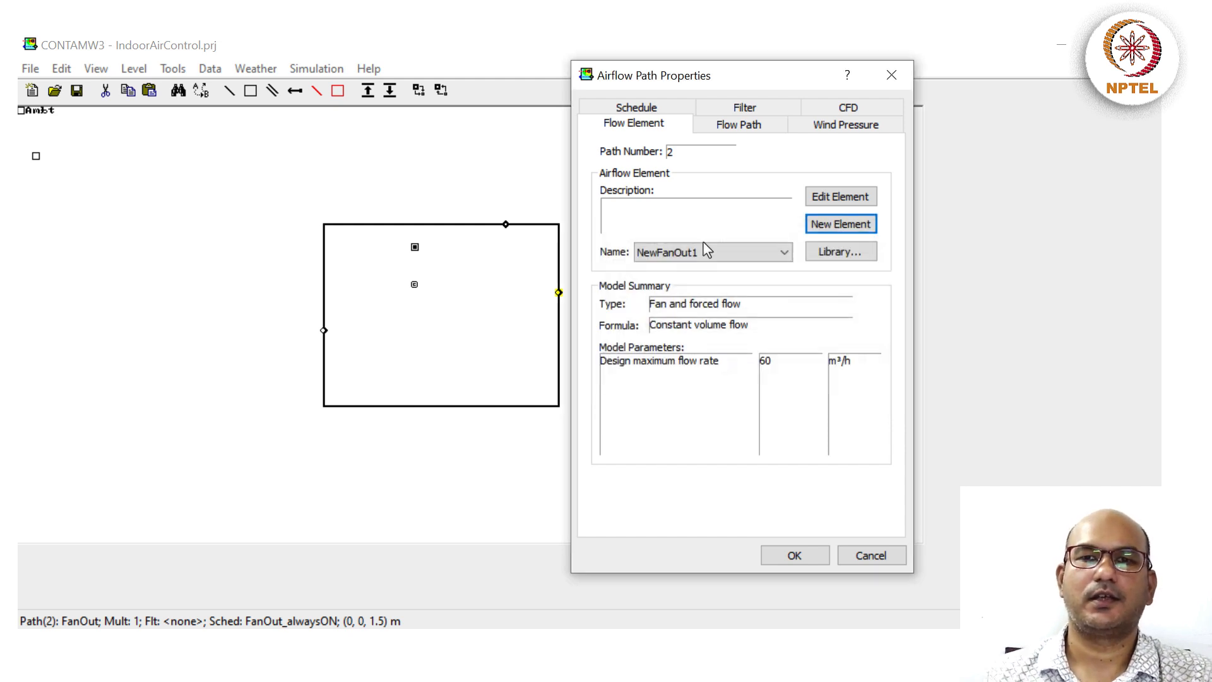
# - Review the exhaust path's flow direction and FanOut_alwaysON week schedule graph, and confirm the path with NewFanOut1 as its flow element
pyautogui.click(735, 126)
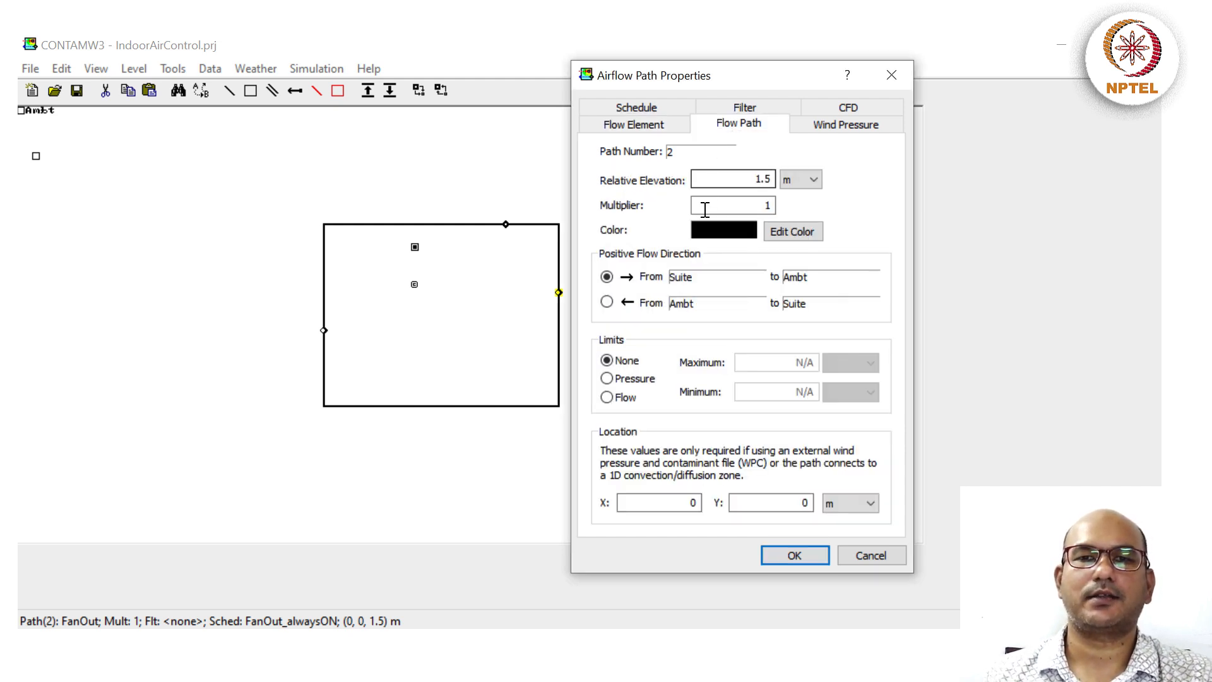
pyautogui.click(663, 108)
pyautogui.click(840, 197)
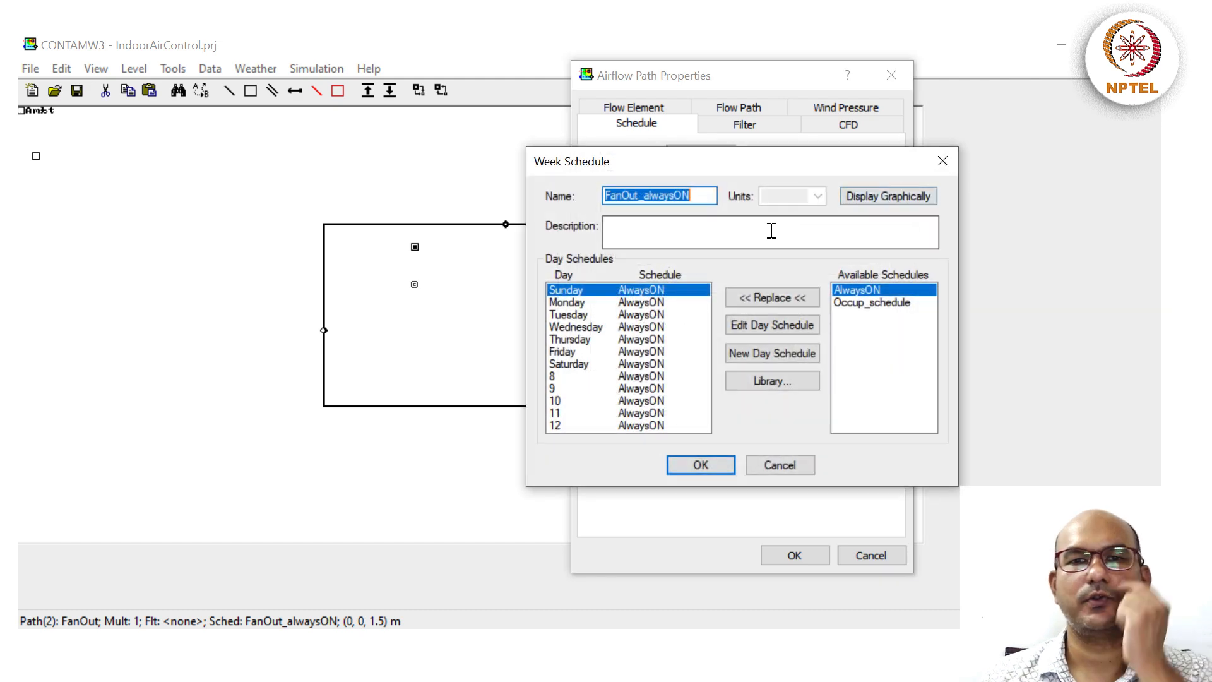
pyautogui.click(887, 197)
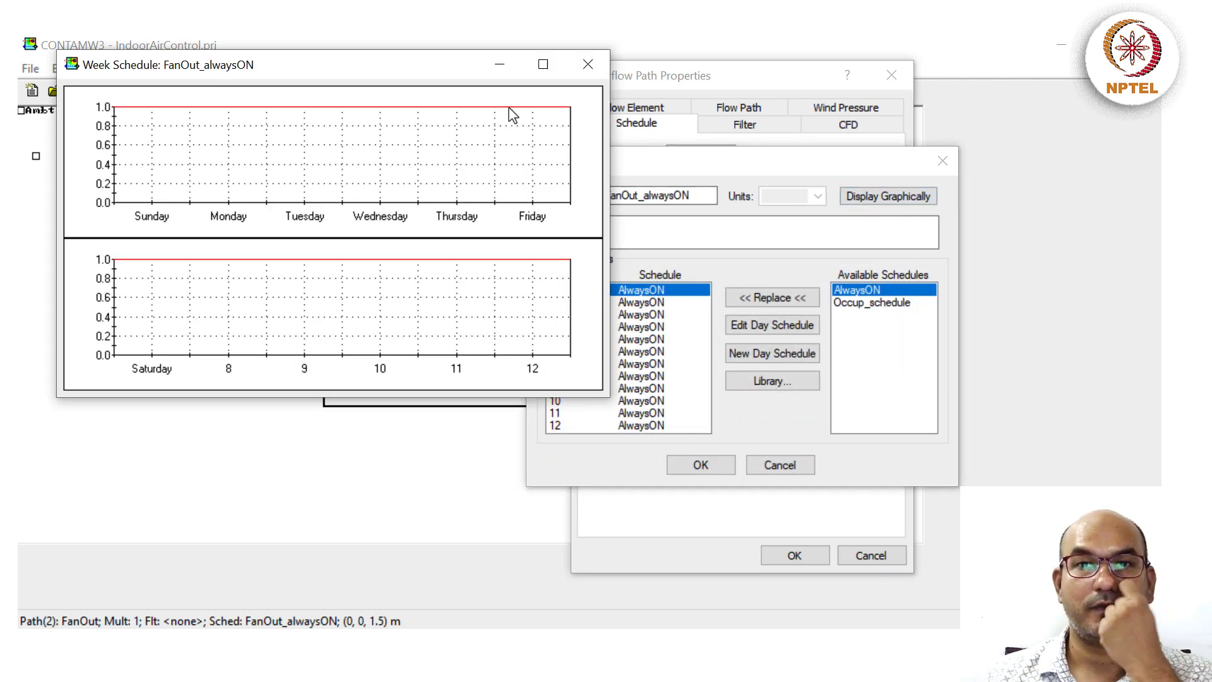
pyautogui.click(587, 65)
pyautogui.click(700, 465)
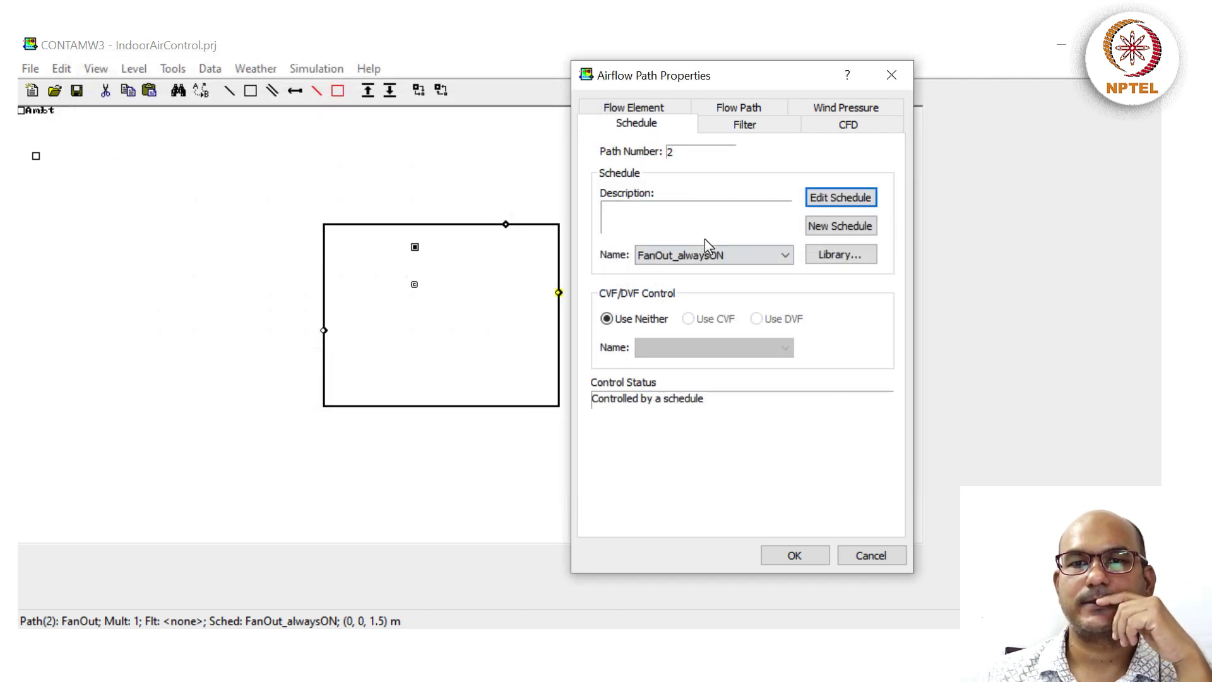
pyautogui.click(787, 562)
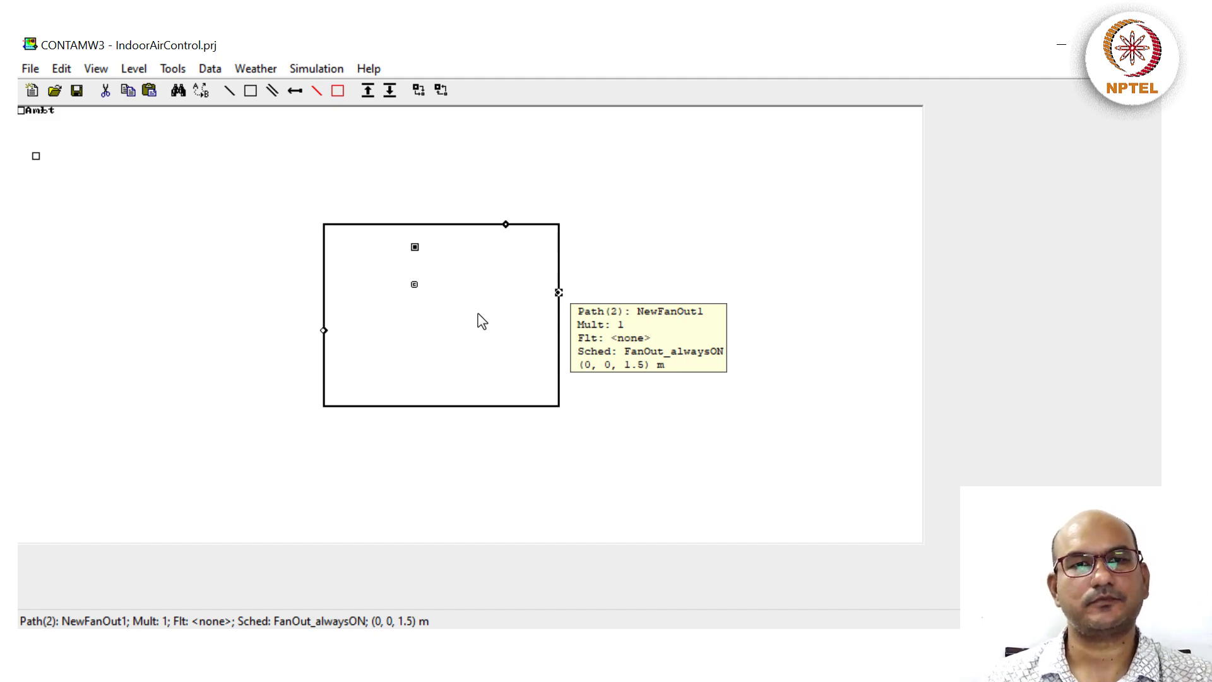
# - Check the simulation run dates, run the transient simulation for Jan01 to Jan07, and close the simulation control when finished
pyautogui.click(317, 68)
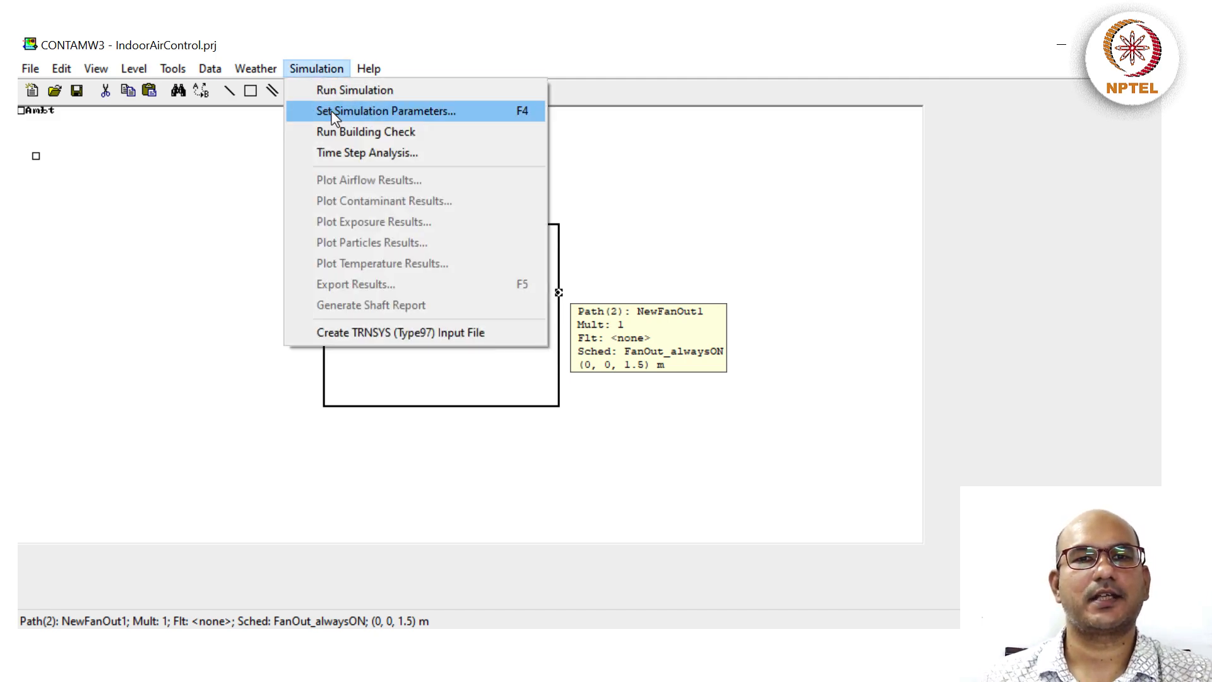
pyautogui.click(331, 111)
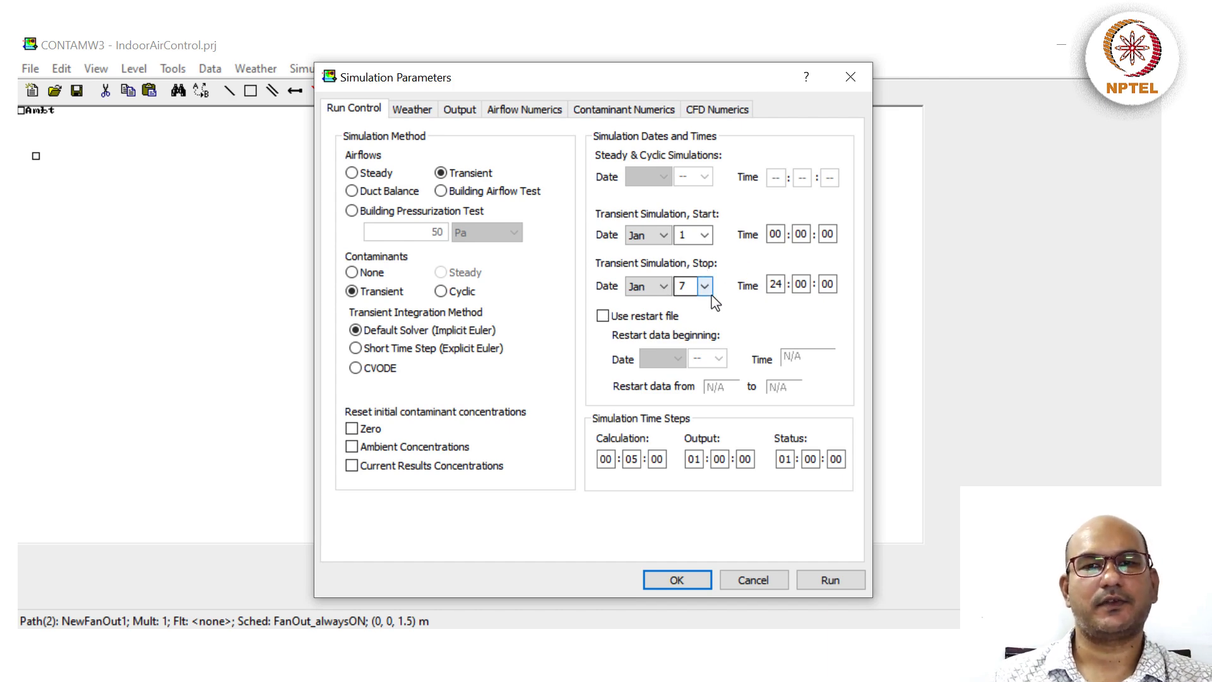
pyautogui.click(665, 581)
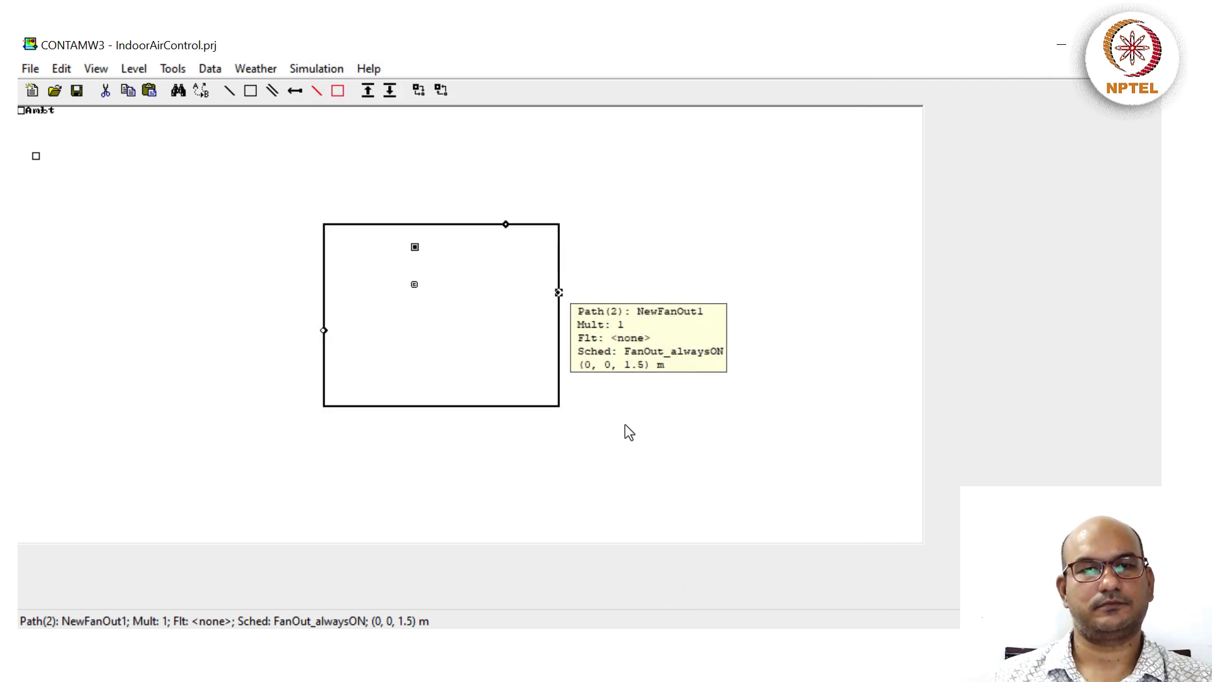
pyautogui.click(292, 69)
pyautogui.click(320, 86)
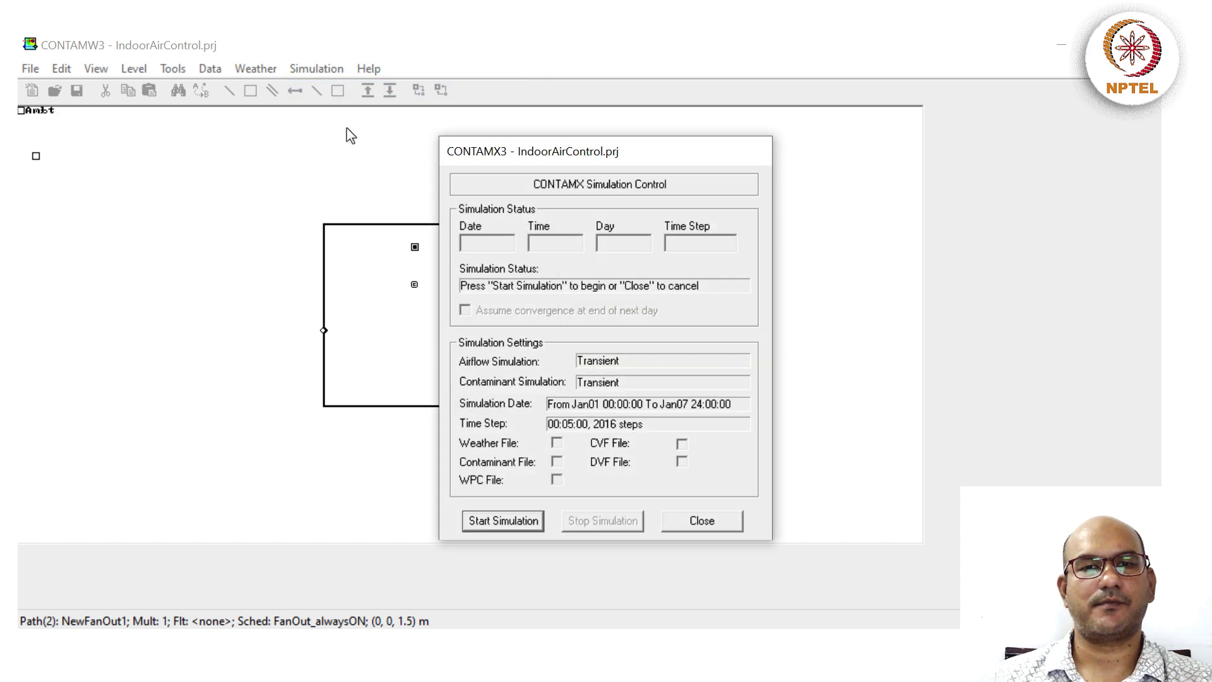
pyautogui.click(476, 529)
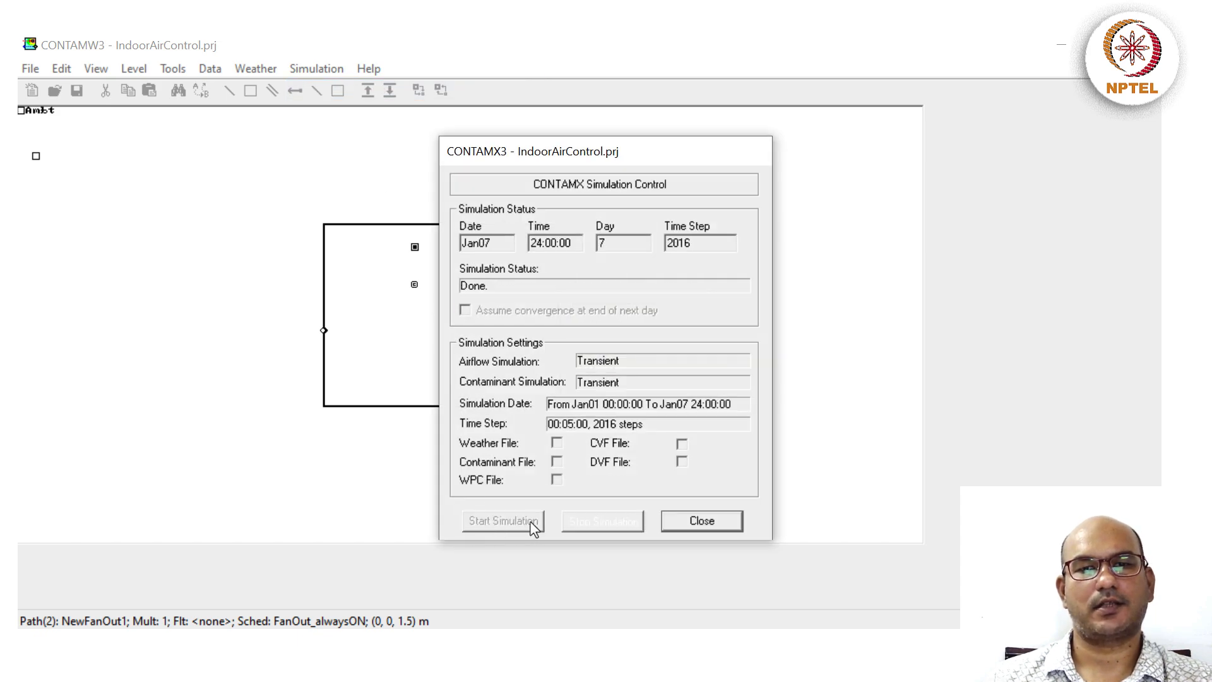
pyautogui.click(702, 521)
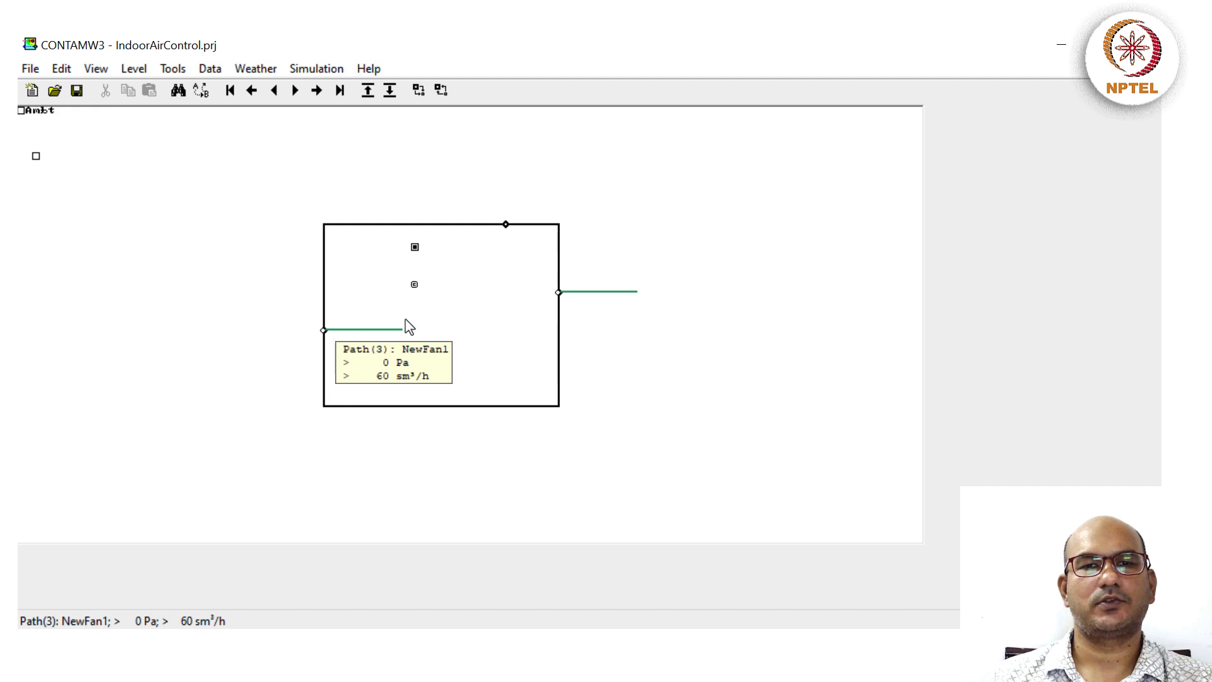
# - Plot the Suite's CO2 concentration in ppm for Jan01 to Jan07
pyautogui.rightClick(462, 290)
pyautogui.click(483, 302)
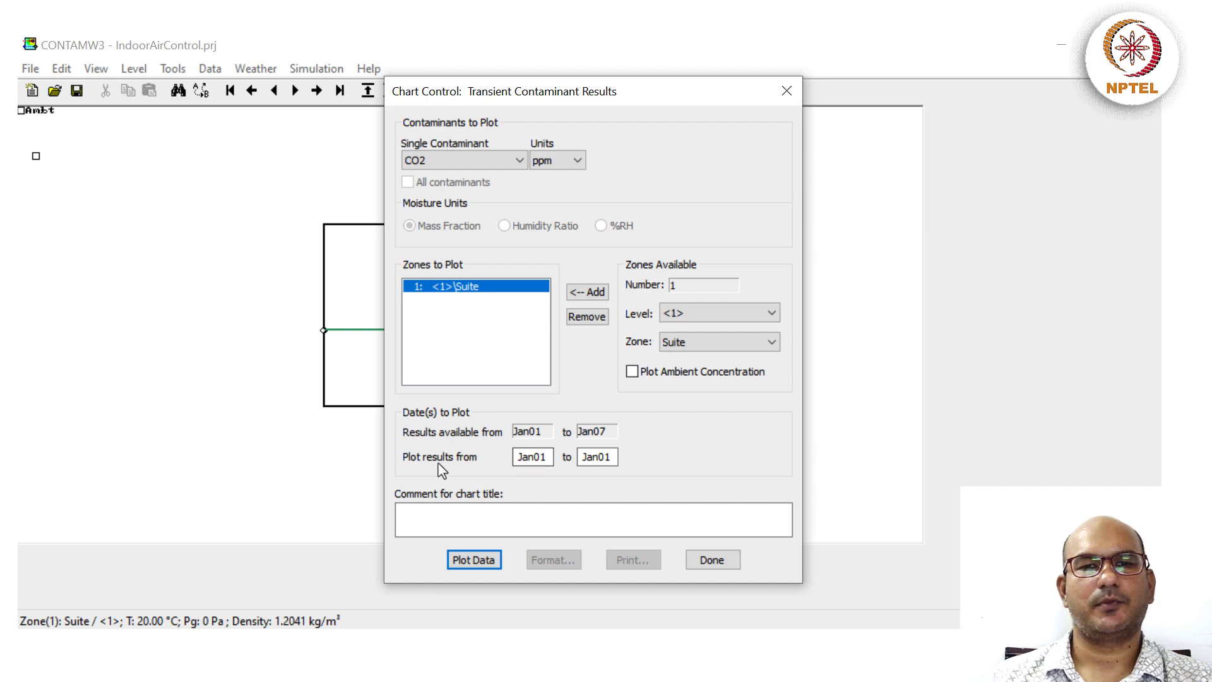
pyautogui.moveTo(604, 457); pyautogui.dragTo(677, 472)
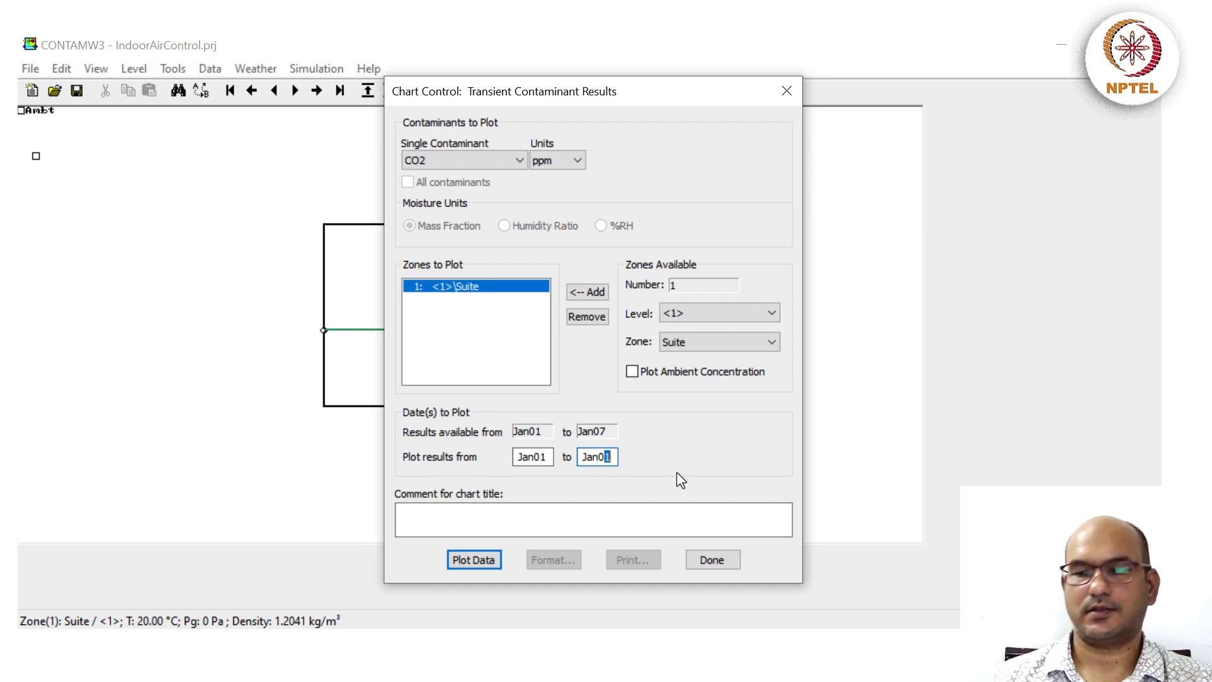
pyautogui.write('7')
pyautogui.click(489, 562)
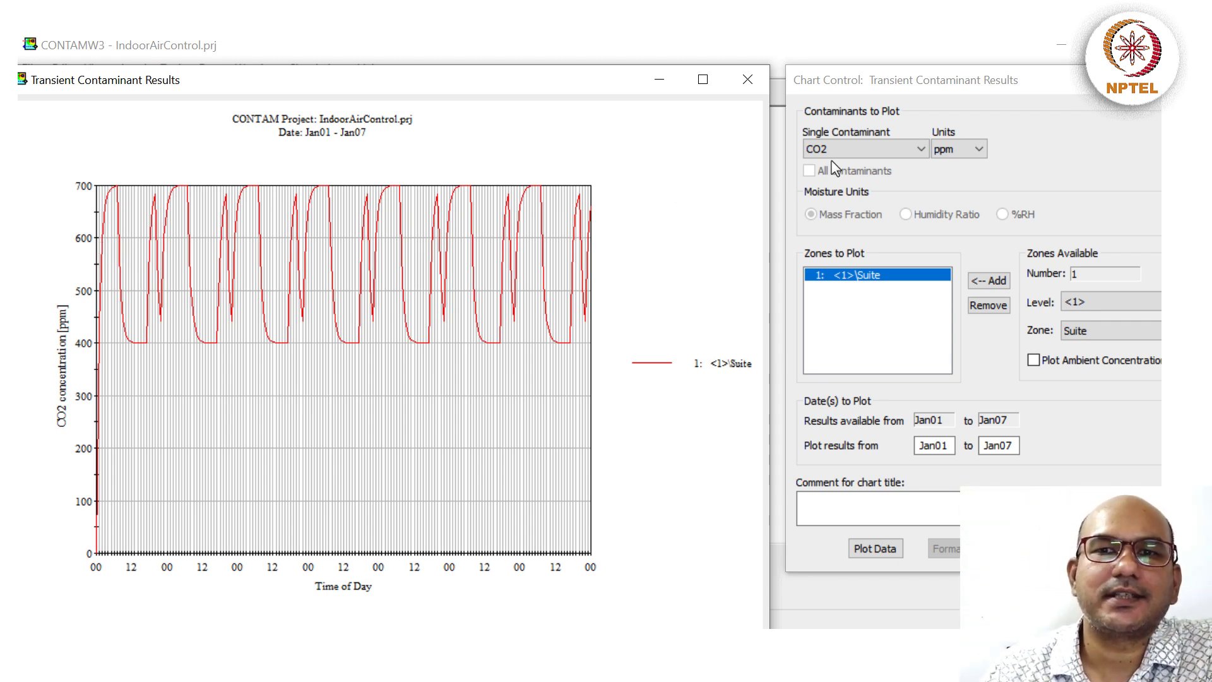
# - Plot the Suite's PM2.5 concentration for Jan01 to Jan07, and replot CO2 for the same dates
pyautogui.click(850, 153)
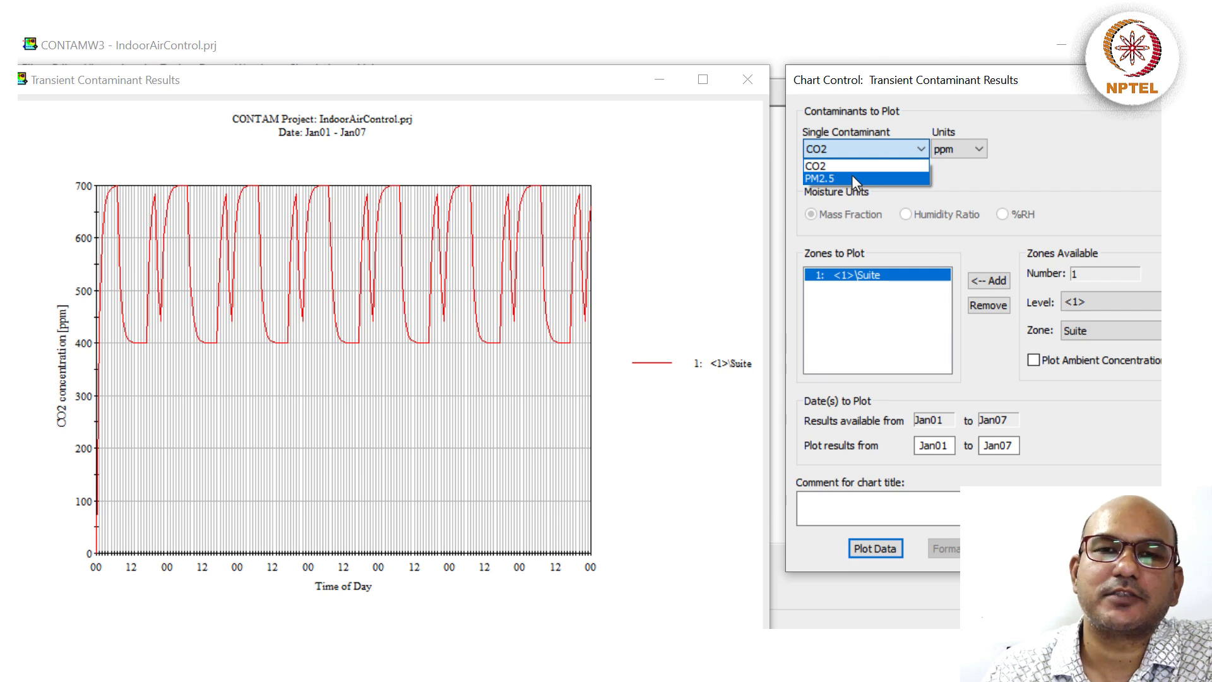
pyautogui.click(852, 177)
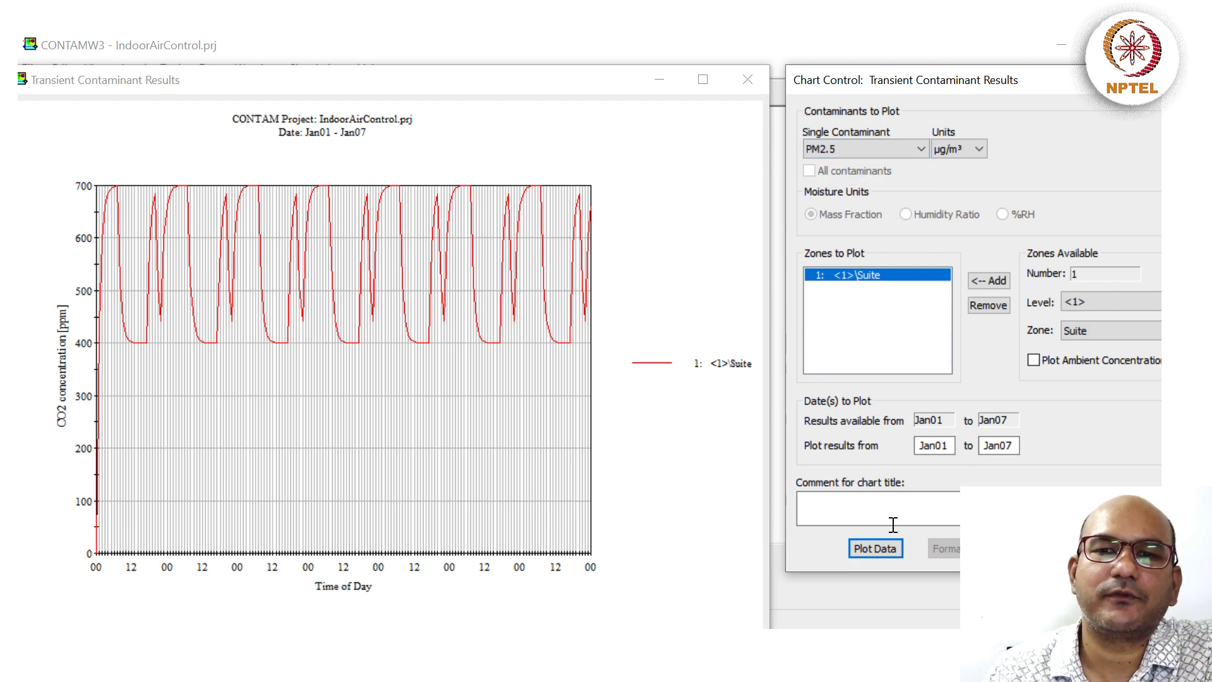
pyautogui.click(878, 550)
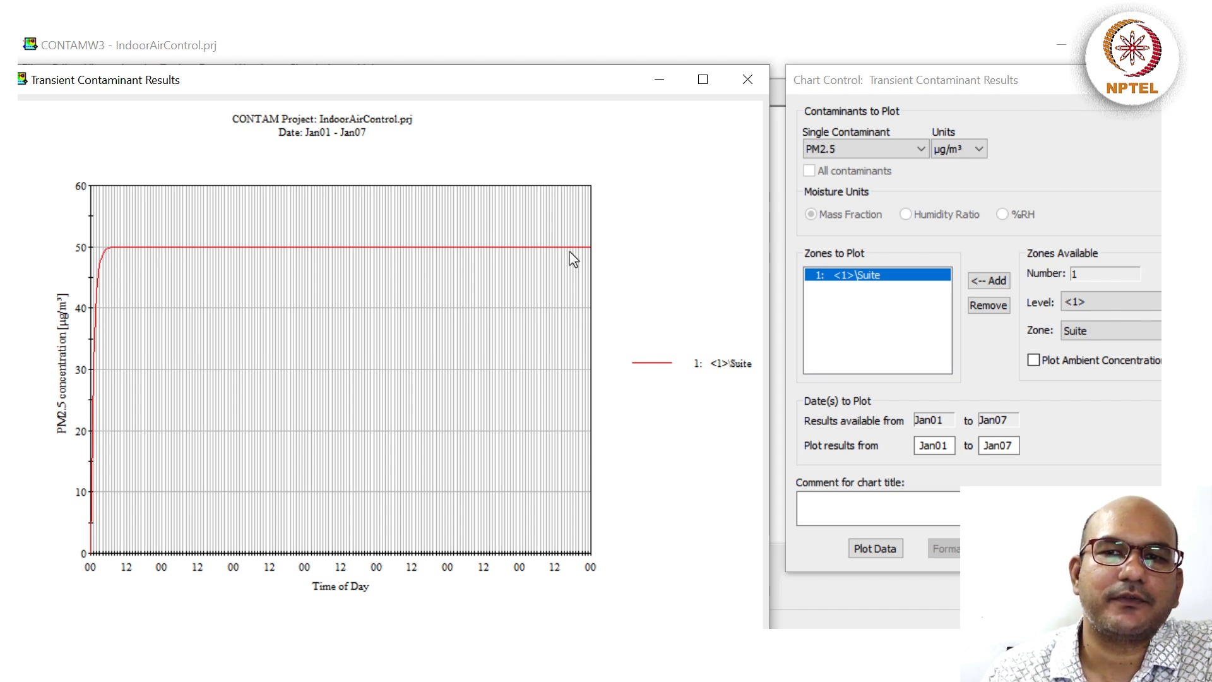
pyautogui.click(840, 149)
pyautogui.click(853, 168)
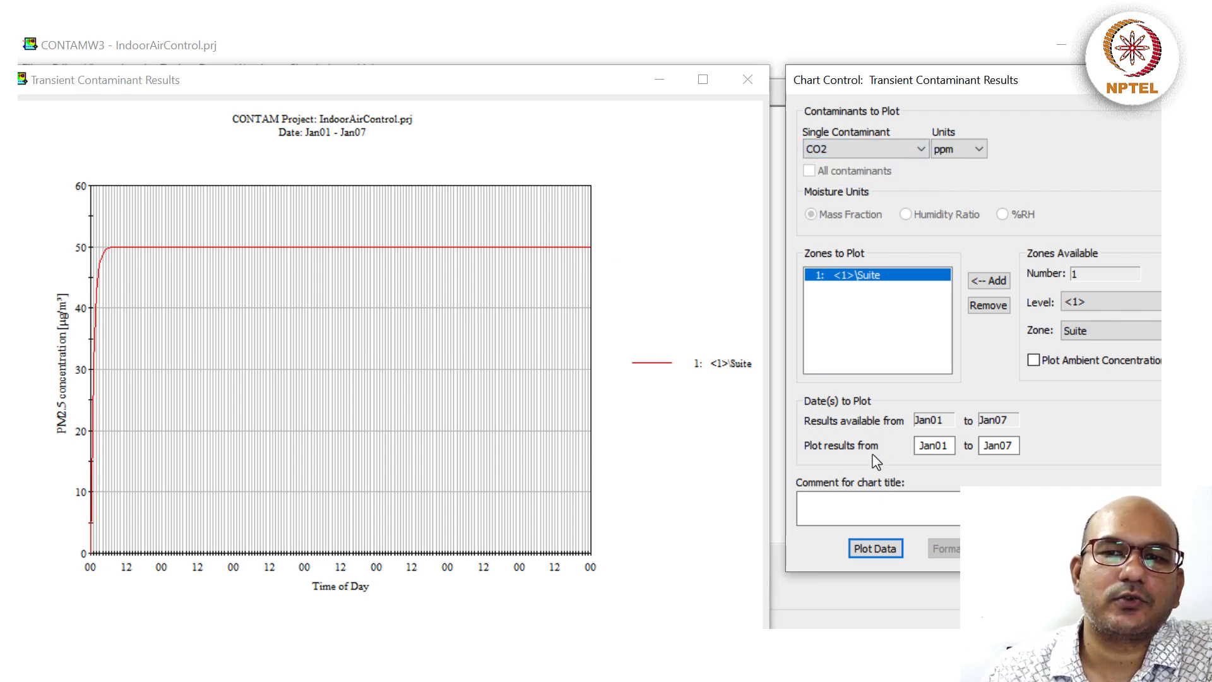
pyautogui.click(875, 548)
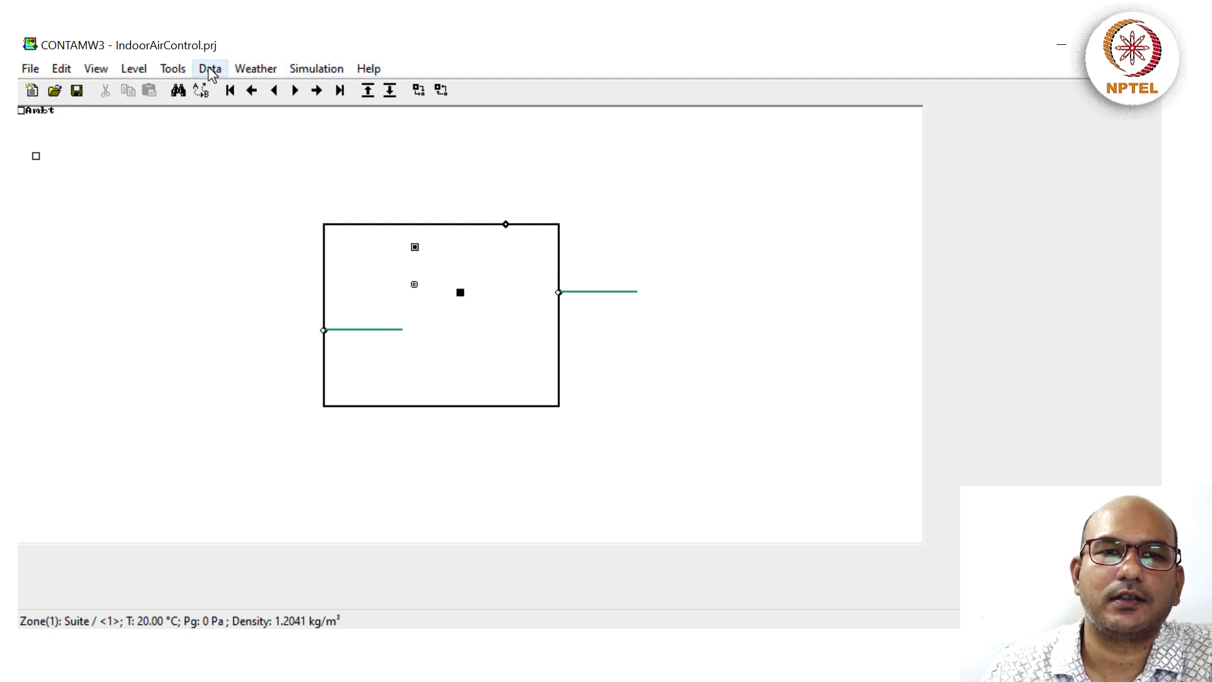
# - Leave the results display and create a constant volume flow element named NewFan2 for the intake fan path
pyautogui.click(101, 74)
pyautogui.click(111, 88)
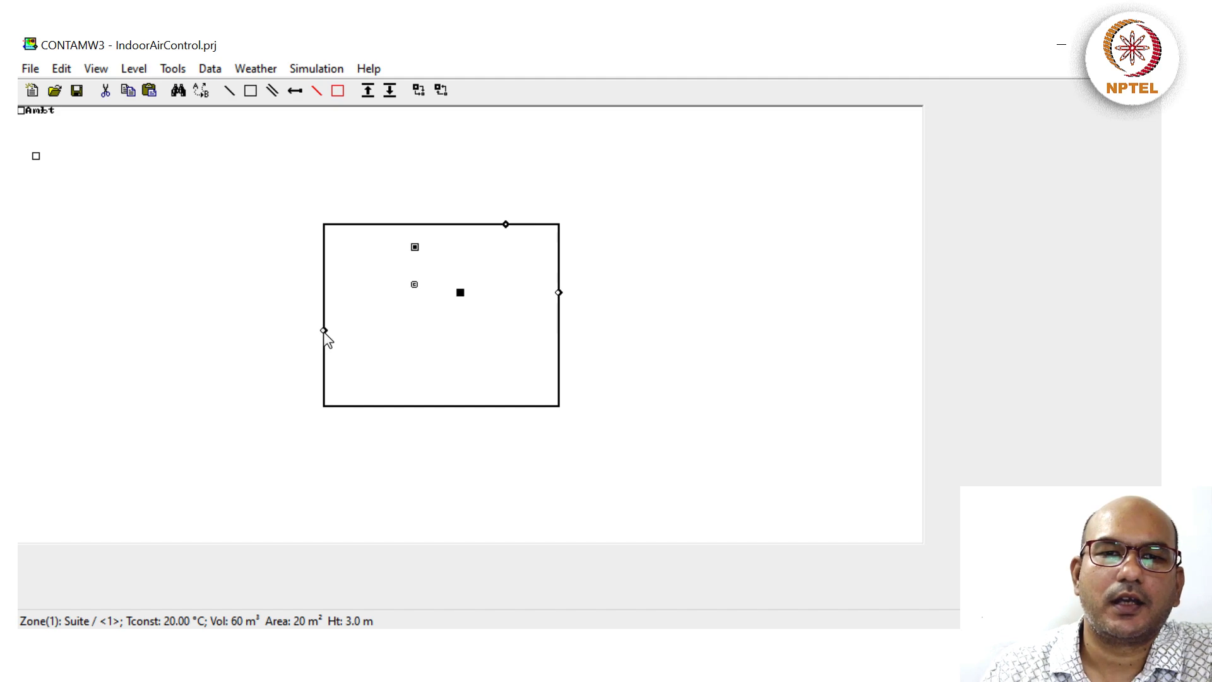
pyautogui.doubleClick(325, 331)
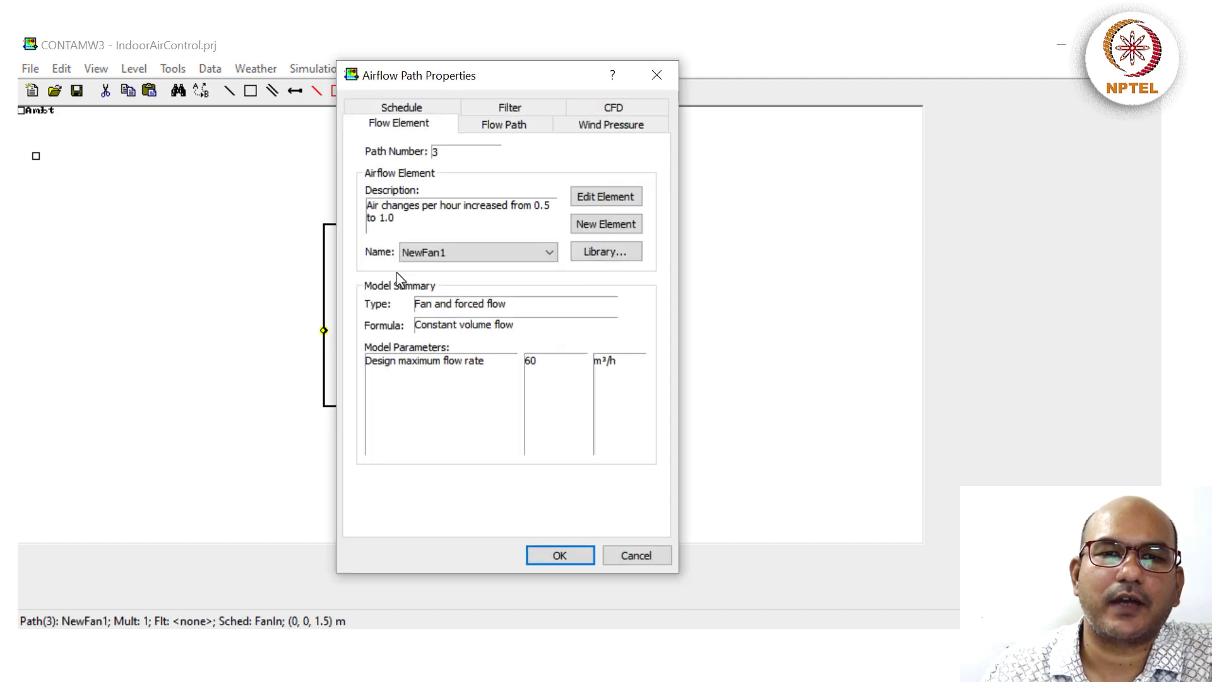
pyautogui.click(595, 228)
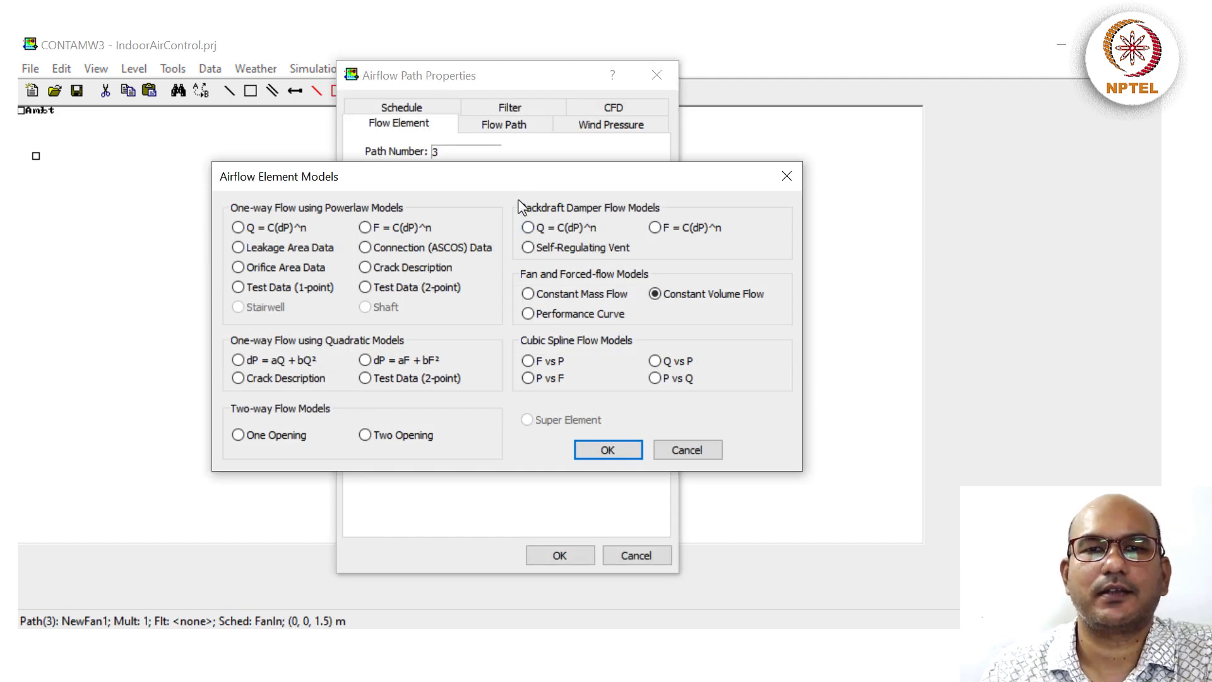
pyautogui.click(607, 450)
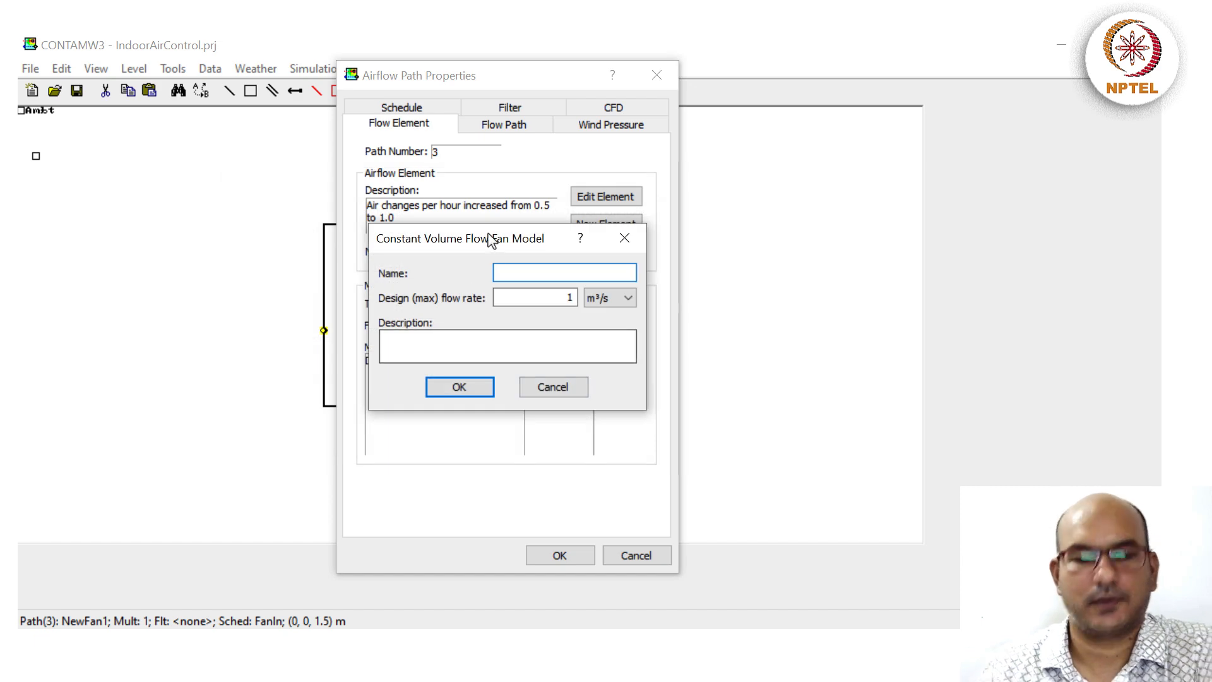
pyautogui.write('NewFan2')
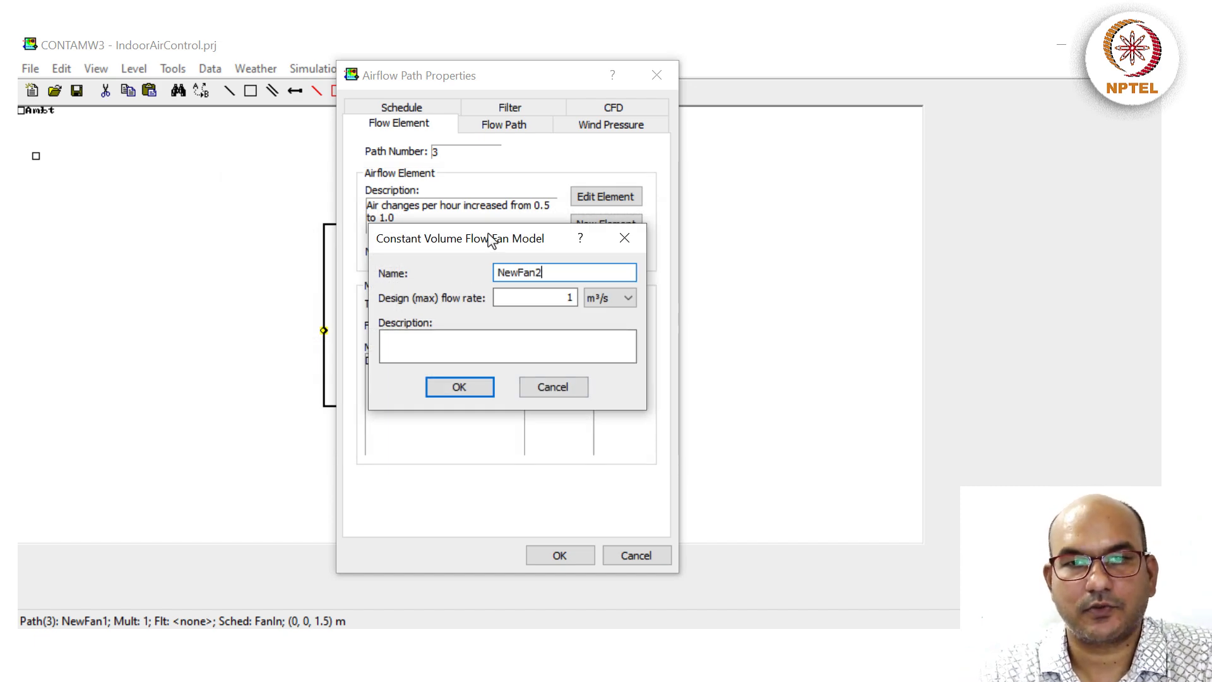
# - Set NewFan2's design flow rate to 120 m³/h and save the fan element
pyautogui.moveTo(555, 293); pyautogui.dragTo(609, 308)
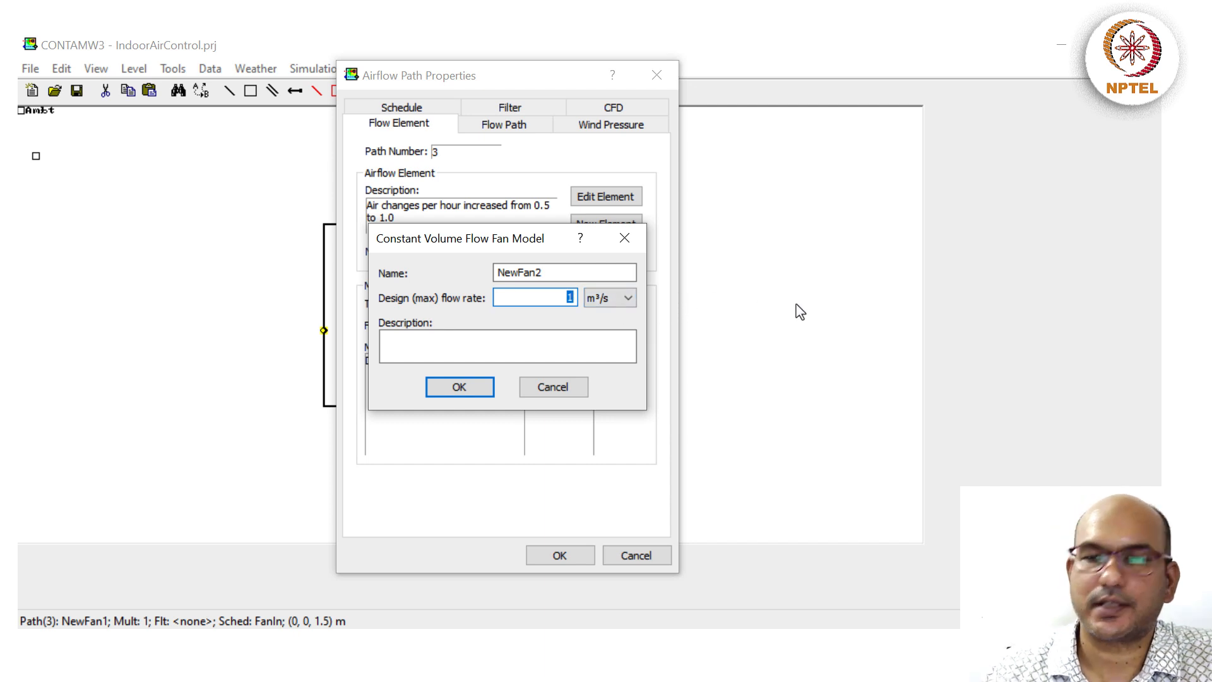
pyautogui.click(625, 298)
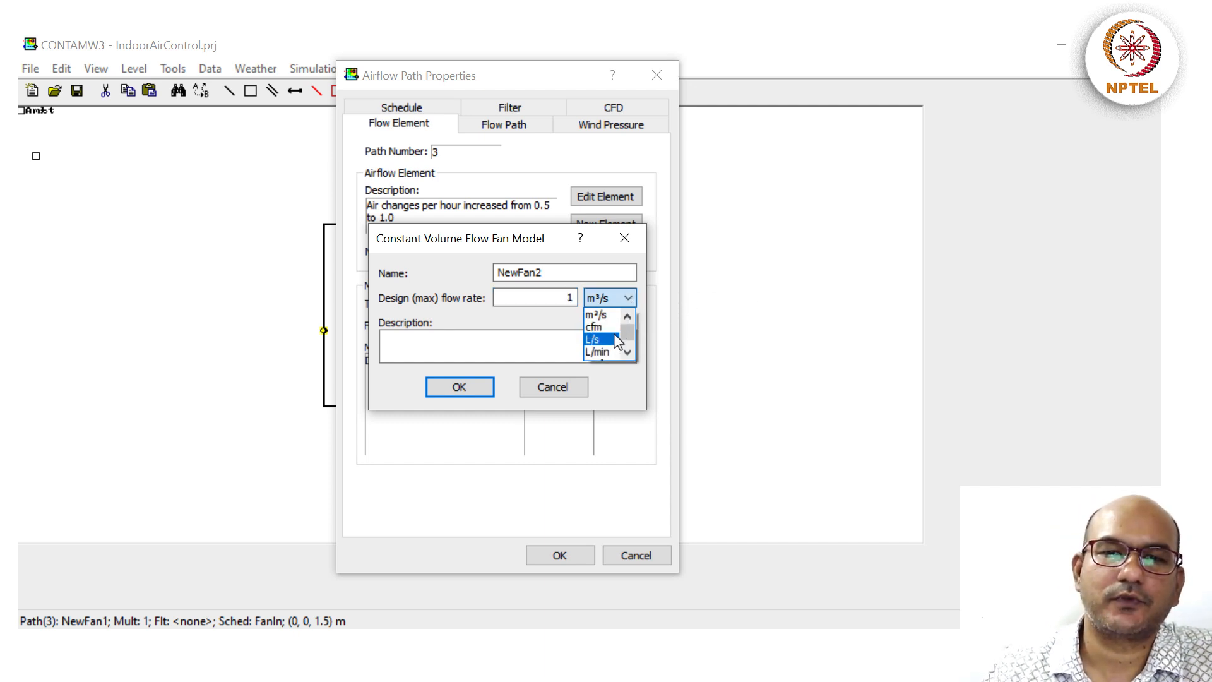
pyautogui.scroll(-1, 617, 341)
pyautogui.click(615, 342)
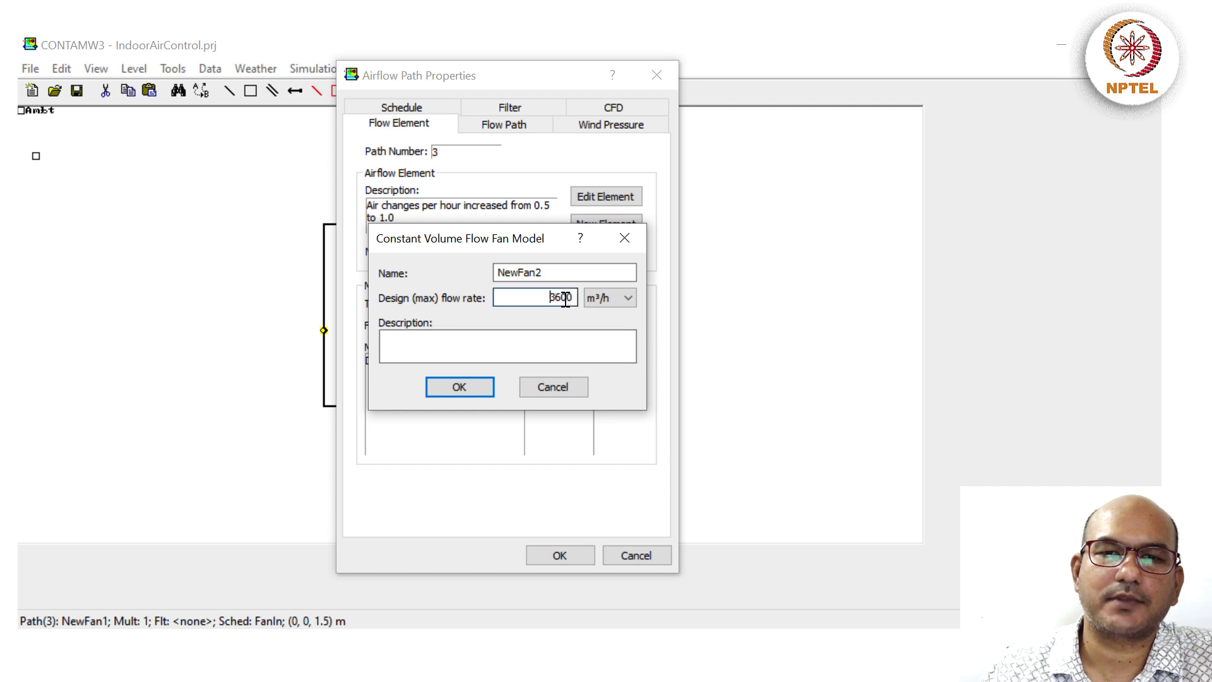
pyautogui.doubleClick(575, 299)
pyautogui.write('120')
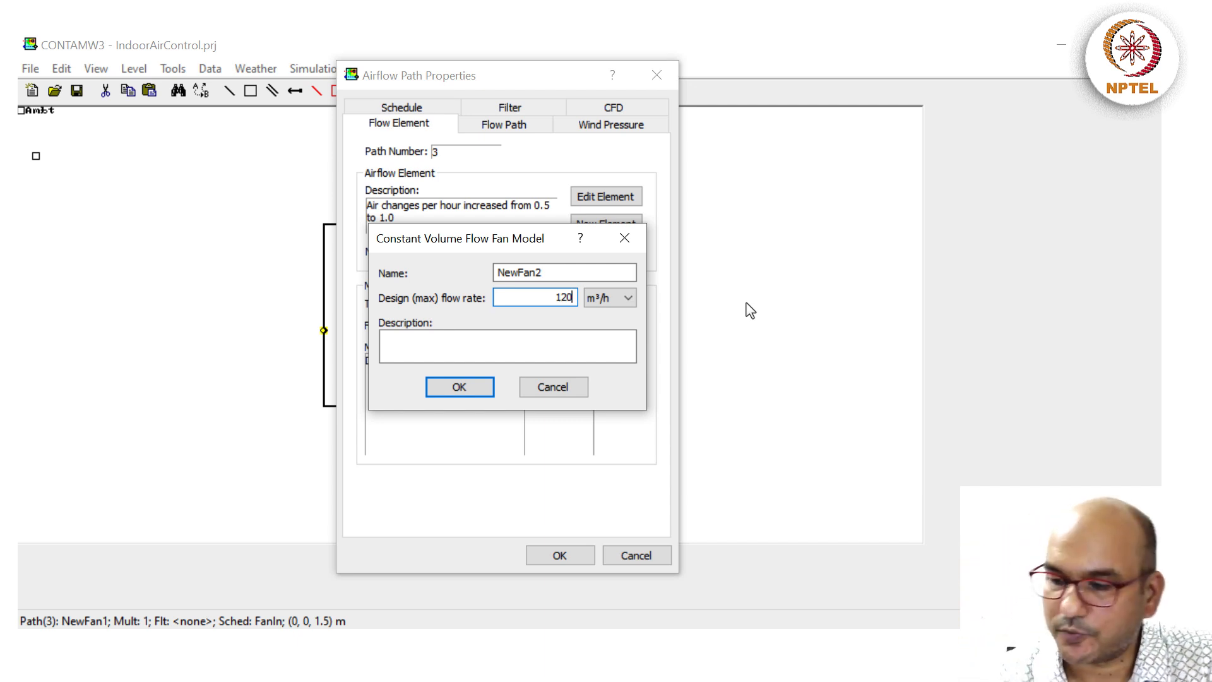
pyautogui.press('Return')
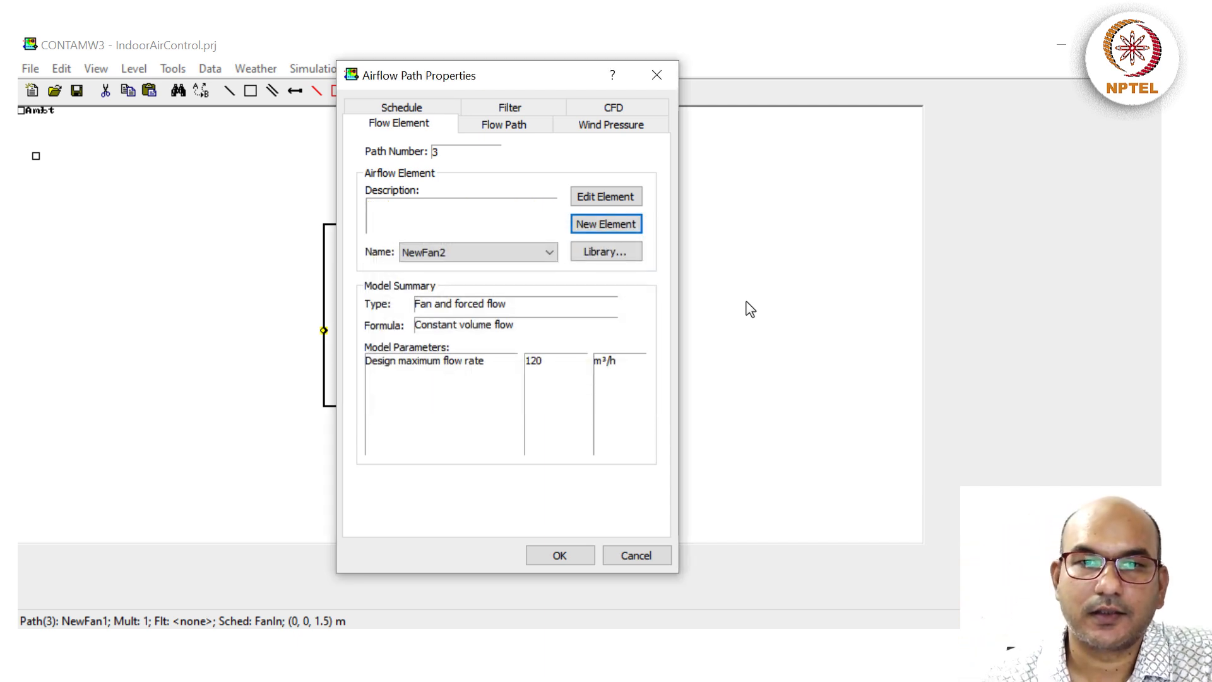
# - Add the description "2 changes per hour (2 * 60 = 120 m3/h" to the NewFan2 element and save it
pyautogui.click(628, 197)
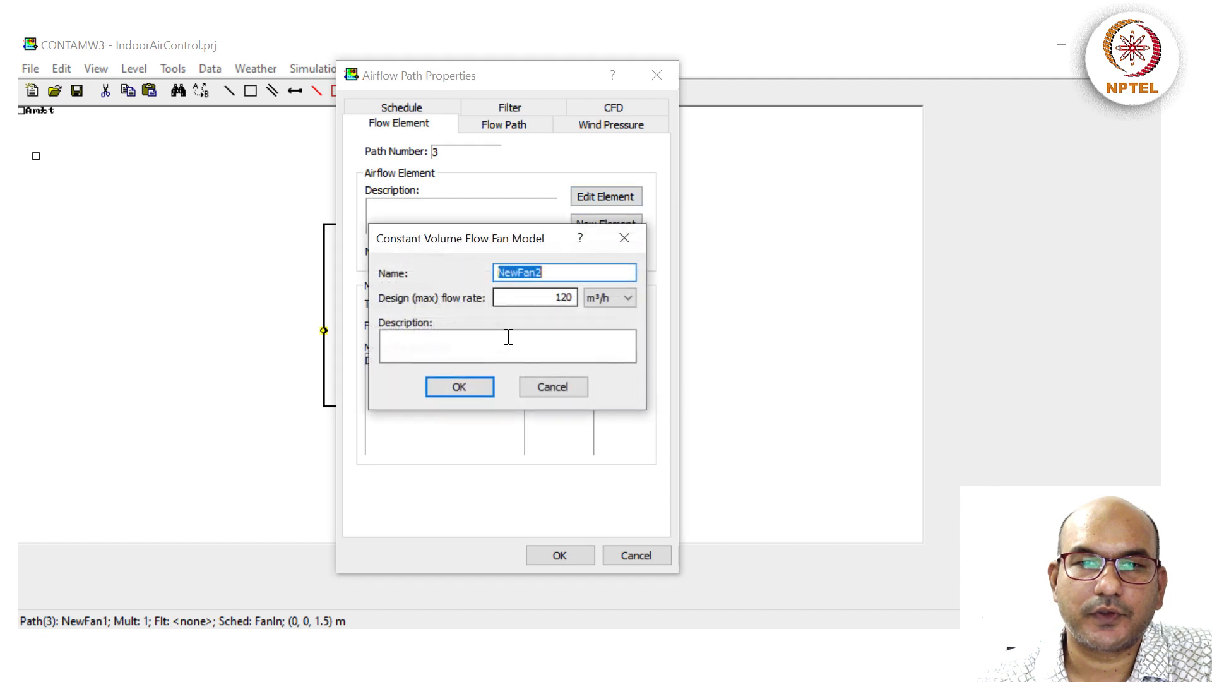
pyautogui.click(470, 337)
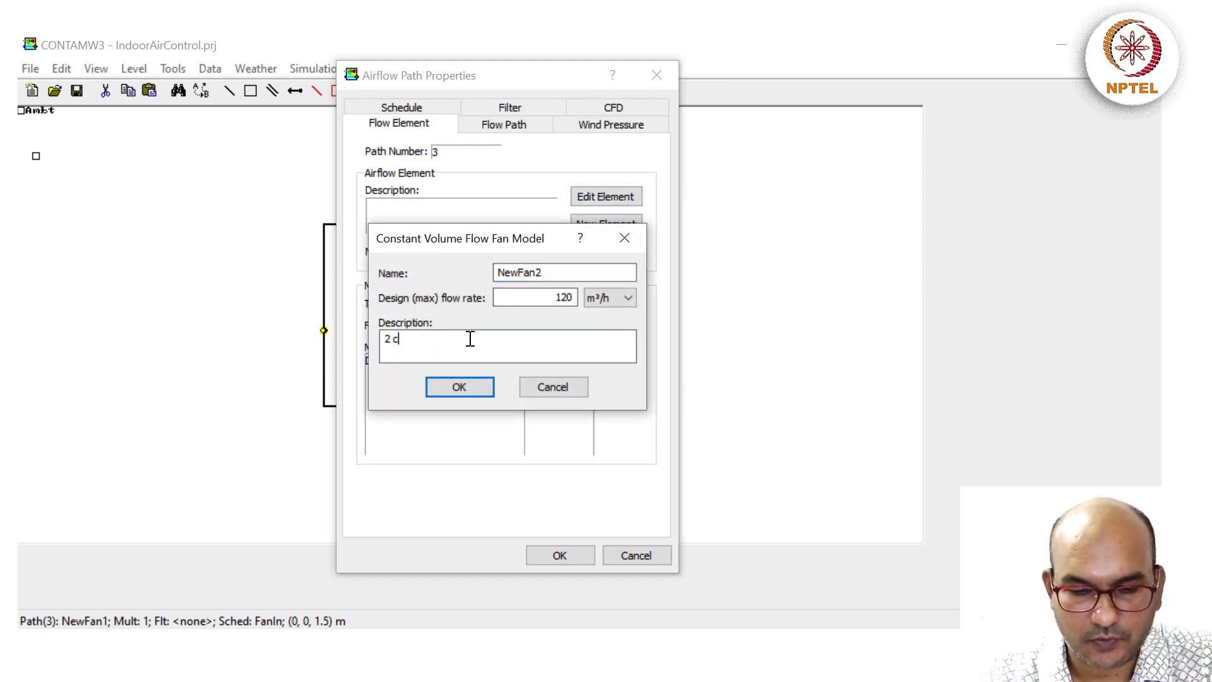
pyautogui.write('2 changed')
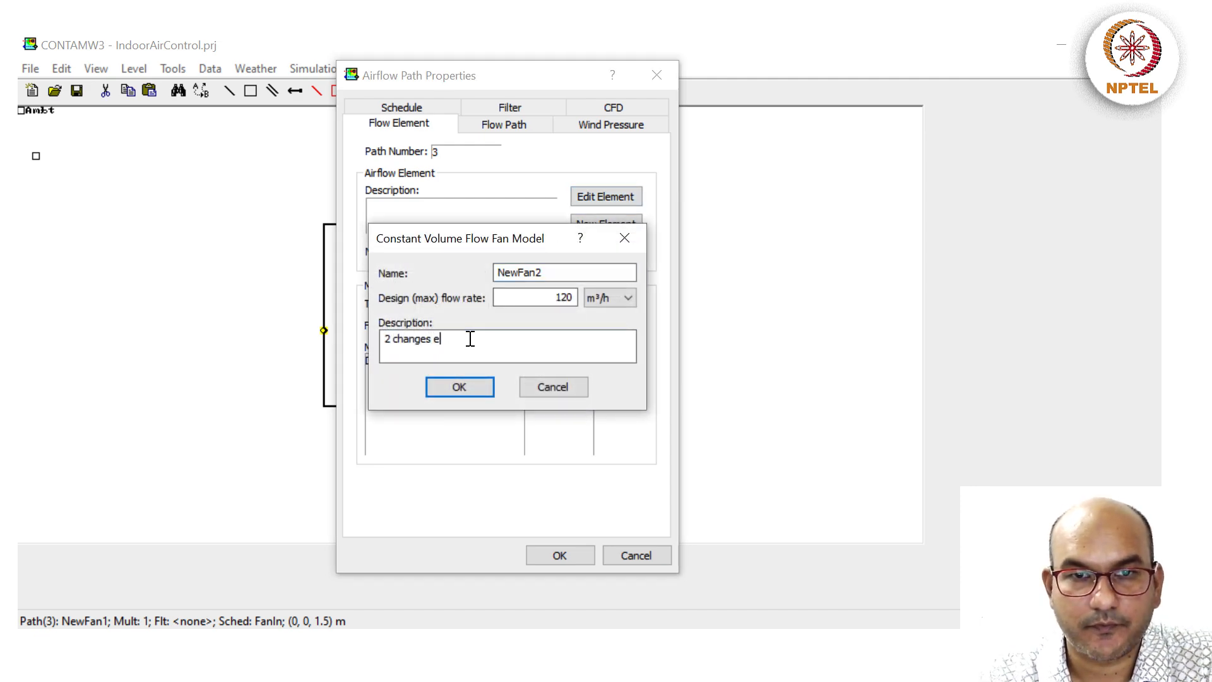
pyautogui.write(' per hour (2 *')
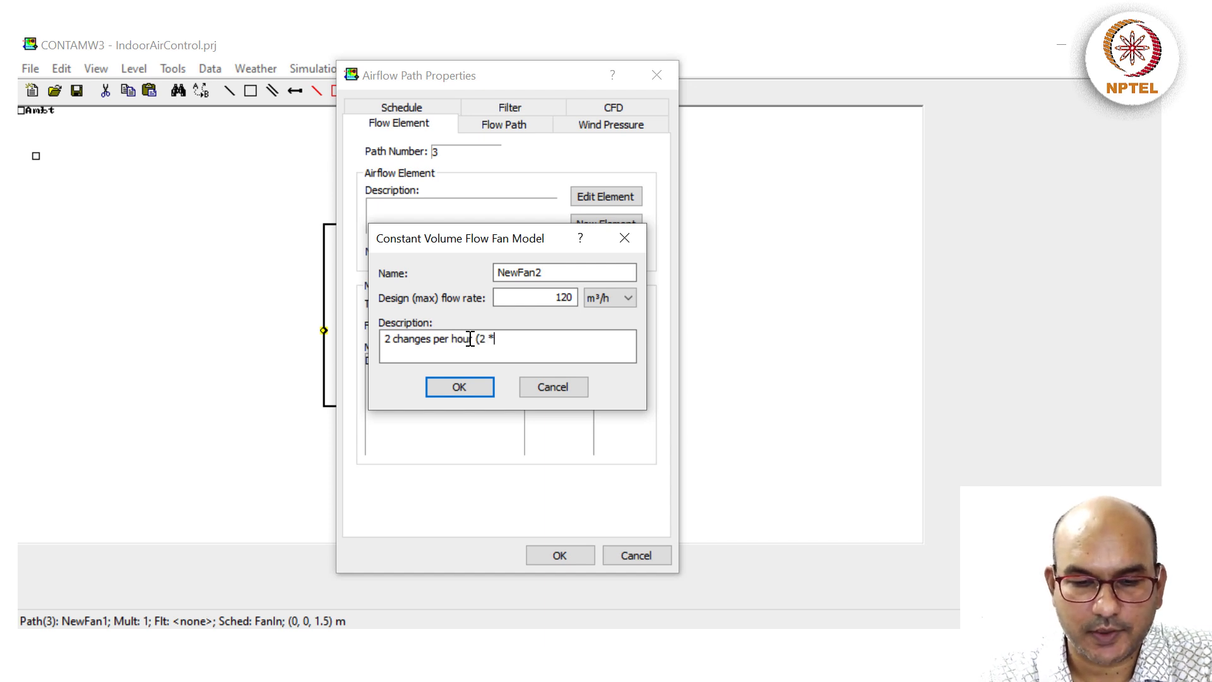
pyautogui.write(' 60 = 120')
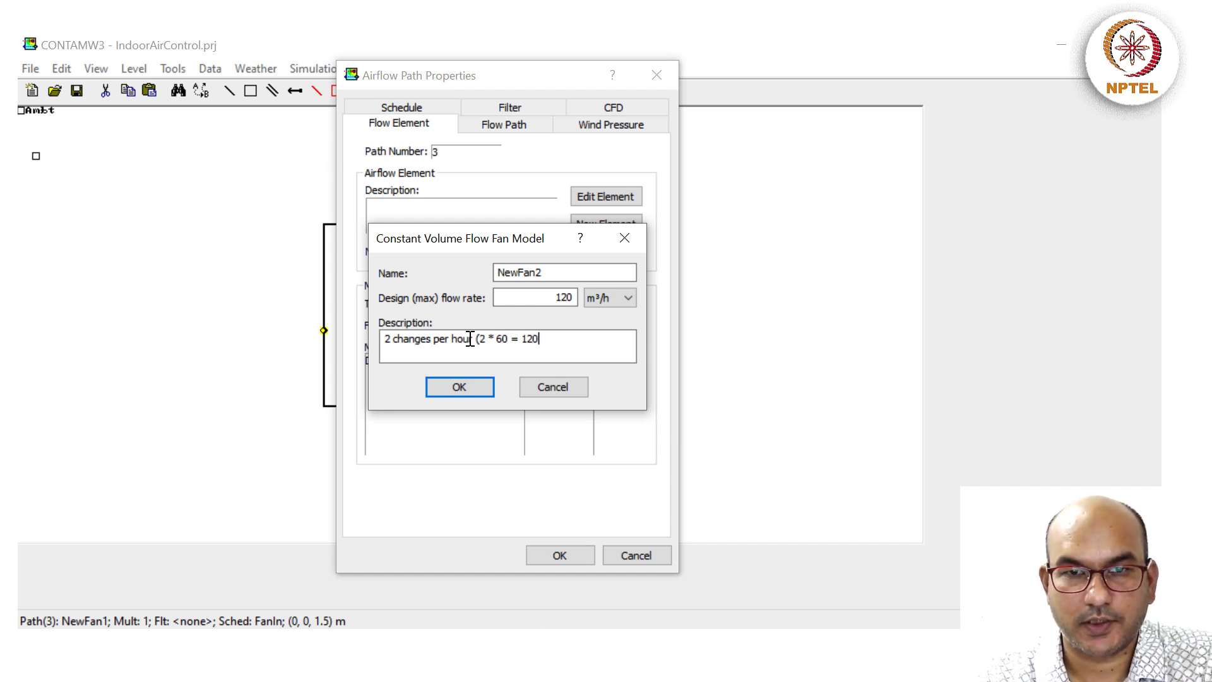
pyautogui.write(' m3/h')
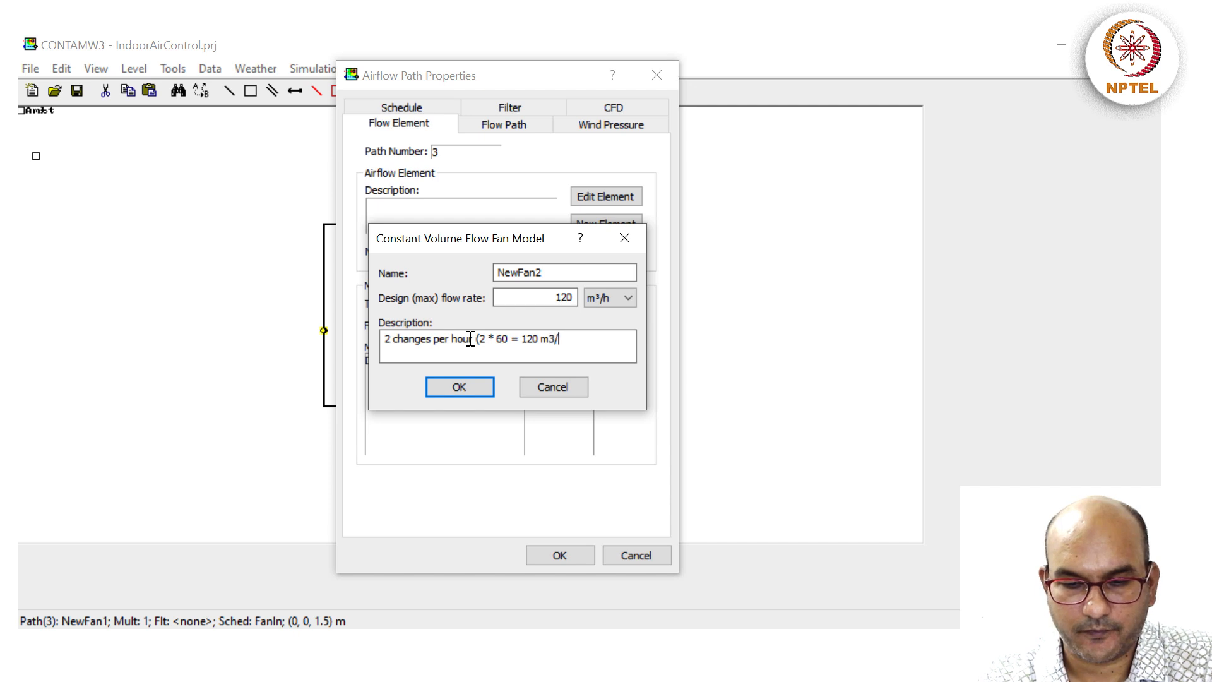
pyautogui.click(462, 386)
# - Review the intake fan path's flow direction and schedule settings, and apply NewFan2 to the path
pyautogui.click(502, 125)
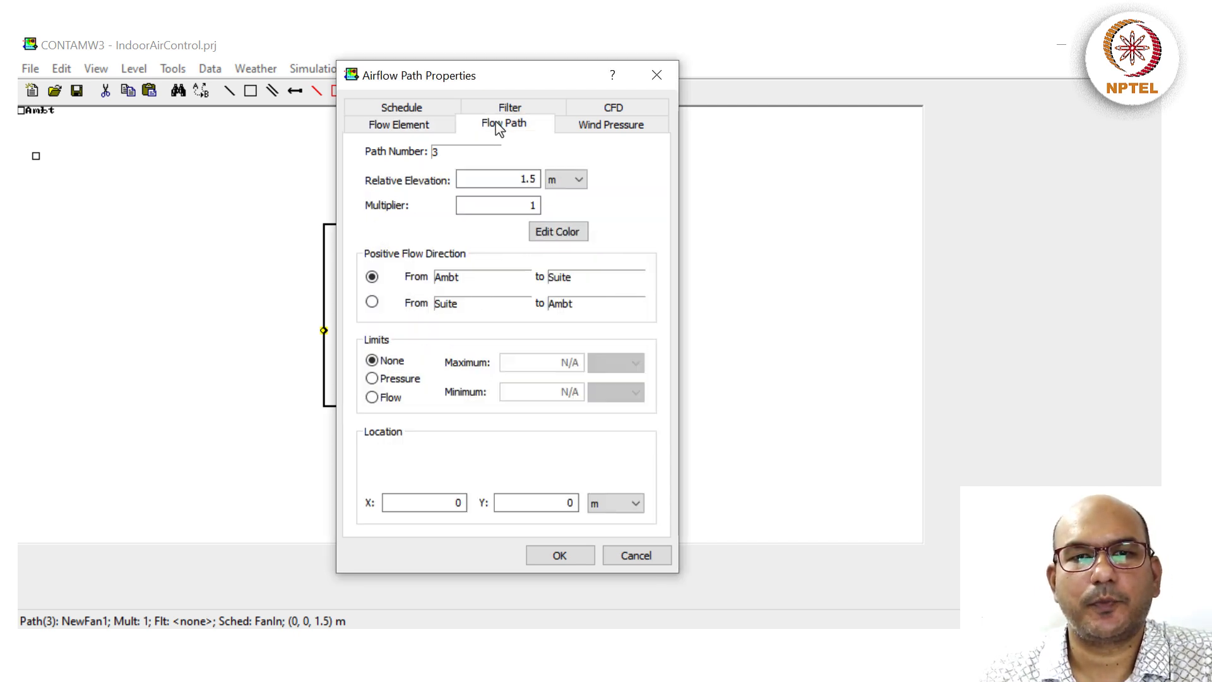
pyautogui.click(399, 106)
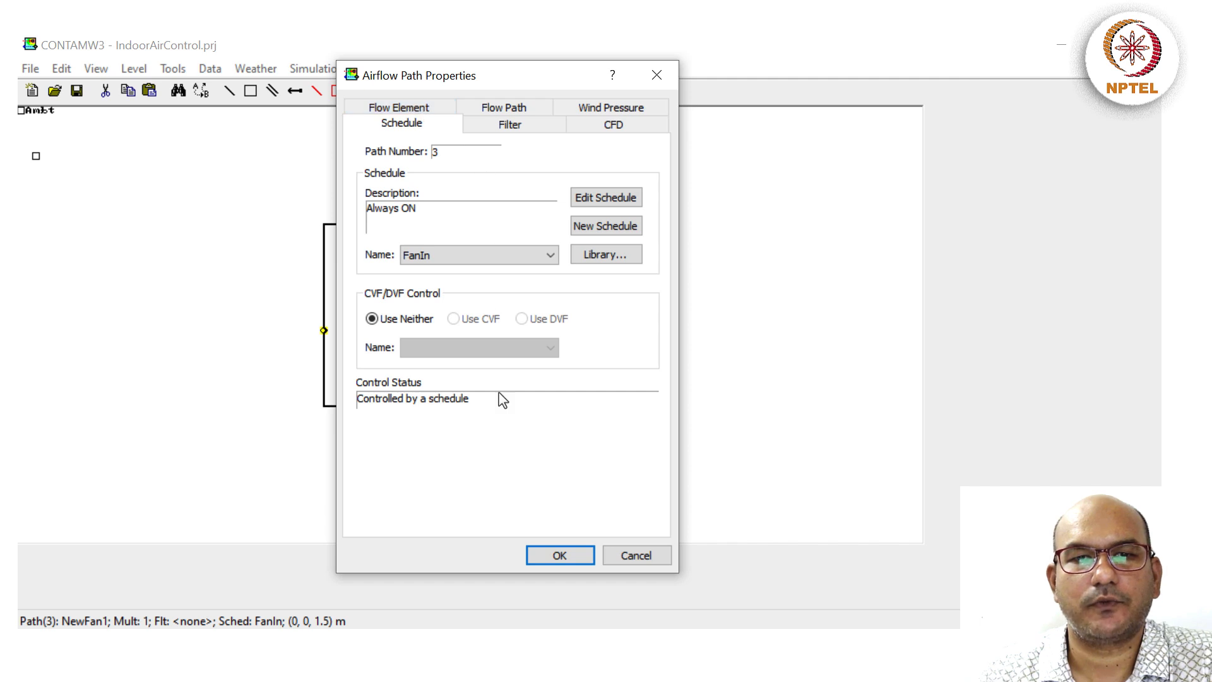
pyautogui.click(545, 553)
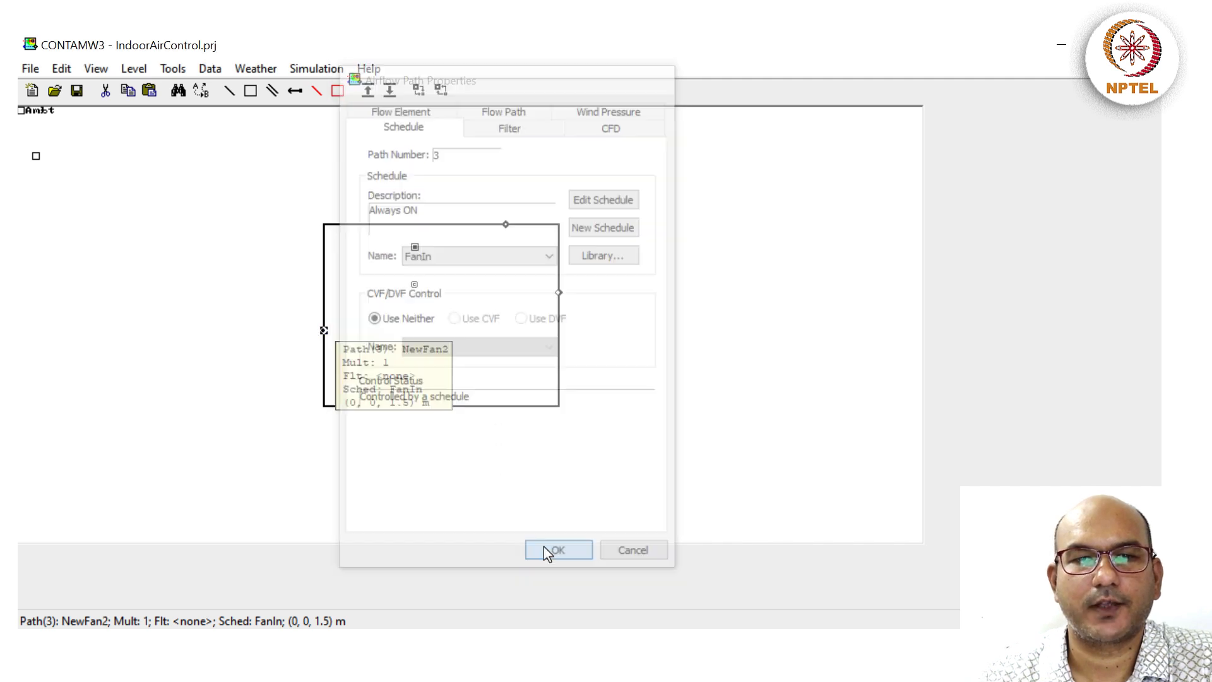
# - Start a new constant volume flow element for the exhaust fan path on the opposite wall and name it NewFanOut2
pyautogui.doubleClick(559, 293)
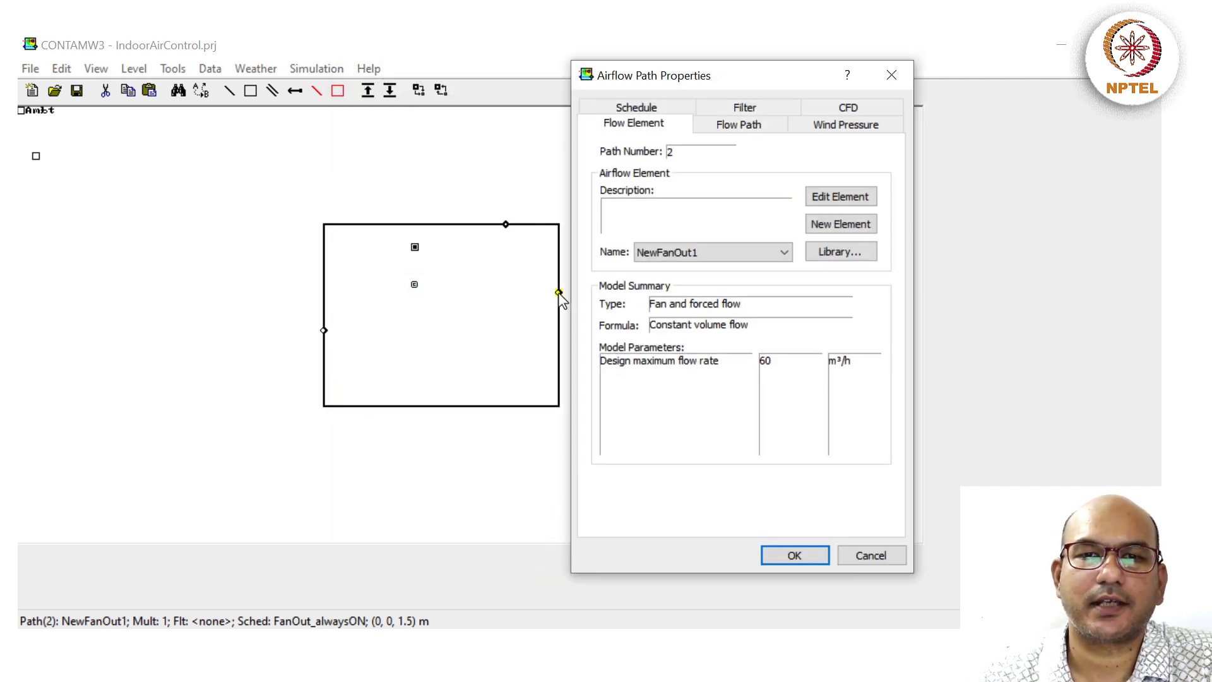
pyautogui.click(854, 231)
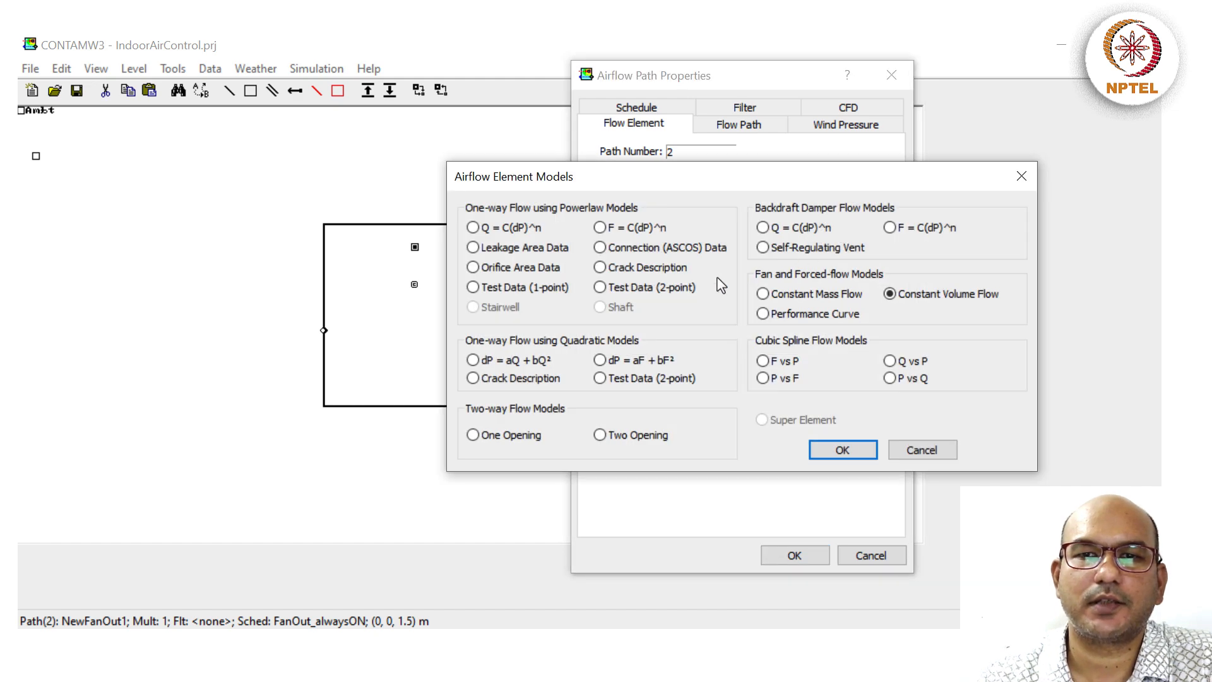
pyautogui.click(827, 445)
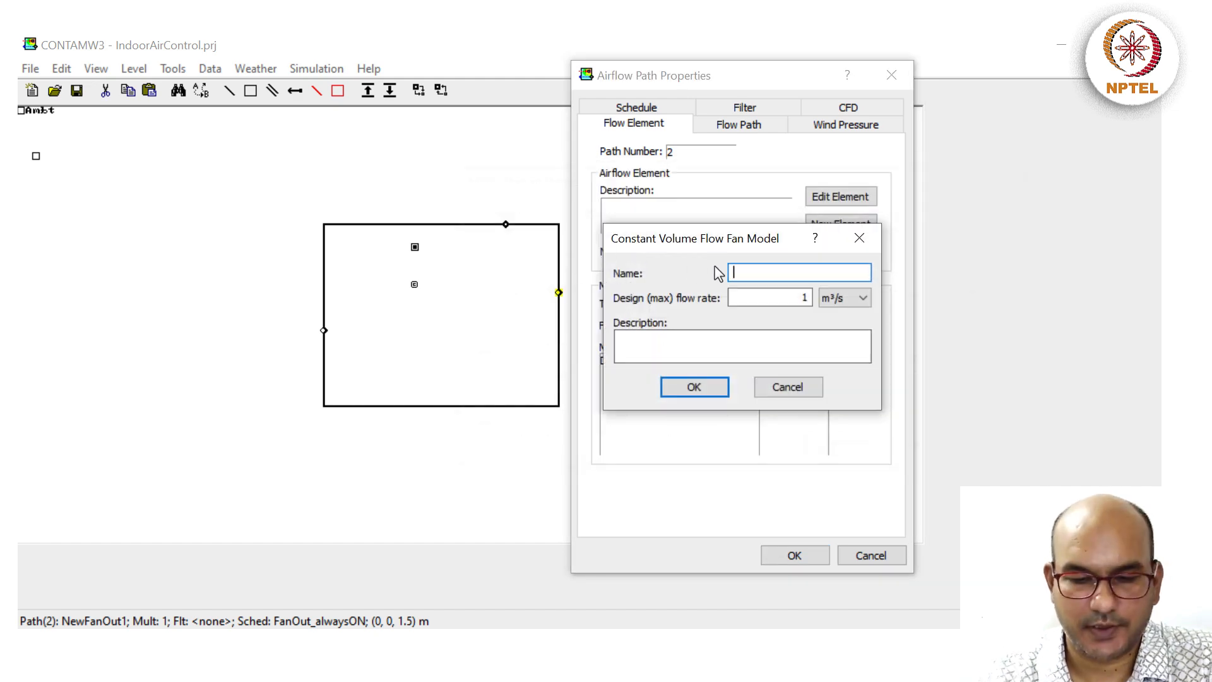
pyautogui.write('NewFanOut2')
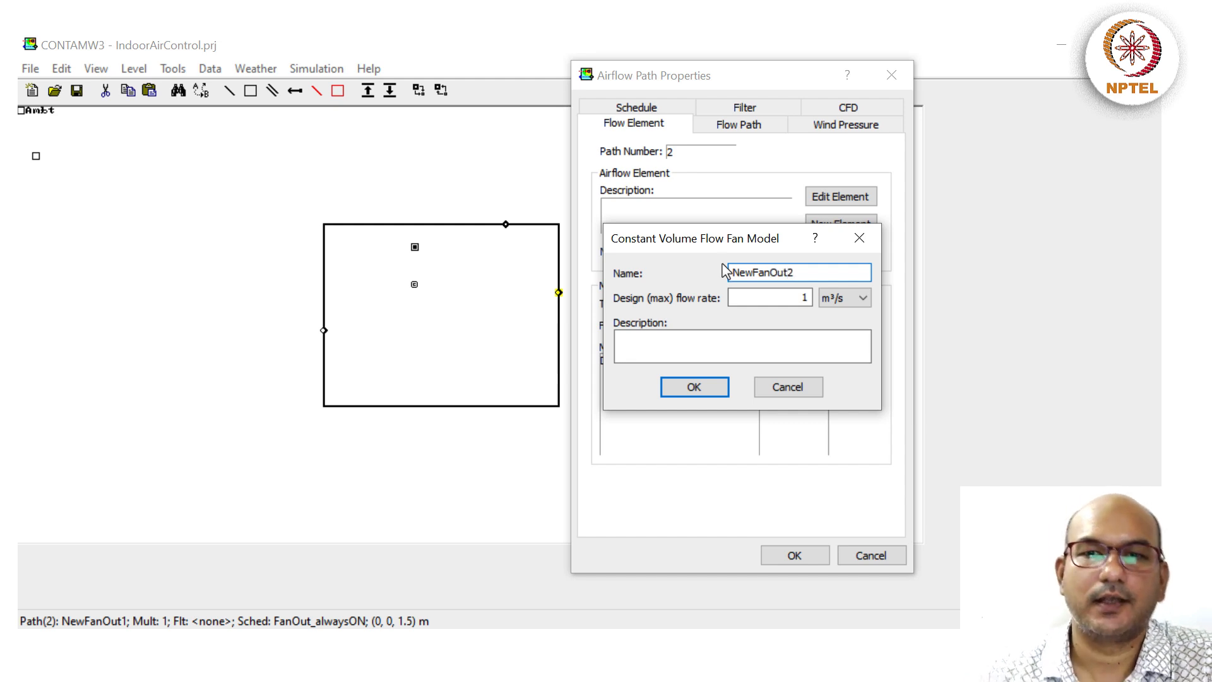
# - Set the design flow rate of the NewFanOut2 constant volume fan to 120 m³/h
pyautogui.click(845, 298)
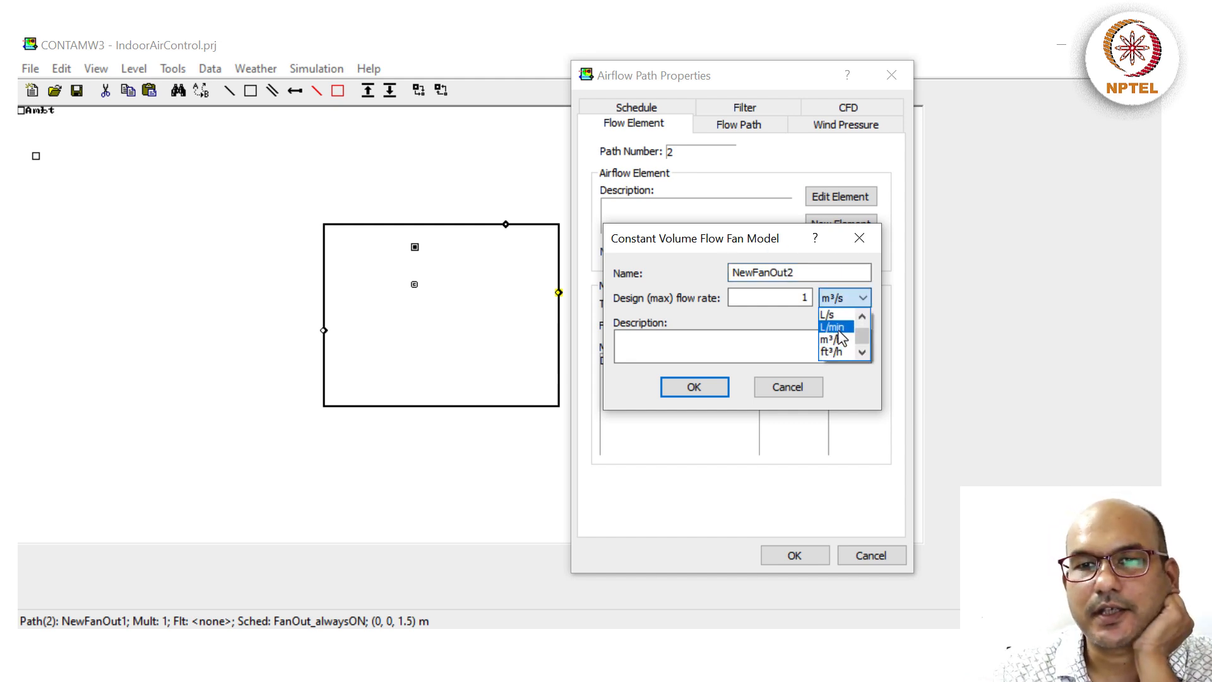
pyautogui.click(837, 327)
pyautogui.click(856, 298)
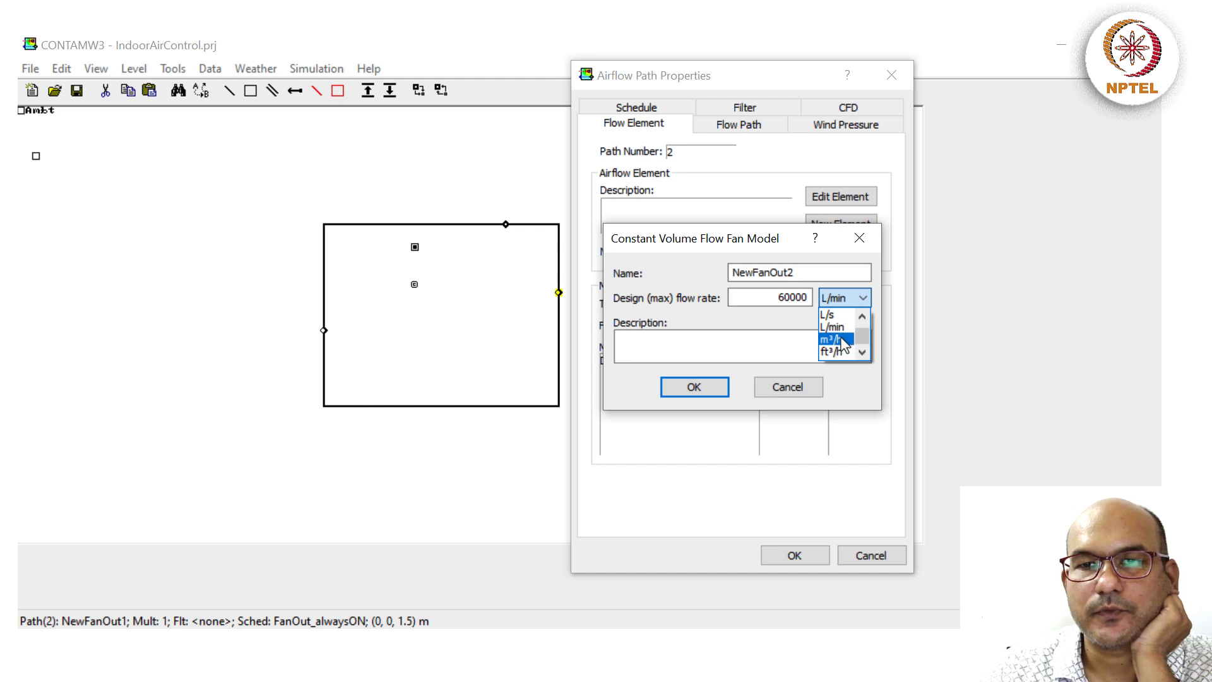
pyautogui.click(845, 340)
pyautogui.moveTo(783, 297); pyautogui.dragTo(821, 303)
pyautogui.write('120')
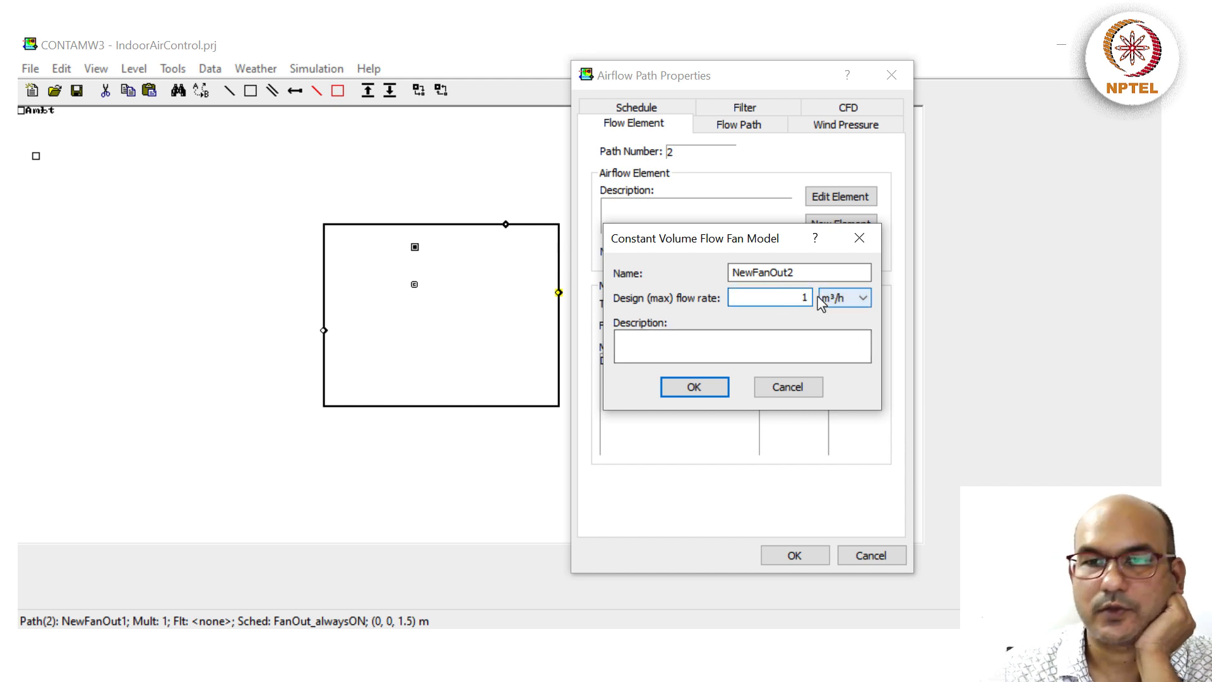
pyautogui.click(757, 342)
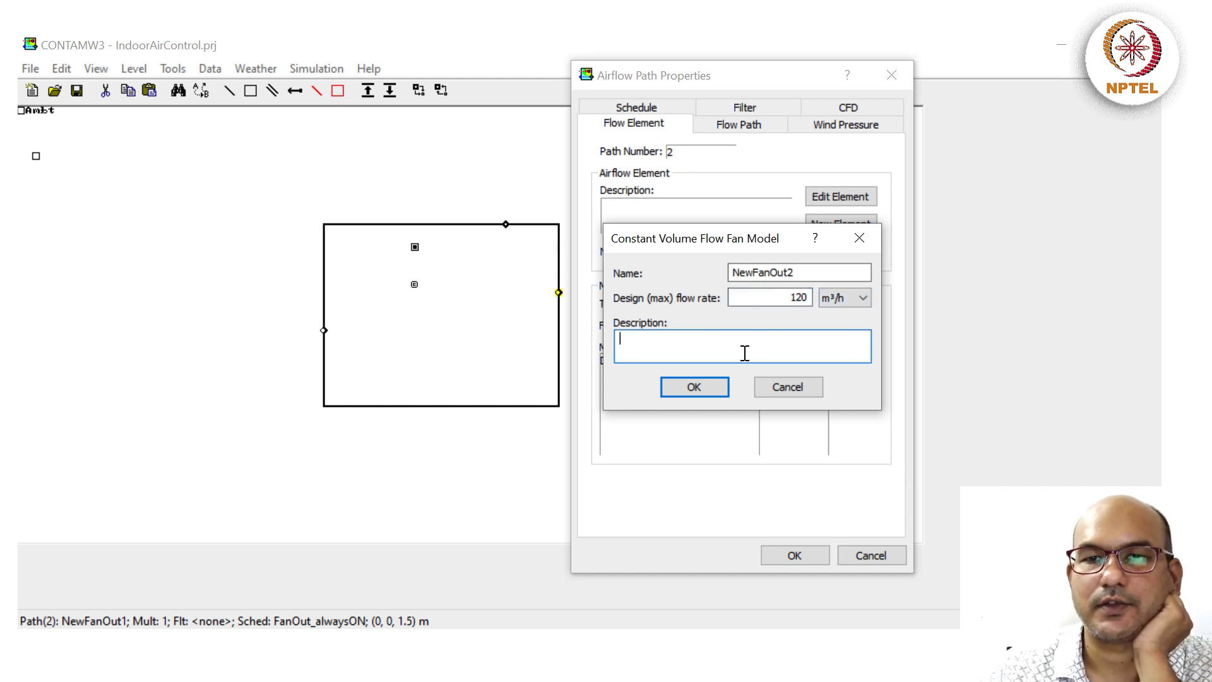
pyautogui.click(697, 387)
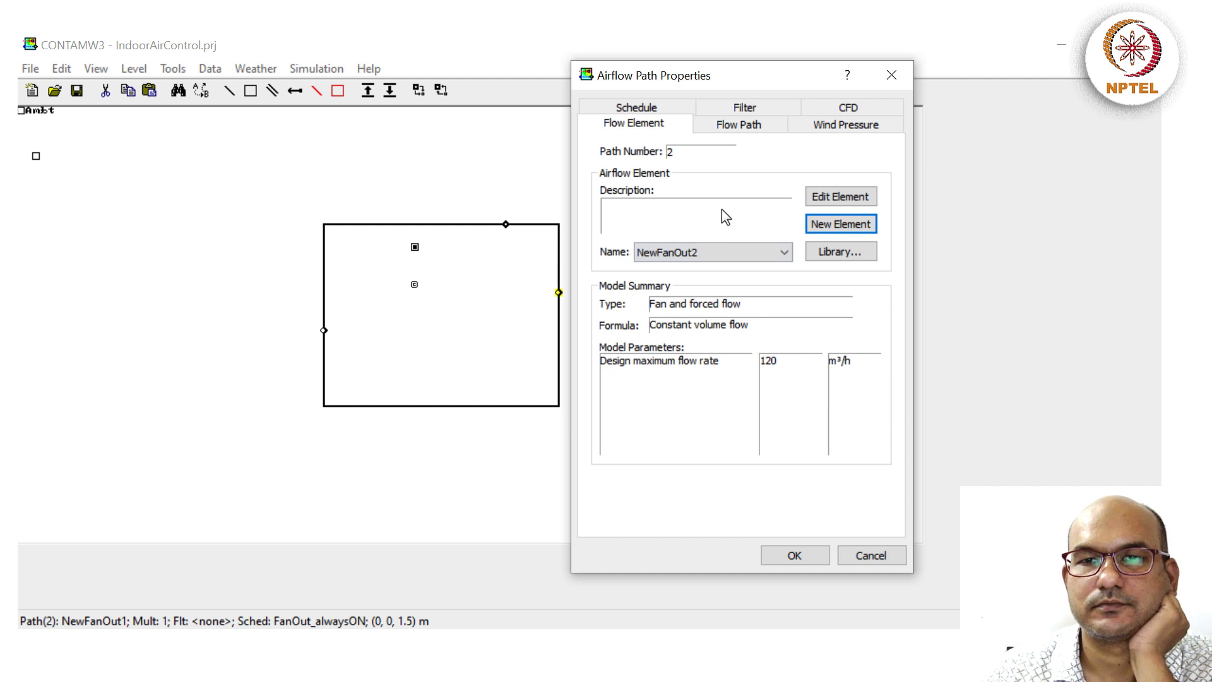
# - Give NewFanOut2 the description "ACH of 2. Flow of 2 * 60 = 120 m3/h" and accept the airflow path properties
pyautogui.click(866, 197)
pyautogui.click(687, 337)
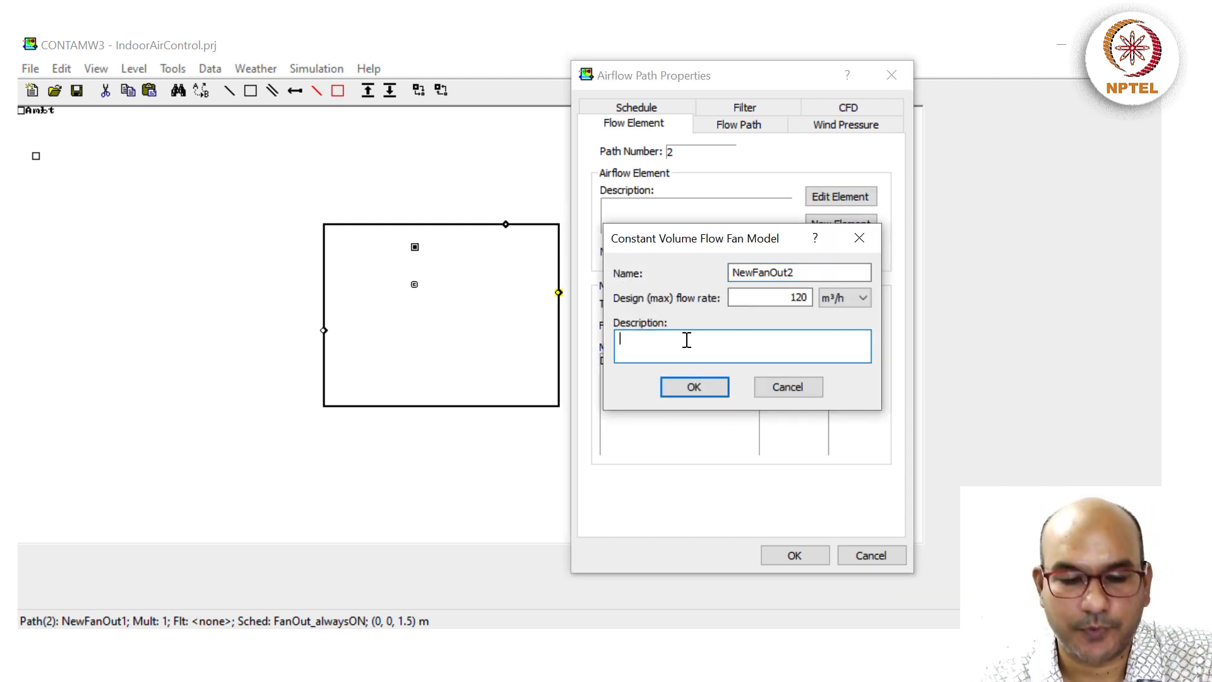
pyautogui.write('ACH of 2.')
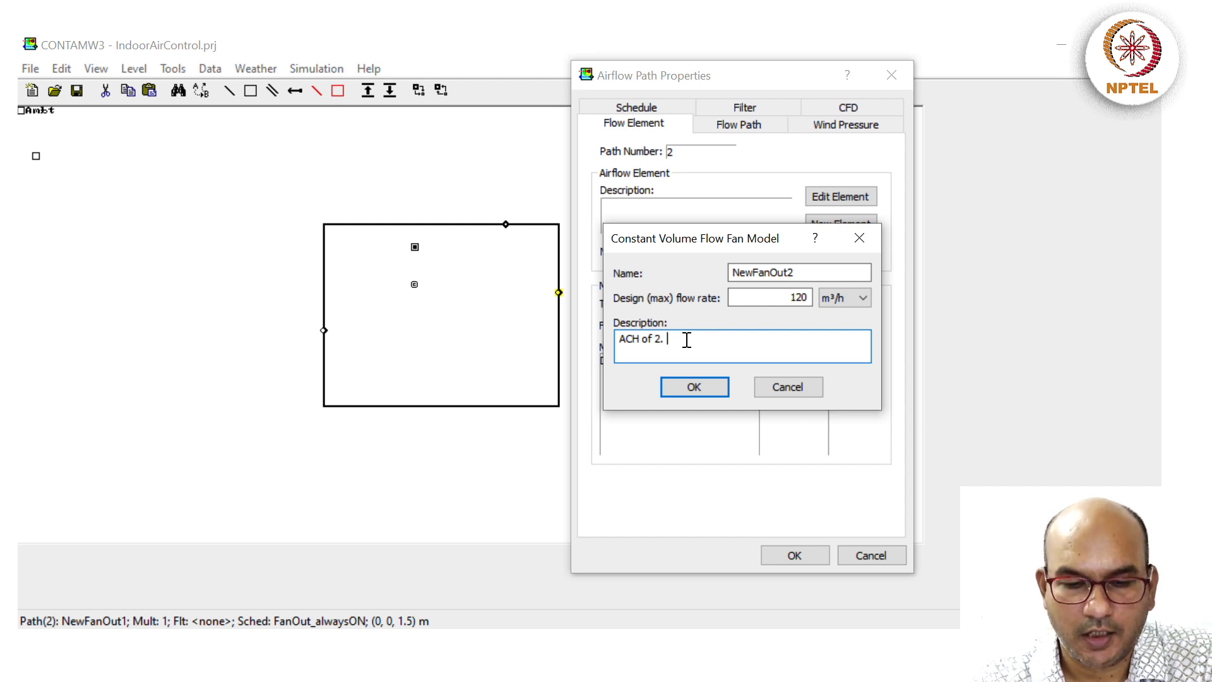
pyautogui.write(' Flow of 2 * ')
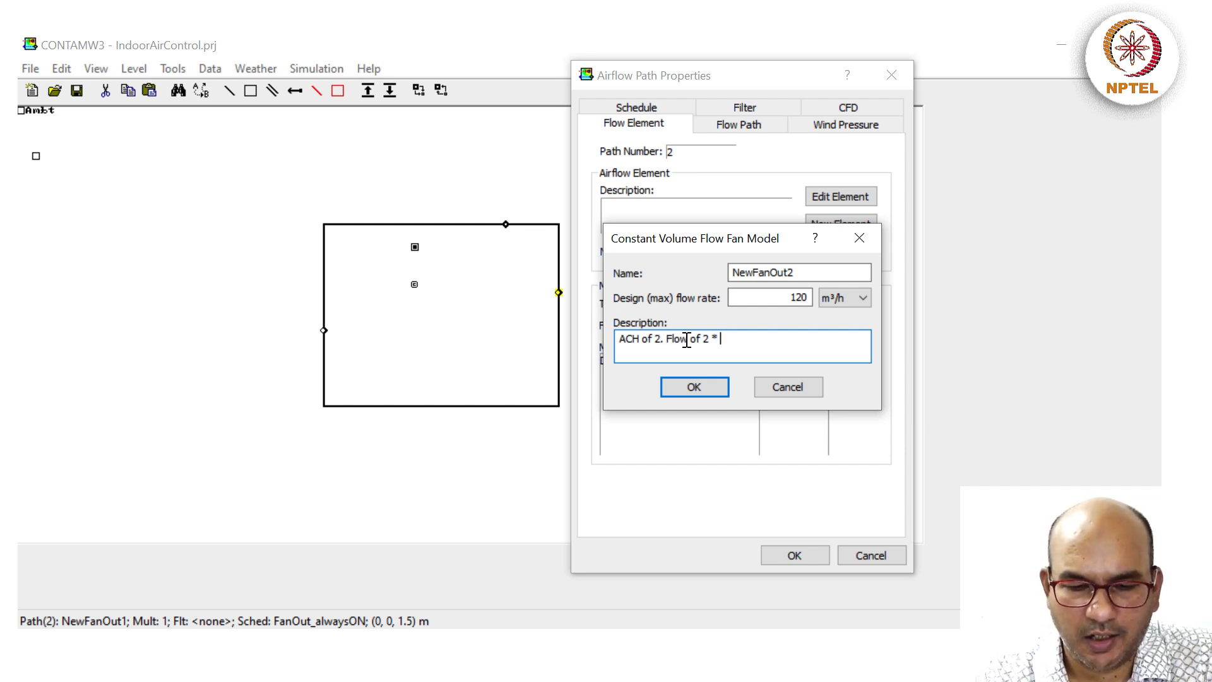
pyautogui.write('60 = ')
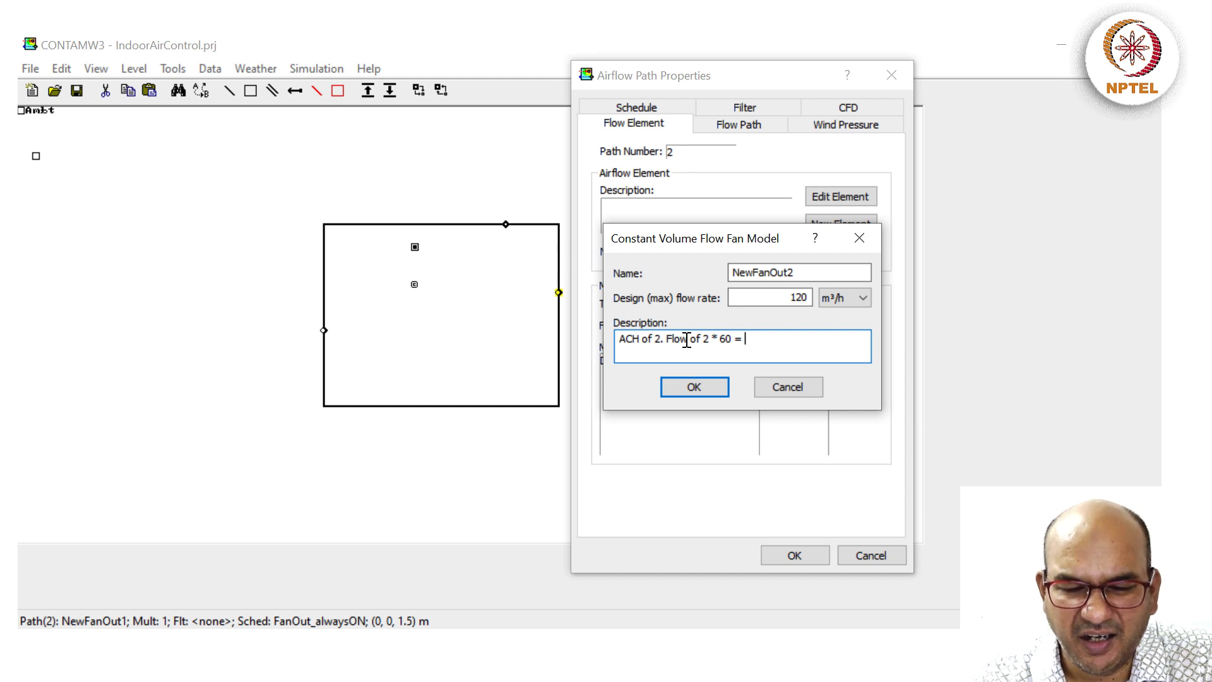
pyautogui.write('120 m3/h')
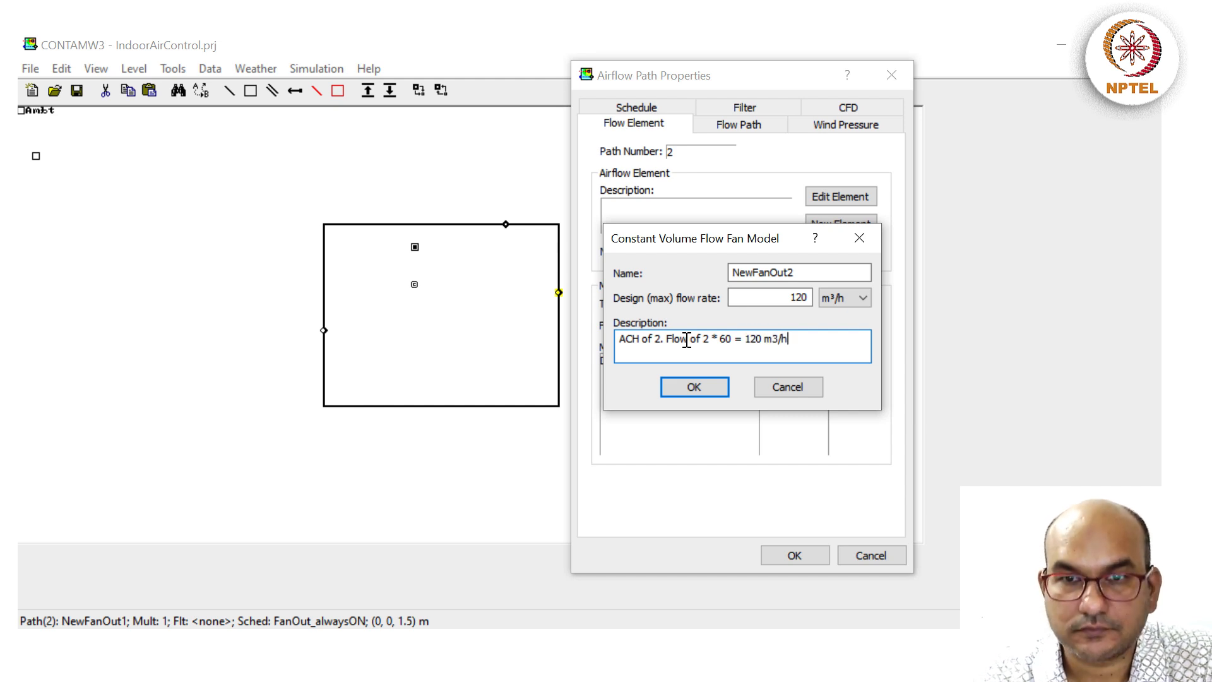
pyautogui.click(710, 391)
pyautogui.click(795, 556)
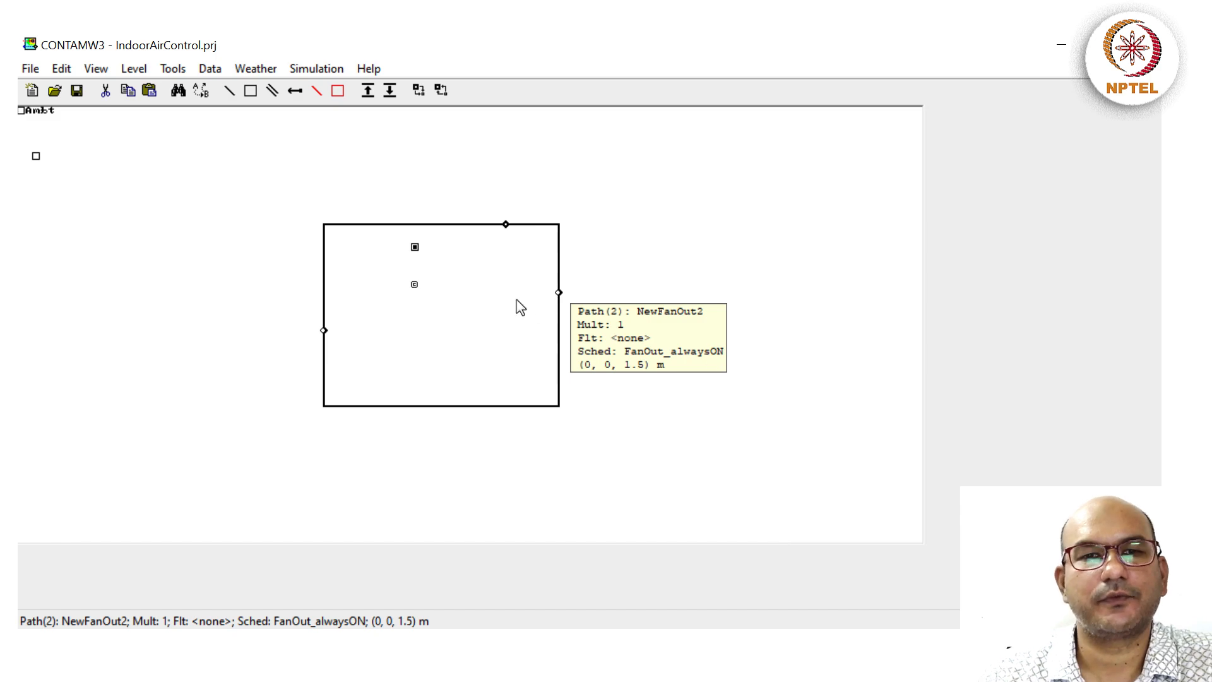
# - Review the run control settings in the simulation parameters and run the transient simulation to completion
pyautogui.click(316, 69)
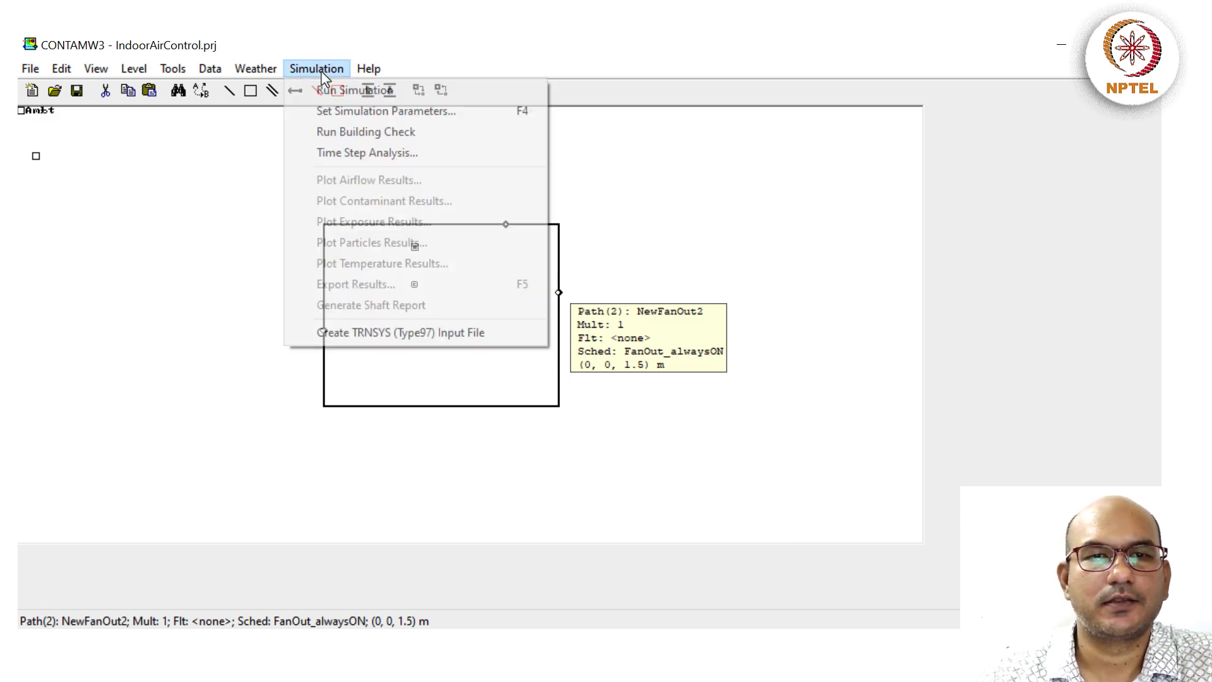
pyautogui.click(324, 111)
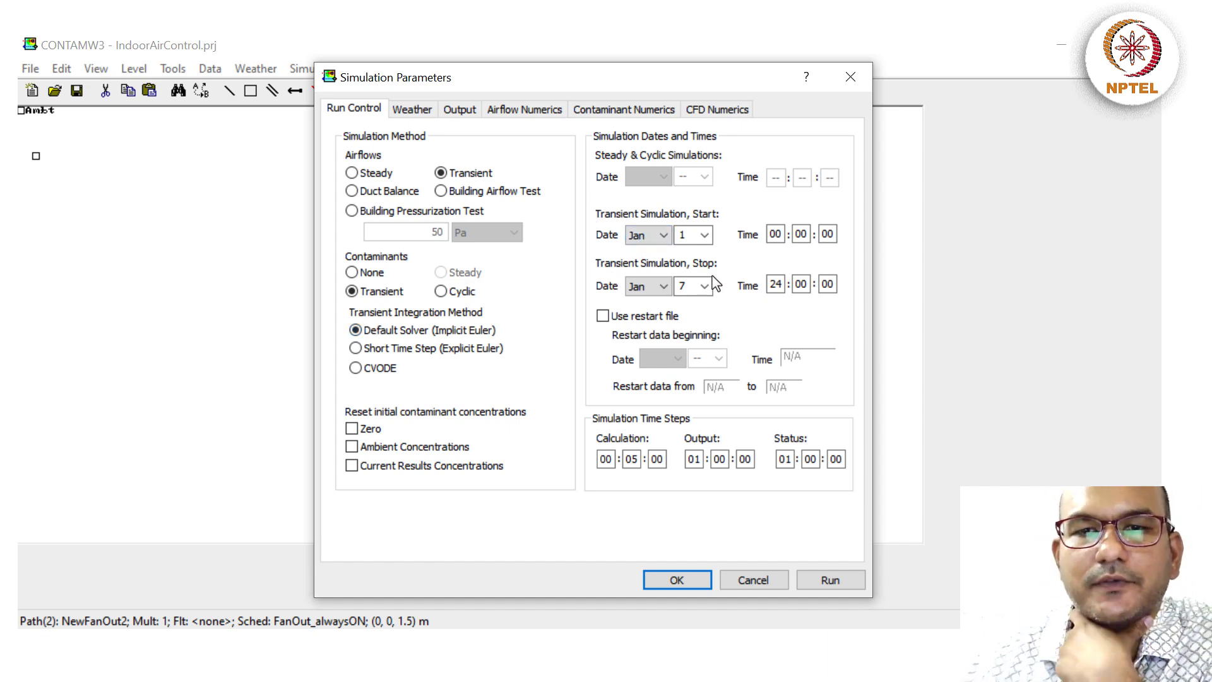
pyautogui.click(685, 574)
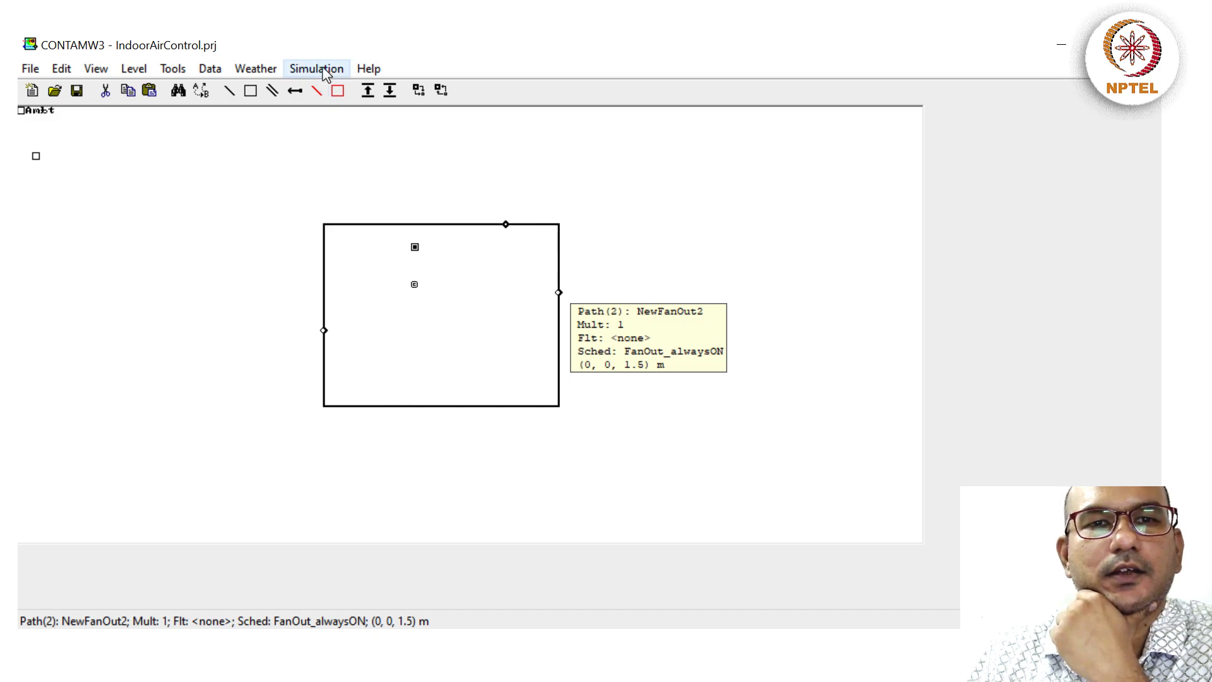
pyautogui.click(316, 68)
pyautogui.click(341, 85)
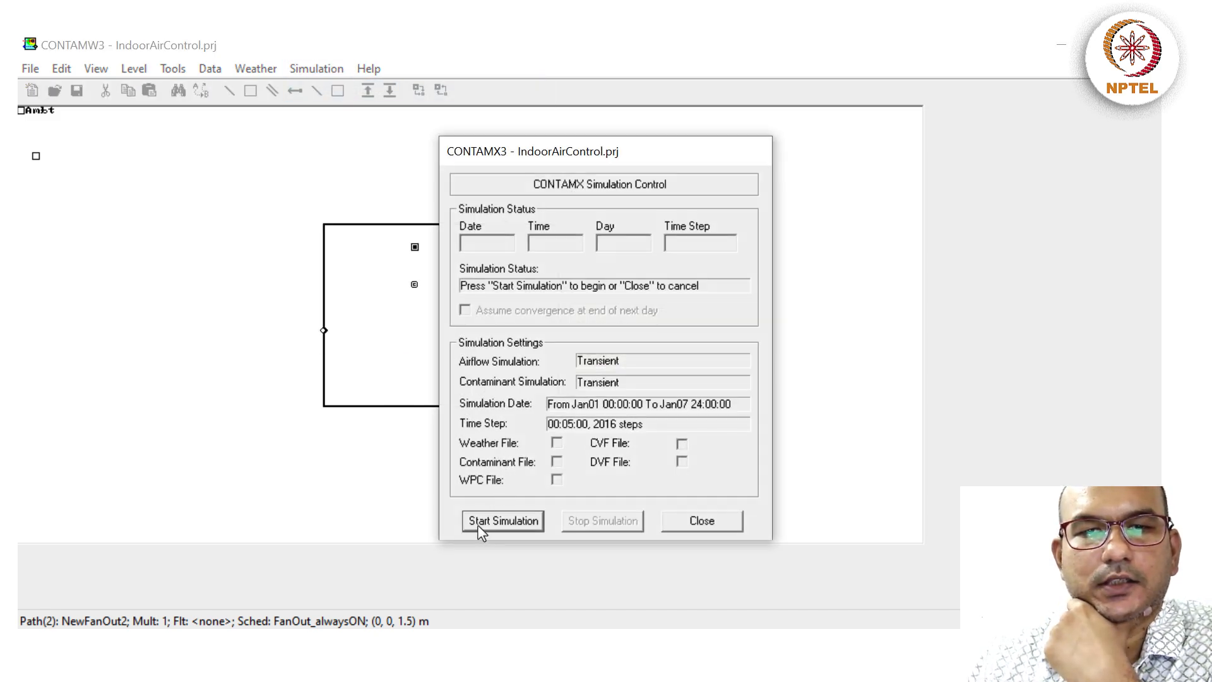
pyautogui.click(477, 524)
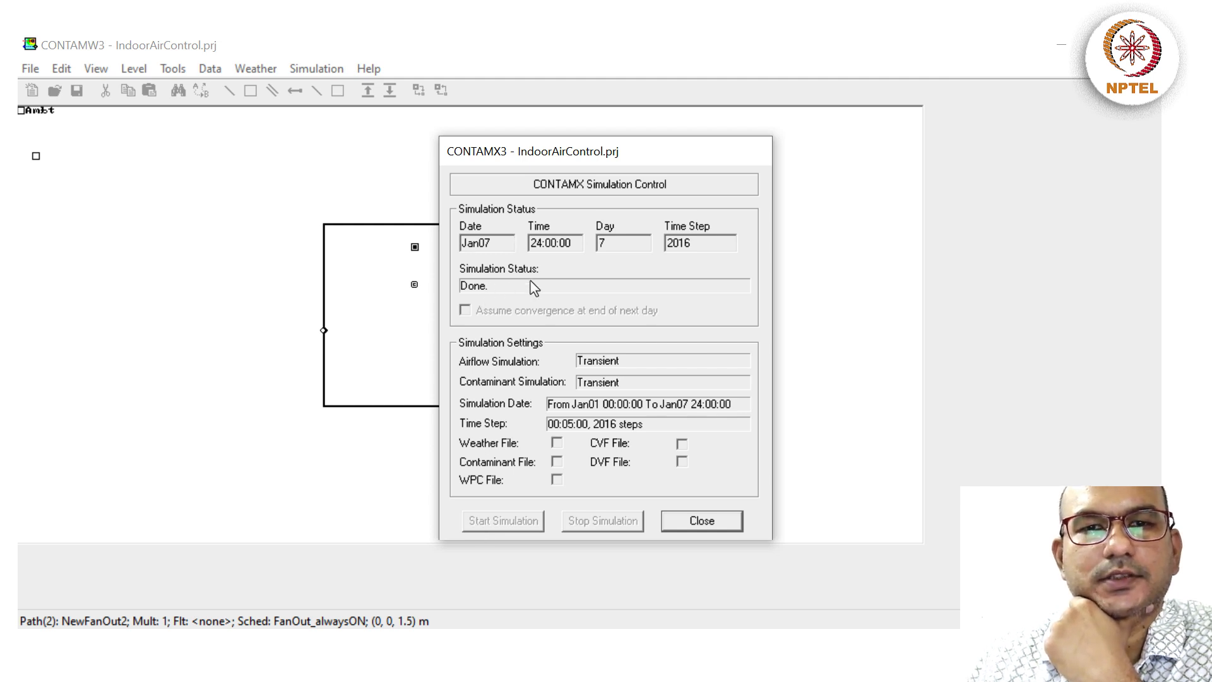
pyautogui.click(689, 525)
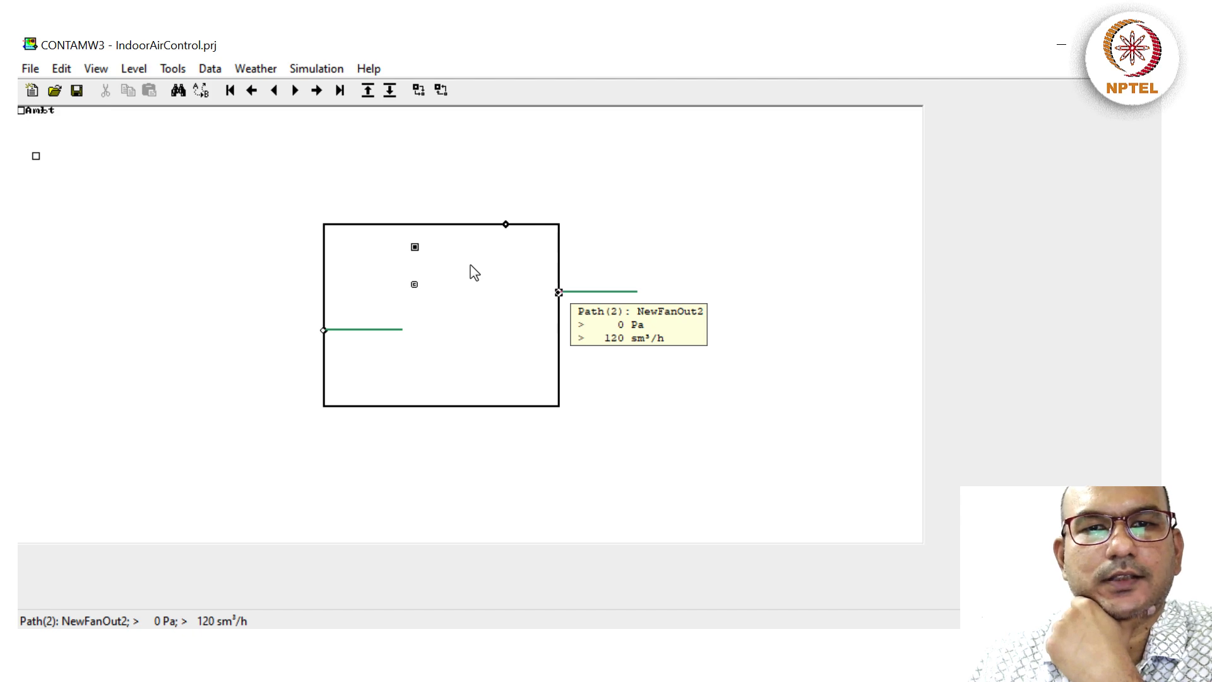
# - Plot the CO2 concentration of the Suite zone in ppm from Jan01 to Jan07
pyautogui.rightClick(470, 264)
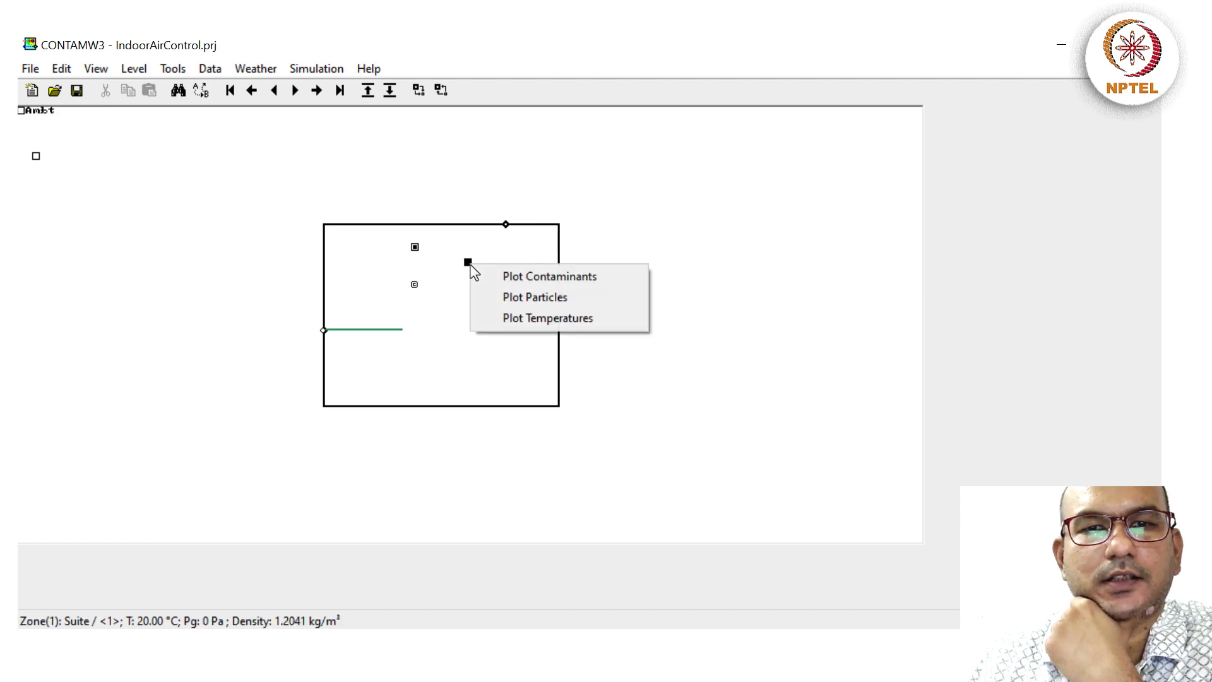
pyautogui.click(505, 283)
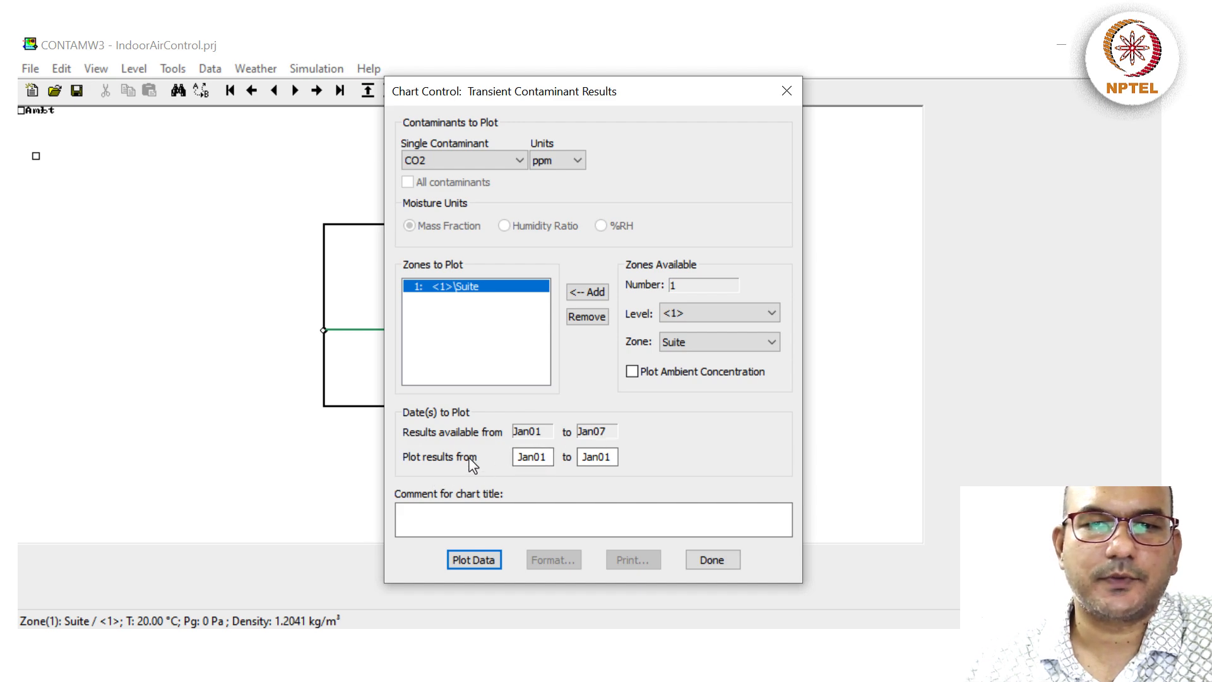
pyautogui.moveTo(603, 456); pyautogui.dragTo(614, 457)
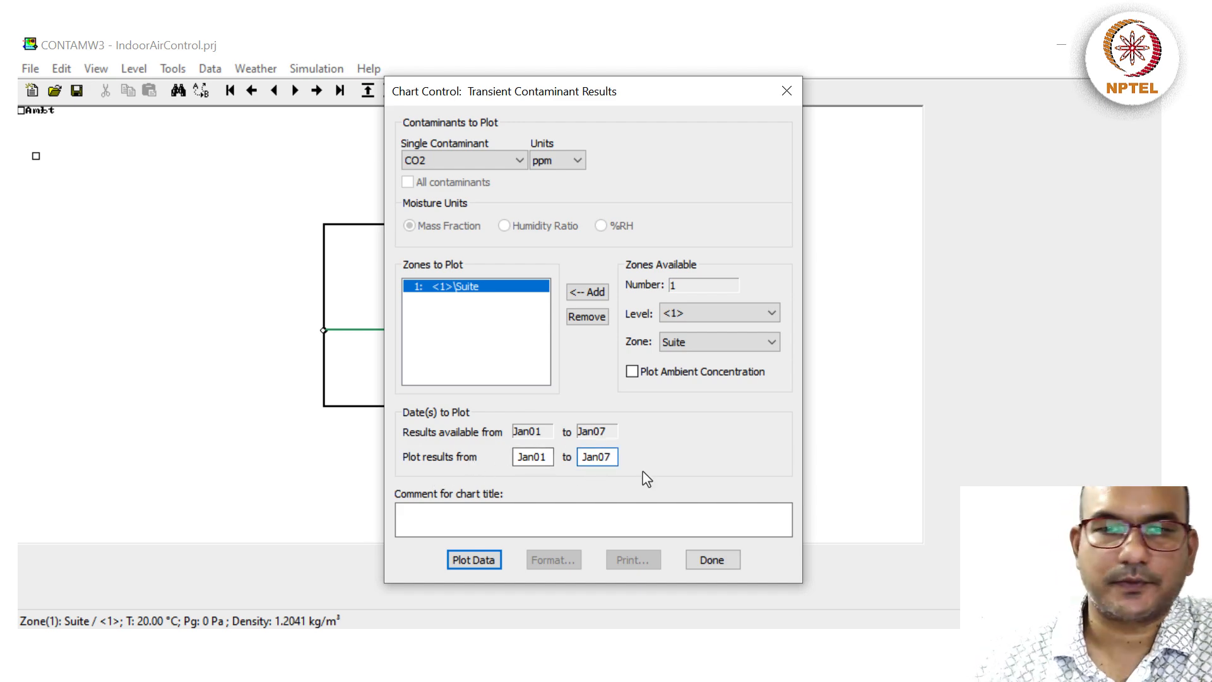
pyautogui.click(487, 560)
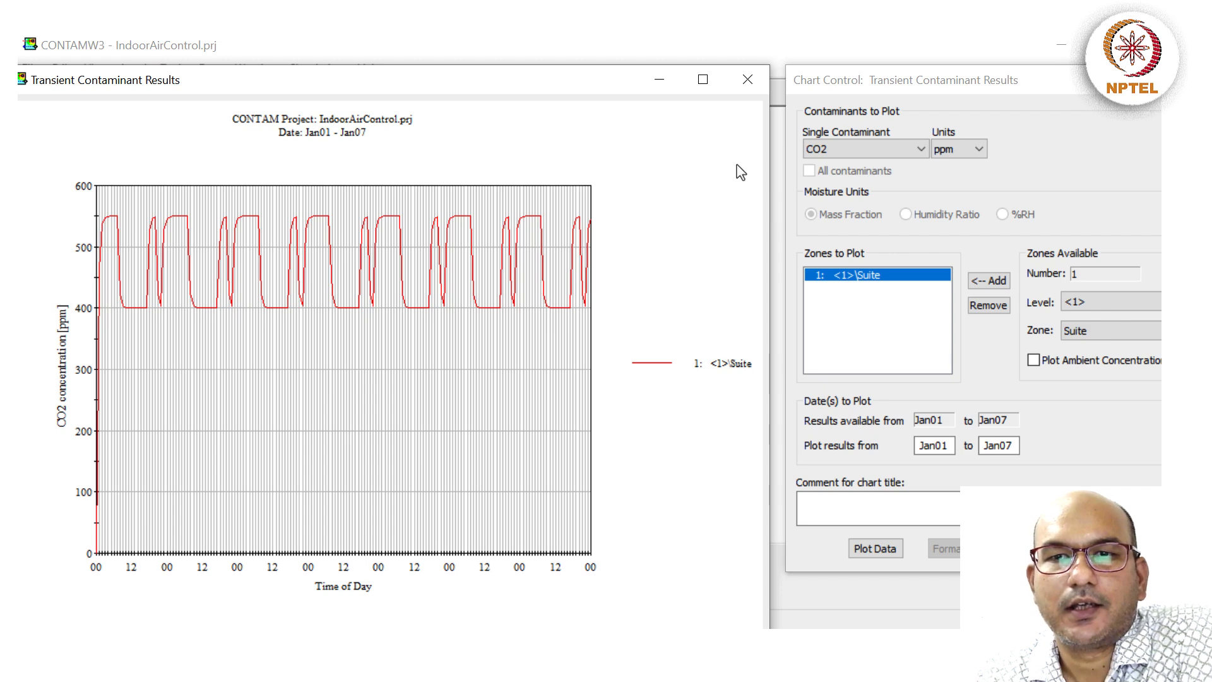
# - Plot the PM2.5 concentration of the Suite zone in µg/m³ for the same dates
pyautogui.click(827, 155)
pyautogui.click(827, 155)
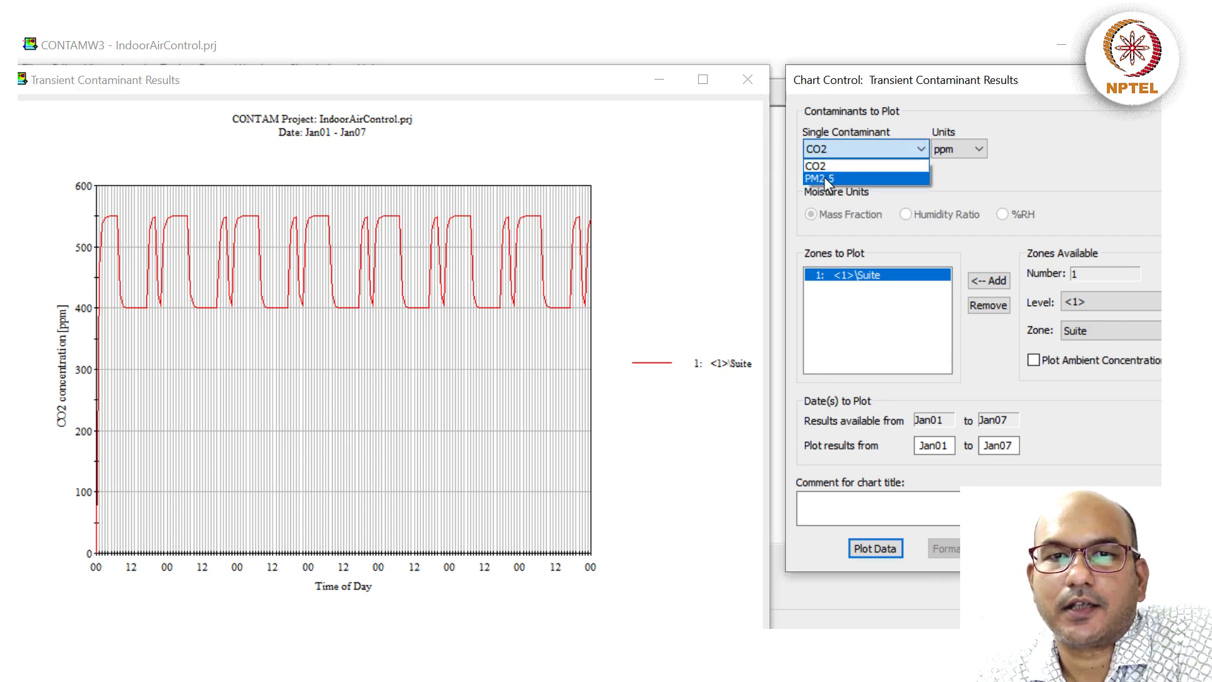
pyautogui.click(823, 177)
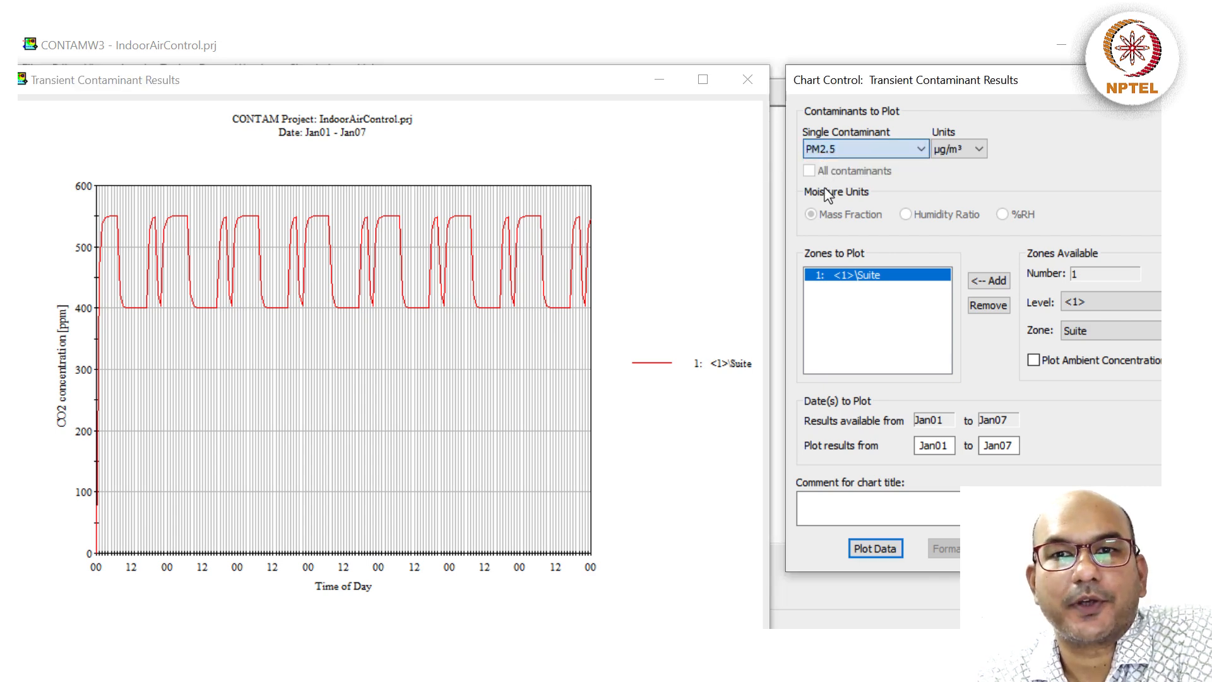
pyautogui.click(874, 548)
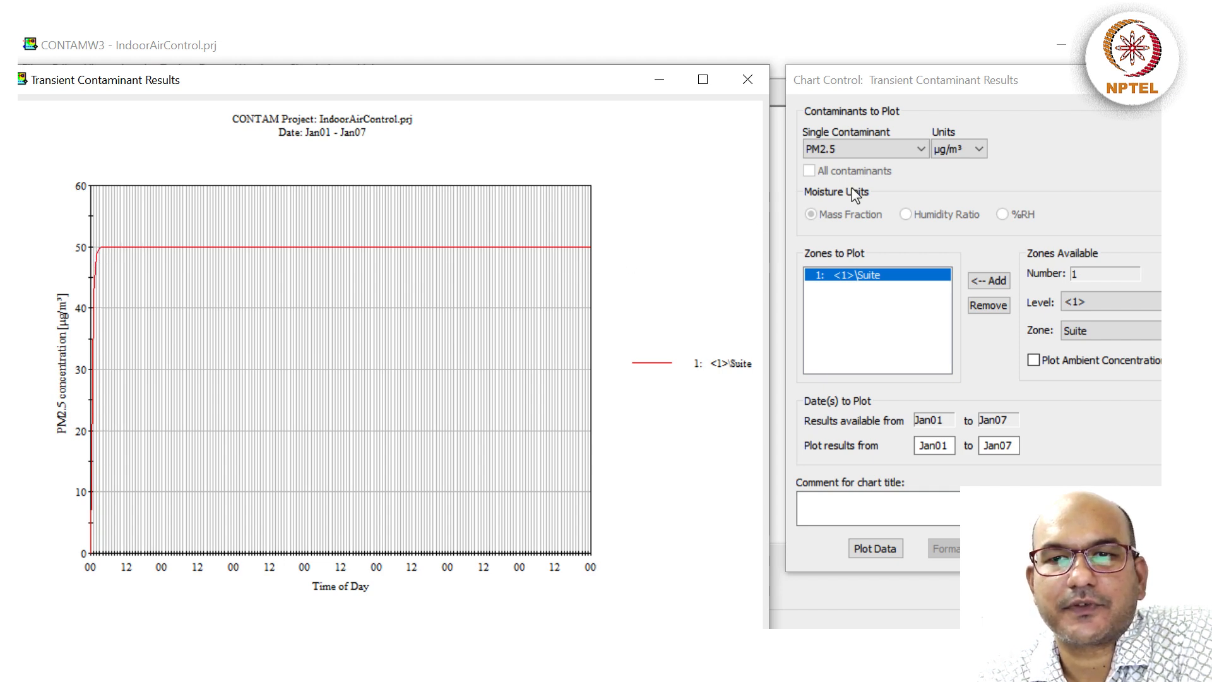
# - Switch the plotted contaminant back to CO2 and replot the Suite zone results
pyautogui.click(891, 152)
pyautogui.click(889, 170)
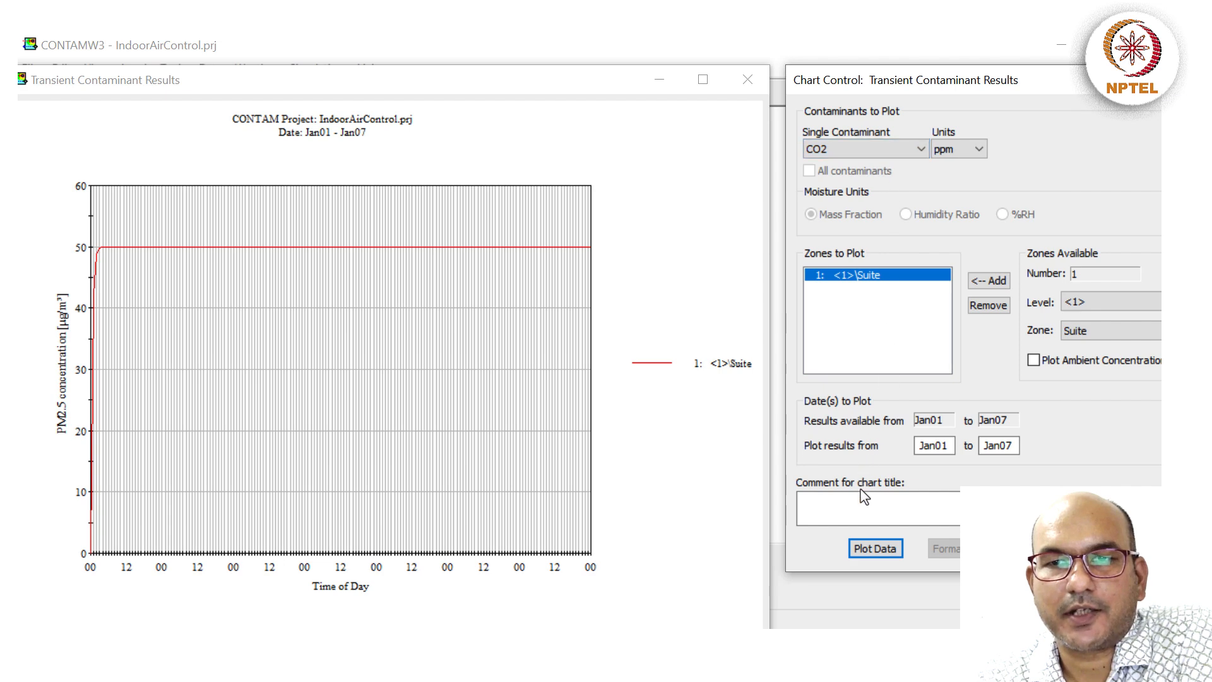
pyautogui.click(875, 548)
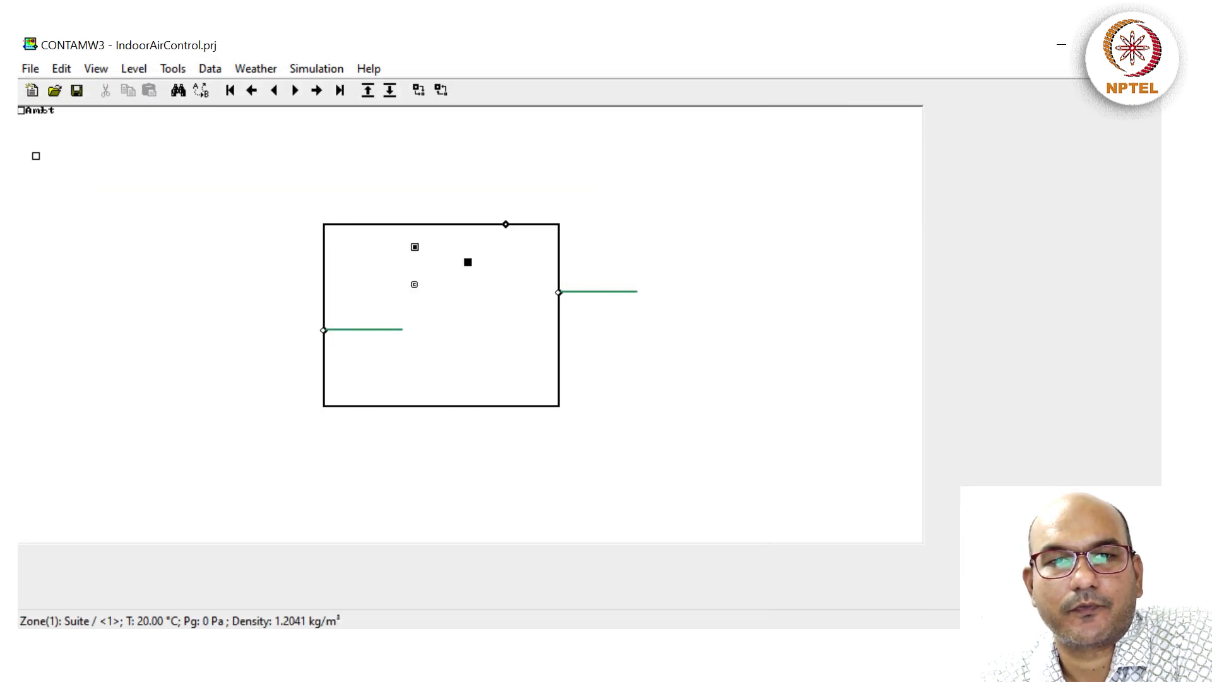
# - Return to normal mode and create a constant volume flow element named NewFan3 for the airflow path on the room's left wall
pyautogui.click(96, 68)
pyautogui.click(108, 87)
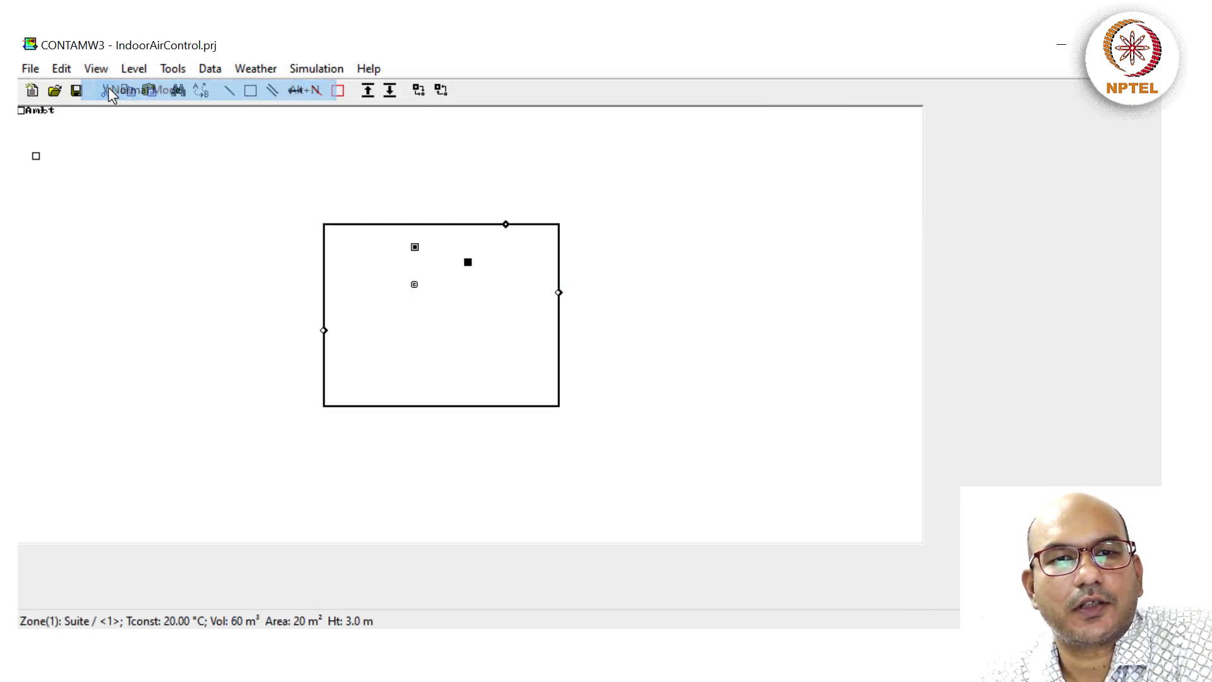
pyautogui.doubleClick(323, 330)
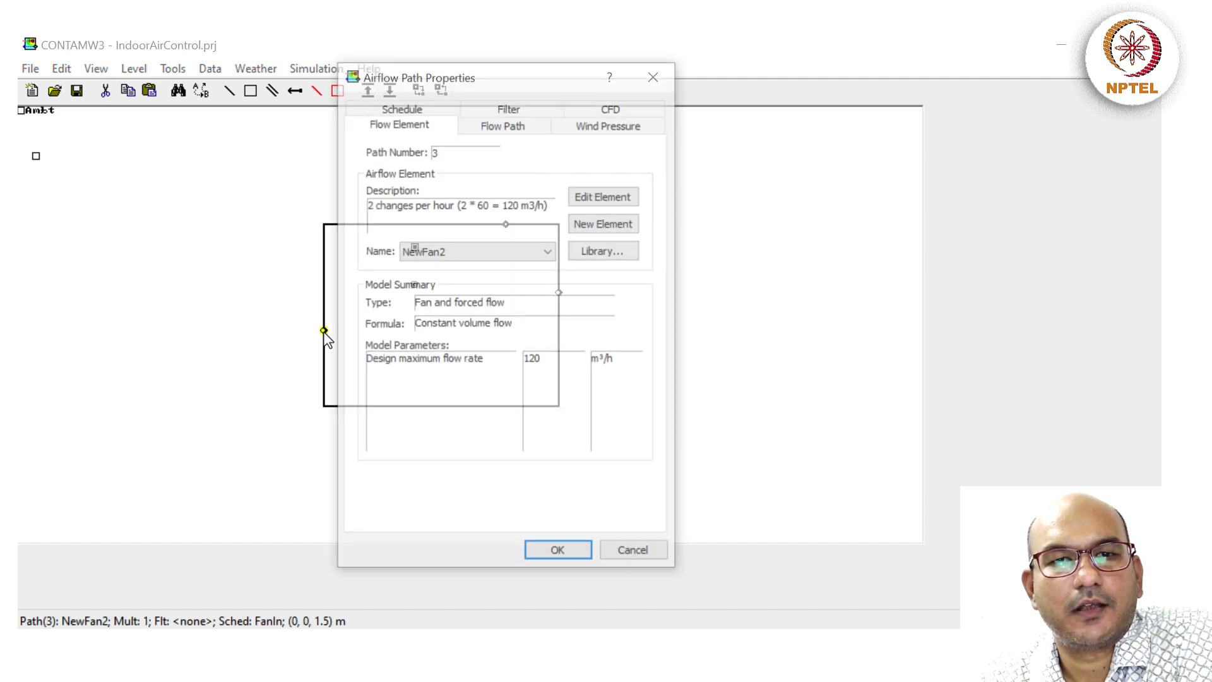
pyautogui.click(589, 224)
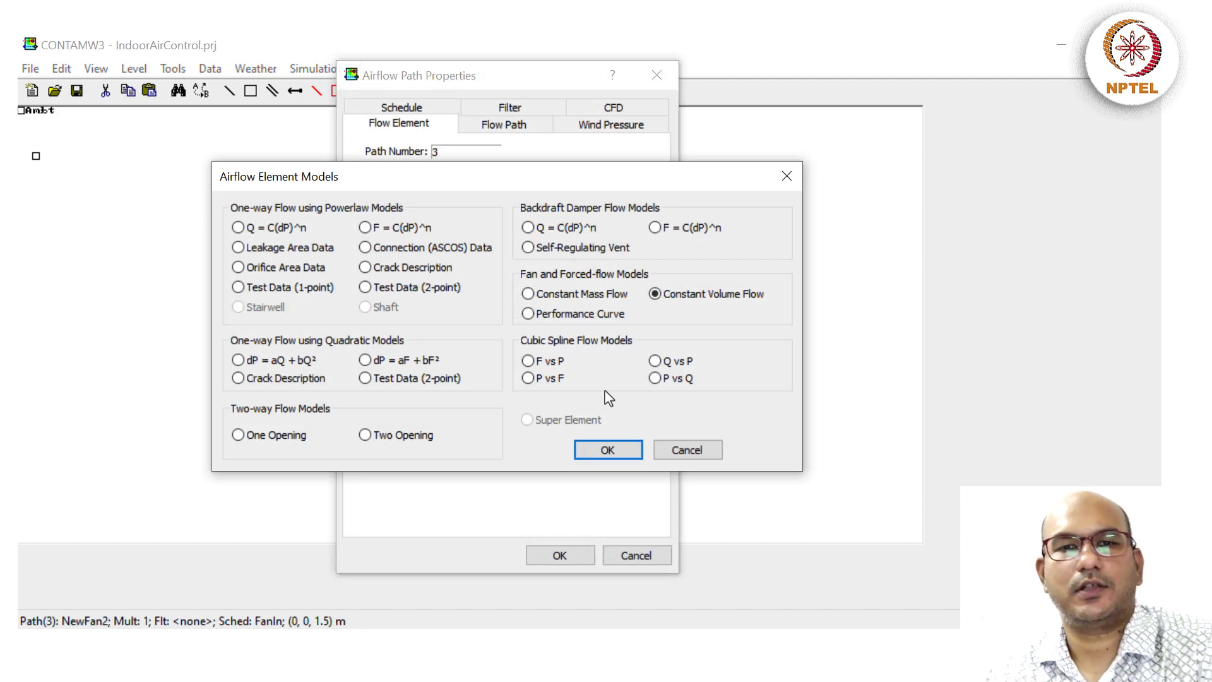
pyautogui.click(609, 450)
pyautogui.write('NewFan2')
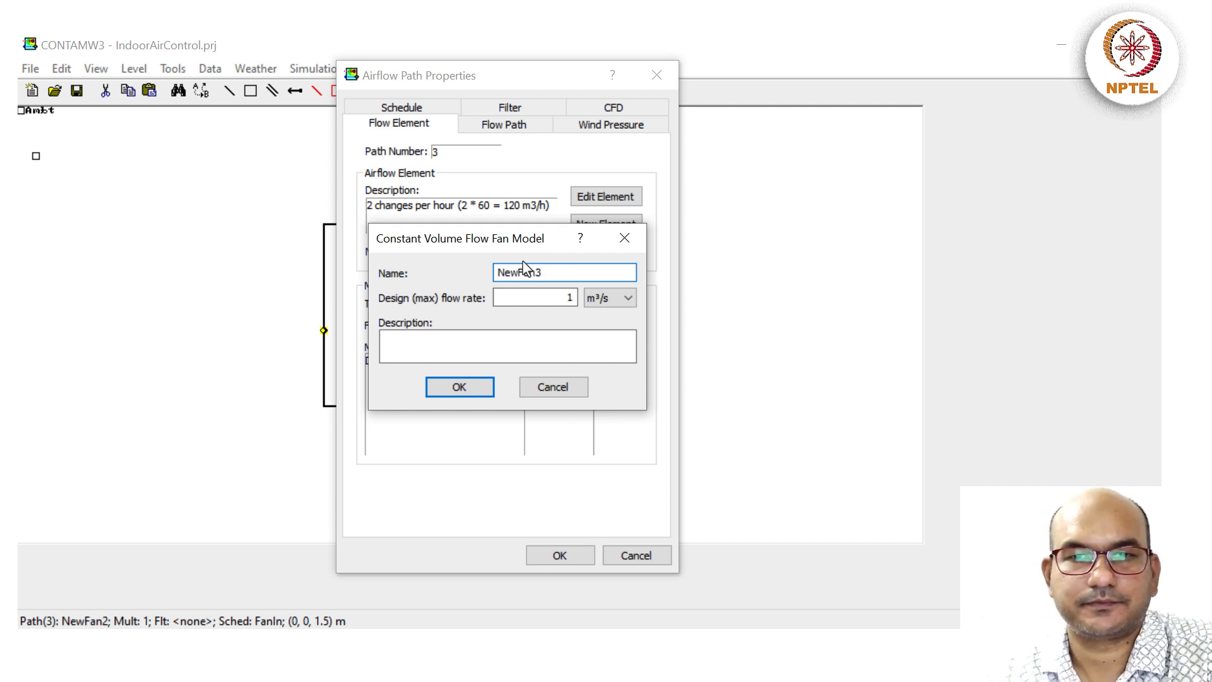
# - Set the design flow rate of the NewFan3 constant volume fan to 180 m³/h
pyautogui.click(628, 298)
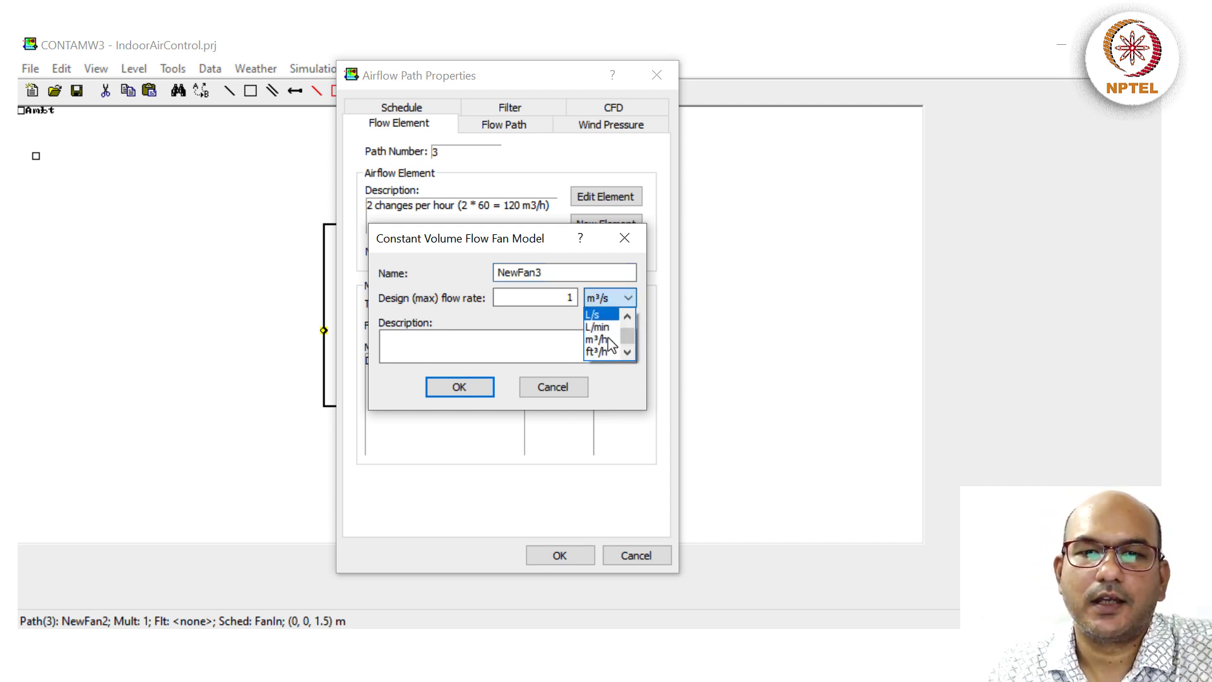
pyautogui.click(608, 341)
pyautogui.doubleClick(562, 297)
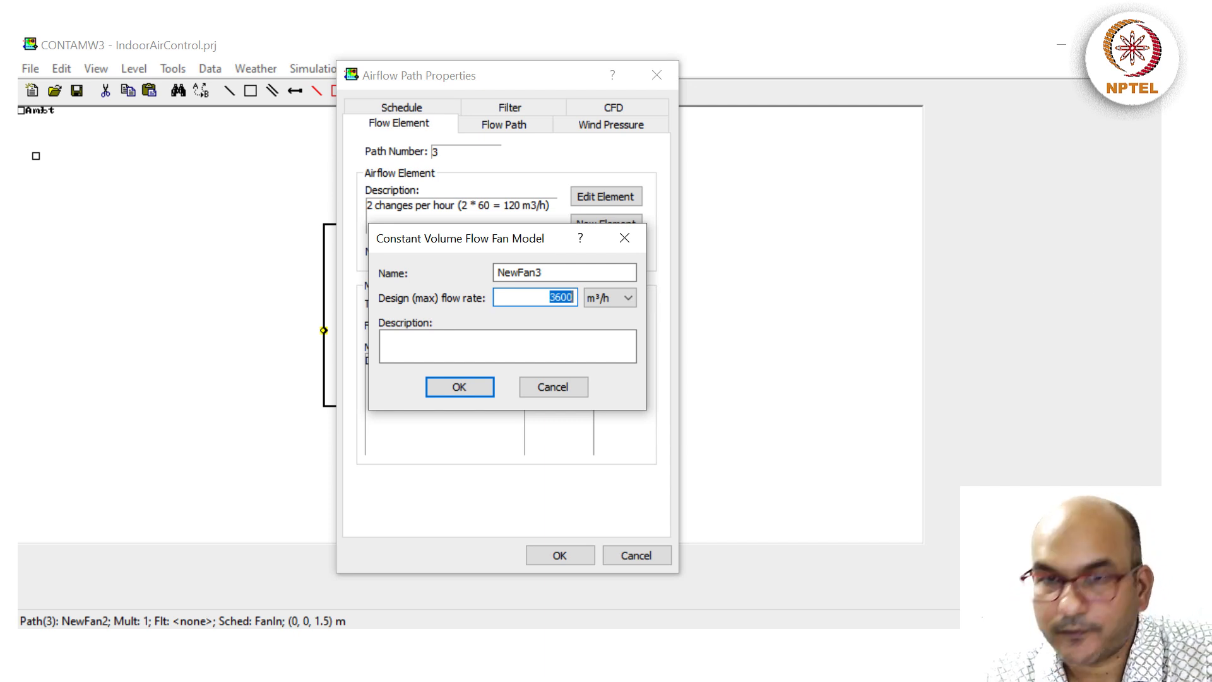
pyautogui.write('180')
pyautogui.press('Tab')
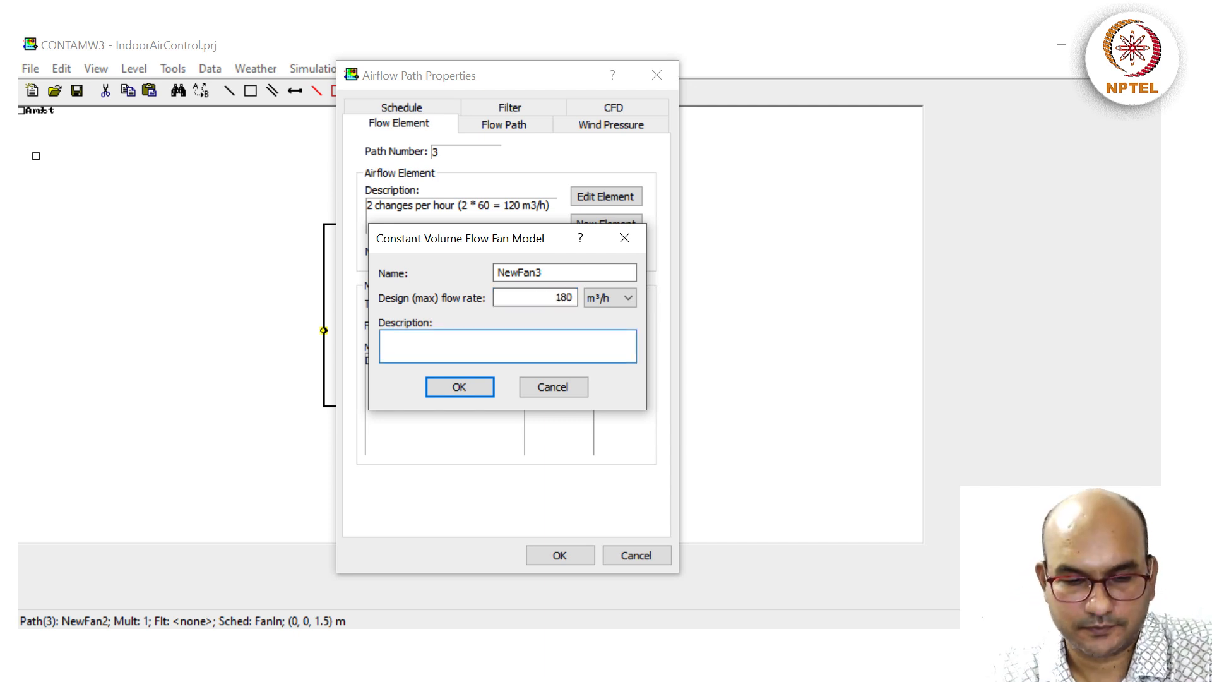
# - Describe NewFan3 as "3 changes per hour. Flow = 3*60 = 180m3/h" and accept the inlet path's properties
pyautogui.write('3 changes per hour')
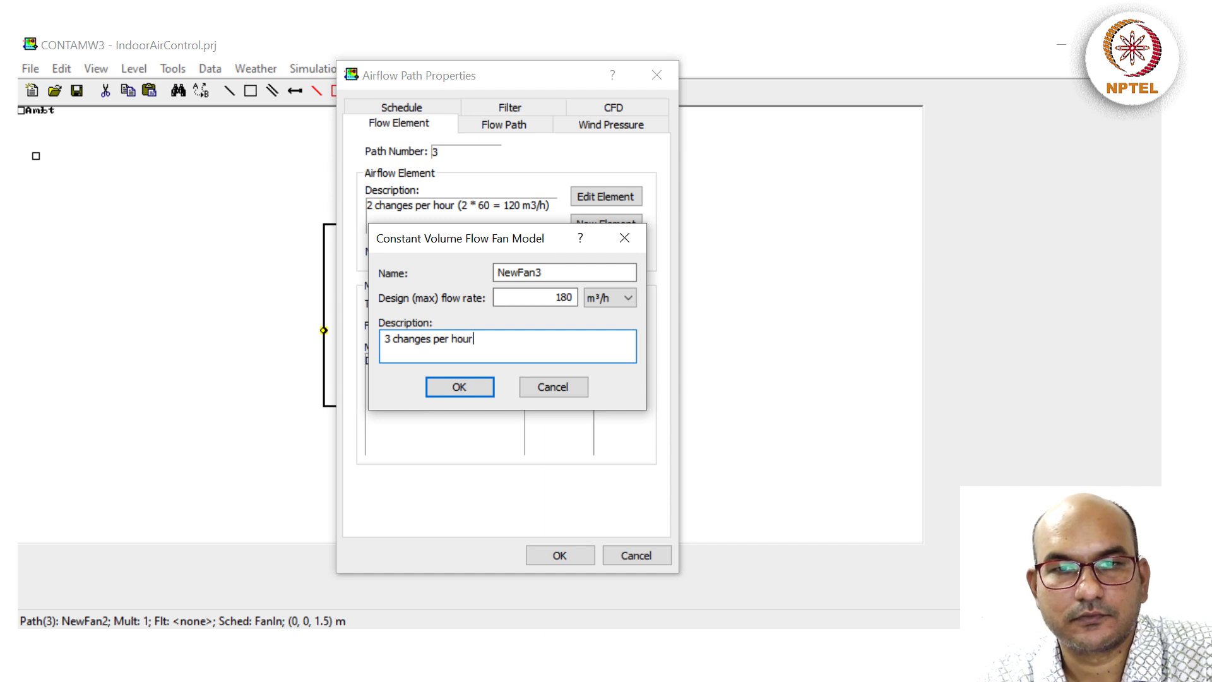
pyautogui.write('.  Flow')
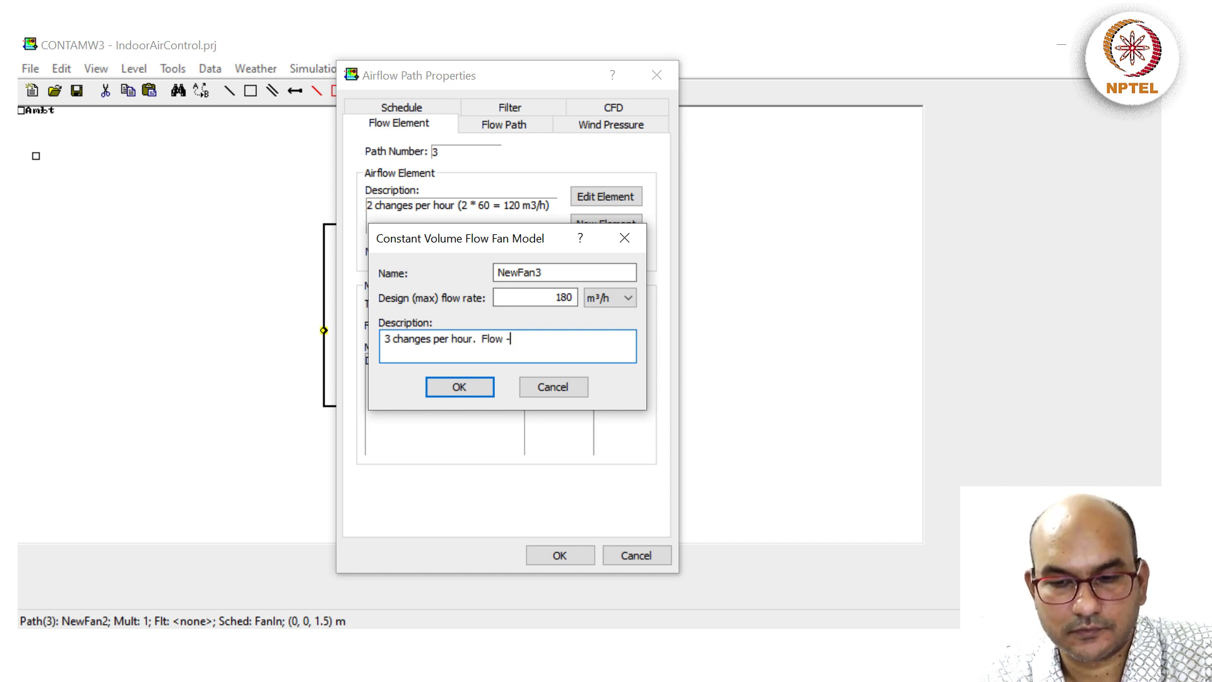
pyautogui.write(' = 3*')
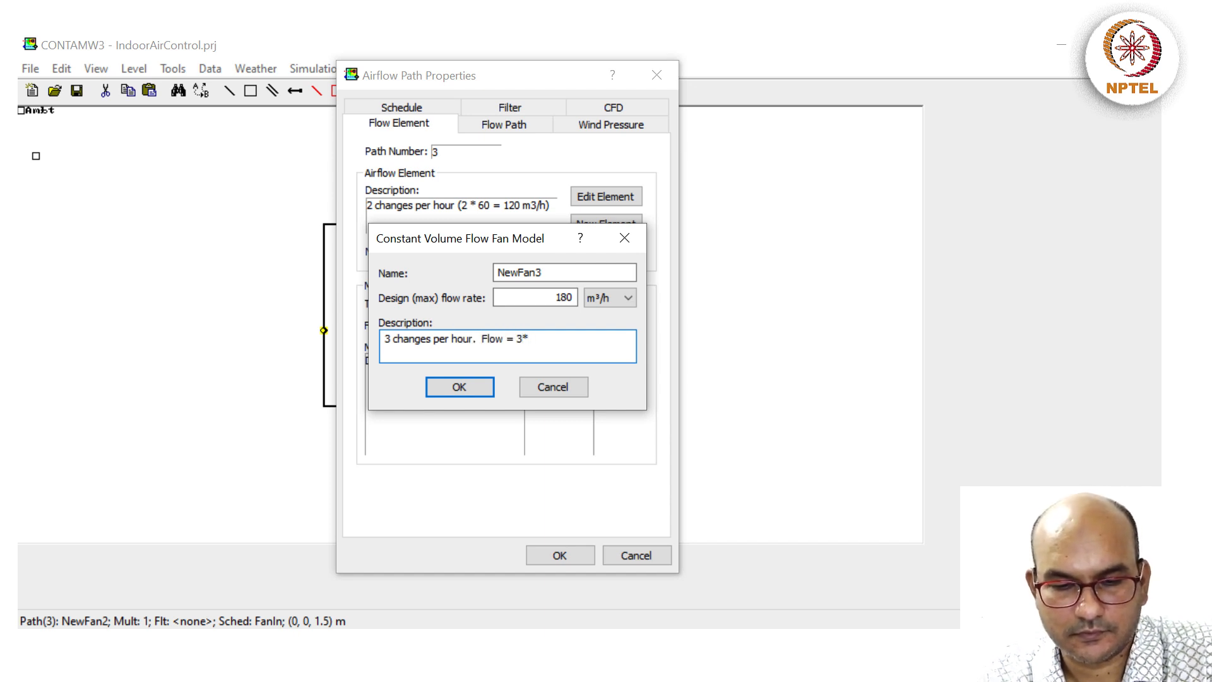
pyautogui.write('60 = ')
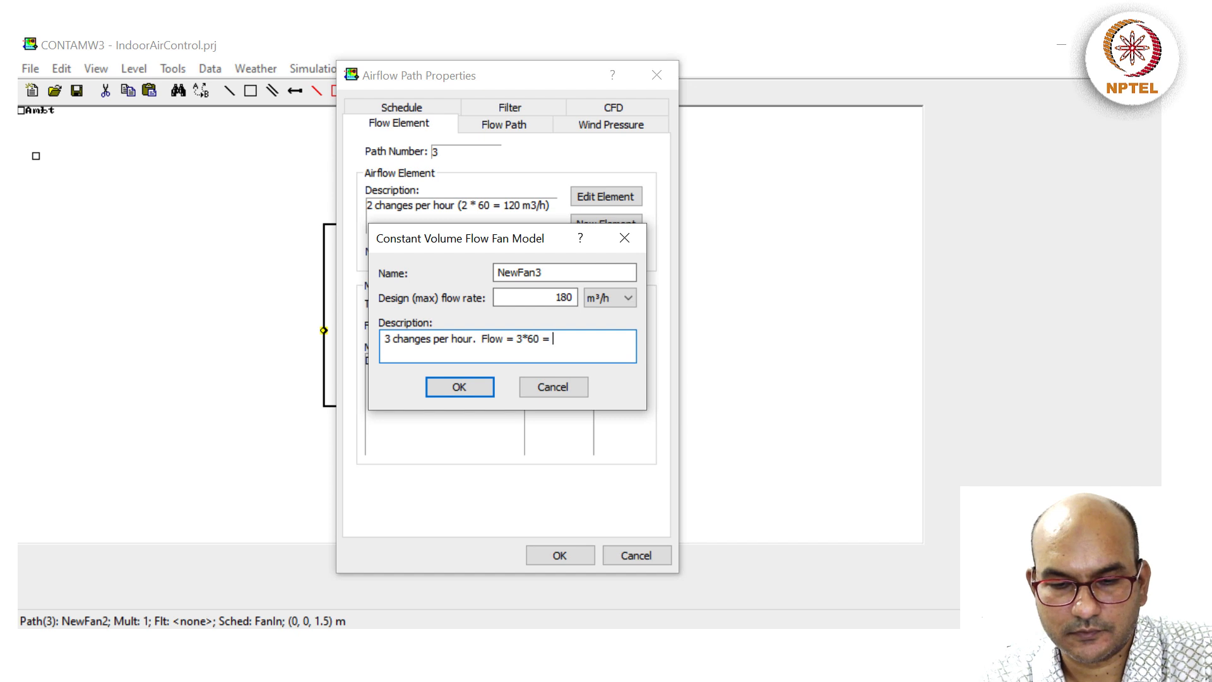
pyautogui.write('180m3/h')
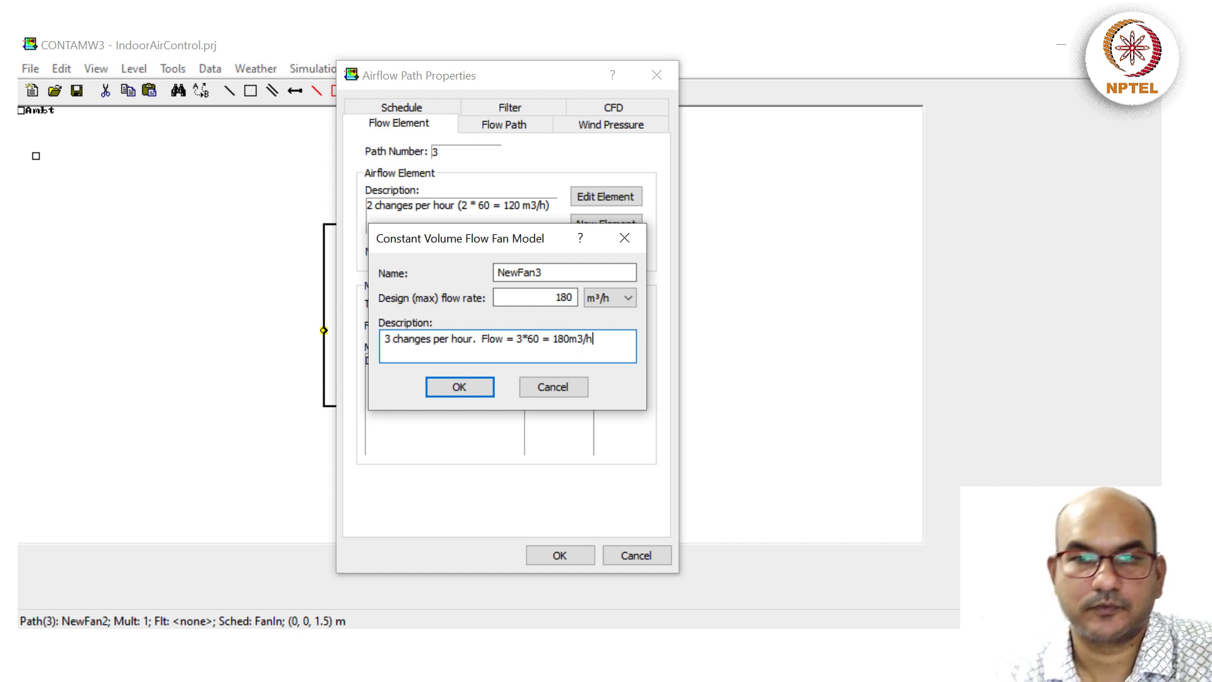
pyautogui.click(459, 387)
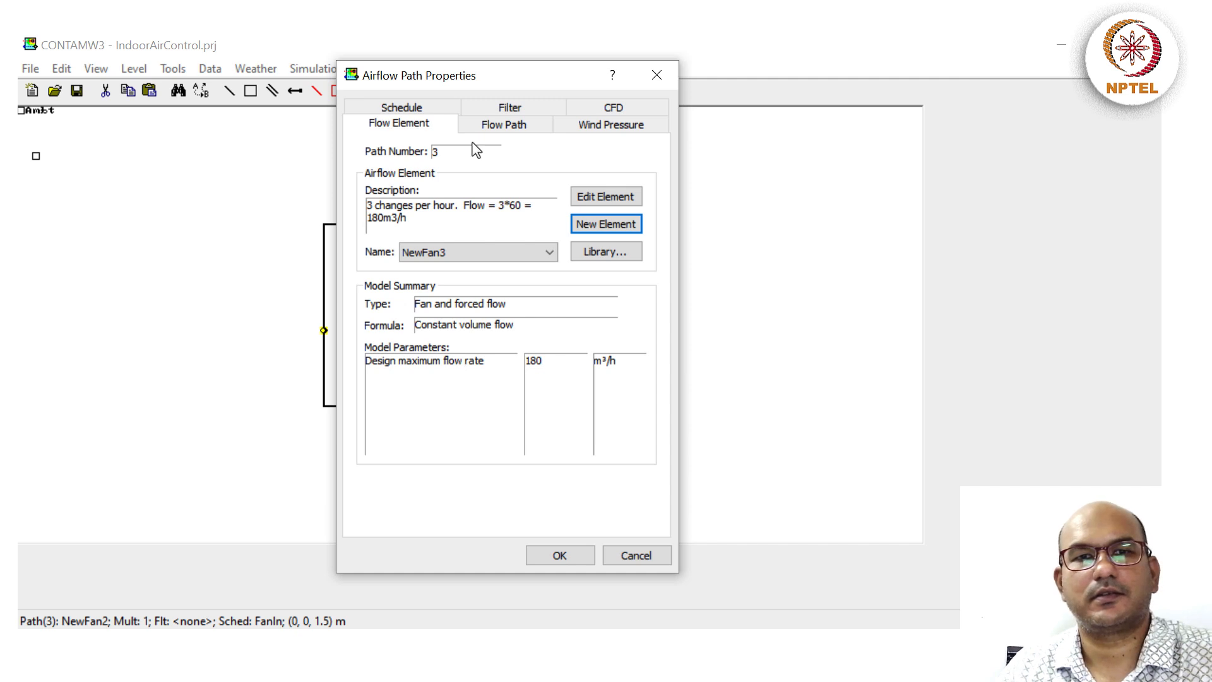
pyautogui.click(553, 555)
# - Create a constant volume flow element named NewFanOut3 for the airflow path on the room's right wall
pyautogui.doubleClick(559, 294)
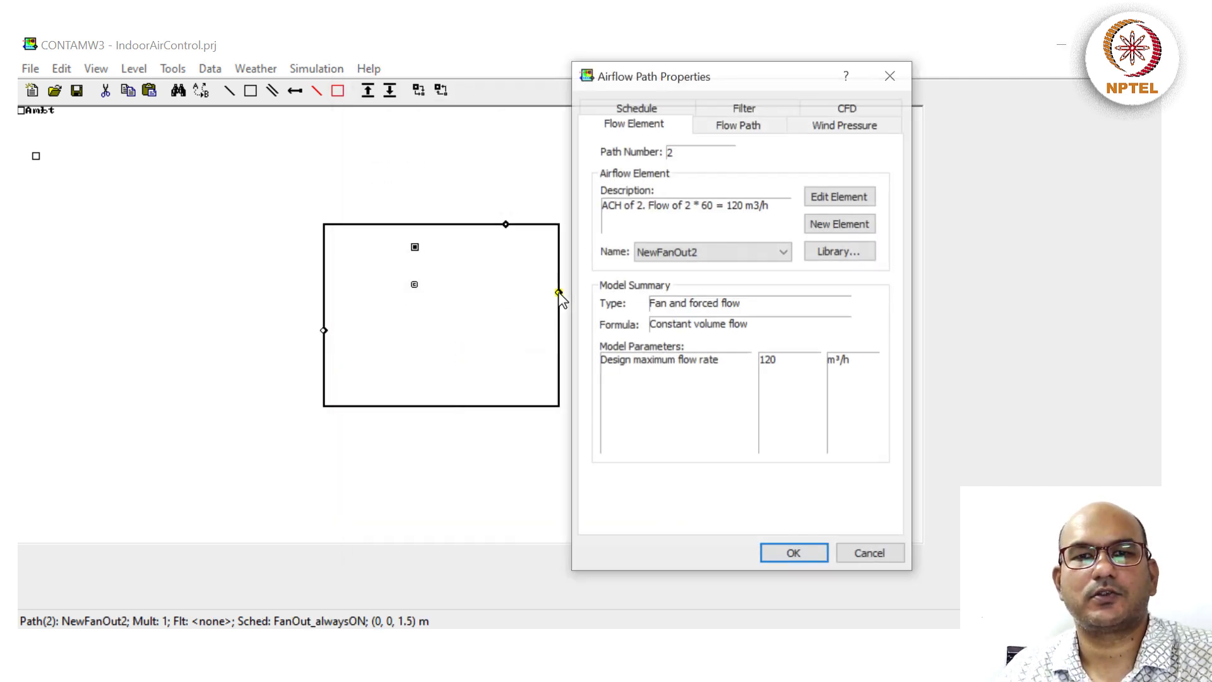
pyautogui.click(837, 226)
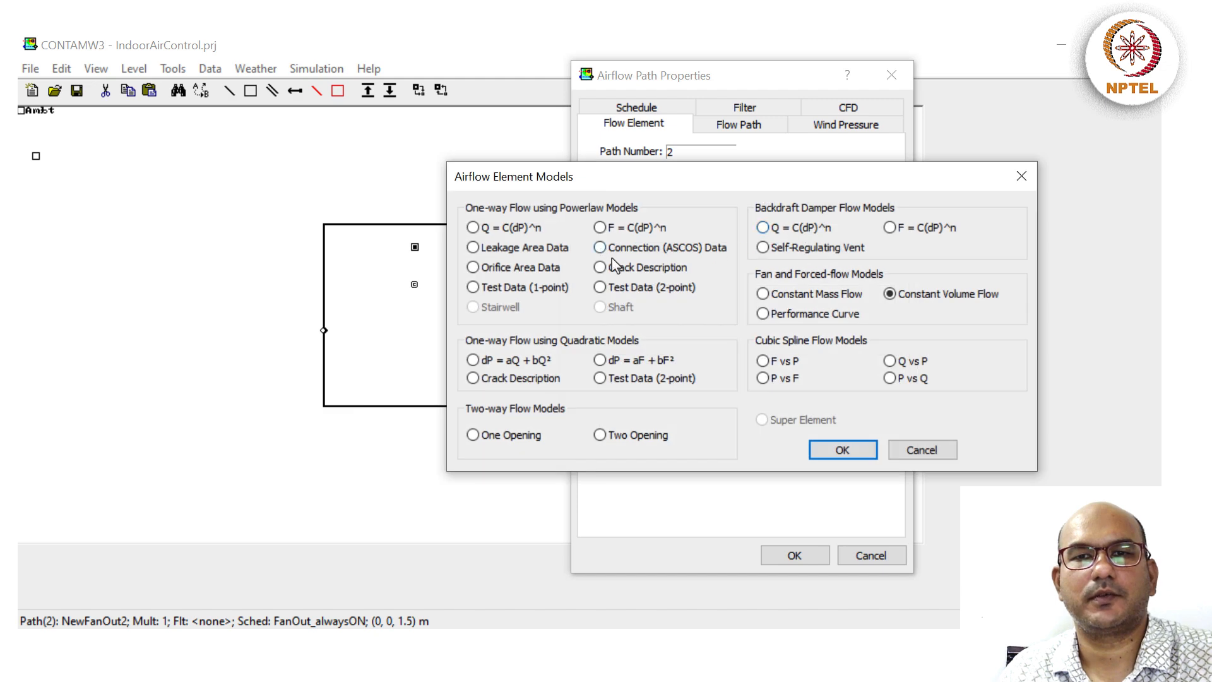
pyautogui.click(854, 456)
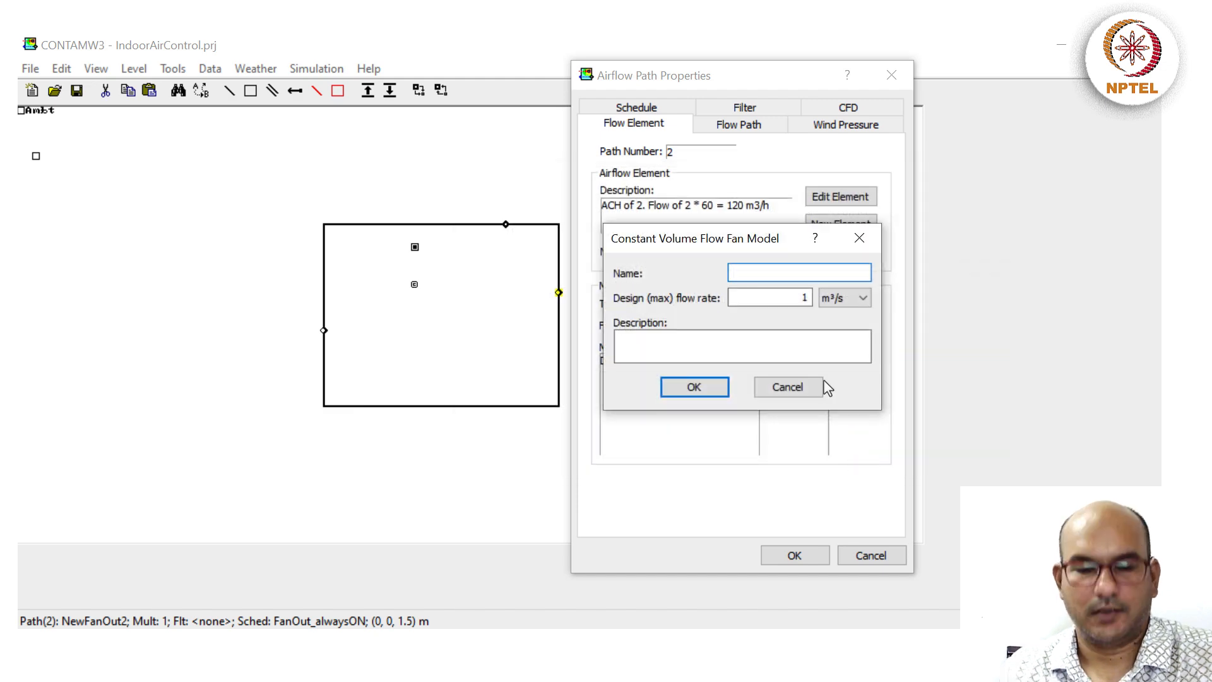
pyautogui.write('NewFanOut3')
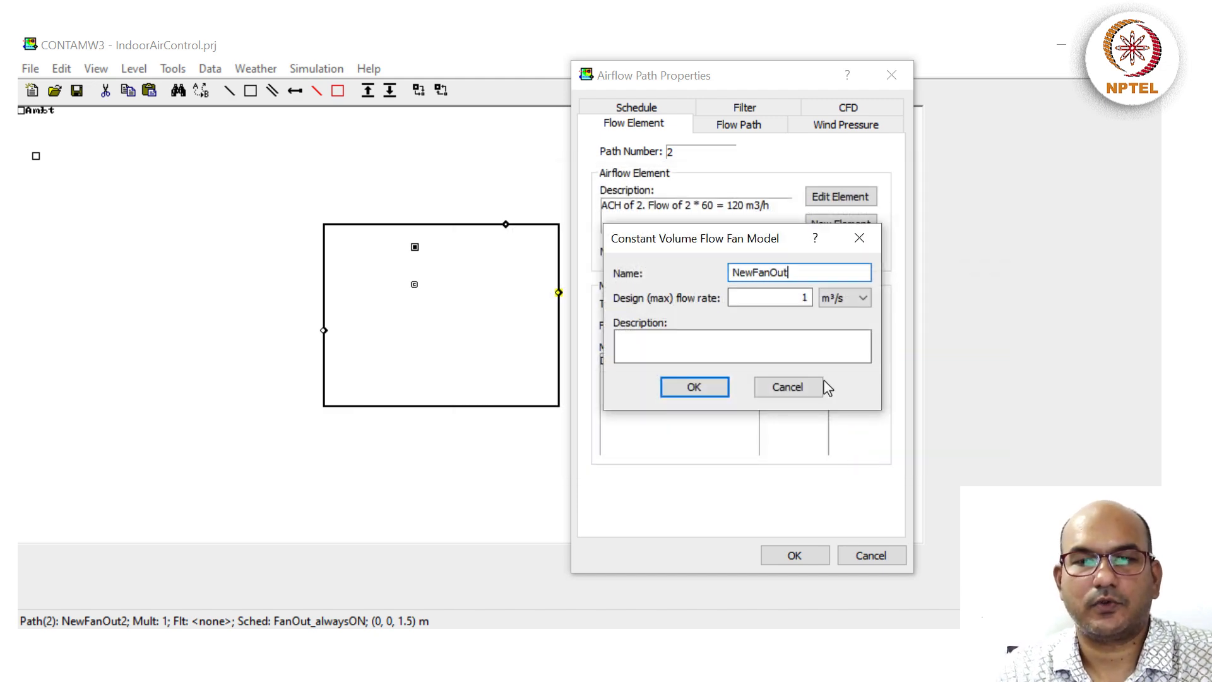
pyautogui.press('Tab')
pyautogui.press('Tab')
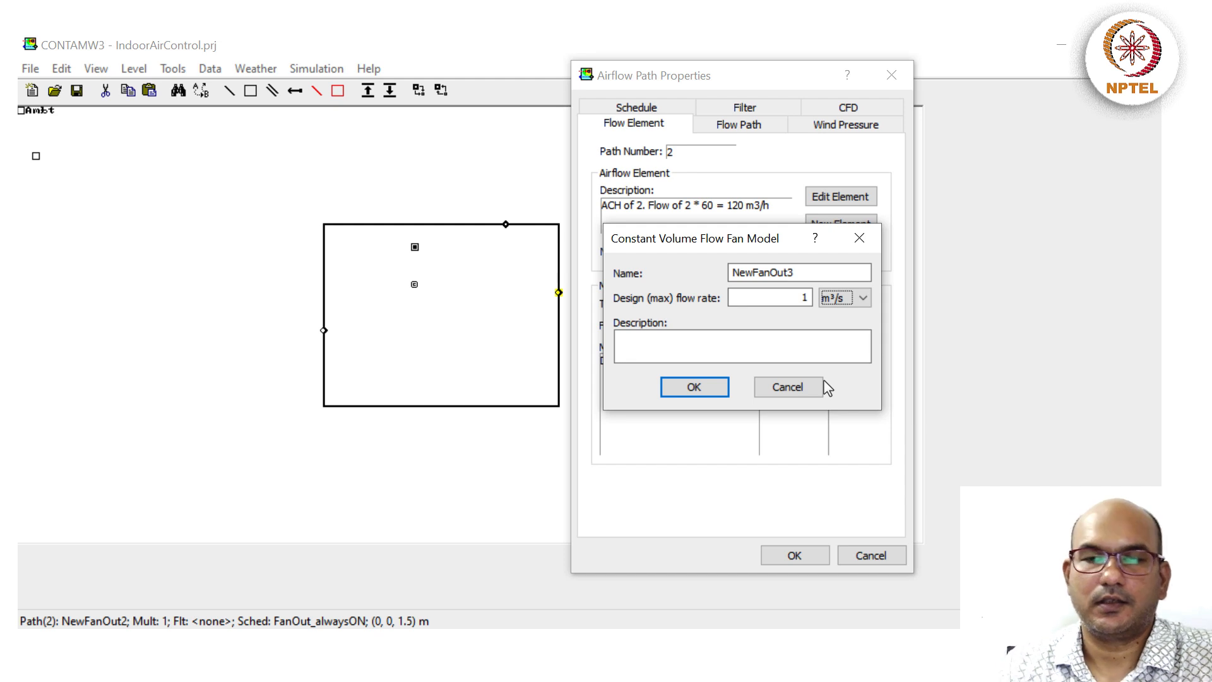
# - Set the design flow rate of NewFanOut3 to 180 m³/h and save the new element
pyautogui.click(860, 300)
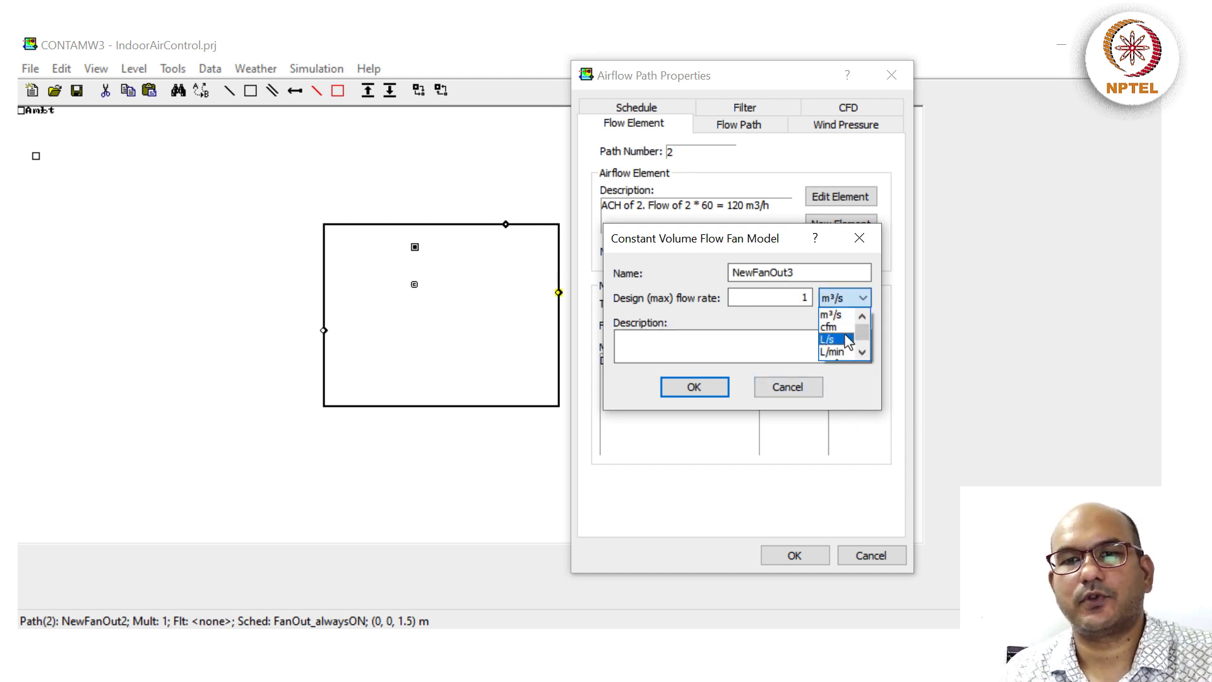
pyautogui.click(834, 340)
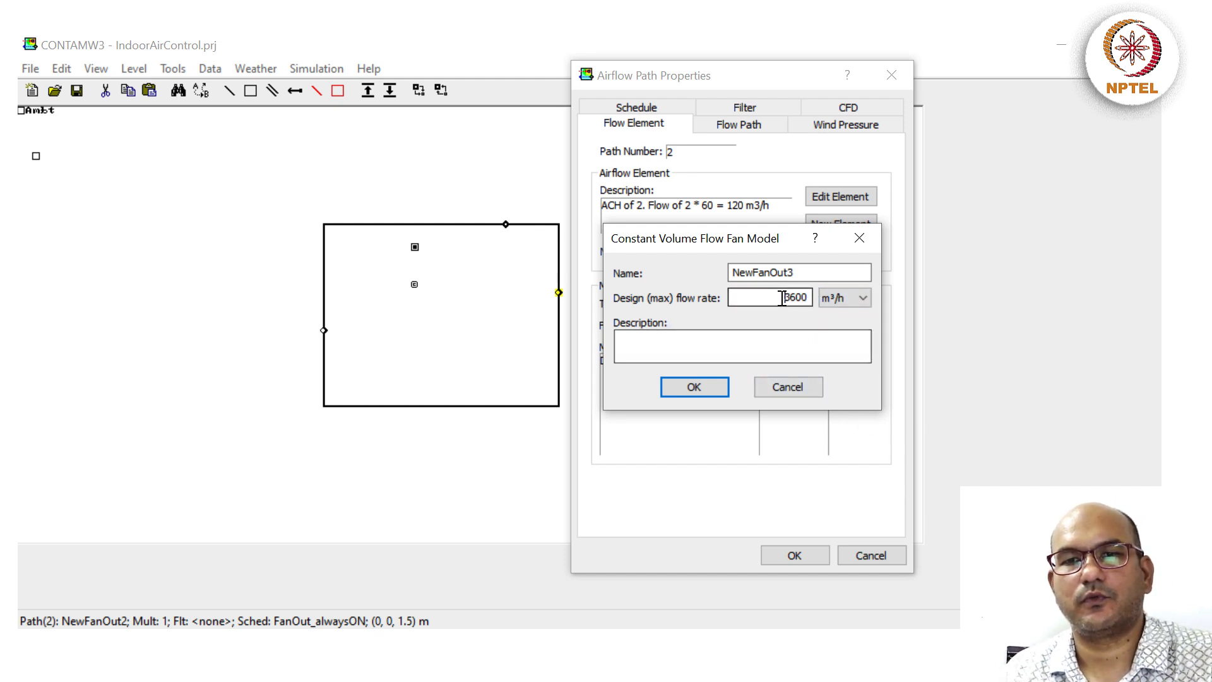
pyautogui.moveTo(784, 298); pyautogui.dragTo(842, 304)
pyautogui.write('180')
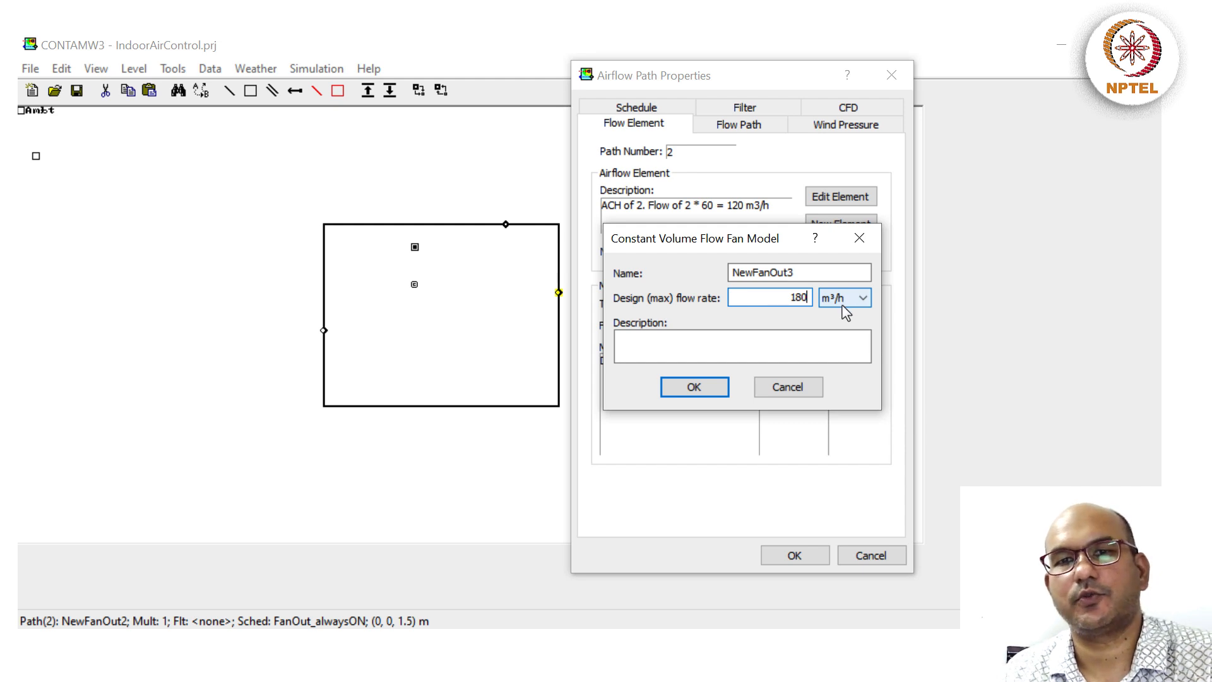
pyautogui.click(701, 389)
# - Add the description "ACH of 3. Flow = 3*60 = 180 m3/h" to NewFanOut3, check the path's schedule and accept its properties
pyautogui.click(840, 196)
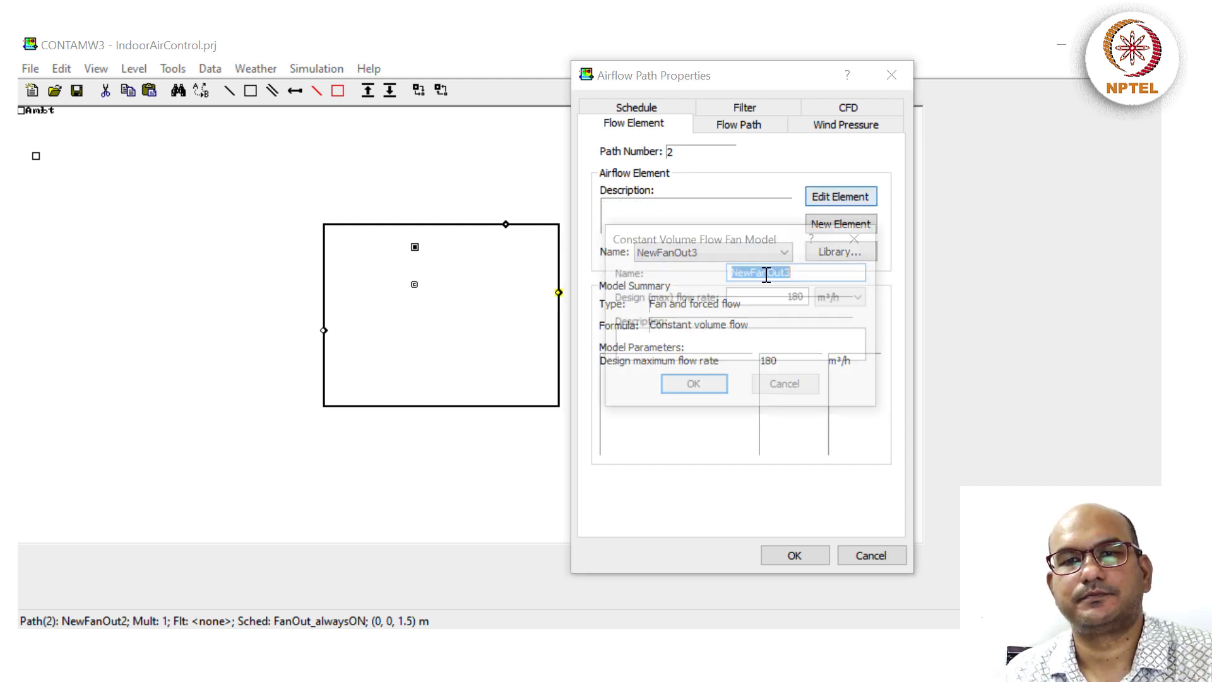
pyautogui.click(706, 347)
pyautogui.write('ACH o')
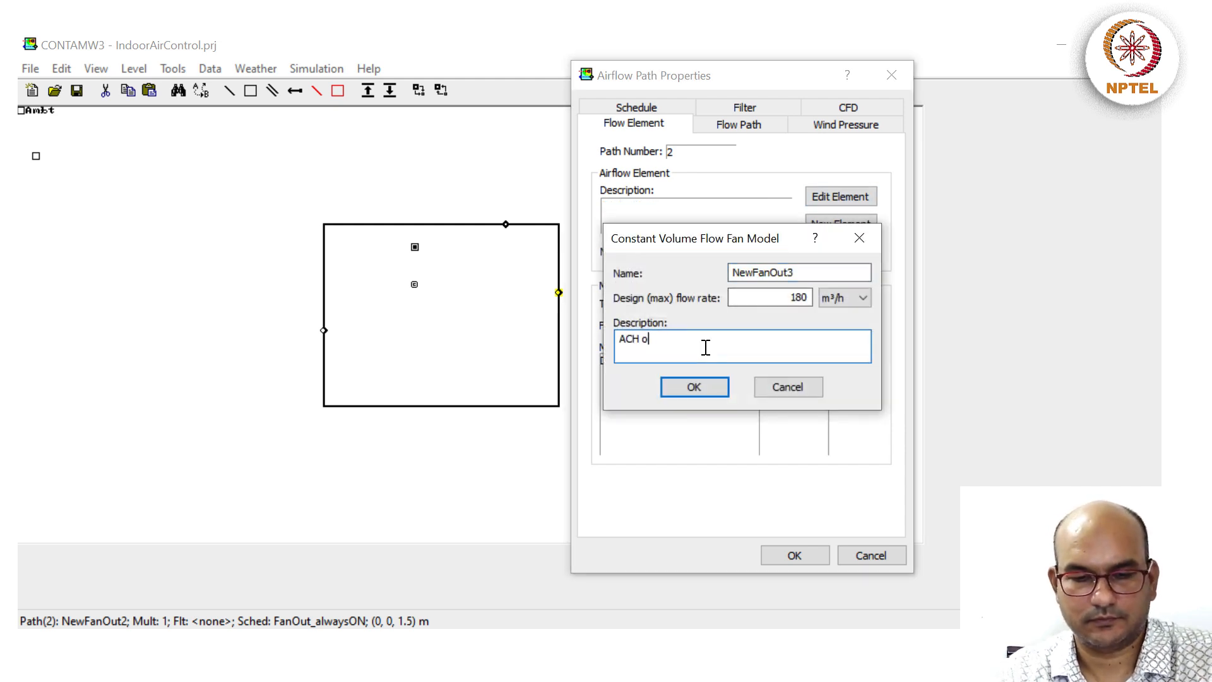
pyautogui.write('f 3. Flow = 3*')
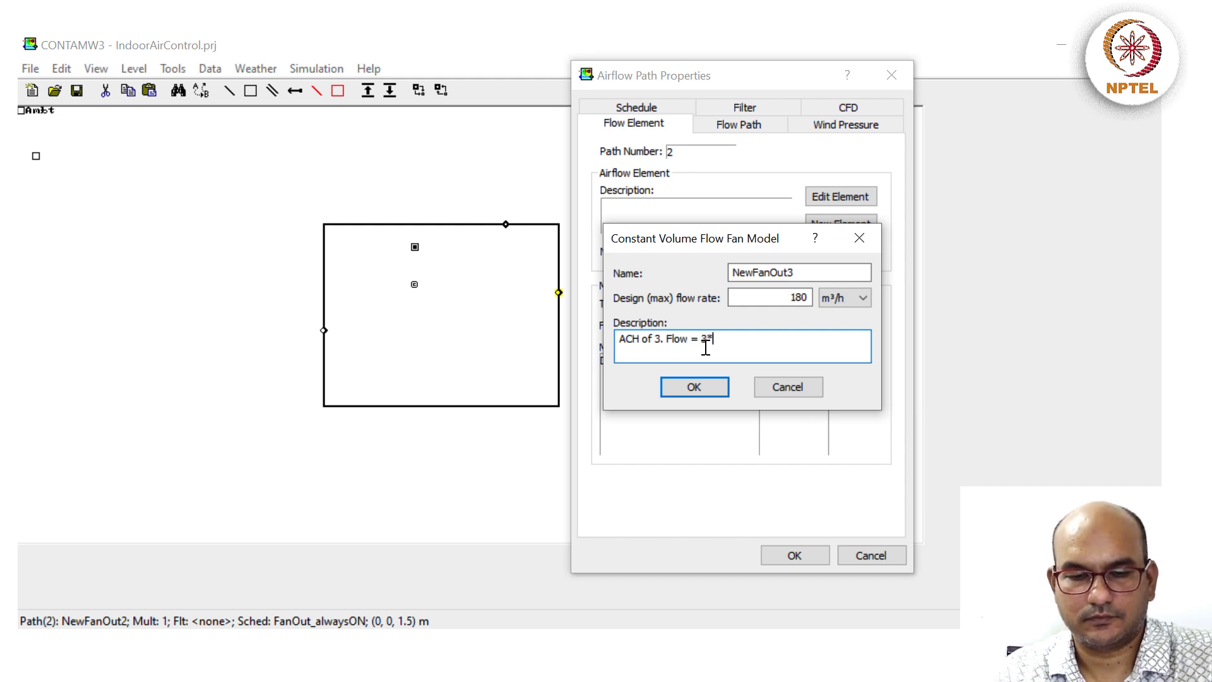
pyautogui.write('60 = 180 m3/h')
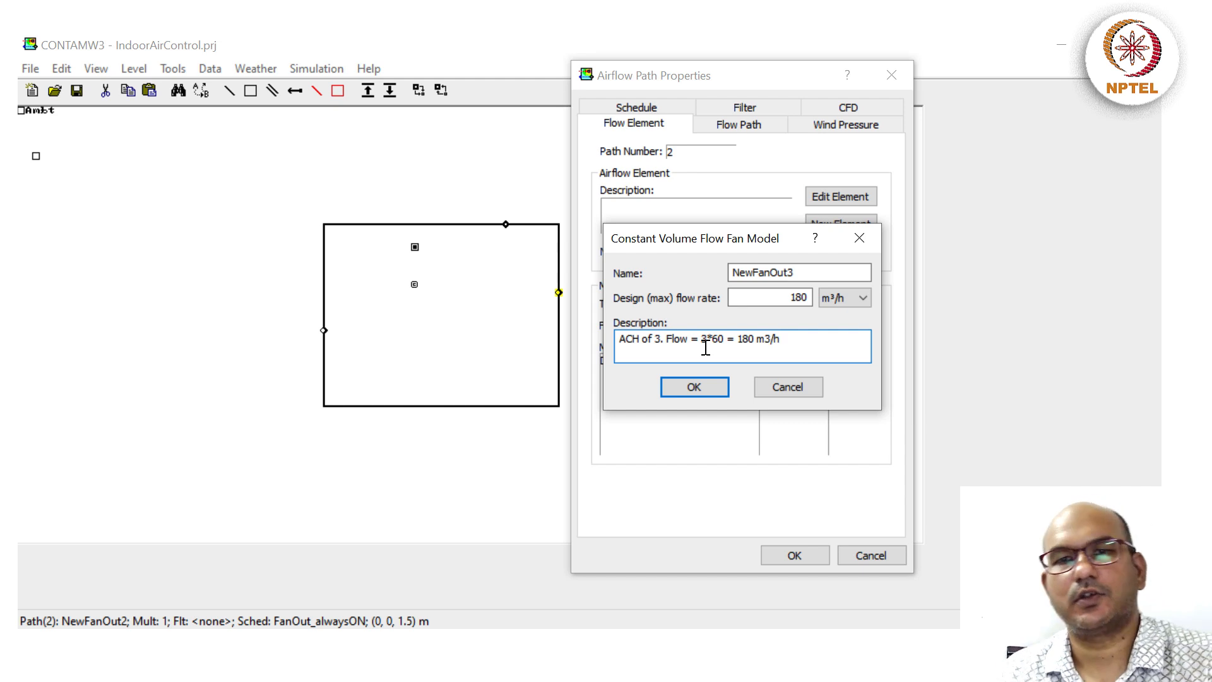
pyautogui.click(707, 389)
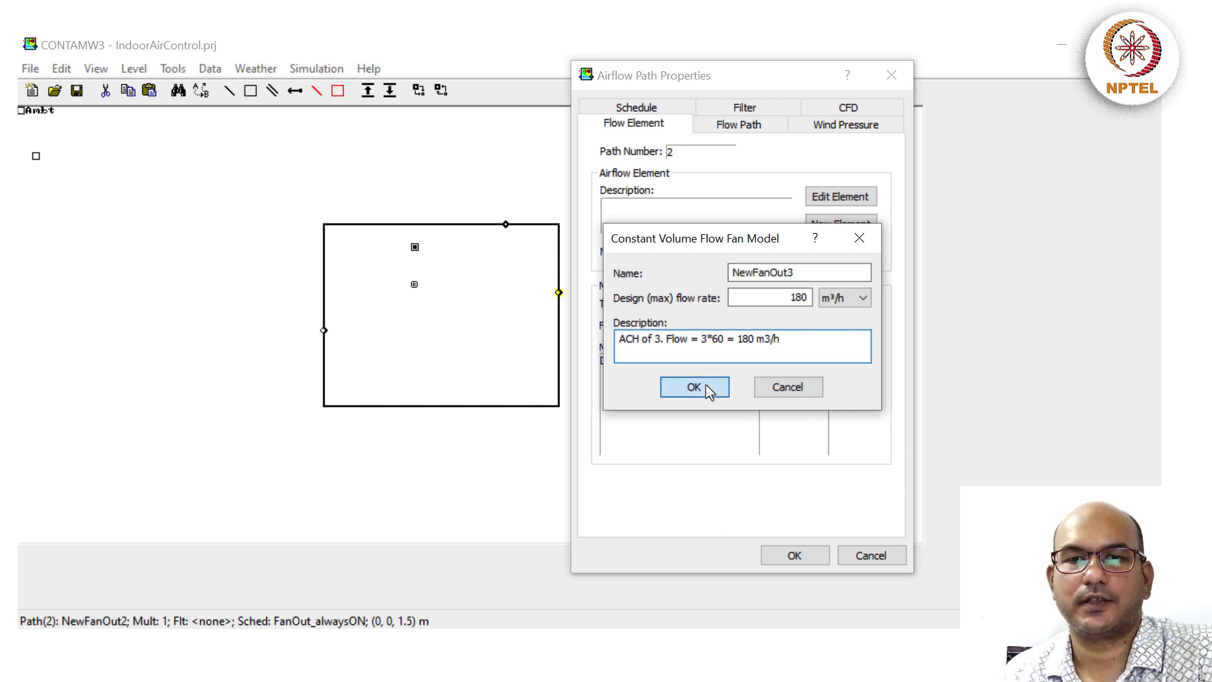
pyautogui.click(644, 111)
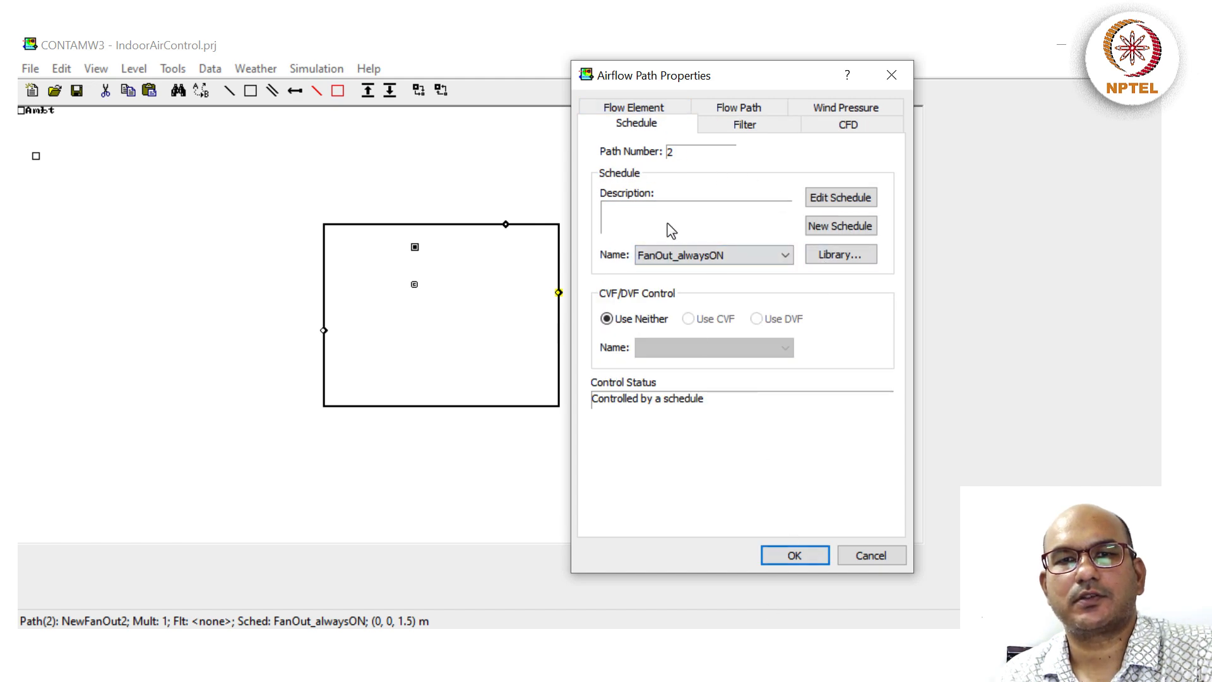
pyautogui.click(656, 112)
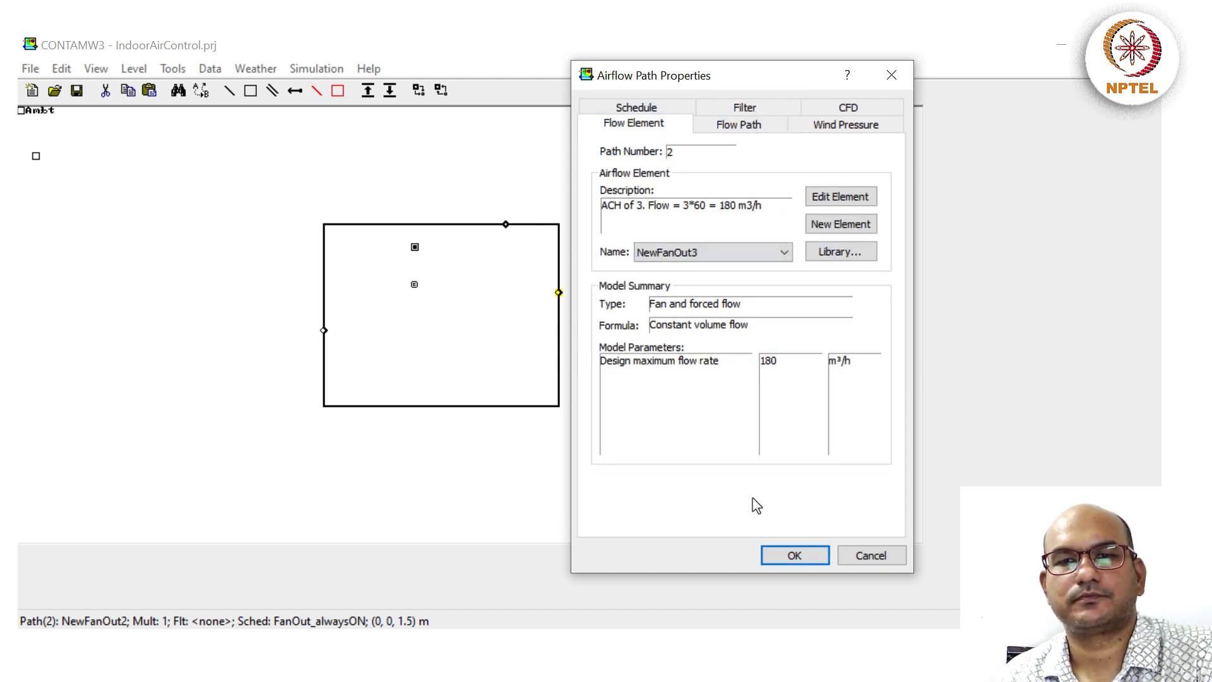
pyautogui.click(786, 557)
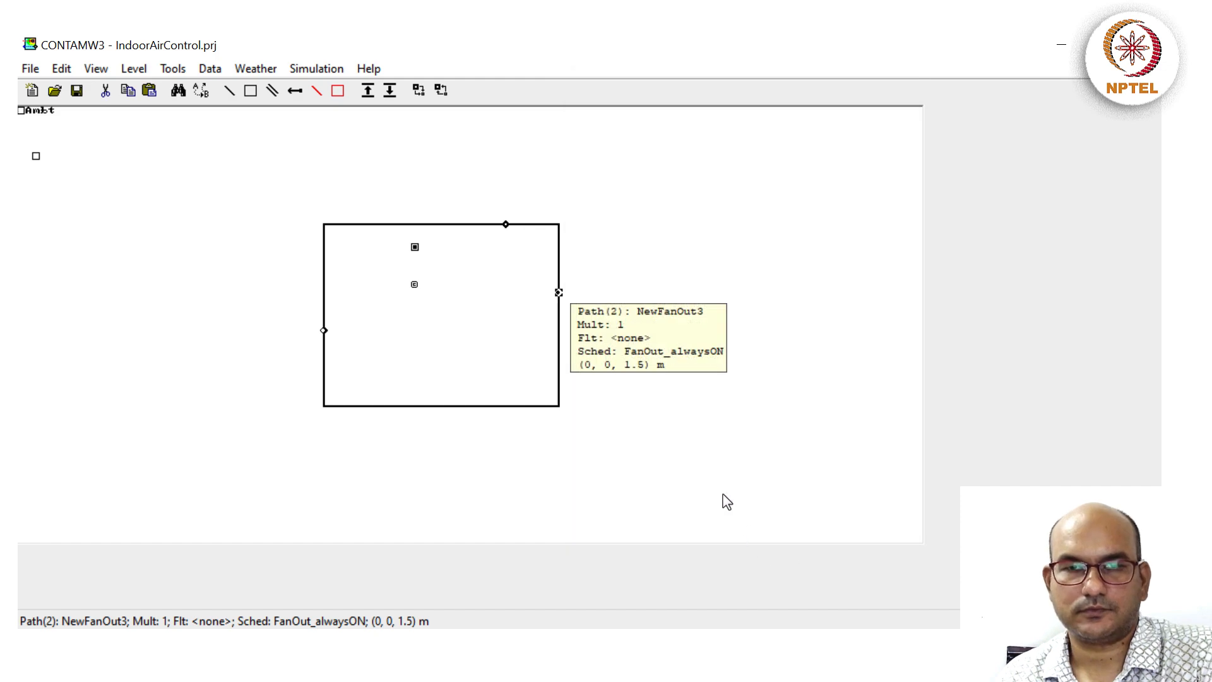
# - Review the transient simulation parameters for Jan 1 to Jan 7 and run the simulation with the new fans
pyautogui.click(318, 68)
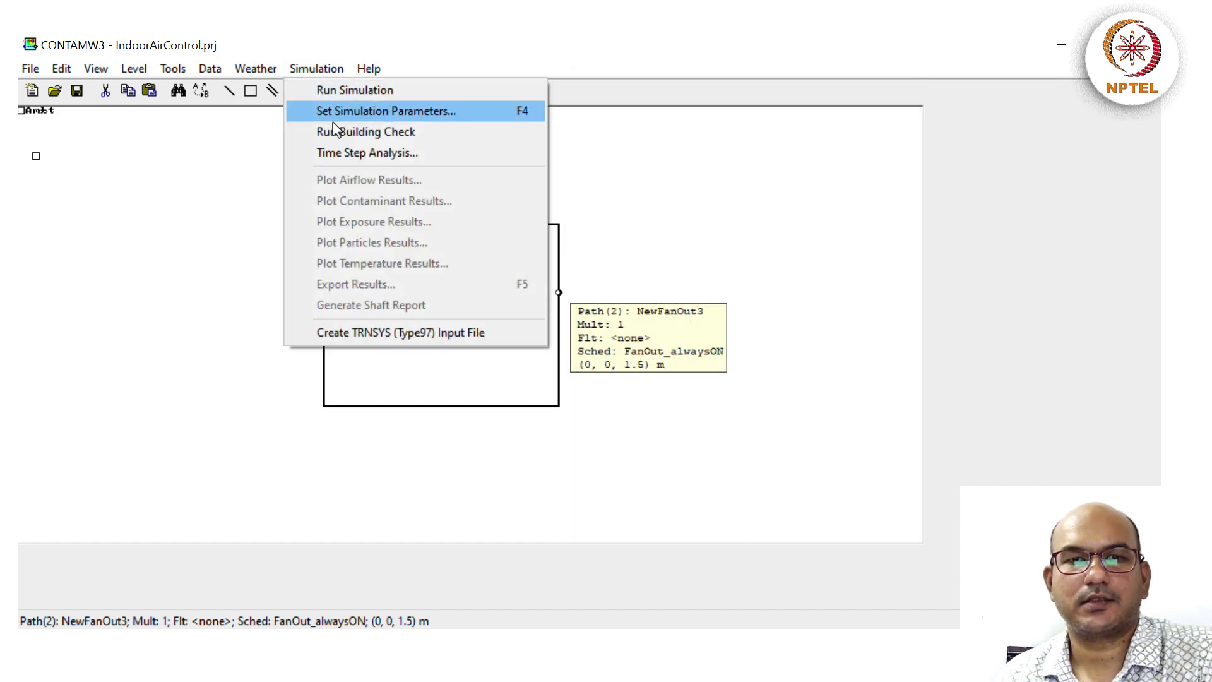
pyautogui.click(328, 112)
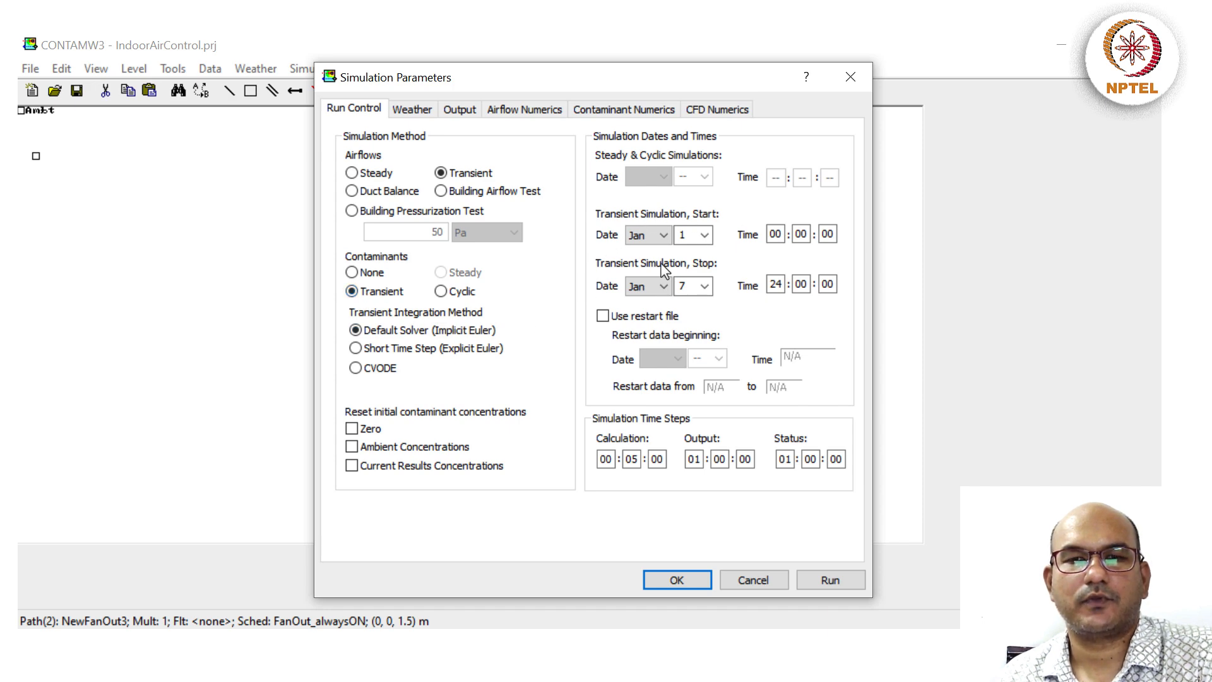
pyautogui.click(671, 577)
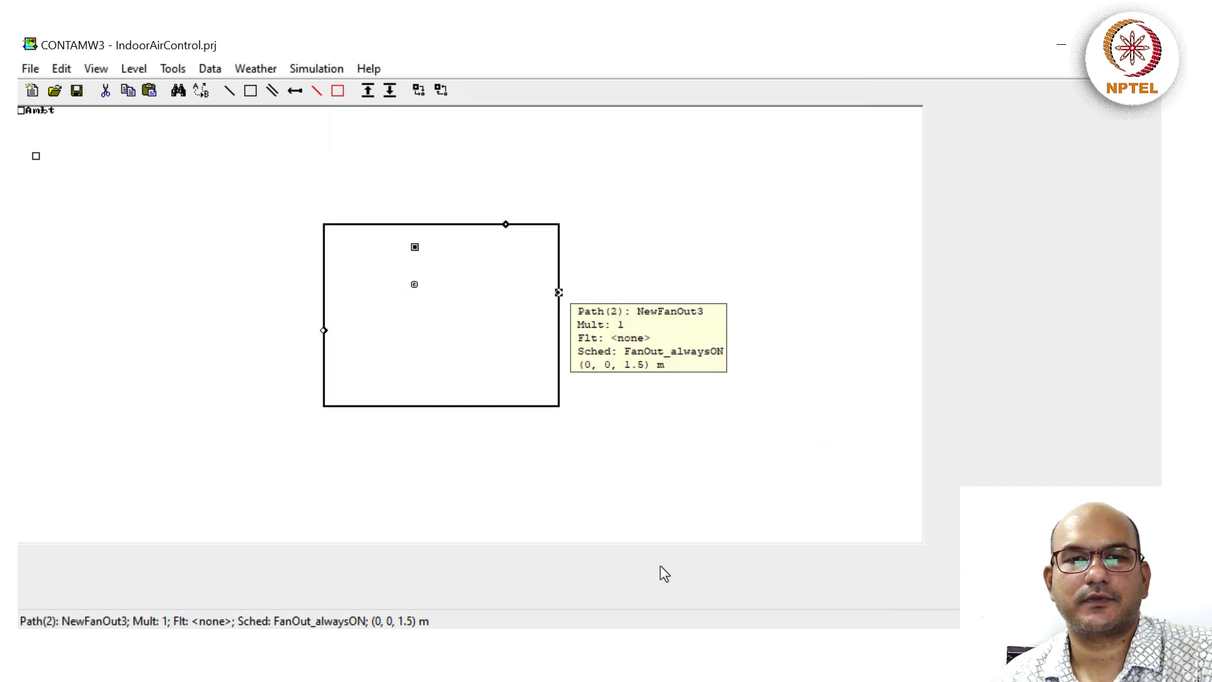
pyautogui.click(317, 69)
pyautogui.click(335, 88)
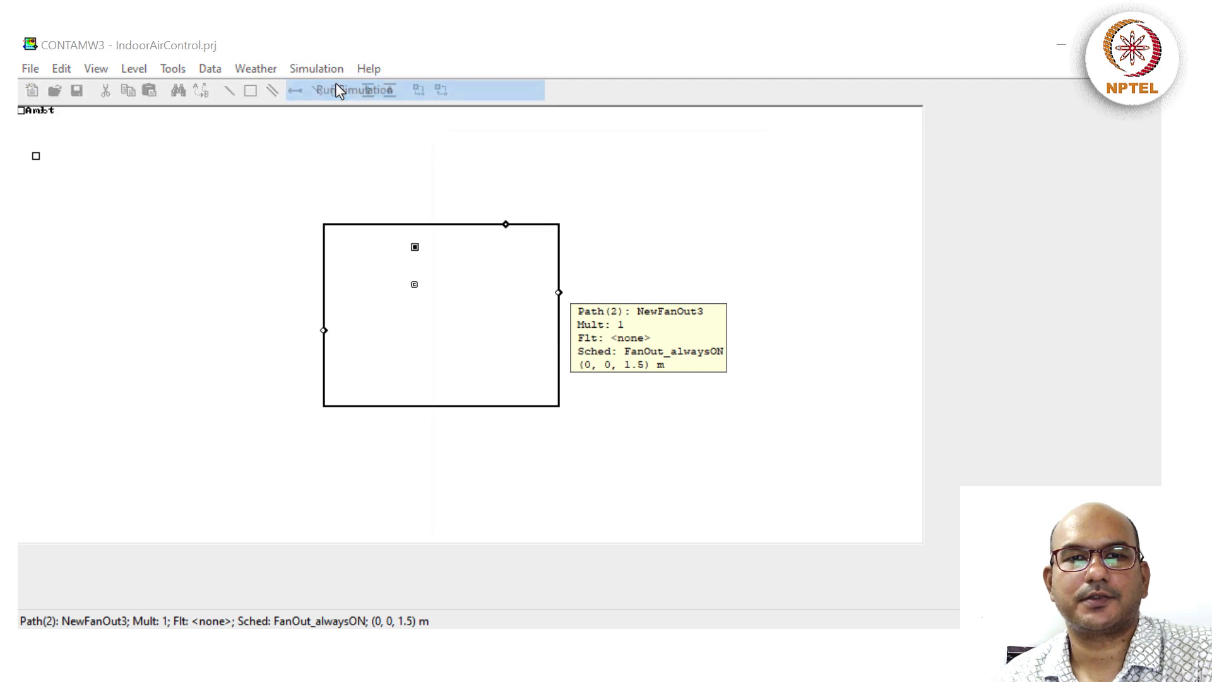
pyautogui.click(492, 521)
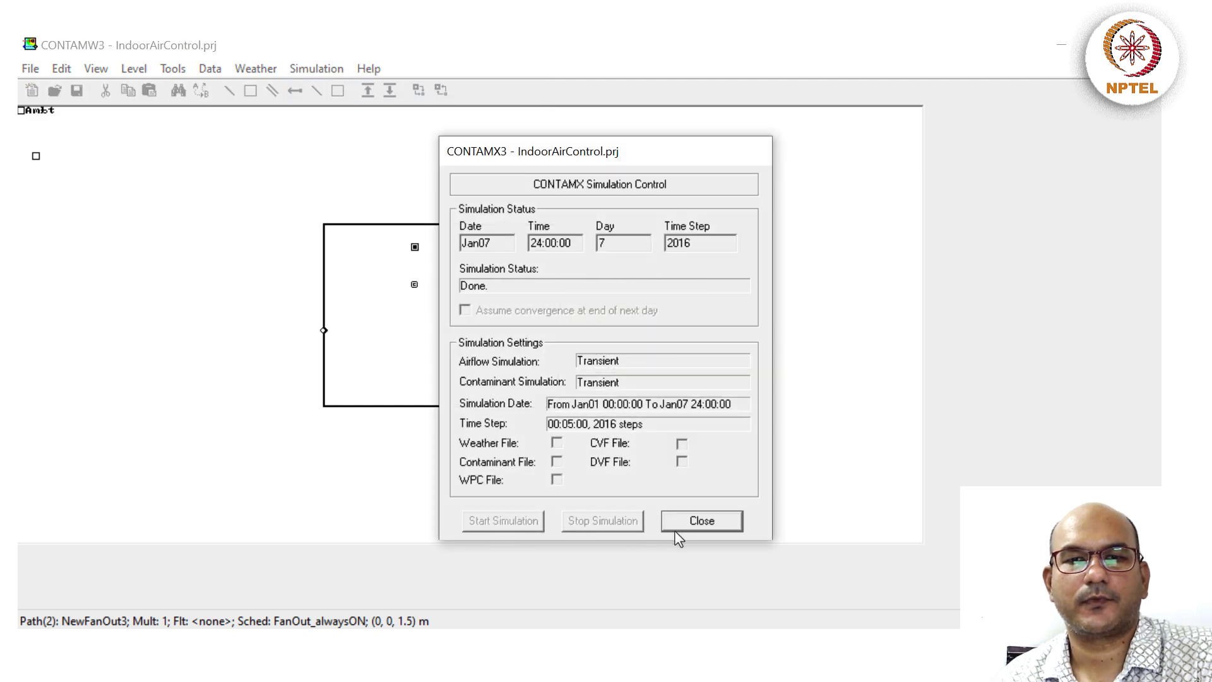
pyautogui.click(712, 524)
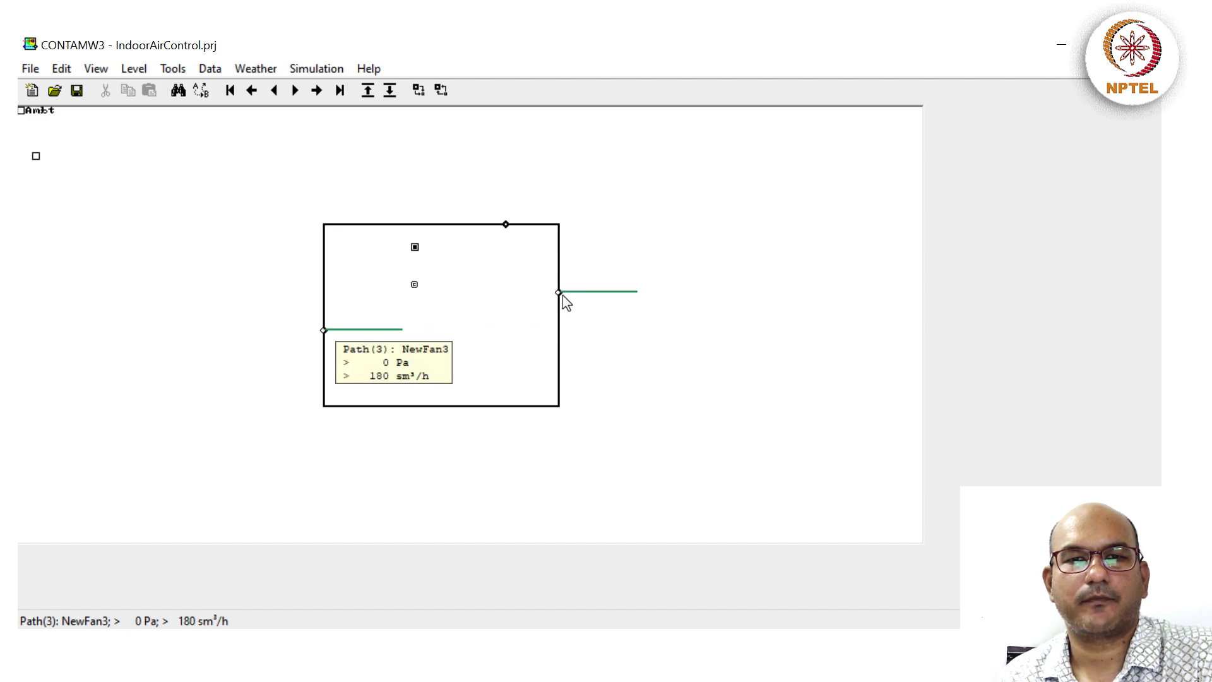
# - Plot the Suite zone's CO2 concentration in ppm for Jan01 to Jan07 from the new simulation results
pyautogui.rightClick(454, 286)
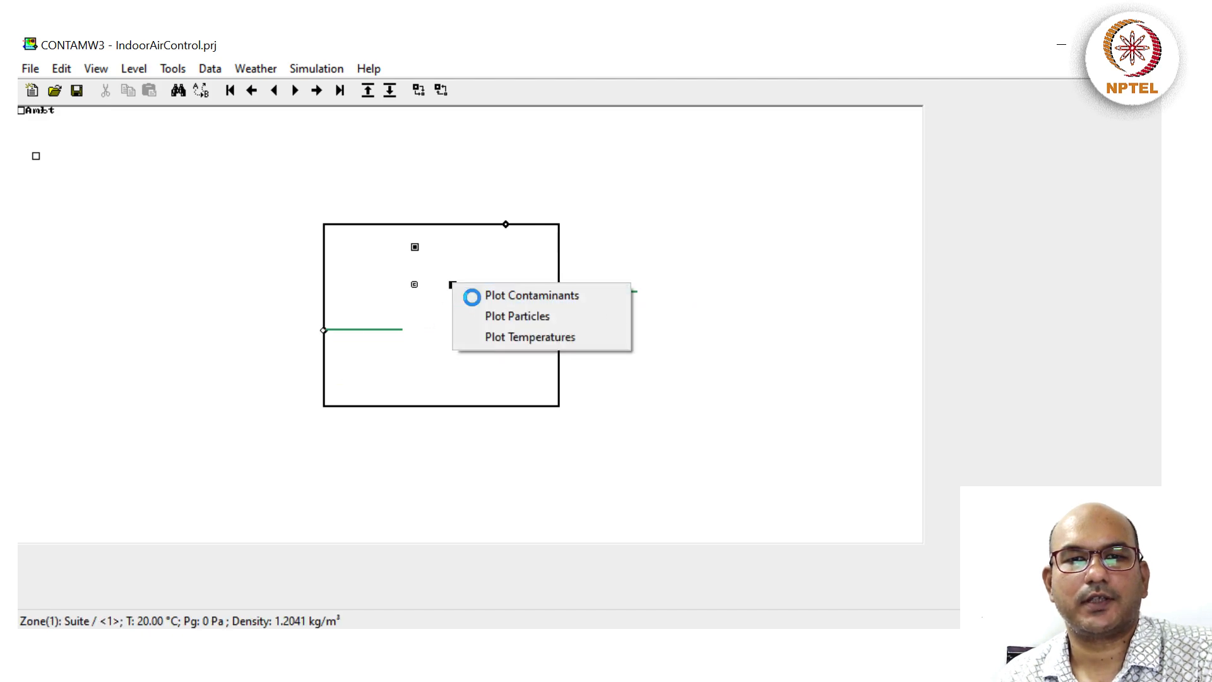
pyautogui.click(472, 297)
pyautogui.moveTo(516, 92); pyautogui.dragTo(469, 82)
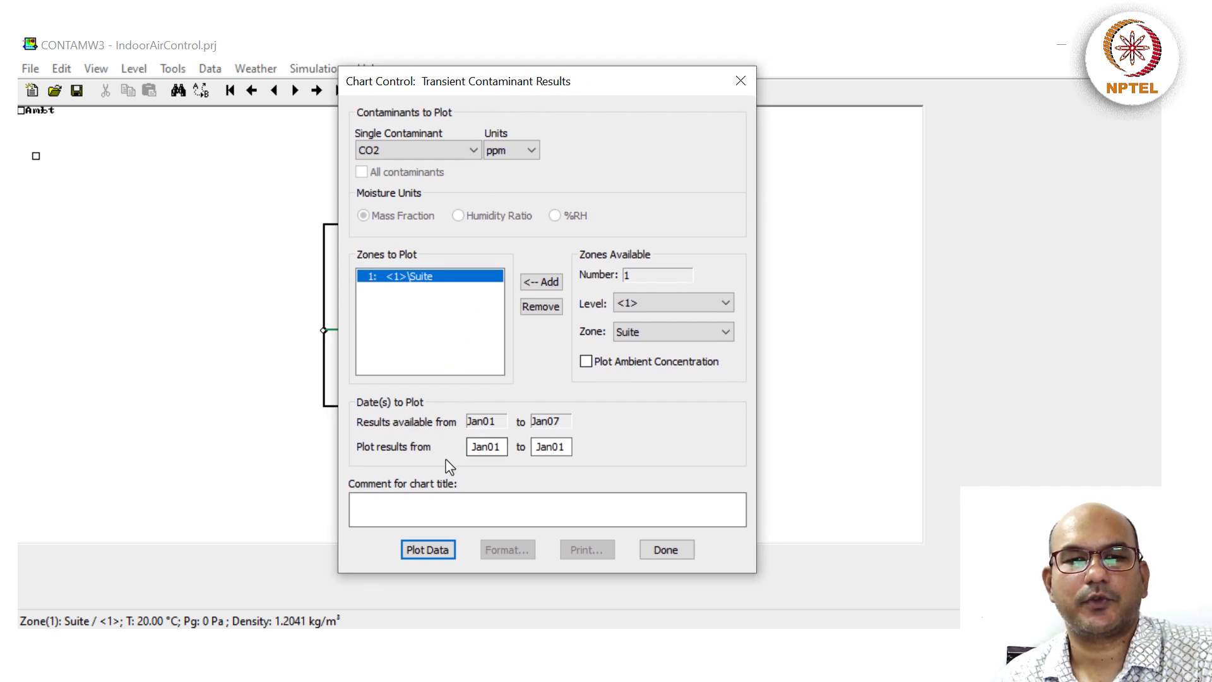
pyautogui.moveTo(557, 448); pyautogui.dragTo(755, 472)
pyautogui.write('7')
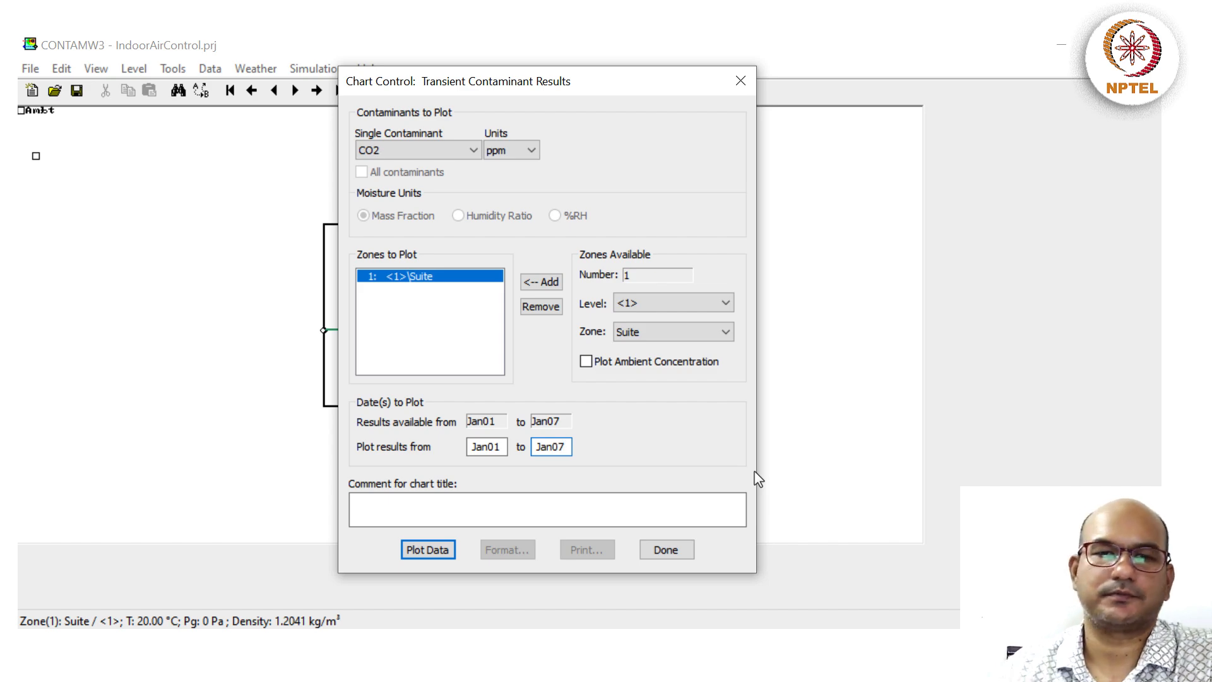
pyautogui.click(420, 544)
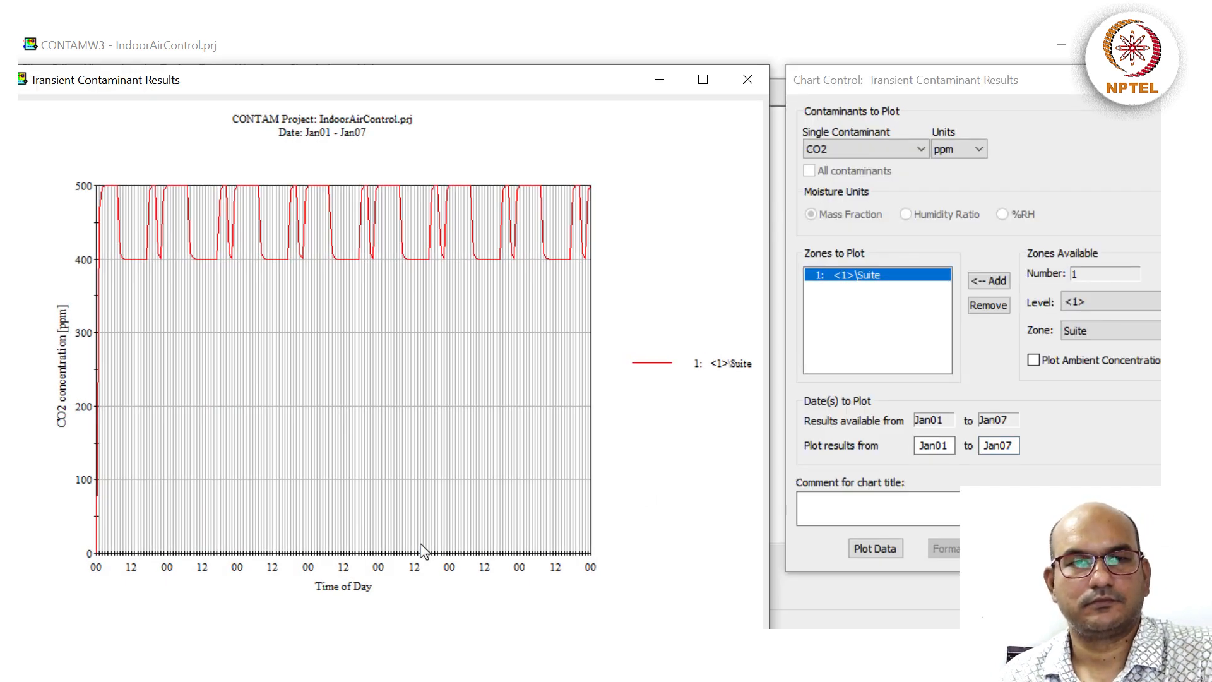
# - Plot the Suite zone's PM2.5 concentration in µg/m³ for Jan01 to Jan07
pyautogui.moveTo(396, 82); pyautogui.dragTo(384, 84)
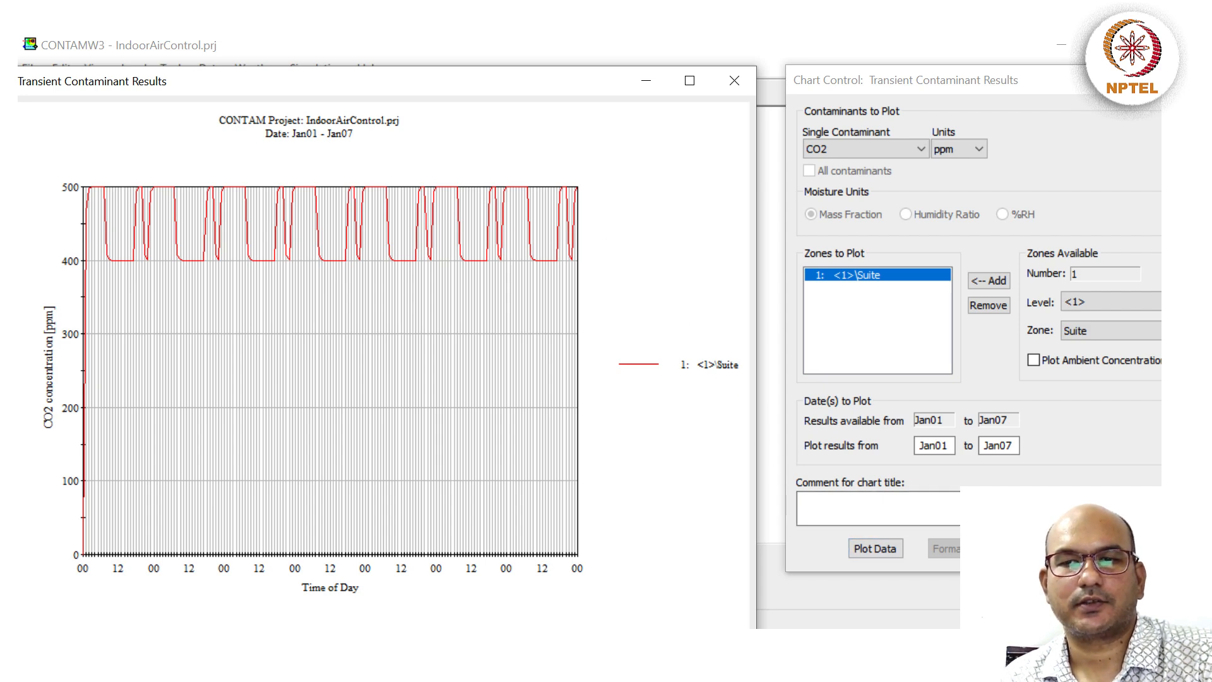
pyautogui.click(889, 148)
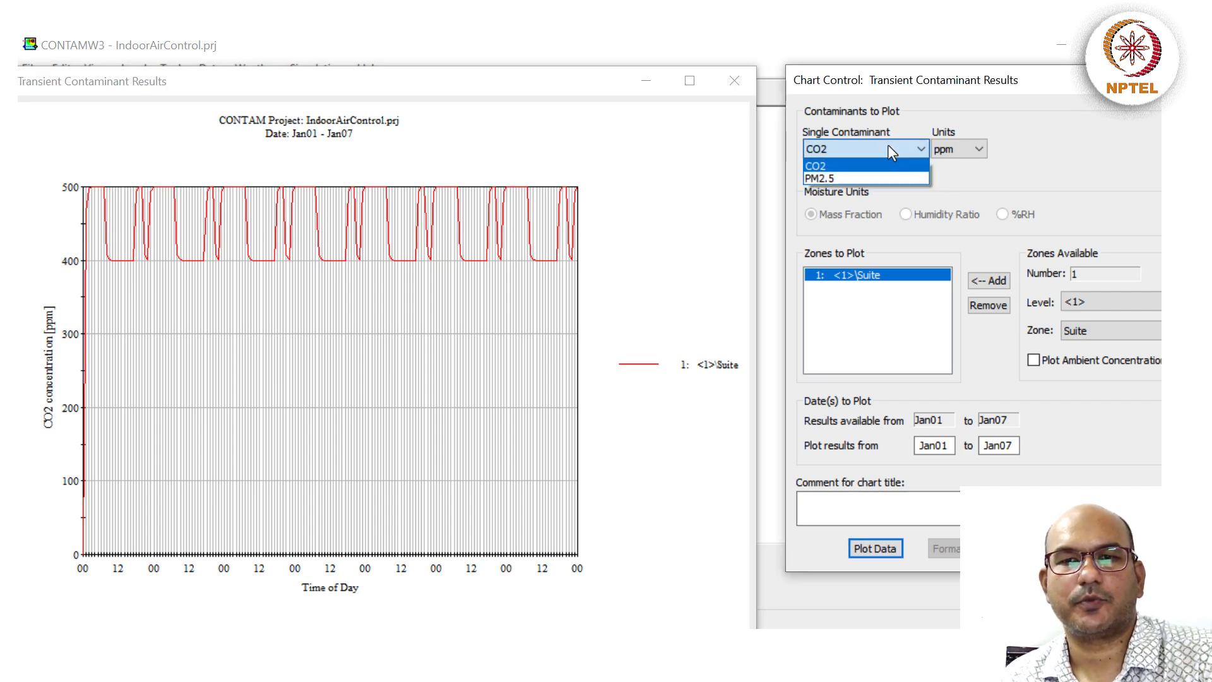
pyautogui.click(861, 178)
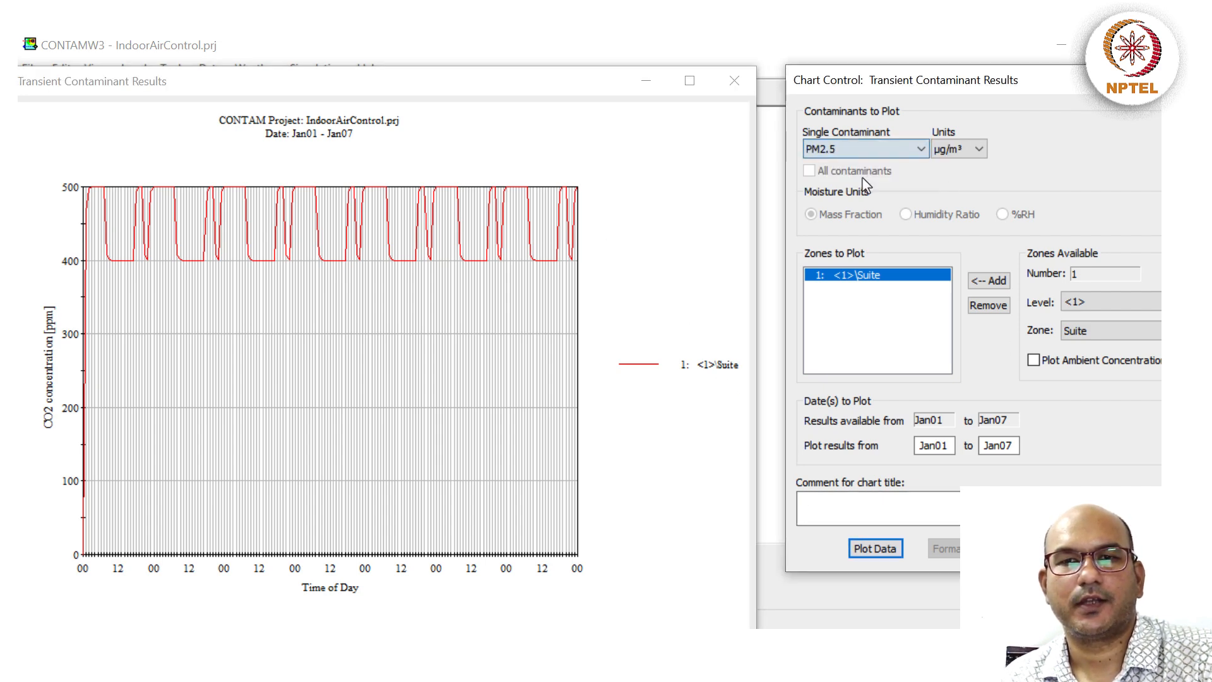
pyautogui.click(875, 548)
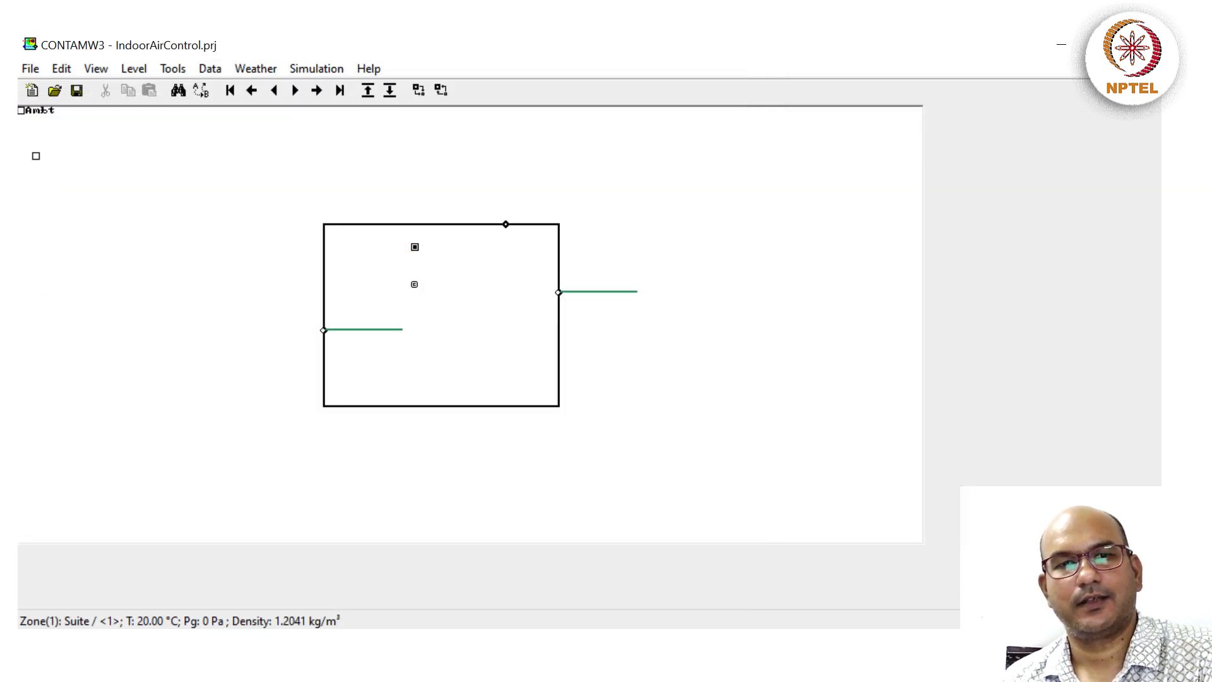
# - Return the sketch to Normal Mode and open the properties of the NewFan3 airflow path on the Suite's wall
pyautogui.click(94, 71)
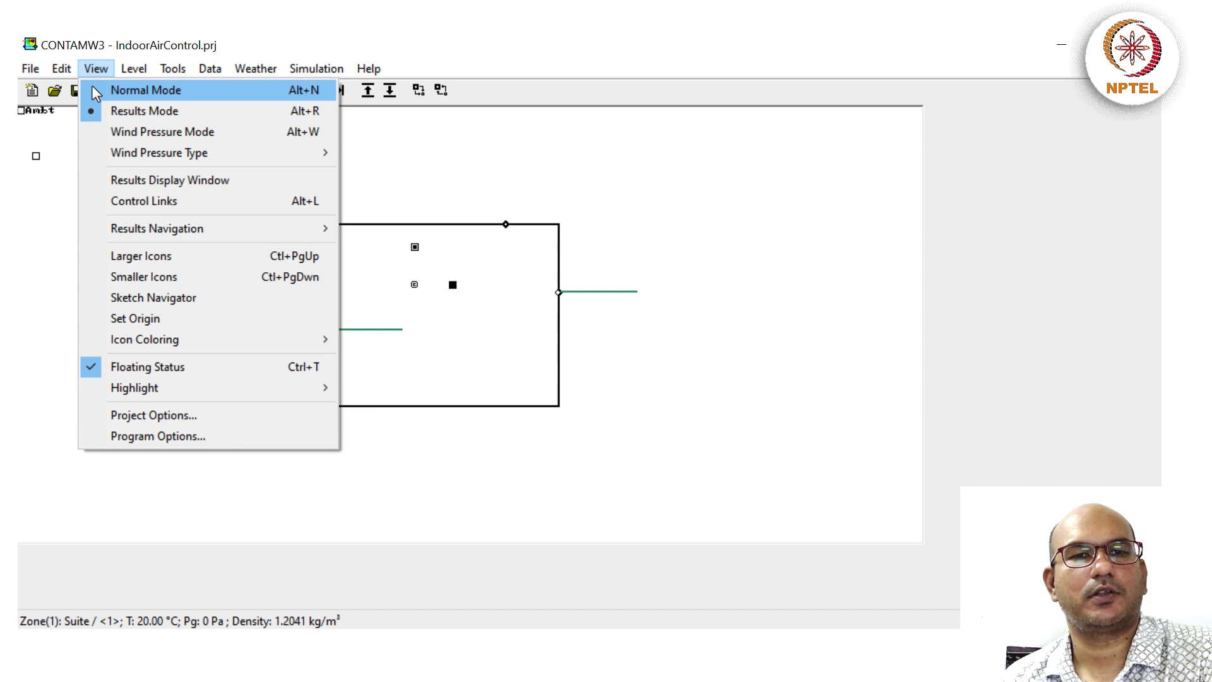
pyautogui.click(93, 90)
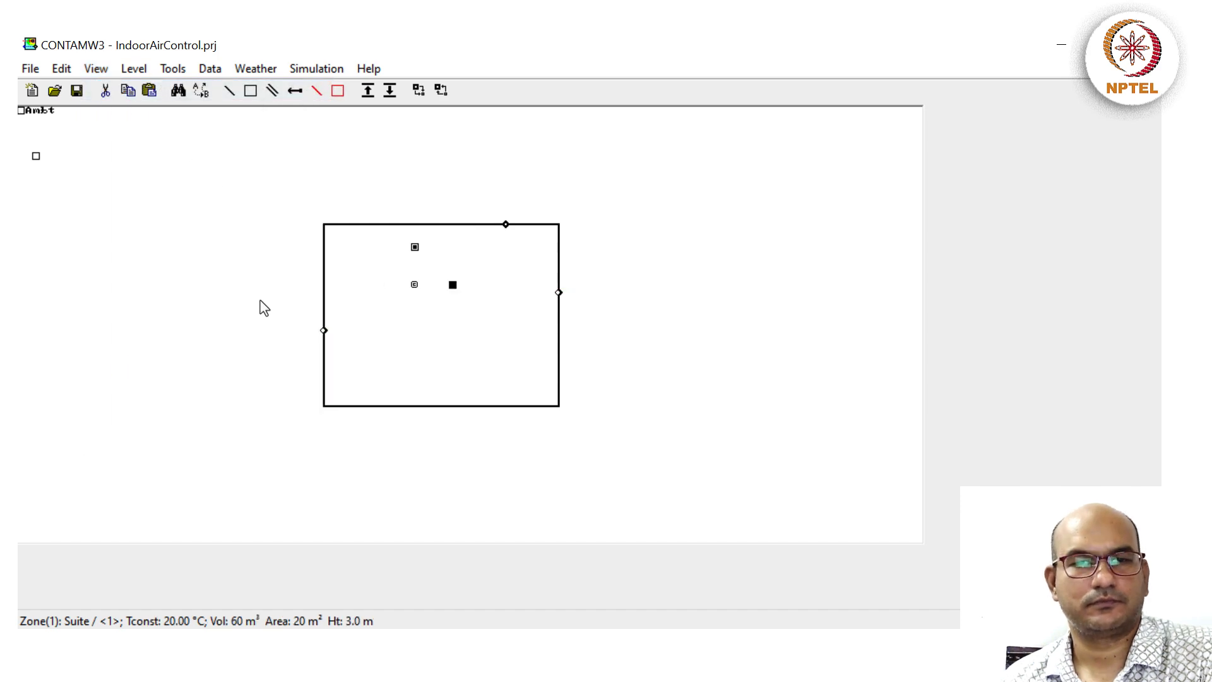
pyautogui.click(323, 330)
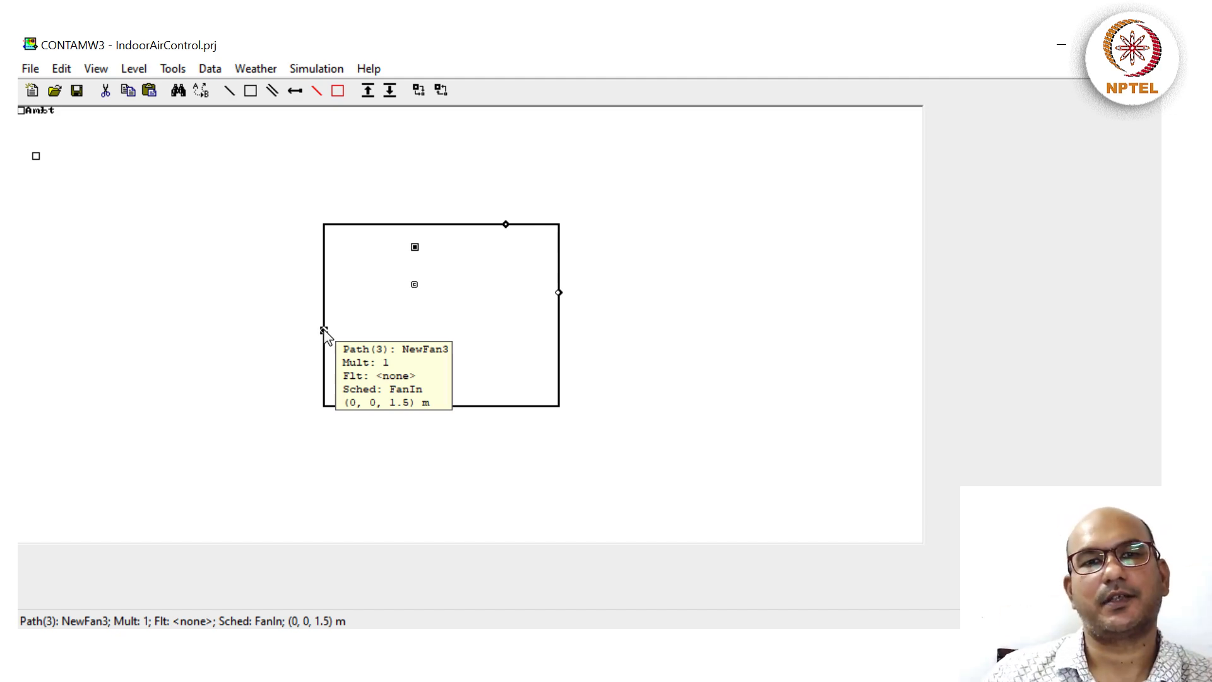
pyautogui.doubleClick(324, 331)
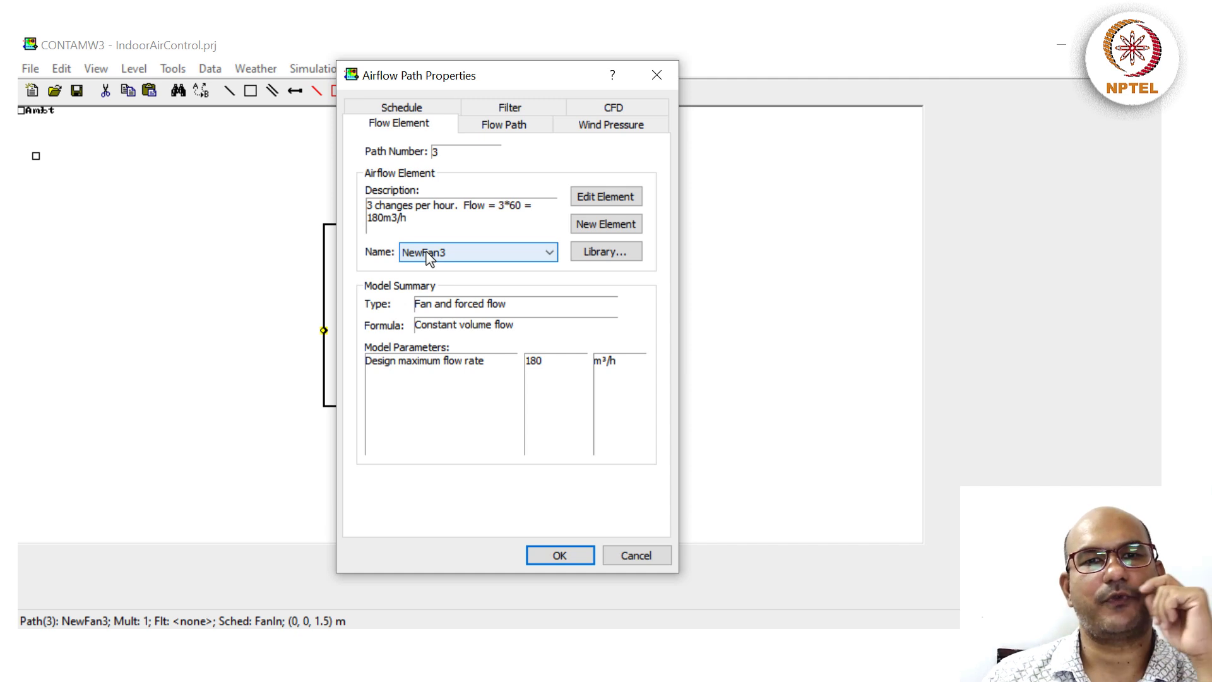
pyautogui.click(511, 107)
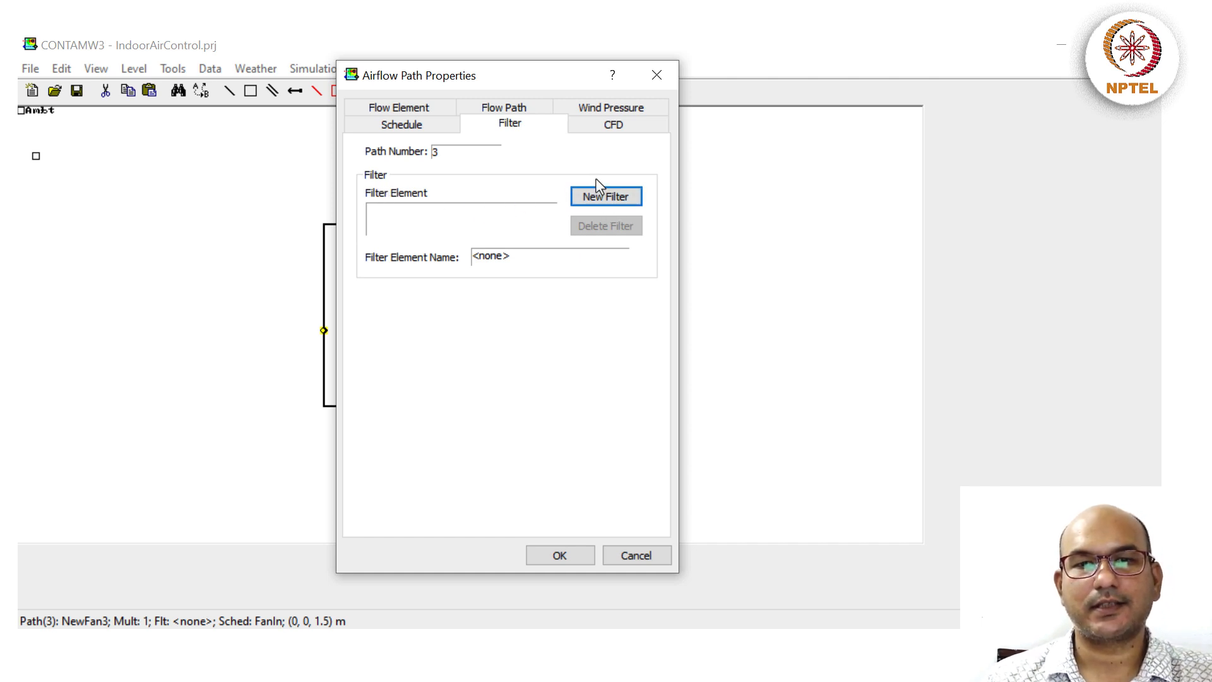
pyautogui.click(610, 194)
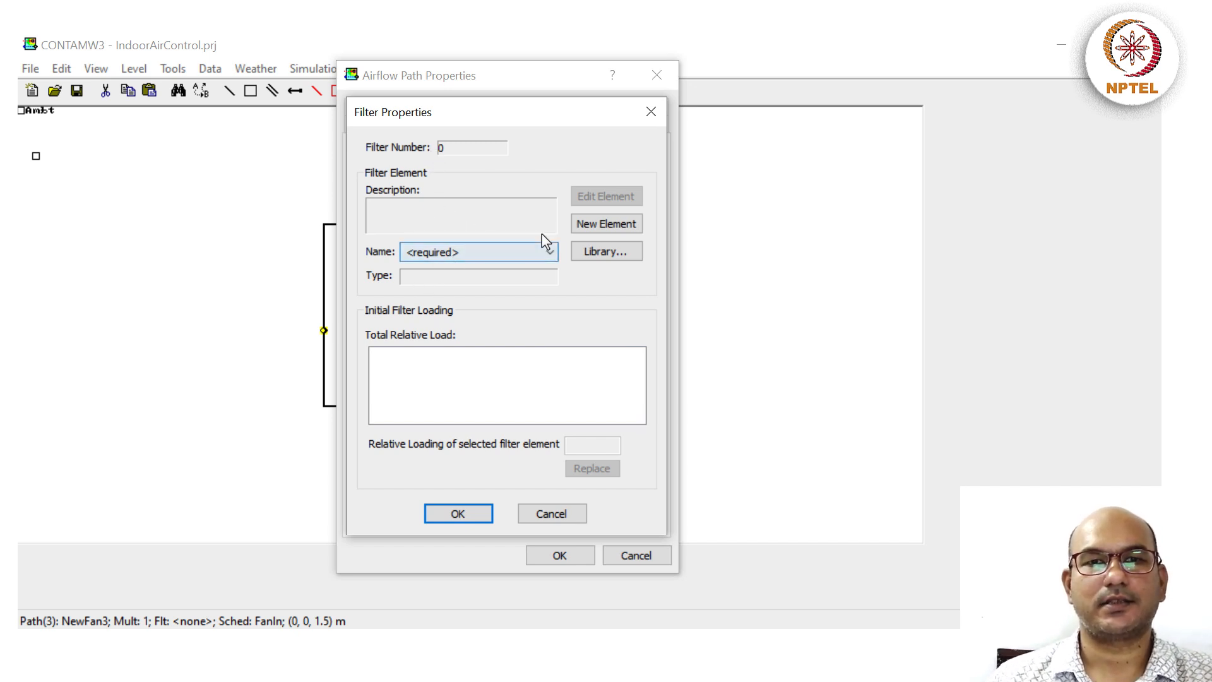
pyautogui.click(577, 225)
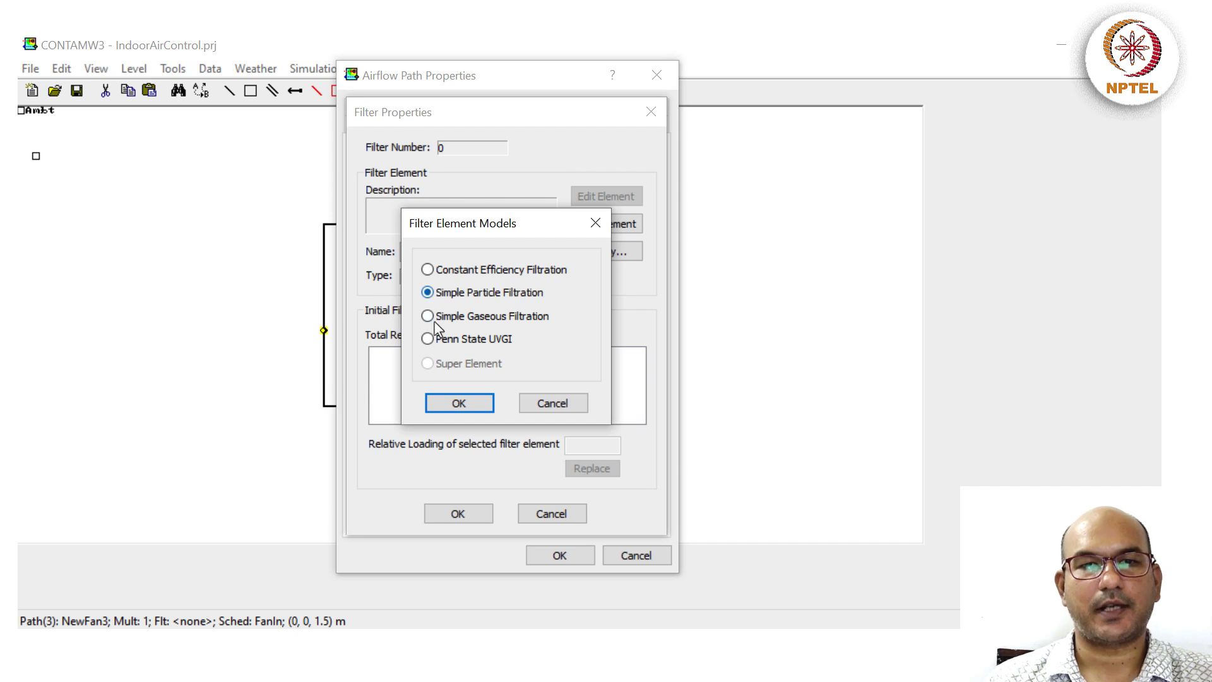
pyautogui.click(458, 404)
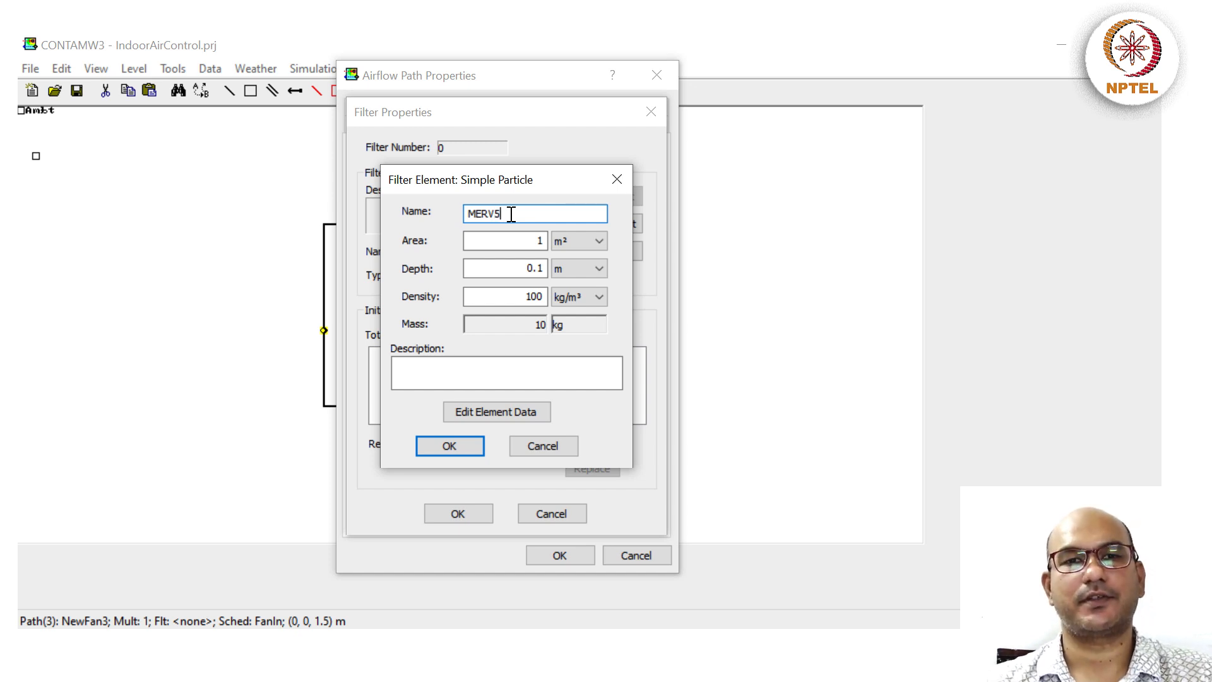
pyautogui.click(537, 241)
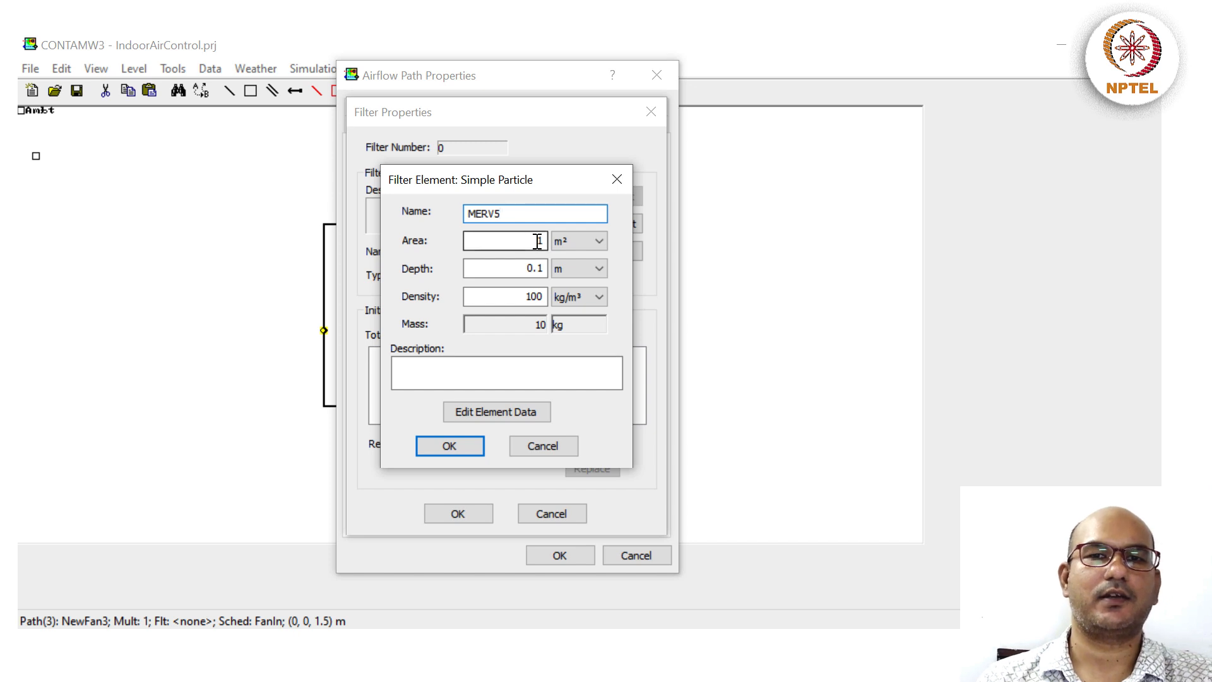
pyautogui.moveTo(536, 240); pyautogui.dragTo(546, 246)
pyautogui.write('2')
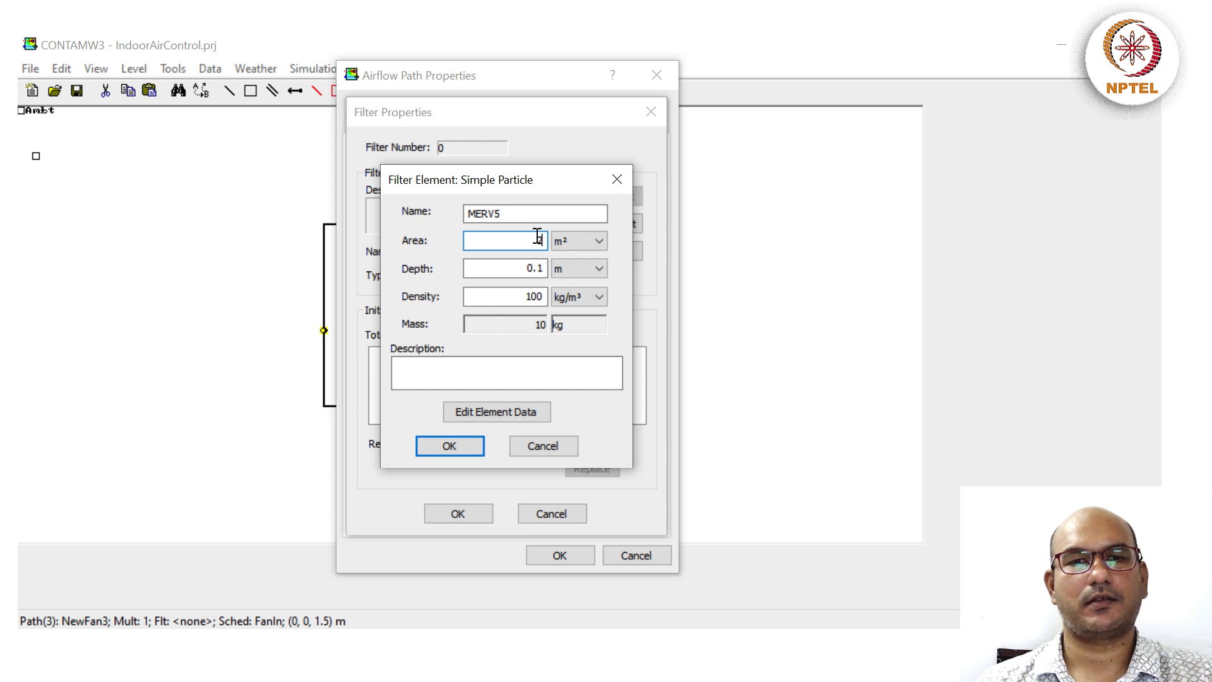
pyautogui.click(448, 451)
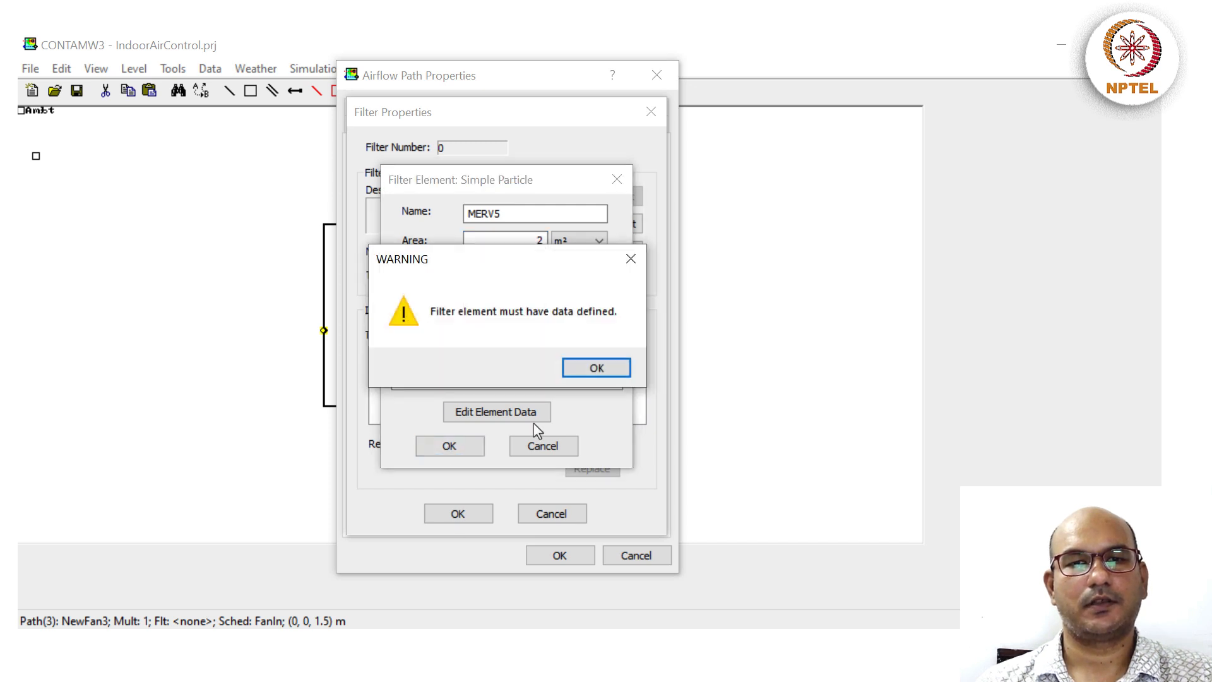
pyautogui.click(597, 369)
pyautogui.click(543, 445)
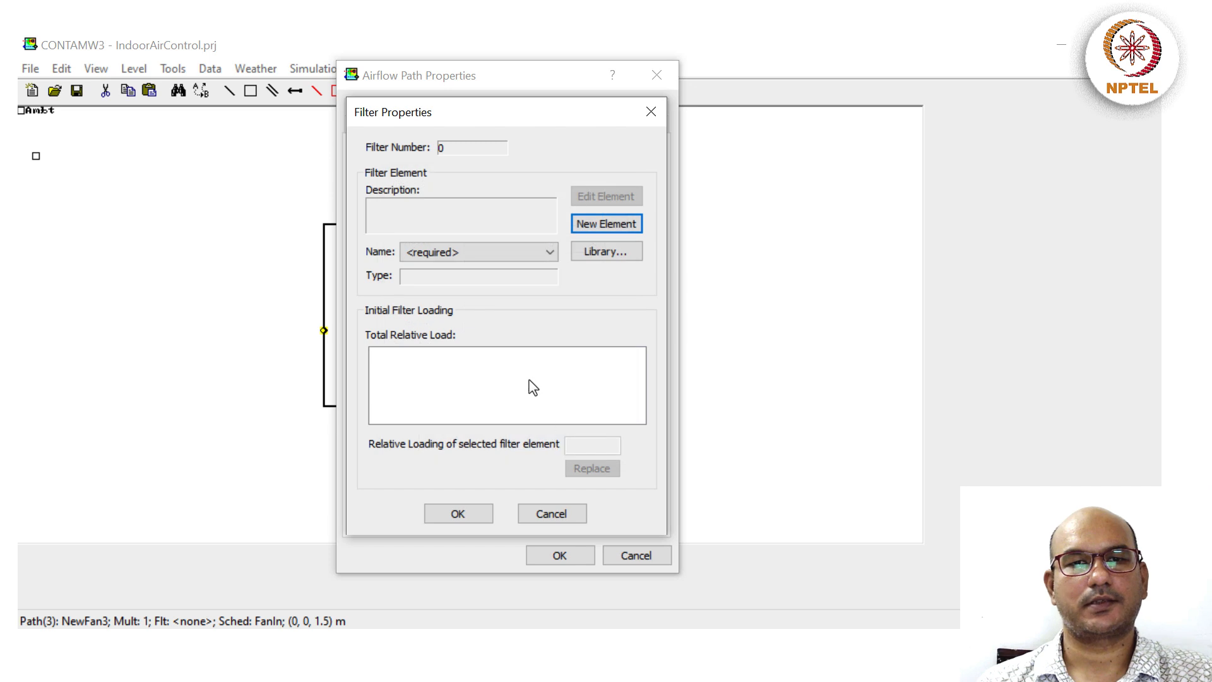
pyautogui.click(540, 521)
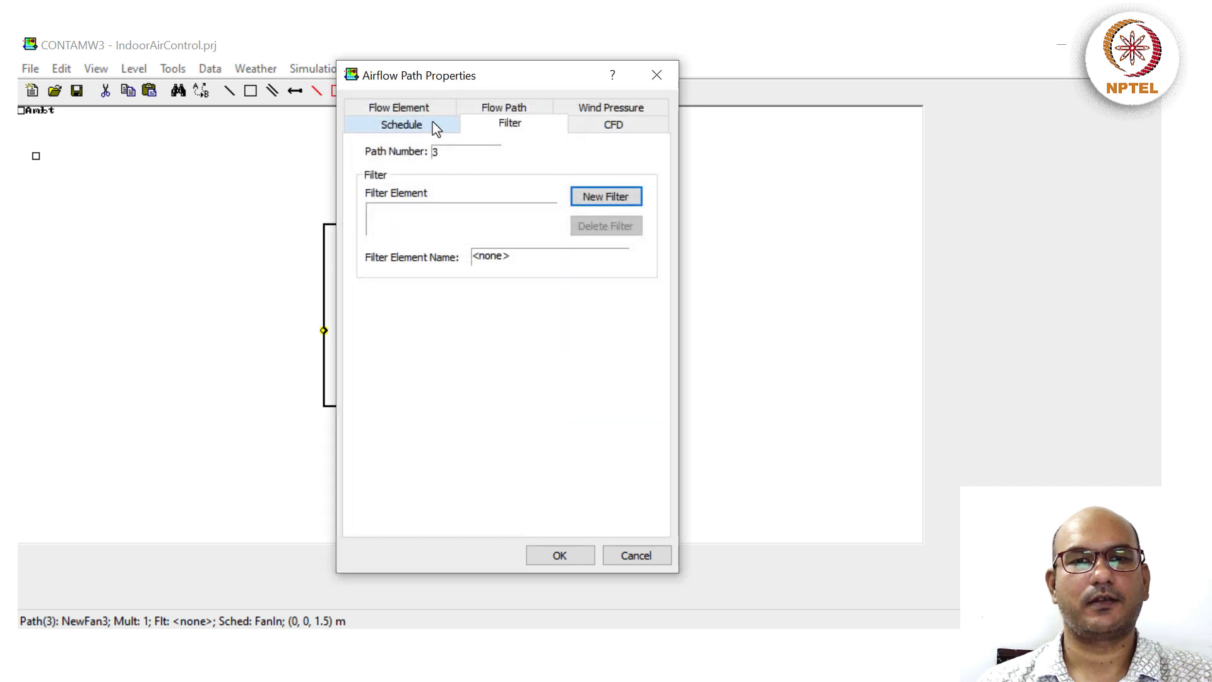
# - Review the constant volume flow fan model of NewFan3 and leave it without changes
pyautogui.click(406, 107)
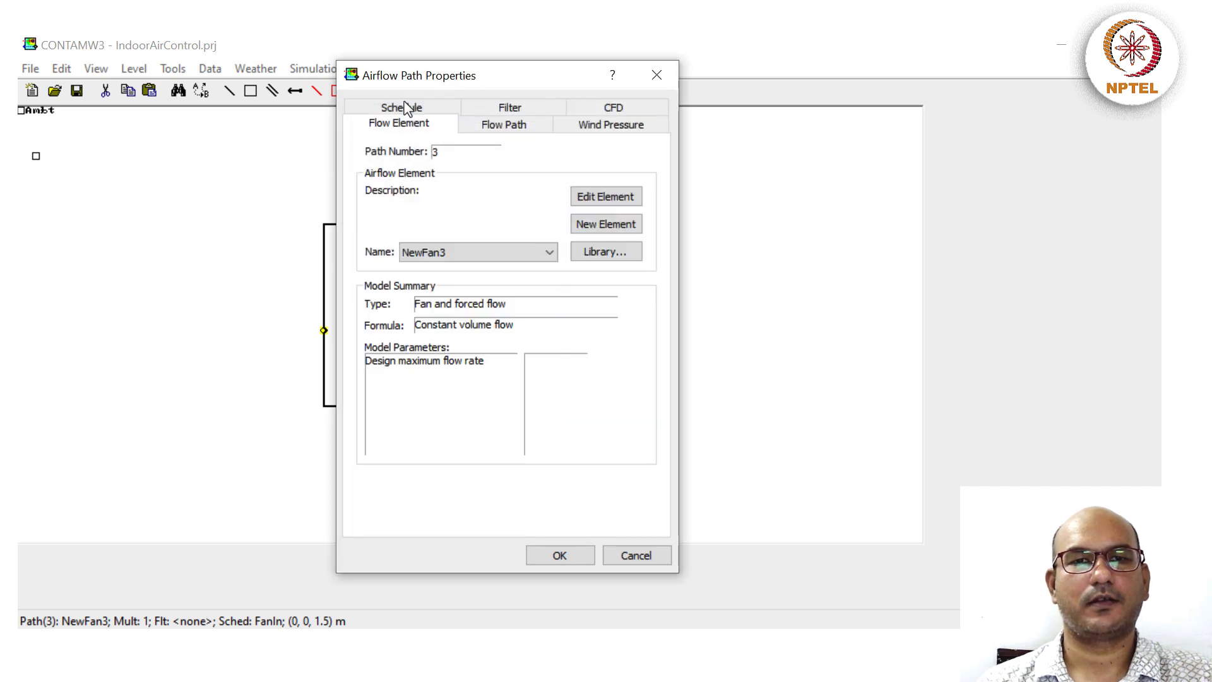
pyautogui.click(625, 197)
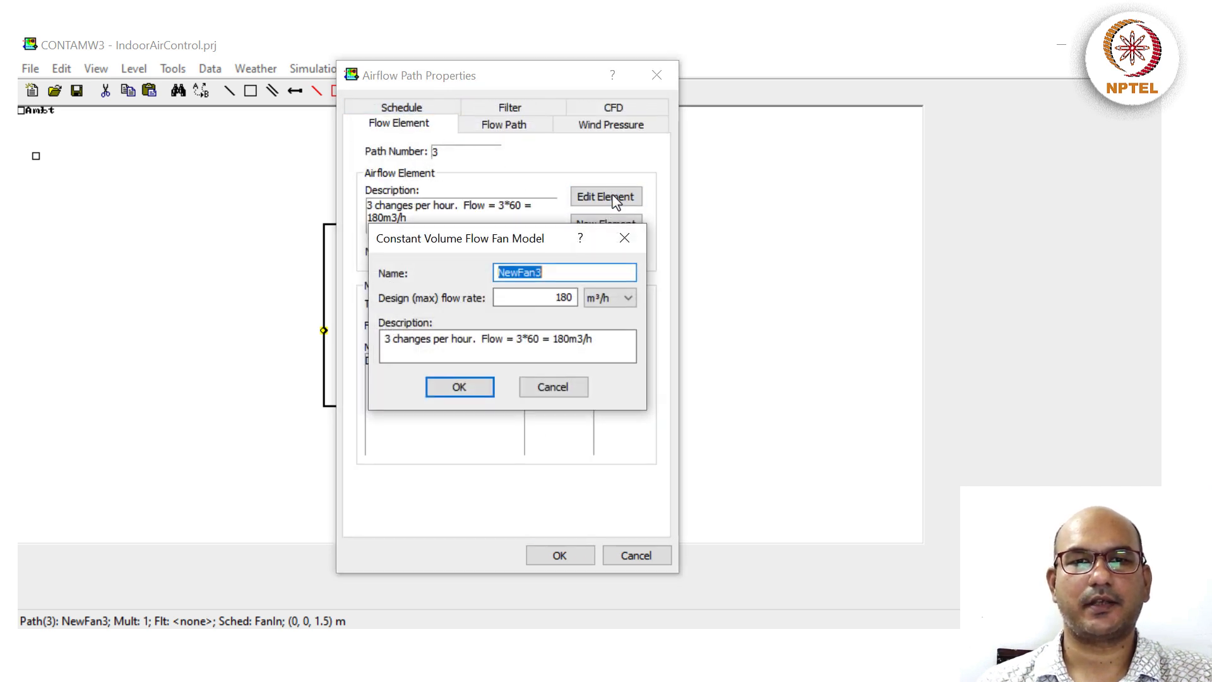
pyautogui.click(553, 387)
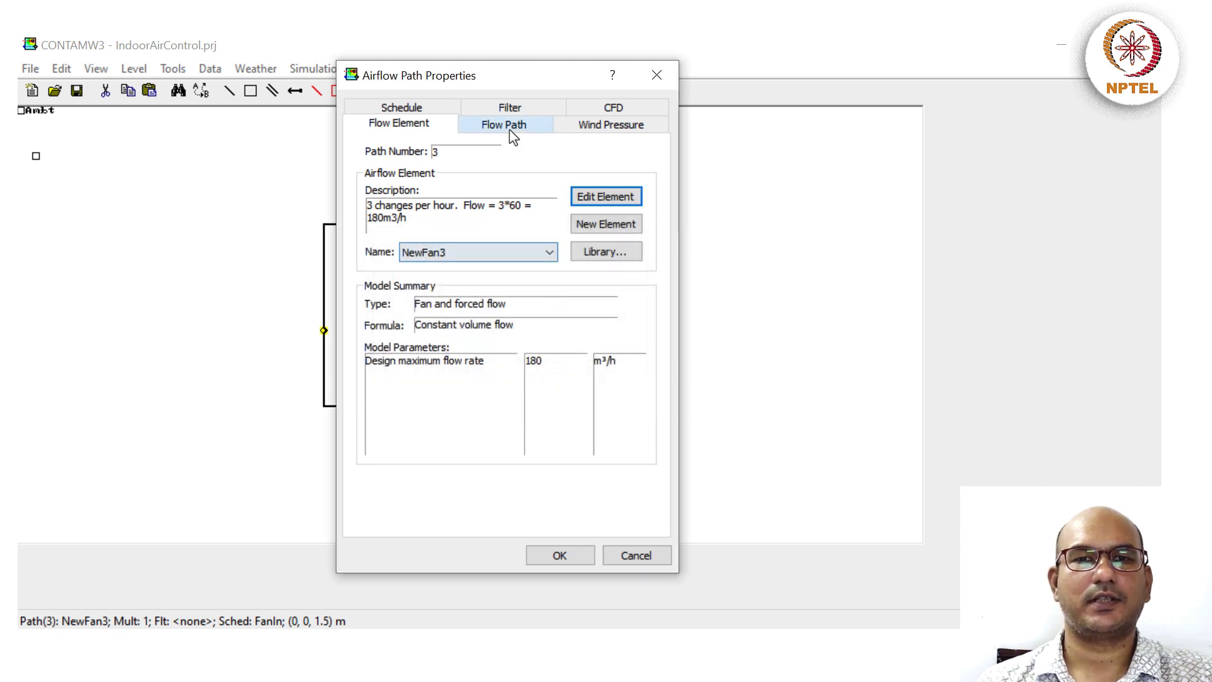
# - Create a Simple Particle Filtration element named MERV5 for the NewFan3 path with an area of 1 m²
pyautogui.click(511, 108)
pyautogui.click(597, 201)
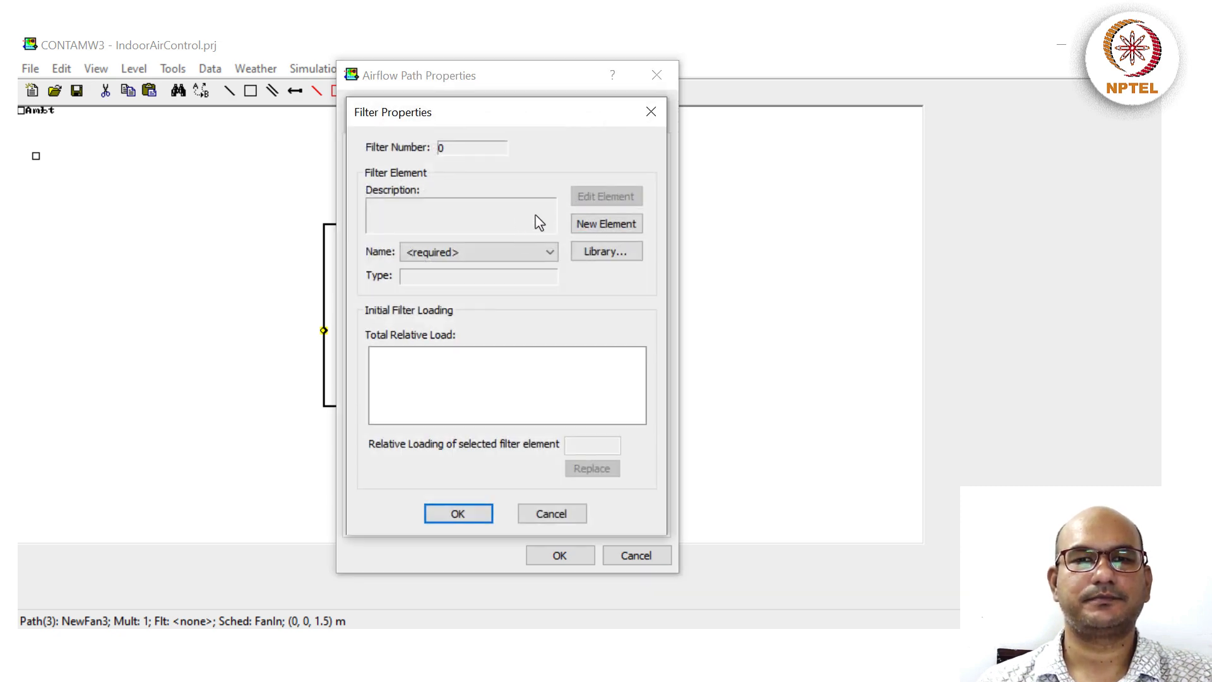
pyautogui.click(586, 224)
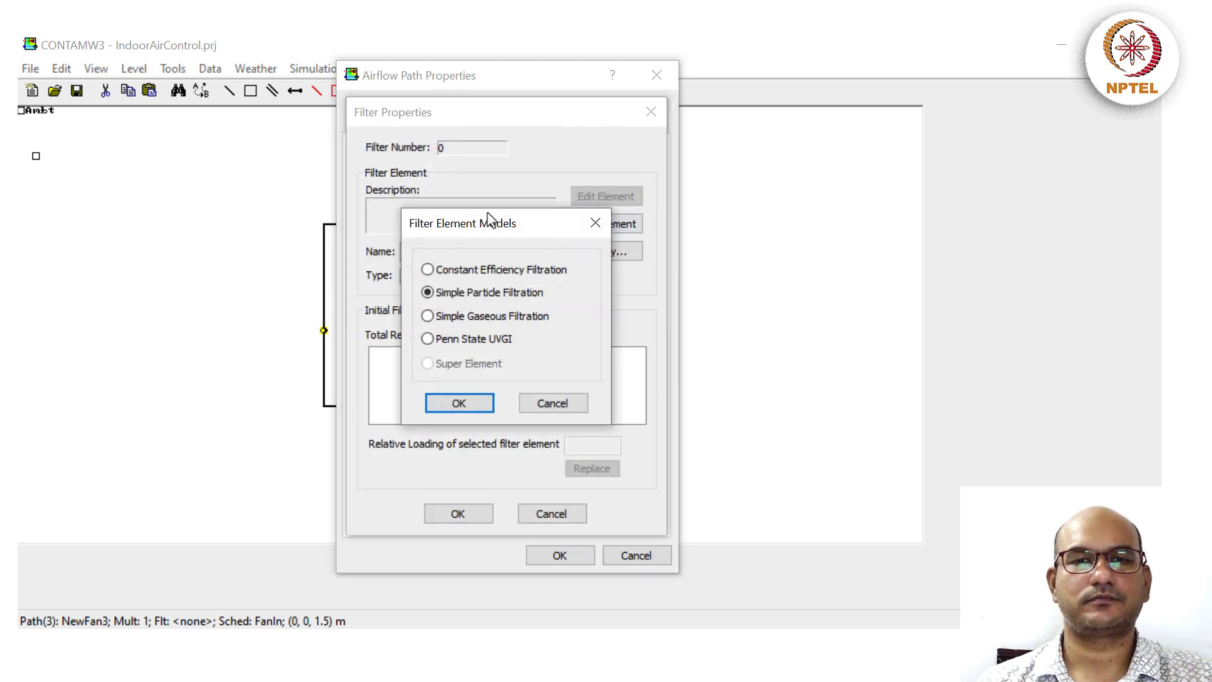
pyautogui.click(460, 402)
pyautogui.write('MERV5')
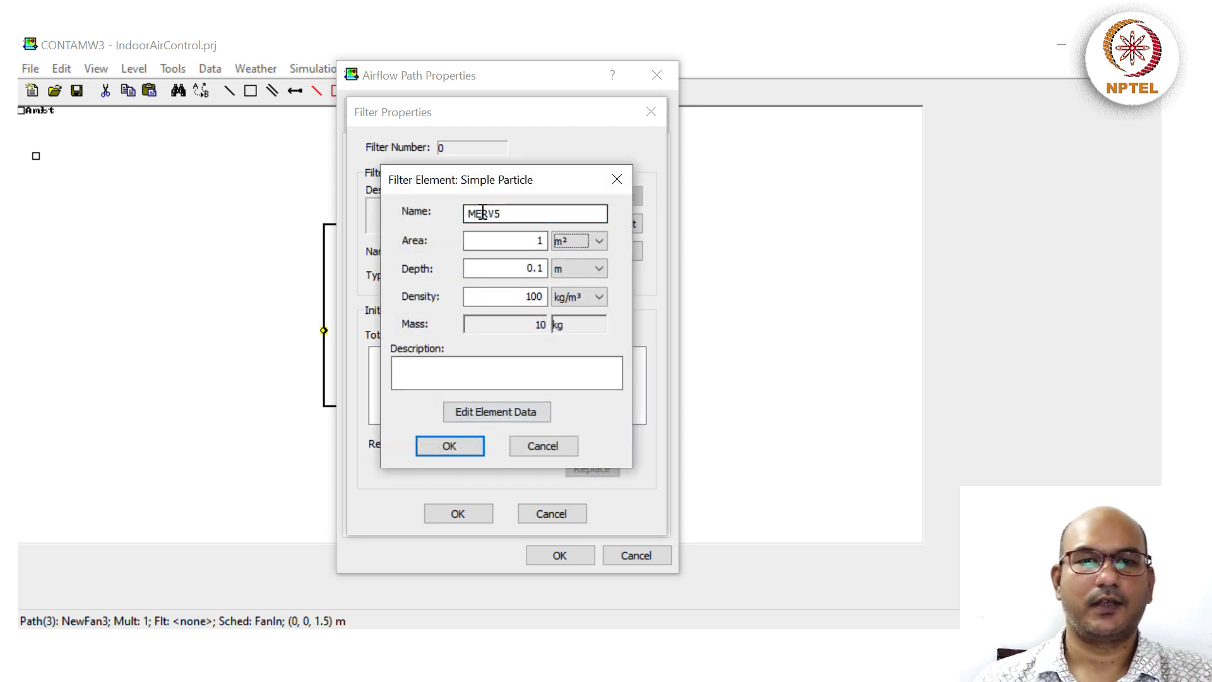
pyautogui.press('Tab')
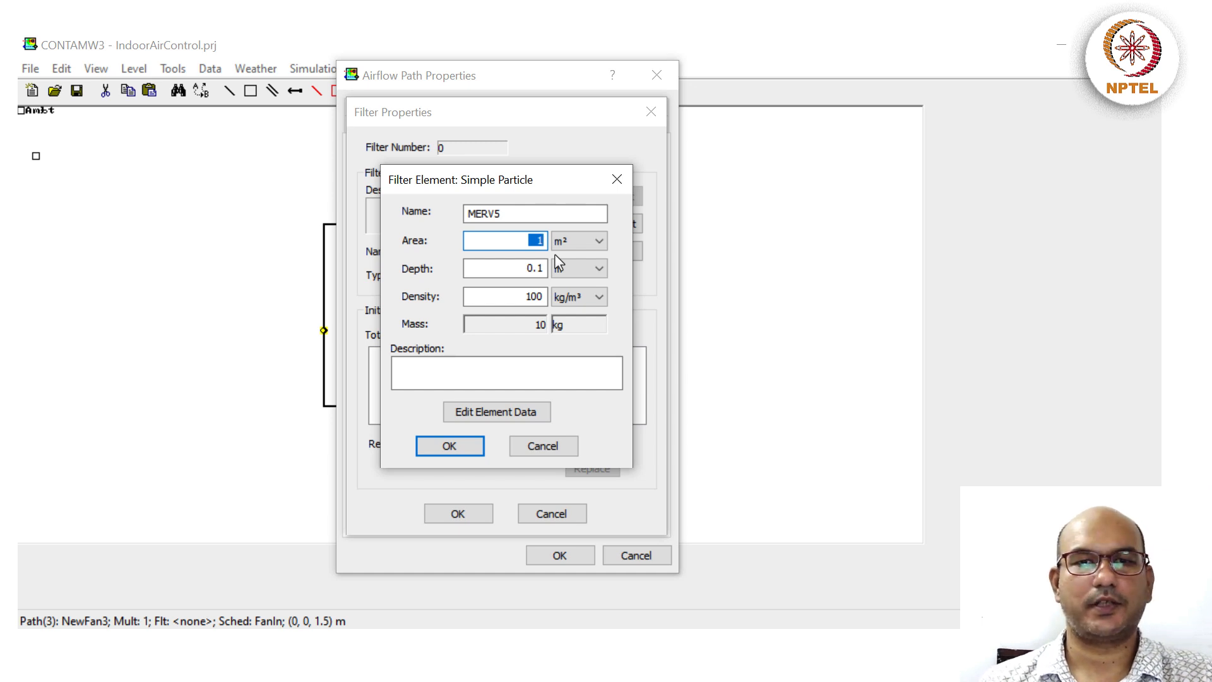
pyautogui.write('2')
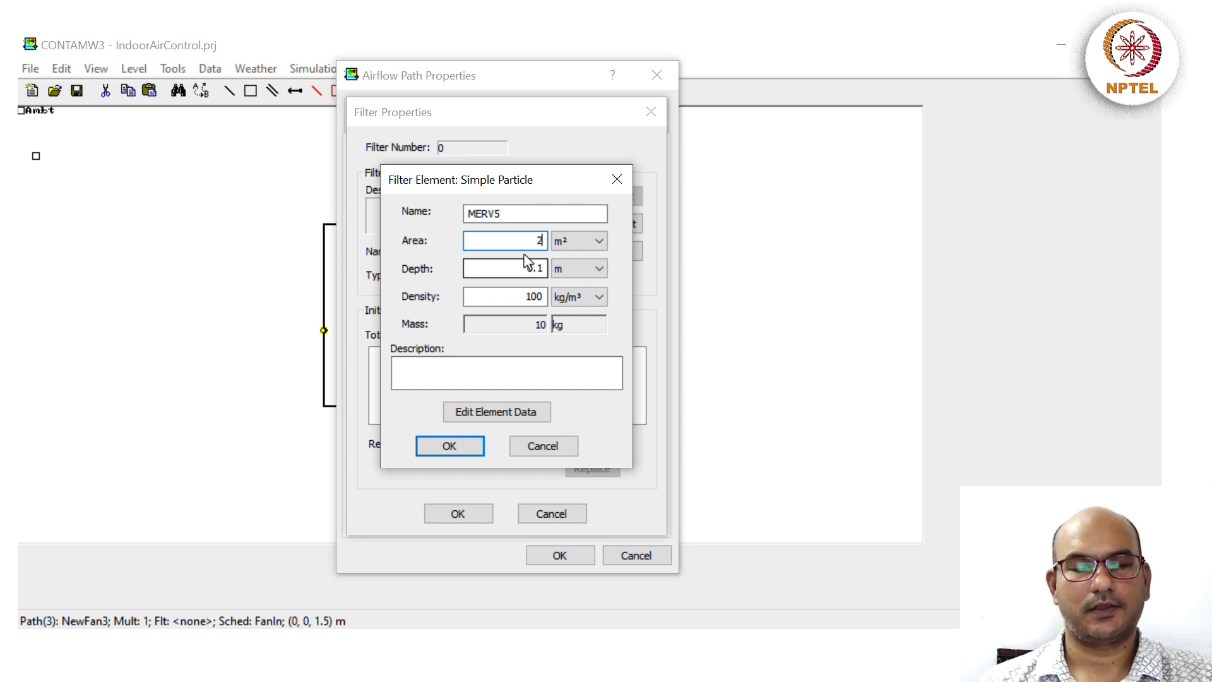
pyautogui.moveTo(538, 238); pyautogui.dragTo(549, 238)
pyautogui.write('1')
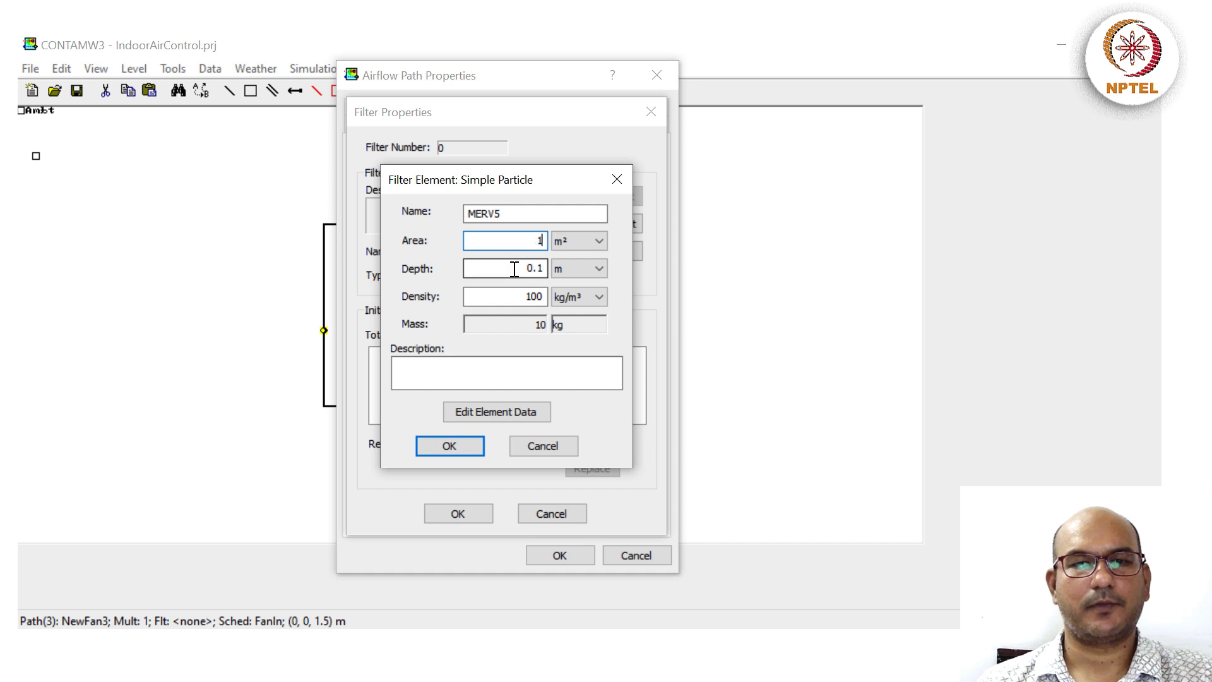
pyautogui.click(514, 269)
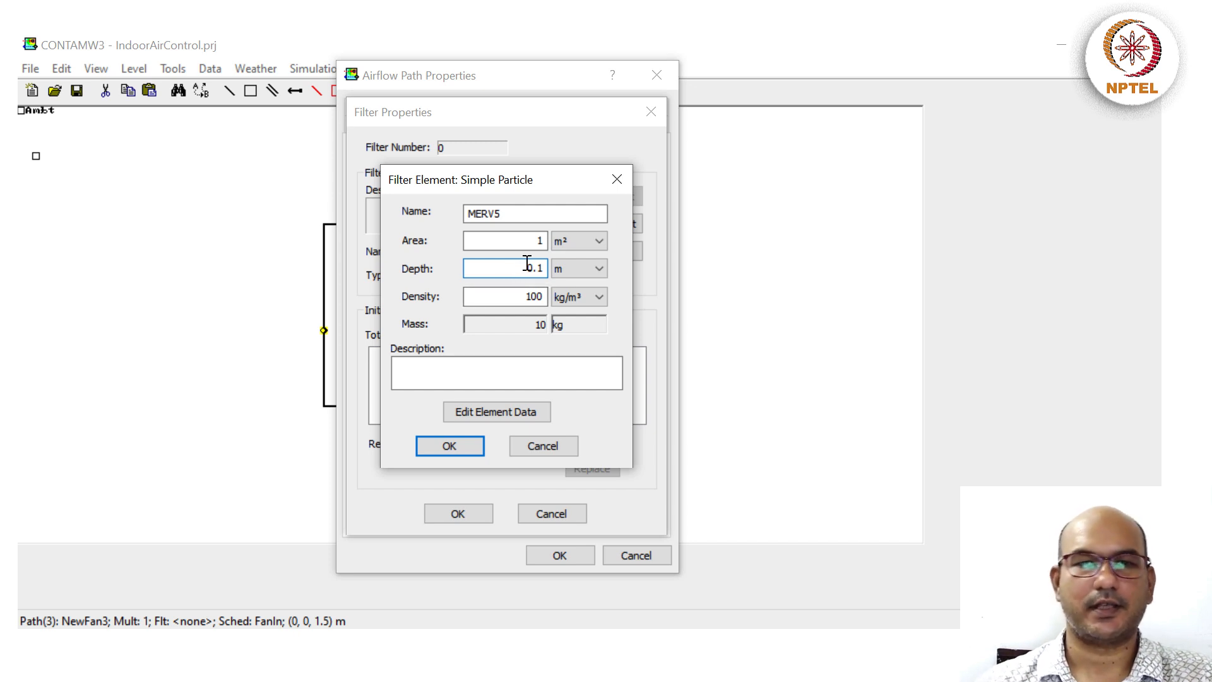
# - Add a filter curve point for MERV5 with particle size 2.5 µm and efficiency 0.2, and try to accept the data
pyautogui.click(505, 412)
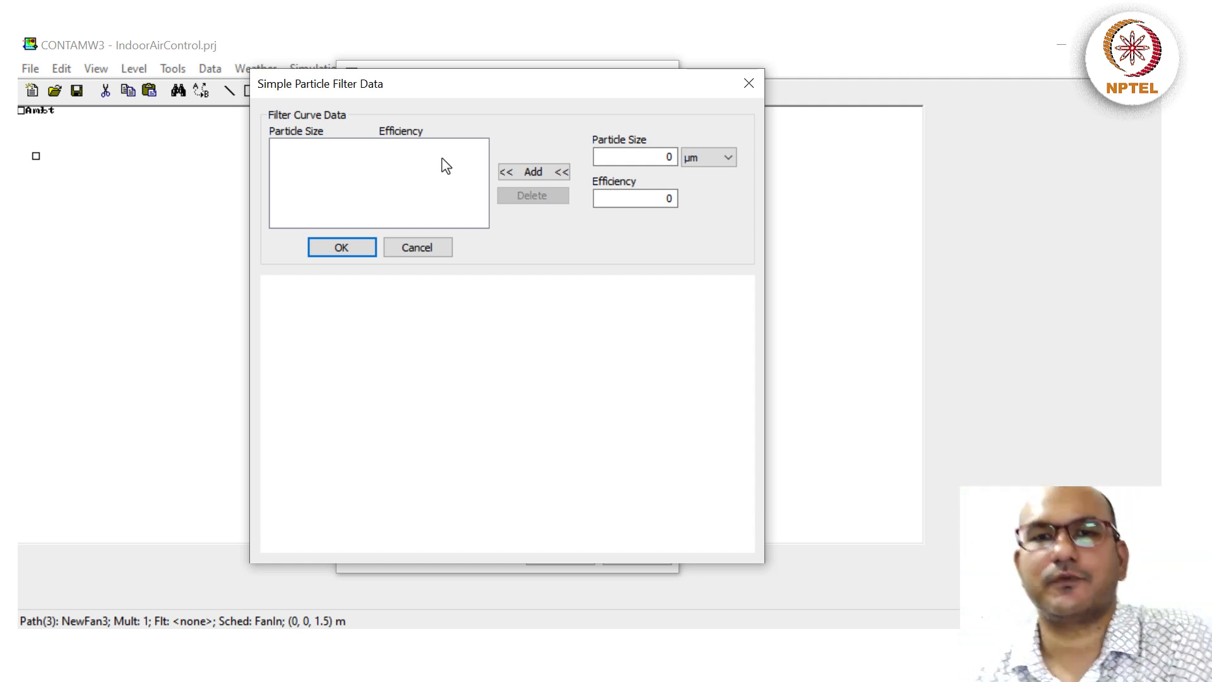
pyautogui.doubleClick(671, 157)
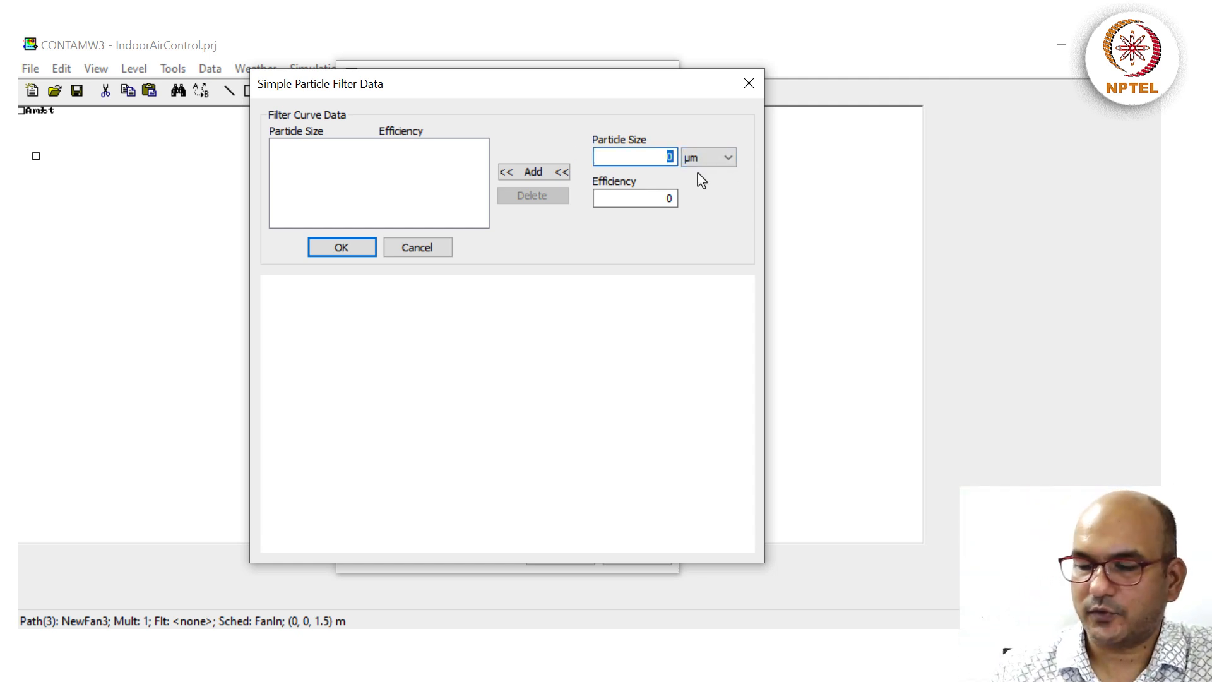
pyautogui.doubleClick(671, 198)
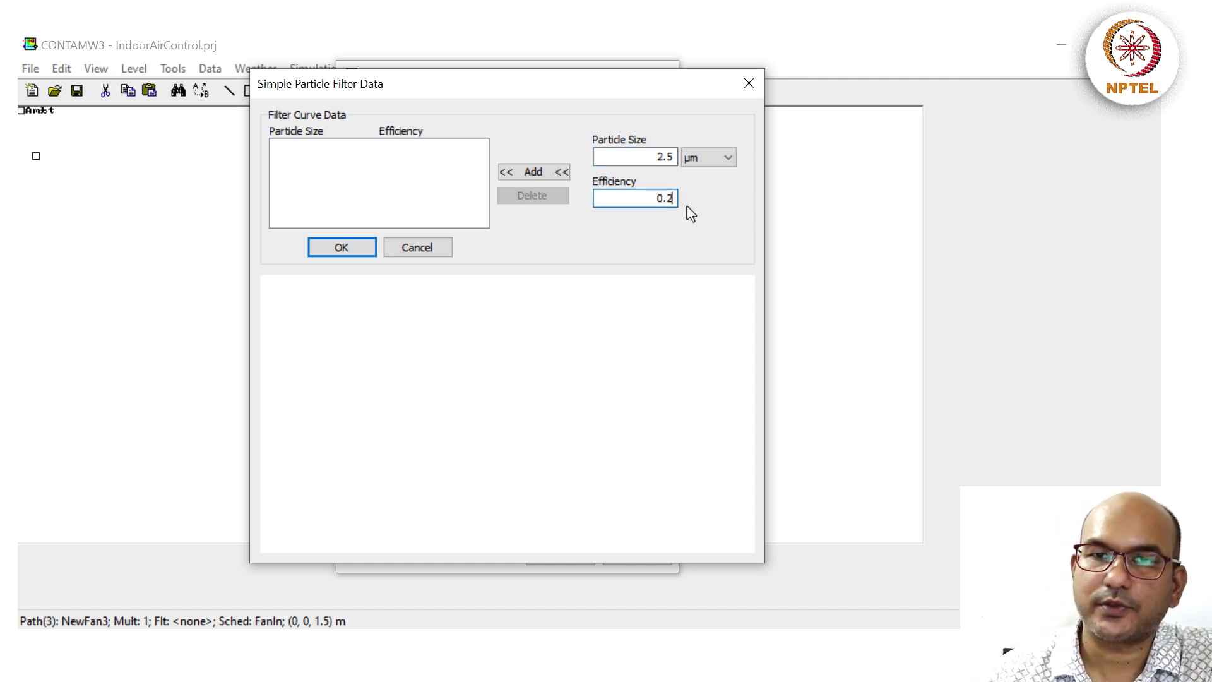
pyautogui.click(534, 172)
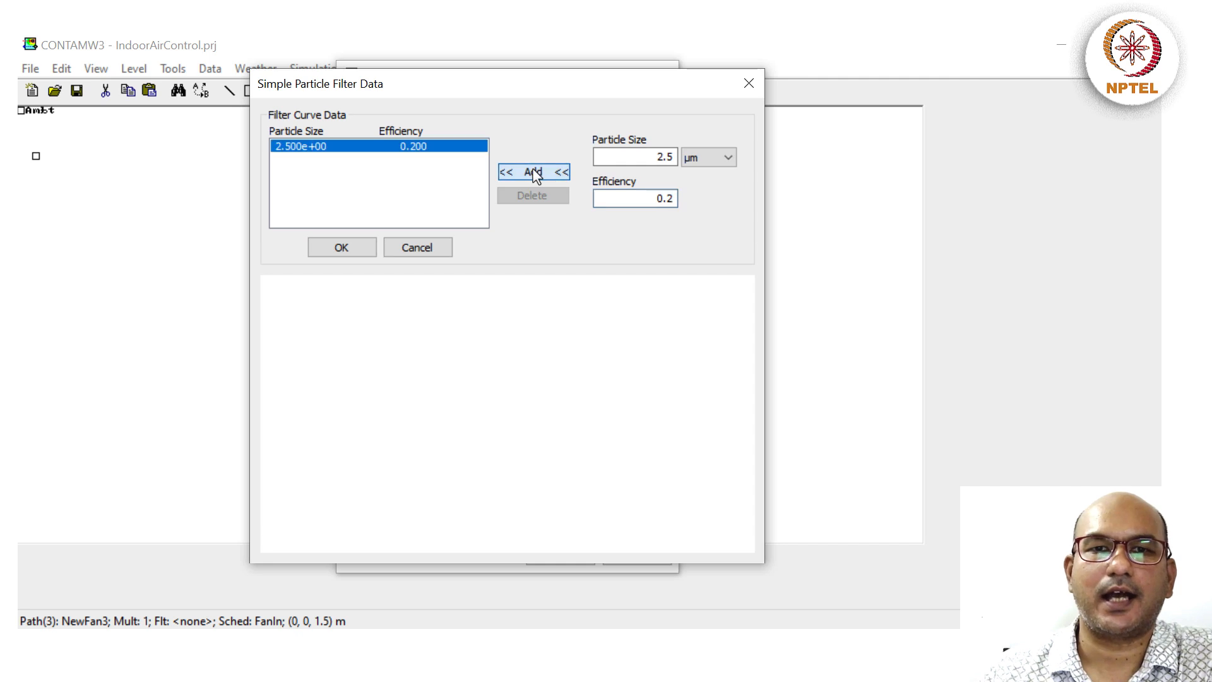
pyautogui.click(341, 250)
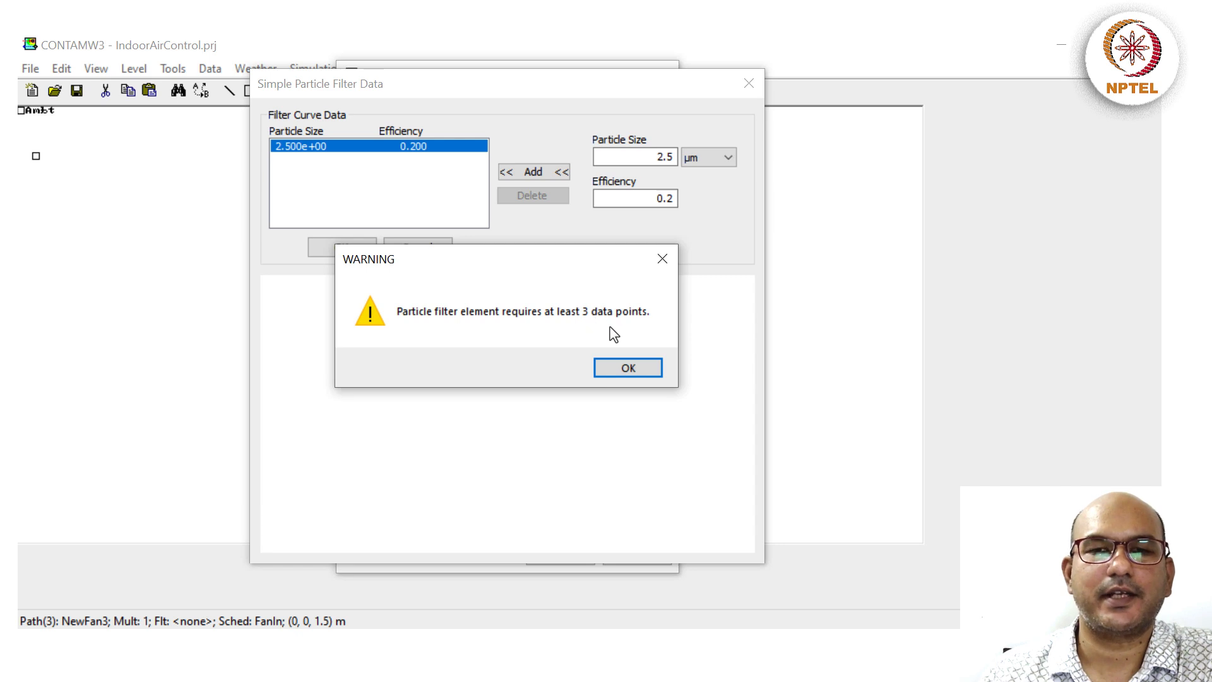
pyautogui.click(618, 372)
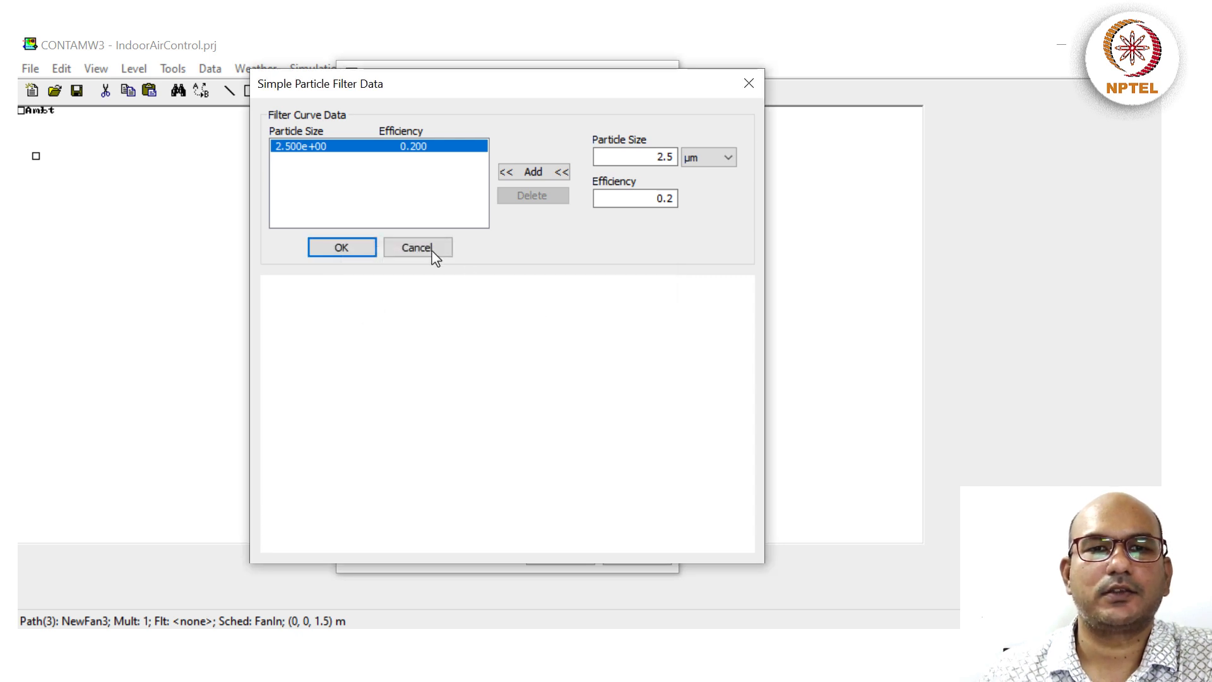
# - Add MERV5 filter curve points at 1 µm and 5 µm with efficiency 0.2, and accept the filter element
pyautogui.click(660, 201)
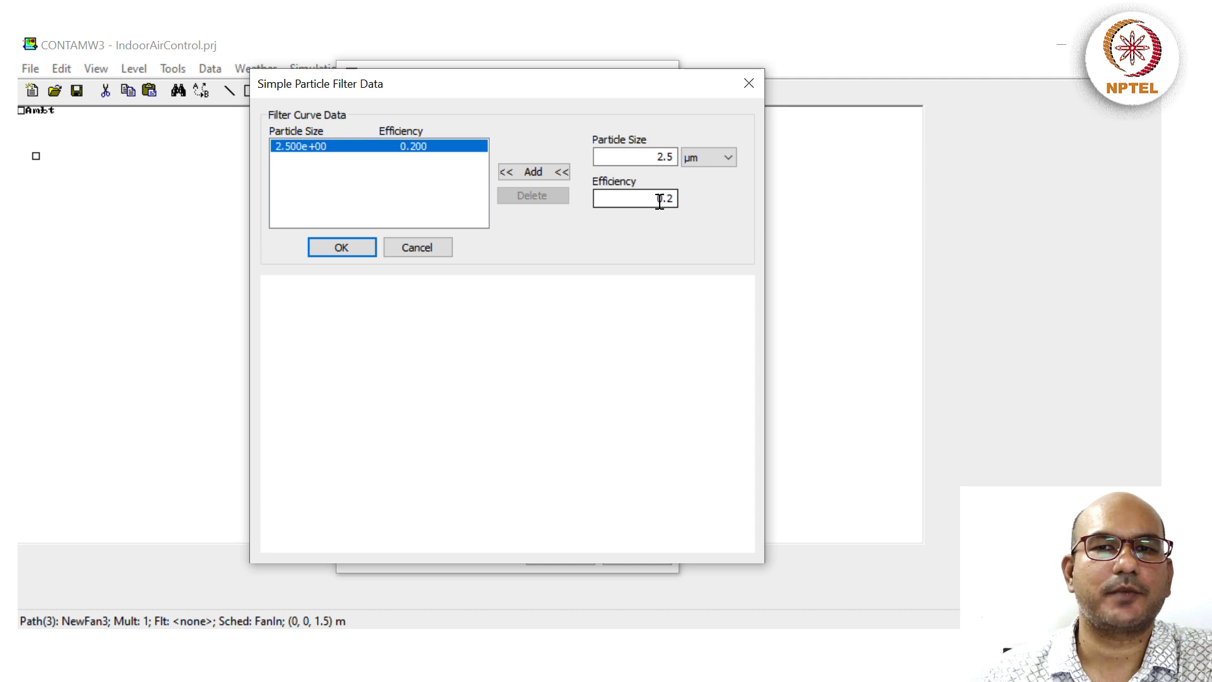
pyautogui.click(657, 162)
pyautogui.moveTo(657, 161); pyautogui.dragTo(692, 163)
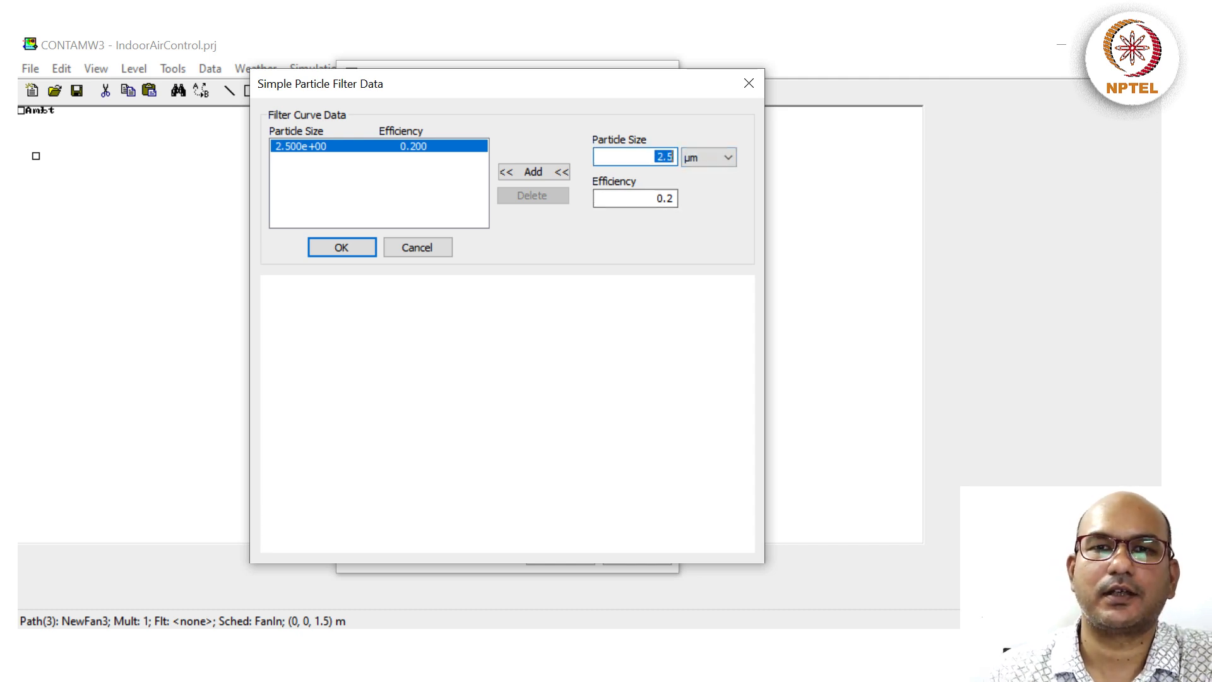
pyautogui.write('1')
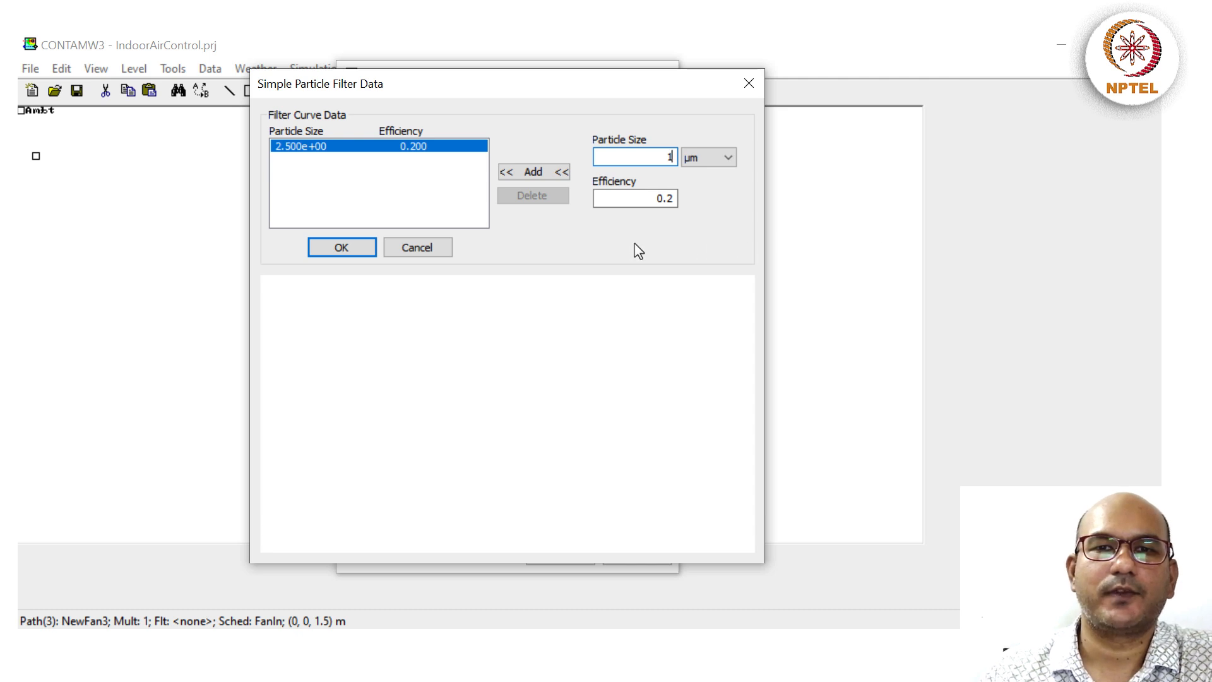
pyautogui.click(540, 171)
pyautogui.moveTo(611, 157); pyautogui.dragTo(735, 162)
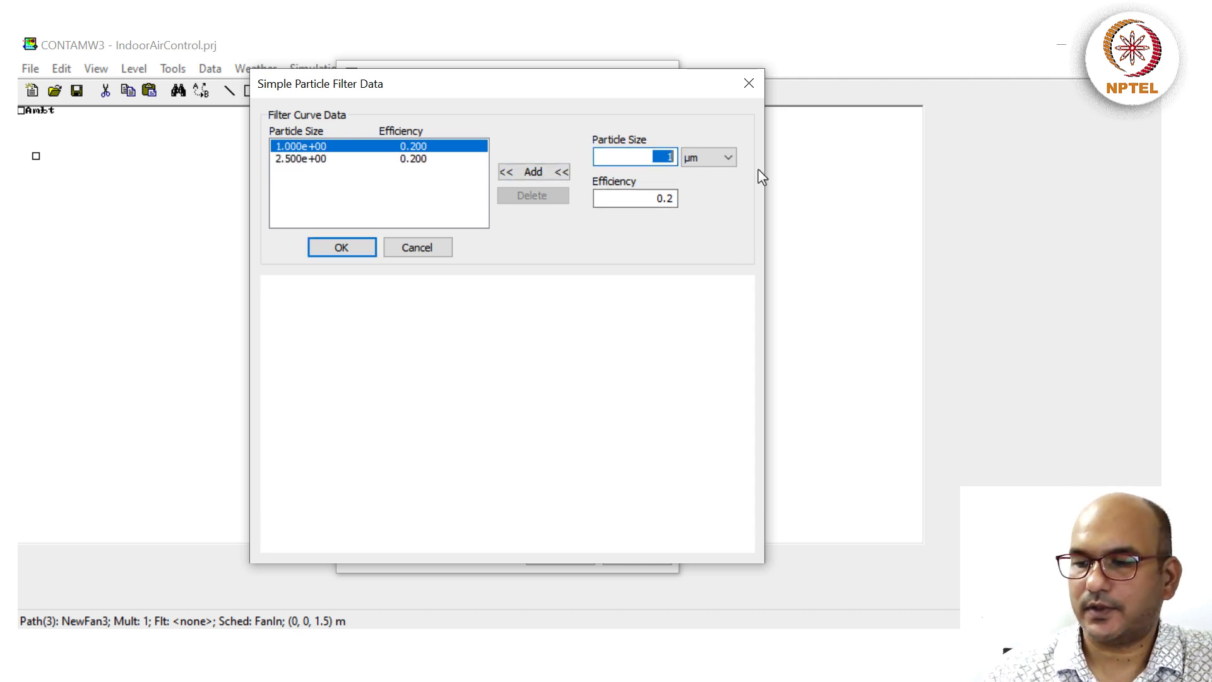
pyautogui.write('5')
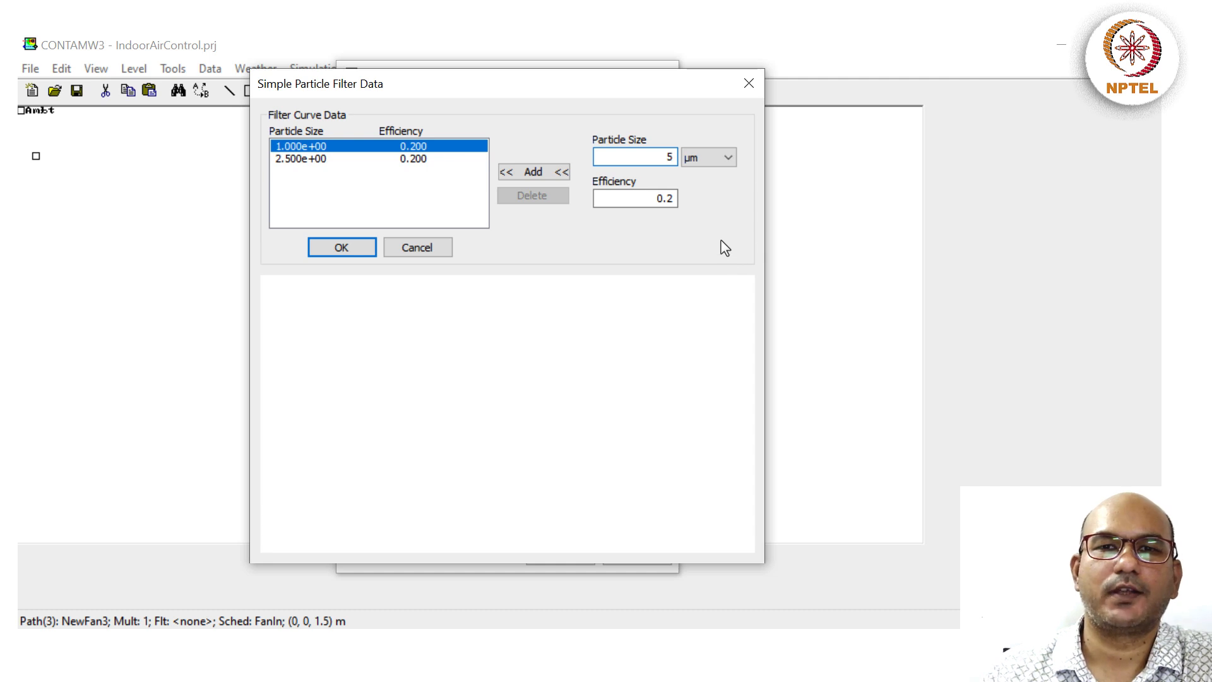
pyautogui.click(540, 172)
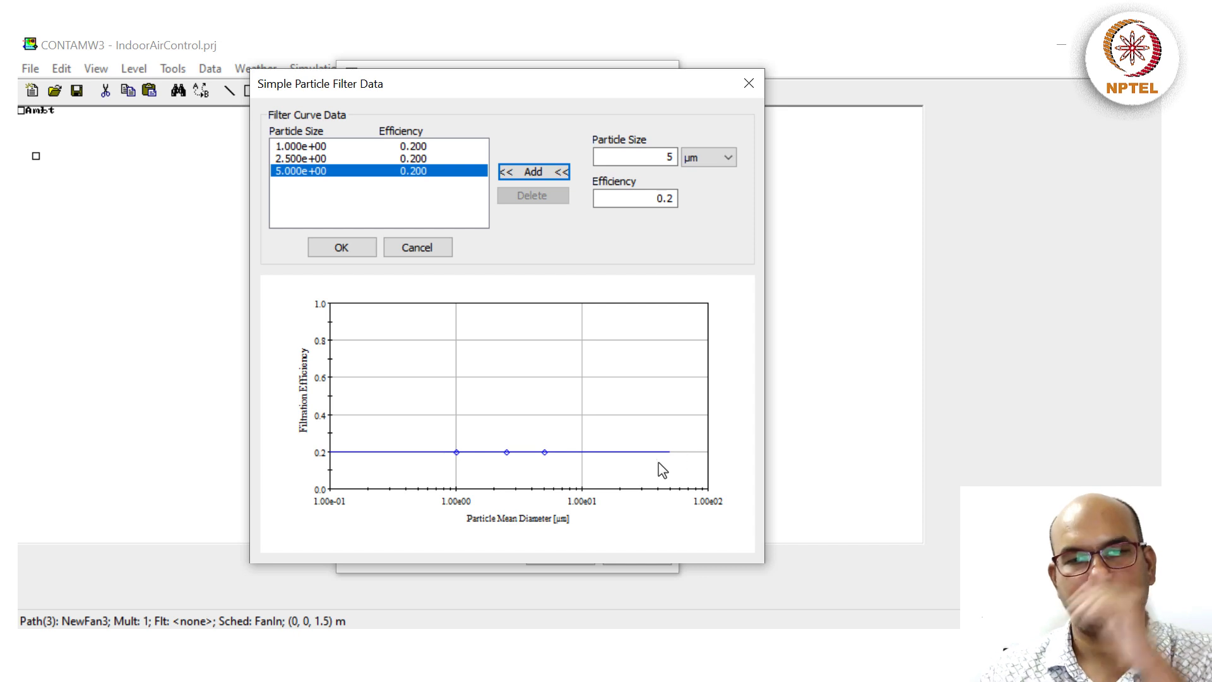
pyautogui.click(358, 251)
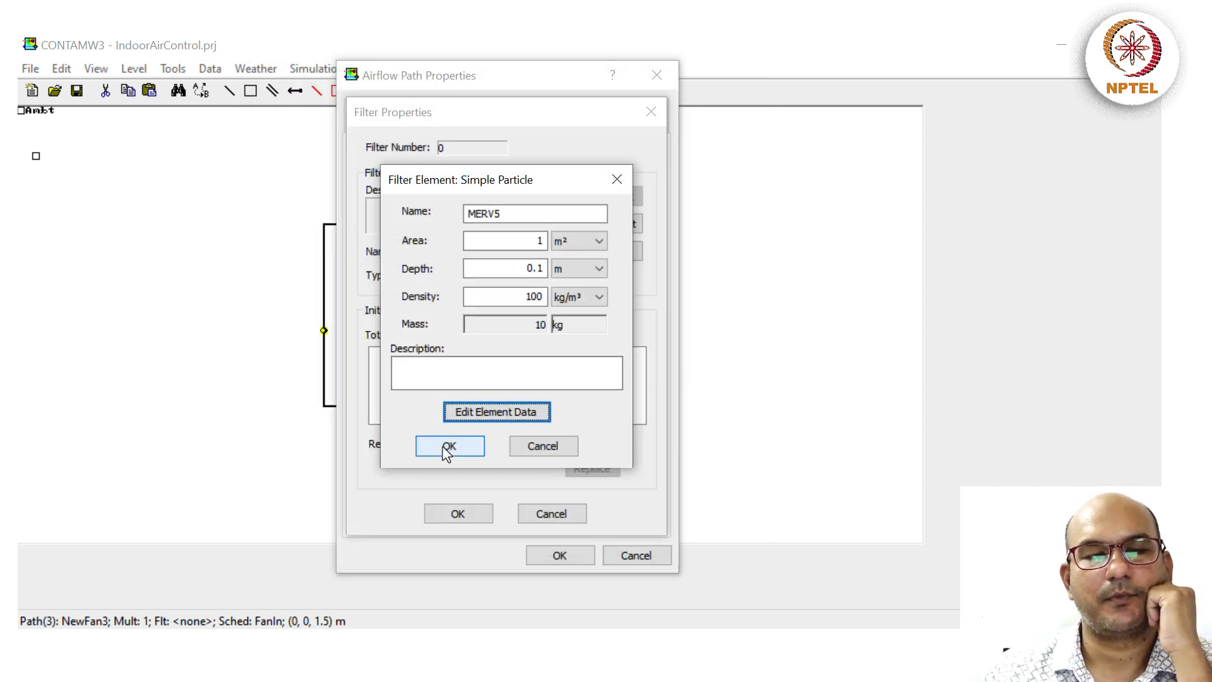
pyautogui.click(448, 446)
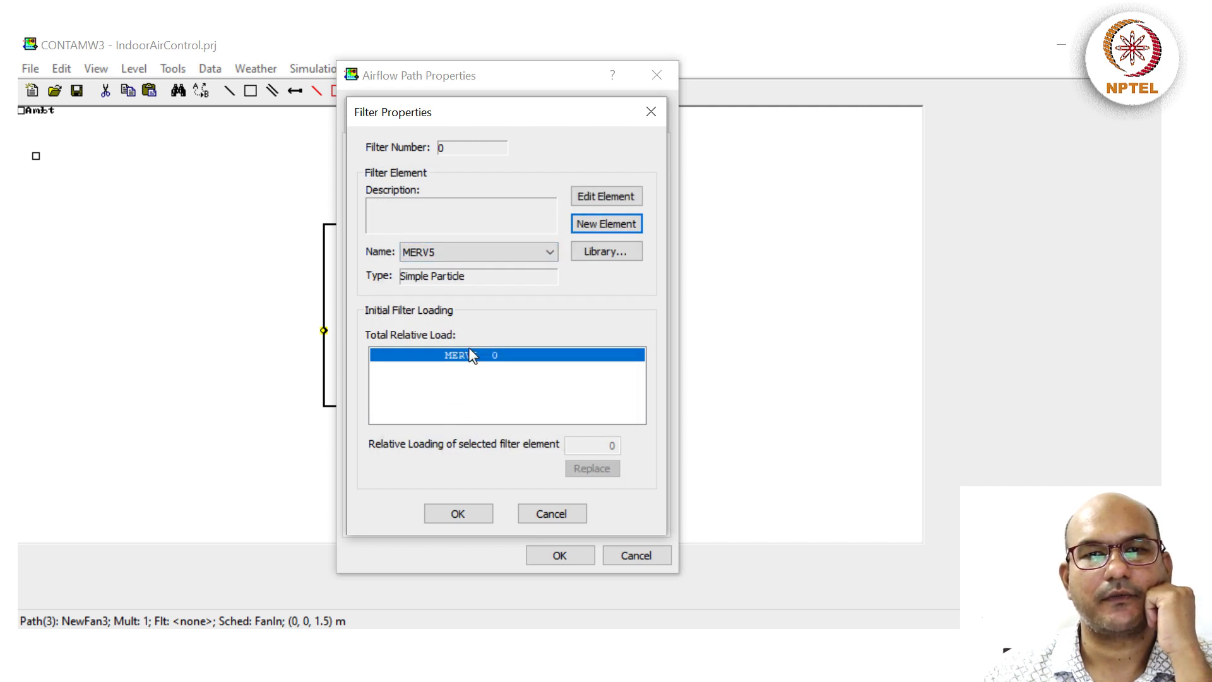
# - Create a Simple Particle Filtration element named MERV9 with the description "30% PM2.5 removal efficiency"
pyautogui.click(596, 227)
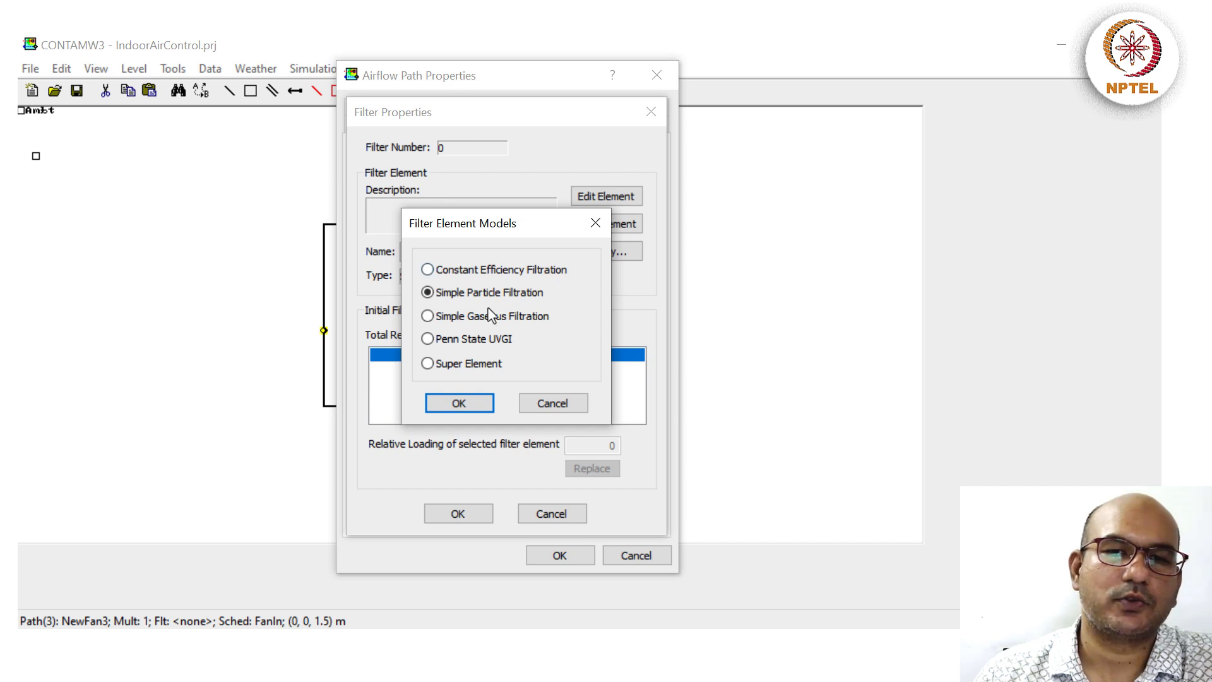
pyautogui.click(458, 406)
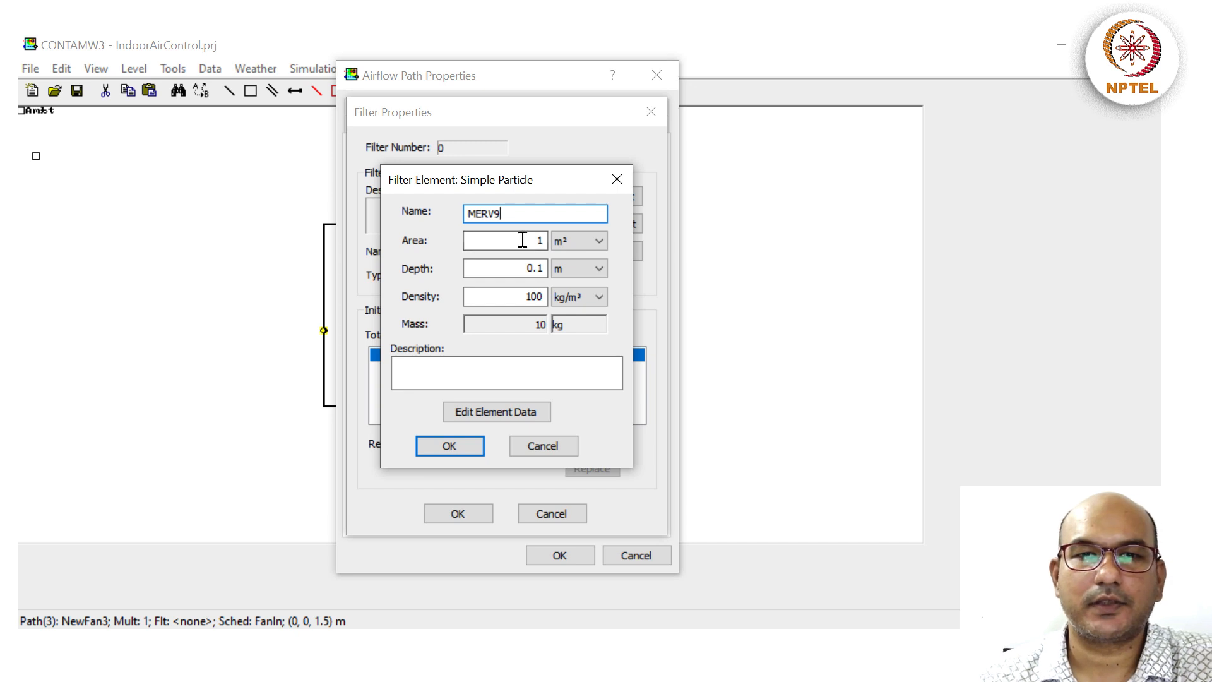
pyautogui.click(512, 374)
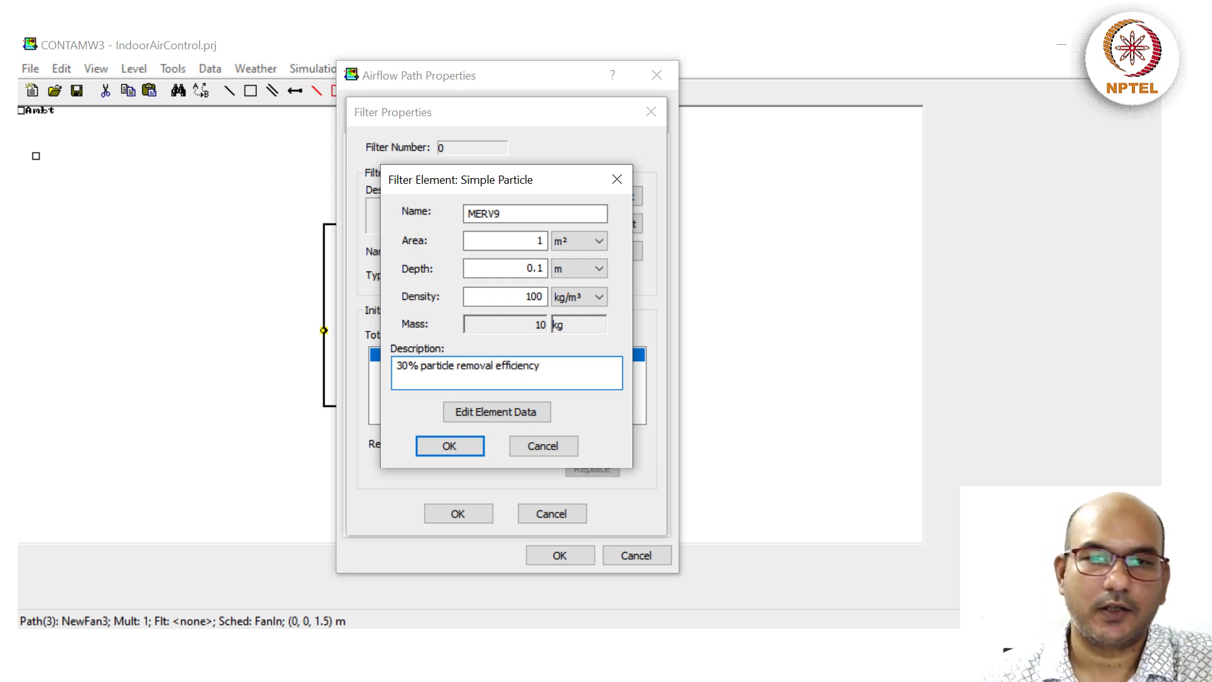
pyautogui.doubleClick(440, 365)
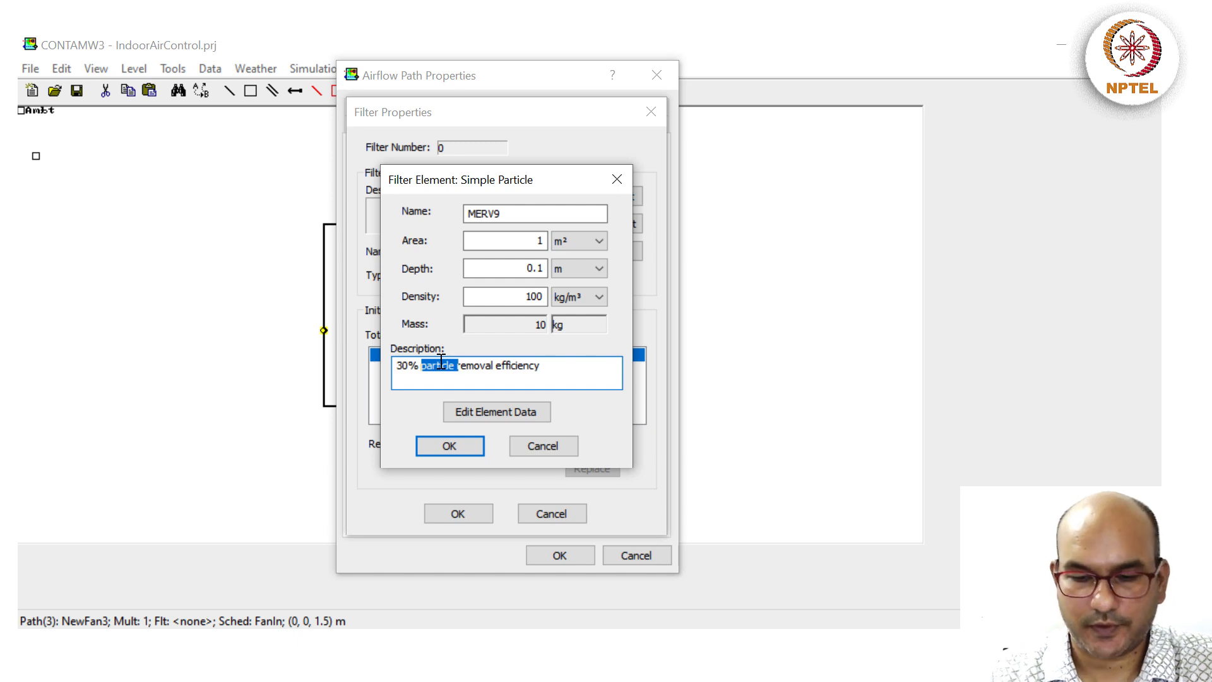
pyautogui.write('PM2.5')
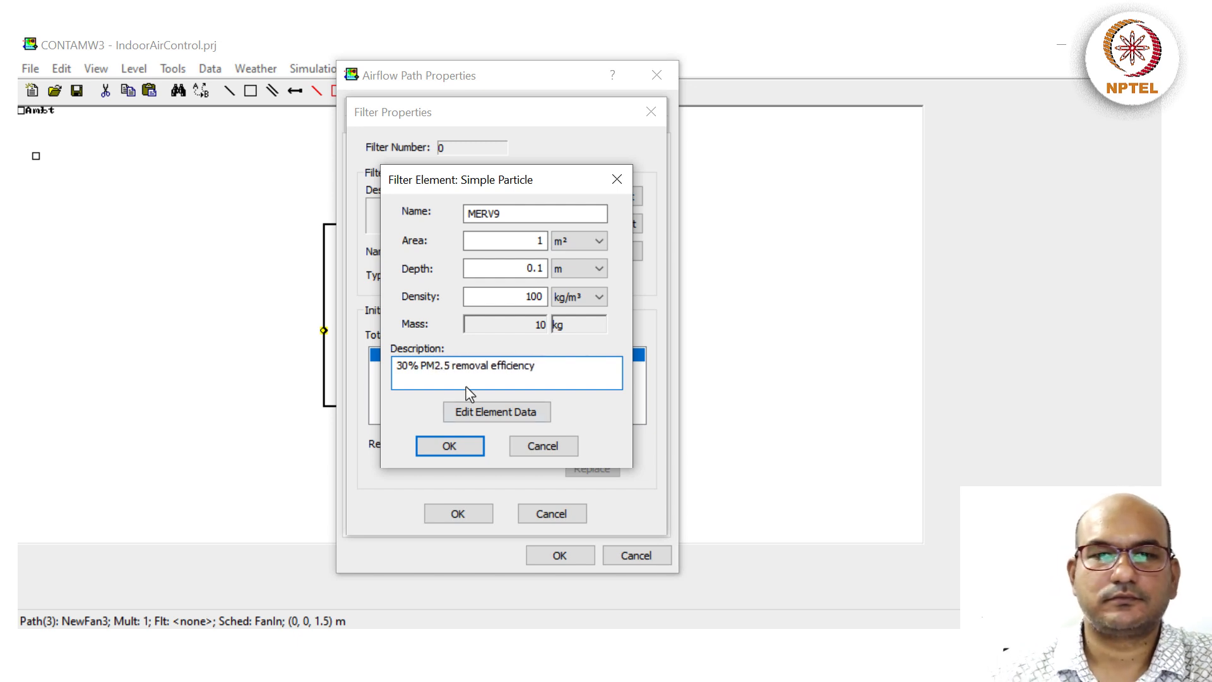
pyautogui.click(487, 411)
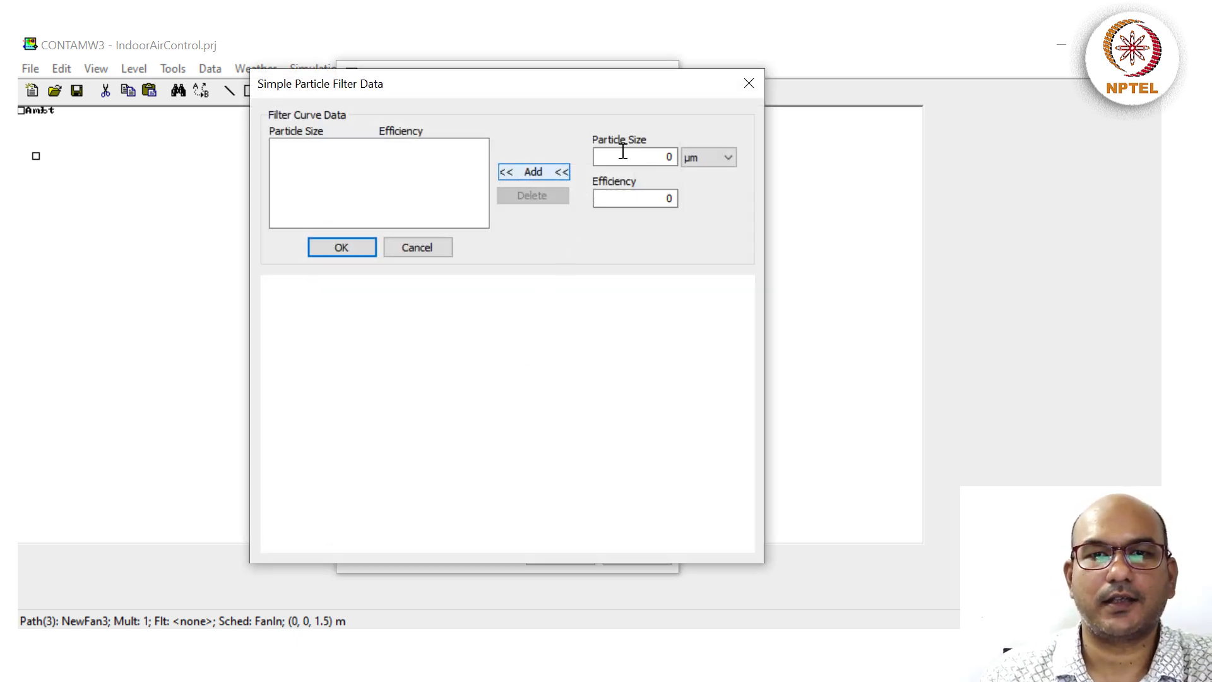
pyautogui.doubleClick(625, 157)
pyautogui.write('1')
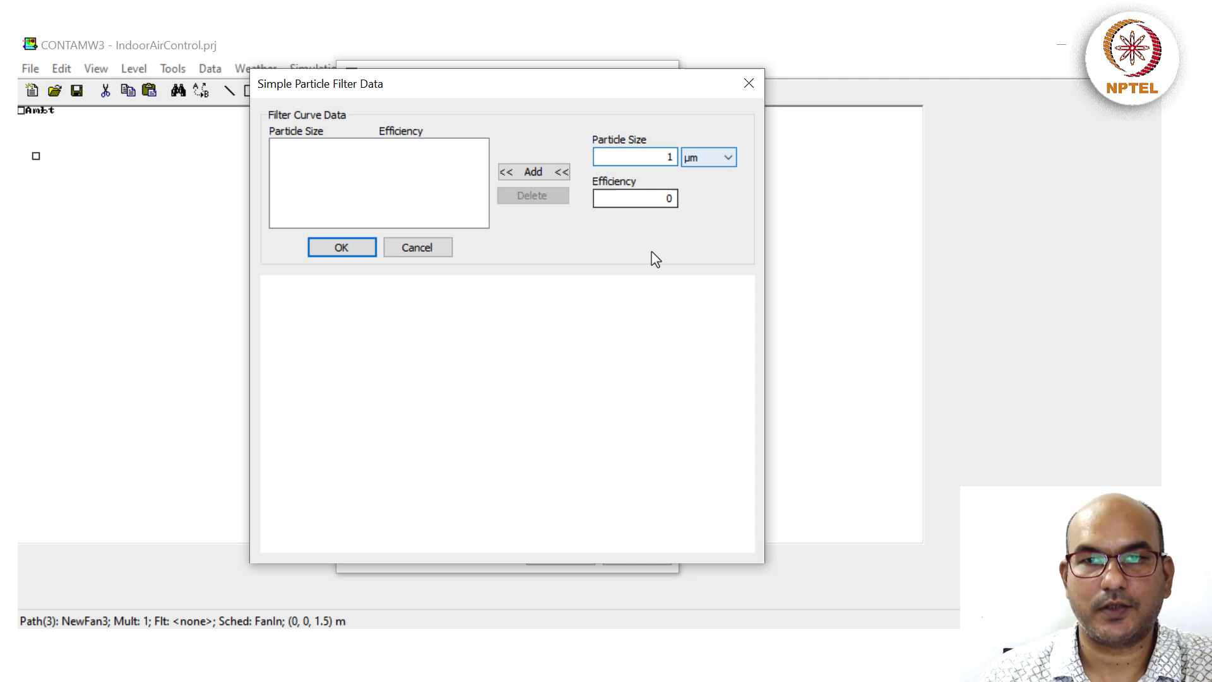
pyautogui.doubleClick(655, 198)
pyautogui.write('0.3')
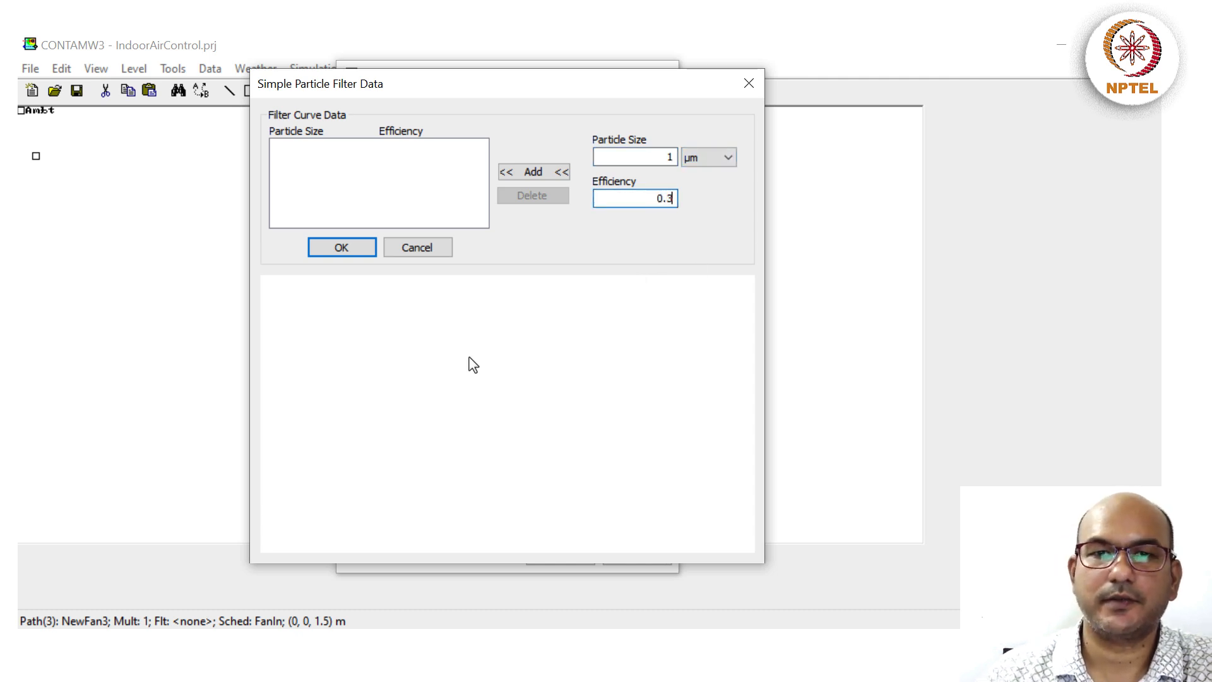
pyautogui.click(516, 177)
pyautogui.write('2.5')
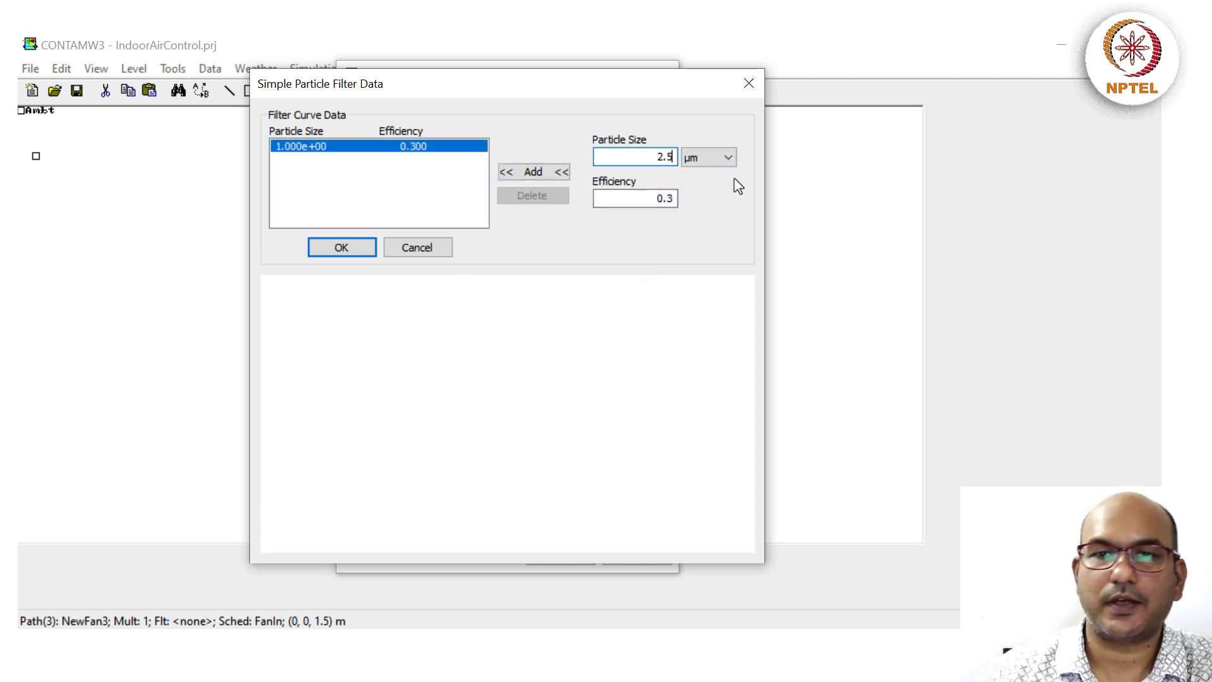
pyautogui.click(544, 173)
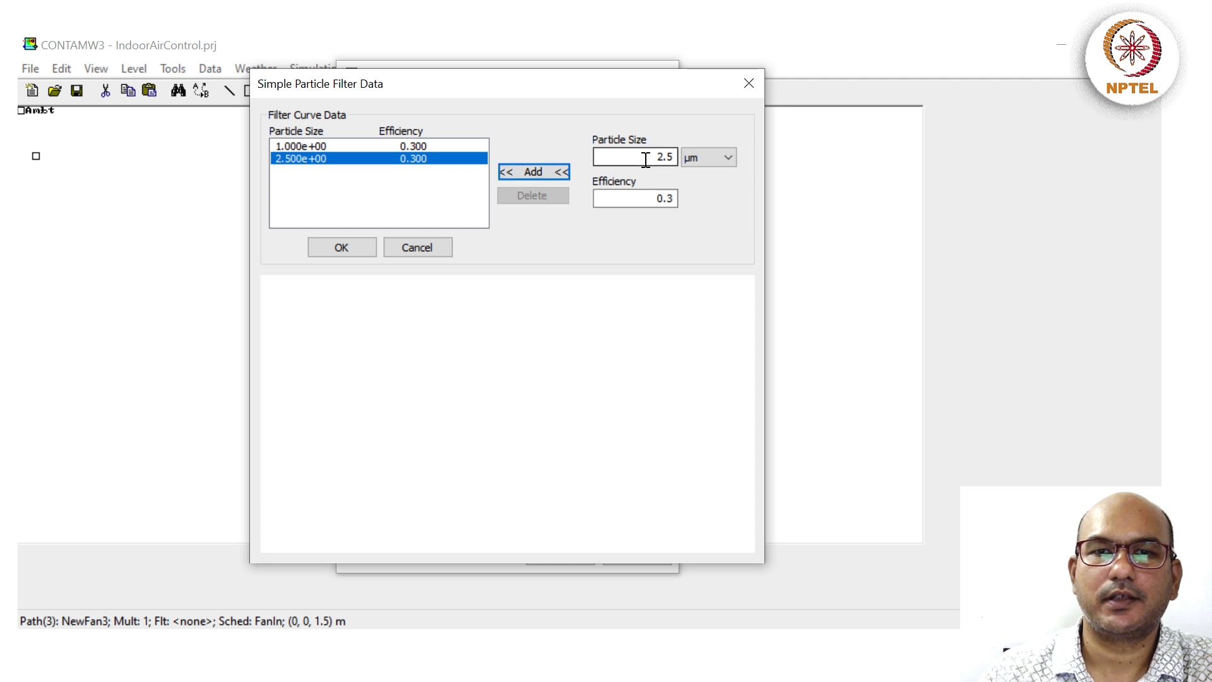
pyautogui.doubleClick(644, 157)
pyautogui.write('5')
pyautogui.click(540, 175)
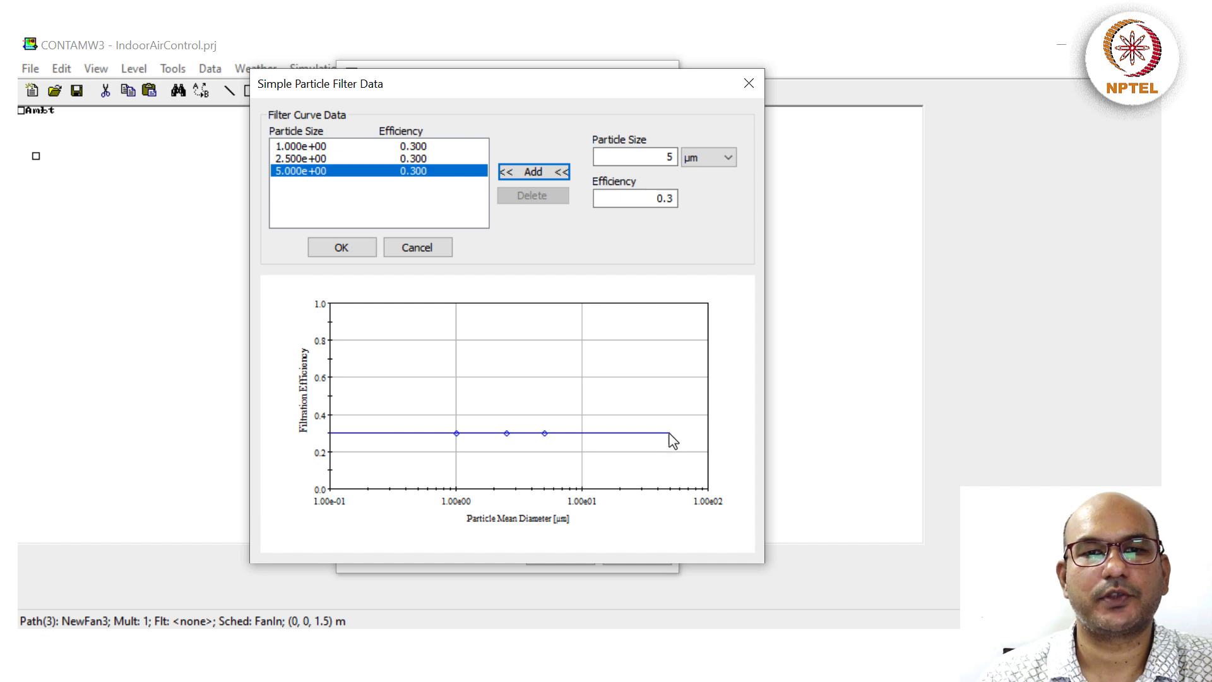
pyautogui.click(749, 88)
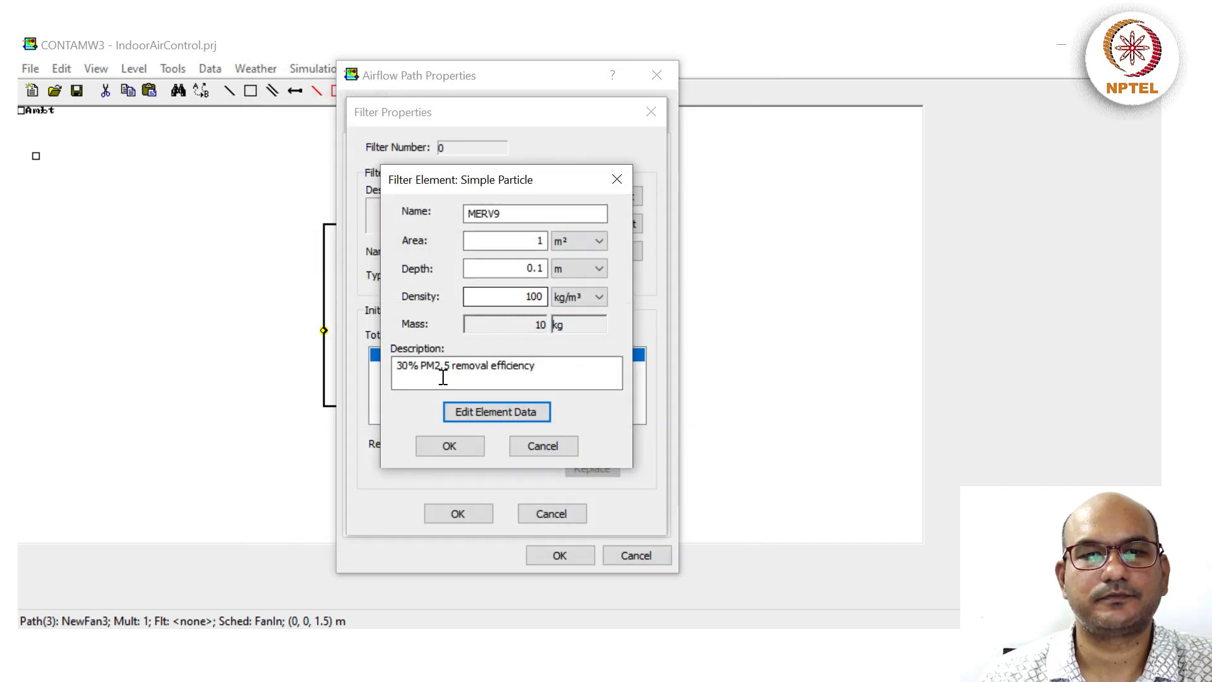
pyautogui.click(460, 455)
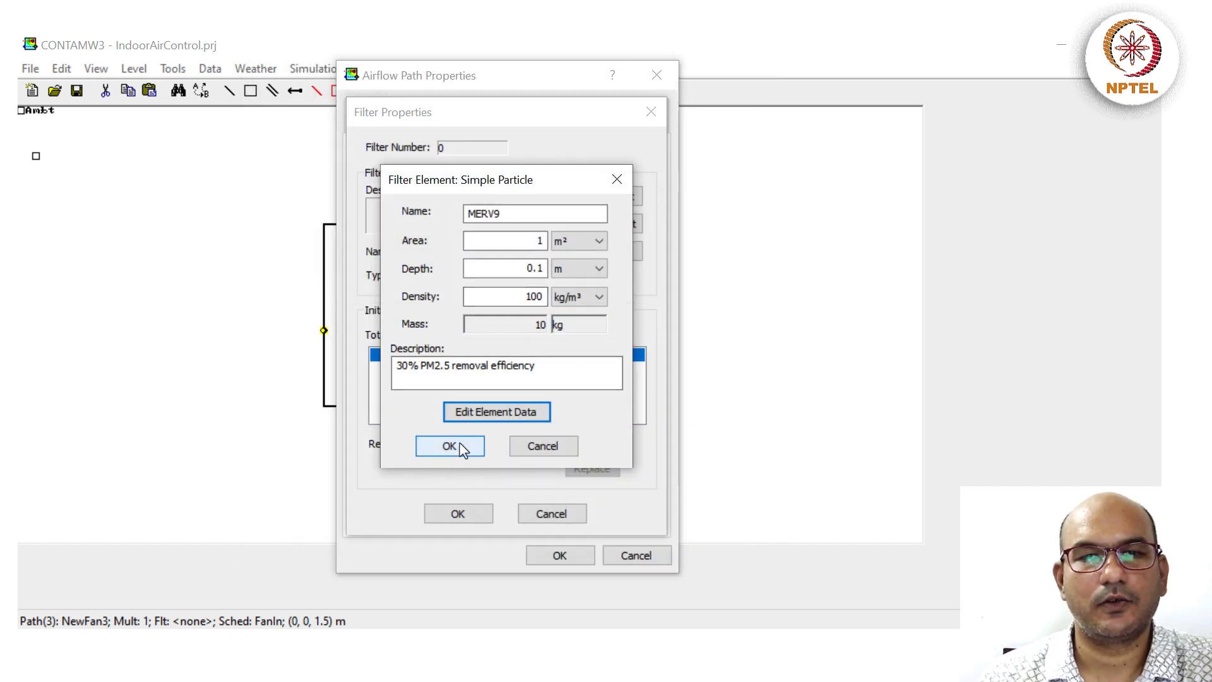
pyautogui.click(595, 368)
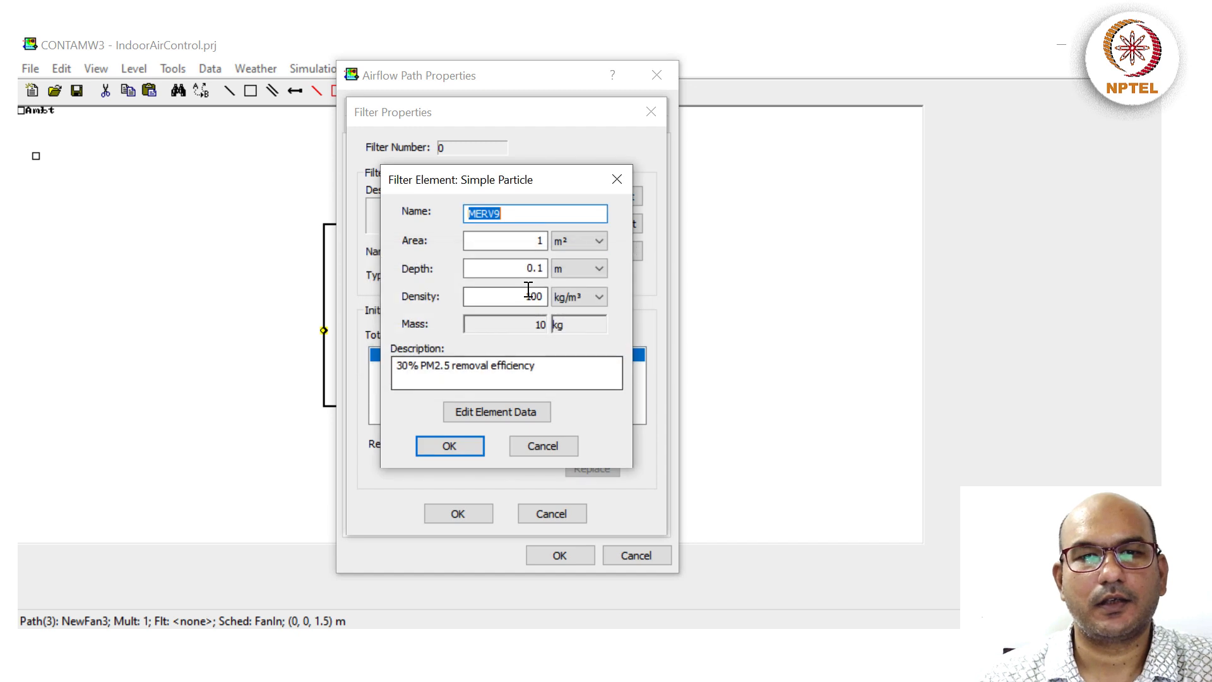
pyautogui.click(536, 212)
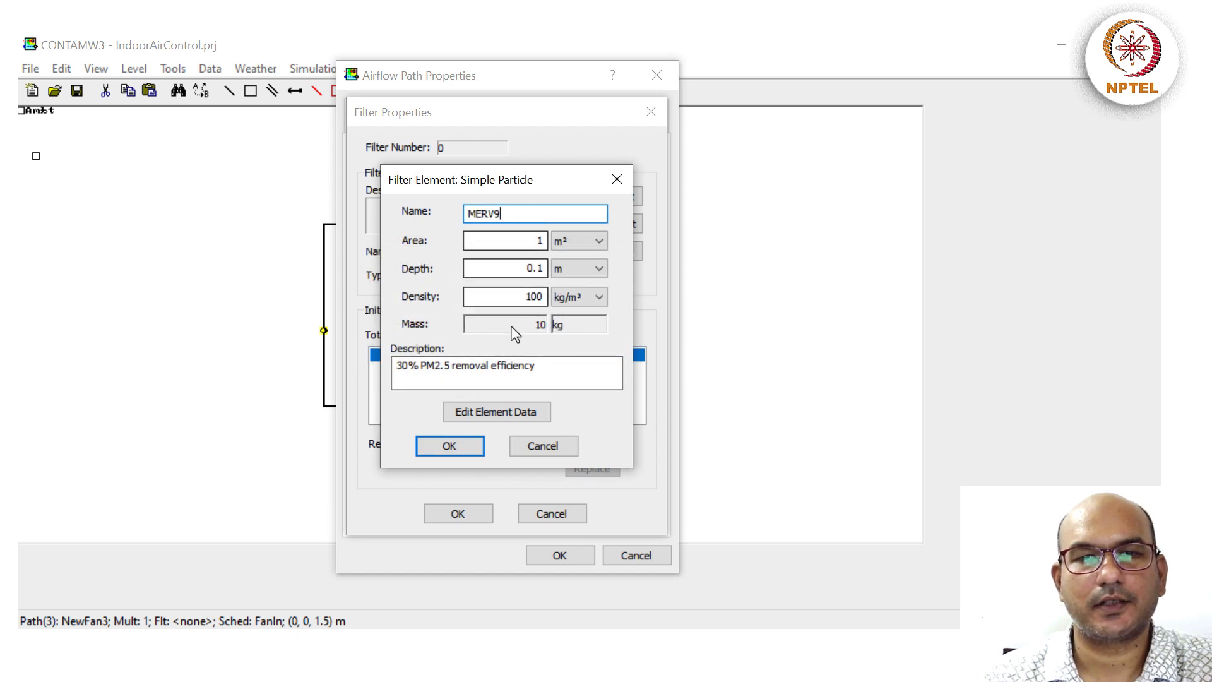
# - Add a filter curve point for MERV9 with particle size 1 µm and efficiency 0.3
pyautogui.click(497, 418)
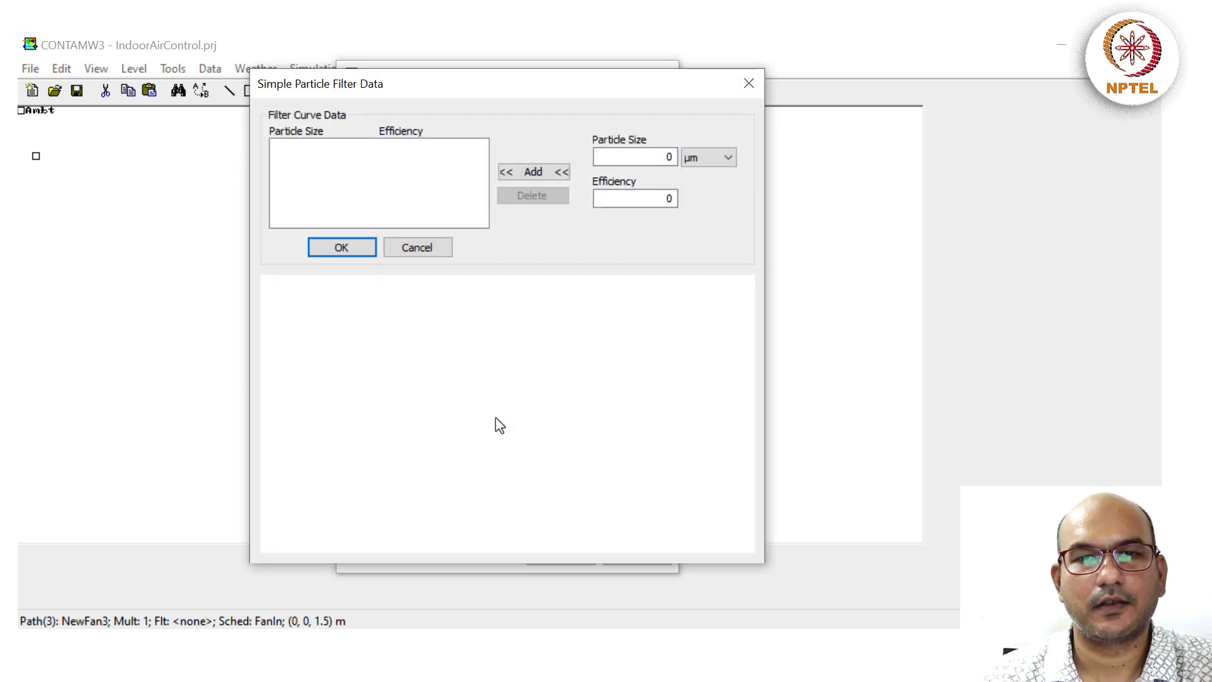
pyautogui.click(625, 156)
pyautogui.doubleClick(639, 156)
pyautogui.write('1')
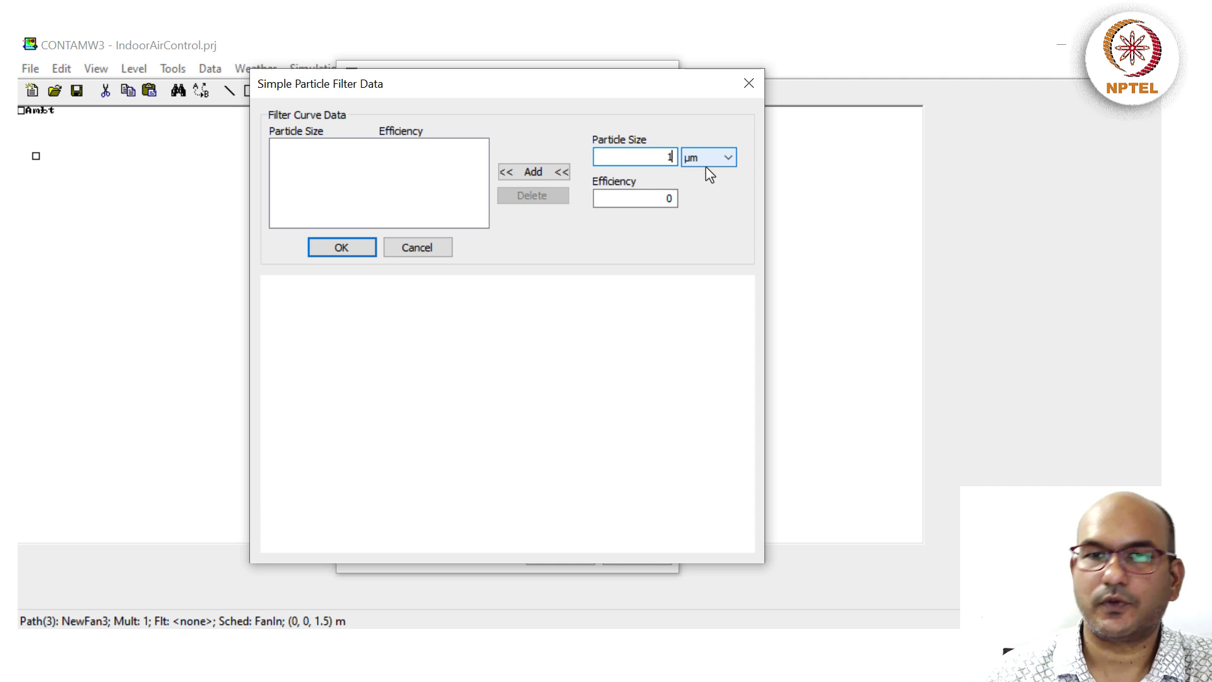
pyautogui.doubleClick(670, 198)
pyautogui.write('0.3')
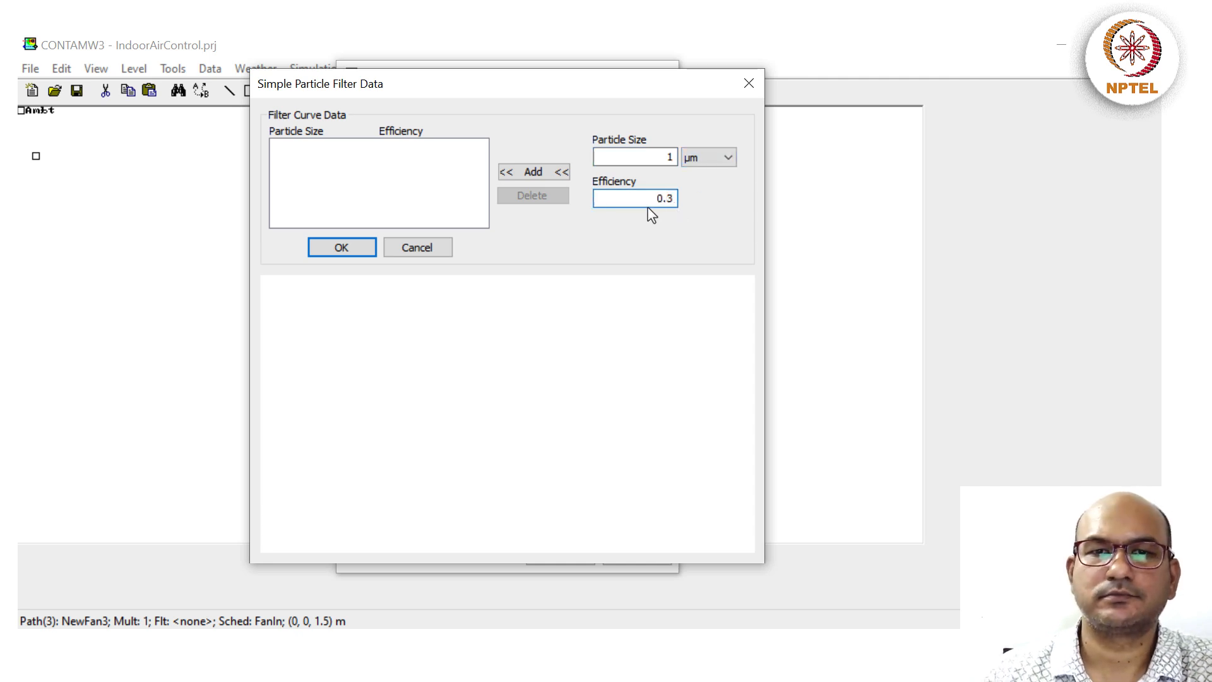
pyautogui.click(537, 171)
# - Add MERV9 filter curve points at 2.5 µm and 5 µm with efficiency 0.3, and accept the filter element
pyautogui.doubleClick(675, 157)
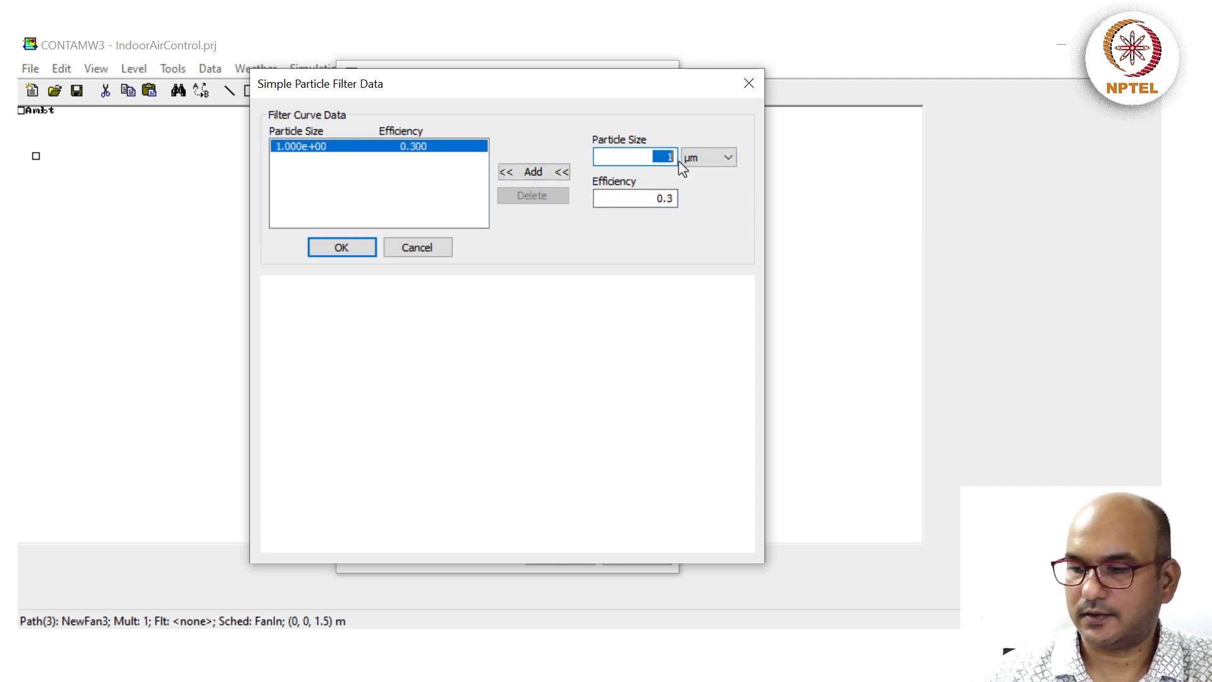
pyautogui.write('2.5')
pyautogui.click(532, 172)
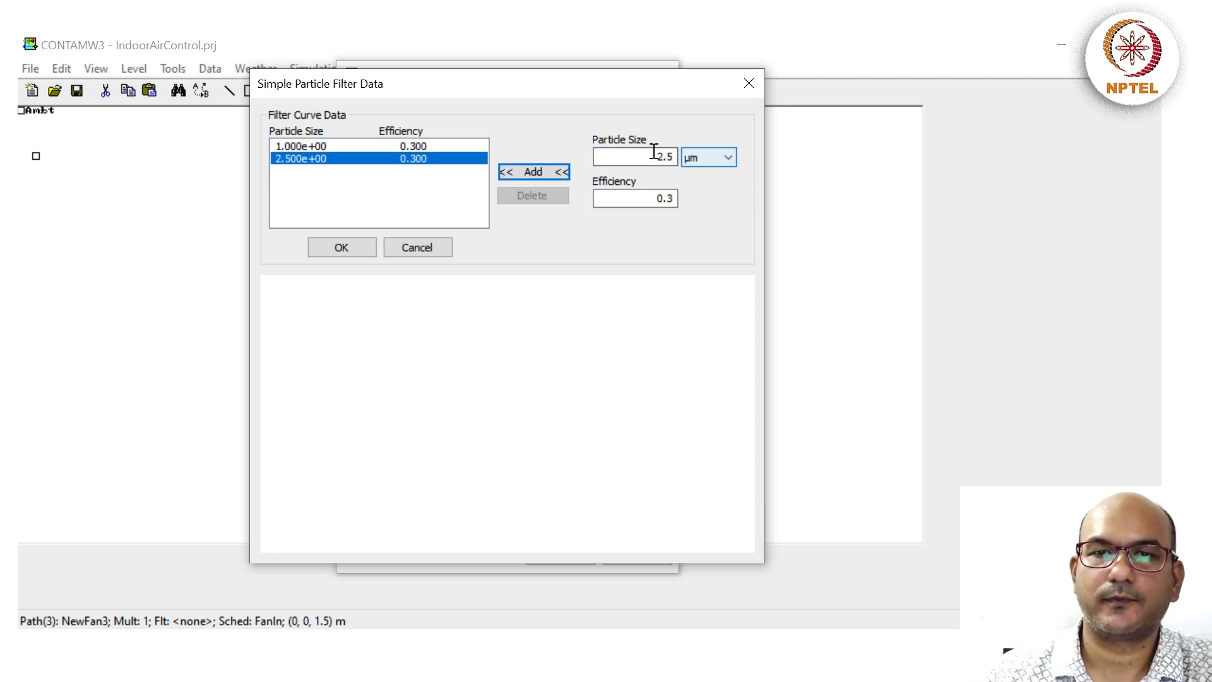
pyautogui.doubleClick(650, 156)
pyautogui.write('5')
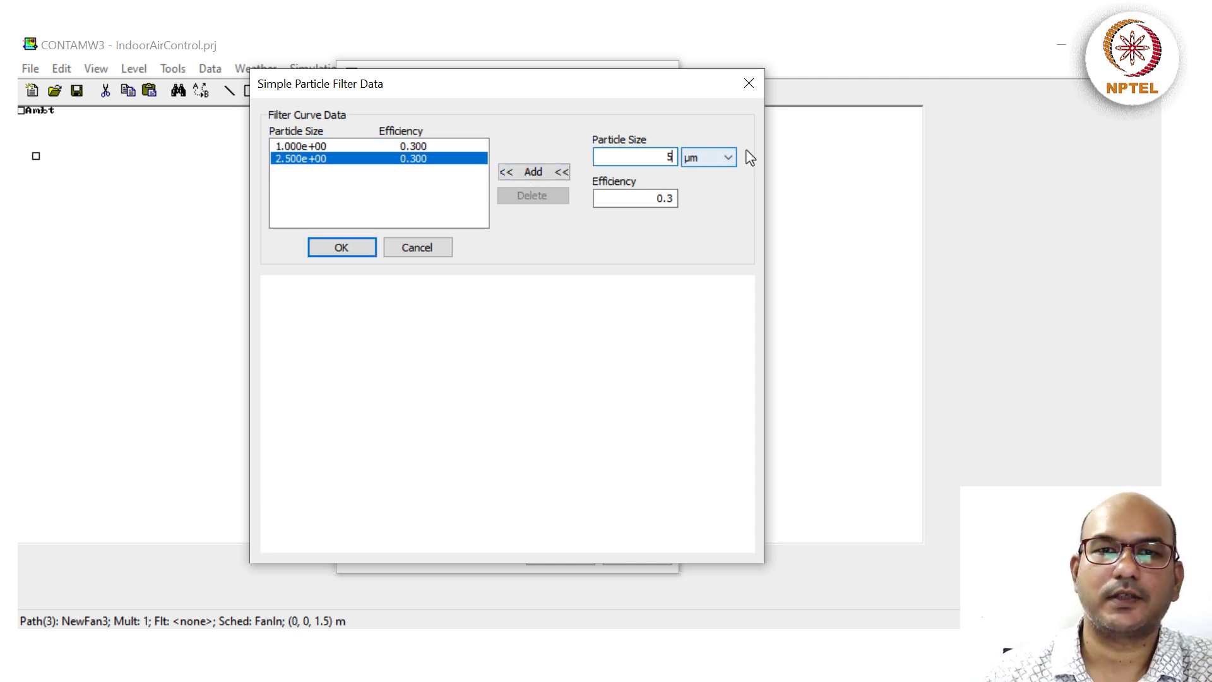
pyautogui.click(555, 171)
pyautogui.click(341, 248)
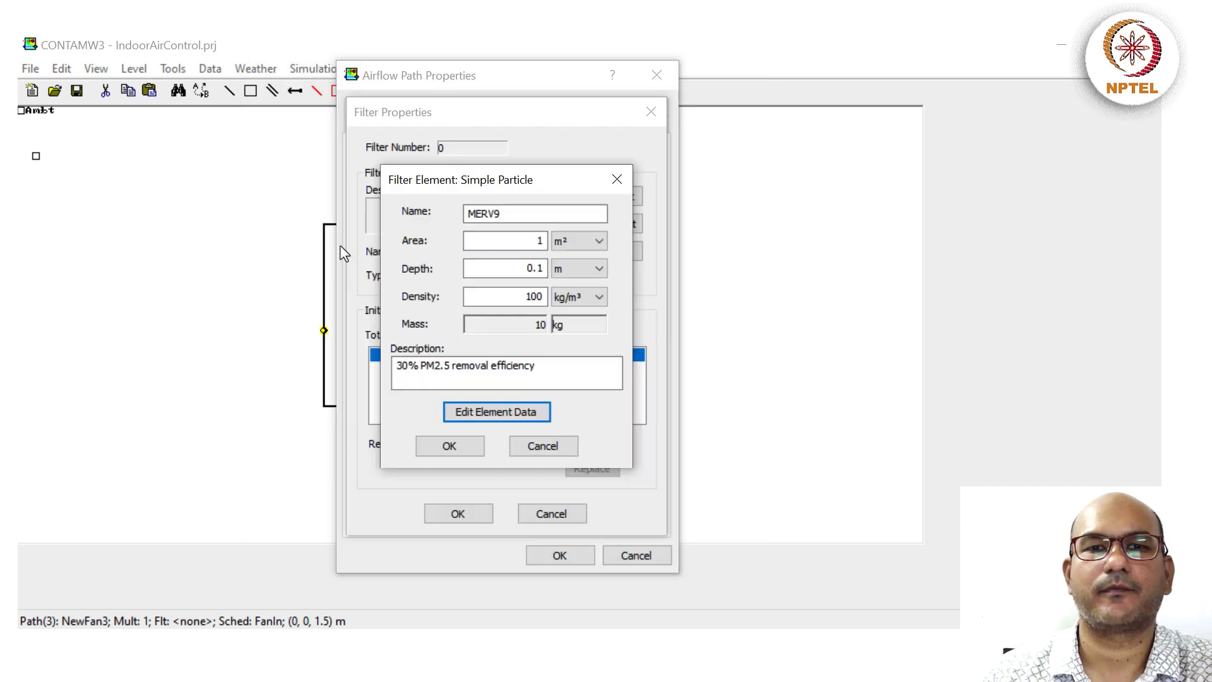
pyautogui.click(442, 448)
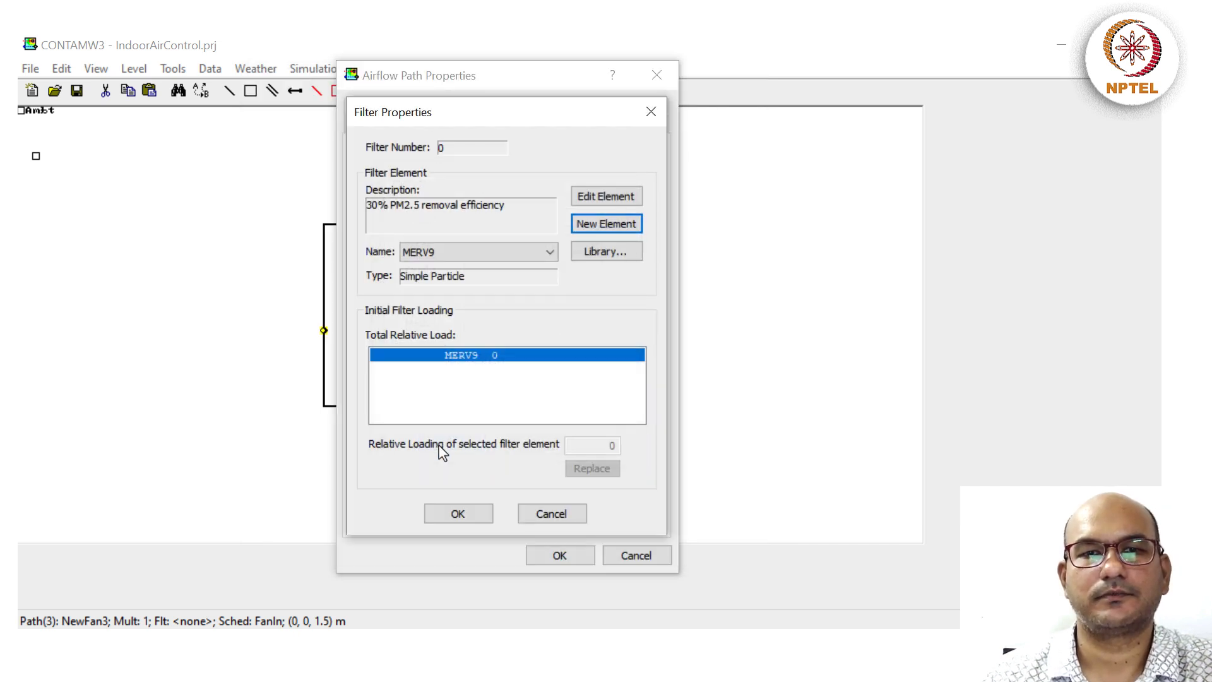
# - Choose MERV5 as the filter element for the NewFan3 path
pyautogui.click(470, 253)
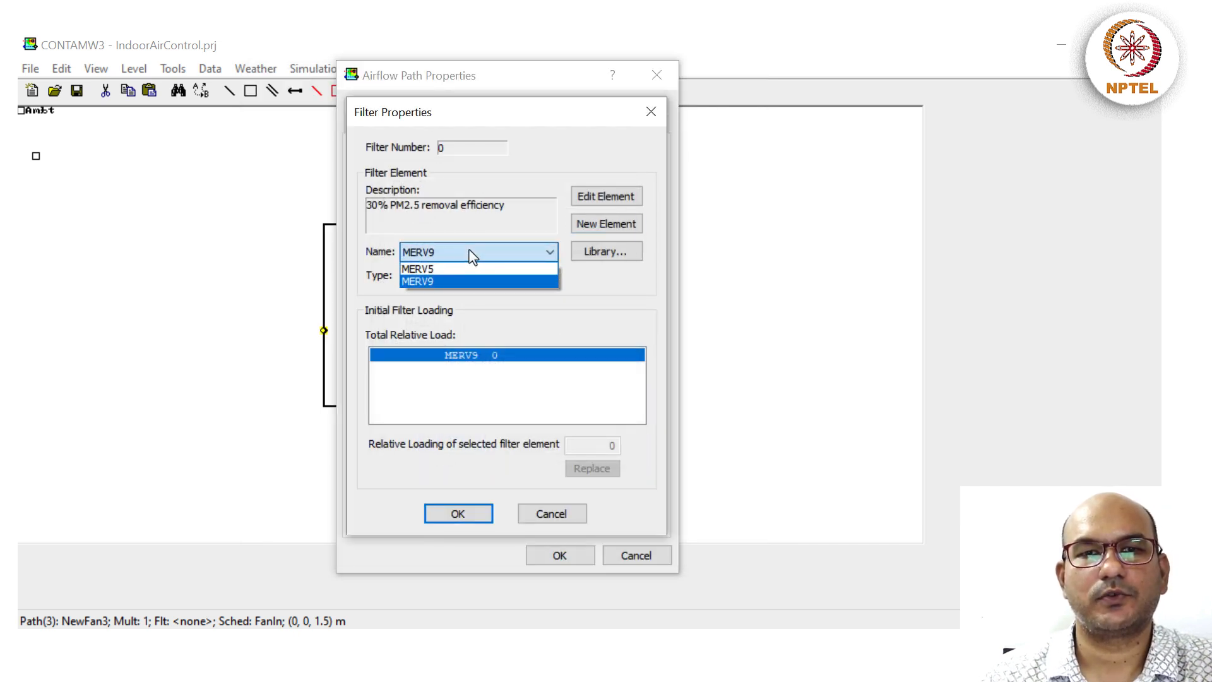
pyautogui.click(429, 272)
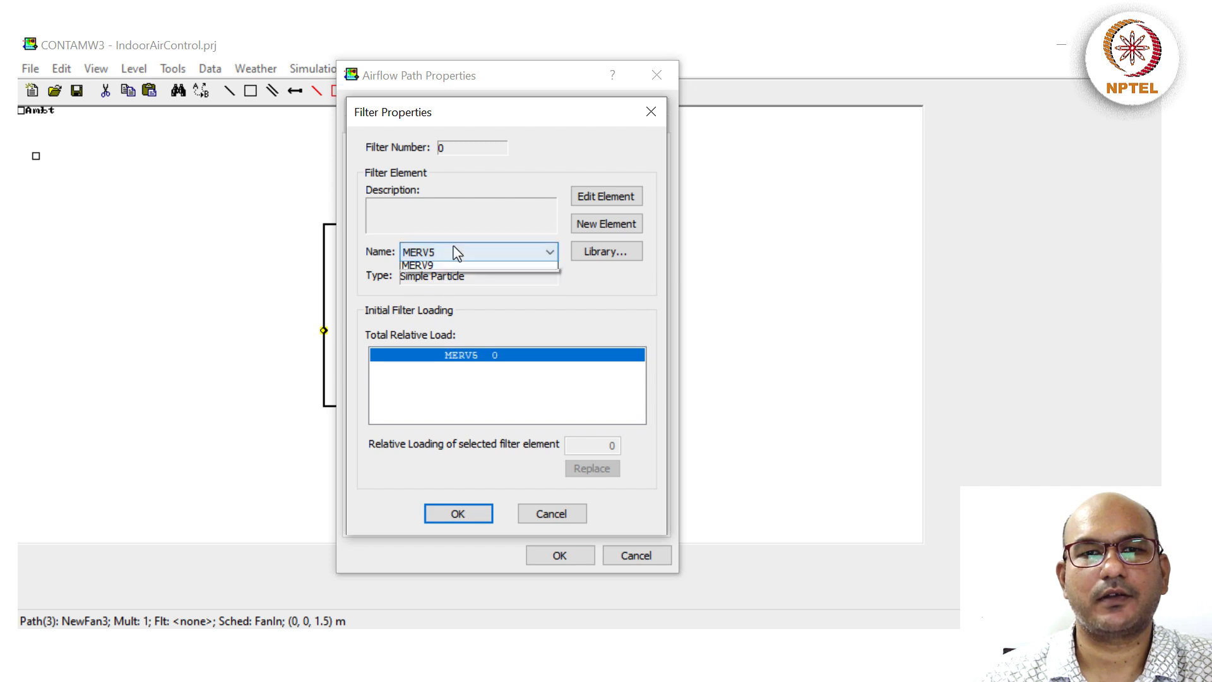
pyautogui.click(435, 278)
pyautogui.click(459, 259)
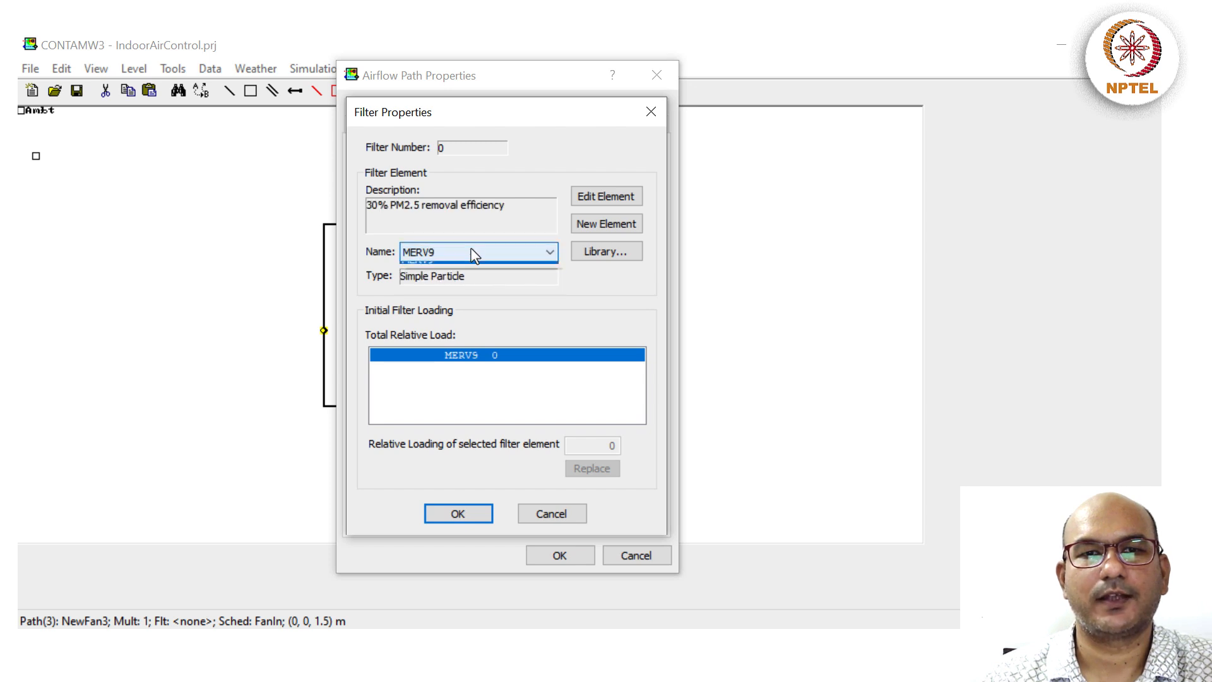
pyautogui.click(460, 267)
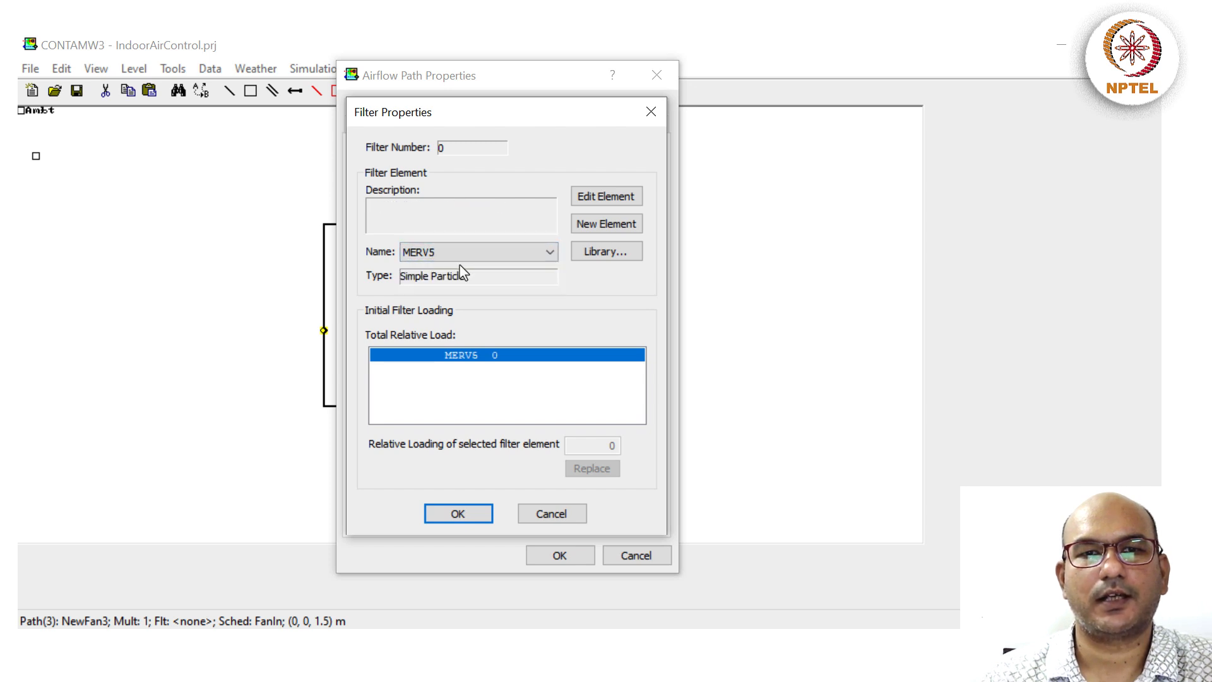
# - Add the description "20% PM2.5 removal efficiency" to the MERV5 filter element and accept it
pyautogui.click(628, 196)
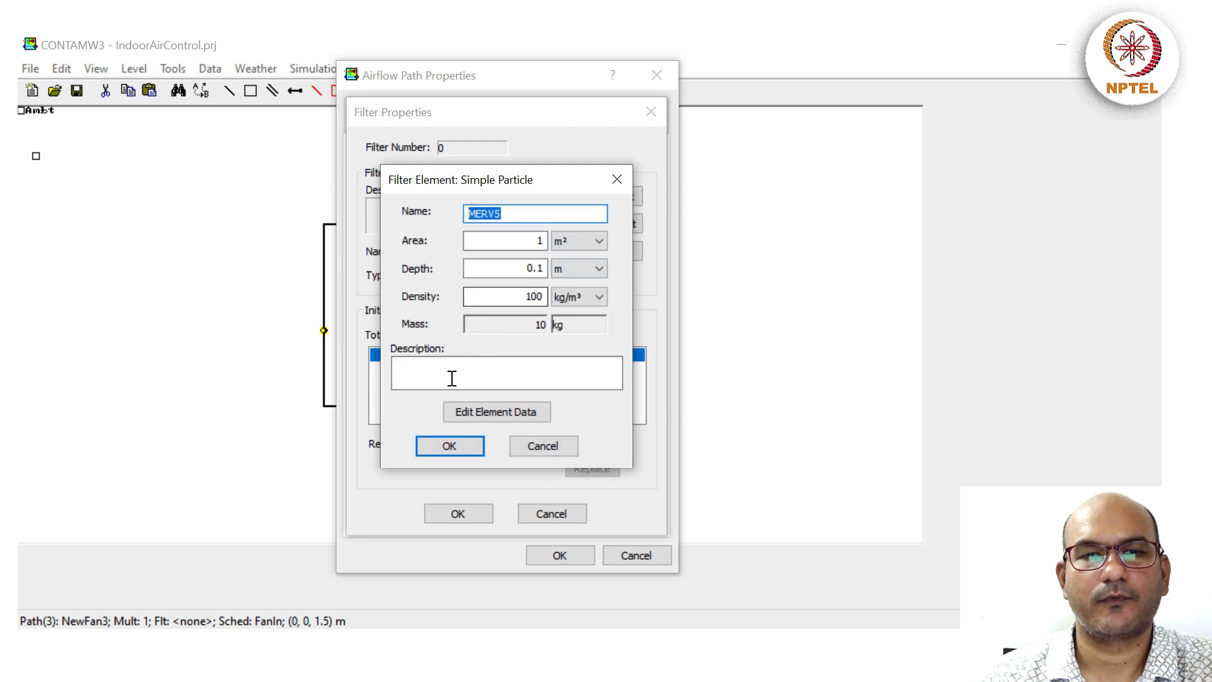
pyautogui.click(451, 379)
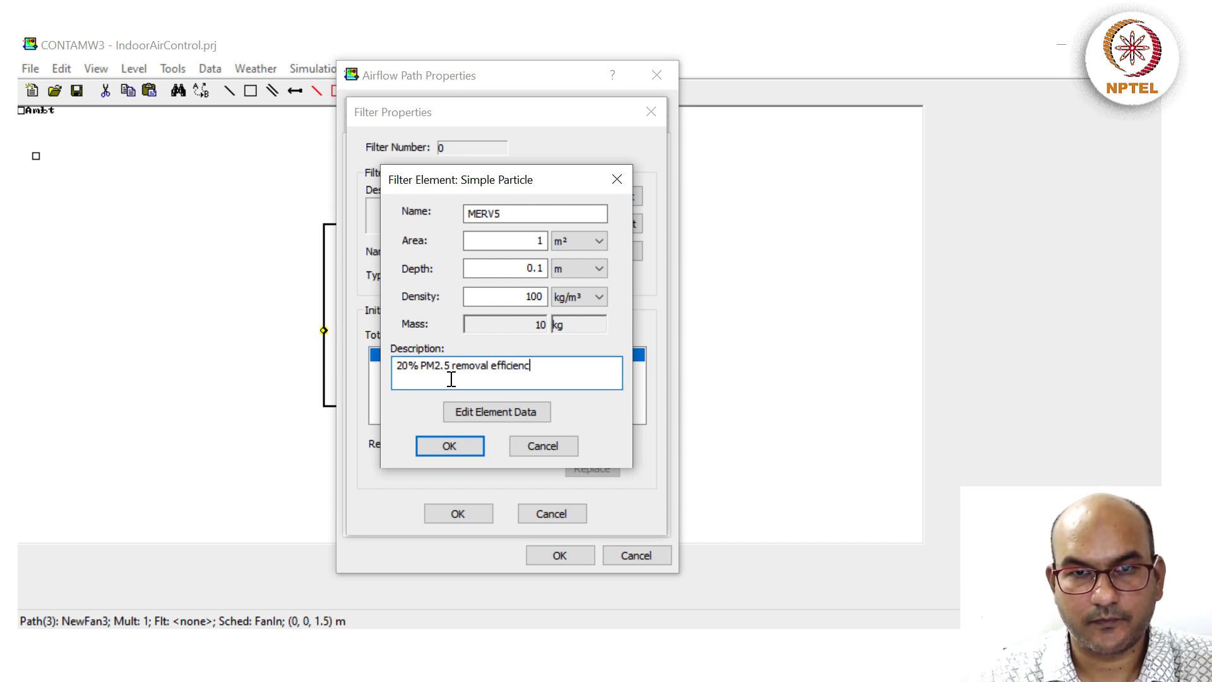
pyautogui.press('Return')
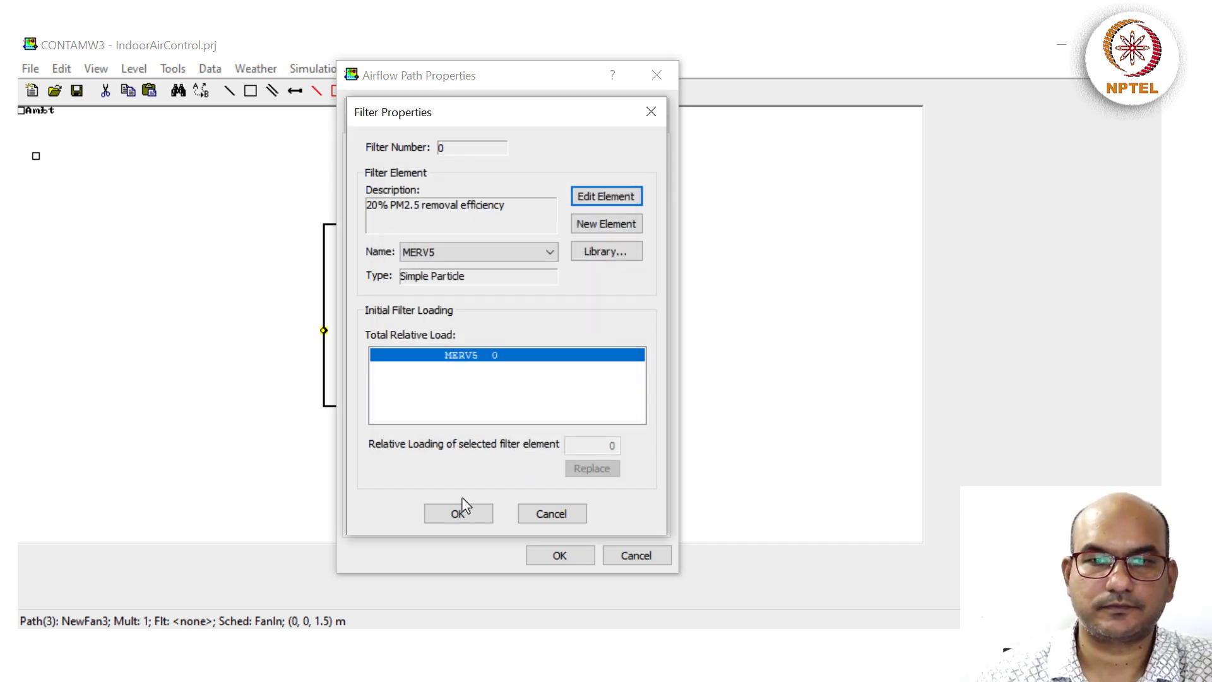
# - Switch the filter element of the NewFan3 path to MERV9
pyautogui.click(530, 251)
pyautogui.click(505, 270)
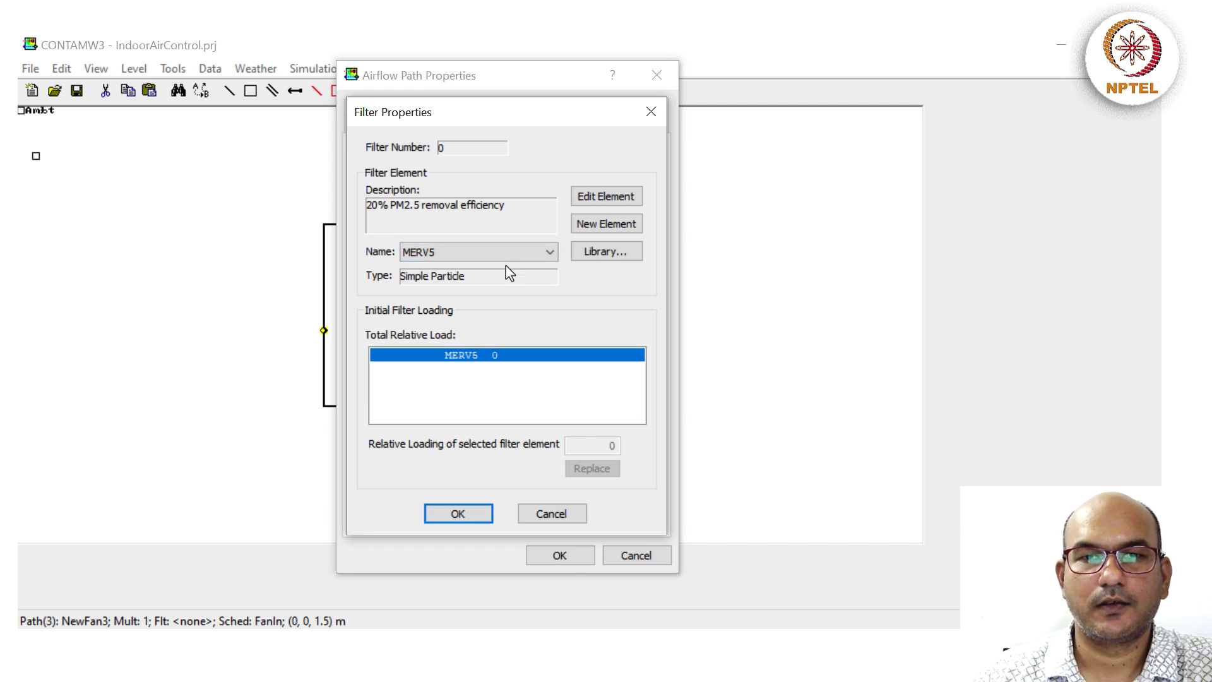
pyautogui.click(505, 253)
pyautogui.click(499, 282)
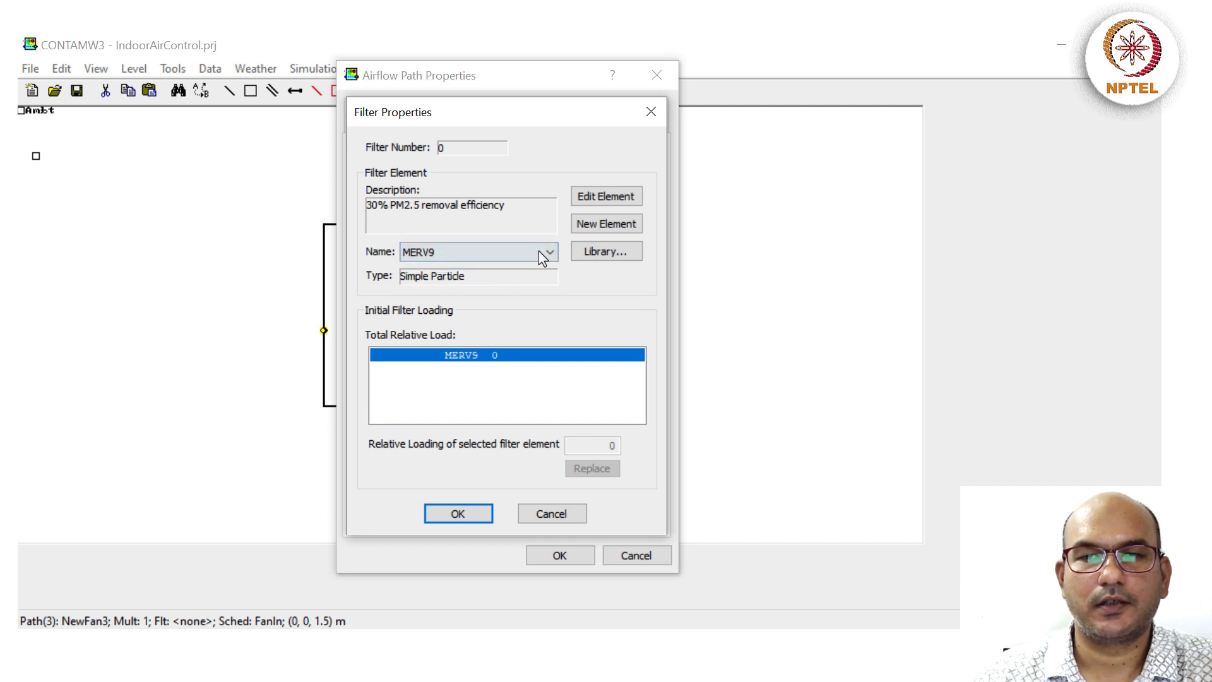
# - Create a Simple Particle Filtration element named MERV12 with the description "80% PM2.5 removal efficiency"
pyautogui.click(596, 224)
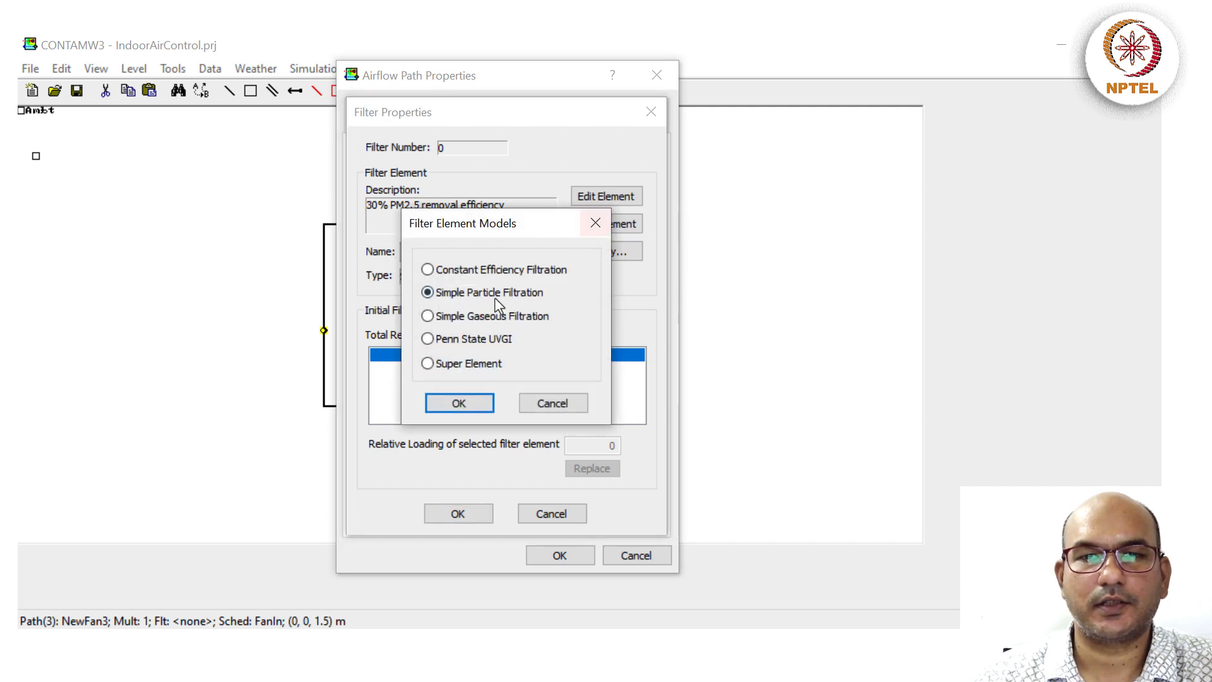
pyautogui.click(461, 404)
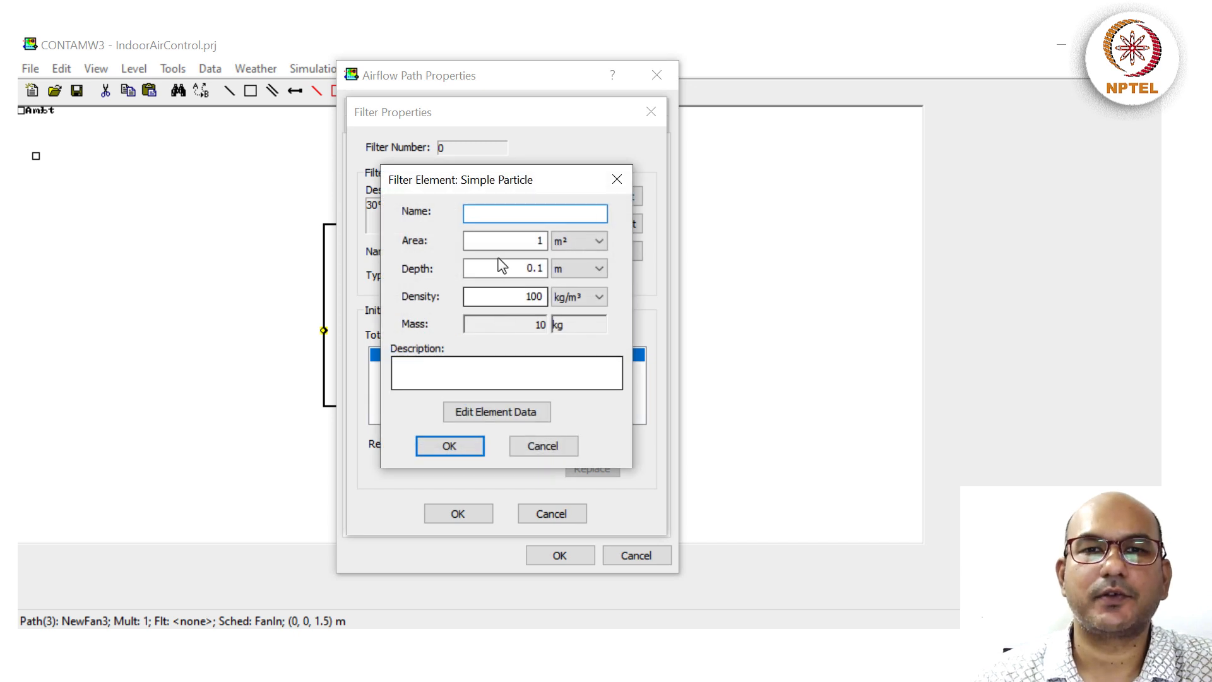
pyautogui.write('MERV12')
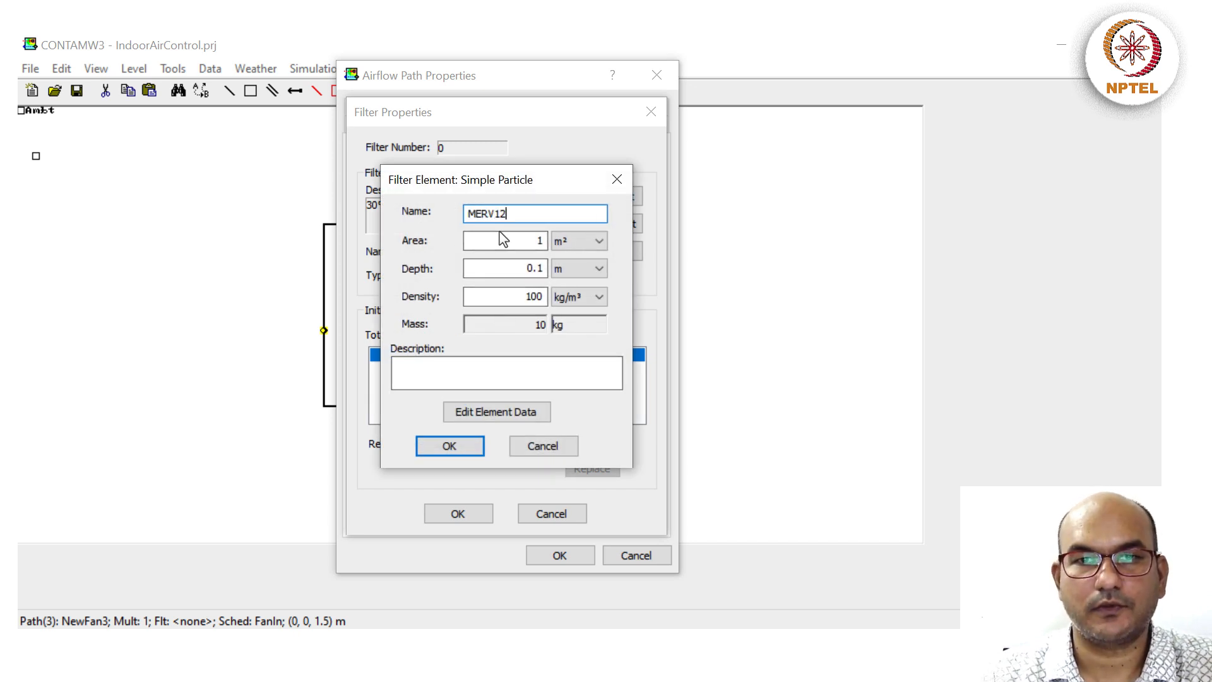
pyautogui.press('Tab')
pyautogui.press('Tab')
pyautogui.press('Tab')
pyautogui.press('Tab')
pyautogui.press('Tab')
pyautogui.press('Tab')
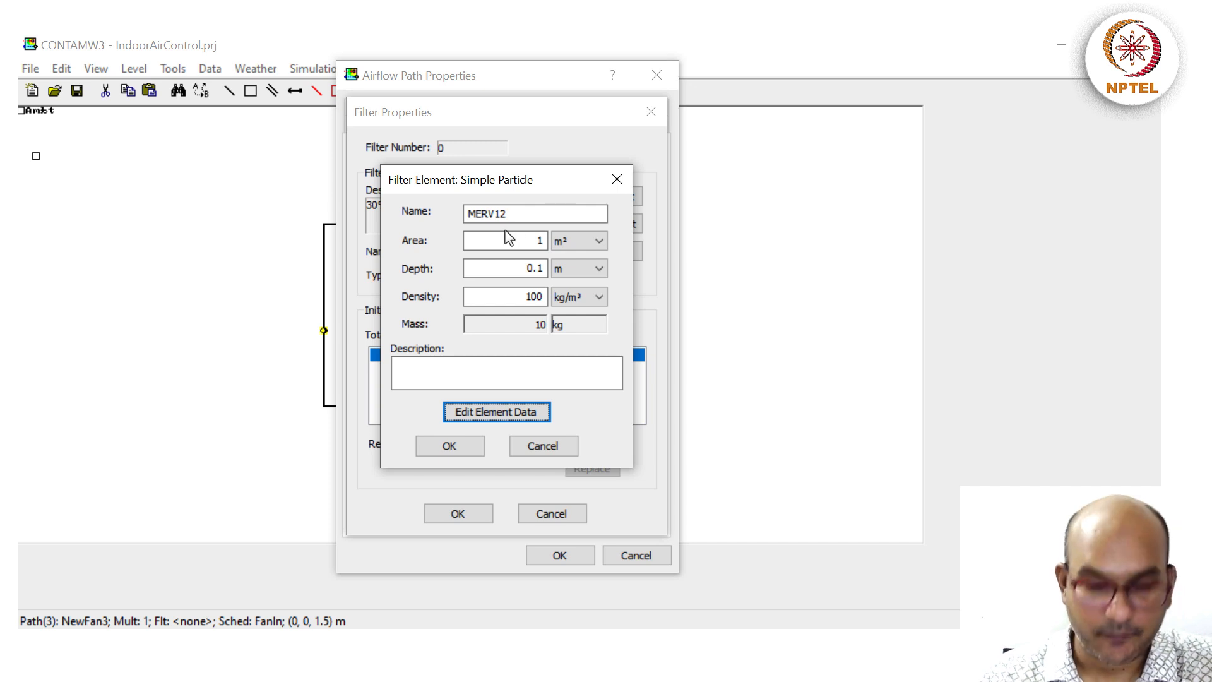
pyautogui.click(427, 376)
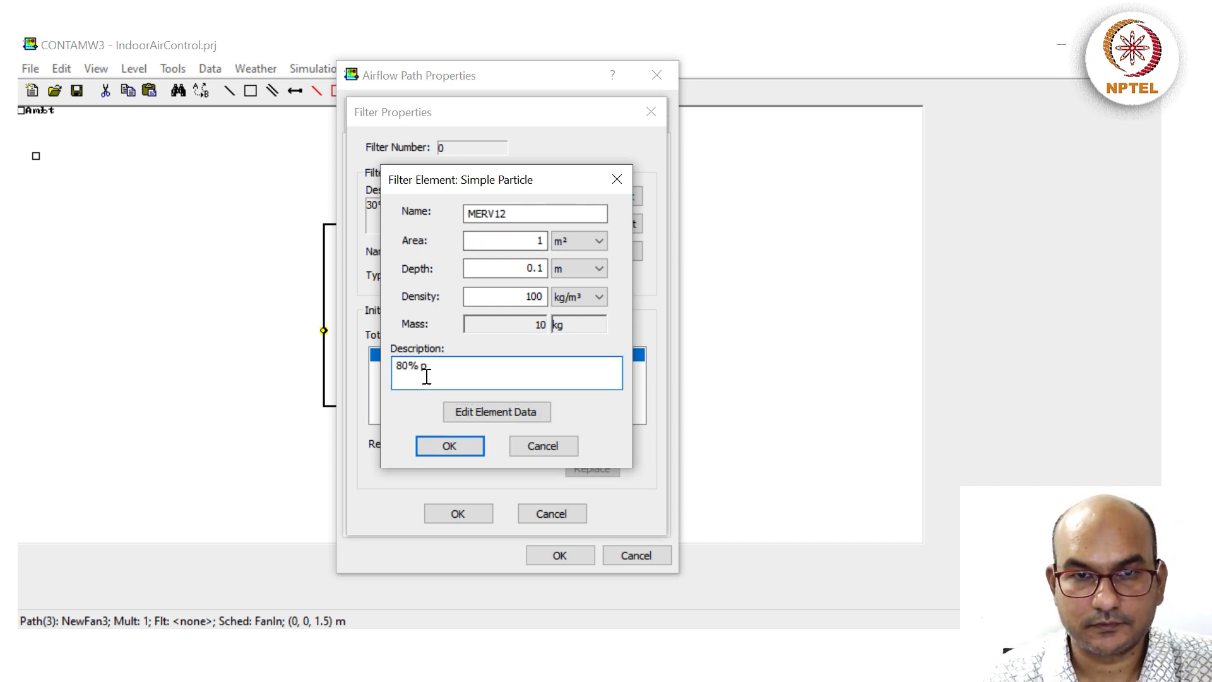
pyautogui.write('80% PM2.5 removal efficiency')
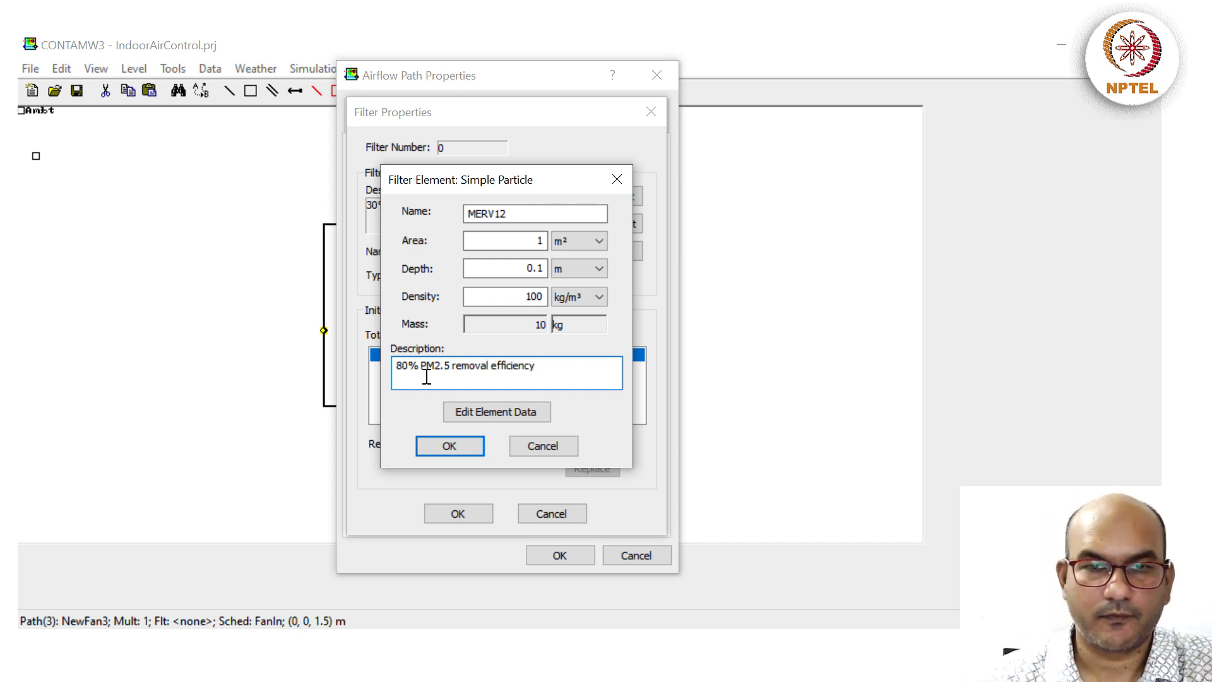
# - Add a filter curve point for MERV12 with particle size 1 µm and efficiency 0.8
pyautogui.click(483, 410)
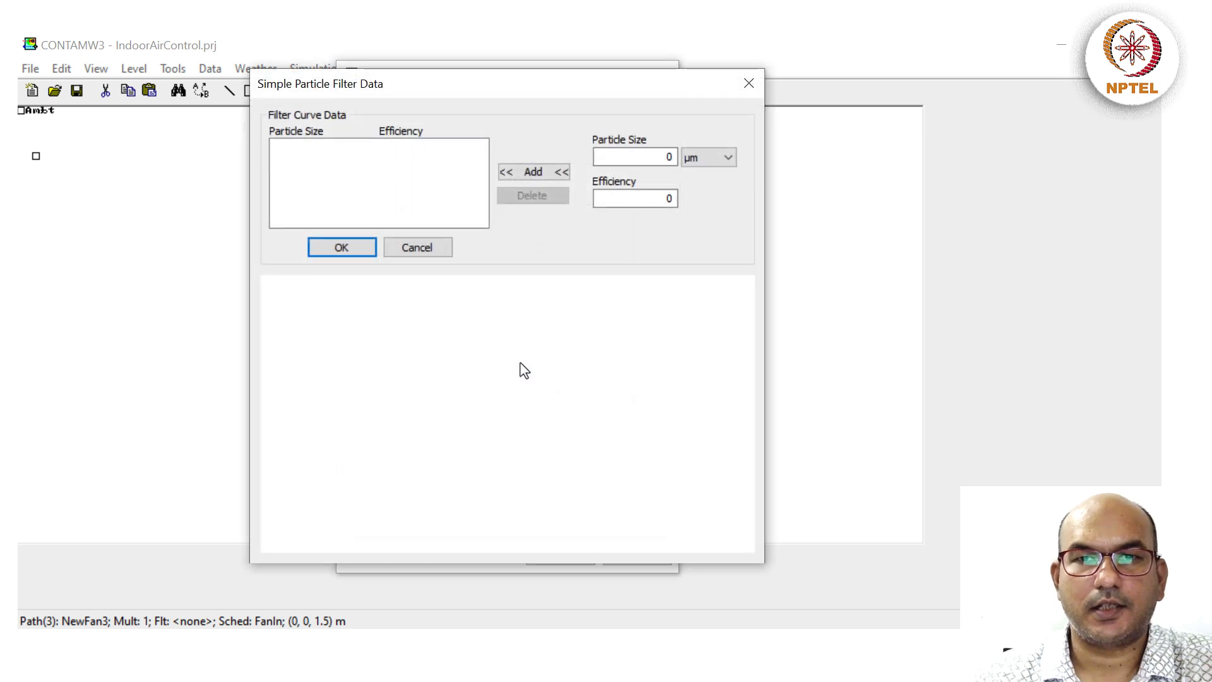
pyautogui.doubleClick(660, 157)
pyautogui.write('1')
pyautogui.press('Tab')
pyautogui.write('0.')
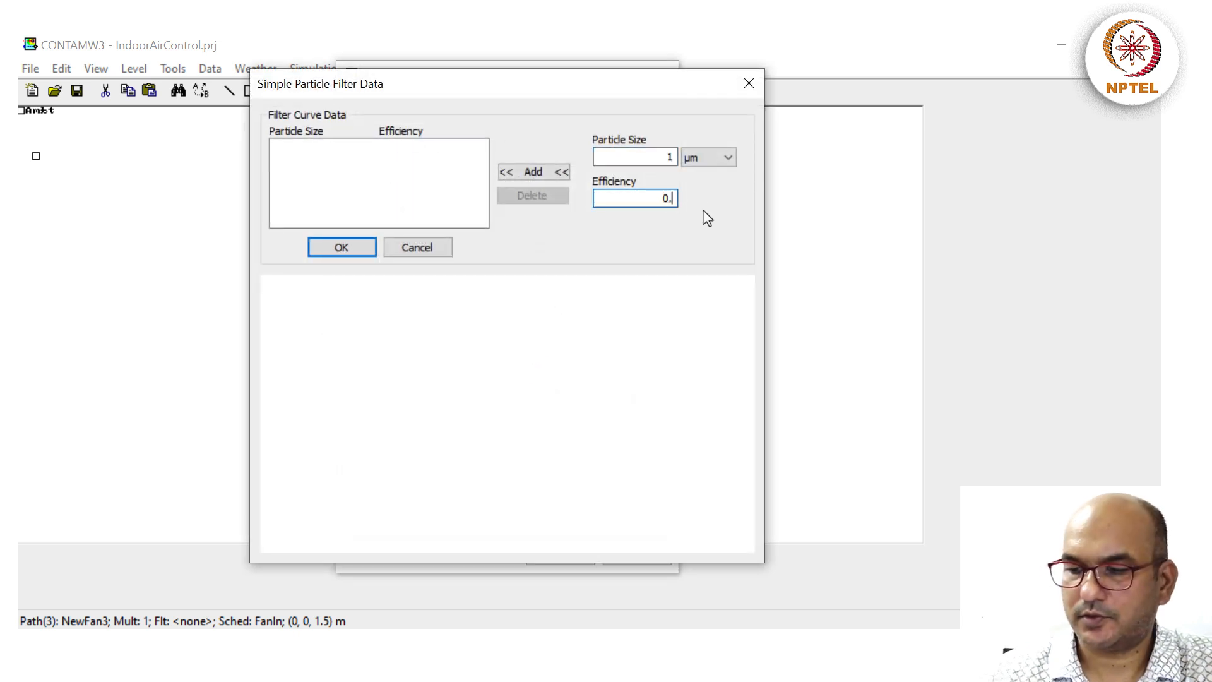
pyautogui.click(547, 173)
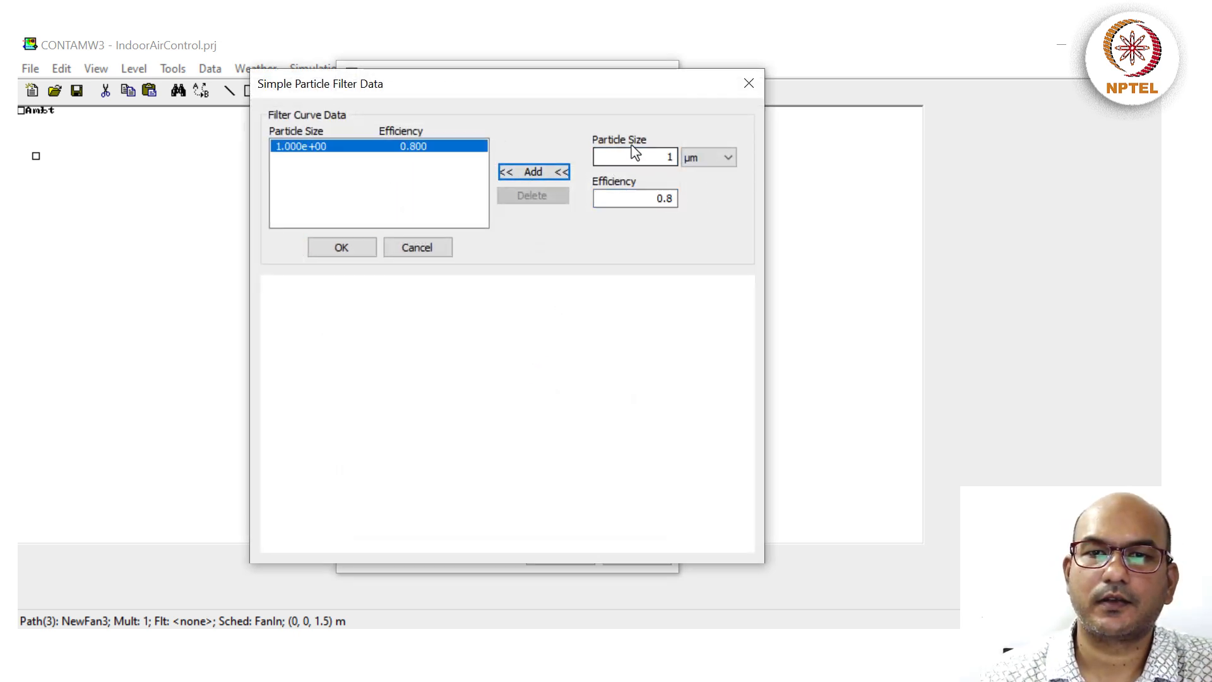
# - Add MERV12 filter curve points at 2.5 µm and 5 µm with efficiency 0.8, and accept the filter element
pyautogui.click(689, 157)
pyautogui.hotkey('shift', 'Tab')
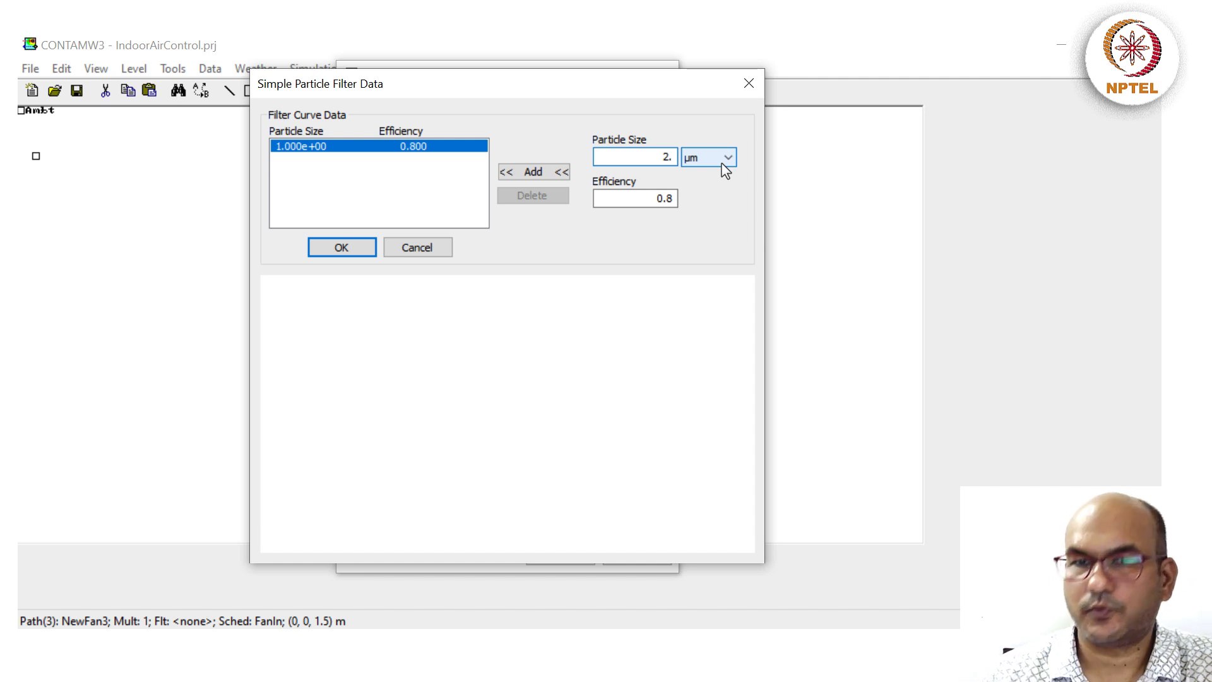
pyautogui.click(542, 170)
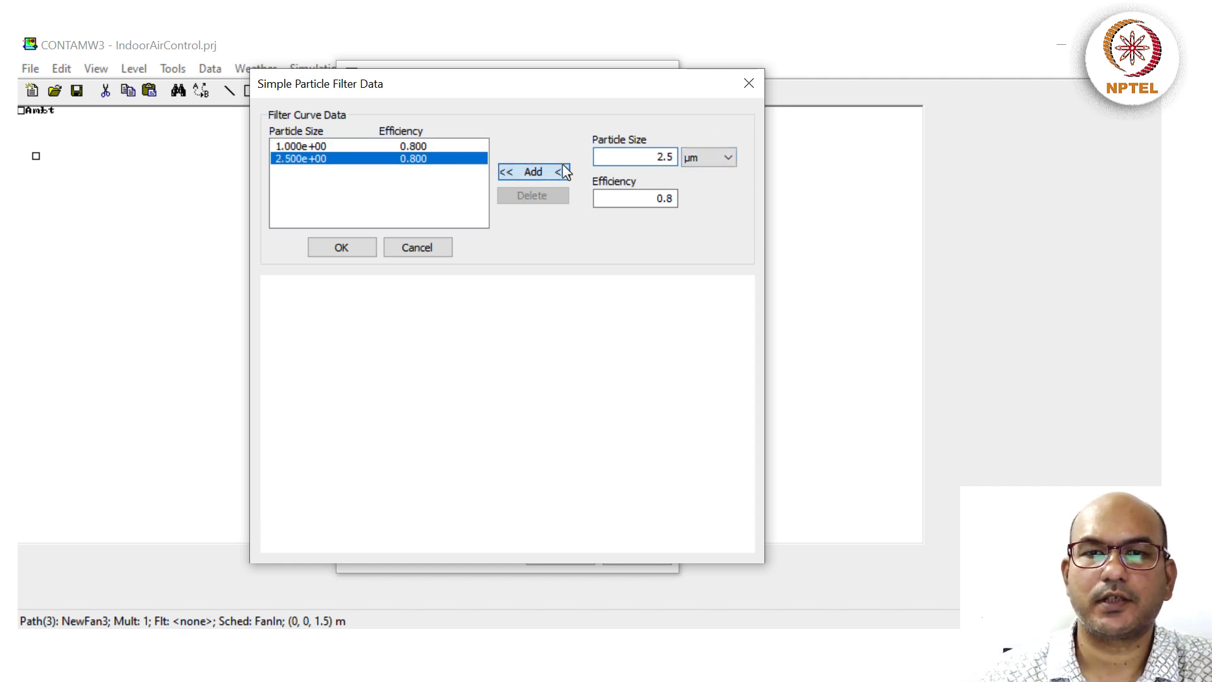
pyautogui.click(692, 165)
pyautogui.hotkey('shift', 'Tab')
pyautogui.write('5')
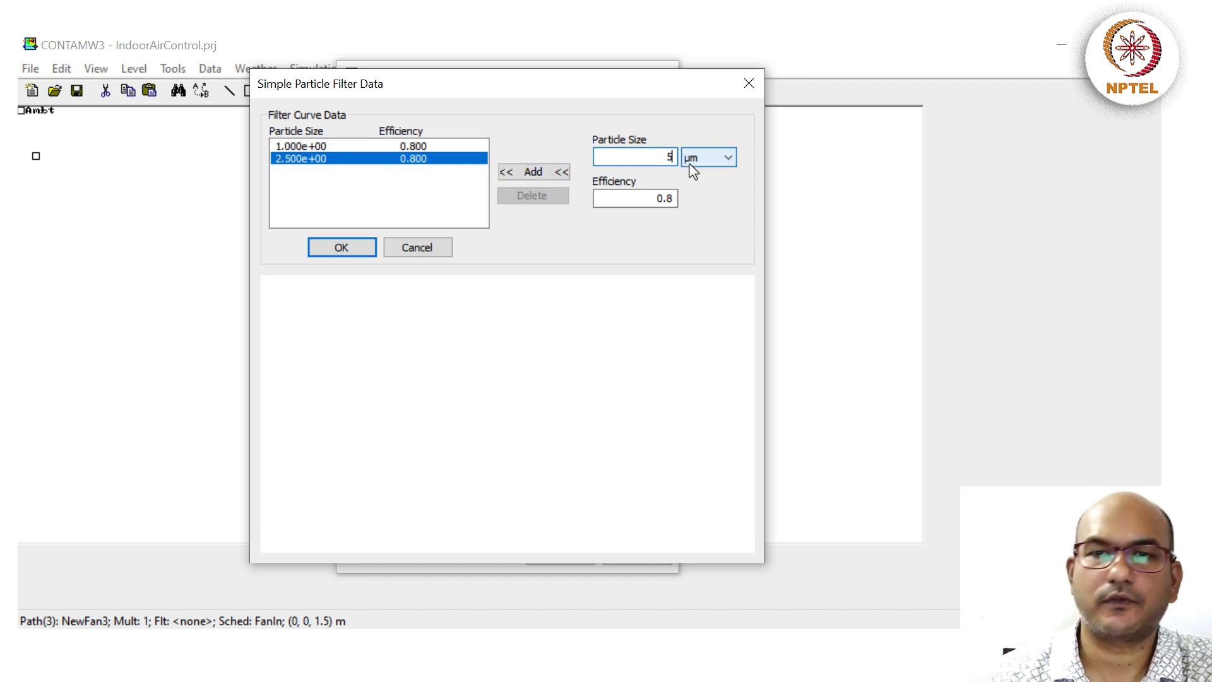
pyautogui.click(543, 175)
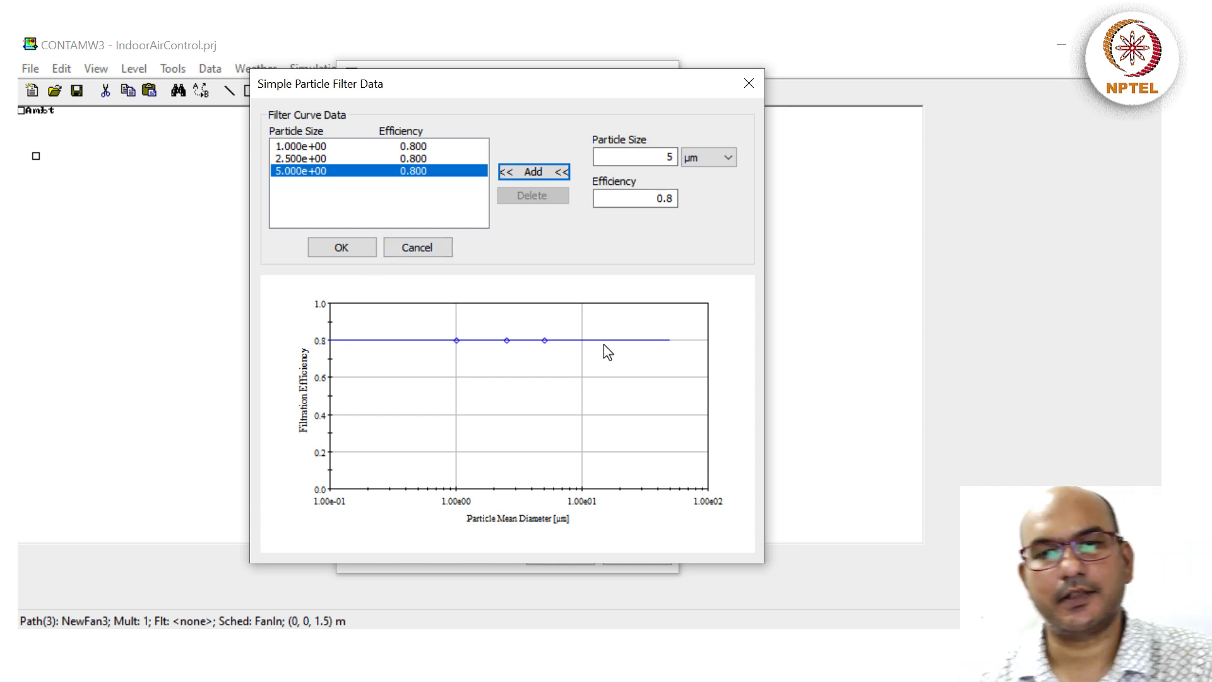
pyautogui.click(340, 259)
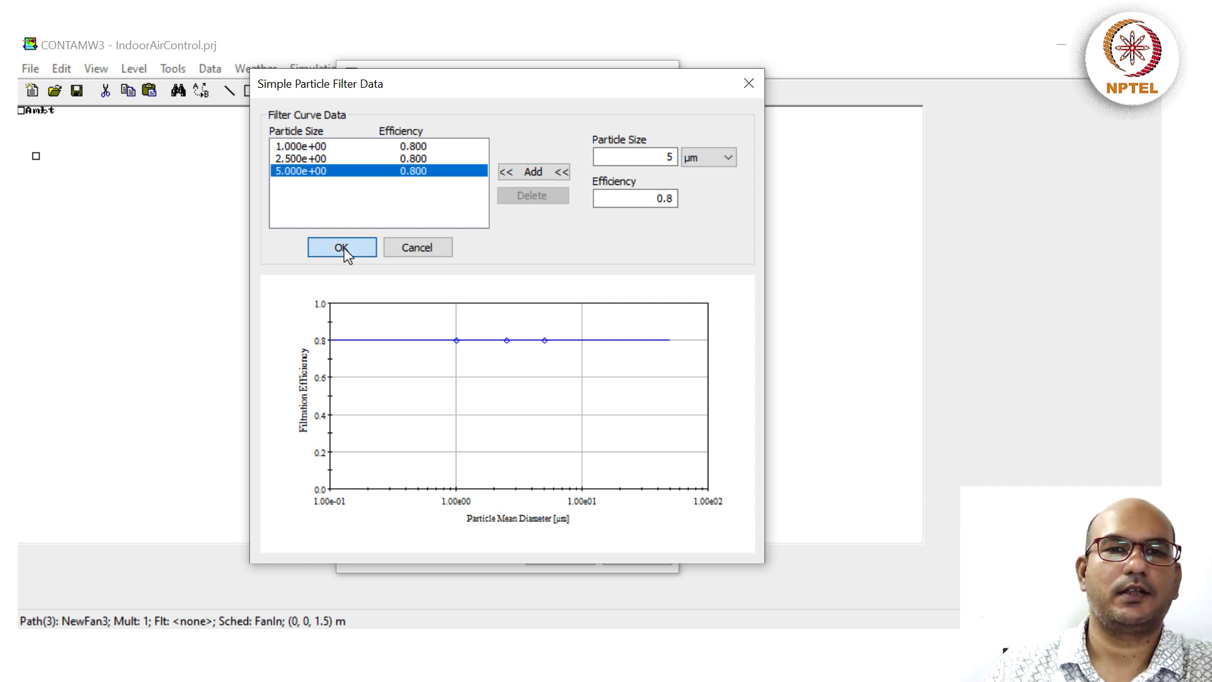
pyautogui.click(461, 448)
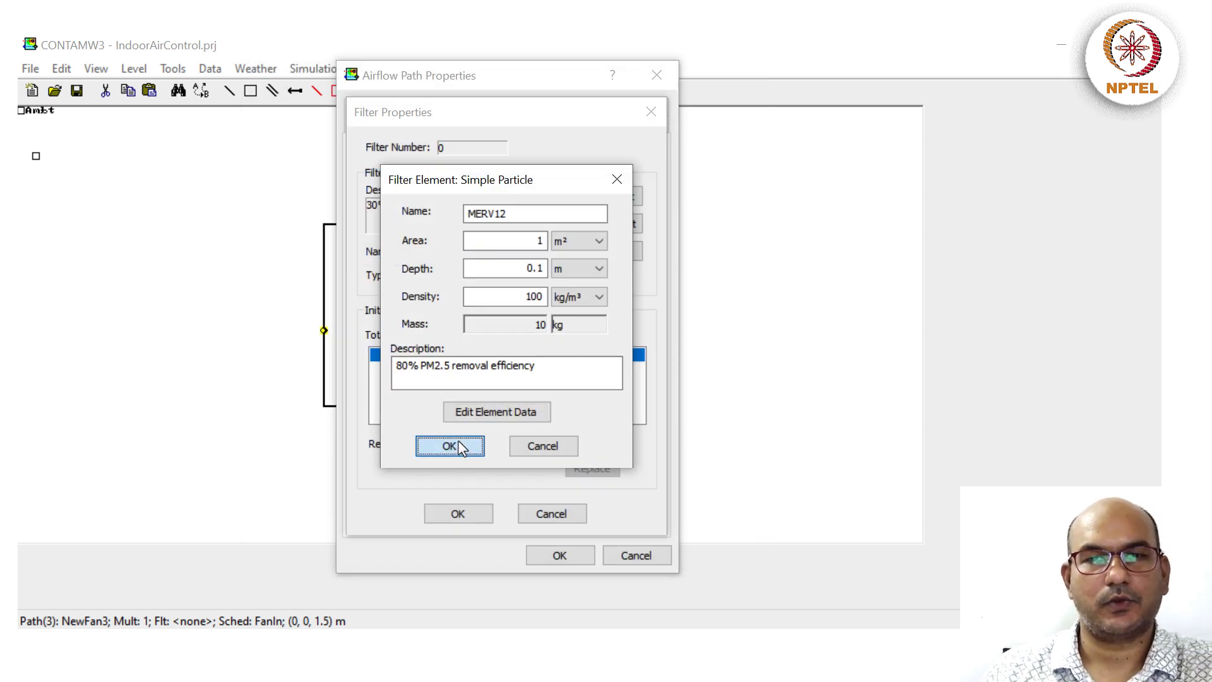
pyautogui.click(509, 254)
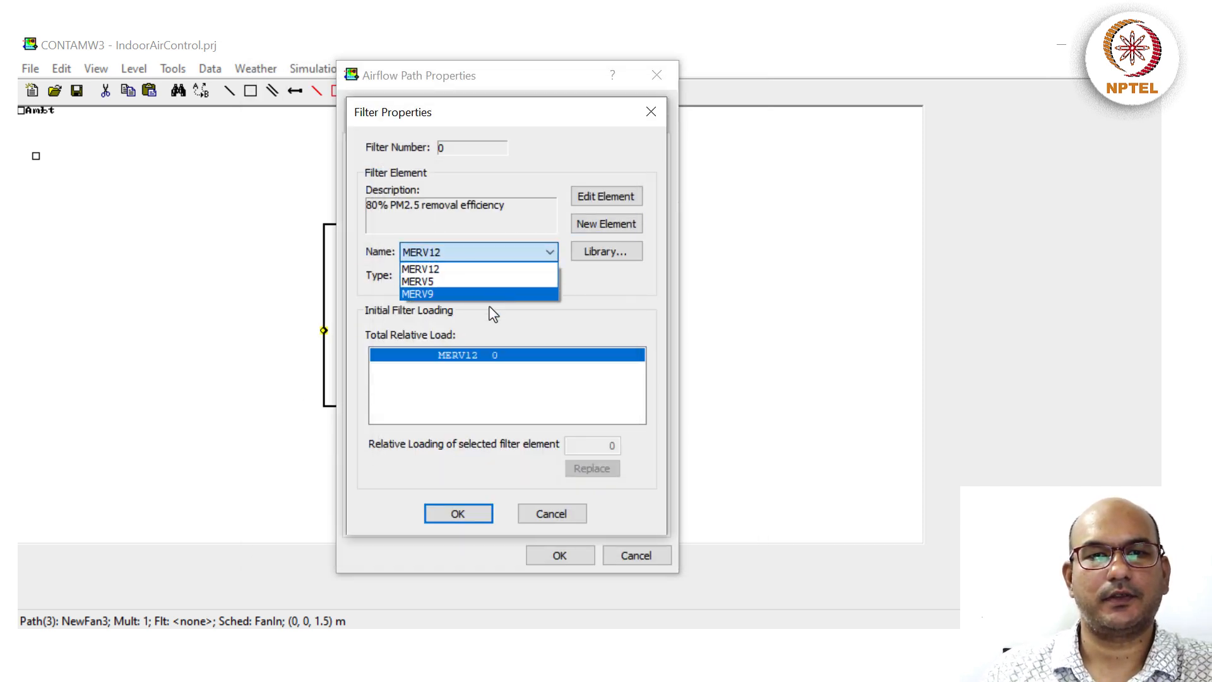
pyautogui.click(517, 251)
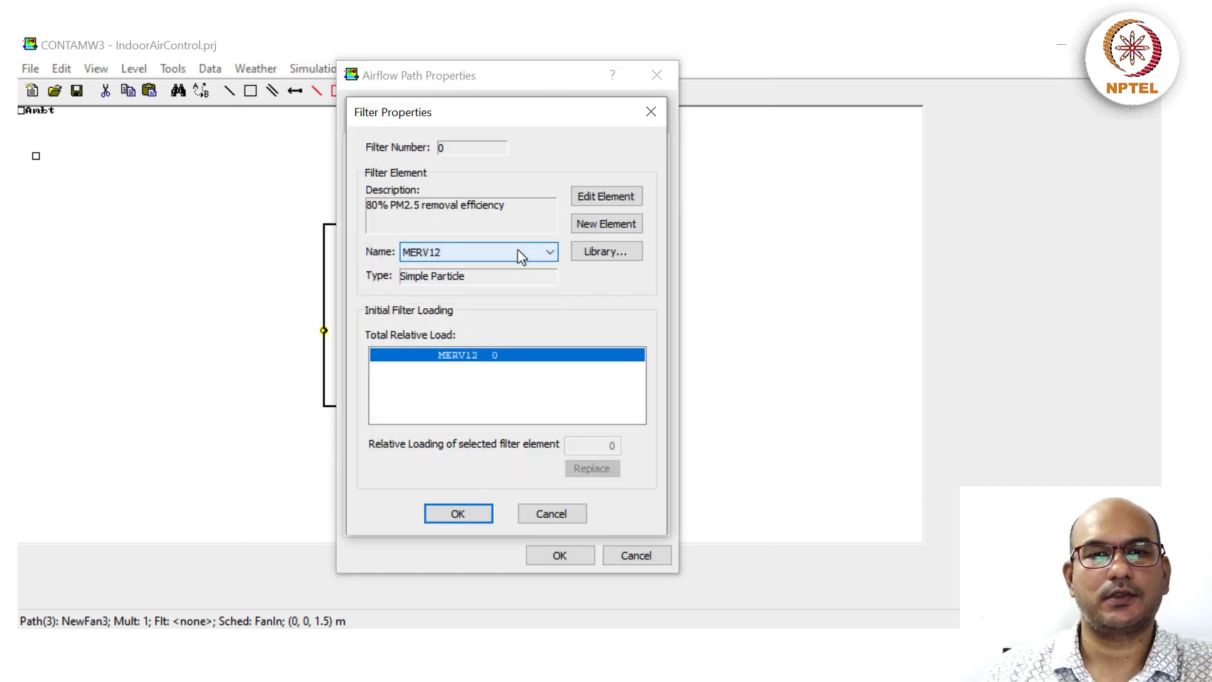
# - Create a Simple Particle Filtration element named HEPA with the description "99.97% PM2.5 removal efficiency"
pyautogui.click(586, 221)
pyautogui.click(449, 403)
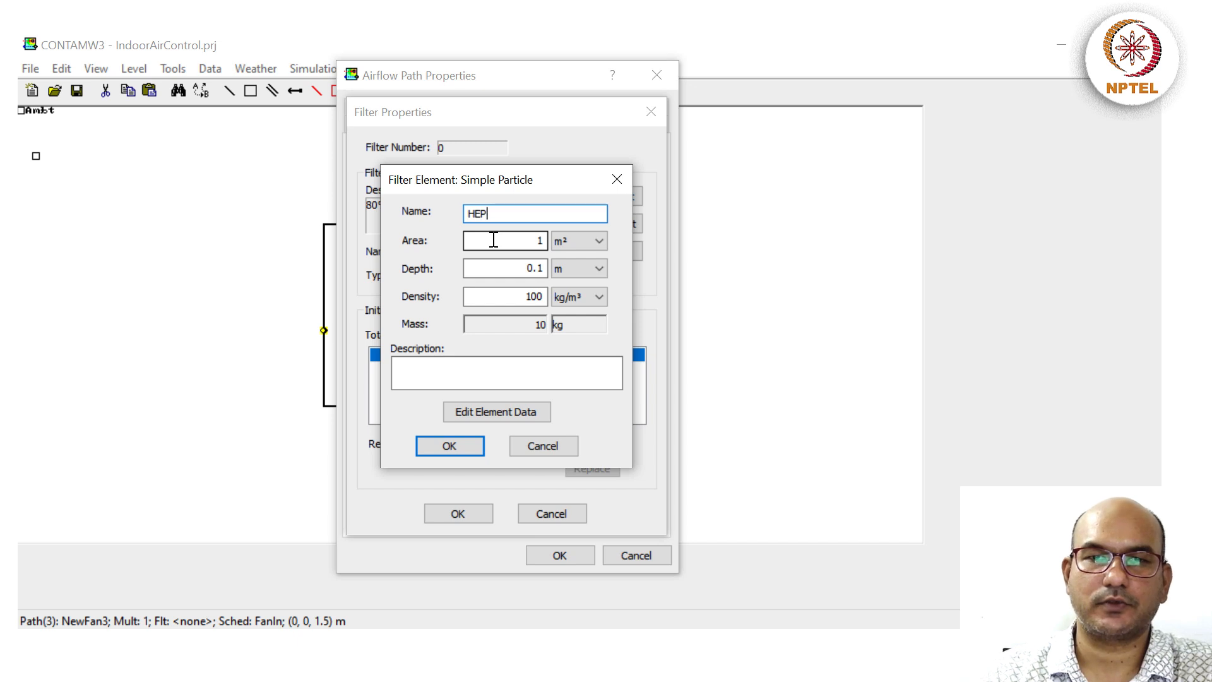
pyautogui.press('Tab')
pyautogui.press('Tab')
pyautogui.press('Tab')
pyautogui.press('Tab')
pyautogui.press('Tab')
pyautogui.press('Tab')
pyautogui.press('Tab')
pyautogui.press('Tab')
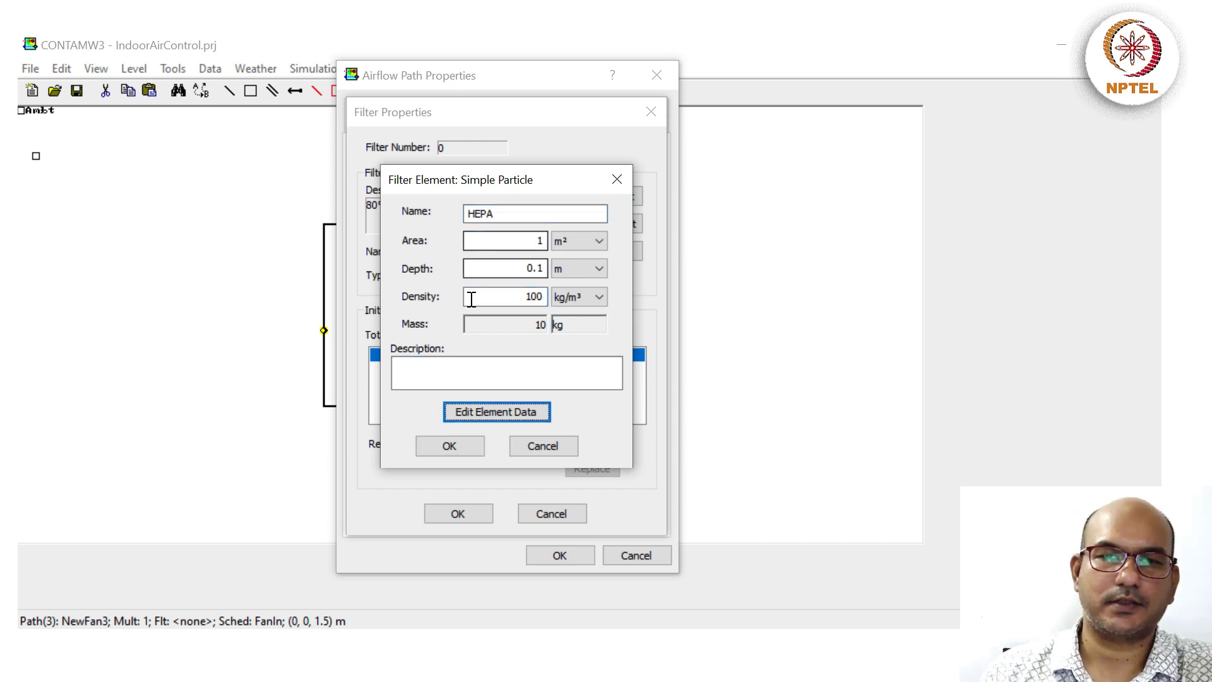
pyautogui.click(459, 366)
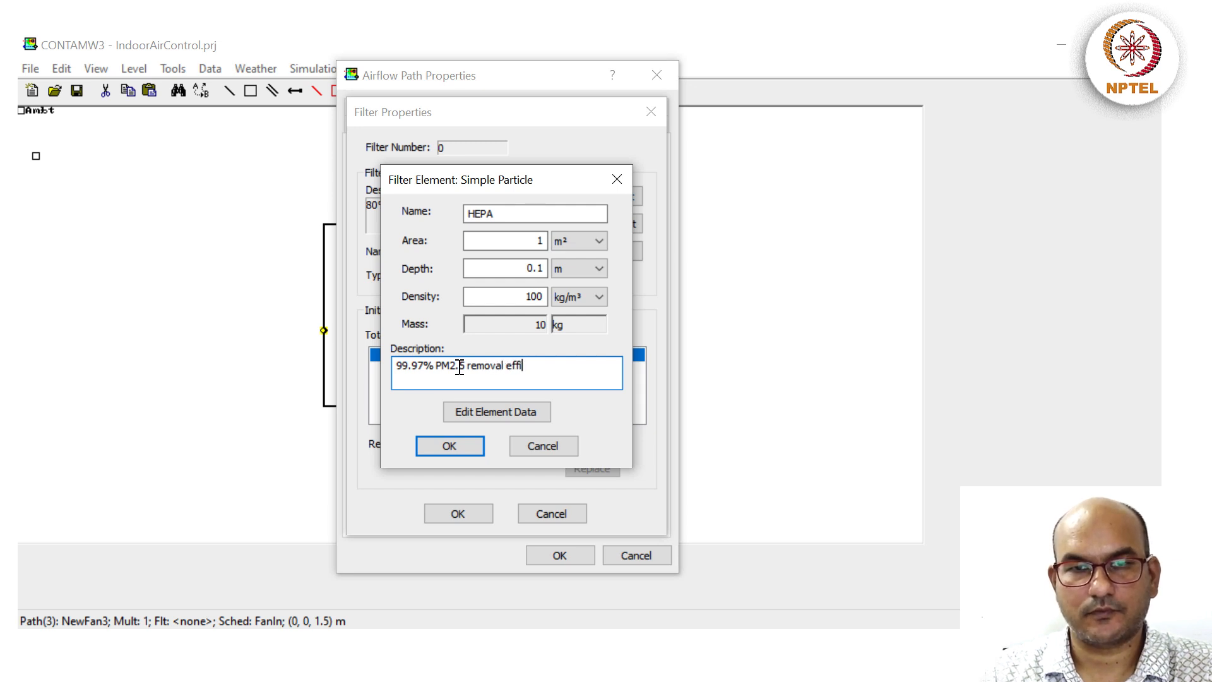
# - Add a filter curve point for HEPA with particle size 1 µm and efficiency 0.9997
pyautogui.click(469, 410)
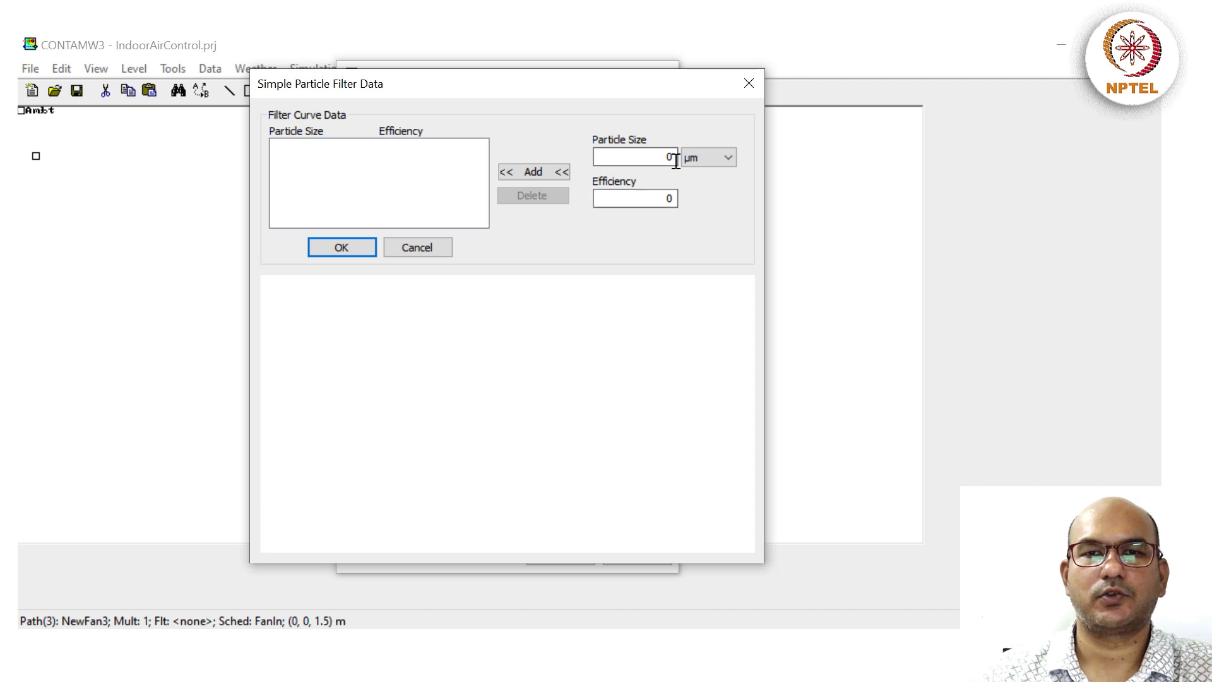
pyautogui.moveTo(662, 160); pyautogui.dragTo(747, 176)
pyautogui.write('1')
pyautogui.moveTo(660, 198); pyautogui.dragTo(747, 218)
pyautogui.write('0.9997')
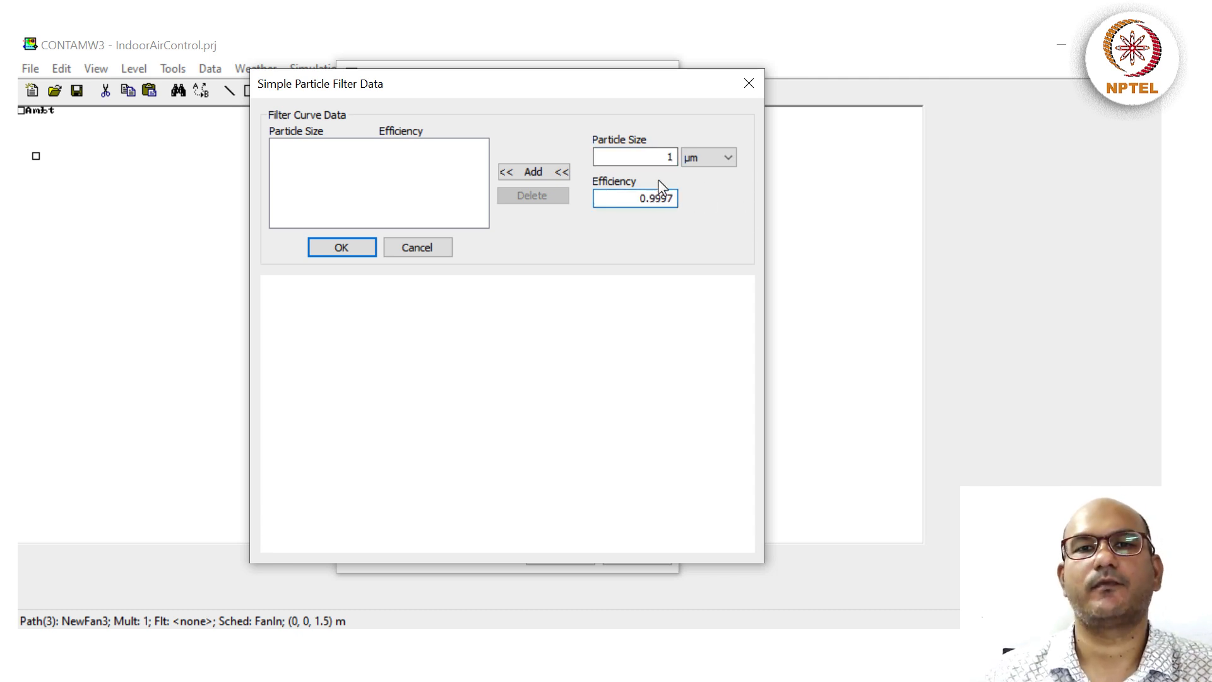
pyautogui.click(535, 172)
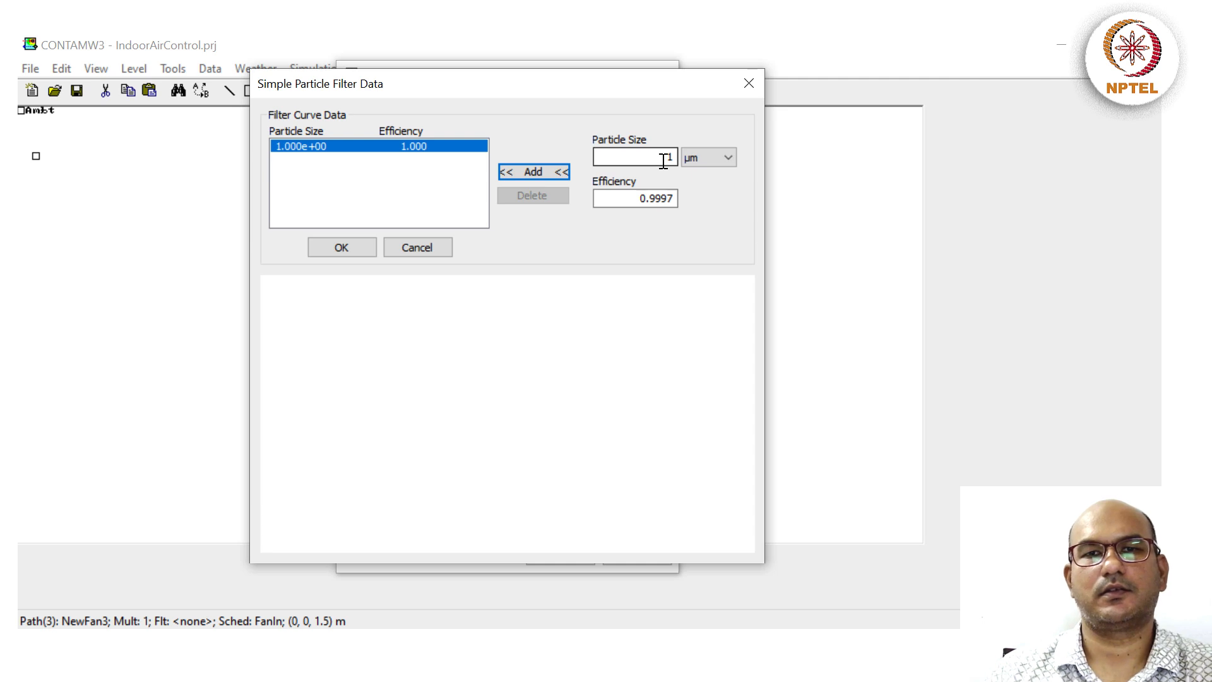
# - Add HEPA filter curve points at 2.5 µm and 5 µm with efficiency 0.9997, and accept the filter element
pyautogui.moveTo(664, 161); pyautogui.dragTo(690, 157)
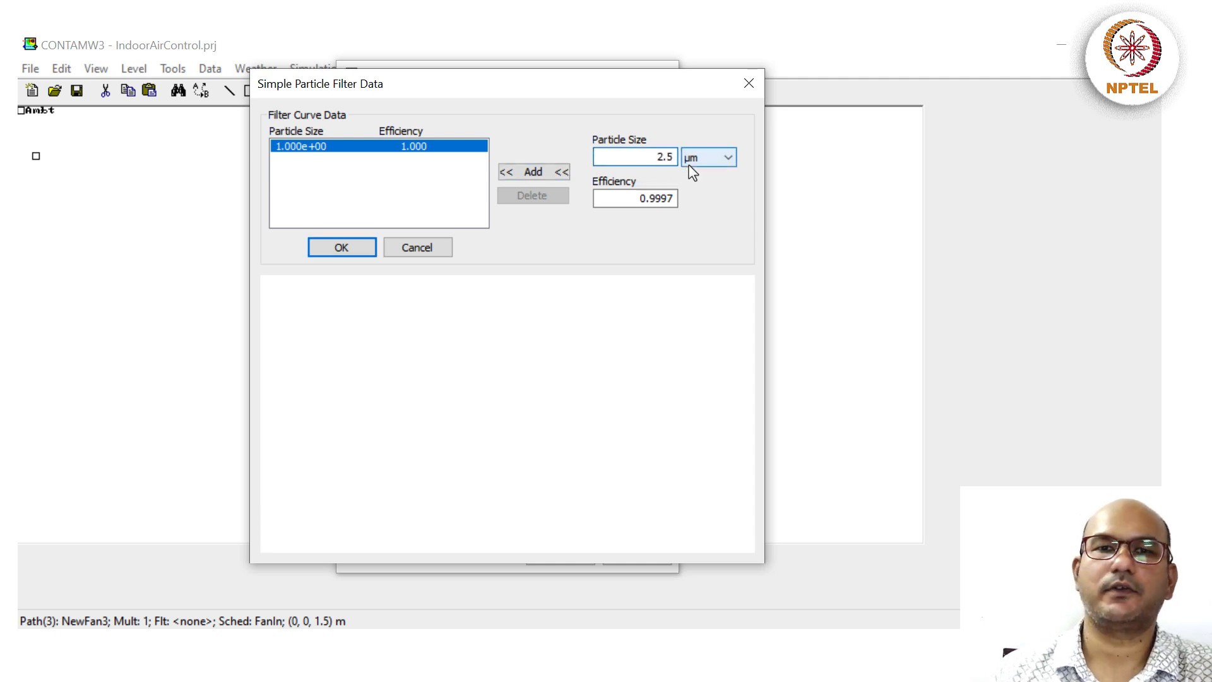
pyautogui.click(549, 171)
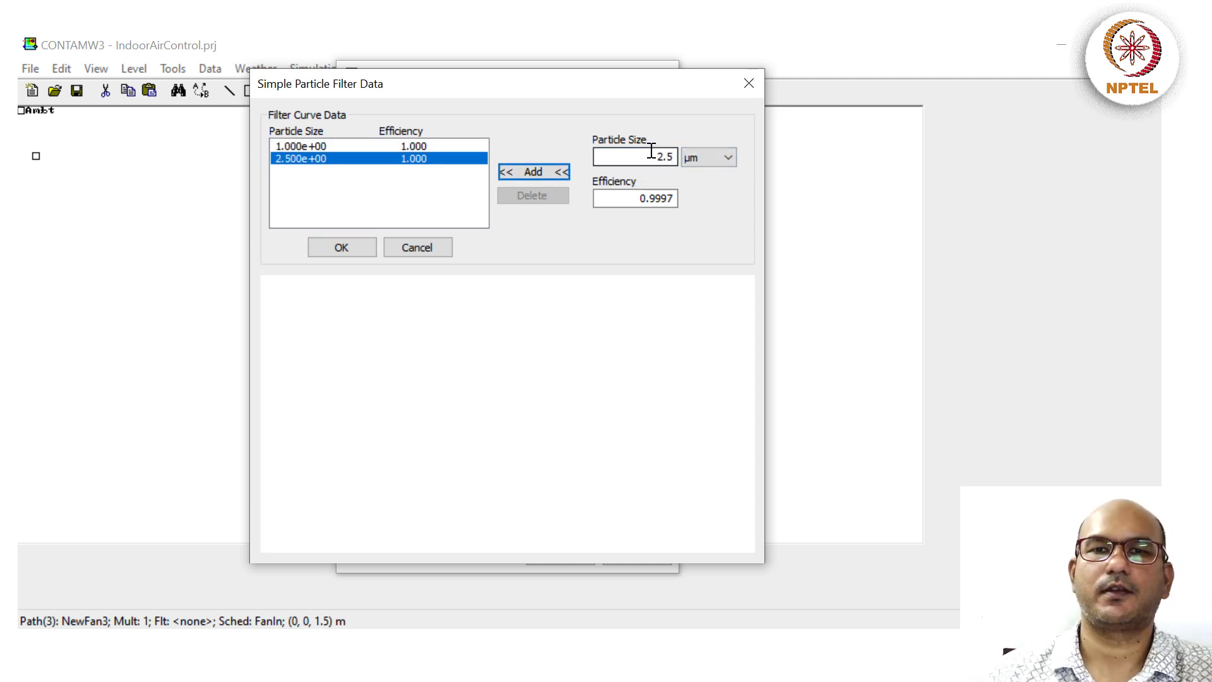
pyautogui.moveTo(651, 152); pyautogui.dragTo(720, 162)
pyautogui.write('5')
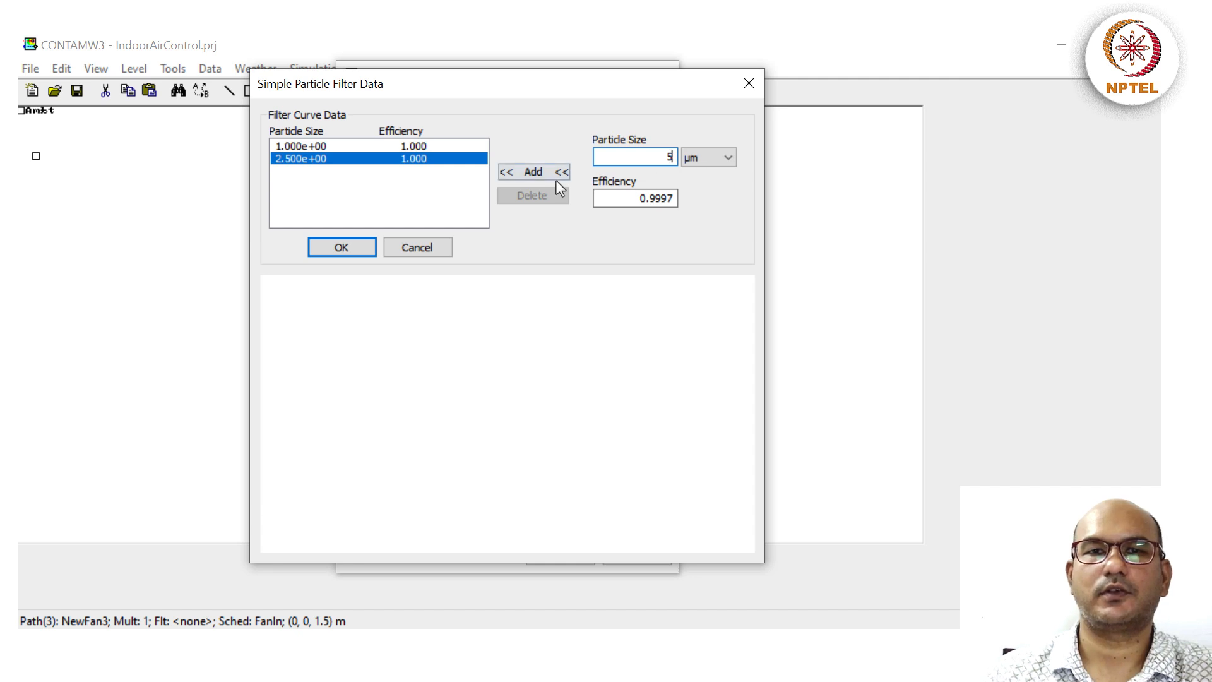
pyautogui.click(530, 170)
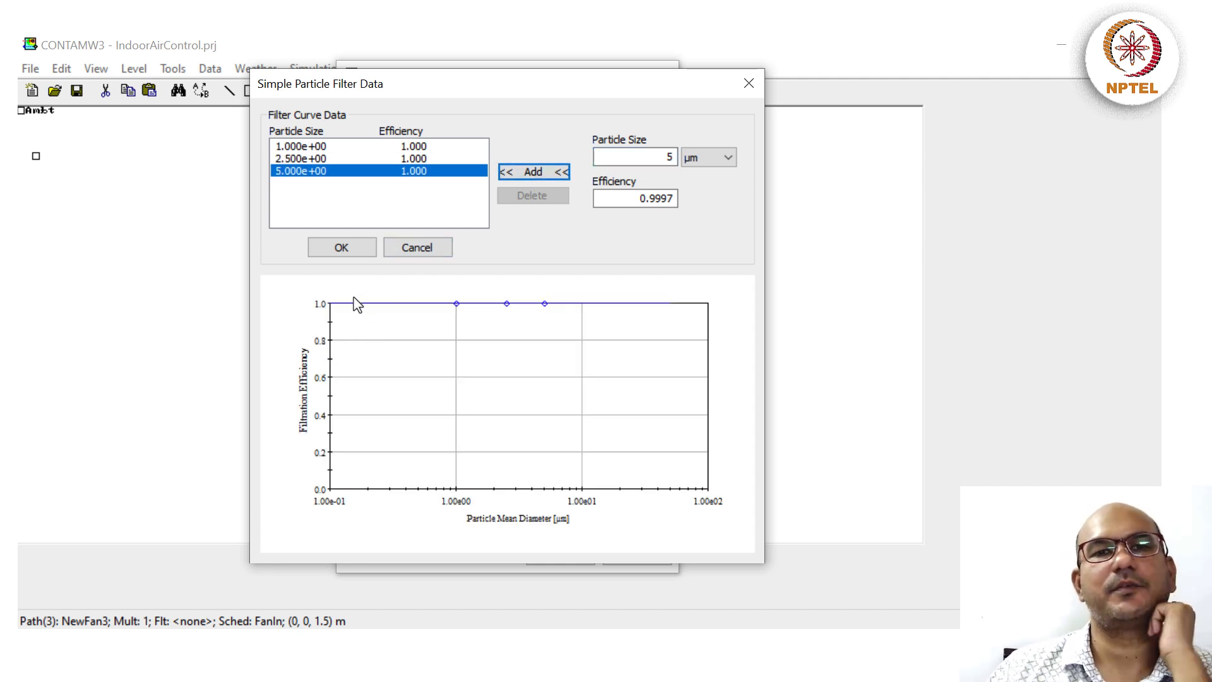
pyautogui.click(355, 250)
pyautogui.click(440, 452)
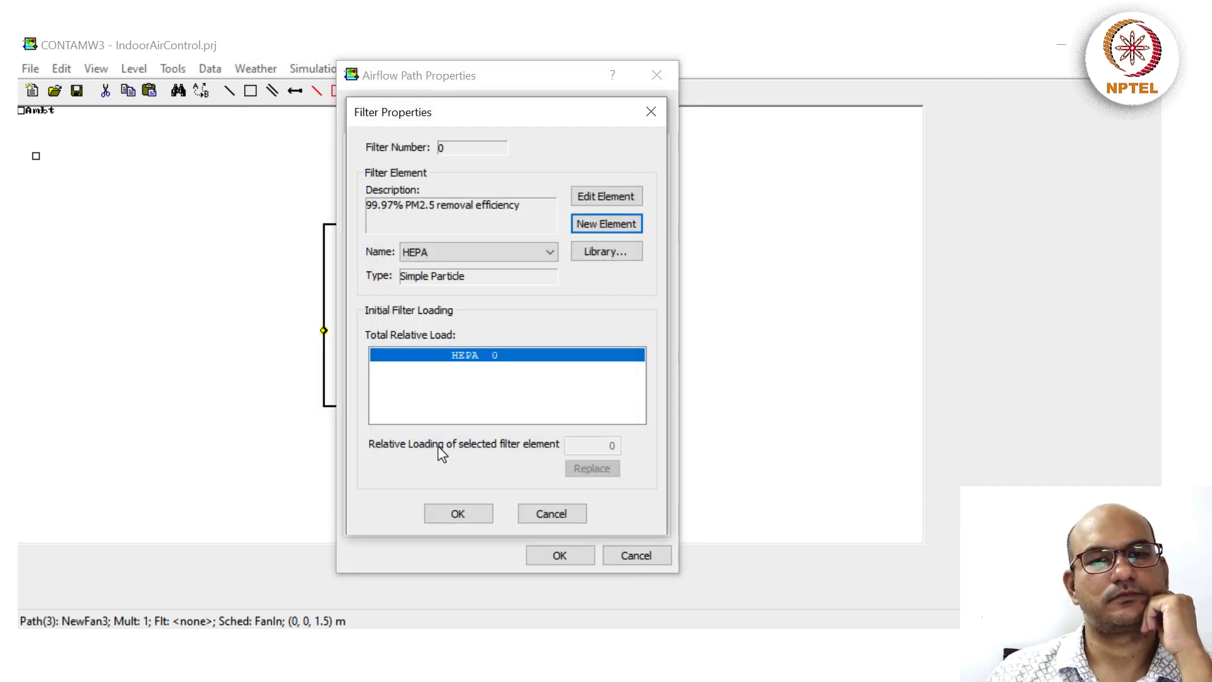
# - Apply the HEPA filter to the NewFan3 airflow path and reopen that path's properties
pyautogui.click(457, 516)
pyautogui.click(558, 557)
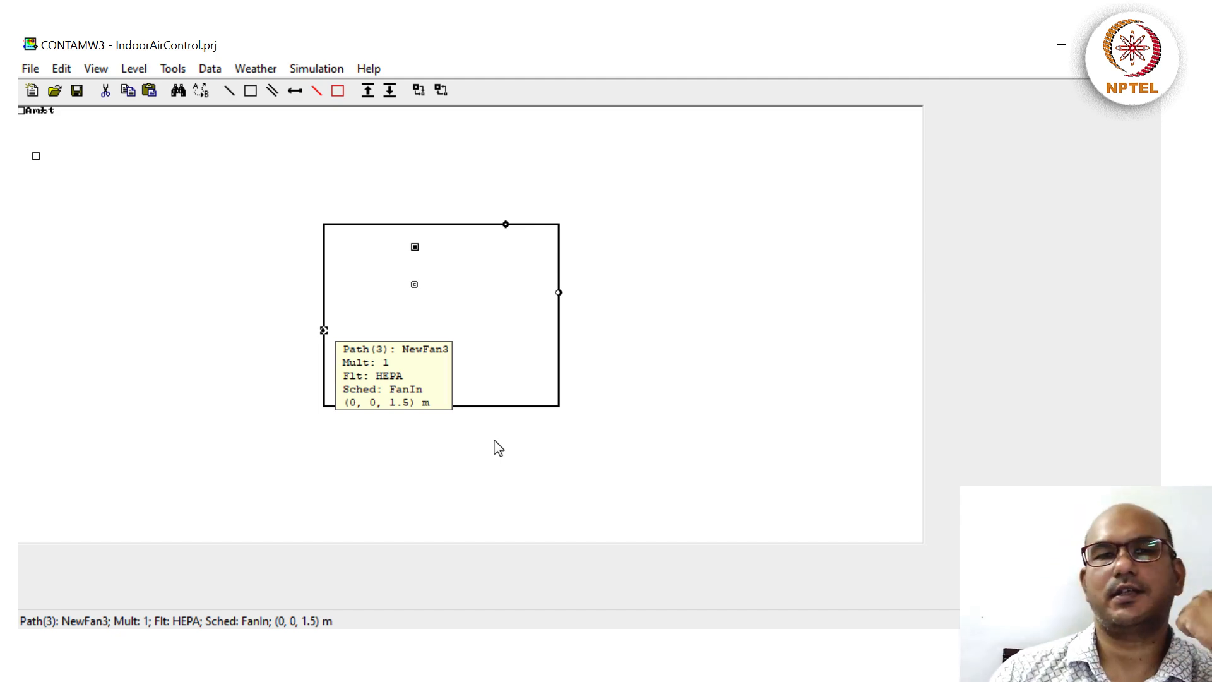
pyautogui.doubleClick(323, 332)
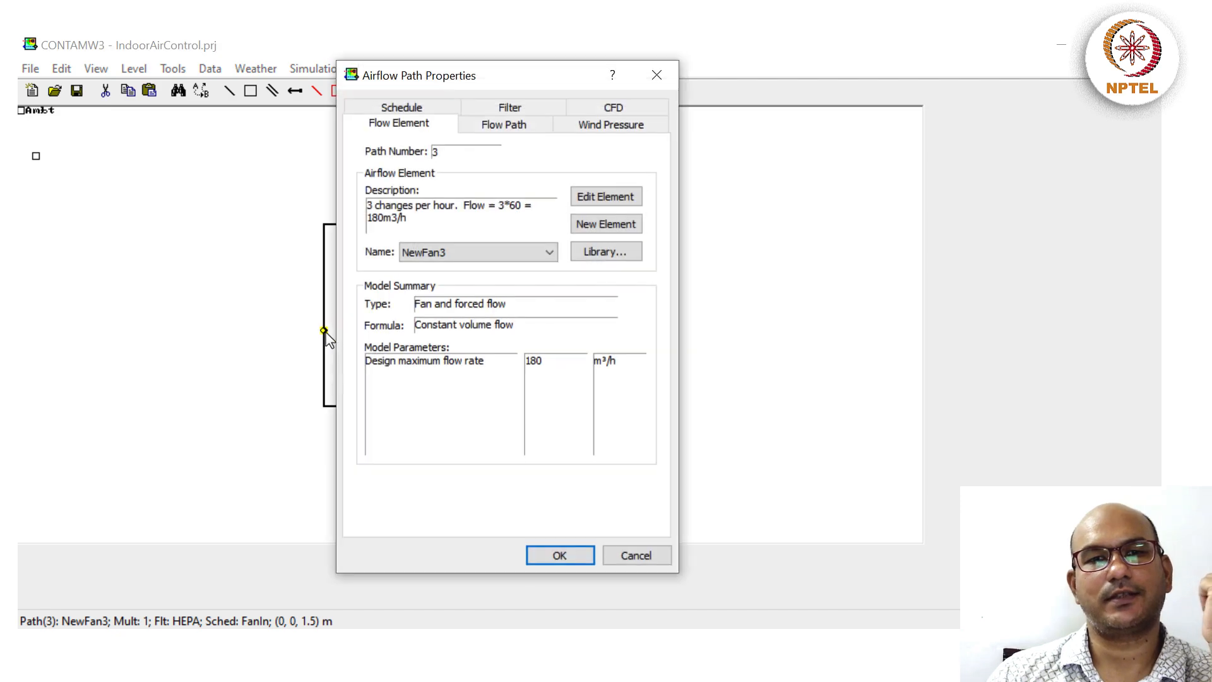
# - Check the flow element and schedule assigned to the NewFan3 airflow path
pyautogui.click(475, 253)
pyautogui.click(478, 262)
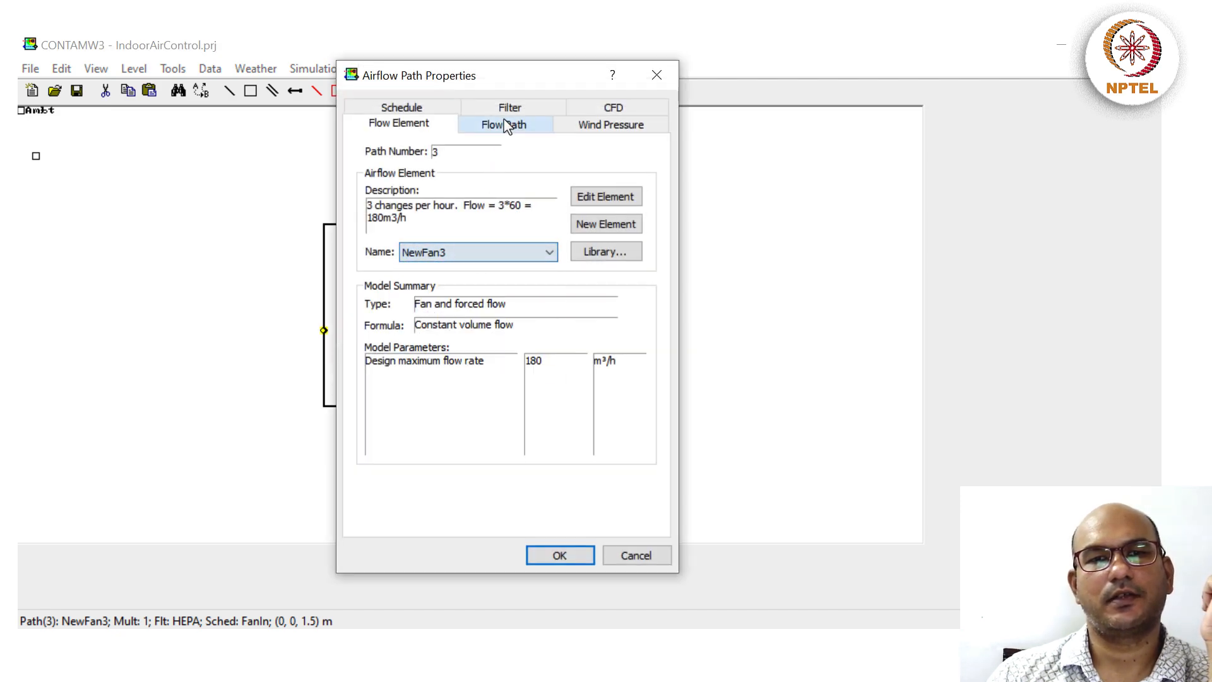
pyautogui.click(509, 107)
pyautogui.click(411, 121)
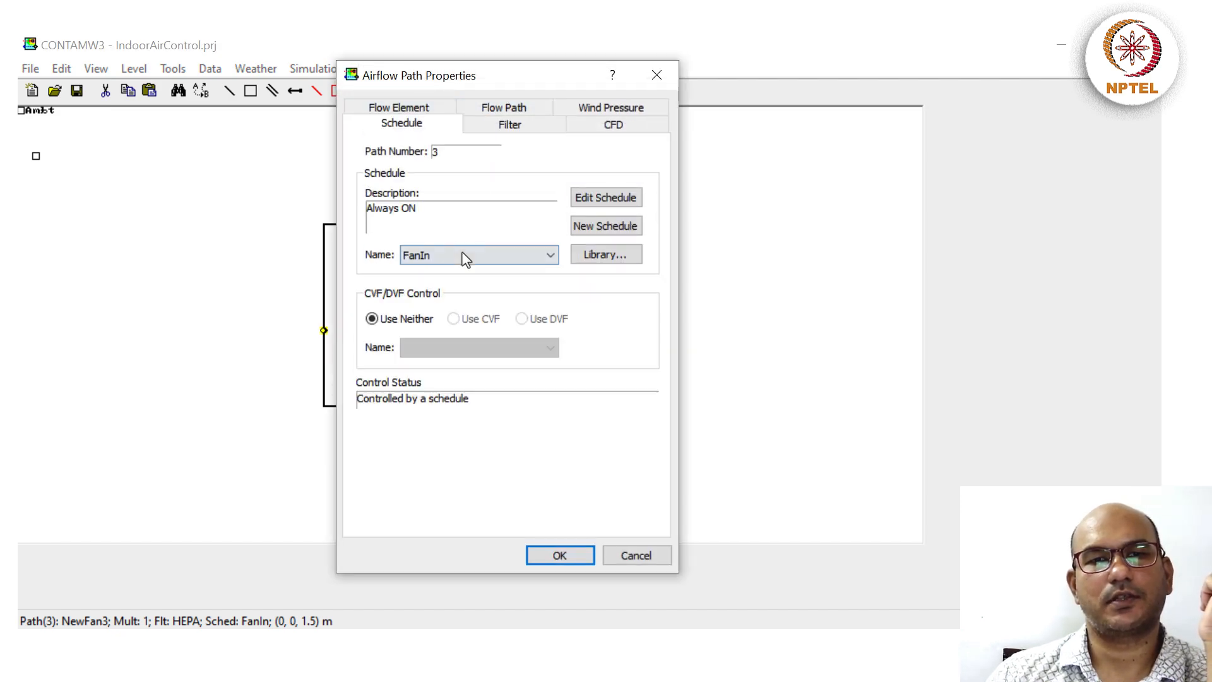
pyautogui.click(465, 258)
pyautogui.click(466, 260)
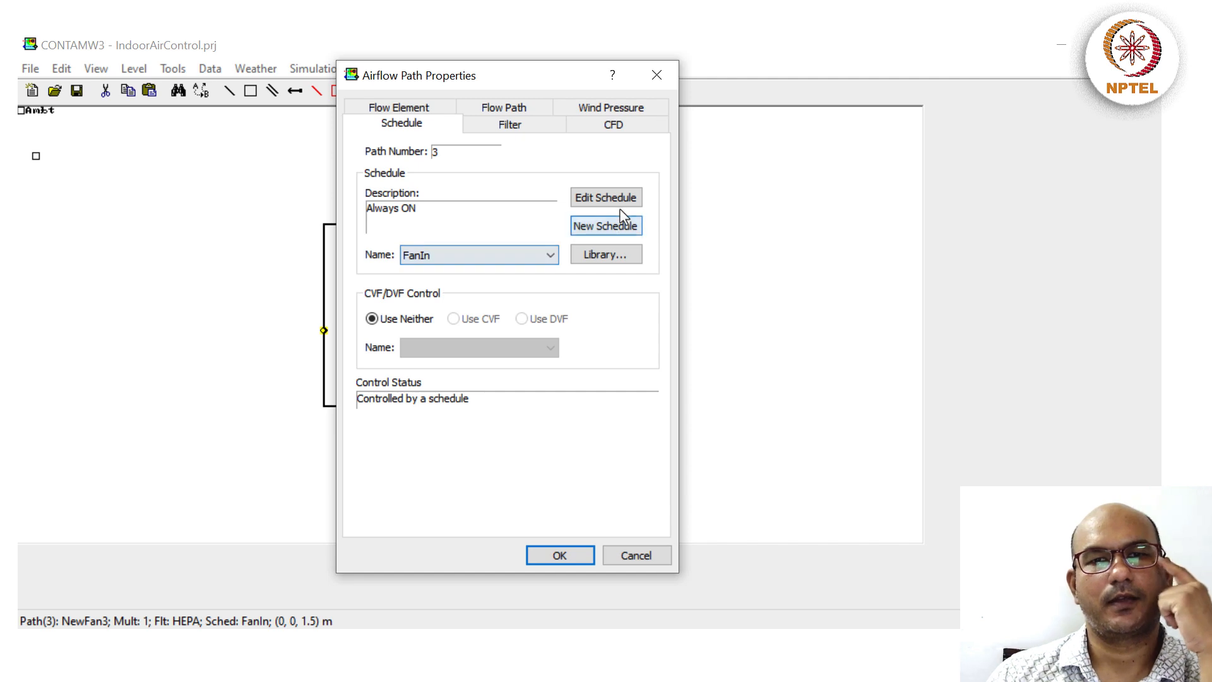
pyautogui.click(426, 110)
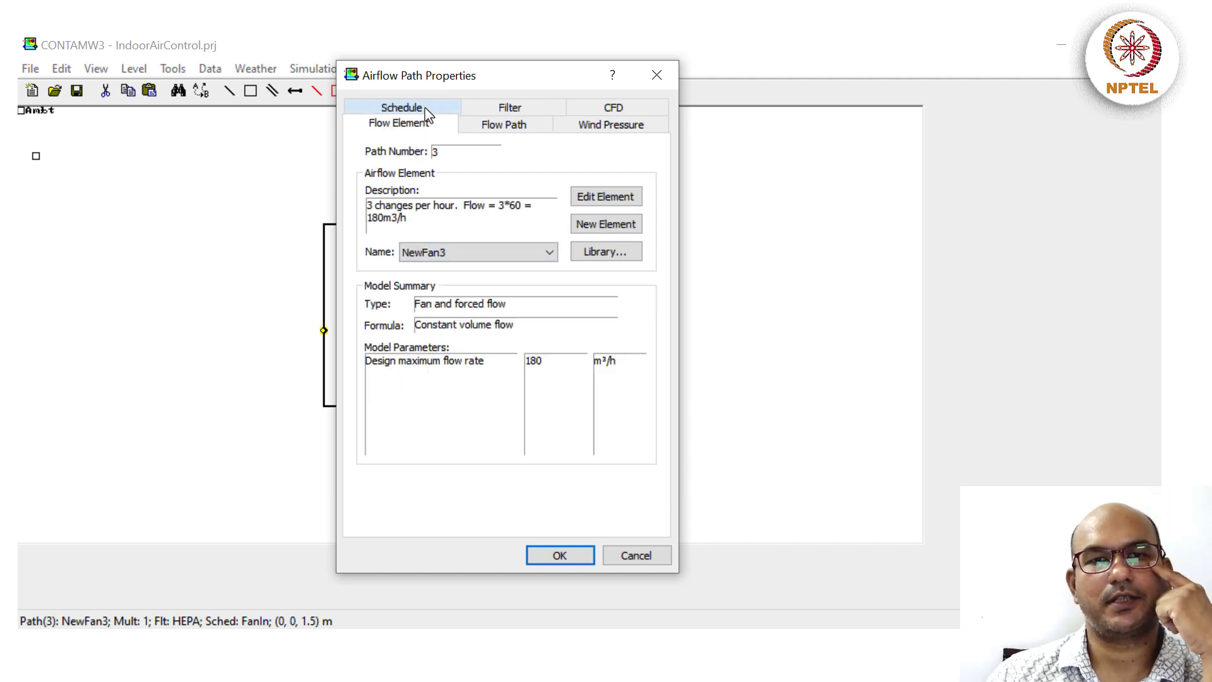
# - Replace the filter on the NewFan3 airflow path with MERV5 and accept the path properties
pyautogui.click(510, 109)
pyautogui.click(598, 211)
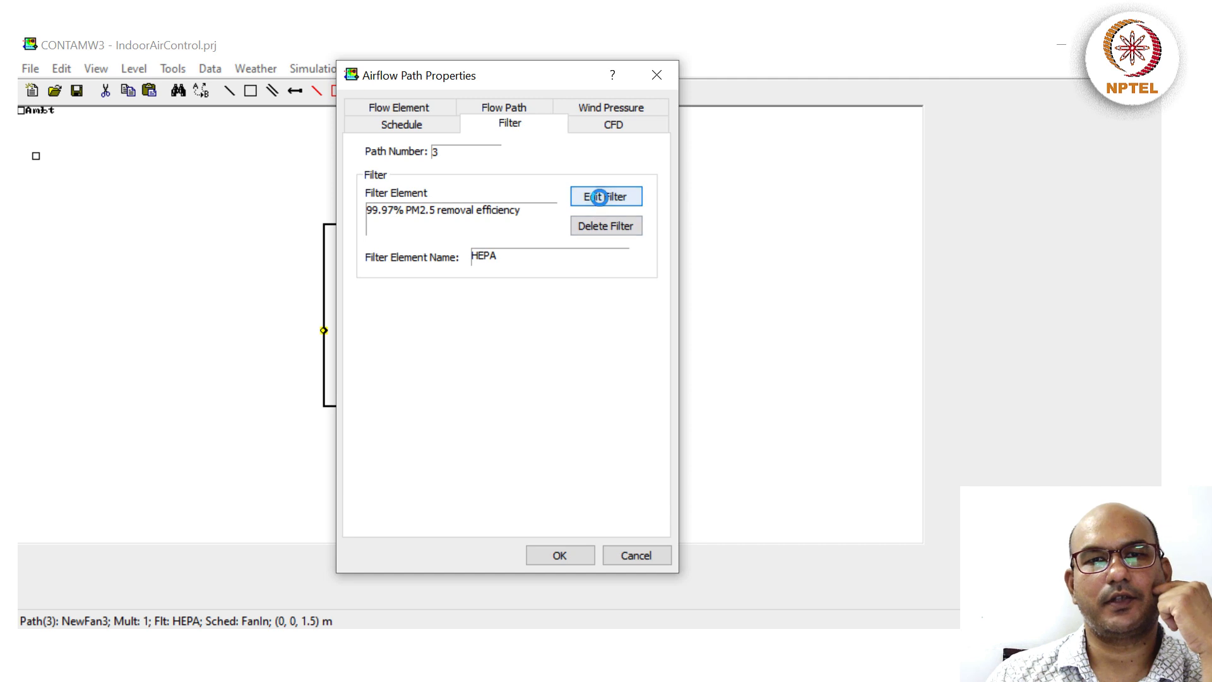
pyautogui.click(530, 251)
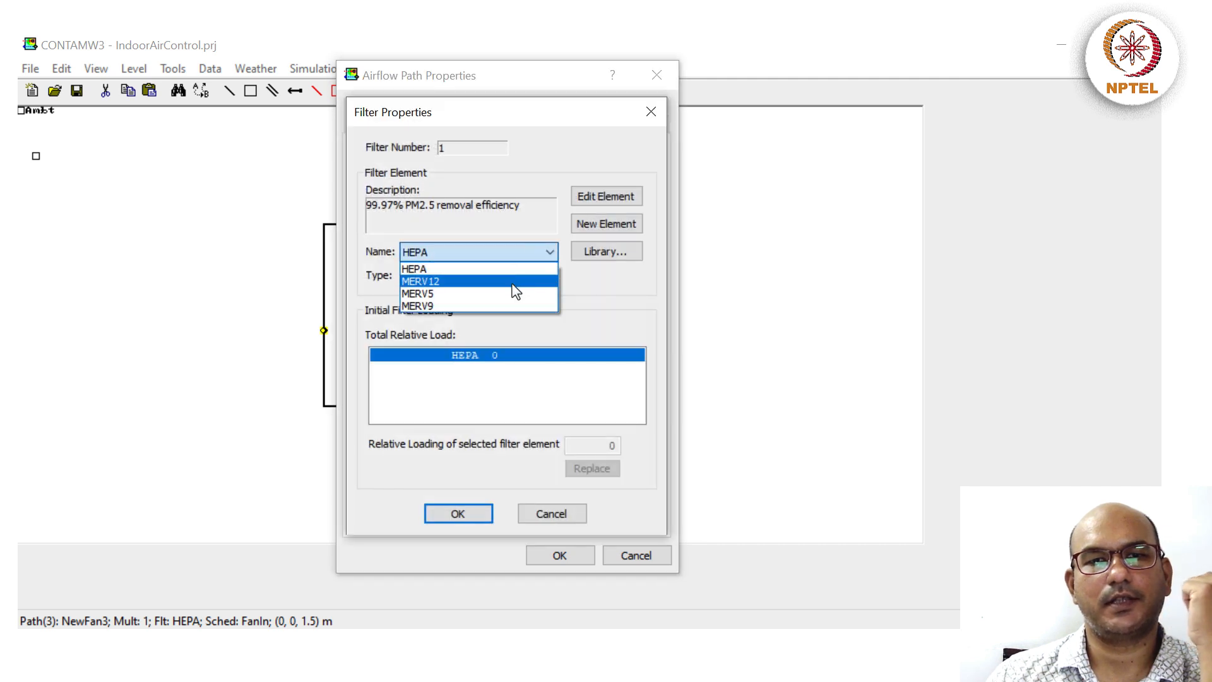
pyautogui.click(504, 295)
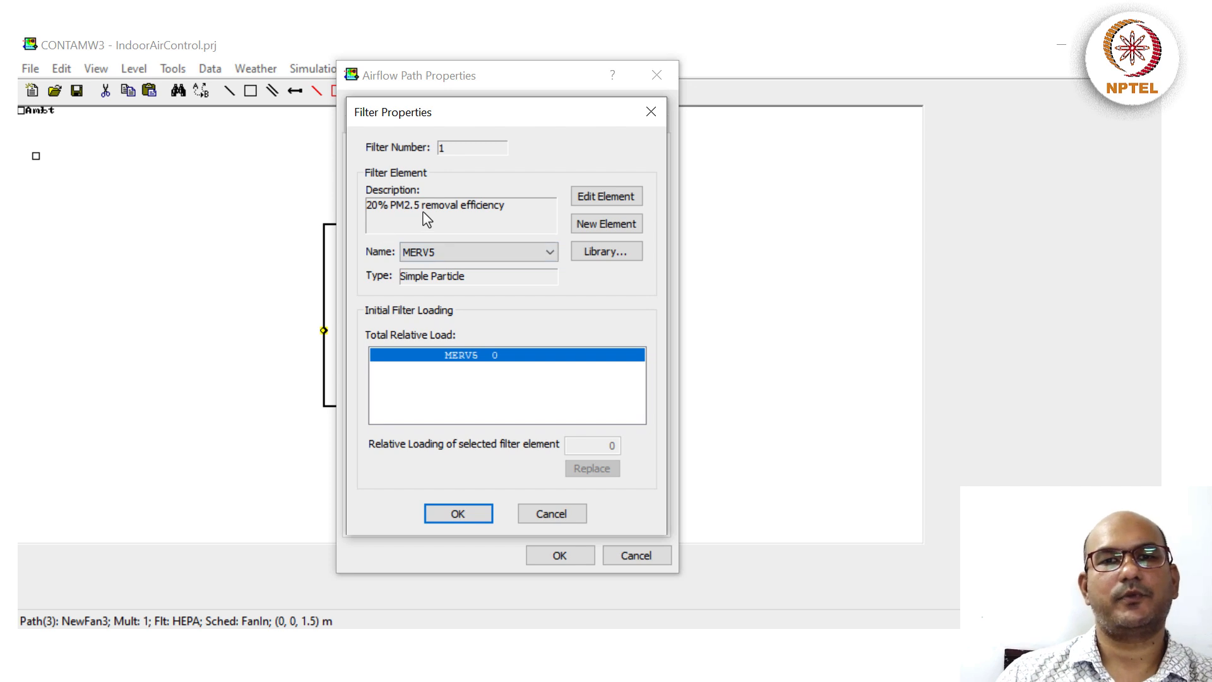
pyautogui.click(452, 514)
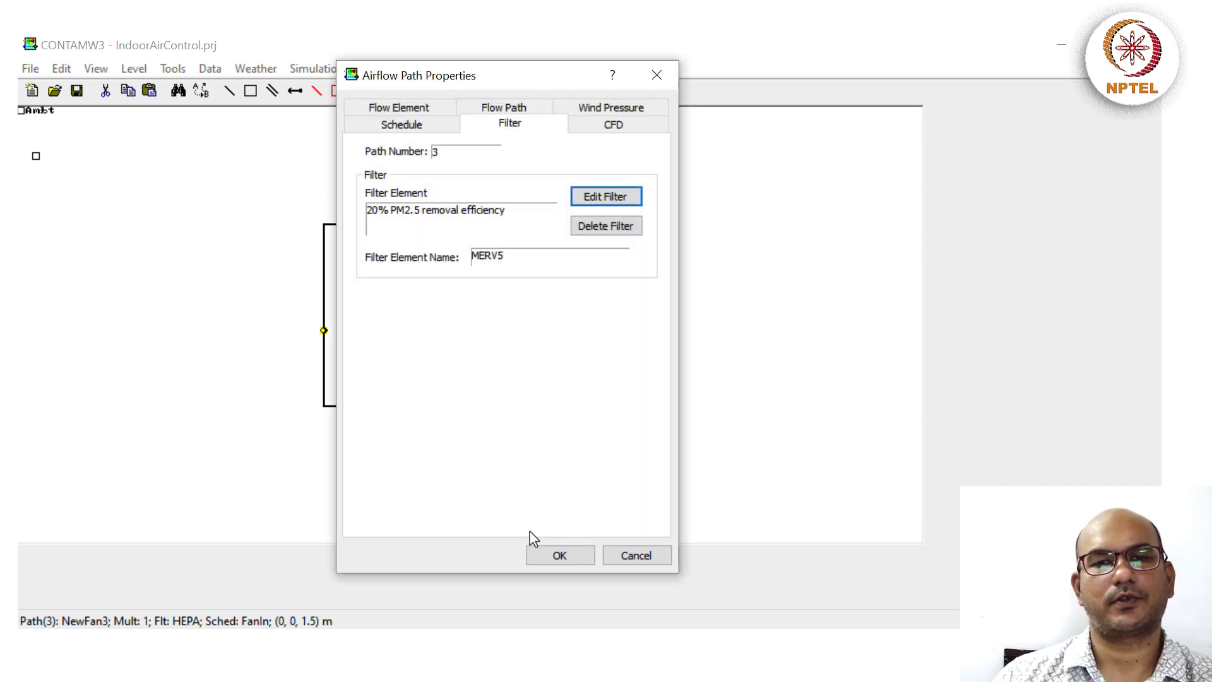
pyautogui.click(557, 555)
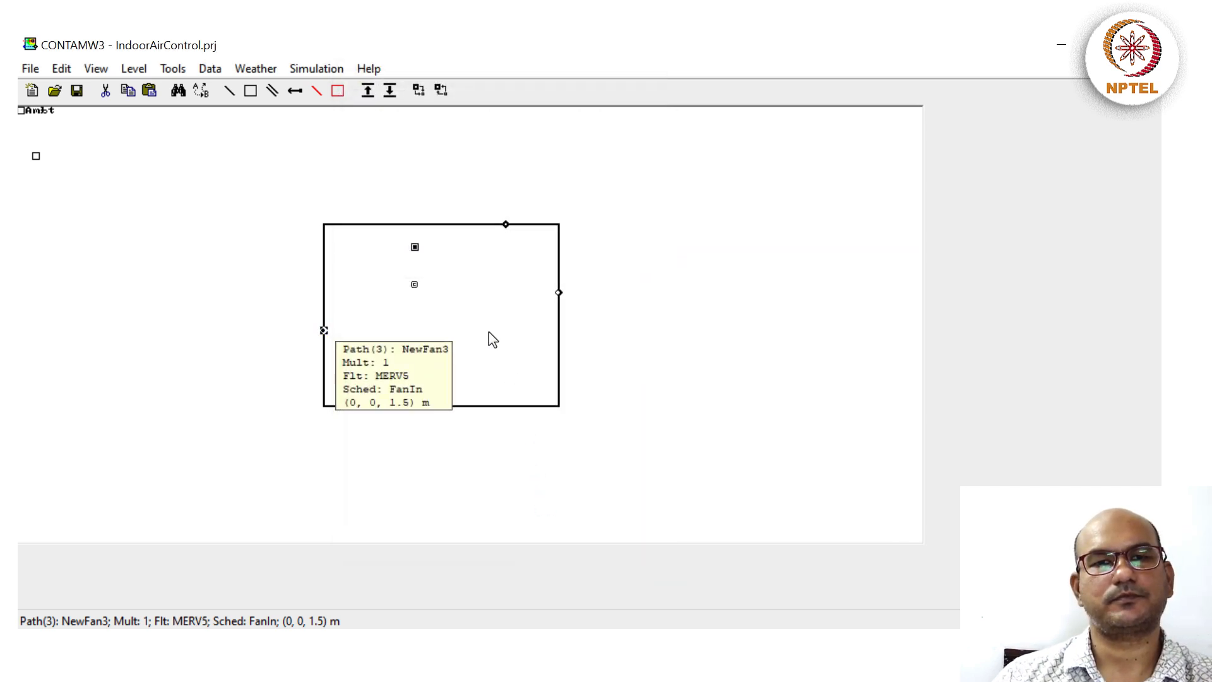
# - Check the transient simulation parameters, run the simulation with the MERV5 filter, and close the simulation control
pyautogui.click(316, 68)
pyautogui.click(328, 115)
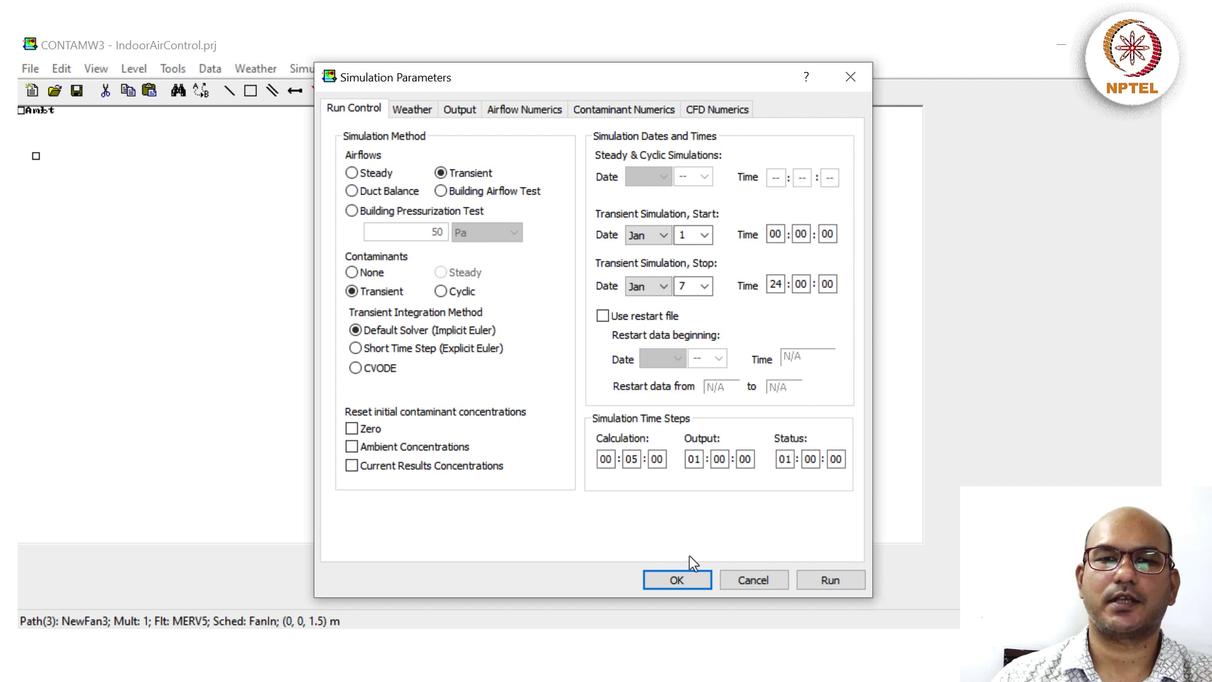
pyautogui.click(677, 579)
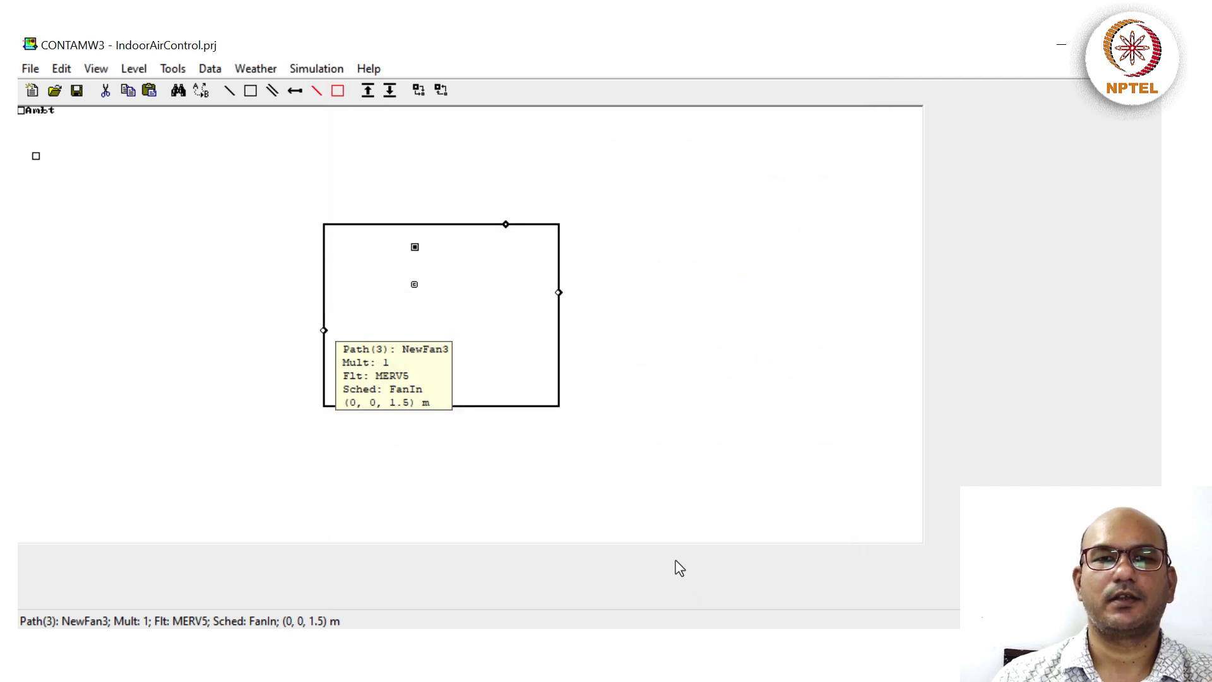
pyautogui.click(321, 68)
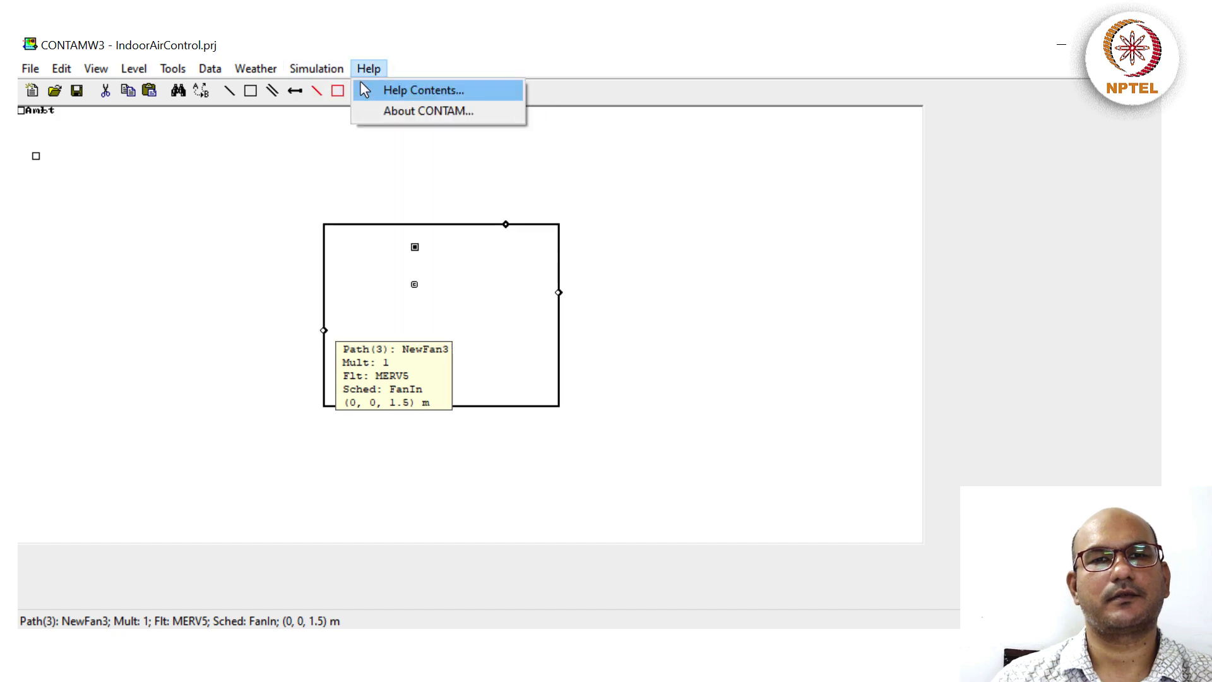
pyautogui.click(325, 91)
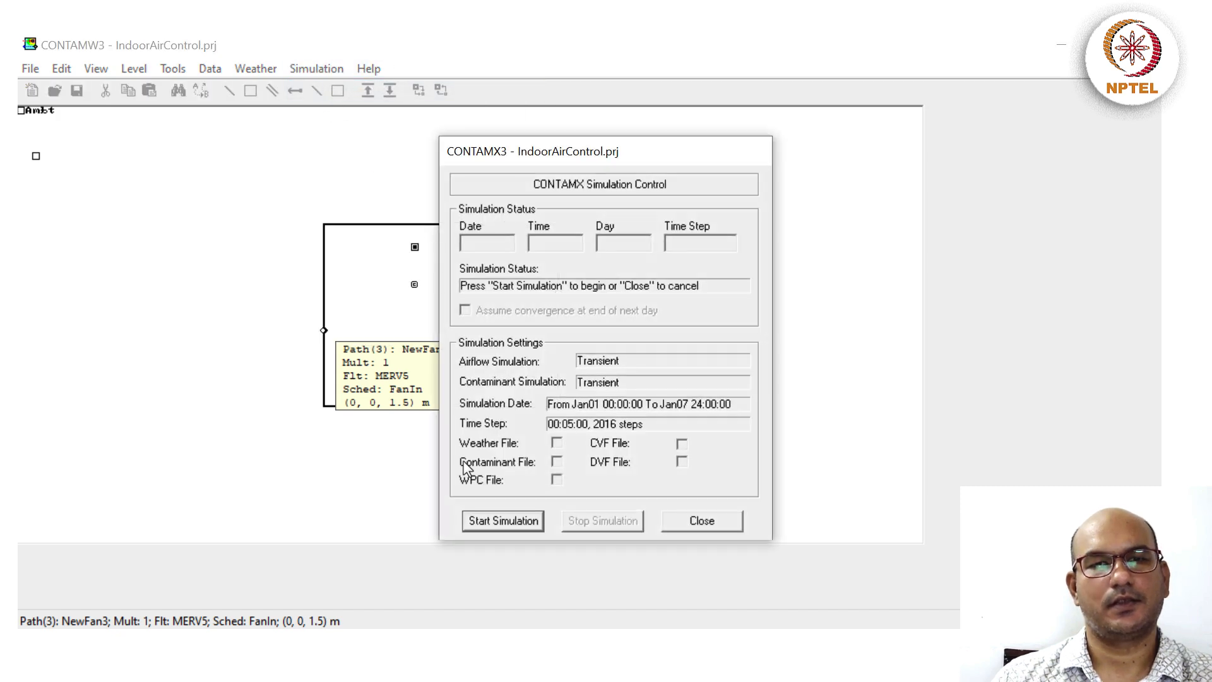
pyautogui.click(486, 525)
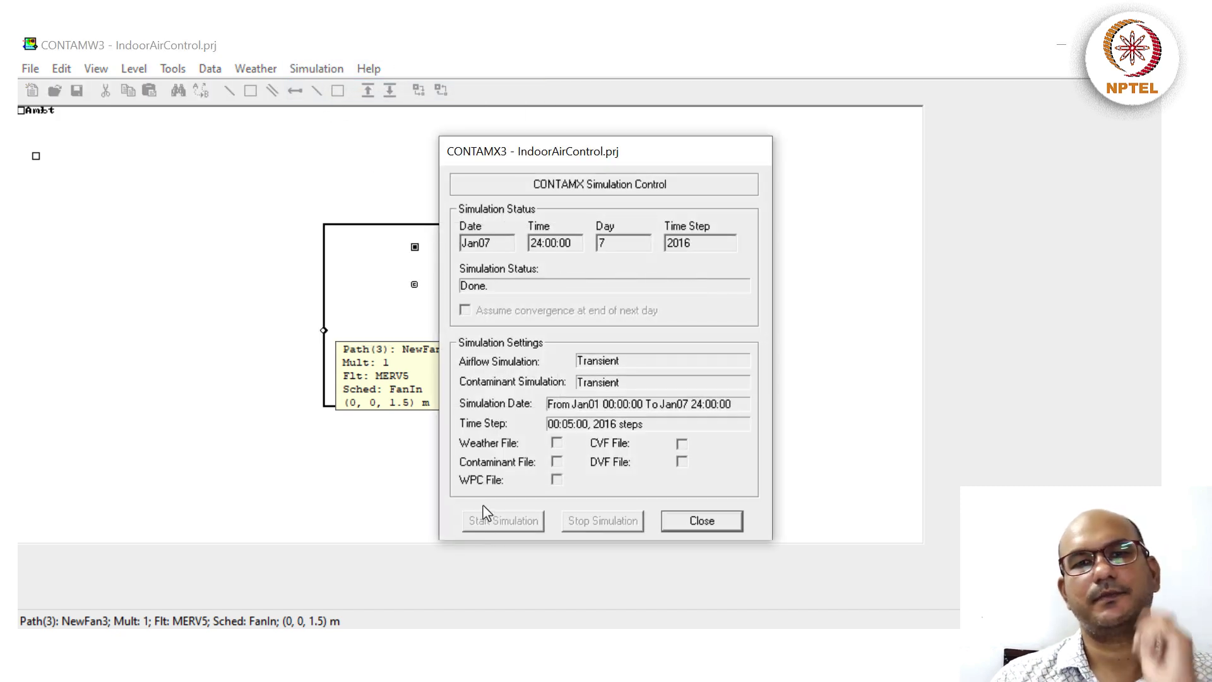
pyautogui.click(679, 524)
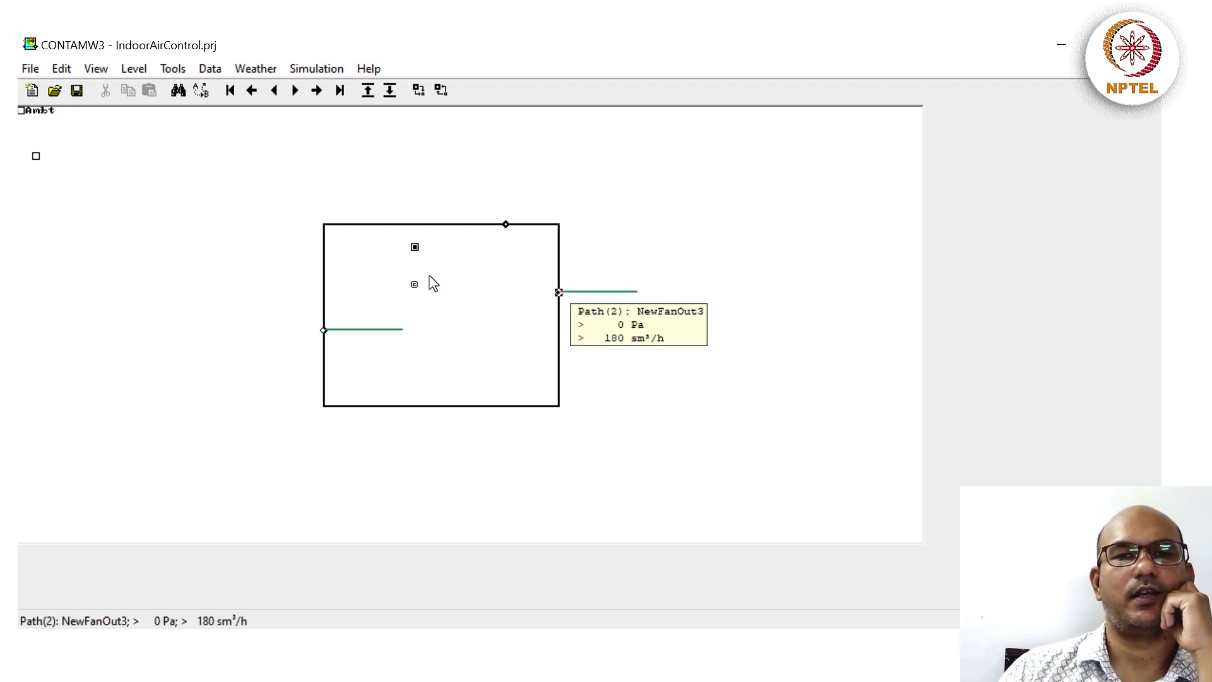
# - Plot the Suite zone's CO2 concentration in ppm from Jan01 to Jan07, with the chart beside its controls
pyautogui.rightClick(498, 255)
pyautogui.click(522, 268)
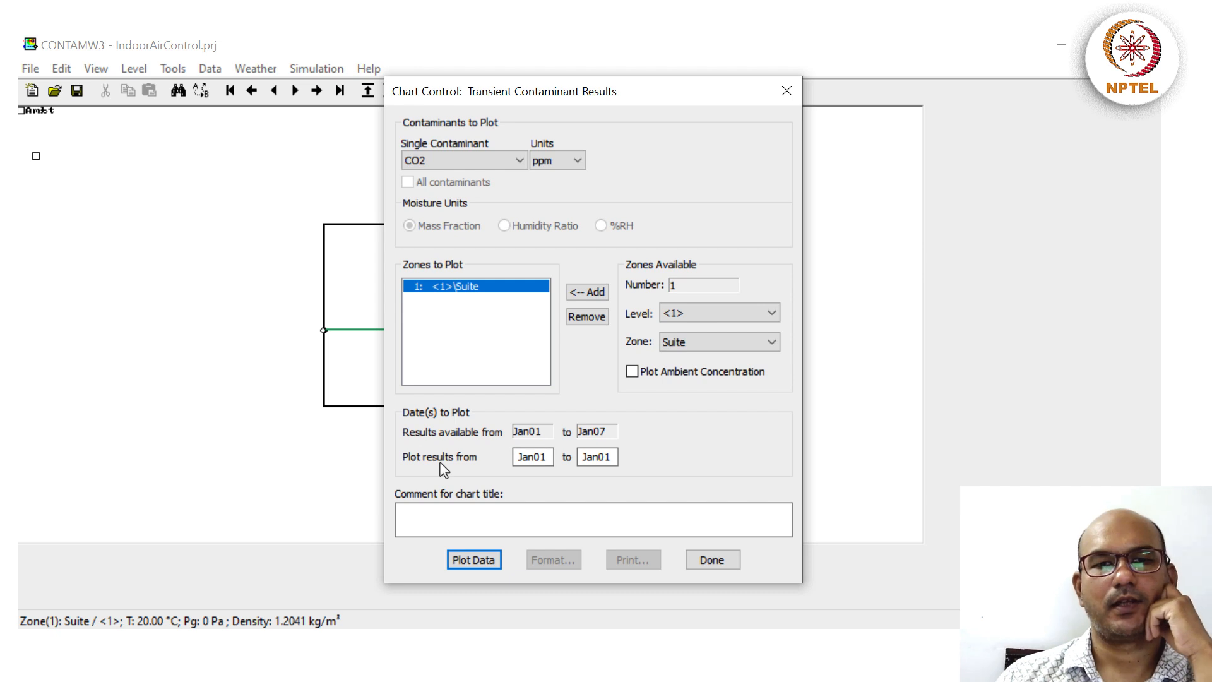
pyautogui.moveTo(612, 456); pyautogui.dragTo(604, 456)
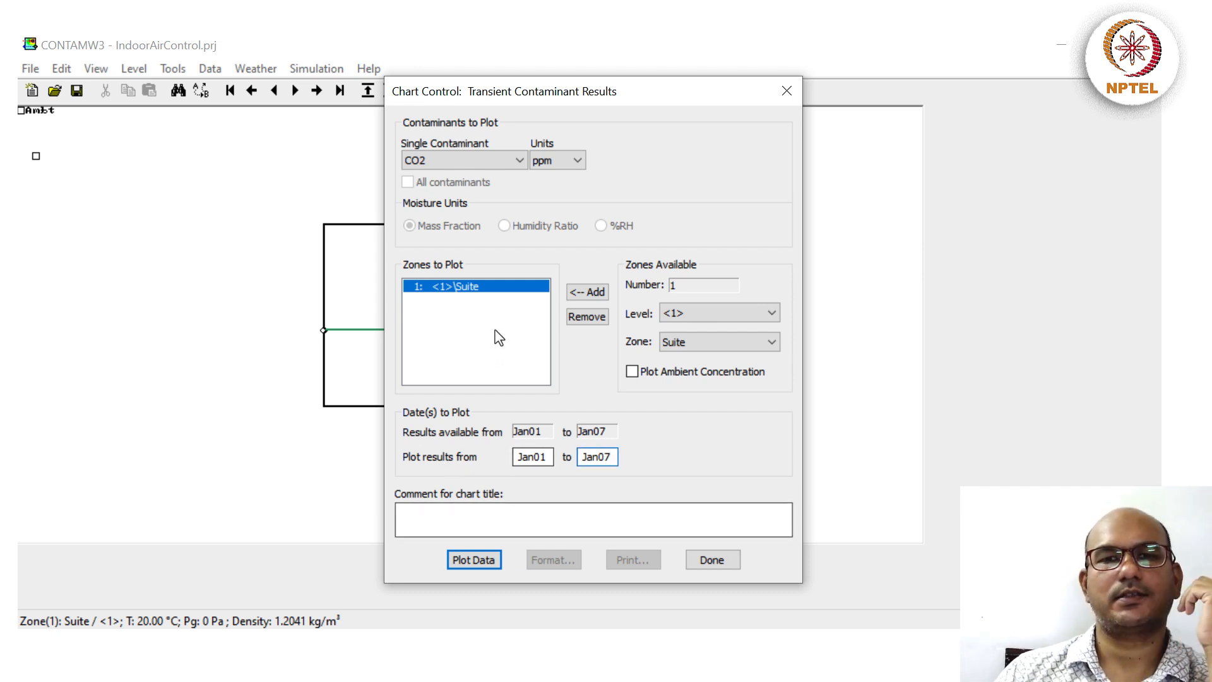
pyautogui.click(474, 560)
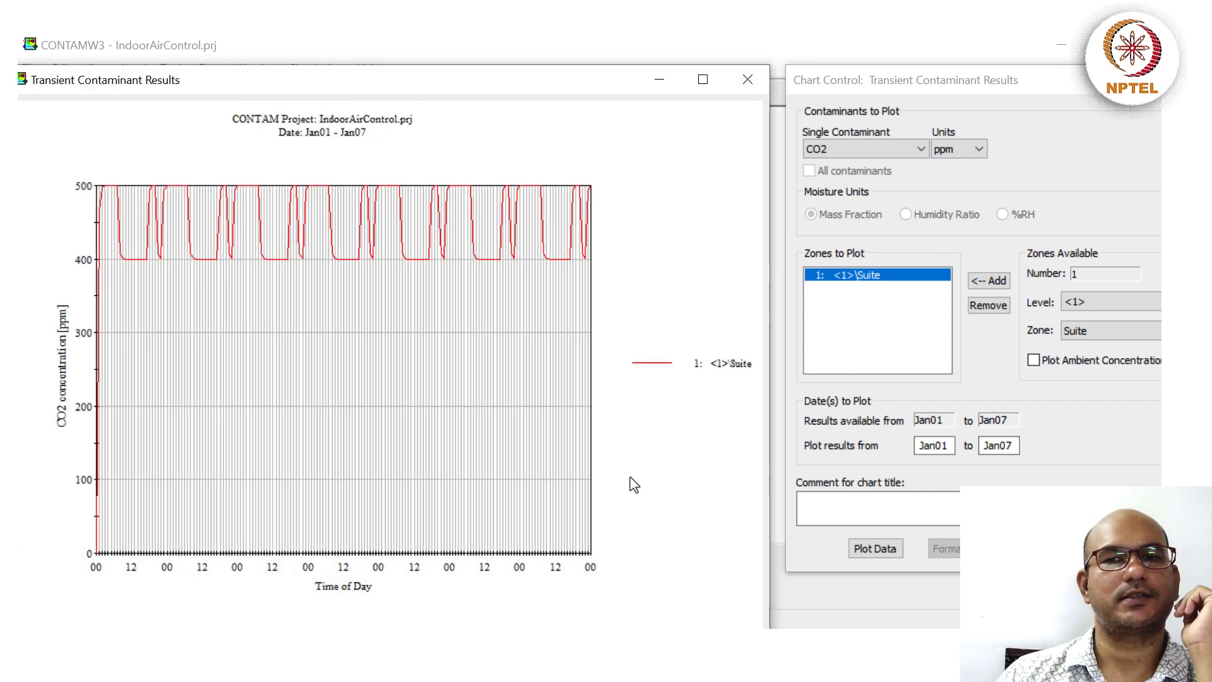
pyautogui.moveTo(844, 87); pyautogui.dragTo(667, 117)
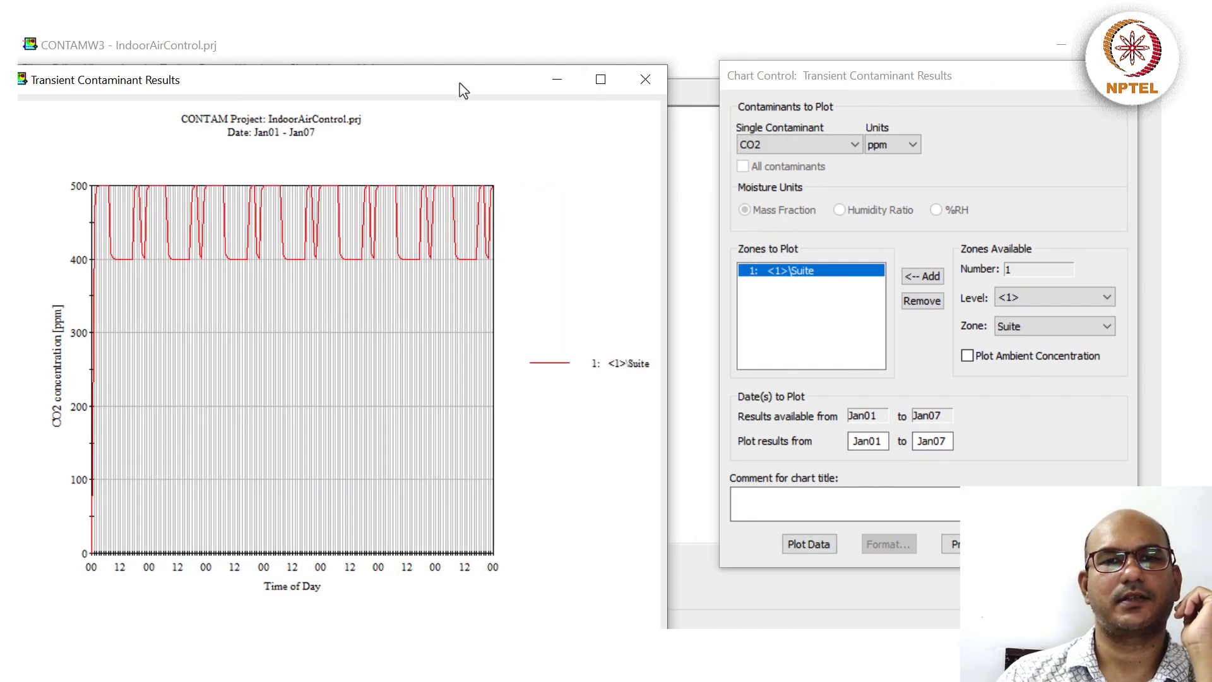
pyautogui.moveTo(462, 81)
pyautogui.mouseDown()
pyautogui.moveTo(442, 111)
pyautogui.moveTo(446, 80)
pyautogui.mouseUp()
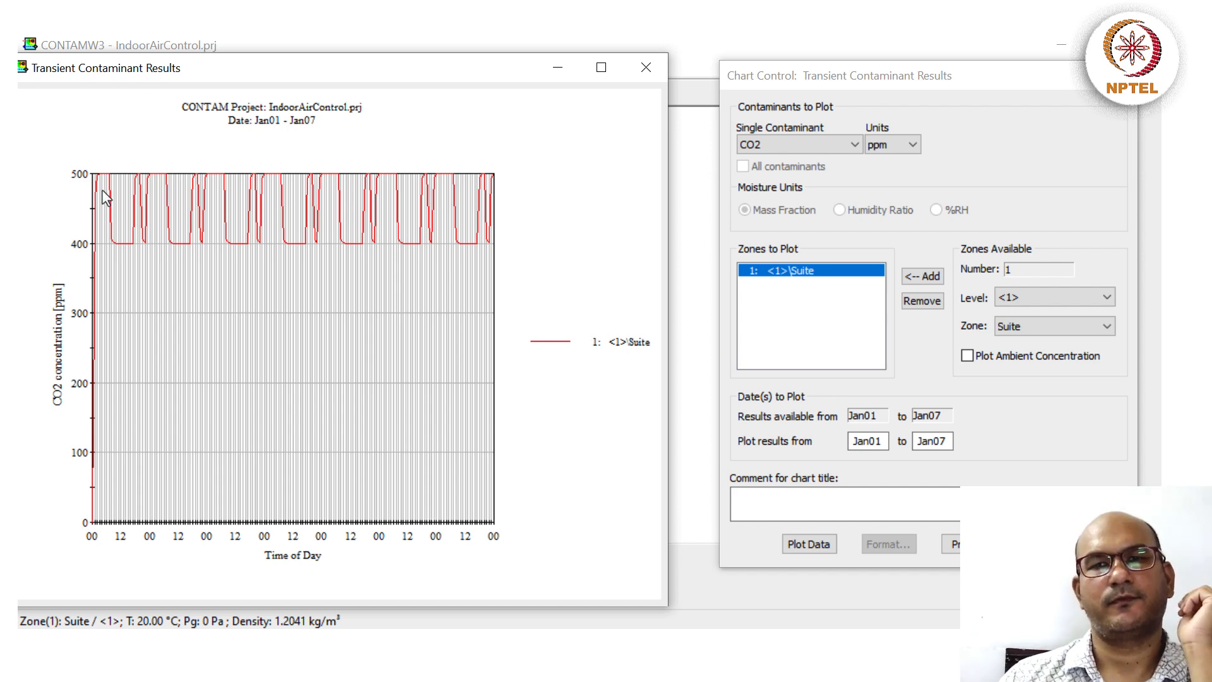
# - Plot the Suite zone's PM2.5 concentration in µg/m³ for Jan01 to Jan07 and finish charting
pyautogui.click(809, 144)
pyautogui.click(811, 171)
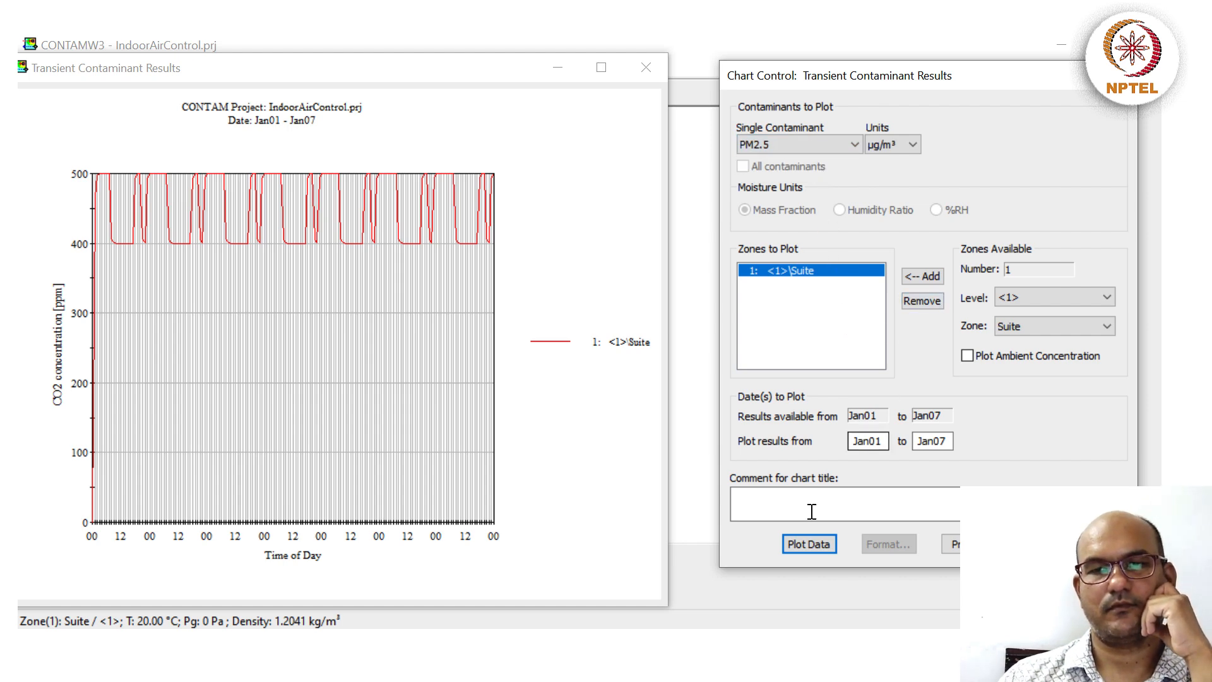
pyautogui.click(810, 547)
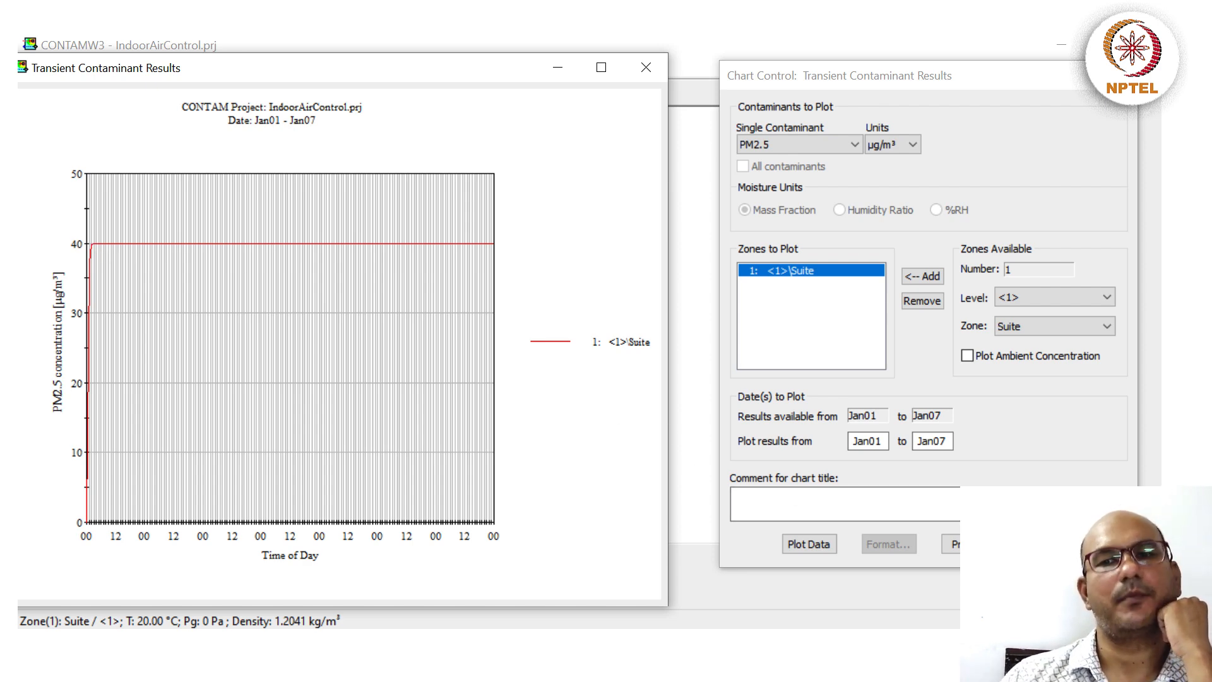
pyautogui.click(1049, 545)
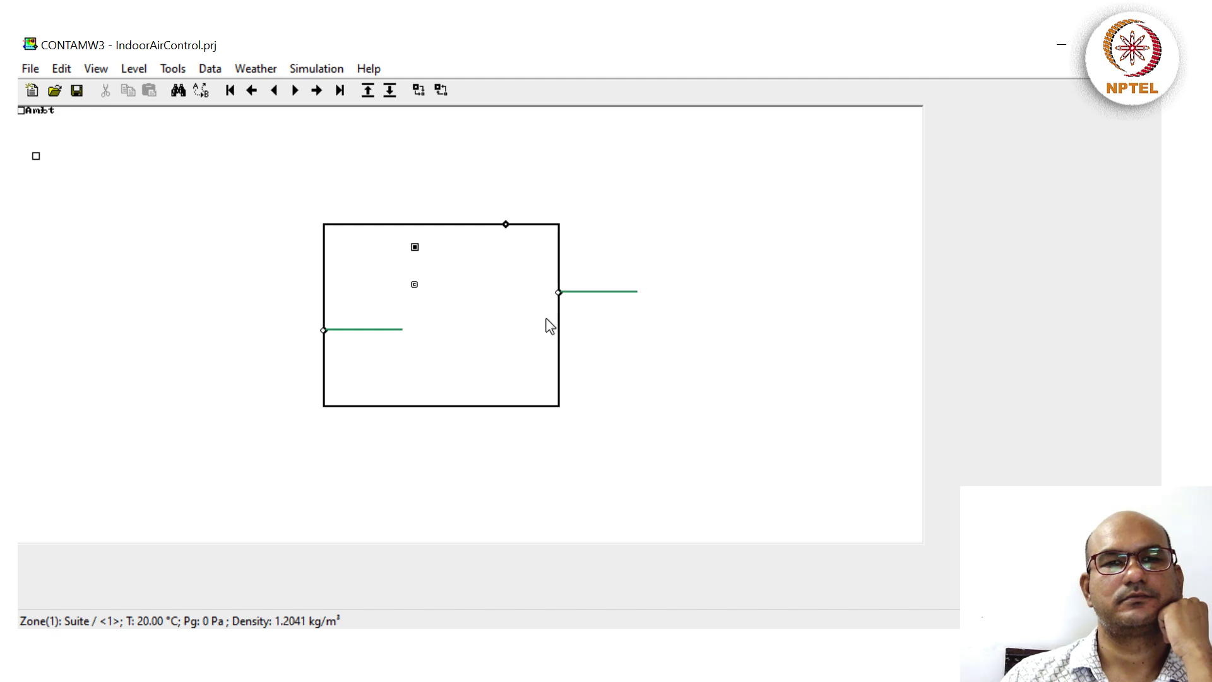
# - Return to normal mode and replace the NewFan3 airflow path's filter with MERV9
pyautogui.click(96, 71)
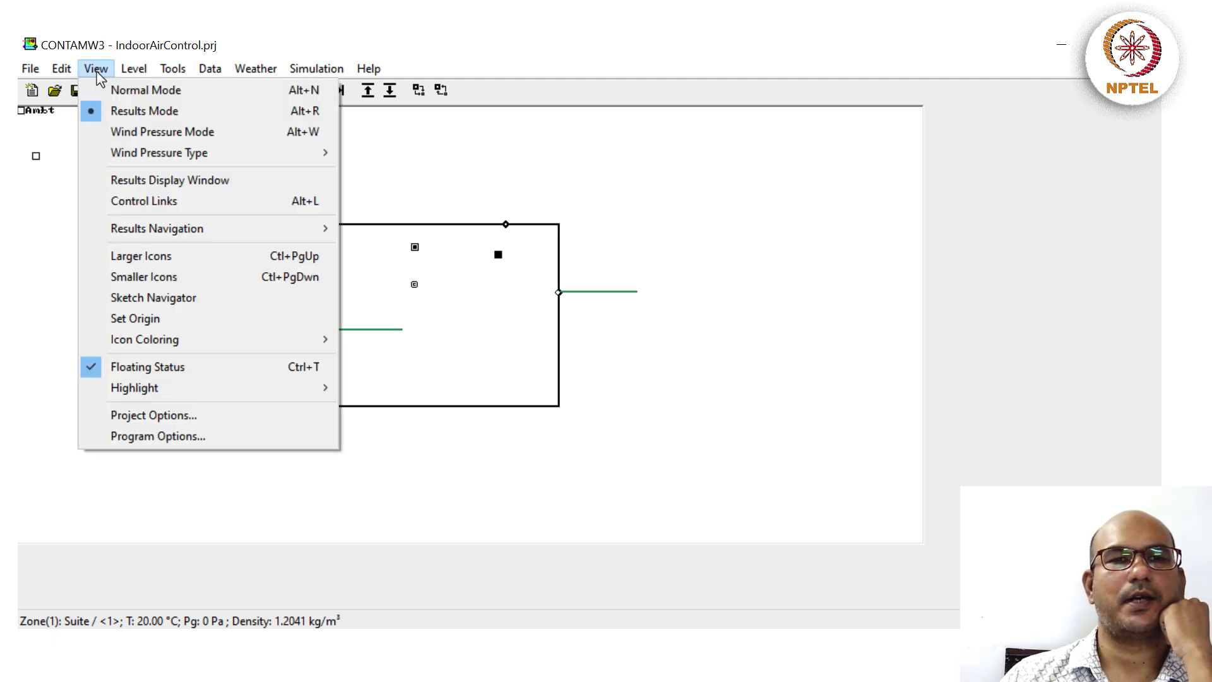
pyautogui.click(101, 87)
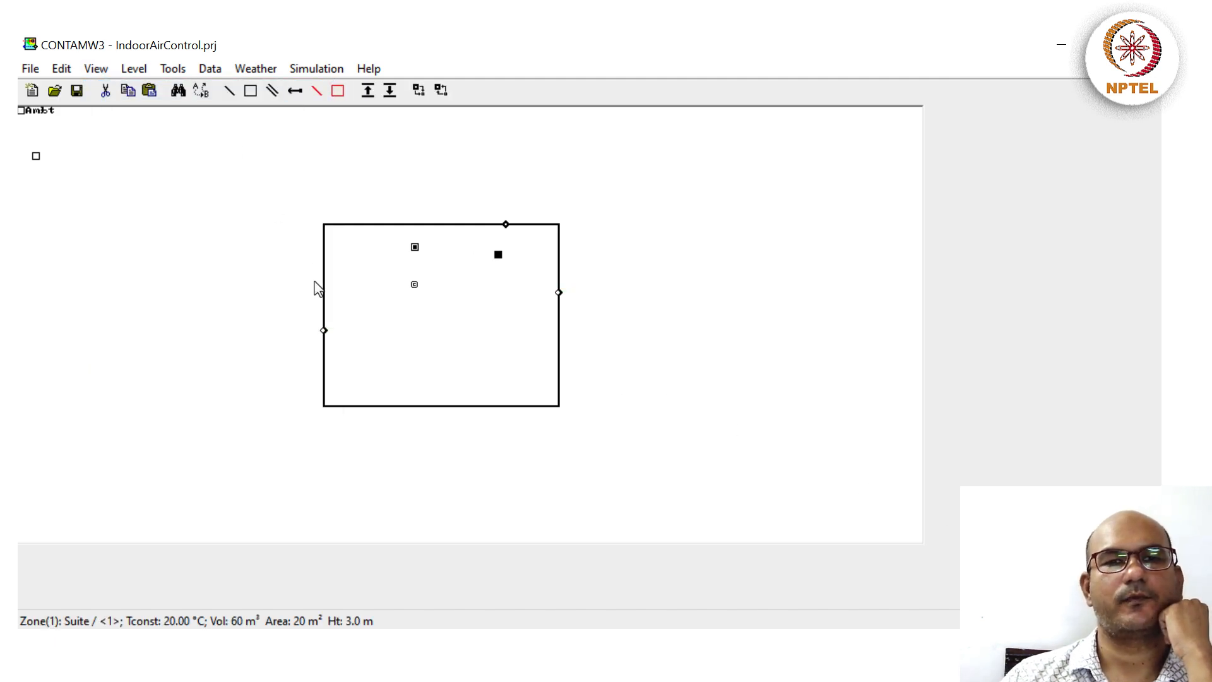
pyautogui.doubleClick(324, 331)
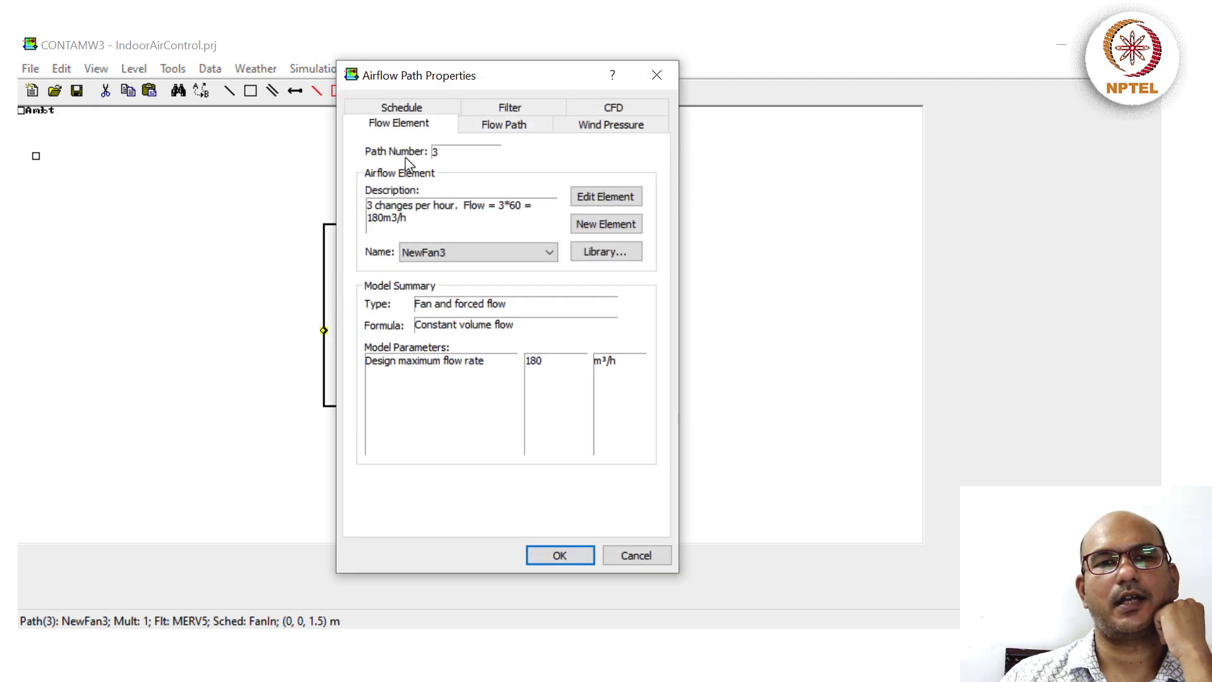
pyautogui.click(506, 106)
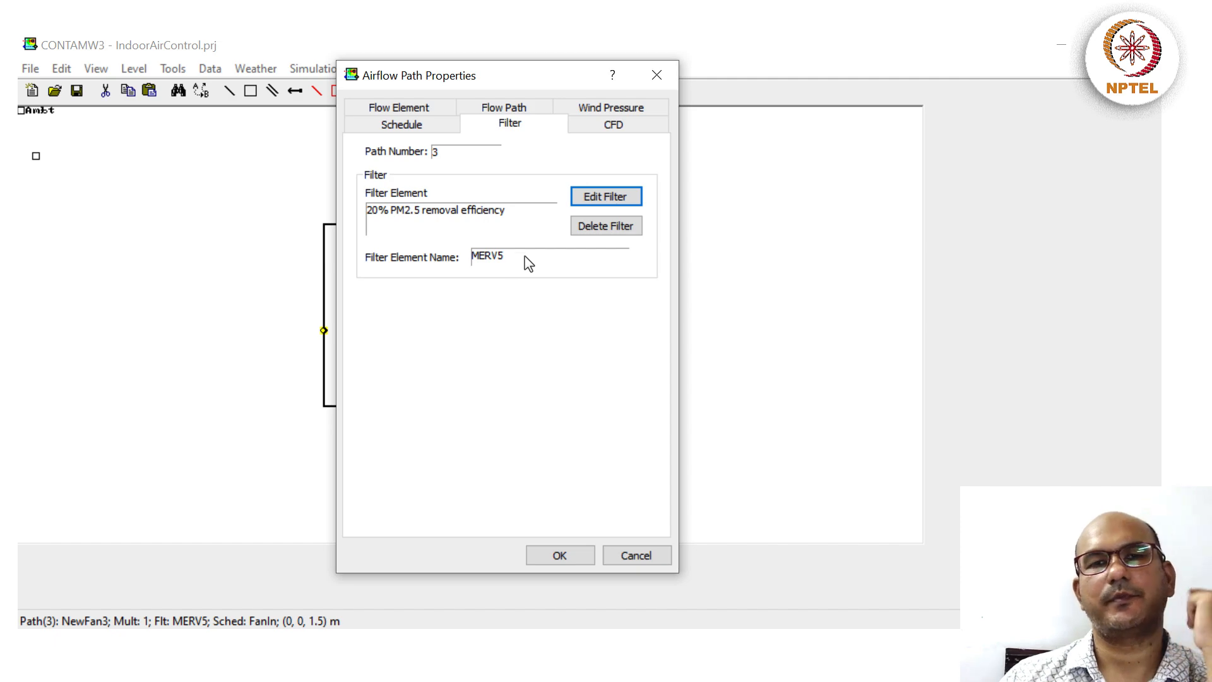
pyautogui.click(607, 200)
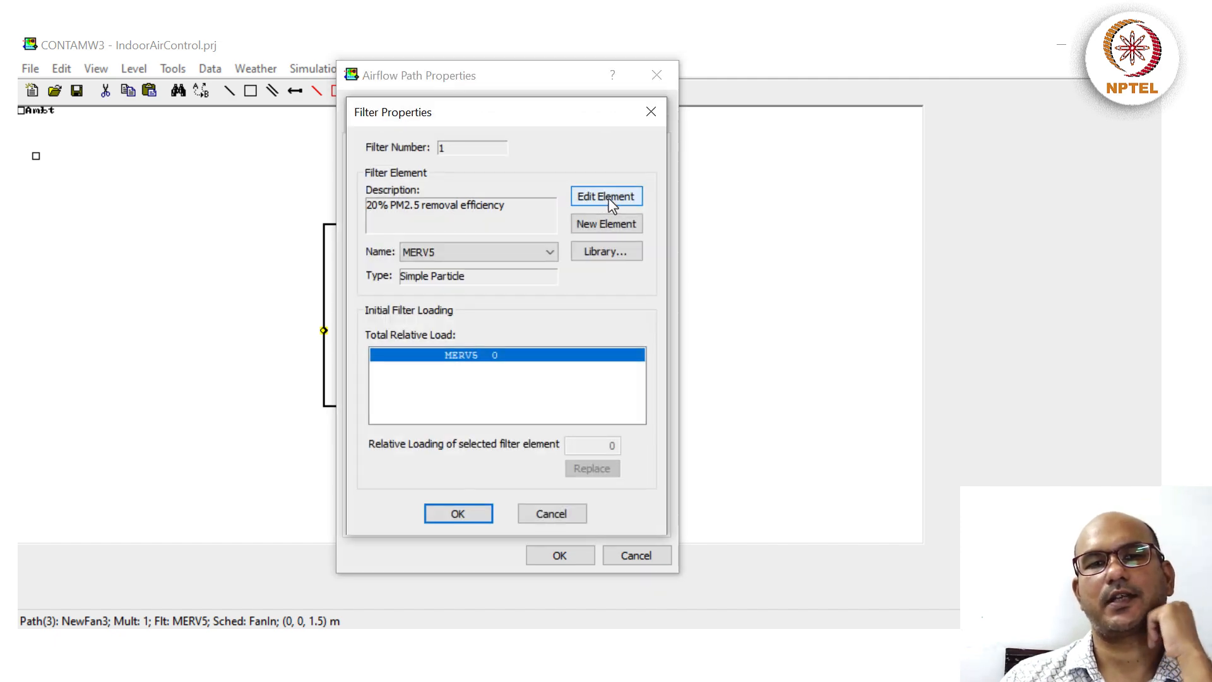
pyautogui.click(532, 255)
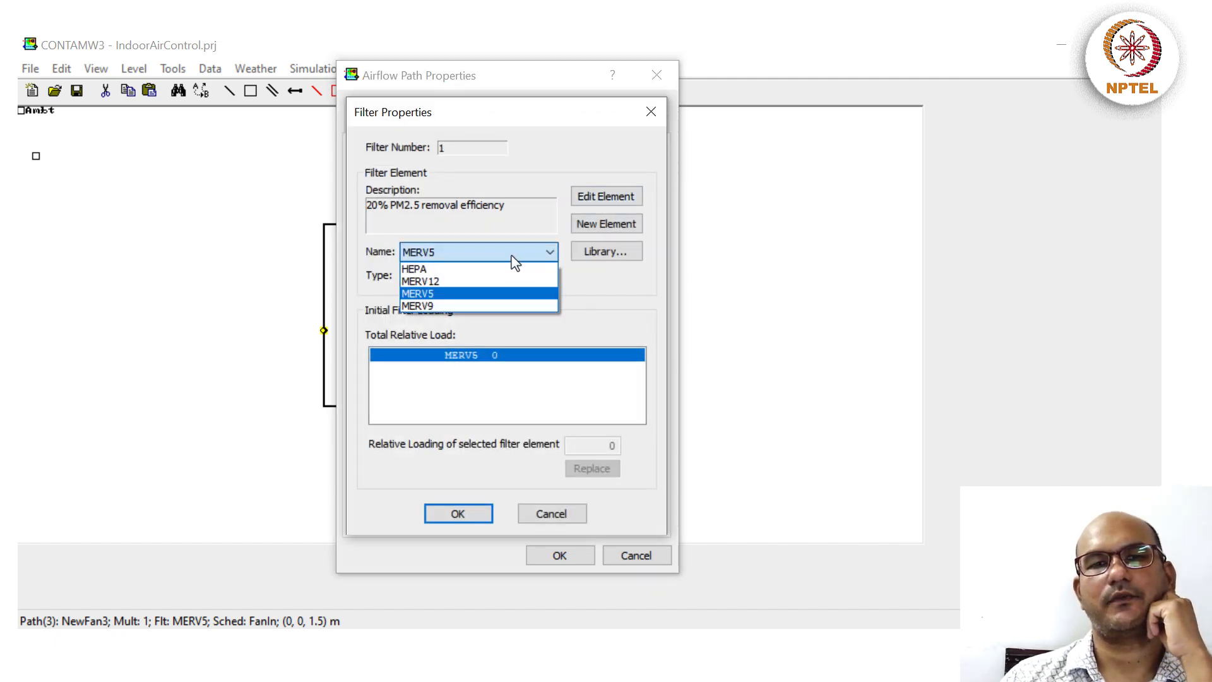
pyautogui.click(466, 307)
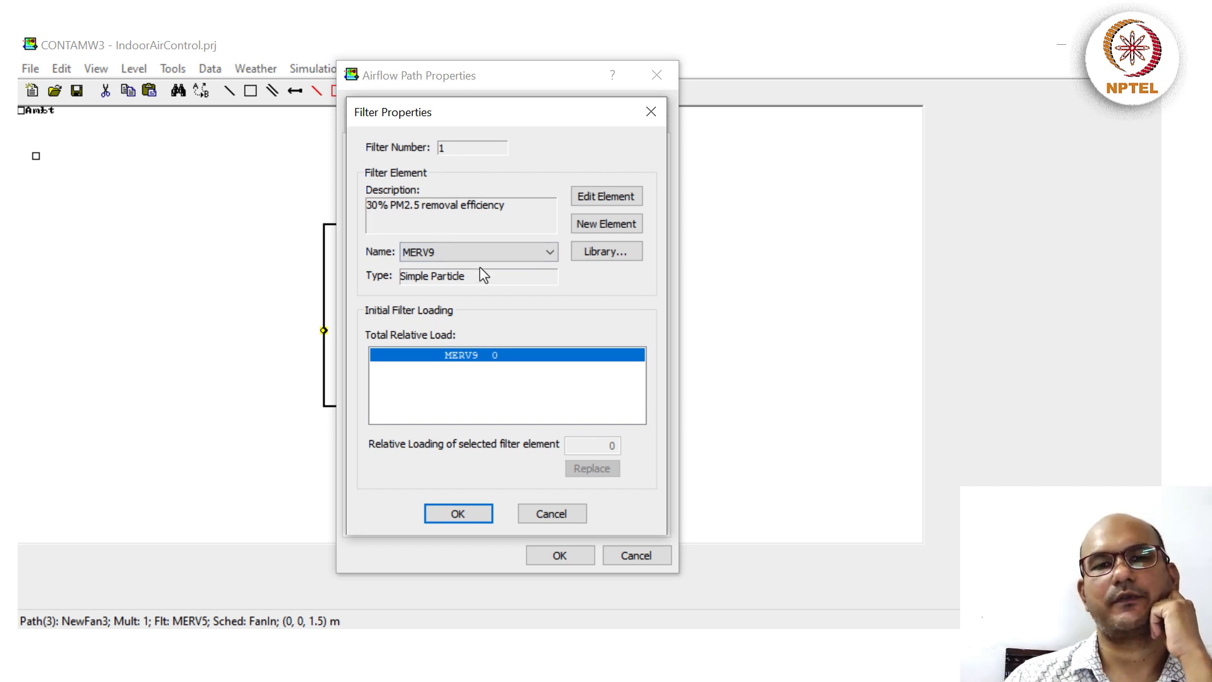
pyautogui.click(457, 516)
pyautogui.click(546, 557)
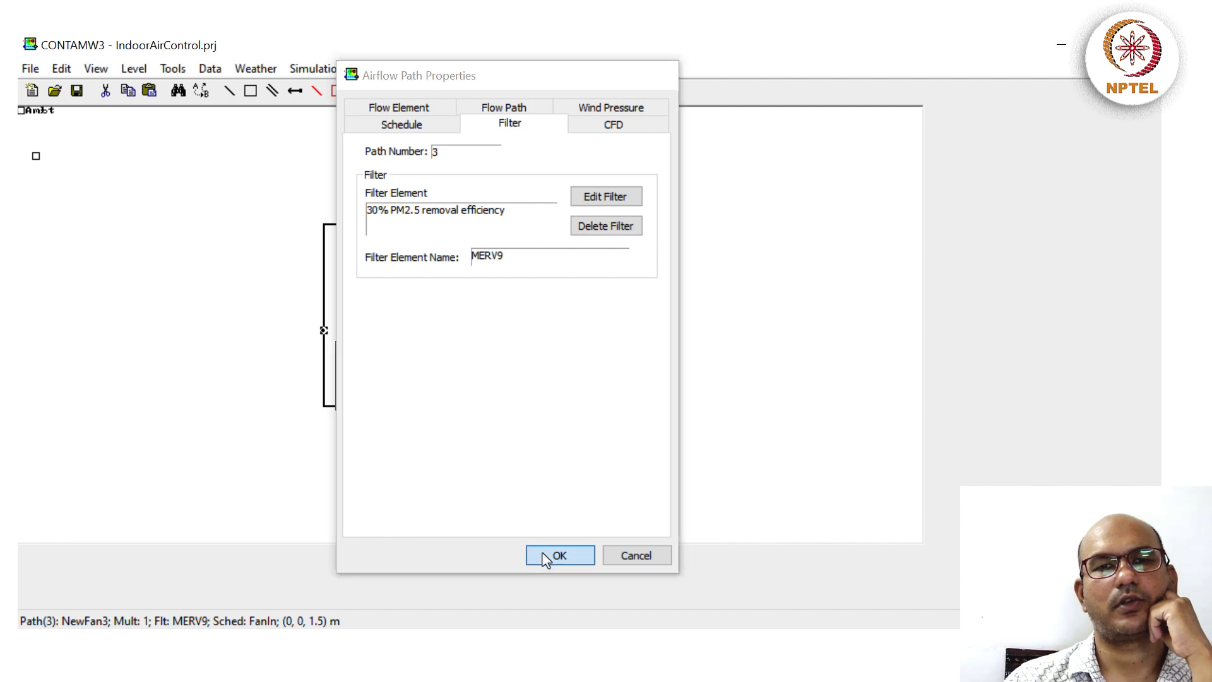
# - Check the transient simulation parameters, run the simulation with the MERV9 filter, and close the simulation control
pyautogui.click(316, 69)
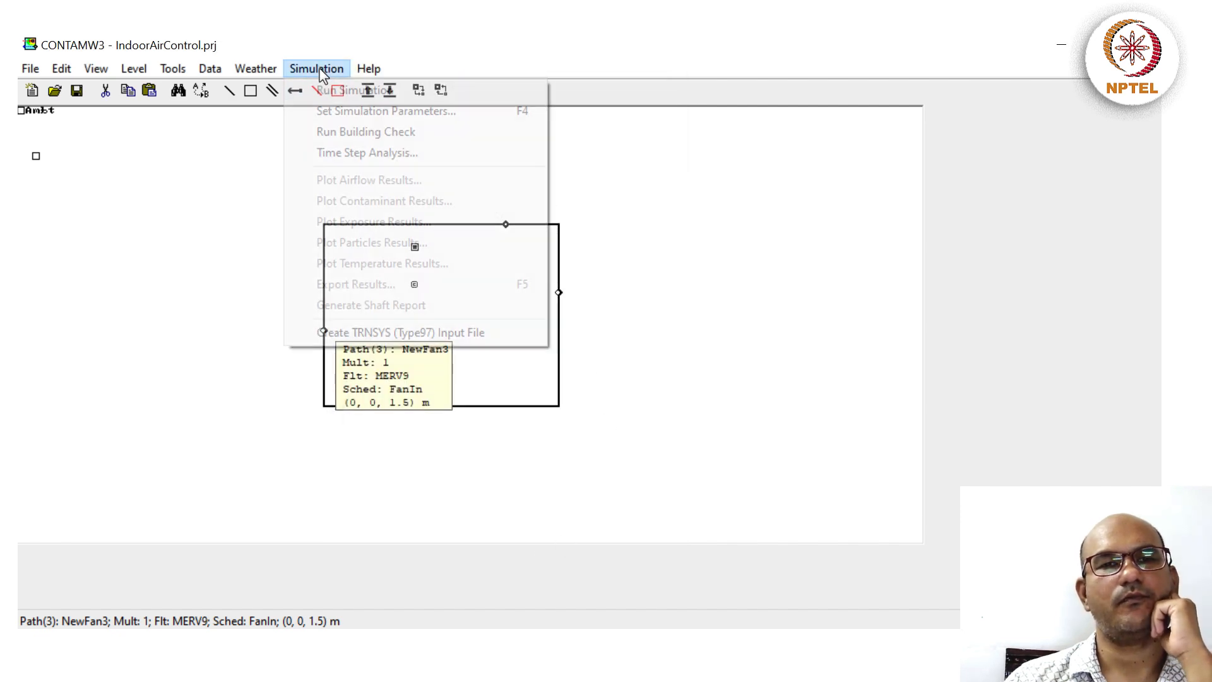
pyautogui.click(338, 109)
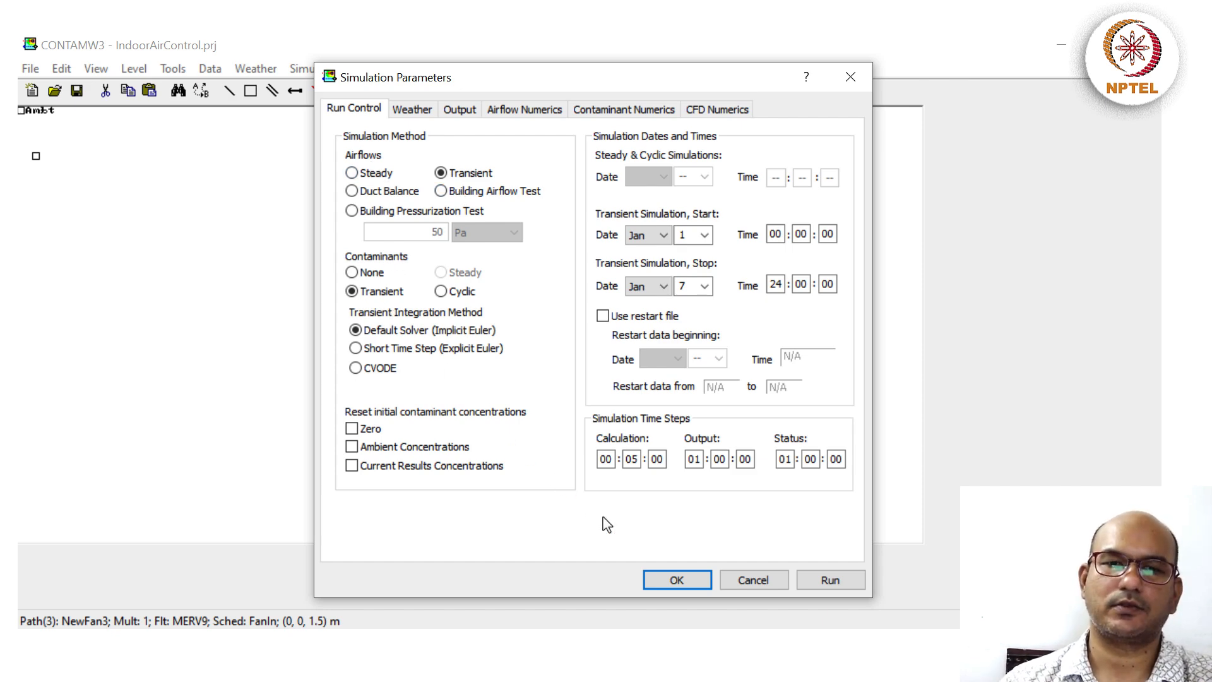
pyautogui.click(675, 581)
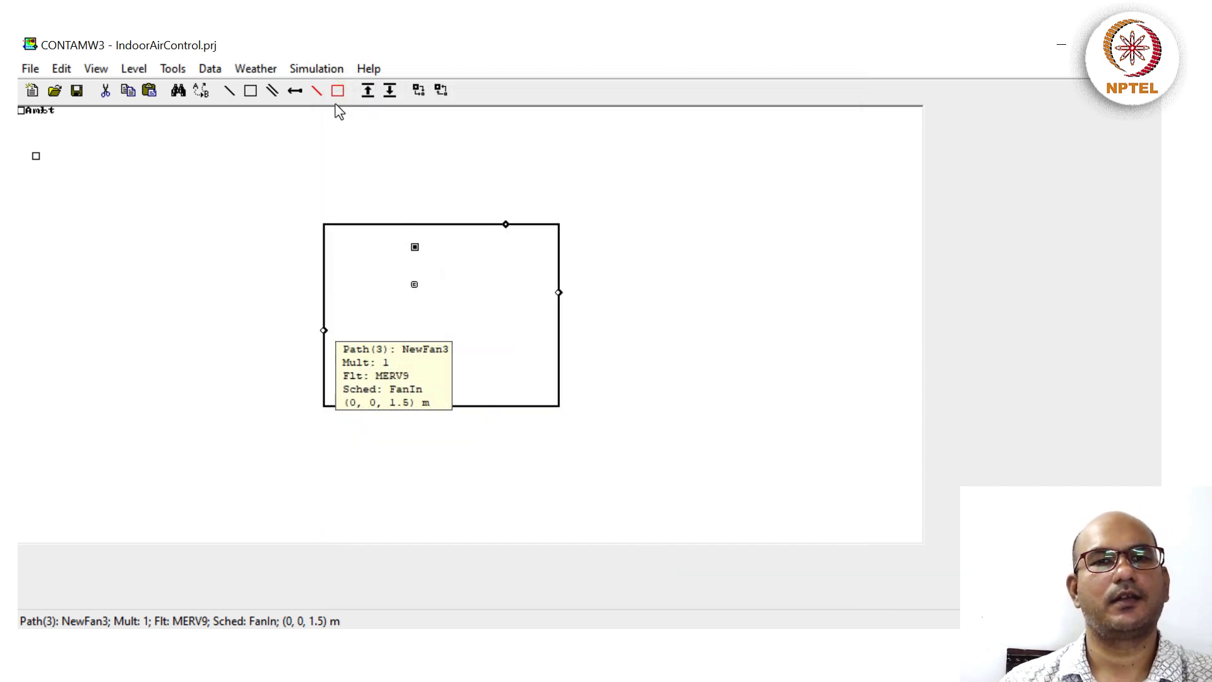
pyautogui.click(322, 68)
pyautogui.click(329, 91)
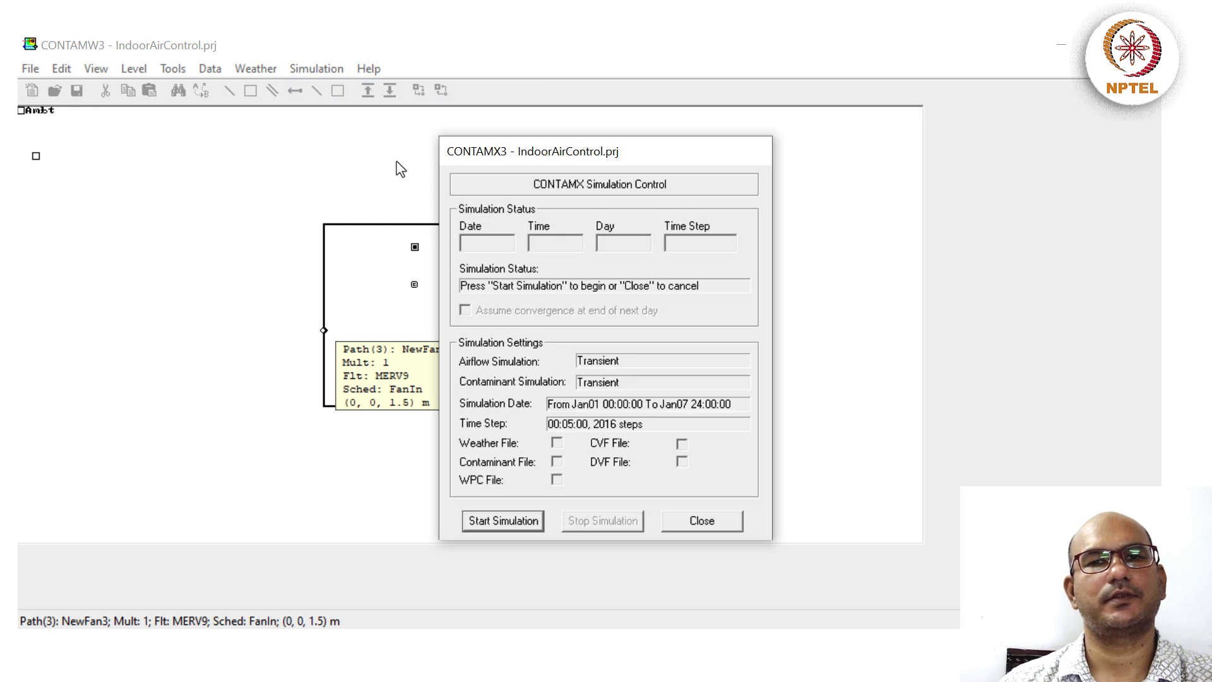
pyautogui.click(521, 524)
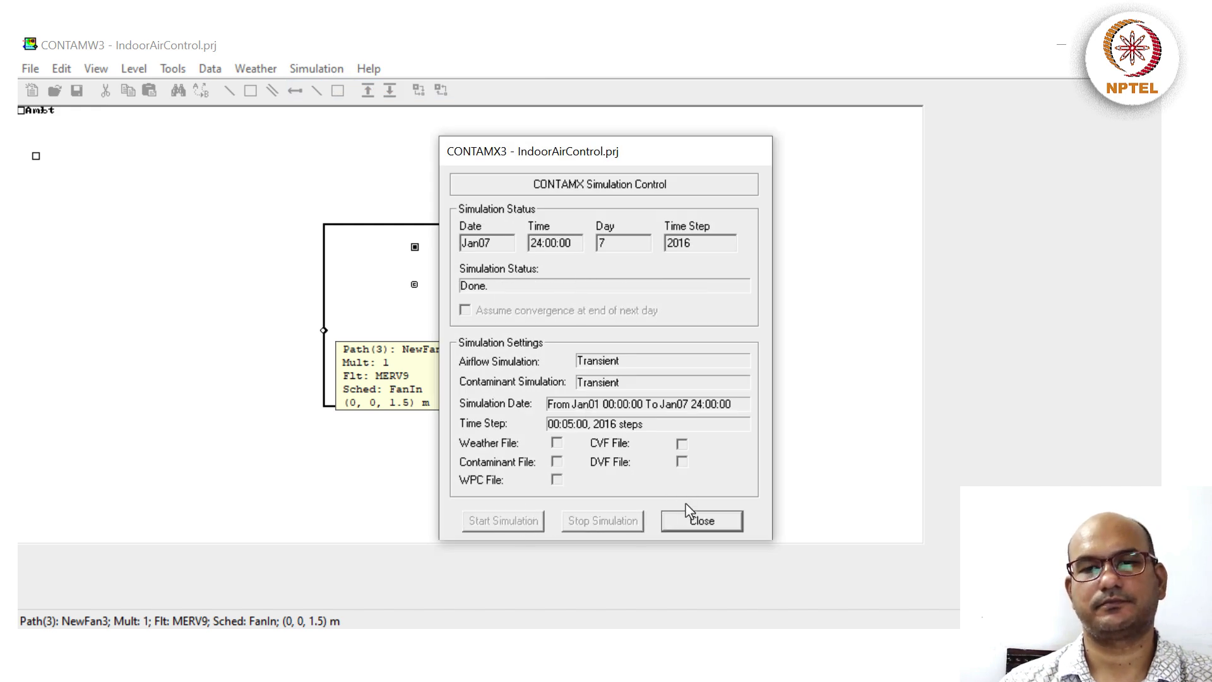
pyautogui.click(695, 522)
# - Plot the Suite zone's CO2 concentration in ppm from Jan01 to Jan07 and arrange the chart beside its controls
pyautogui.rightClick(490, 278)
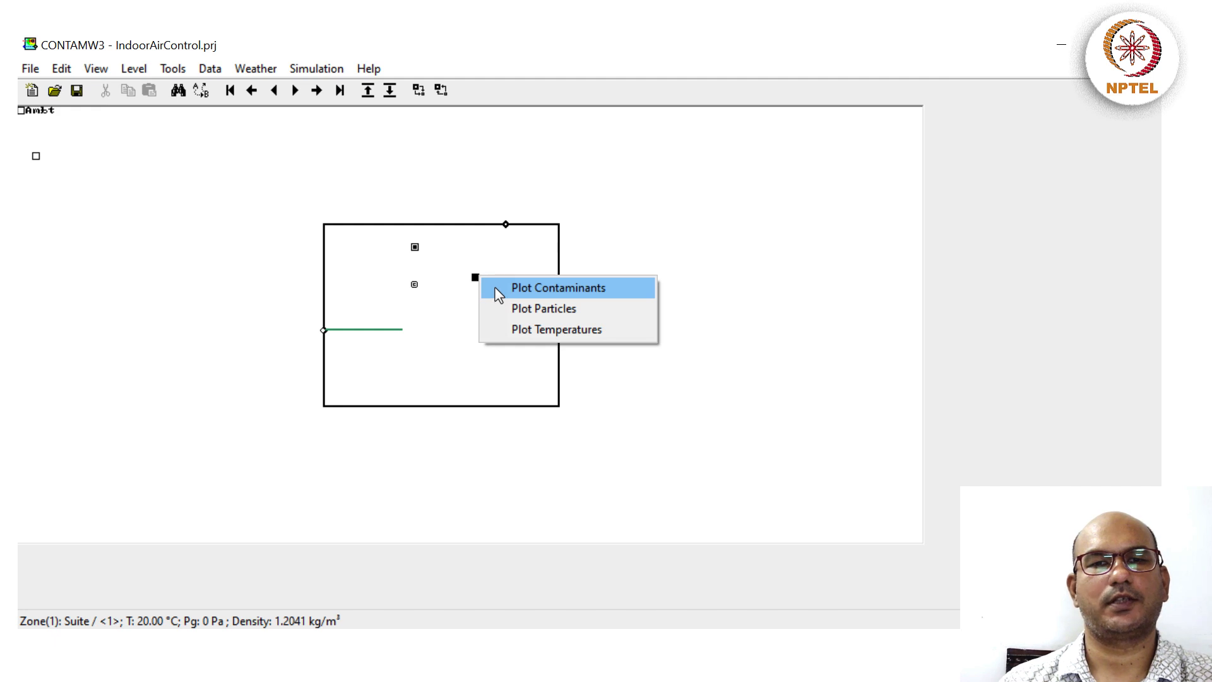
pyautogui.click(505, 288)
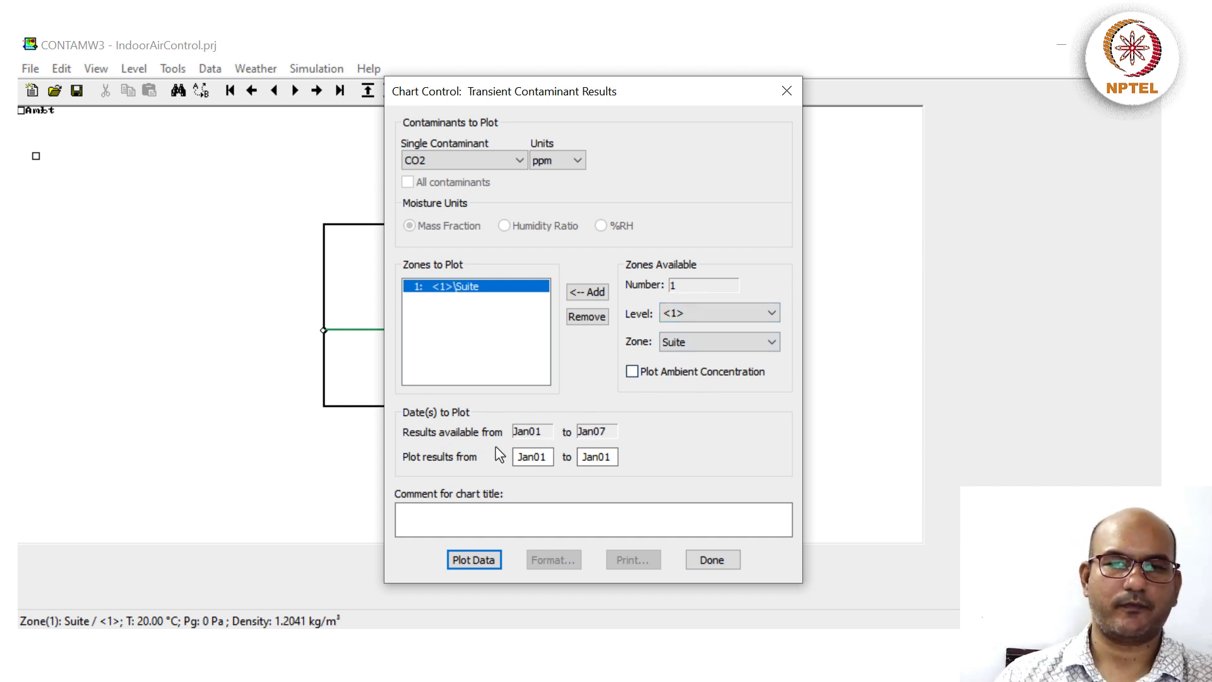
pyautogui.moveTo(604, 457); pyautogui.dragTo(615, 456)
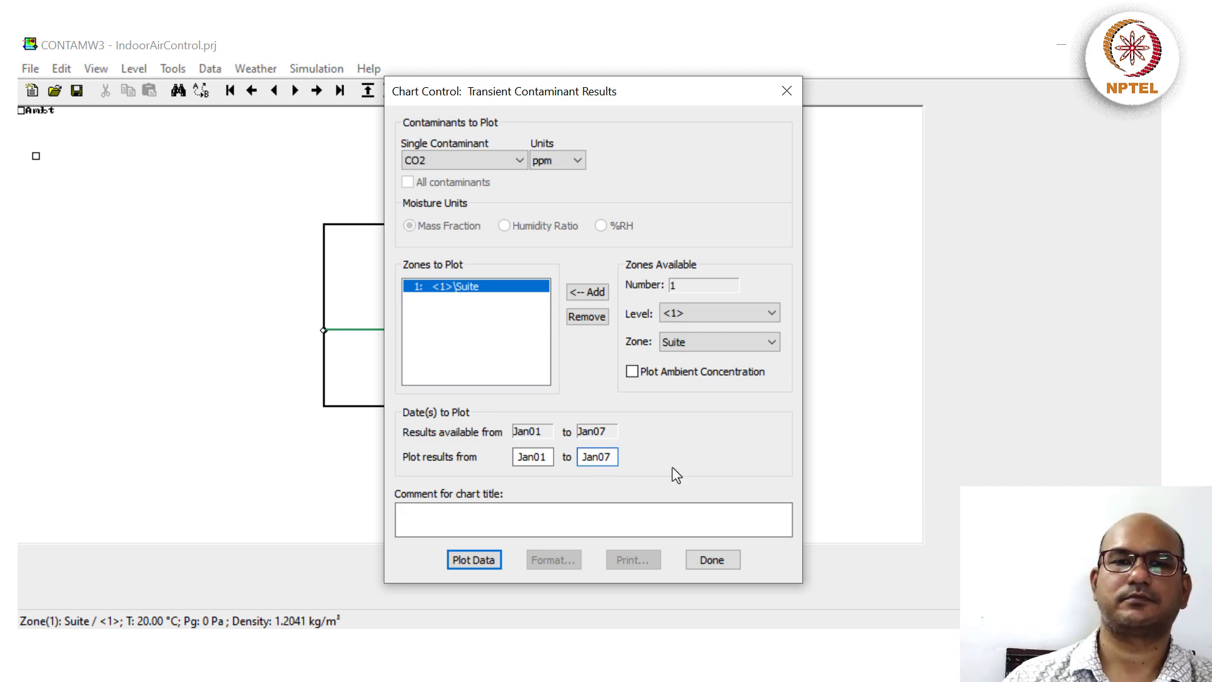
pyautogui.click(472, 562)
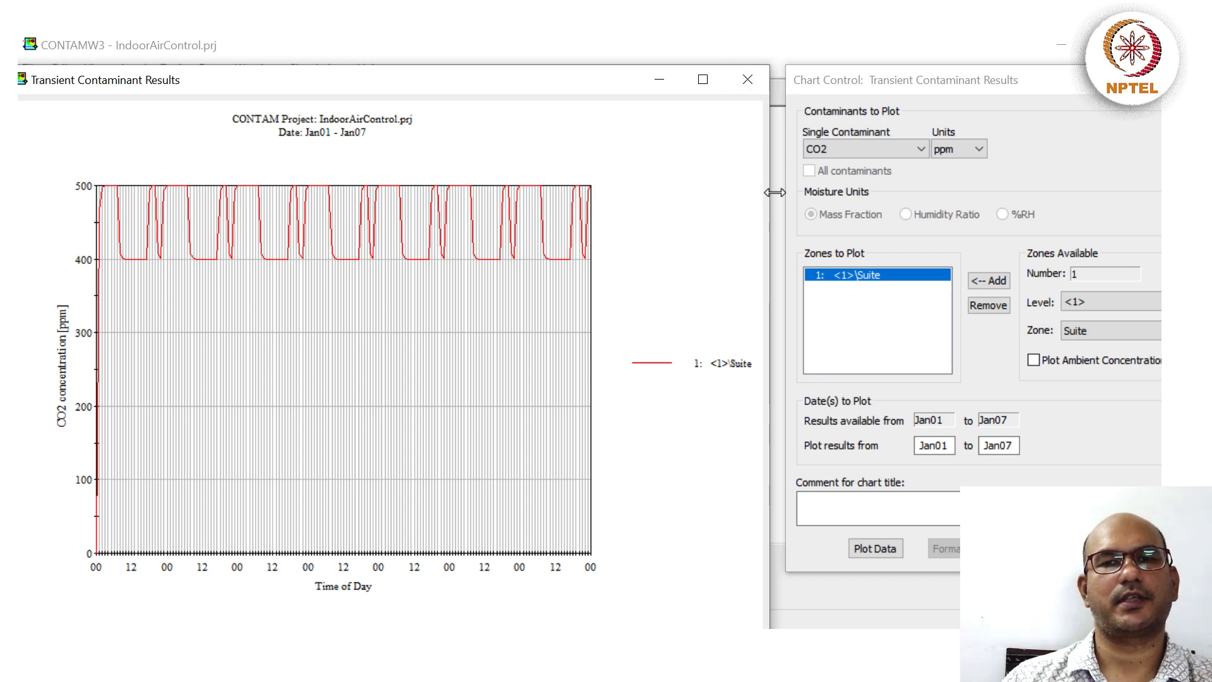
pyautogui.moveTo(775, 192); pyautogui.dragTo(695, 192)
pyautogui.moveTo(839, 88); pyautogui.dragTo(761, 75)
# - Plot the Suite zone's PM2.5 concentration in µg/m³ for the same dates and close the chart
pyautogui.click(757, 135)
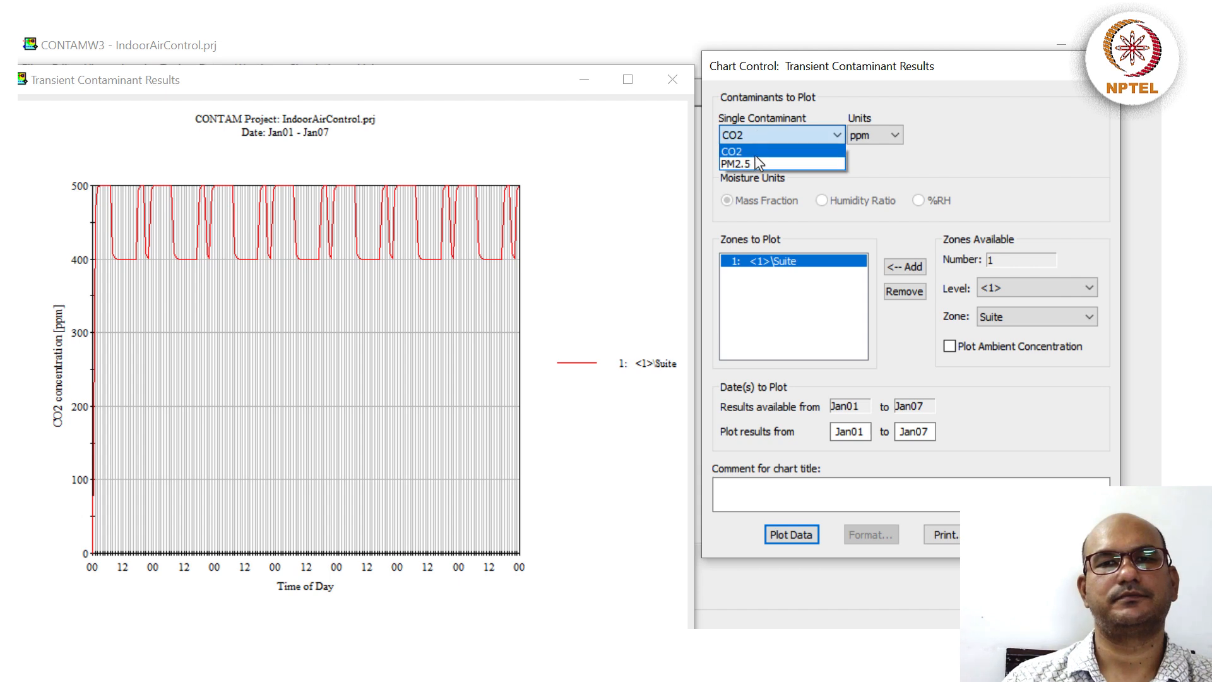
pyautogui.click(757, 164)
pyautogui.moveTo(804, 66); pyautogui.dragTo(801, 102)
pyautogui.click(788, 571)
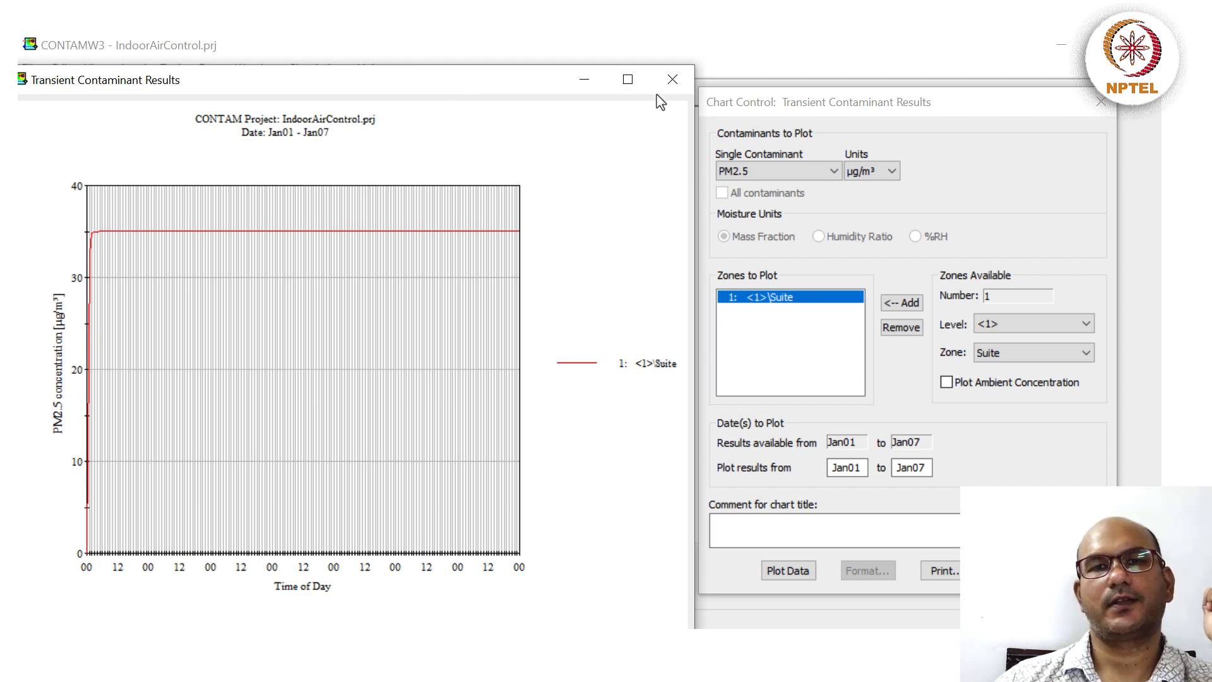
pyautogui.click(671, 80)
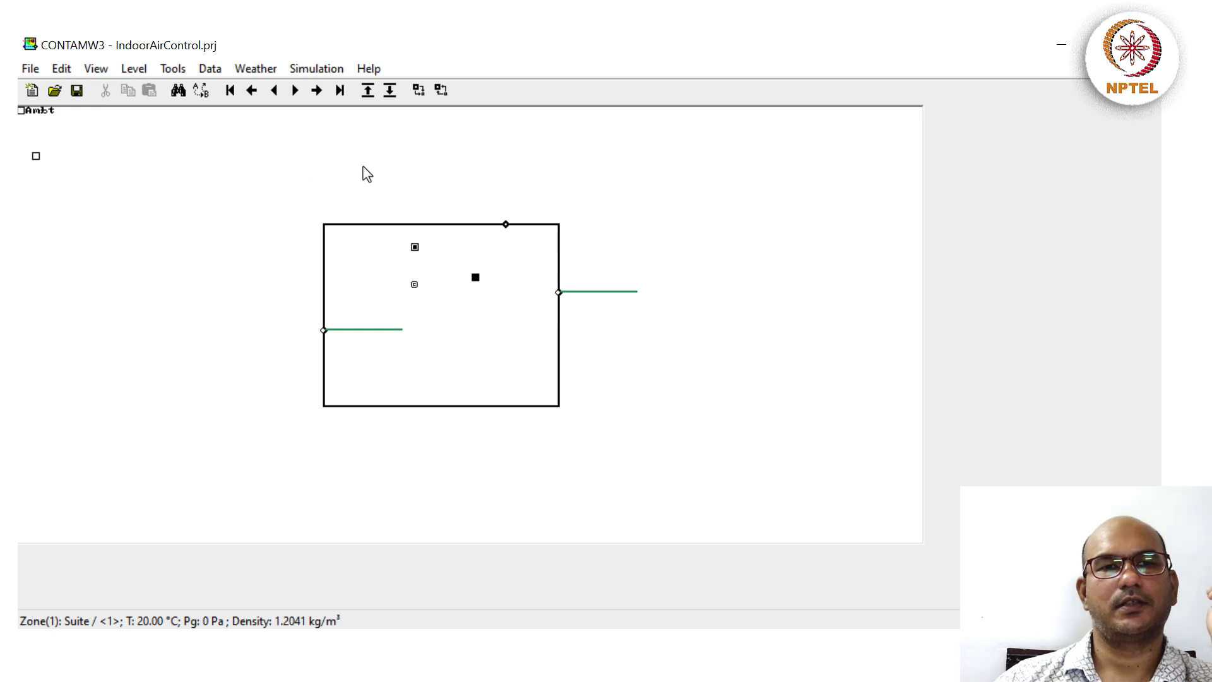
# - Return to normal mode and replace the NewFan3 airflow path's filter with HEPA
pyautogui.click(96, 68)
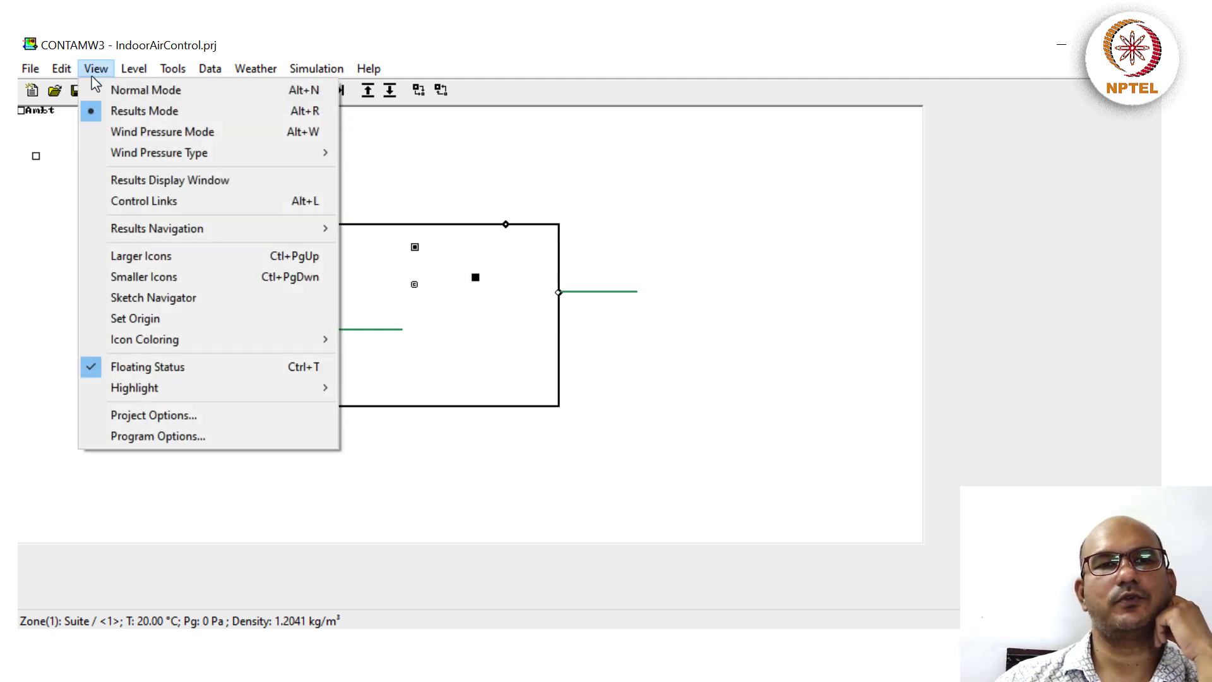
pyautogui.click(104, 90)
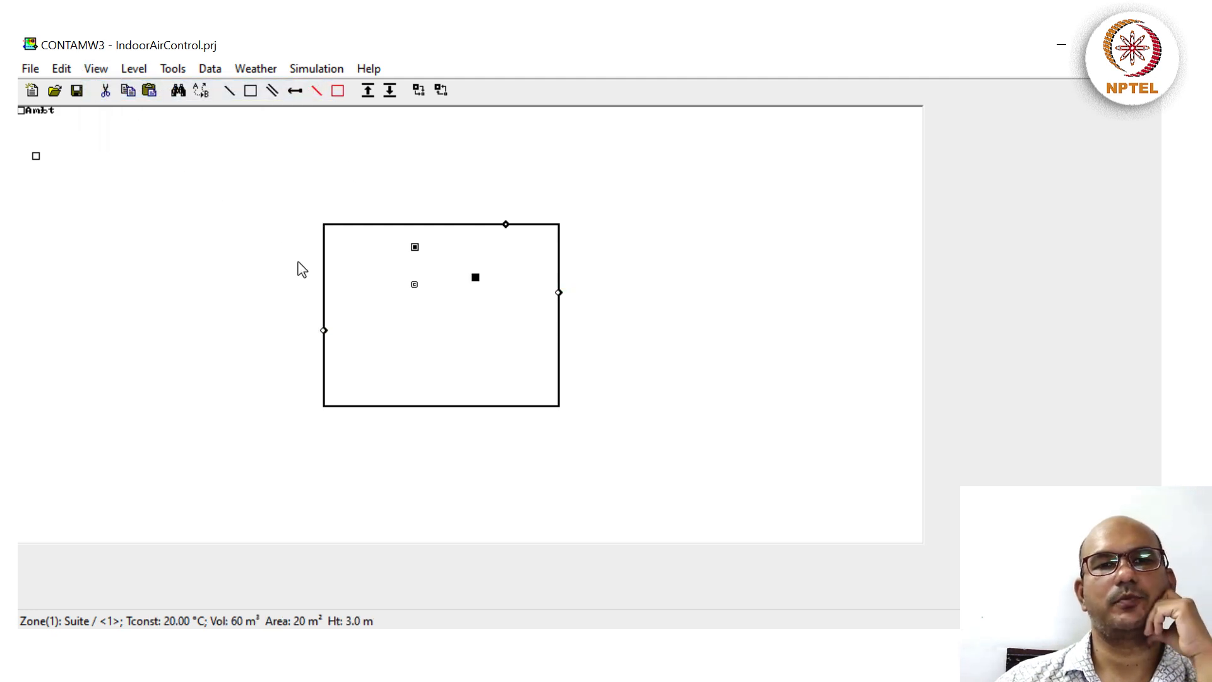
pyautogui.doubleClick(324, 331)
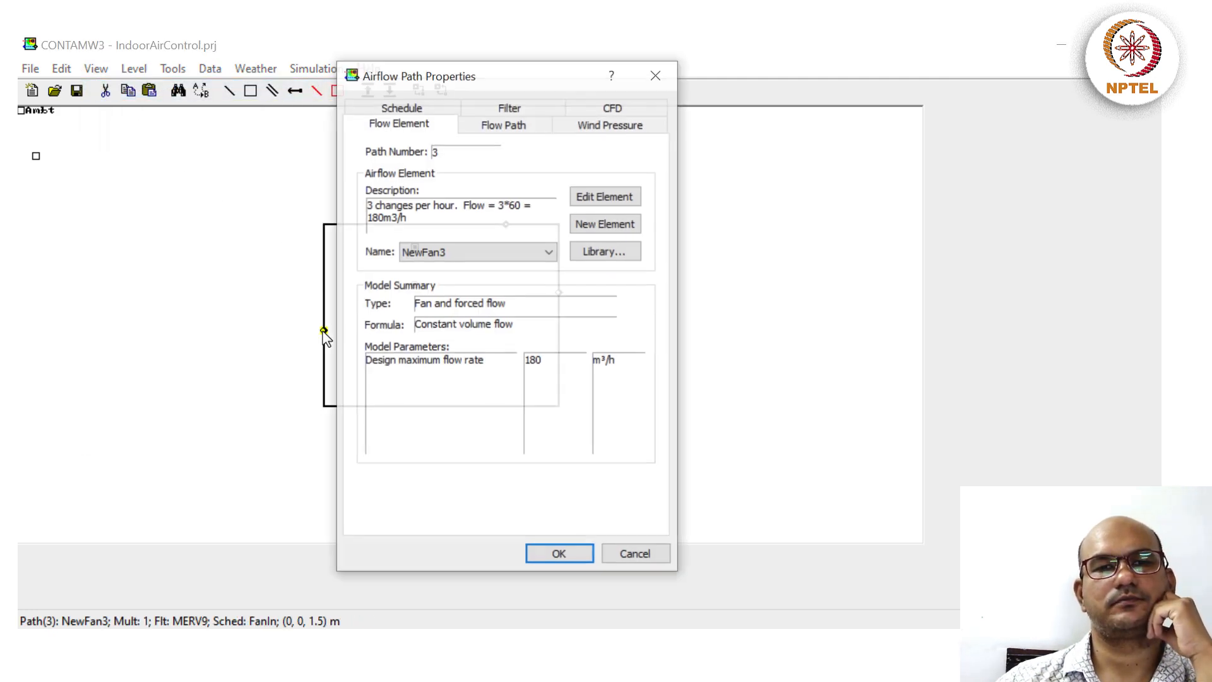
pyautogui.click(510, 107)
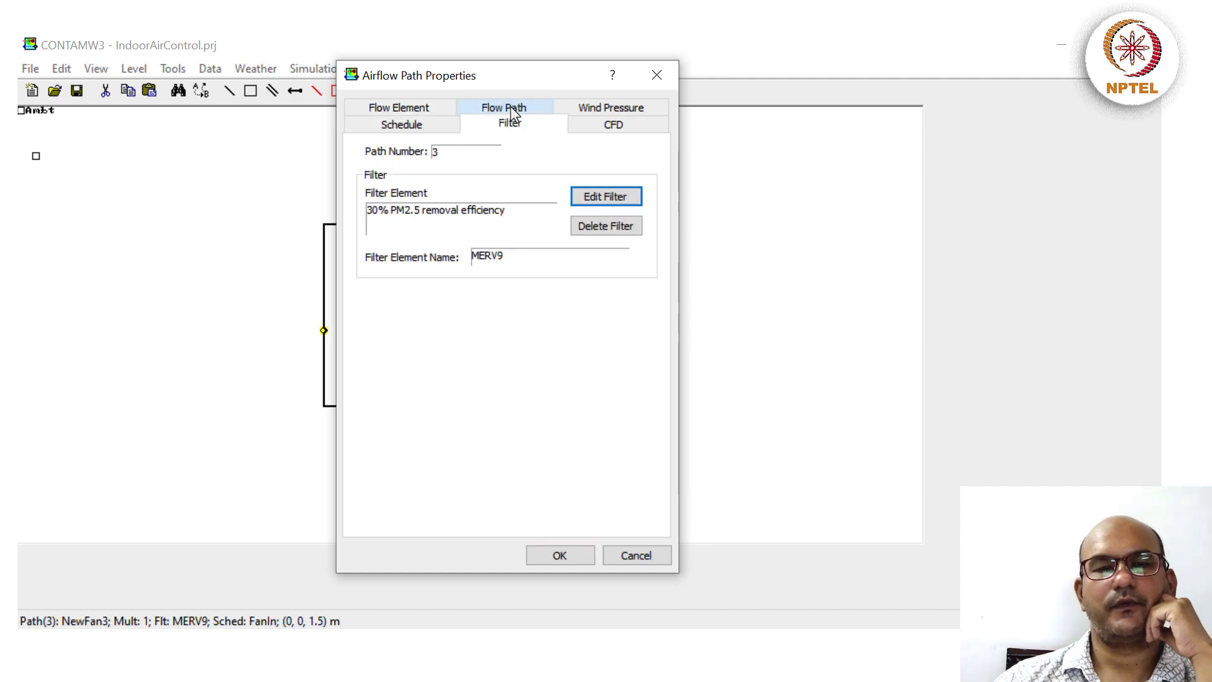
pyautogui.click(605, 201)
pyautogui.click(499, 253)
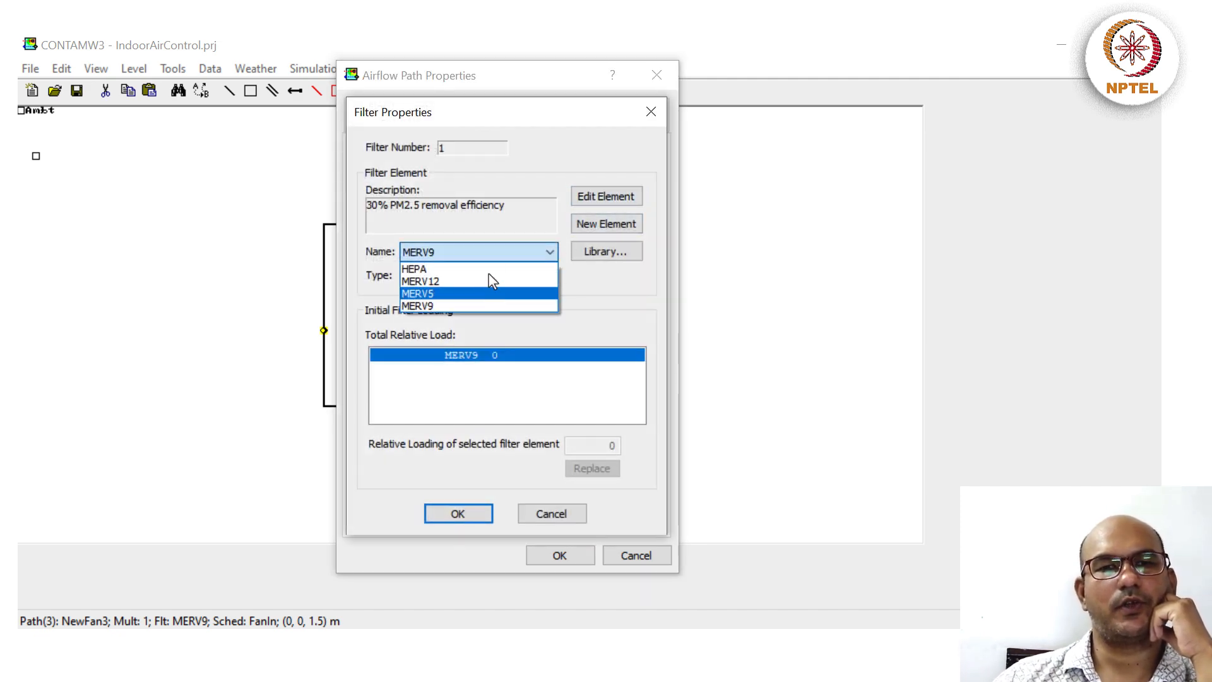
pyautogui.click(489, 268)
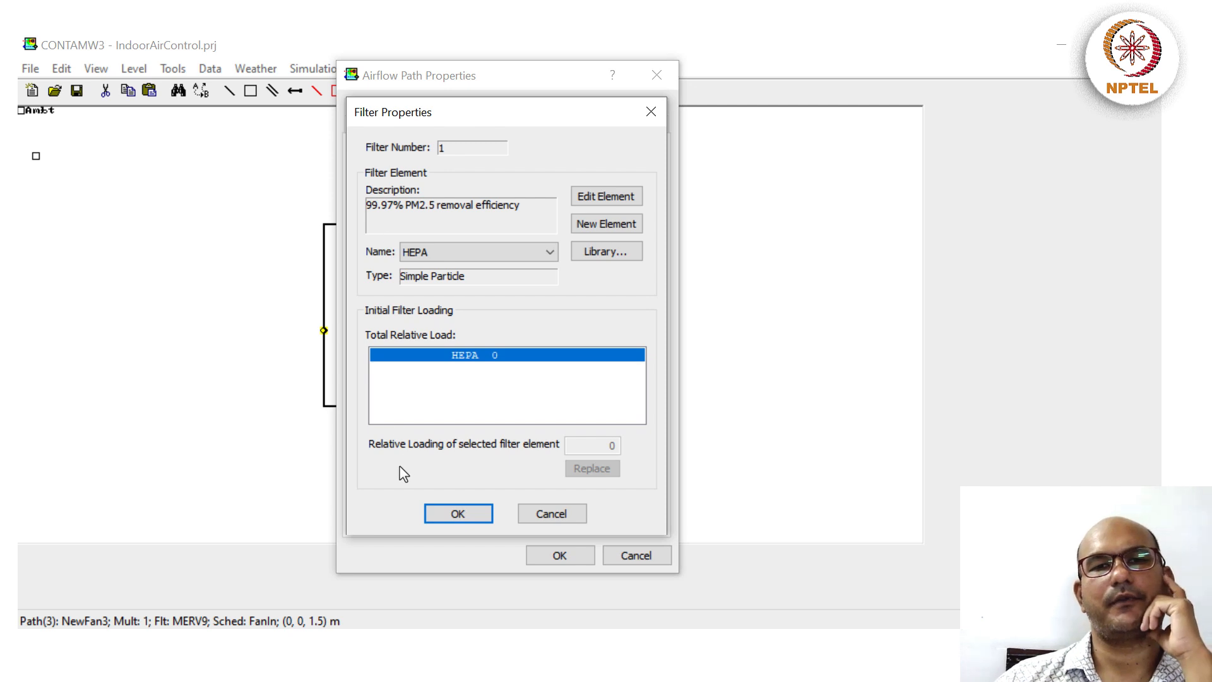
pyautogui.click(445, 521)
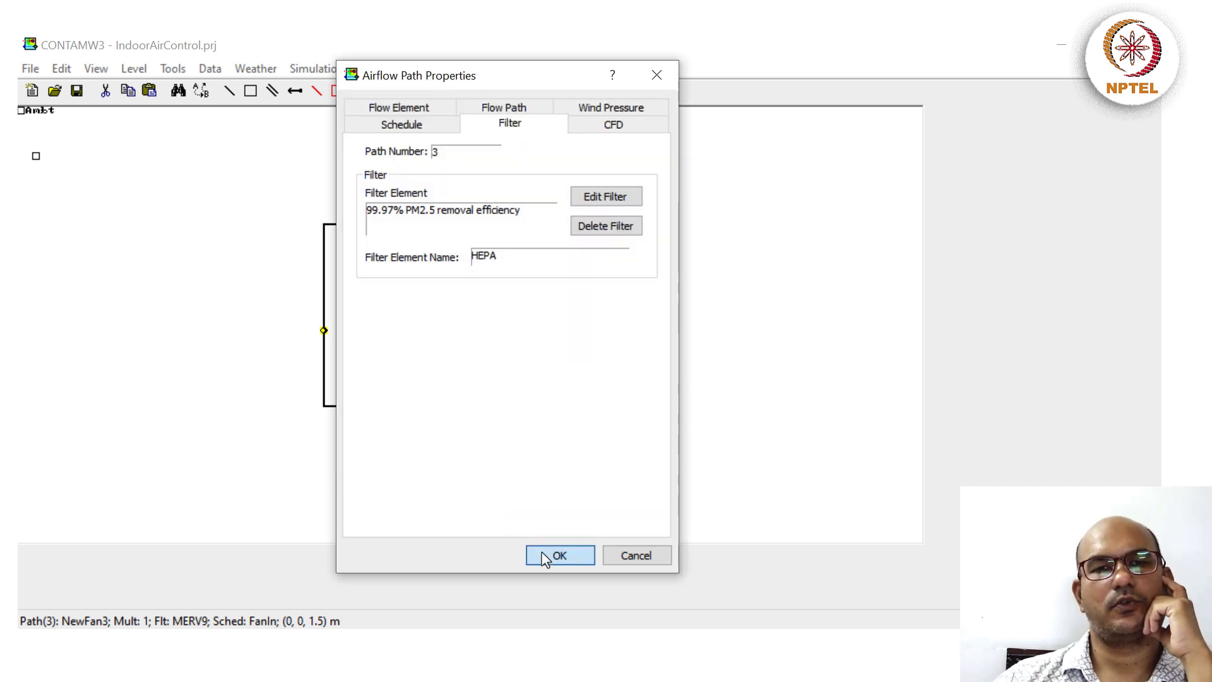
pyautogui.click(544, 555)
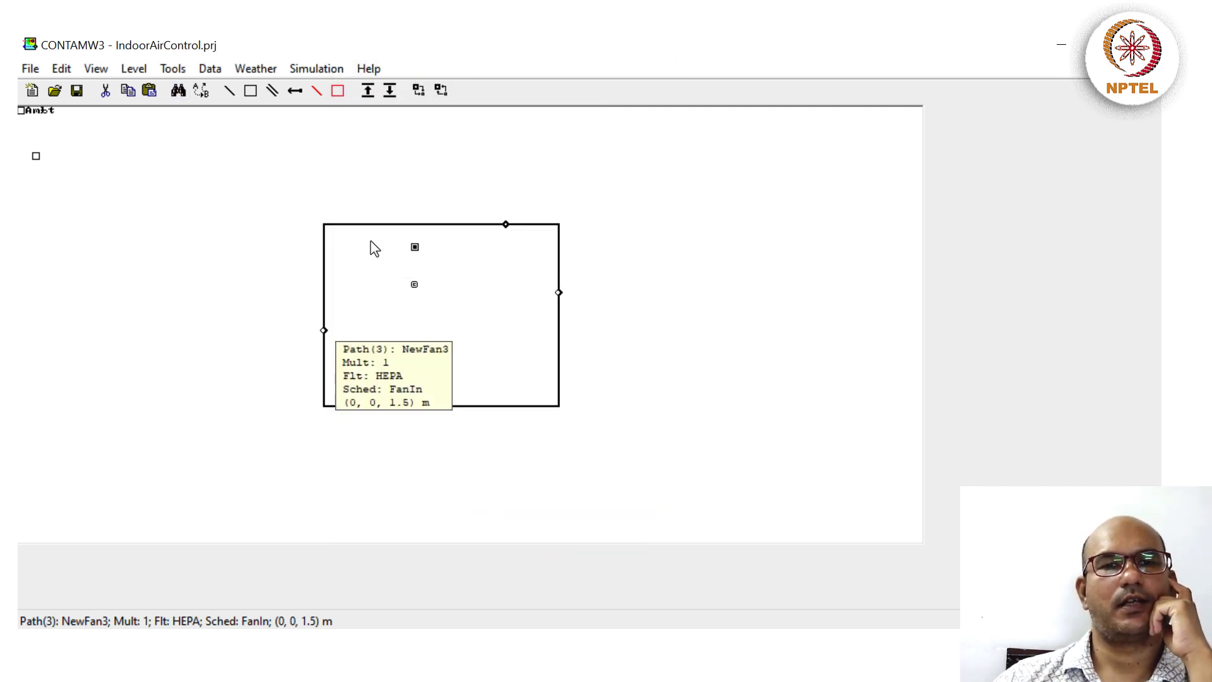
# - Check the transient simulation parameters, run the simulation with the HEPA filter, and close the simulation control
pyautogui.click(327, 81)
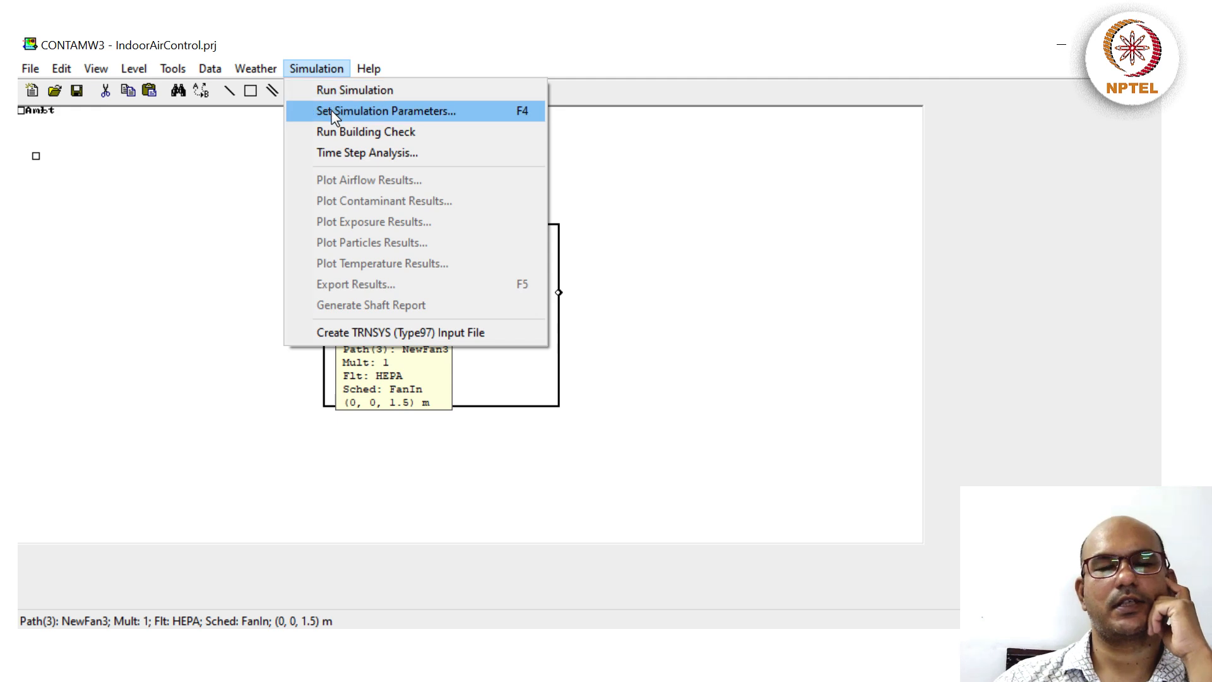
pyautogui.click(379, 108)
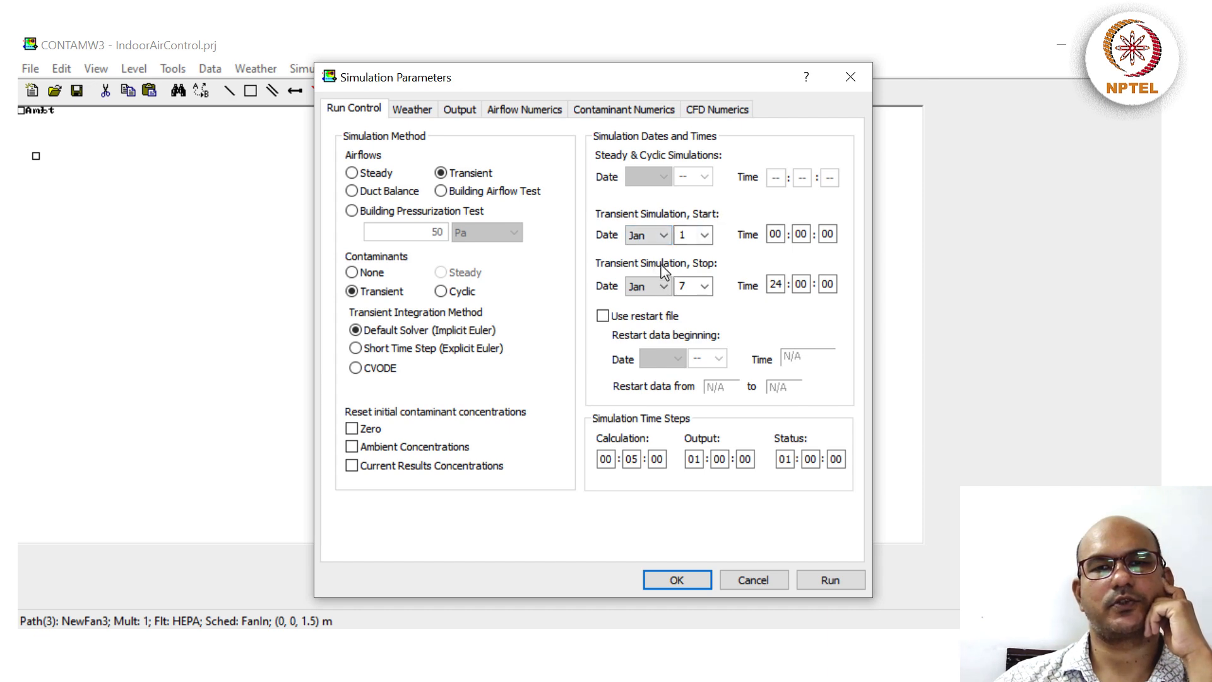
pyautogui.click(677, 581)
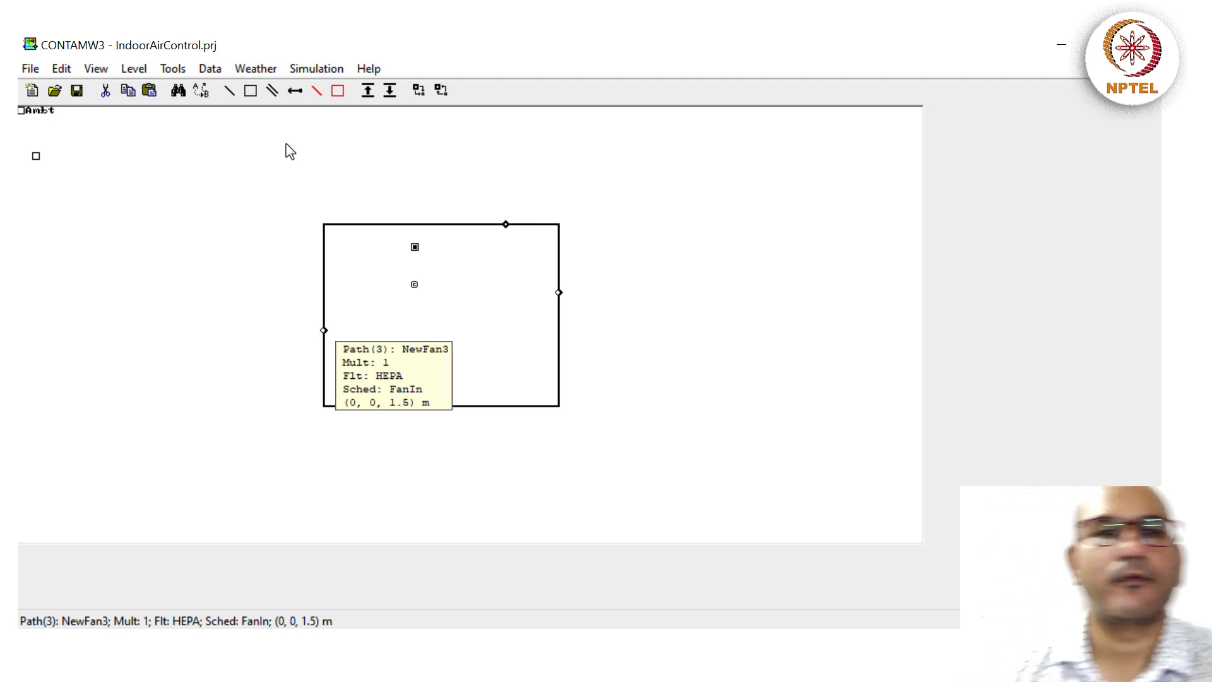
pyautogui.click(316, 68)
pyautogui.click(305, 89)
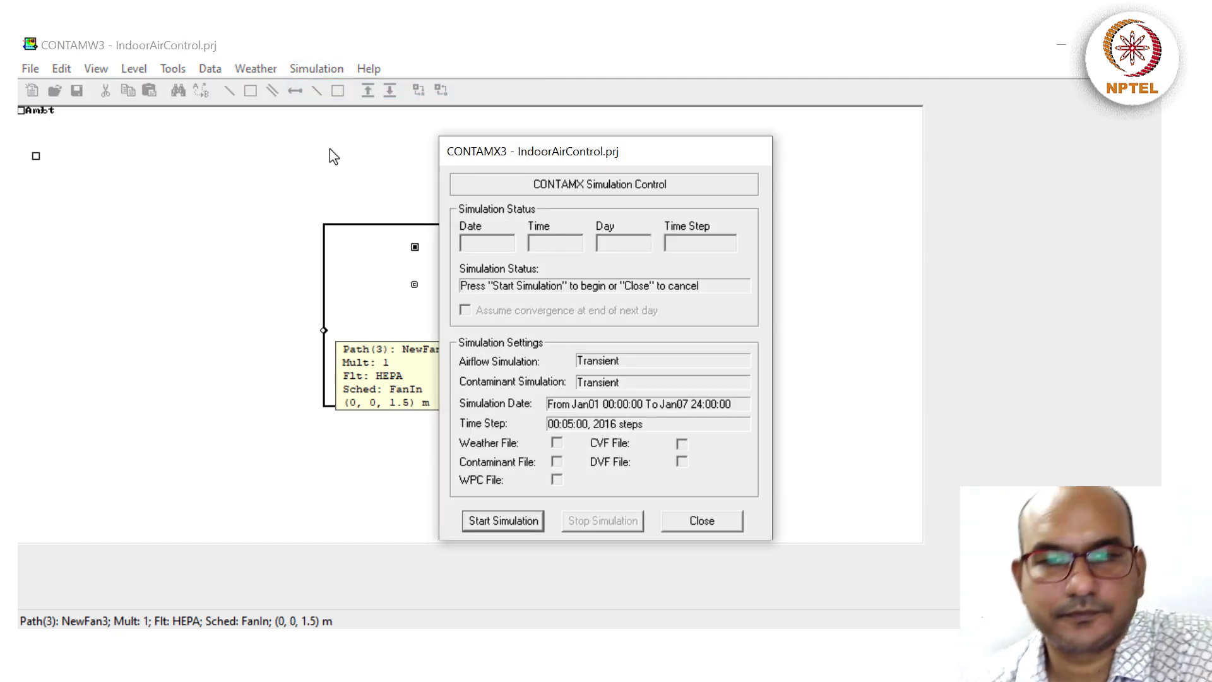
pyautogui.click(477, 522)
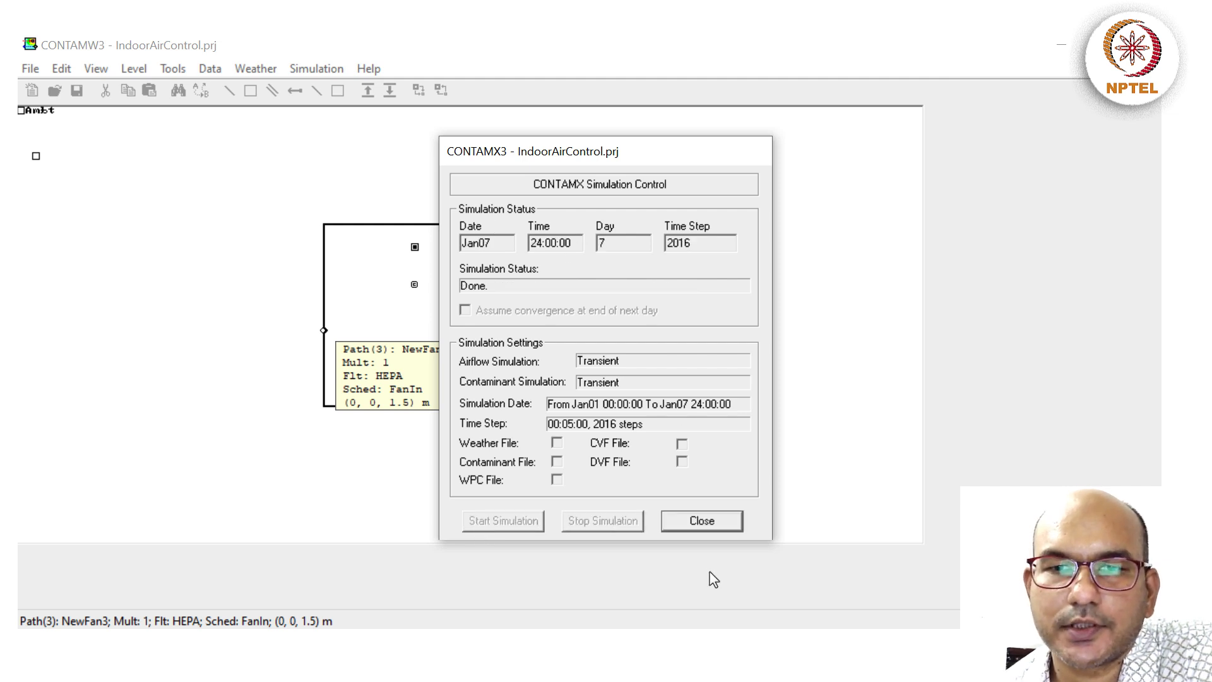
pyautogui.click(714, 524)
# - Plot the Suite zone's PM2.5 concentration in µg/m³ from Jan01 to Jan07, and return to normal mode
pyautogui.rightClick(493, 245)
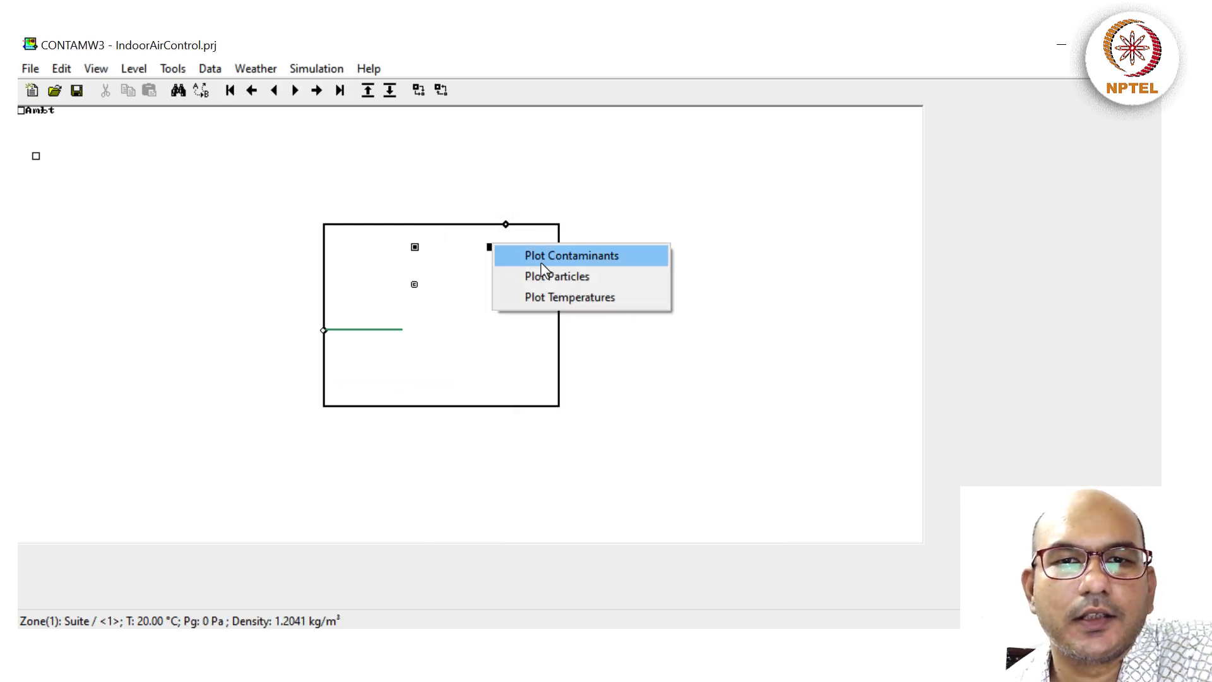
pyautogui.click(540, 258)
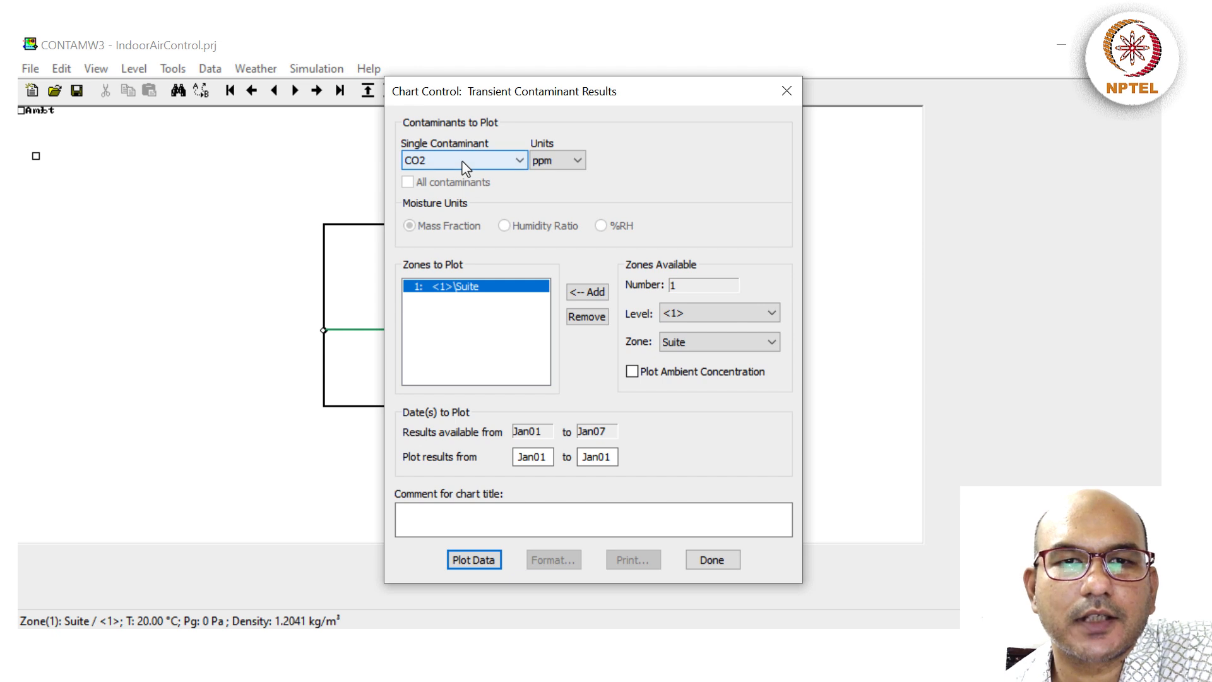
pyautogui.click(465, 166)
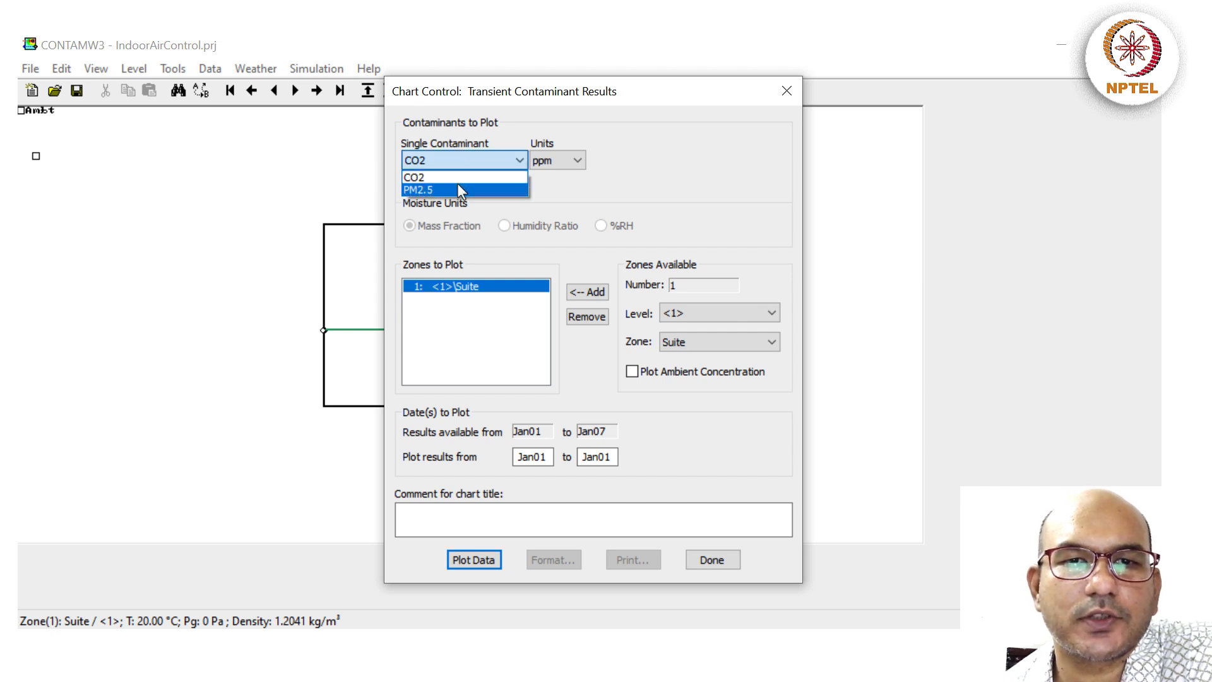
pyautogui.click(459, 188)
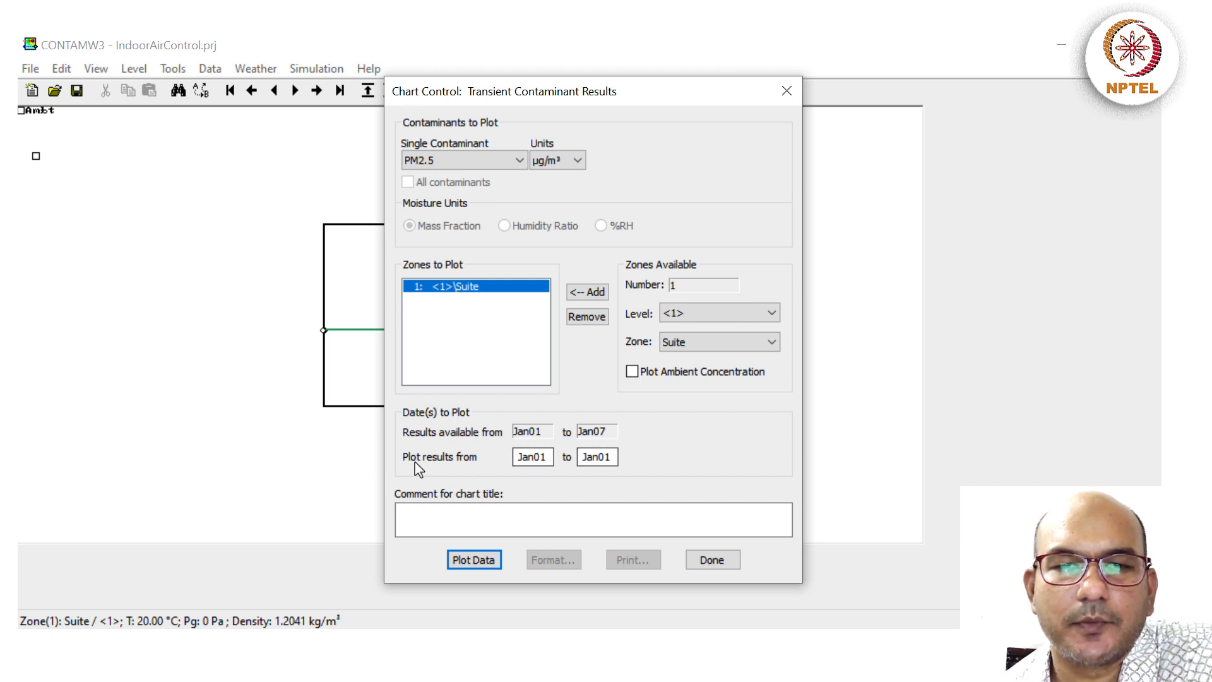
pyautogui.moveTo(604, 457); pyautogui.dragTo(668, 468)
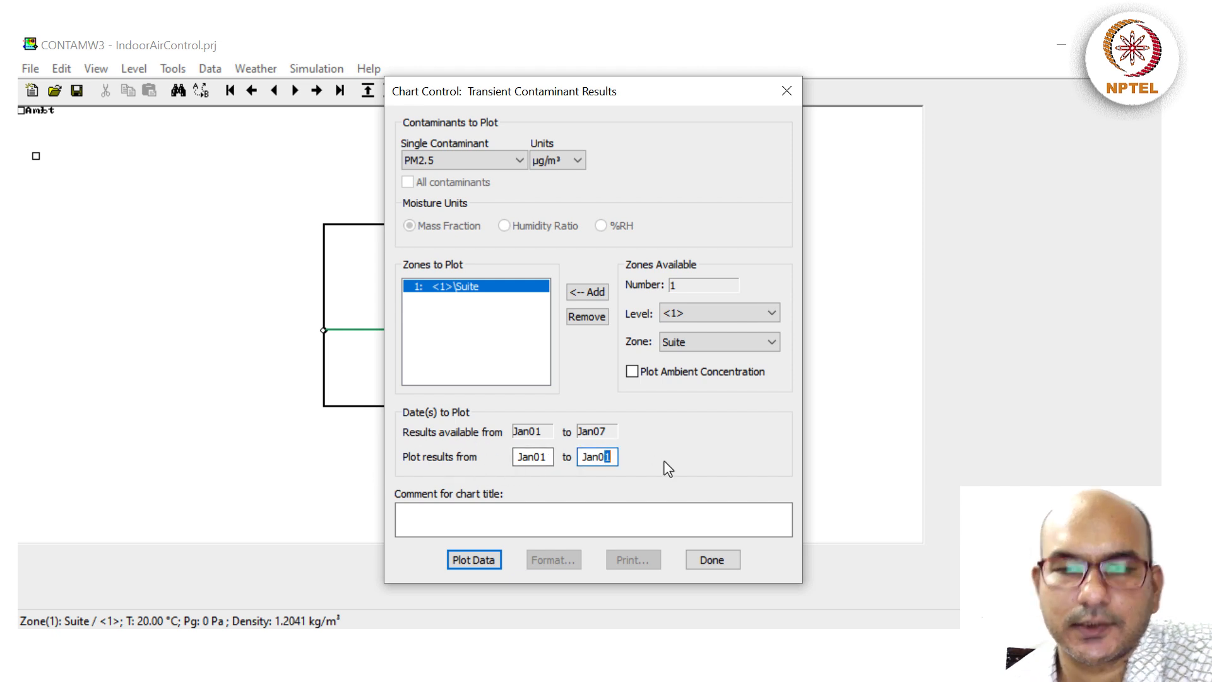
pyautogui.write('7')
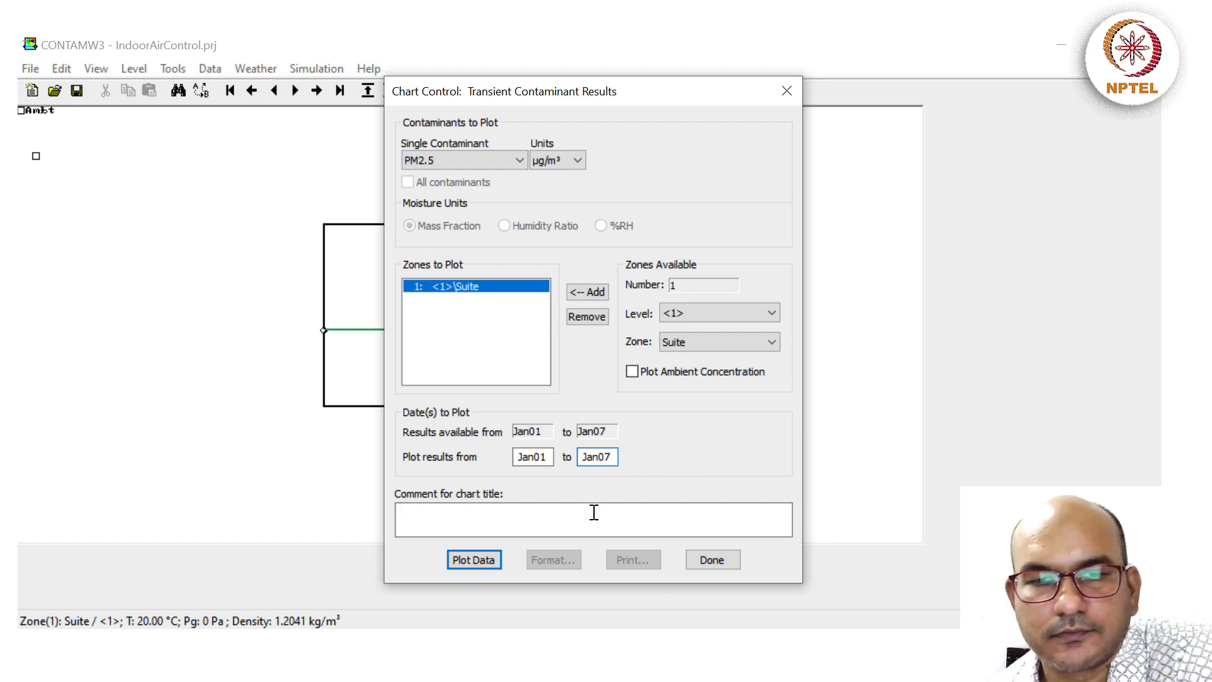
pyautogui.click(473, 560)
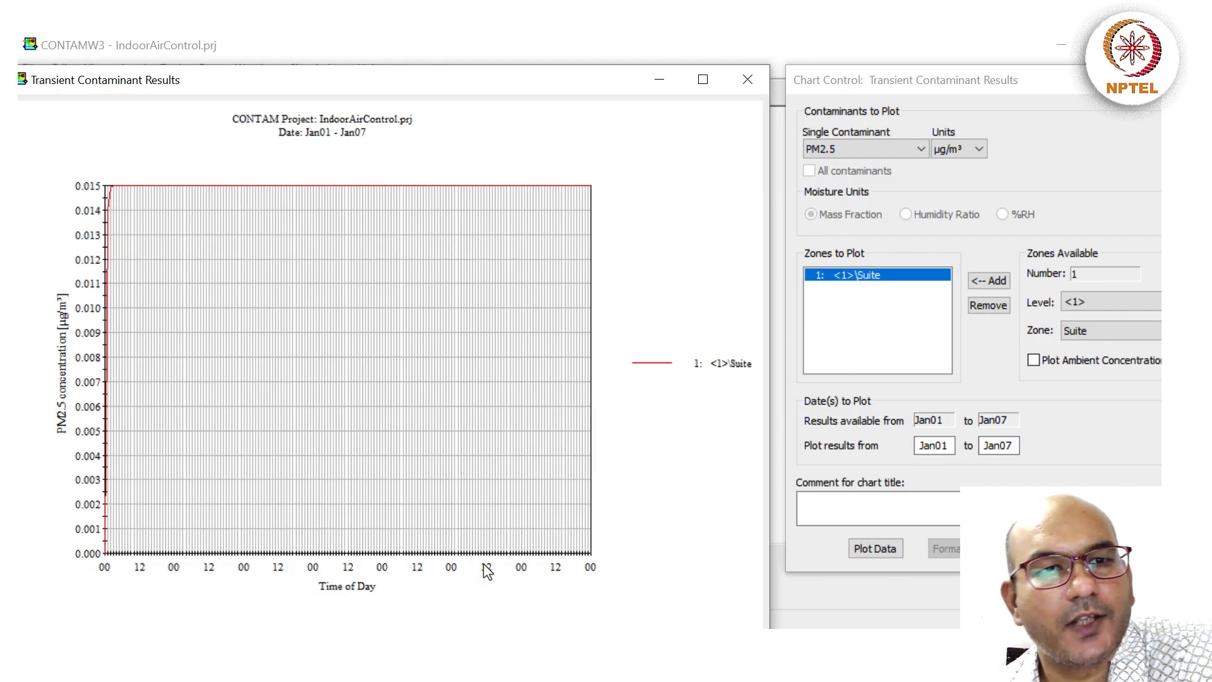
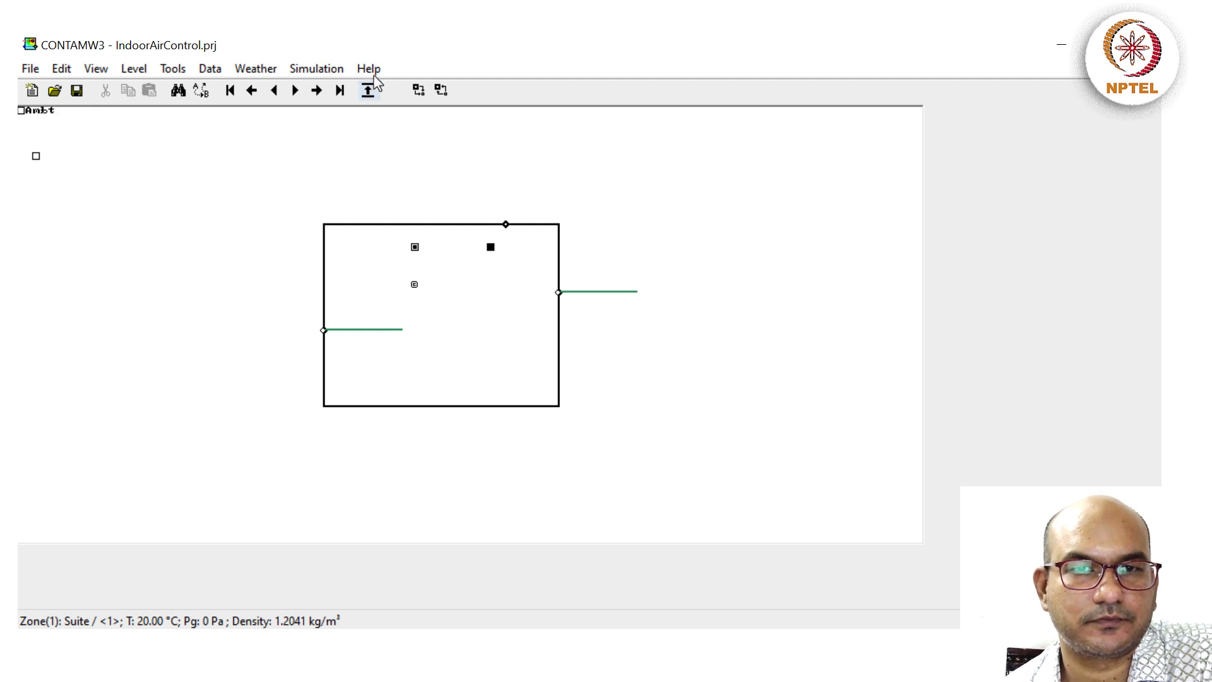
pyautogui.click(96, 70)
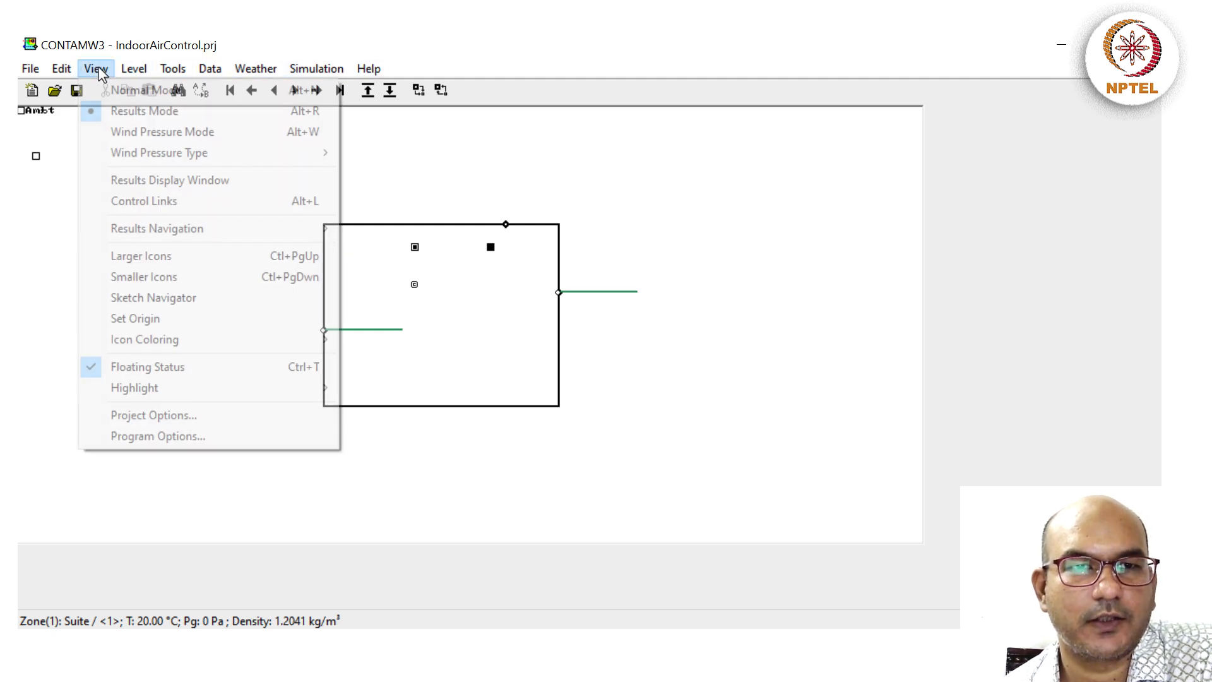
pyautogui.click(103, 90)
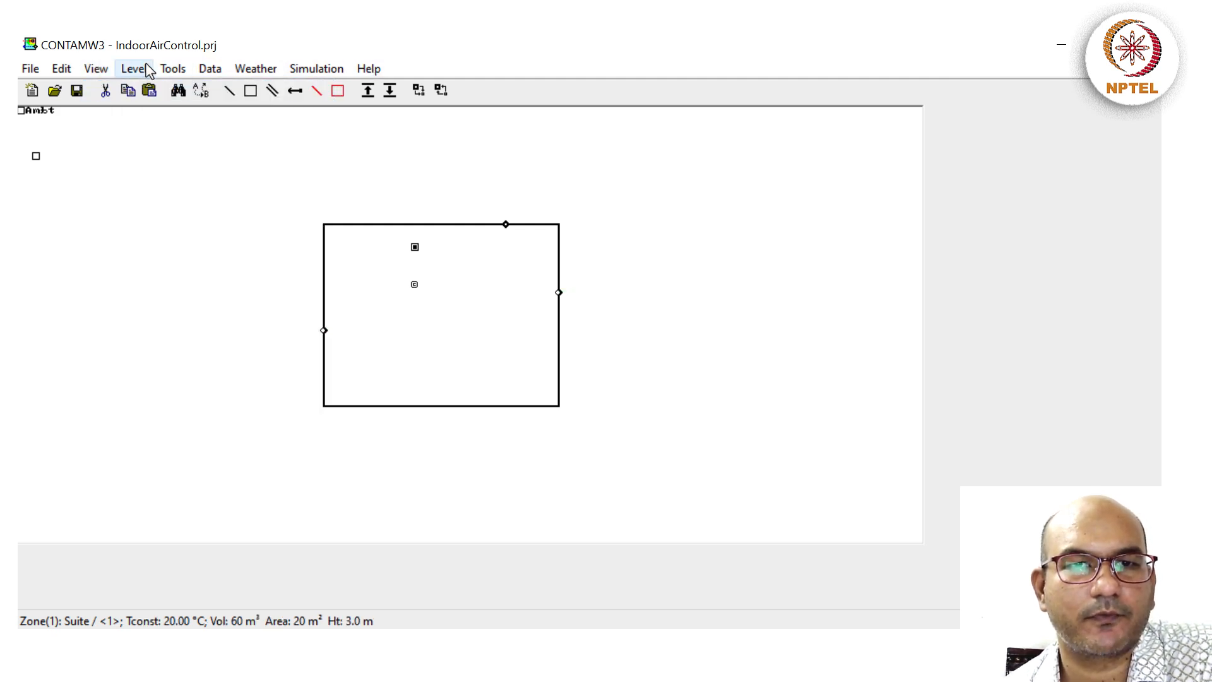
# - Replace the filter on the NewFan3 airflow path with MERV12 and accept the airflow path properties
pyautogui.click(307, 70)
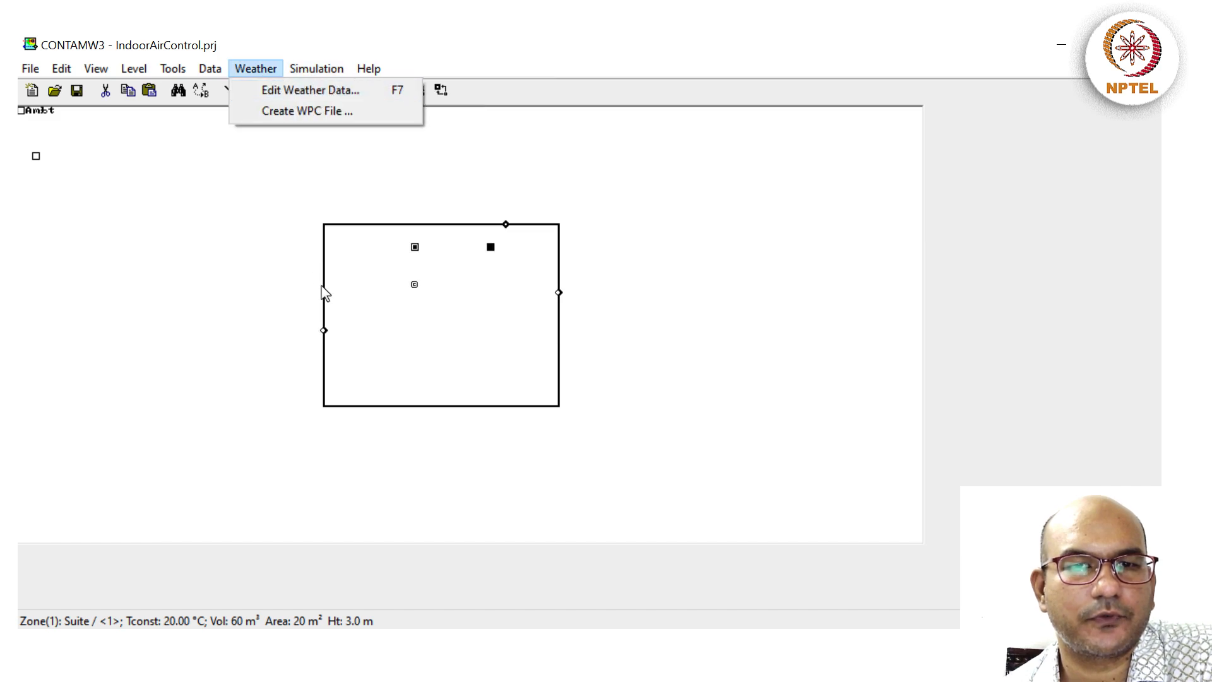
pyautogui.click(324, 293)
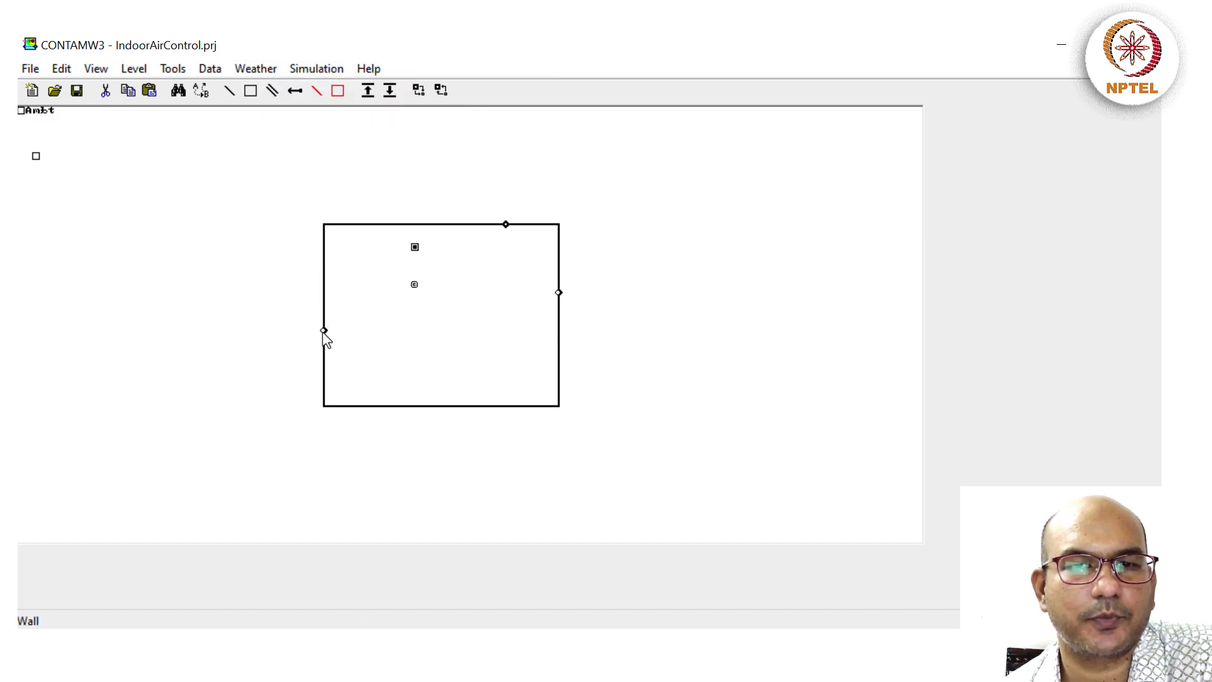
pyautogui.doubleClick(323, 331)
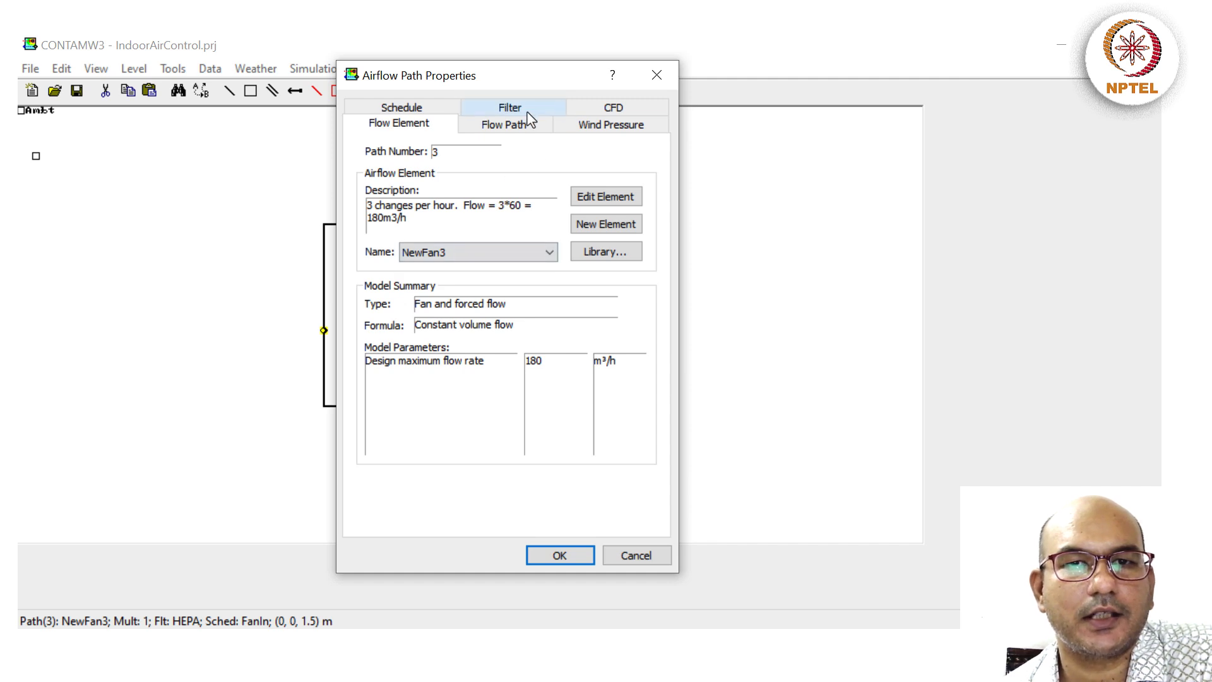
pyautogui.click(510, 107)
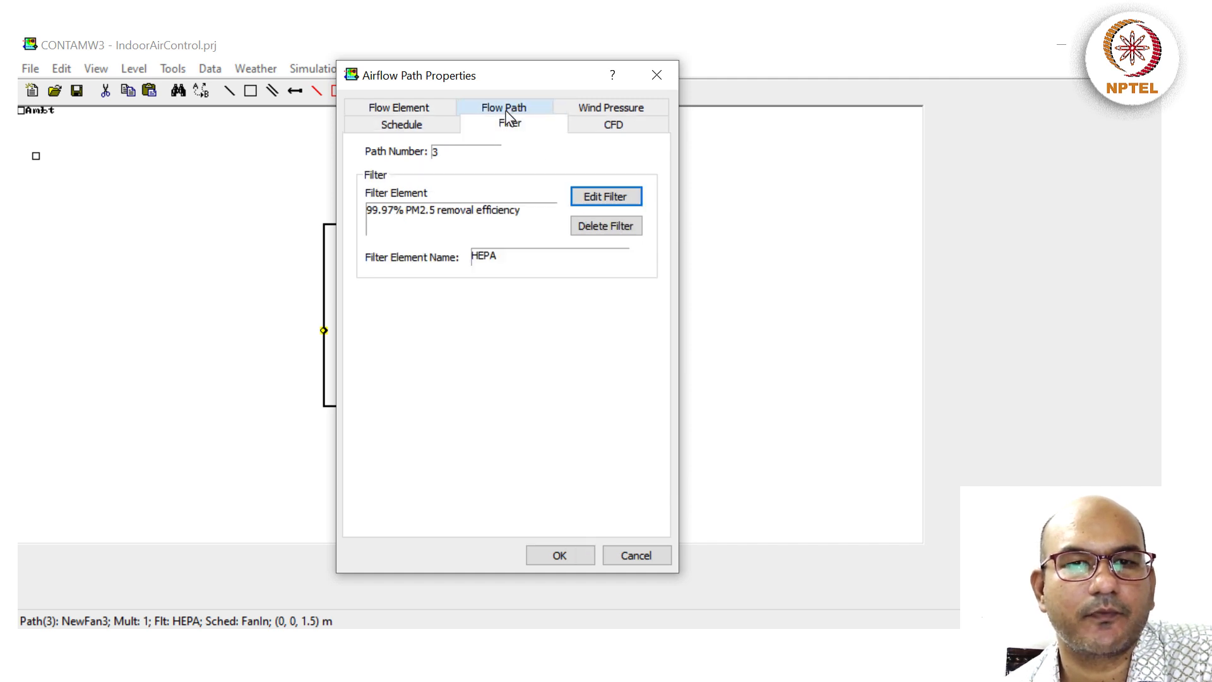
pyautogui.click(610, 200)
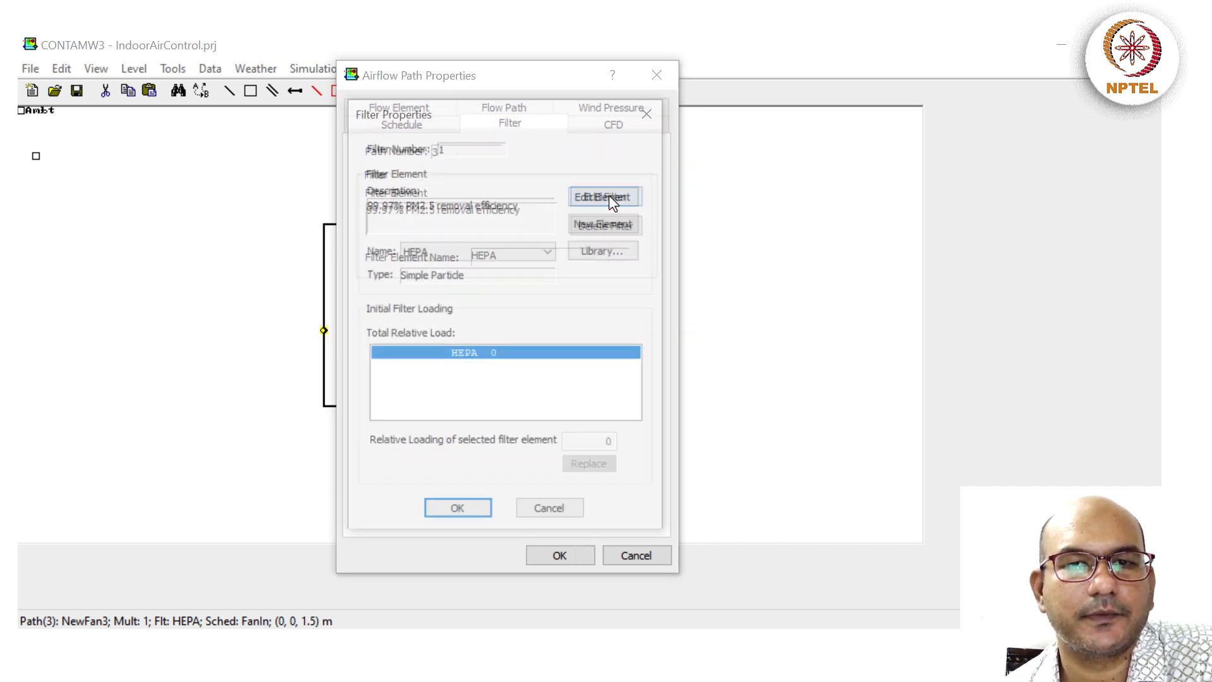
pyautogui.click(443, 256)
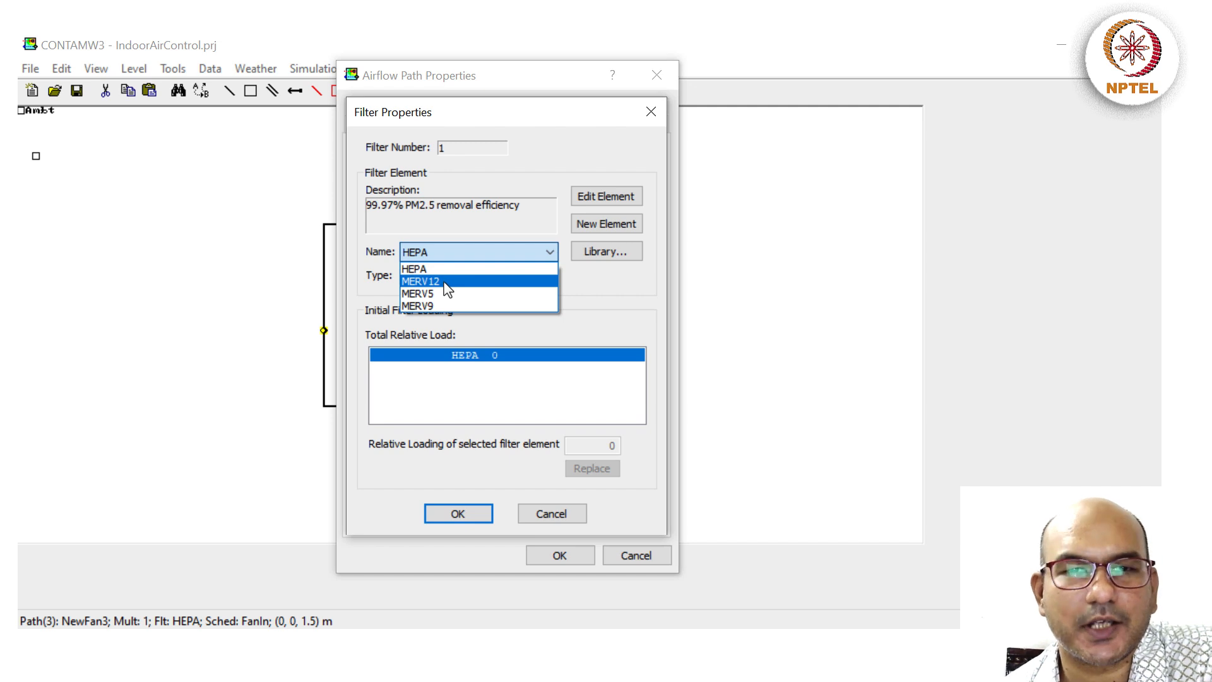
pyautogui.click(448, 283)
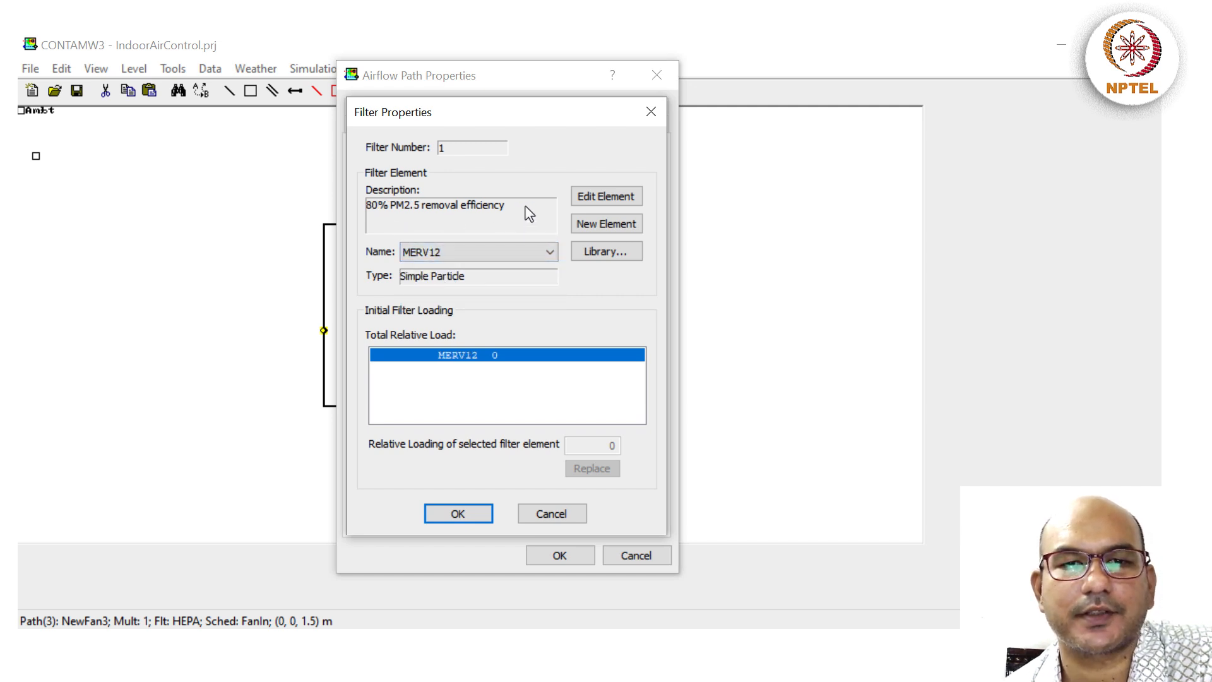
pyautogui.click(470, 518)
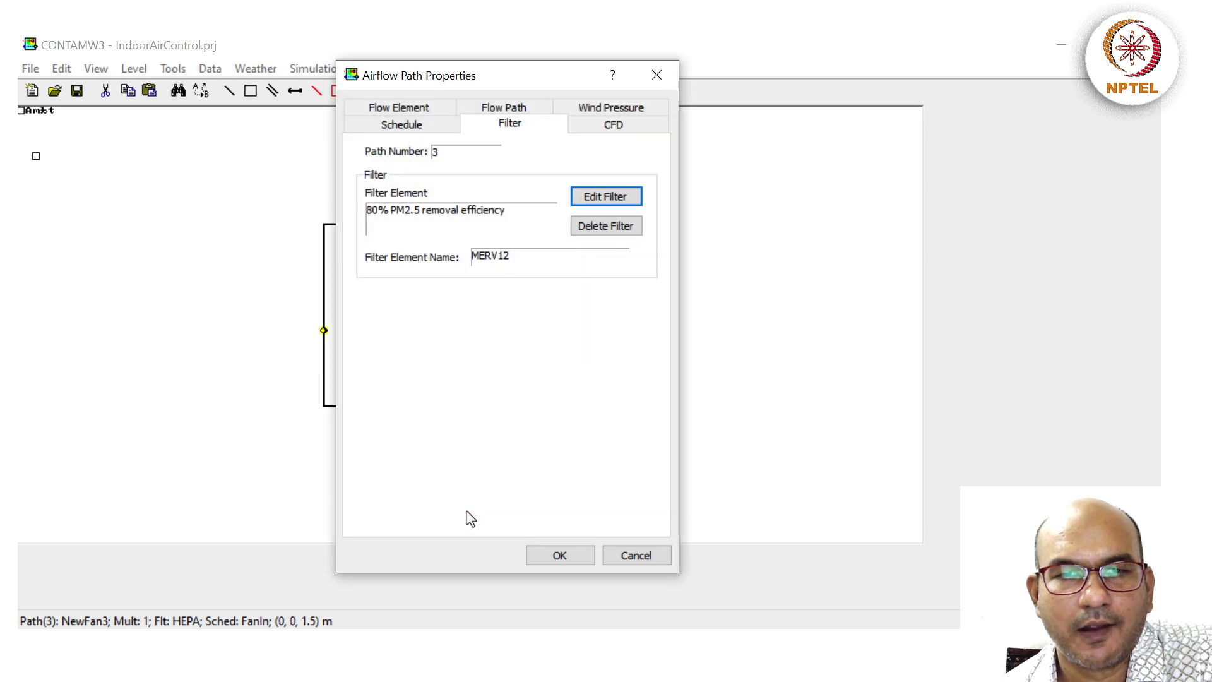
pyautogui.click(416, 126)
pyautogui.click(427, 110)
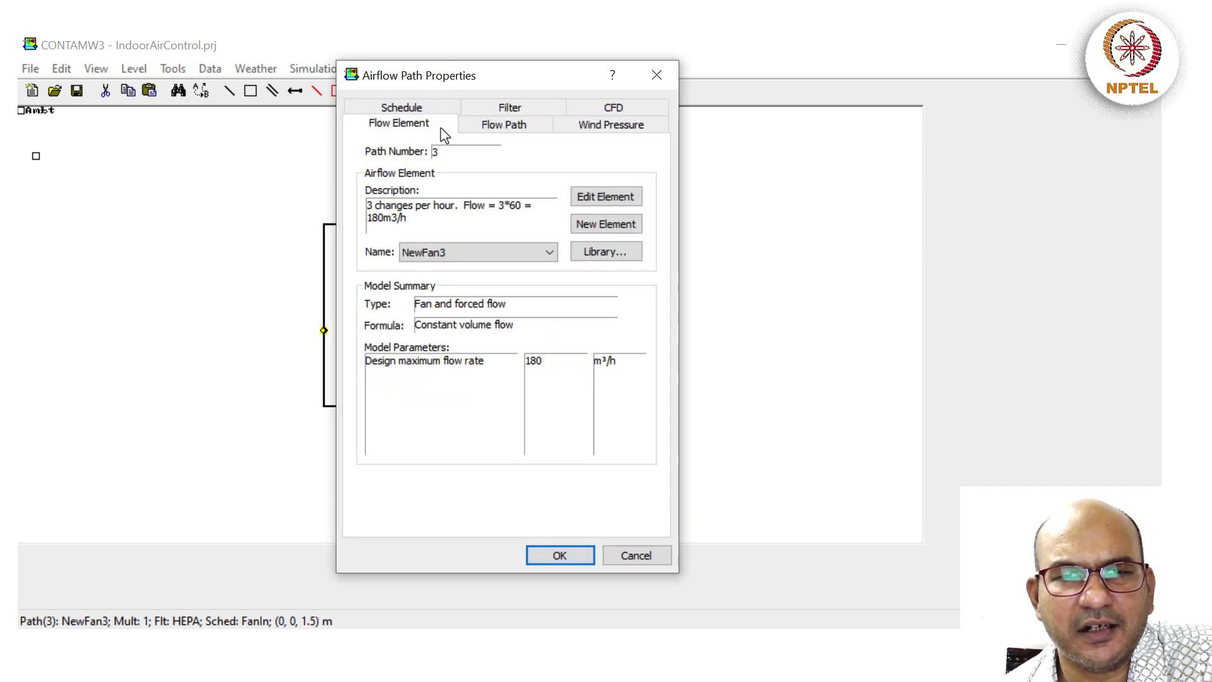
pyautogui.click(519, 108)
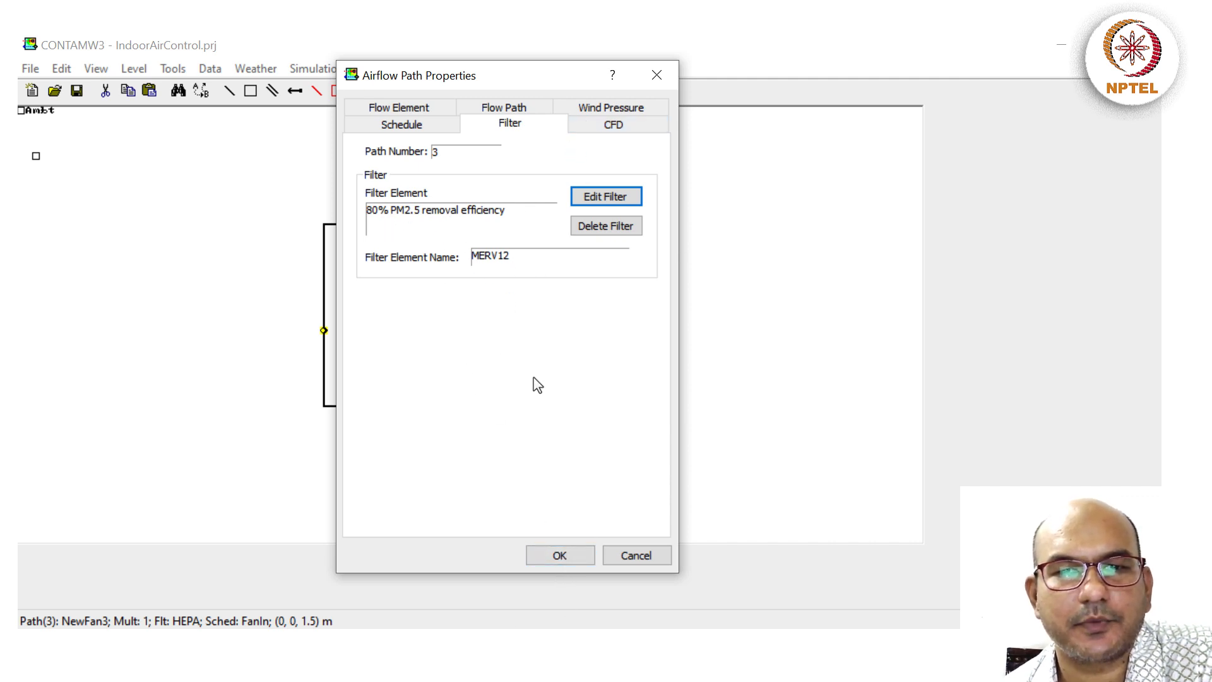
pyautogui.click(560, 555)
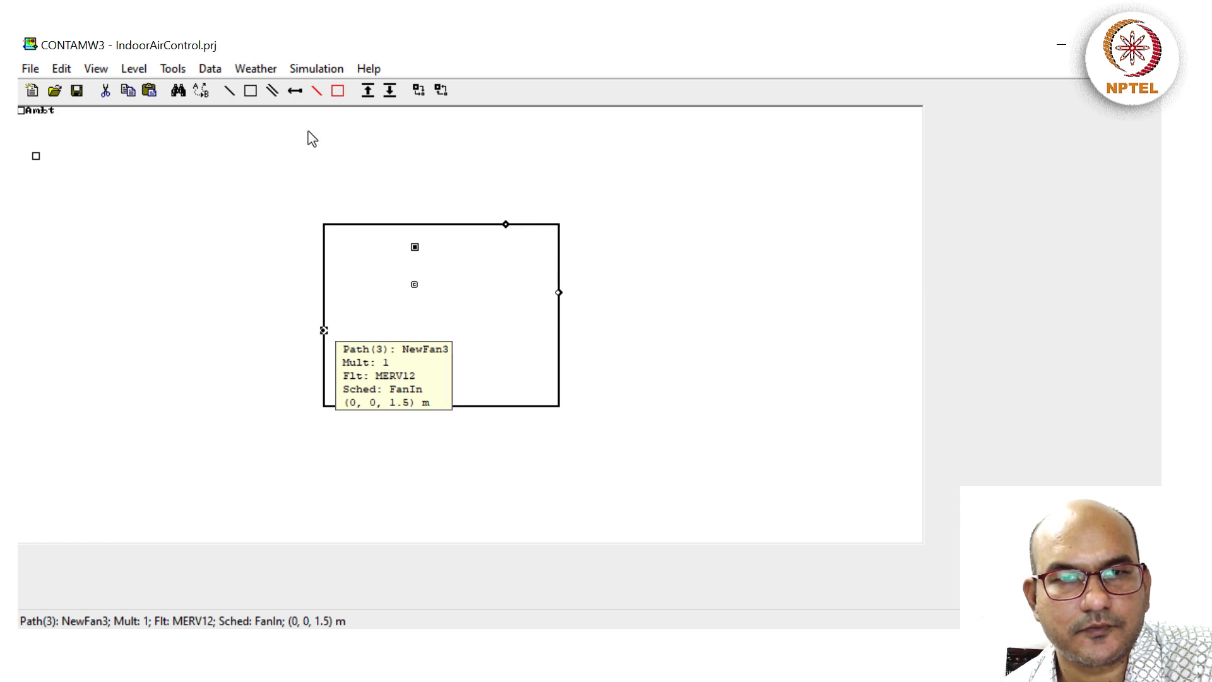
# - Check the transient simulation parameters, run the simulation with the MERV12 filter, and close the simulation control
pyautogui.click(314, 68)
pyautogui.click(323, 112)
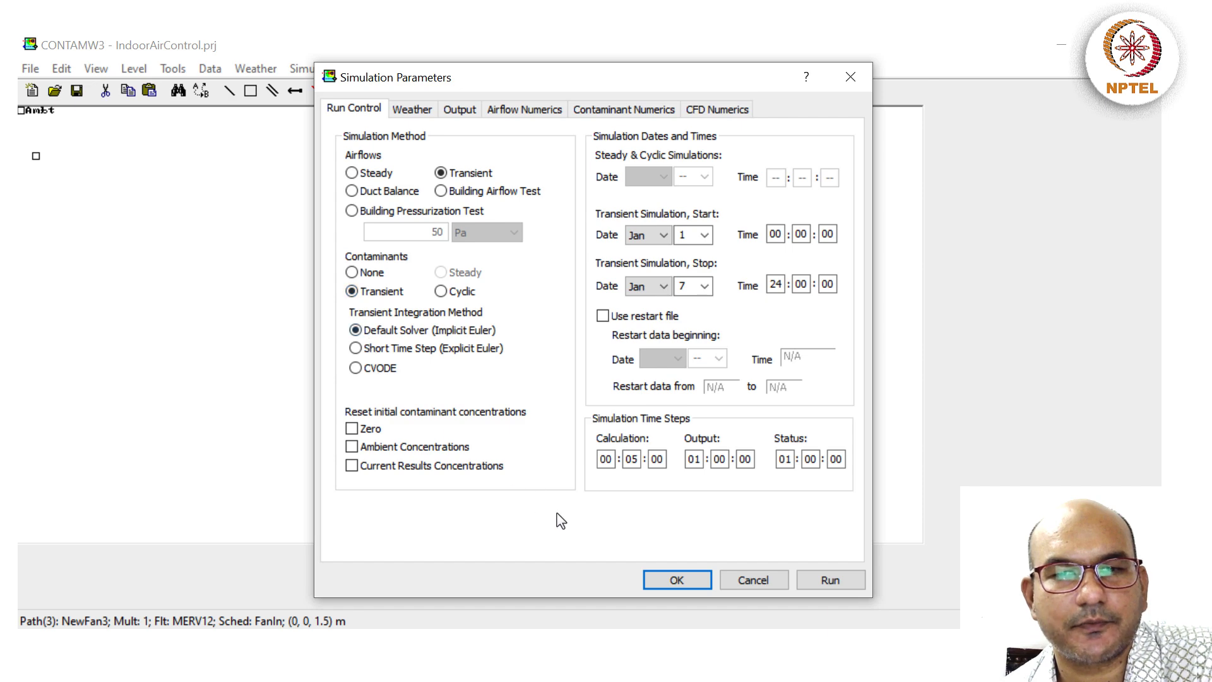
pyautogui.click(674, 580)
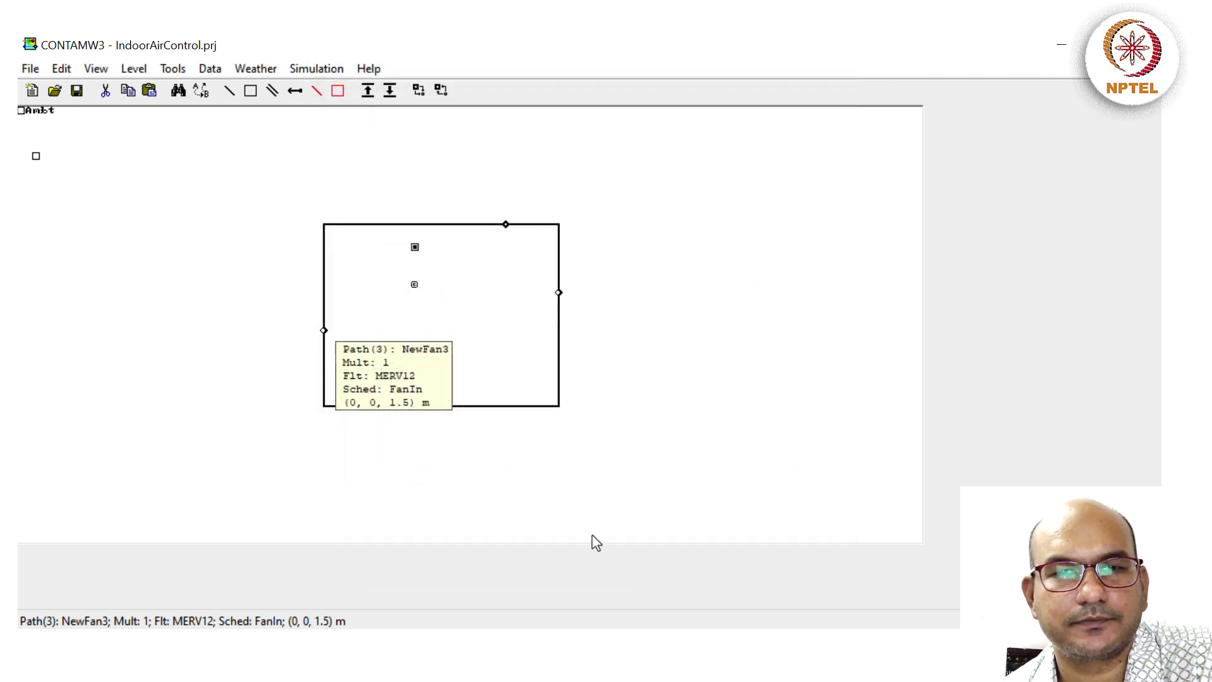
pyautogui.click(309, 69)
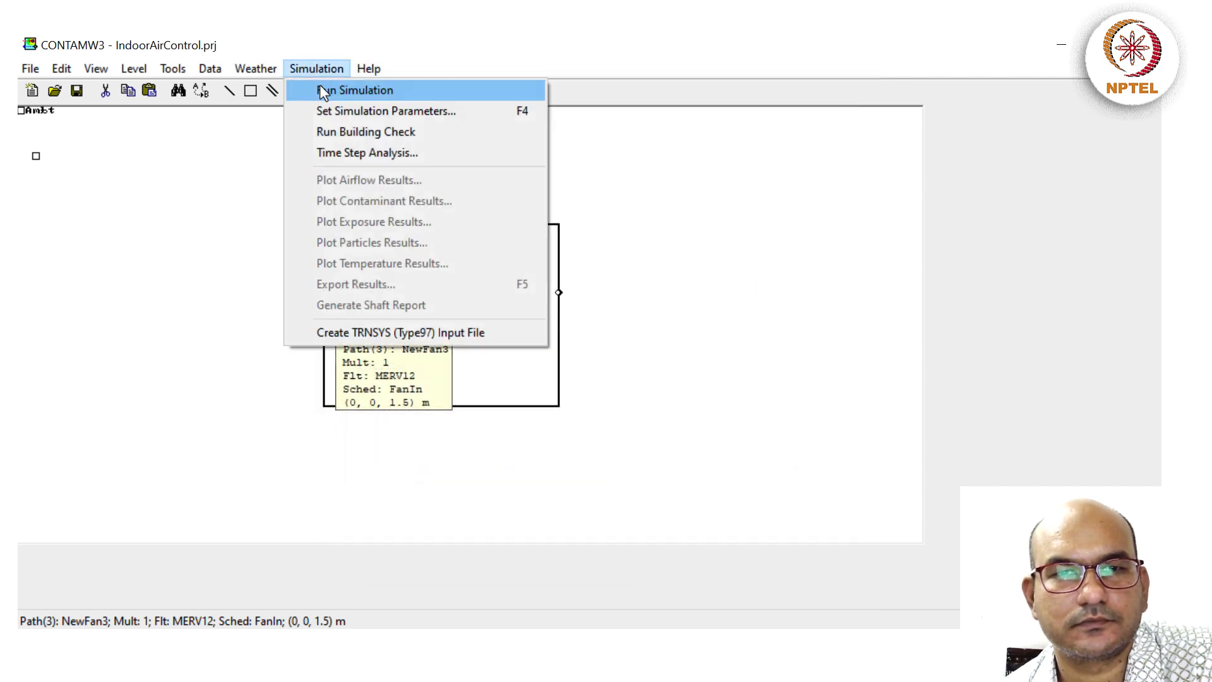
pyautogui.click(321, 88)
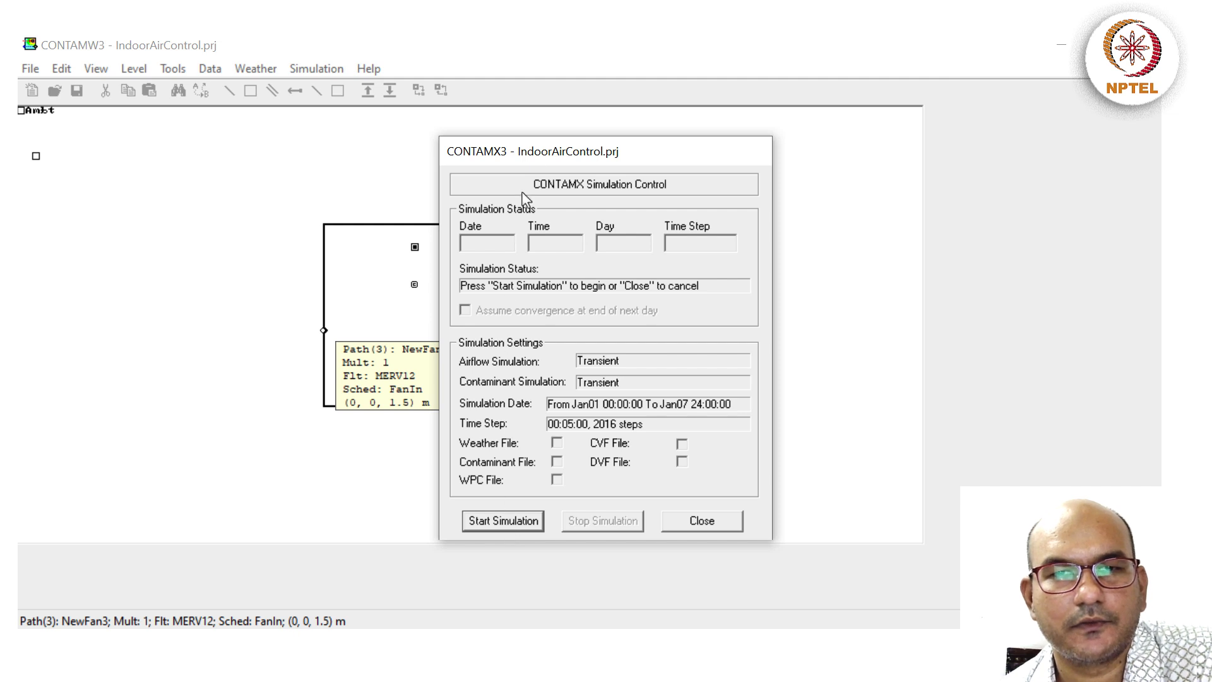
pyautogui.click(480, 524)
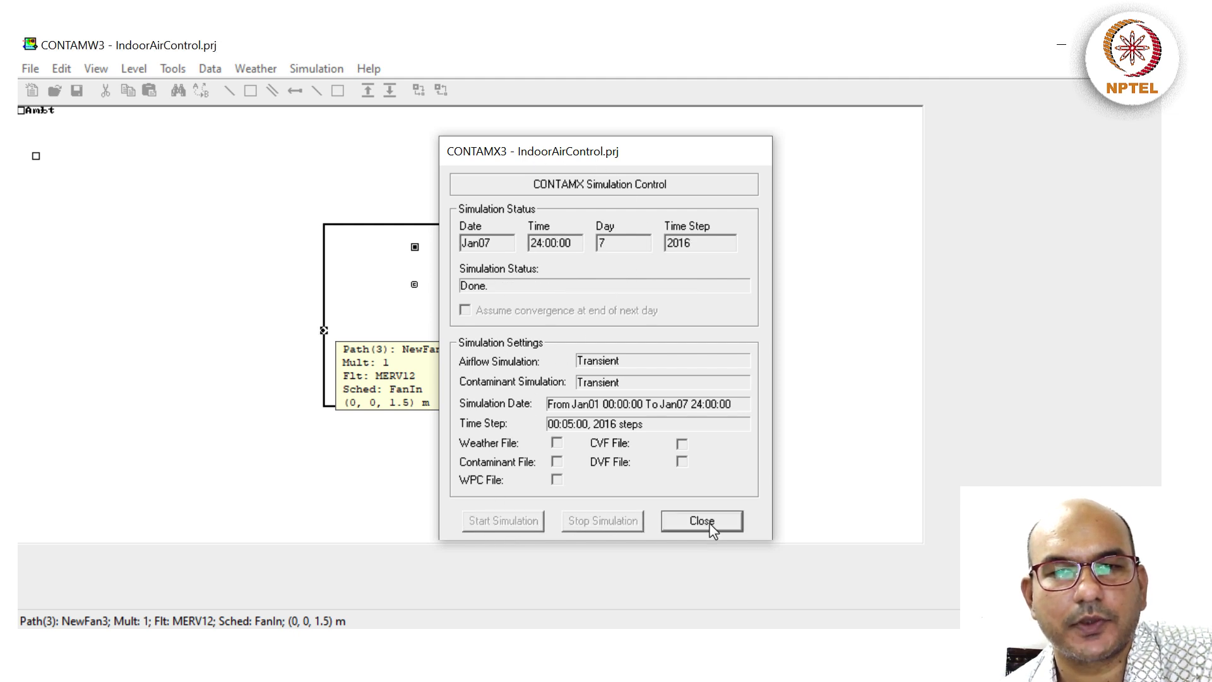
pyautogui.click(702, 521)
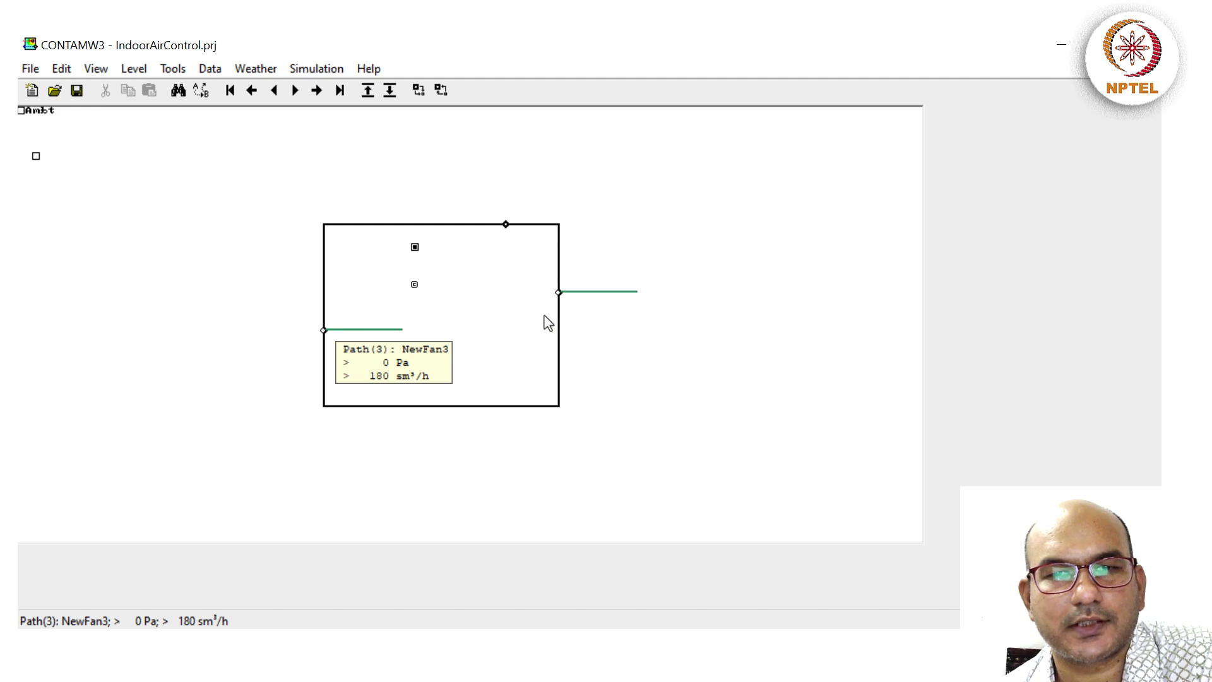
# - Plot the Suite zone's PM2.5 concentration in µg/m³ from Jan01 to Jan07
pyautogui.rightClick(460, 255)
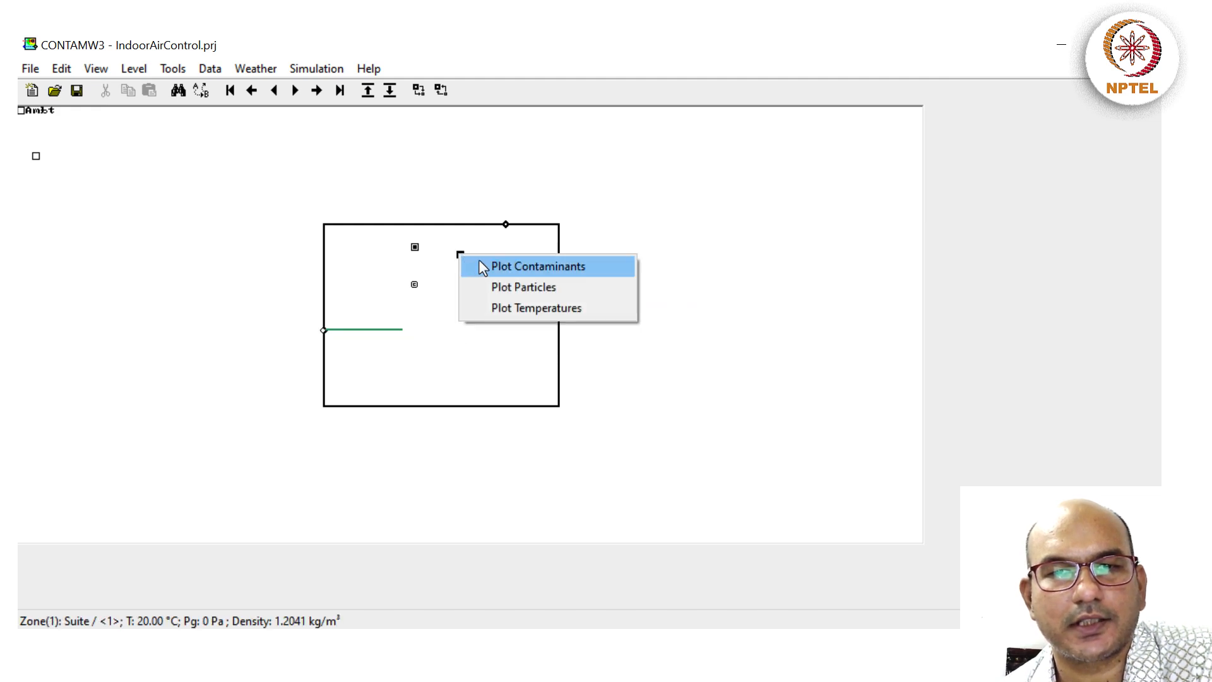
pyautogui.click(479, 264)
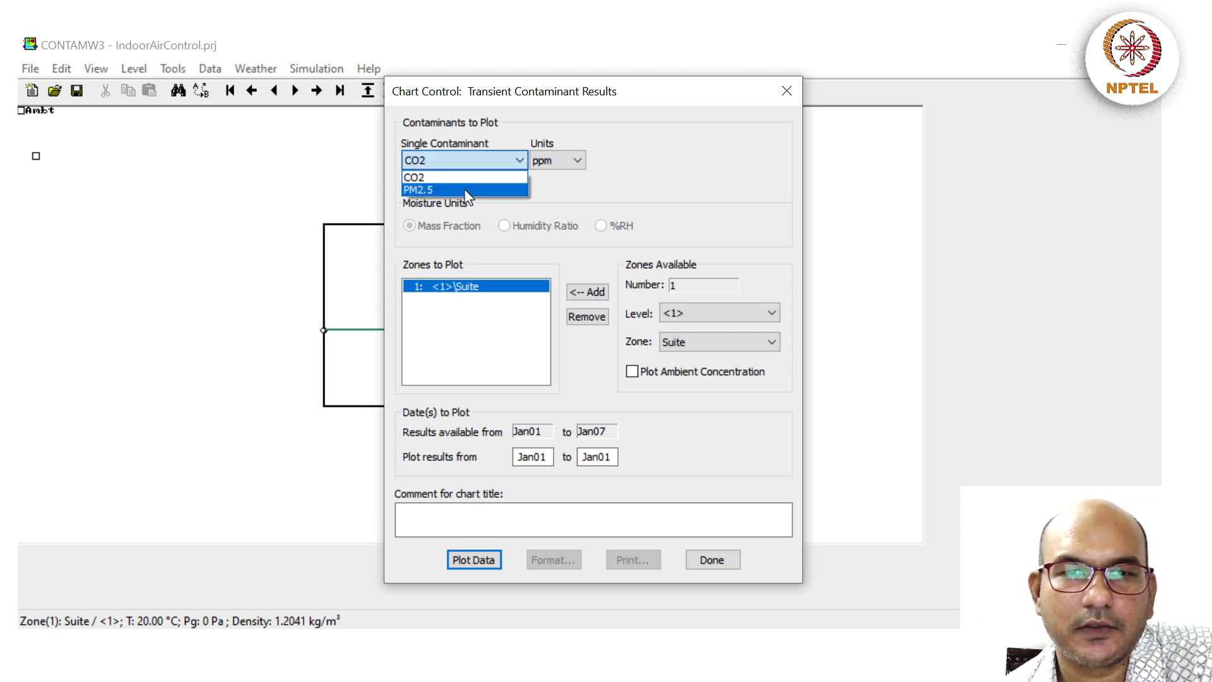
pyautogui.click(464, 189)
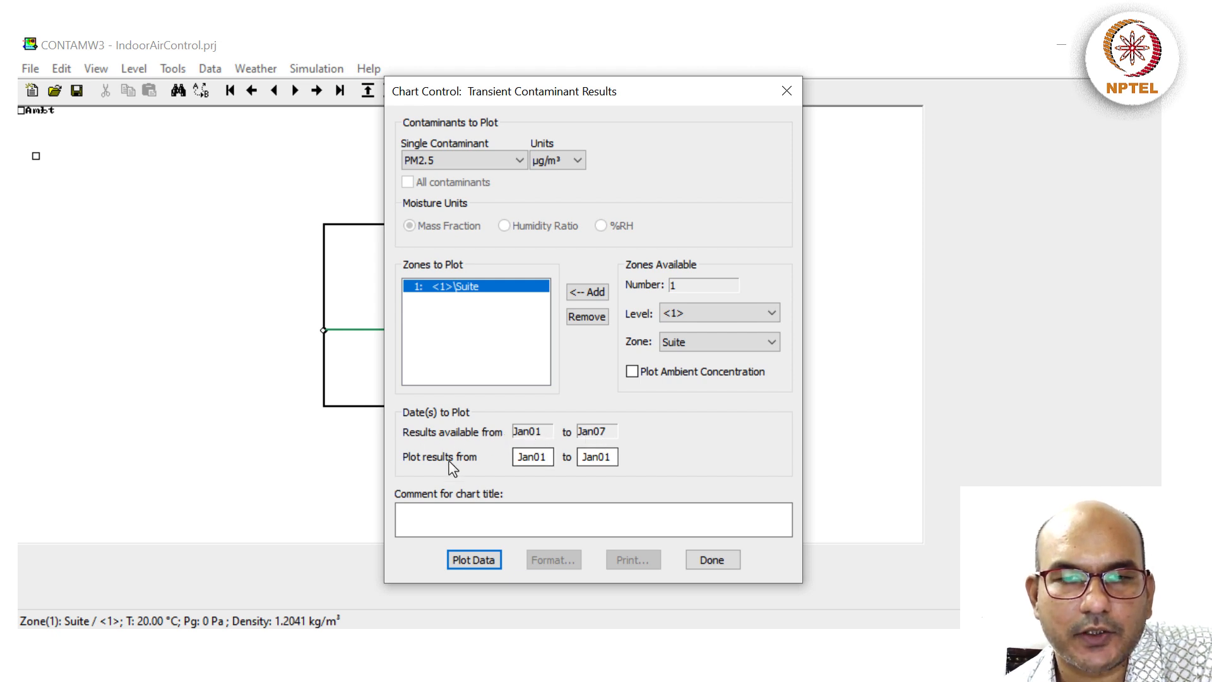
pyautogui.doubleClick(610, 456)
pyautogui.write('Jan07')
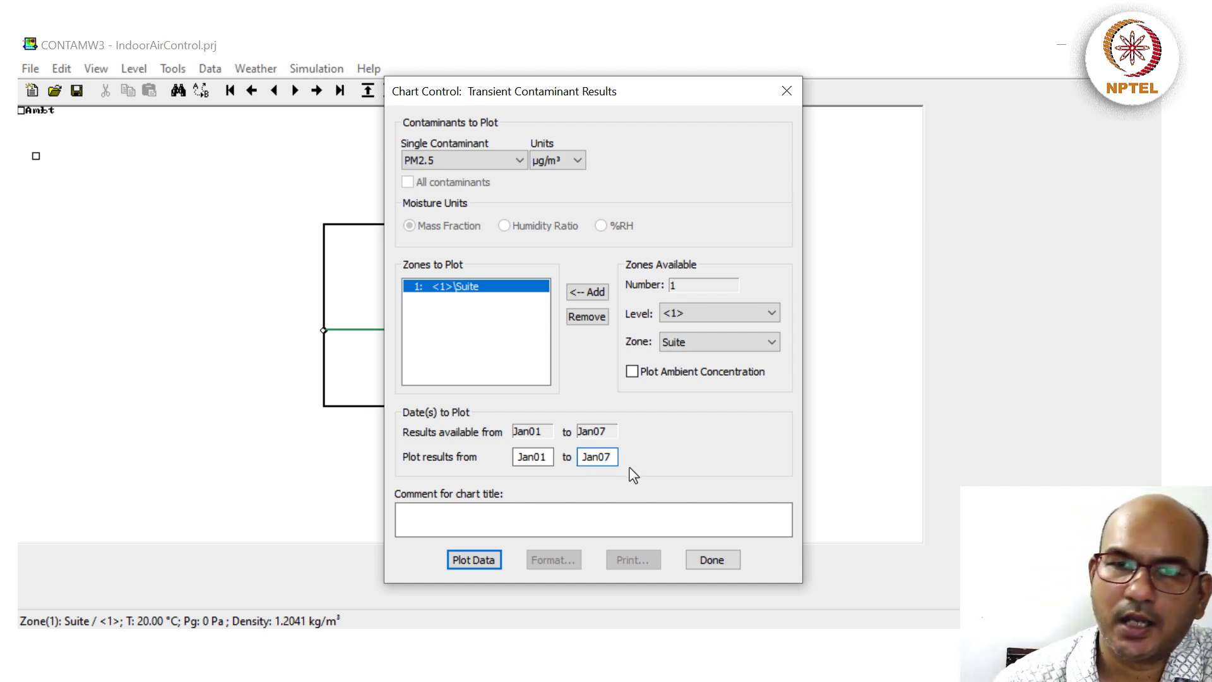
pyautogui.click(478, 561)
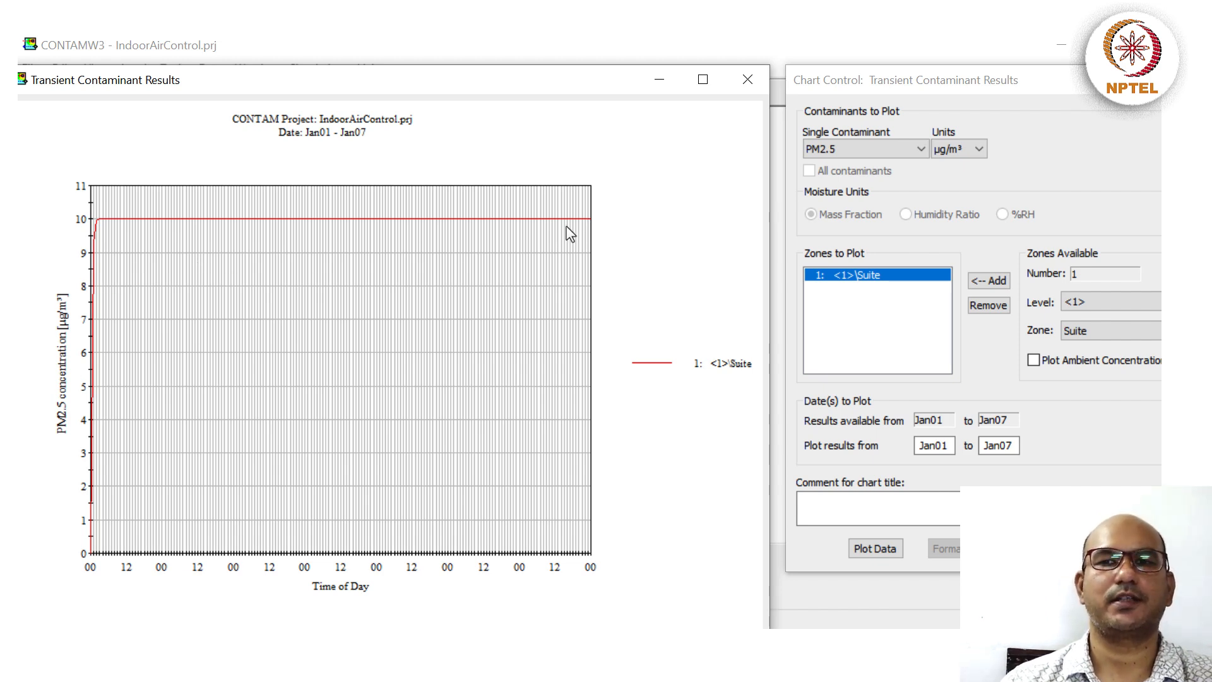
# - Switch the plotted contaminant to CO2, arrange the chart and its control window side by side, and finish charting
pyautogui.click(844, 151)
pyautogui.click(846, 167)
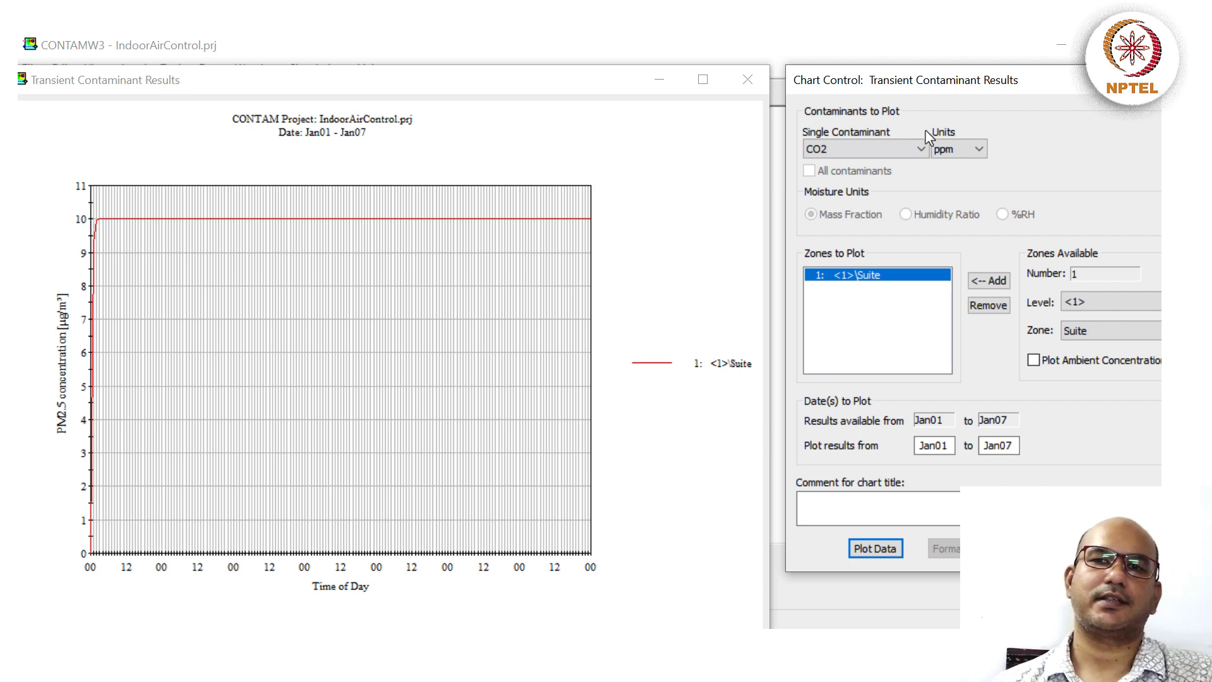
pyautogui.moveTo(947, 79); pyautogui.dragTo(827, 93)
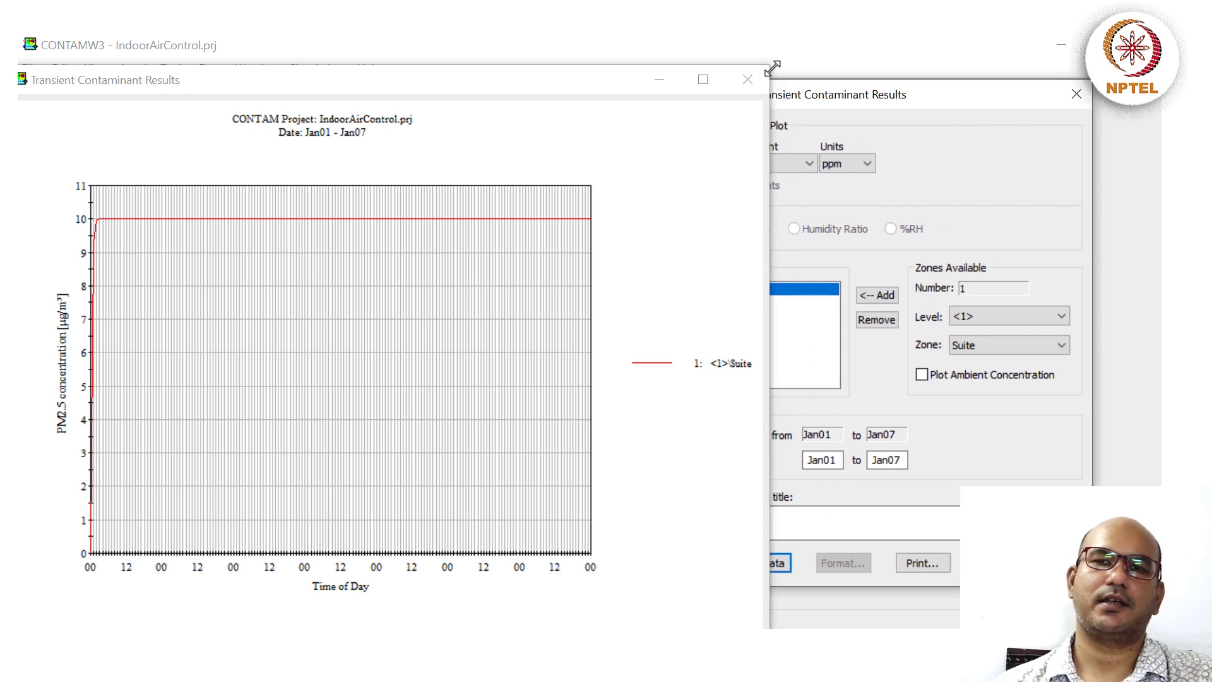
pyautogui.moveTo(771, 66); pyautogui.dragTo(651, 135)
pyautogui.moveTo(491, 152); pyautogui.dragTo(502, 90)
pyautogui.click(780, 101)
pyautogui.moveTo(780, 101); pyautogui.dragTo(760, 92)
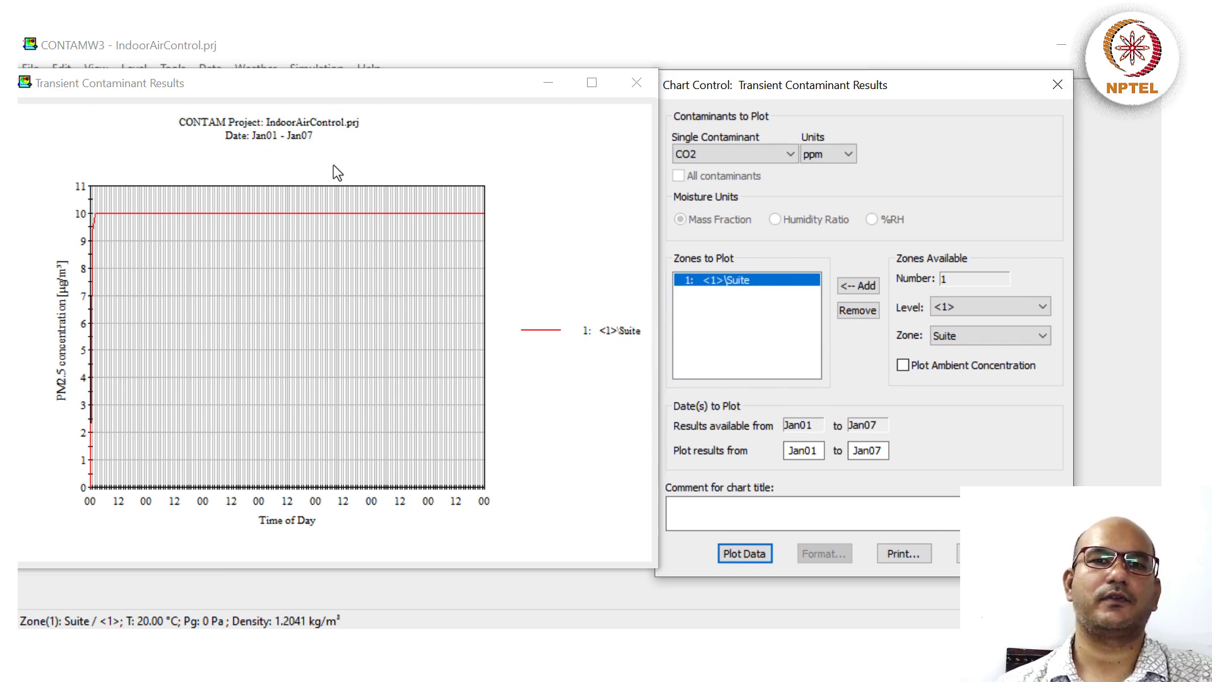
pyautogui.click(408, 93)
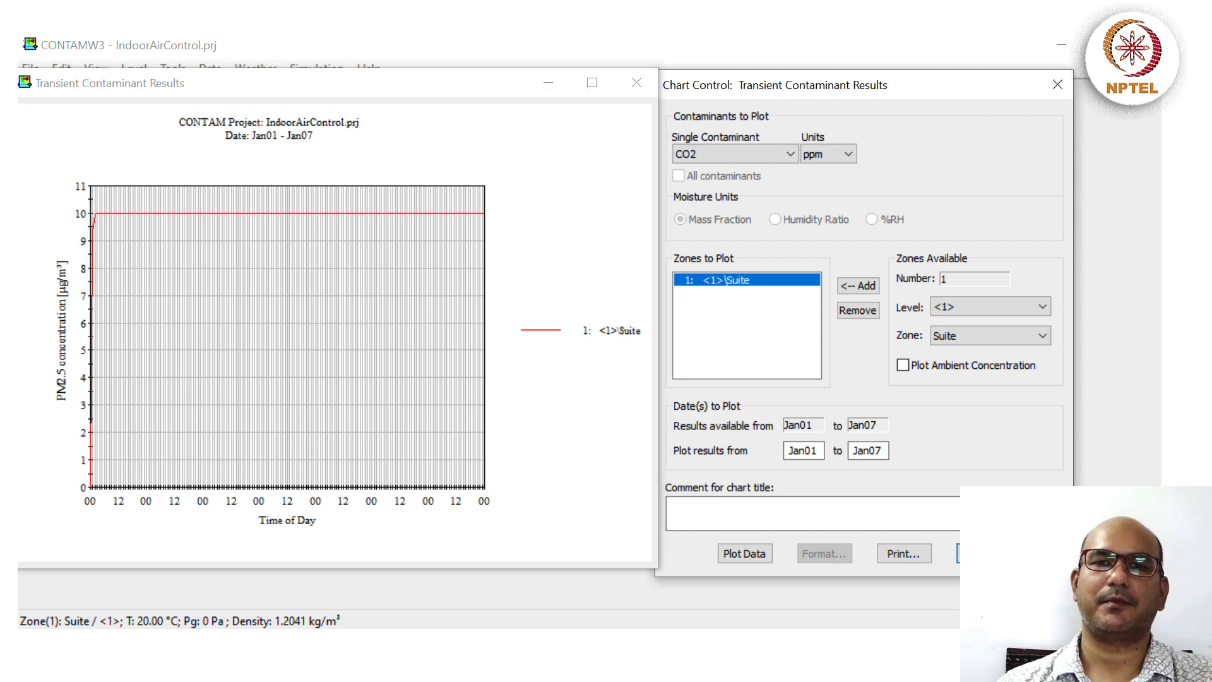
pyautogui.click(972, 553)
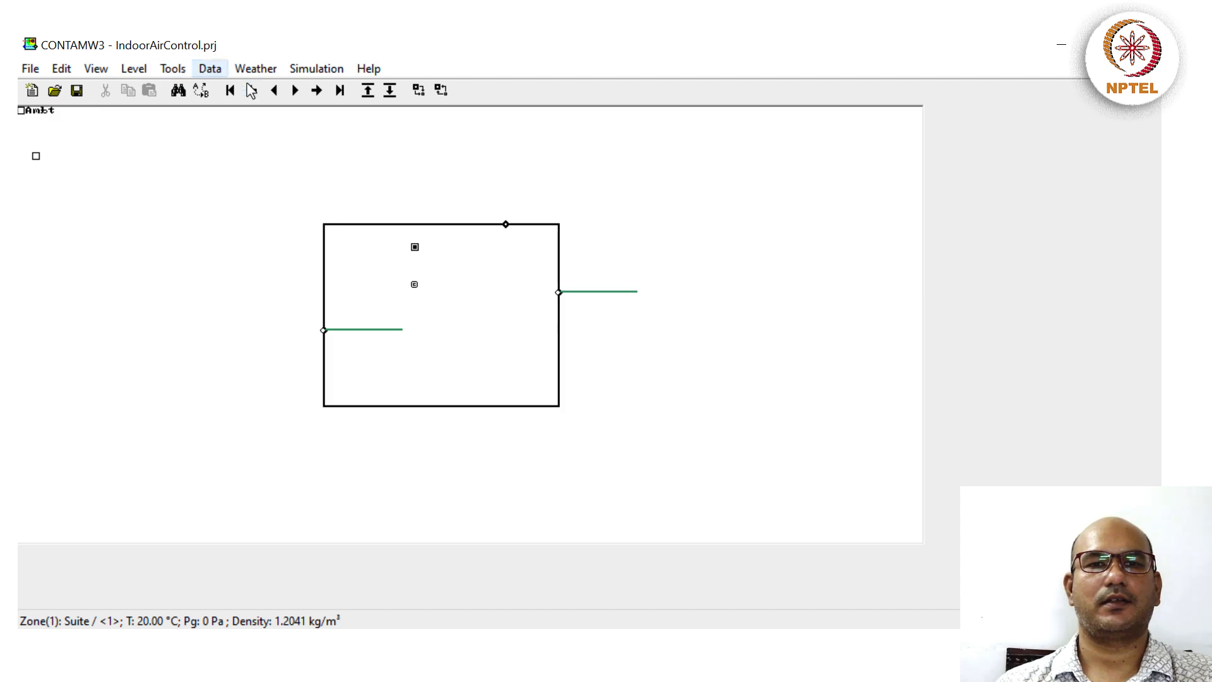
# - Start a new Simple Gaseous Filtration element for the filter on the NewFan3 airflow path
pyautogui.click(323, 331)
pyautogui.doubleClick(323, 332)
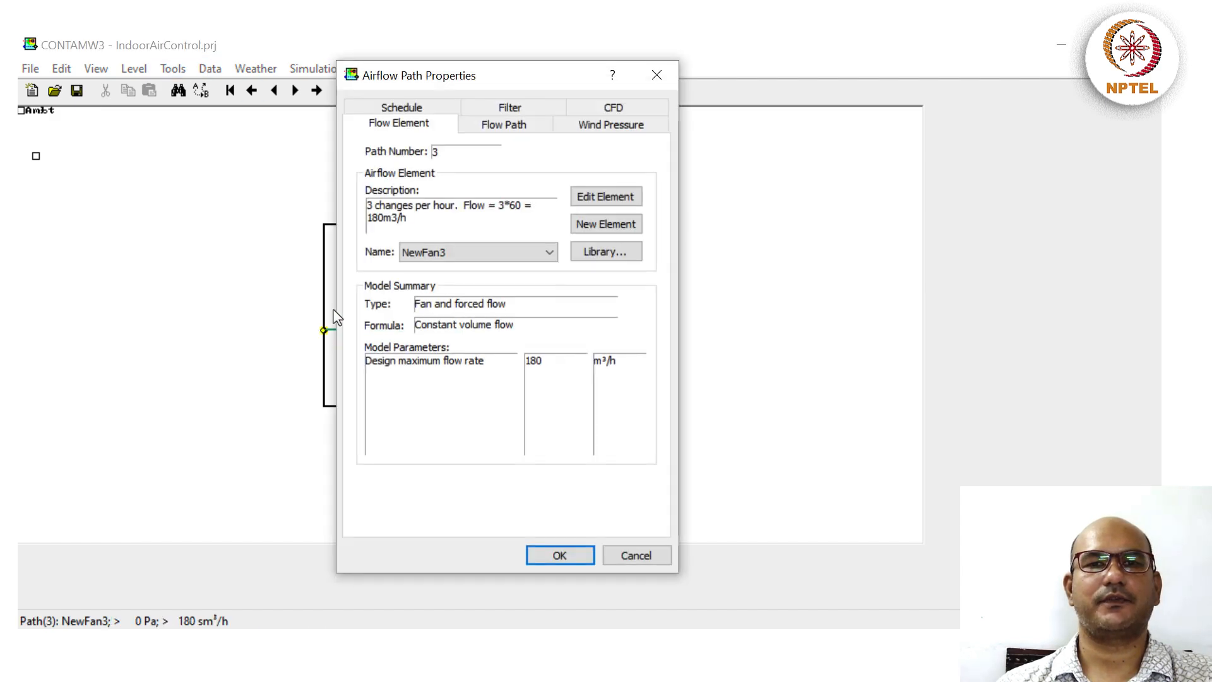
pyautogui.click(507, 107)
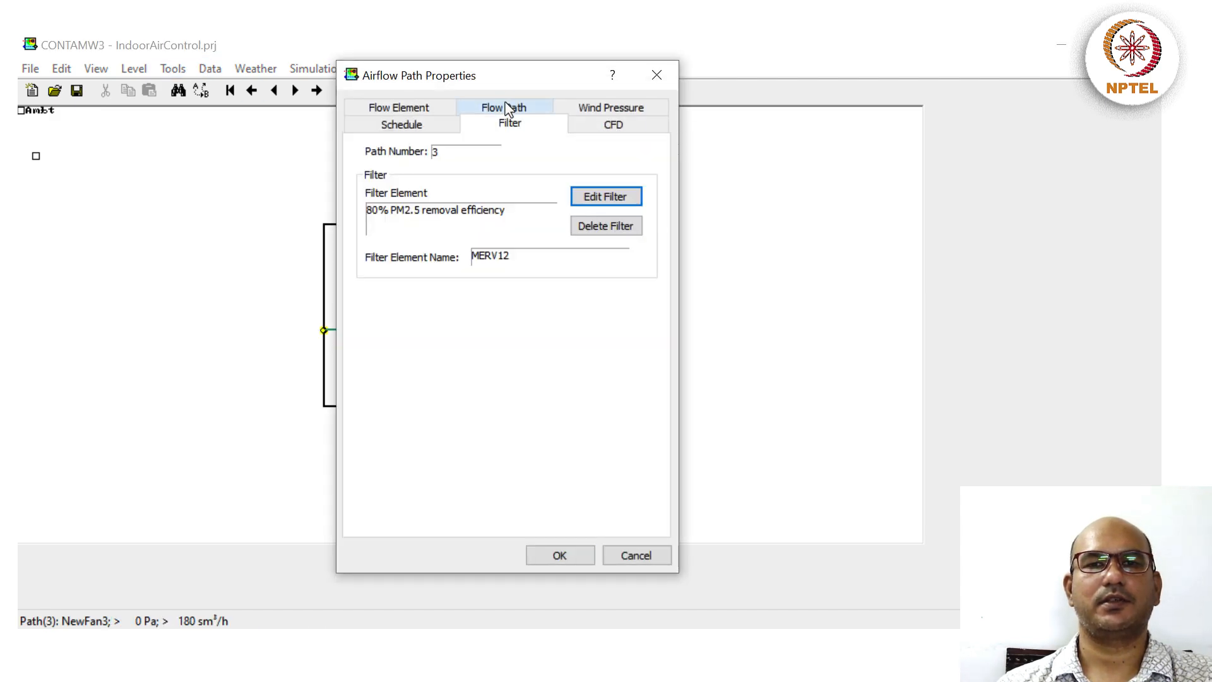
pyautogui.click(615, 198)
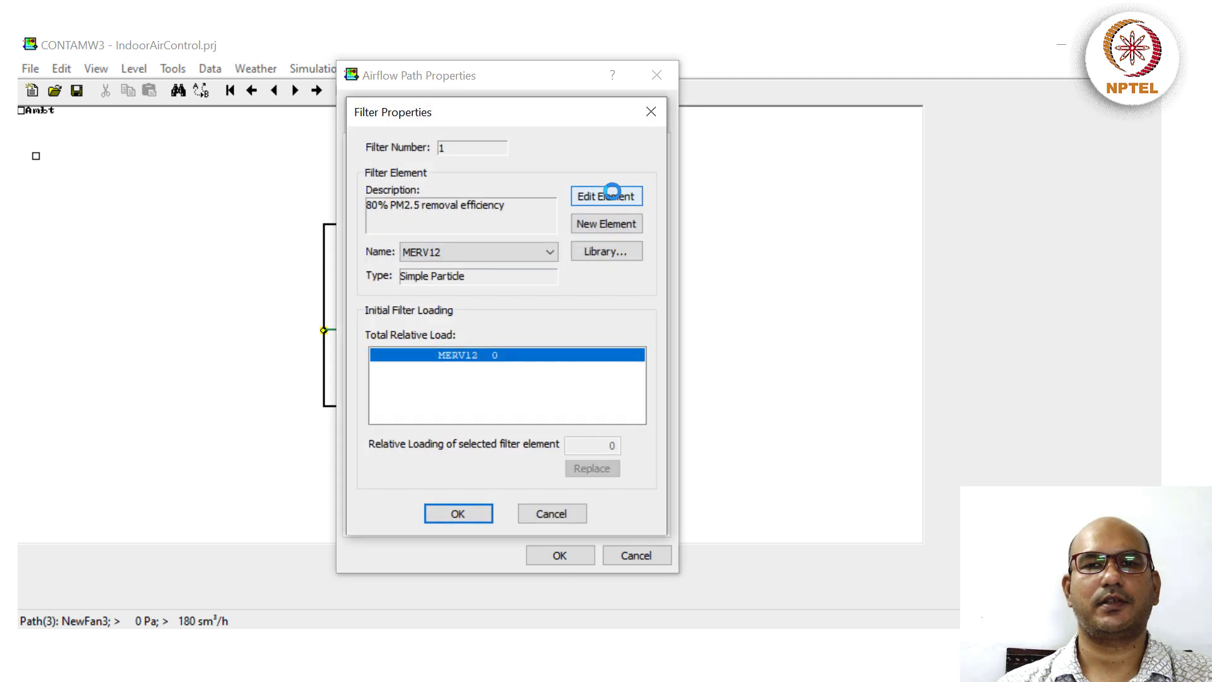
pyautogui.click(600, 226)
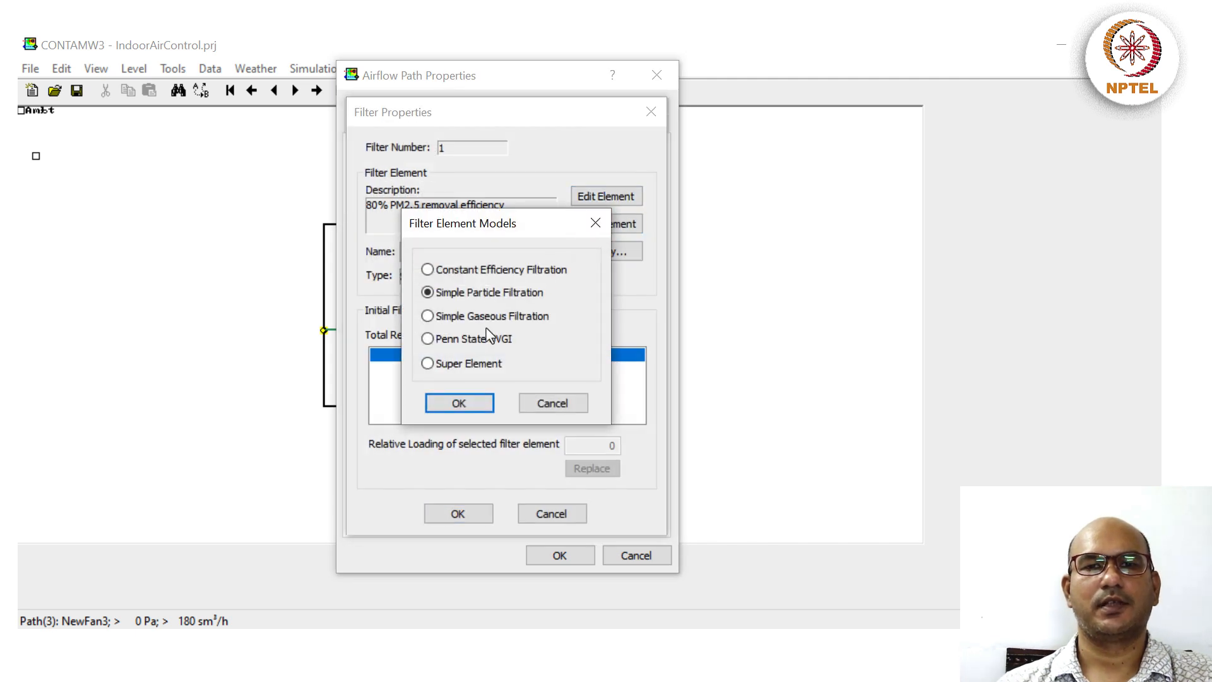
pyautogui.click(427, 316)
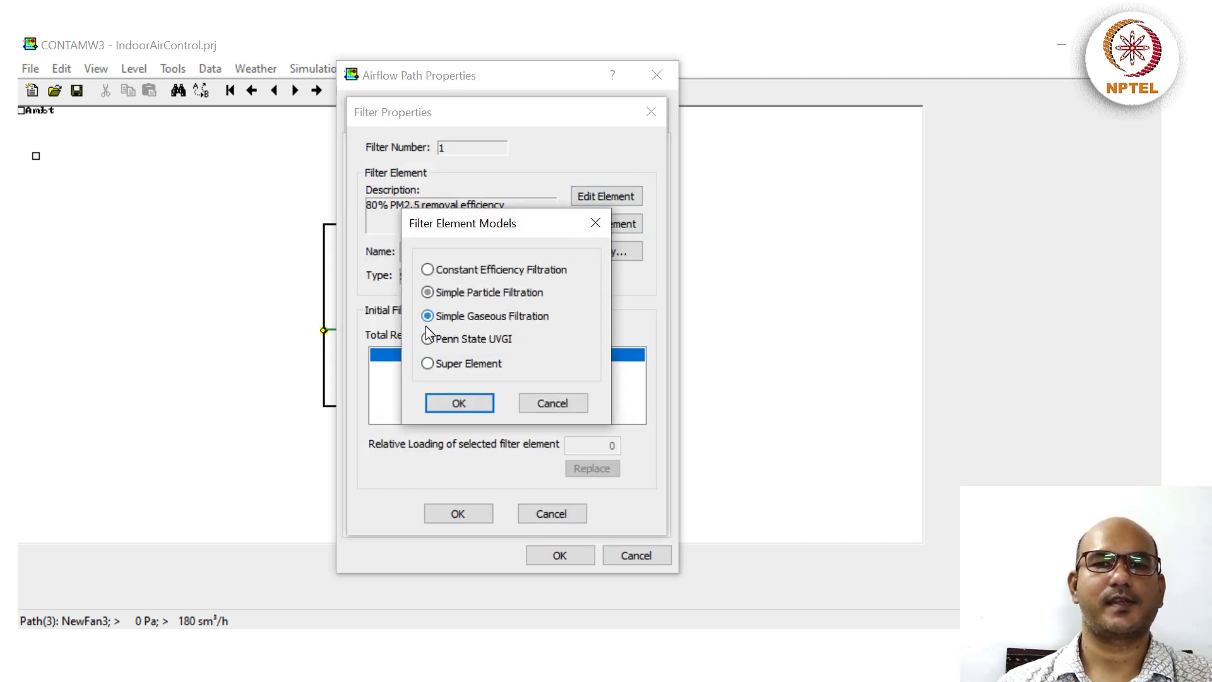
pyautogui.click(443, 407)
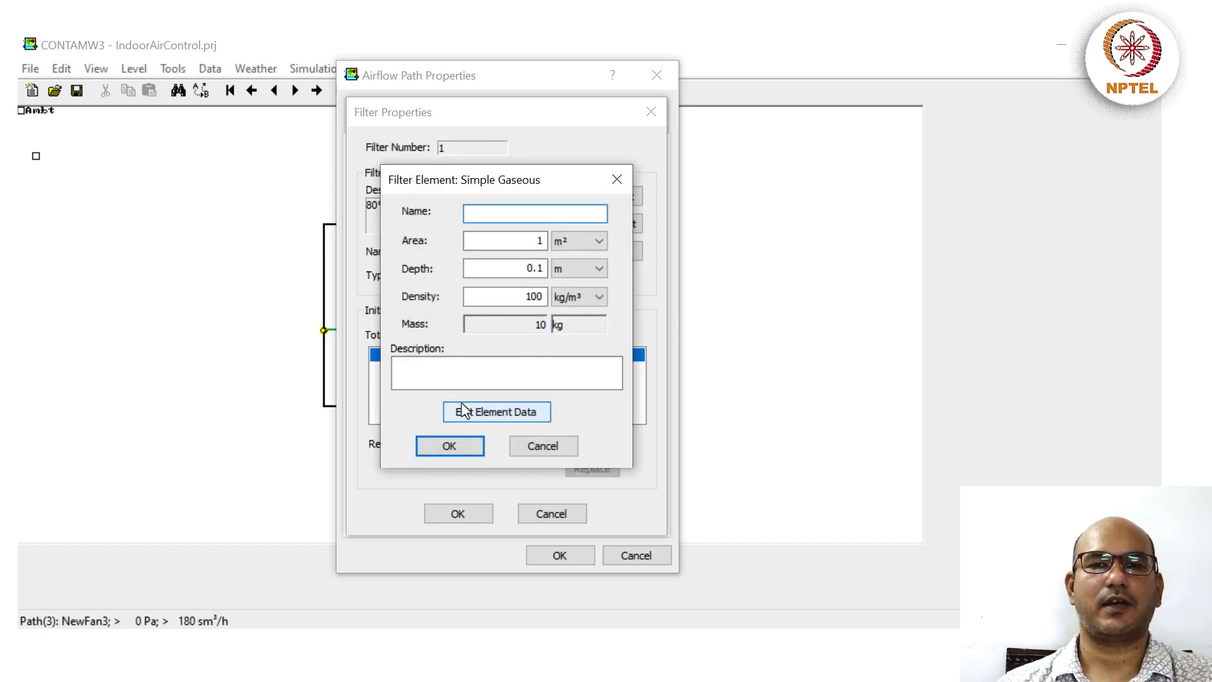
# - Examine the gaseous filter's species choices and filter curve data, and close the data without changes
pyautogui.click(462, 412)
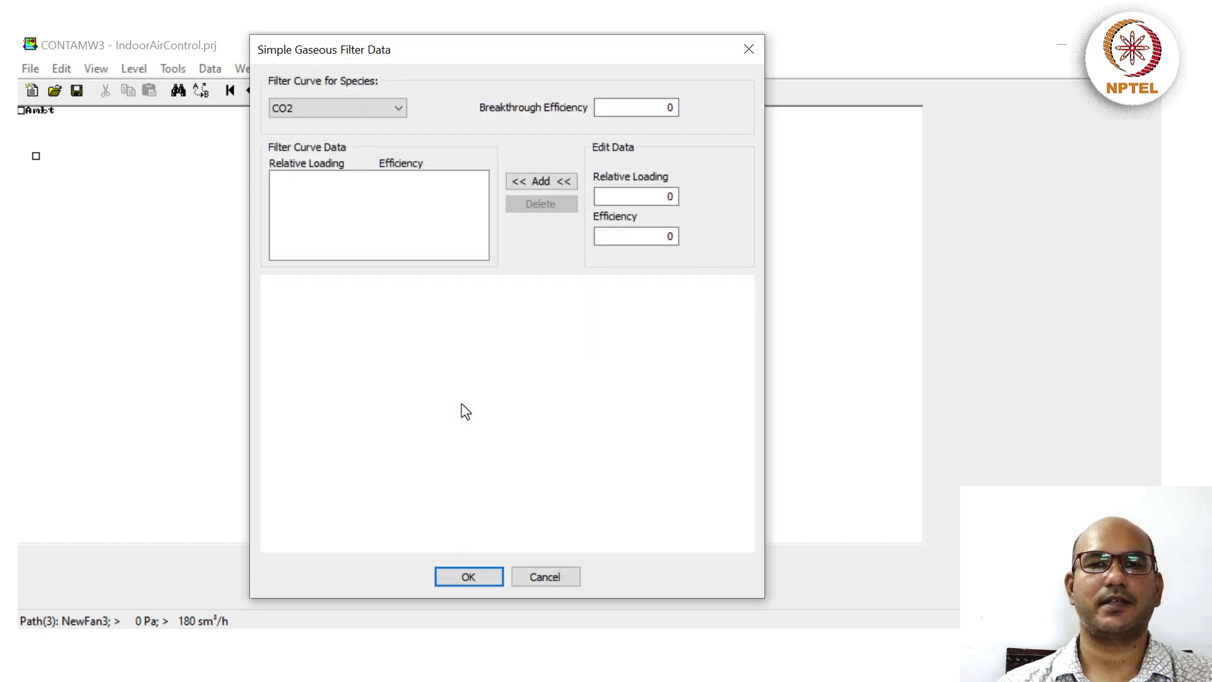
pyautogui.click(392, 109)
pyautogui.click(390, 108)
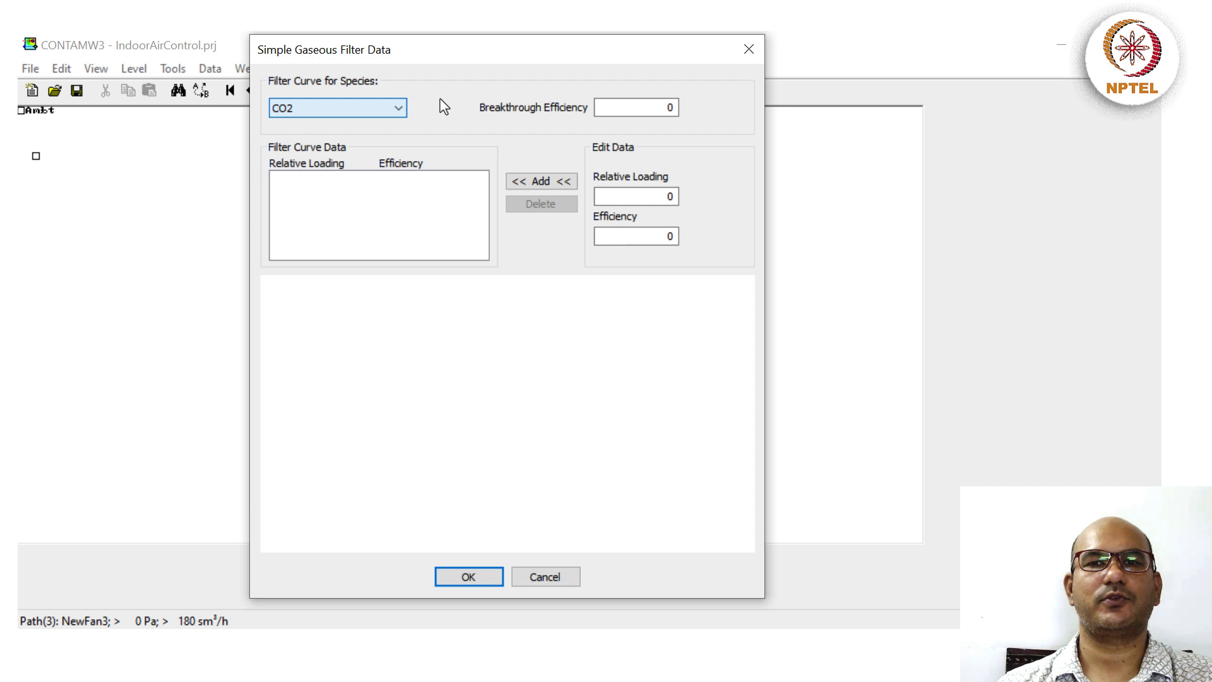
pyautogui.click(749, 49)
# - Name the gaseous filter element "CO2 filter" and replace that name with "VOC"
pyautogui.click(533, 214)
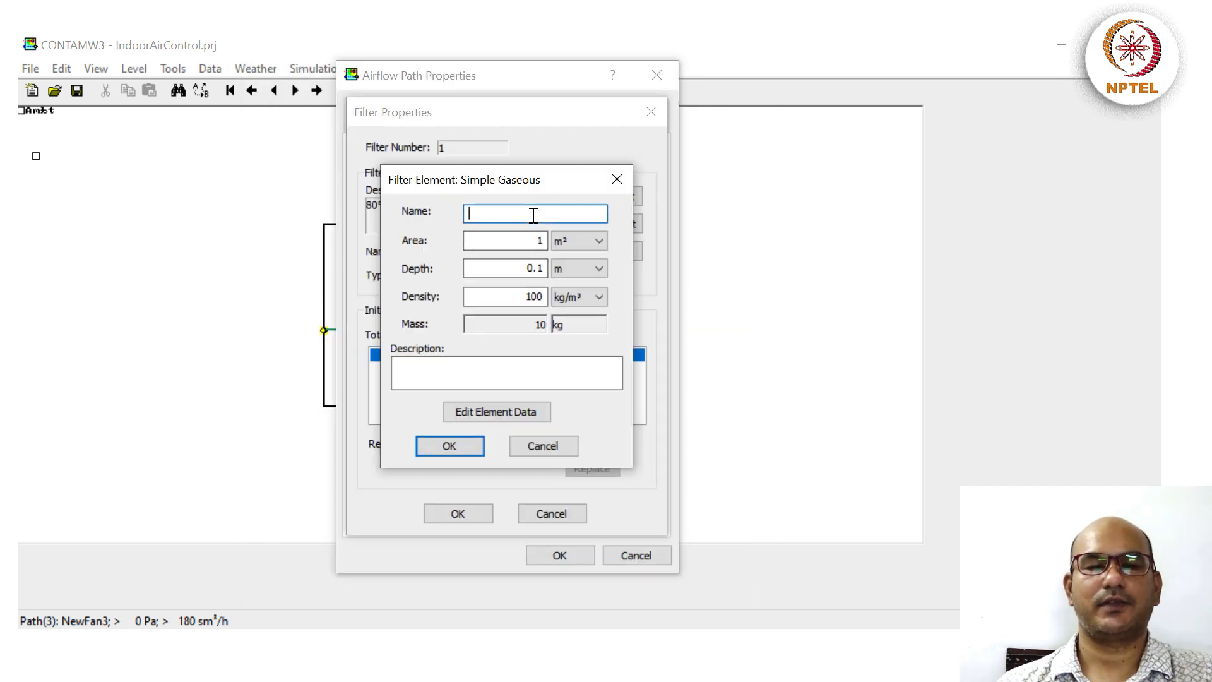
pyautogui.write('CO2')
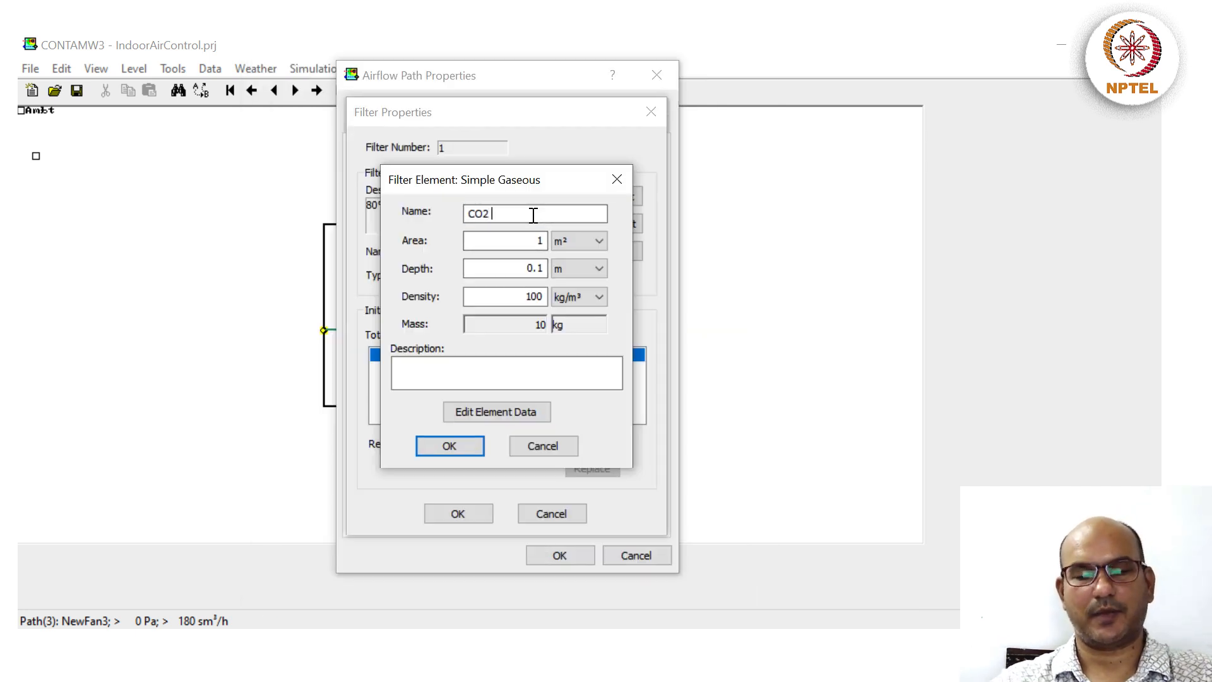
pyautogui.write(' filter')
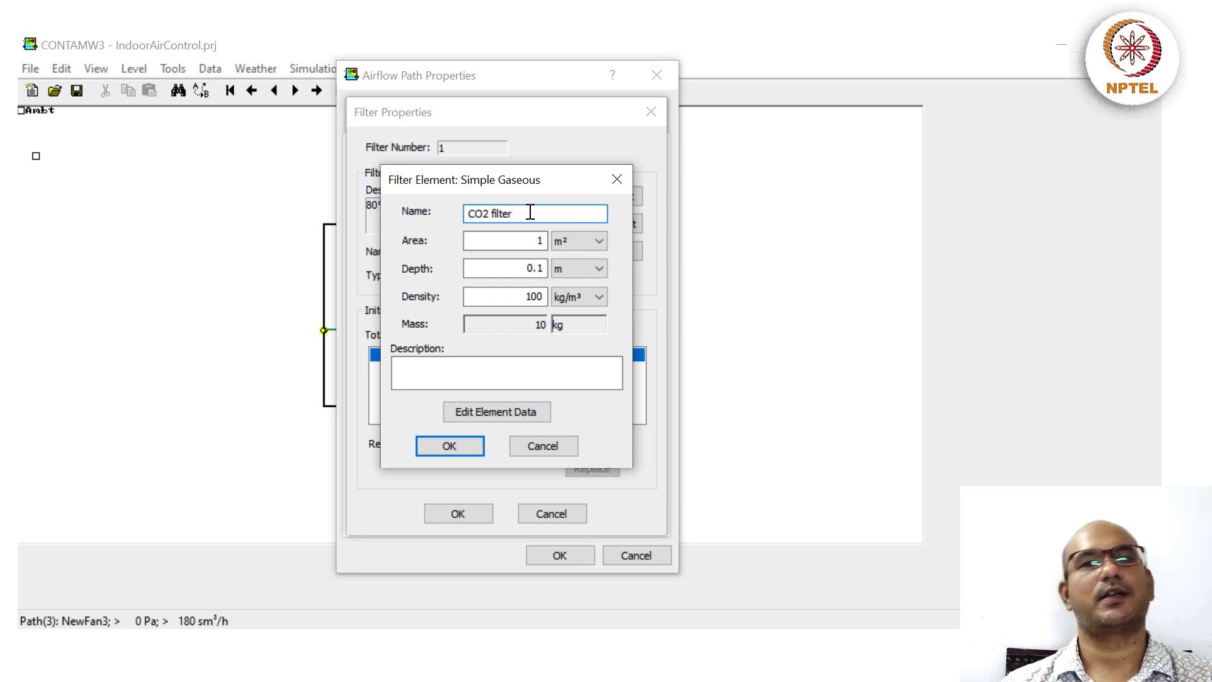
pyautogui.moveTo(518, 212); pyautogui.dragTo(448, 222)
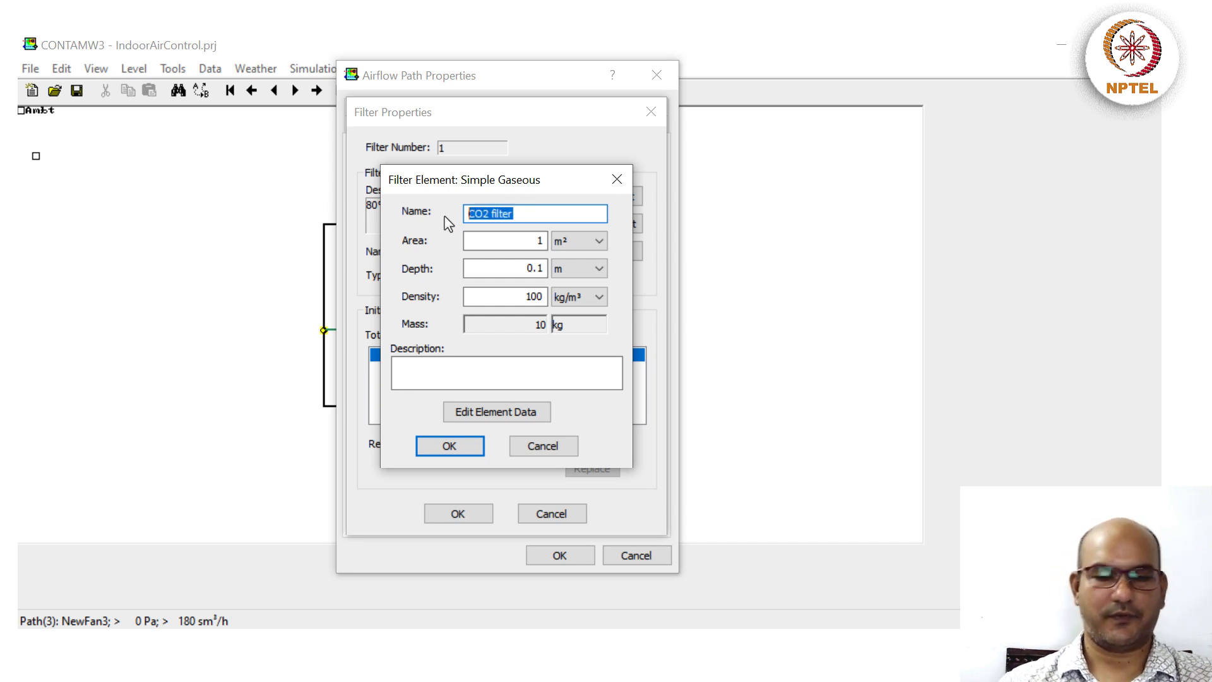
pyautogui.write('VOC')
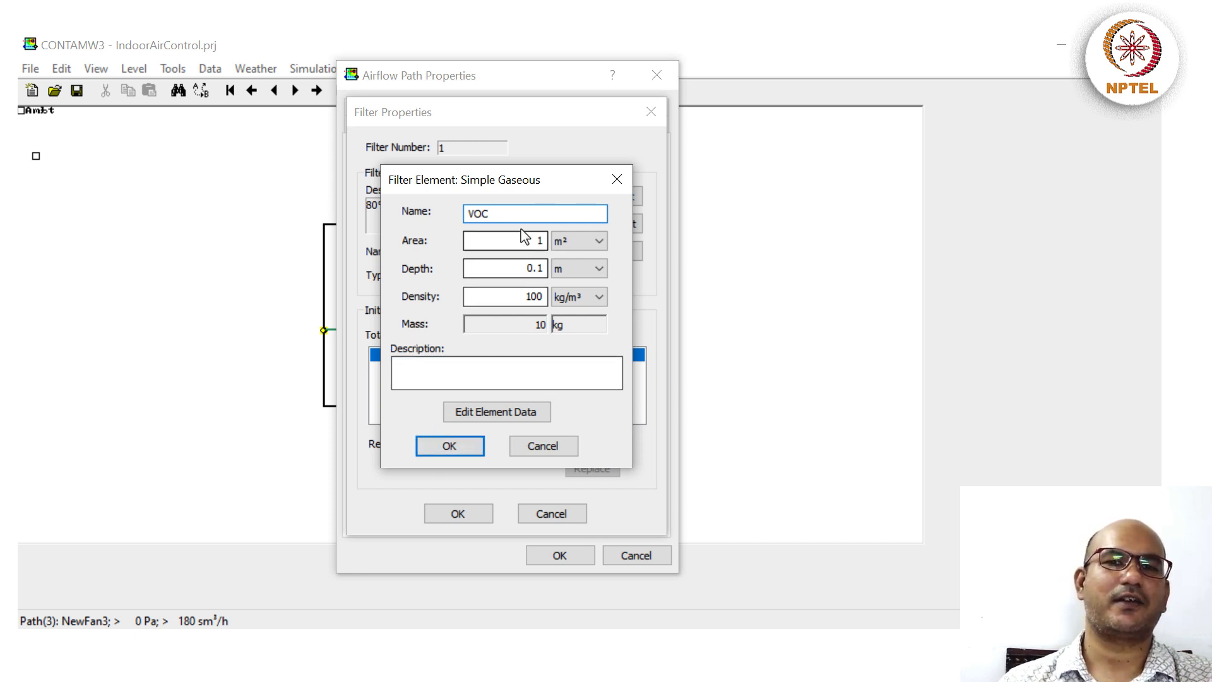
# - Review the VOC filter's element data, discard the new element, and close the filter and airflow path properties without changes
pyautogui.click(491, 414)
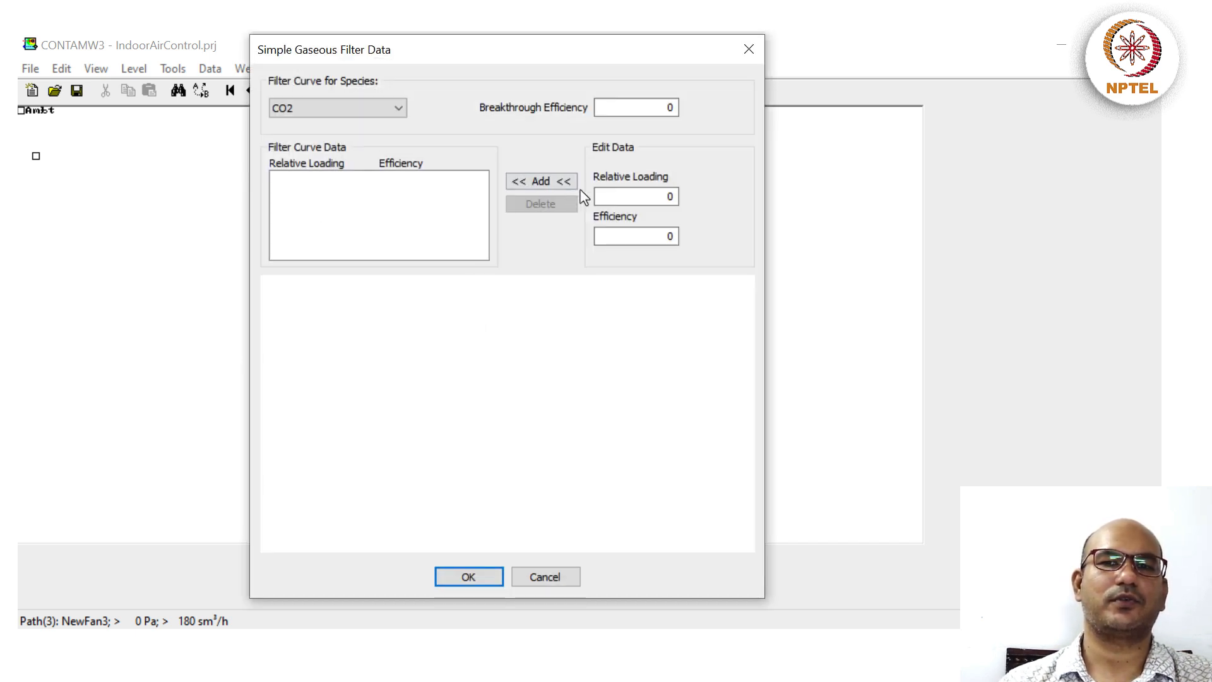
pyautogui.click(755, 50)
pyautogui.click(471, 452)
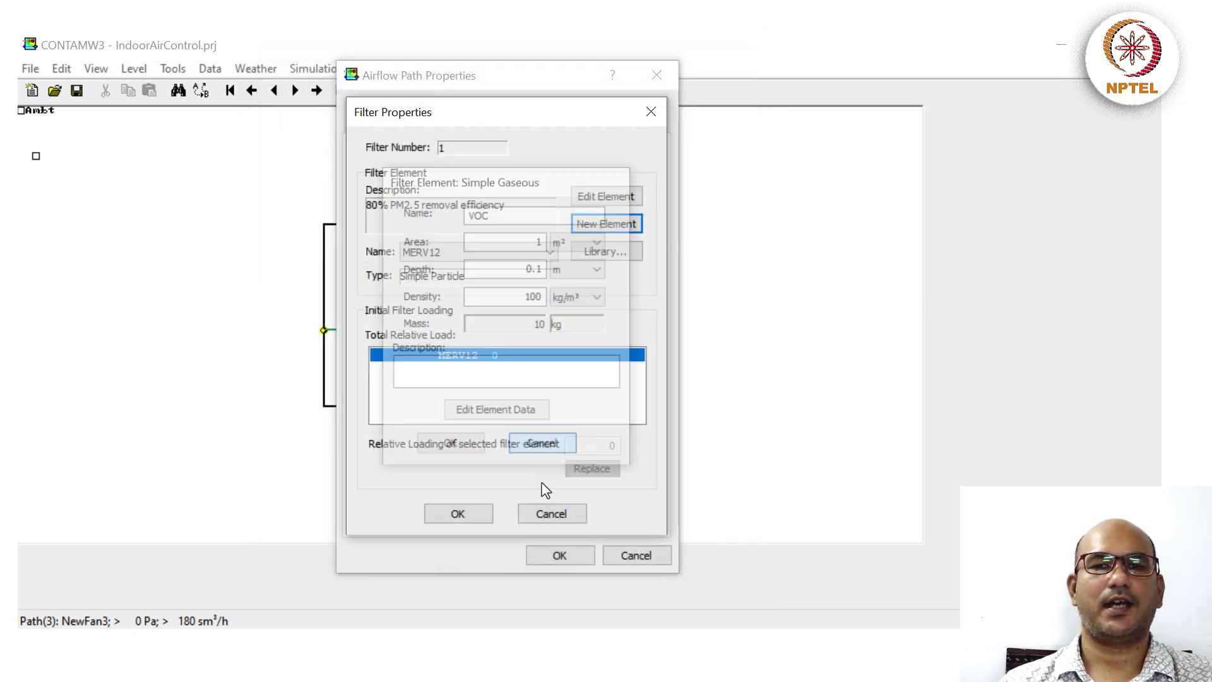
pyautogui.click(545, 519)
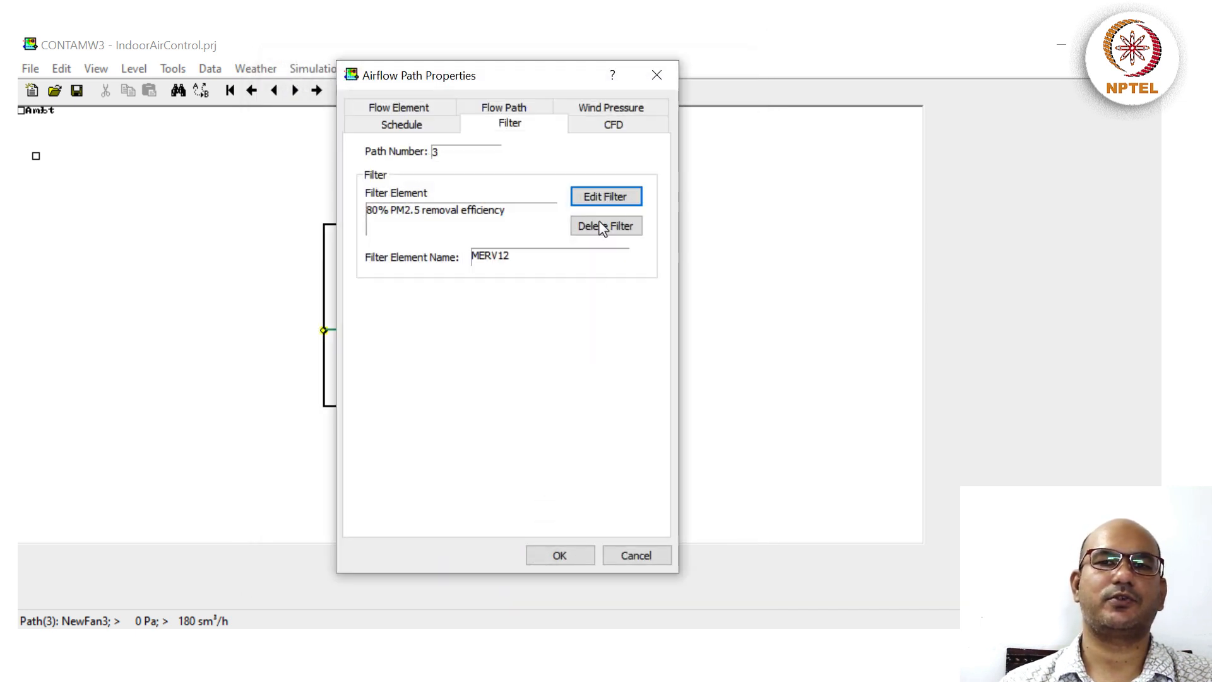
pyautogui.click(661, 81)
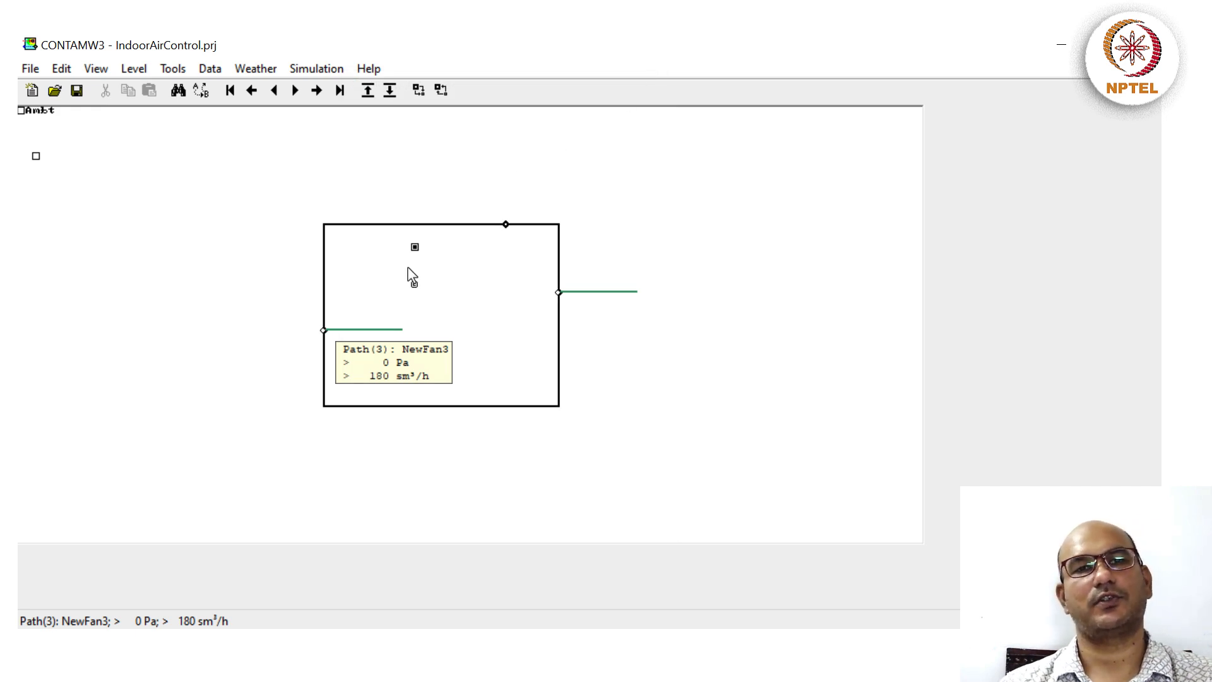
# - Examine the model types offered for a new project source/sink element and close the library manager without creating one
pyautogui.click(210, 68)
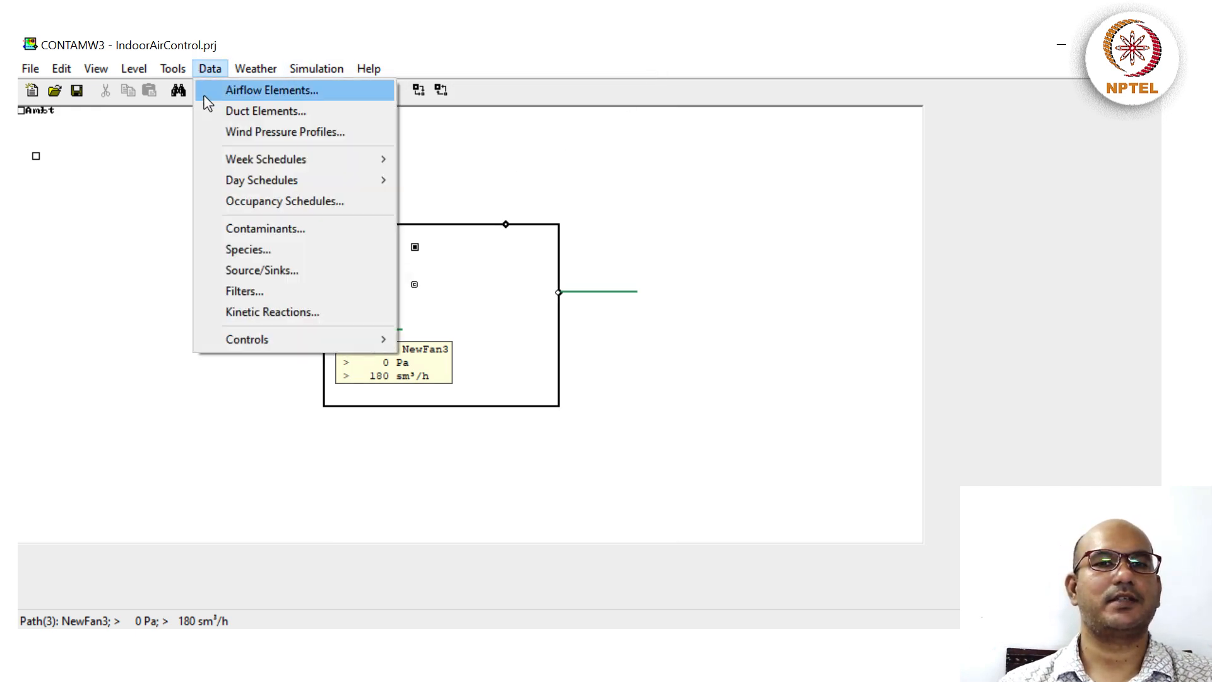
pyautogui.click(256, 269)
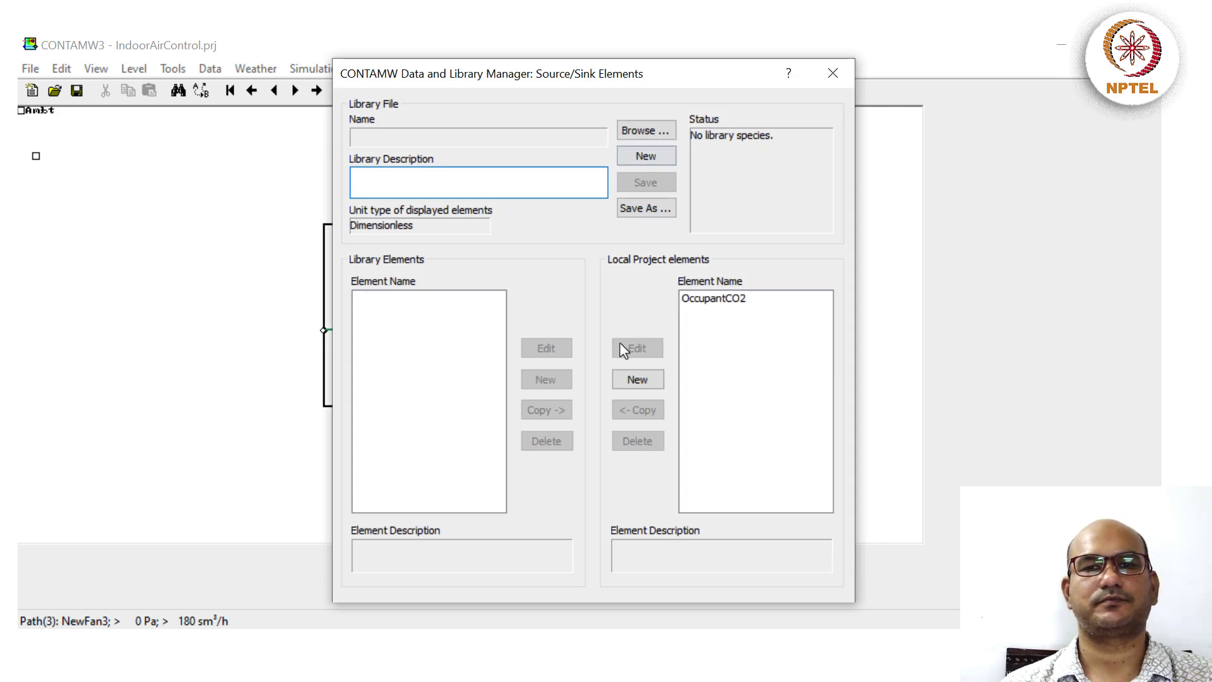
pyautogui.click(637, 379)
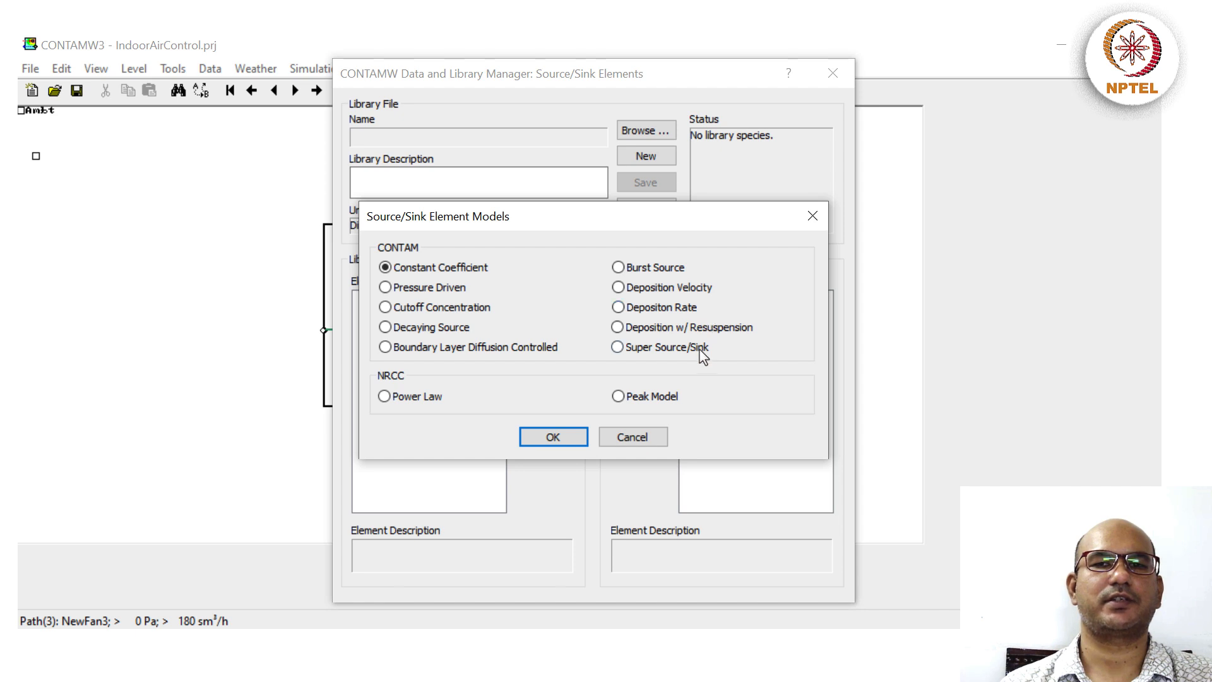
pyautogui.click(606, 439)
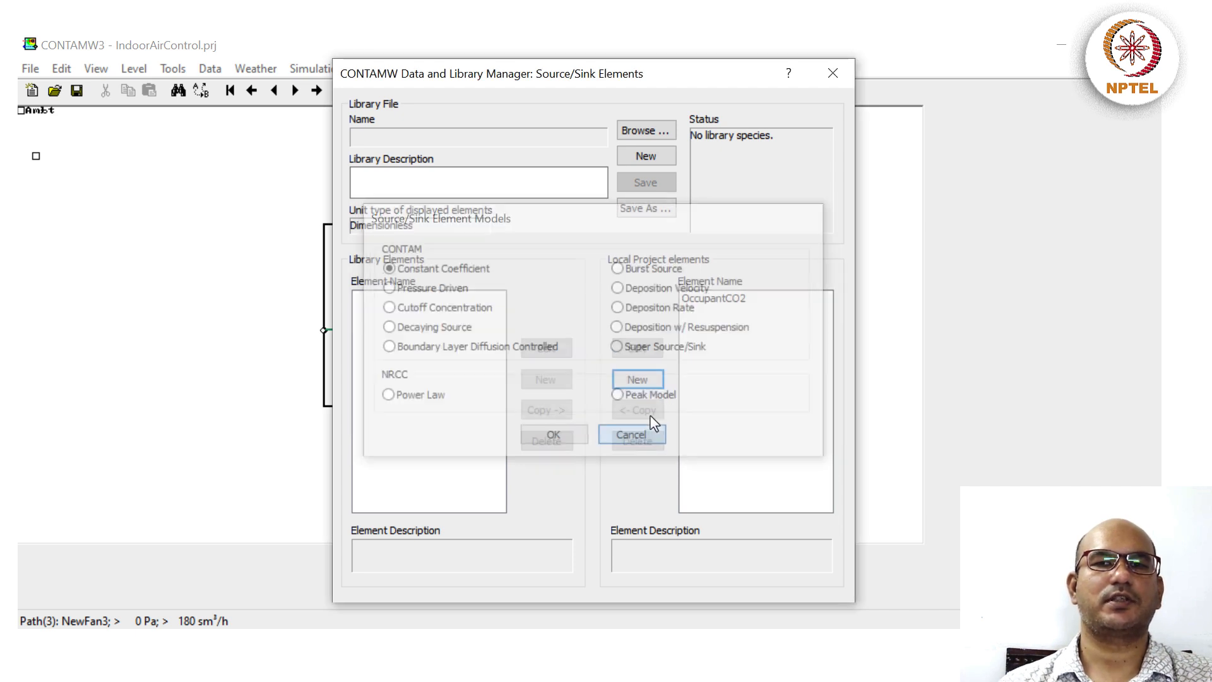
pyautogui.click(834, 73)
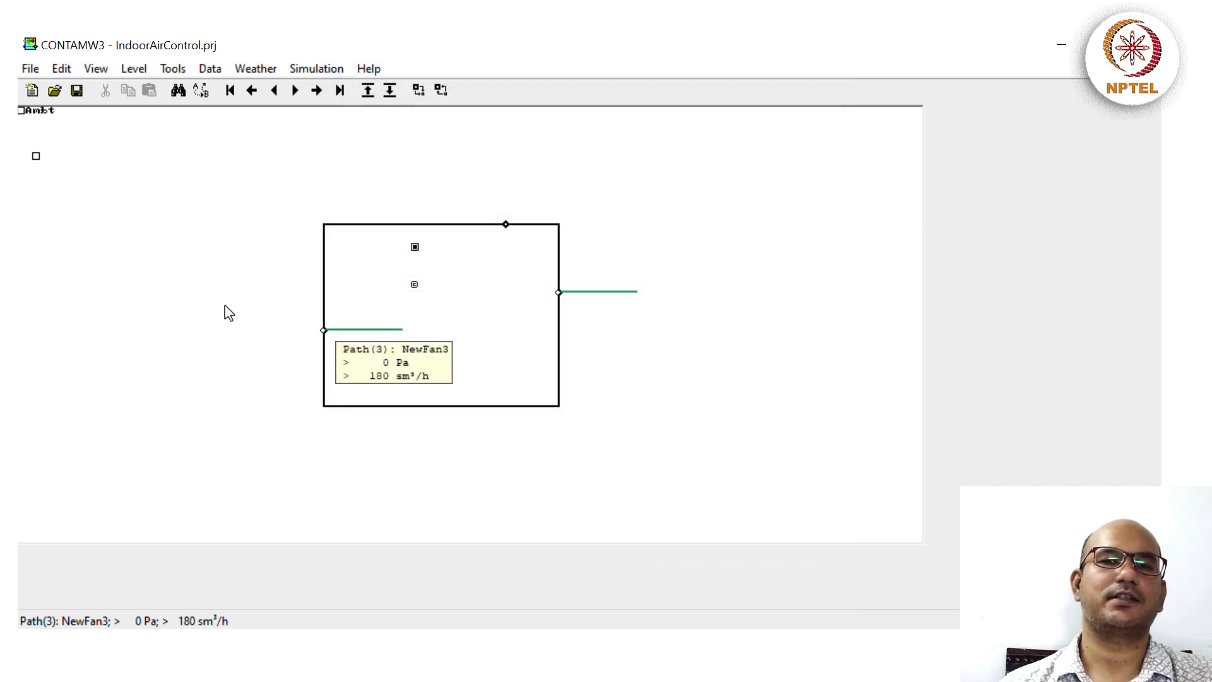